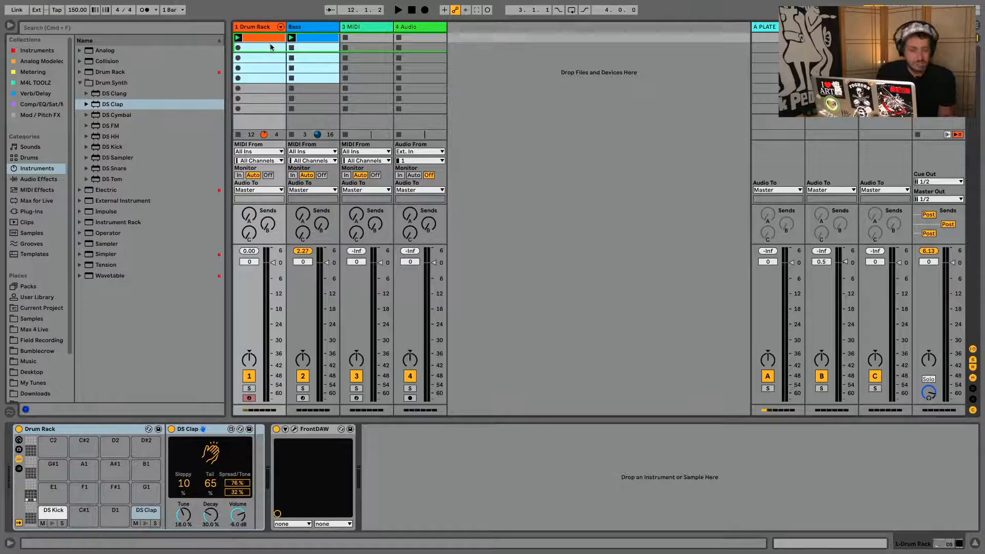
# Step: Switch to the Arrangement View, return playback to the arrangement, hide the browser, and extend the drum clip to four bars
pyautogui.press('Tab')
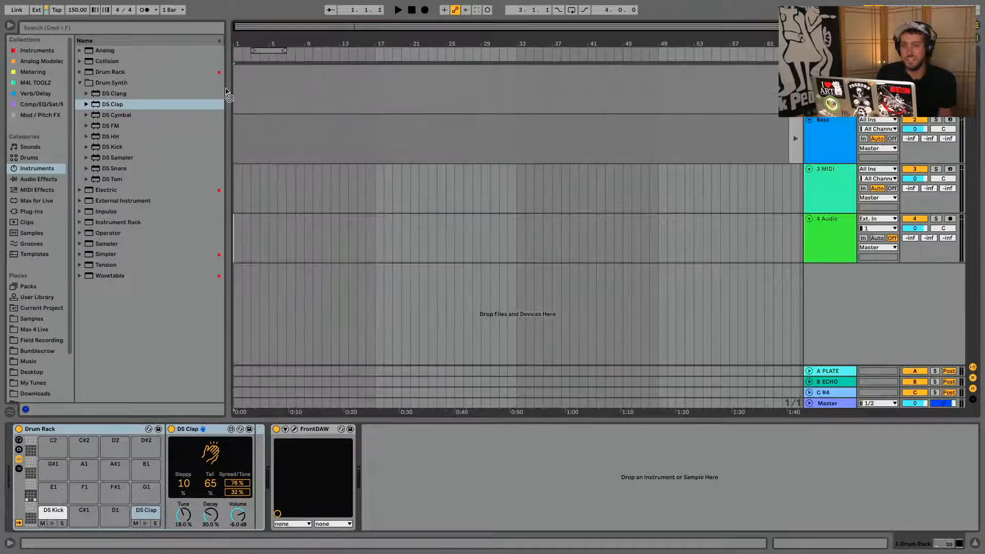
pyautogui.click(720, 167)
pyautogui.click(796, 139)
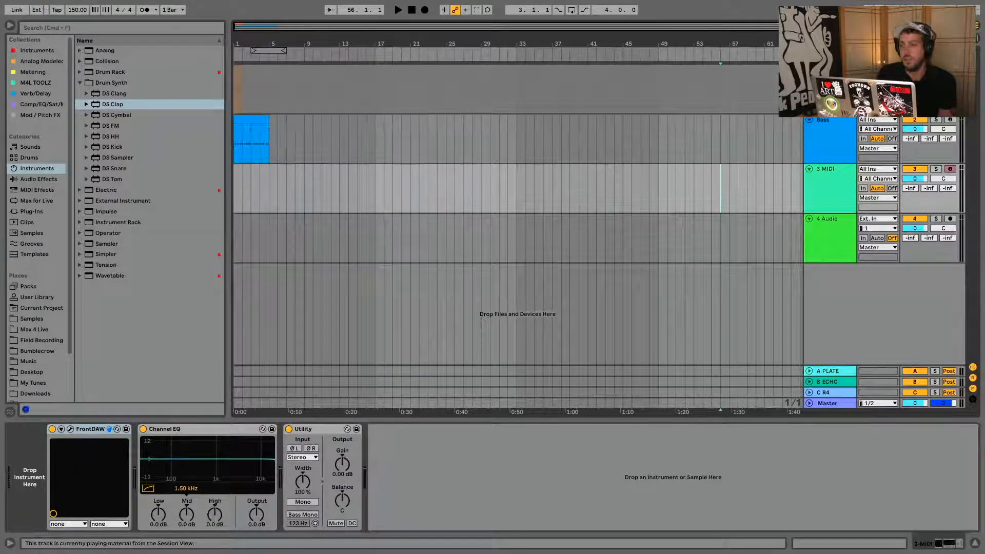
pyautogui.click(10, 26)
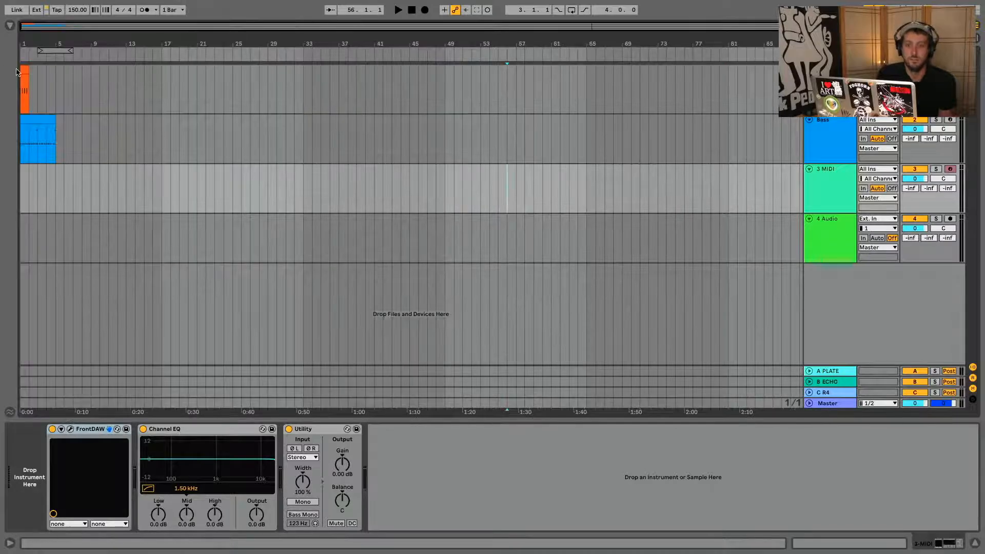
pyautogui.moveTo(23, 83); pyautogui.dragTo(58, 83)
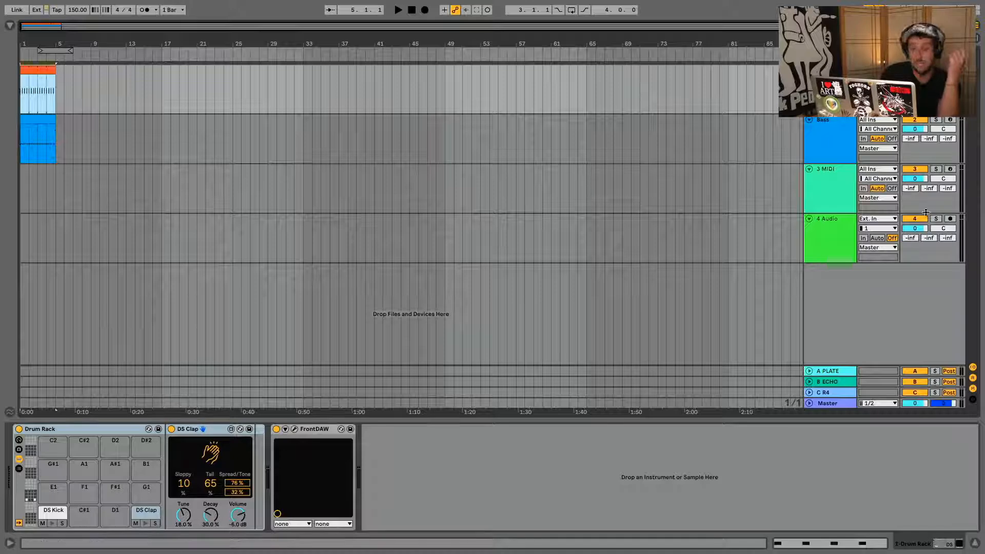
# Step: Examine the notes of the Bass clip in the note editor and close it again
pyautogui.doubleClick(32, 127)
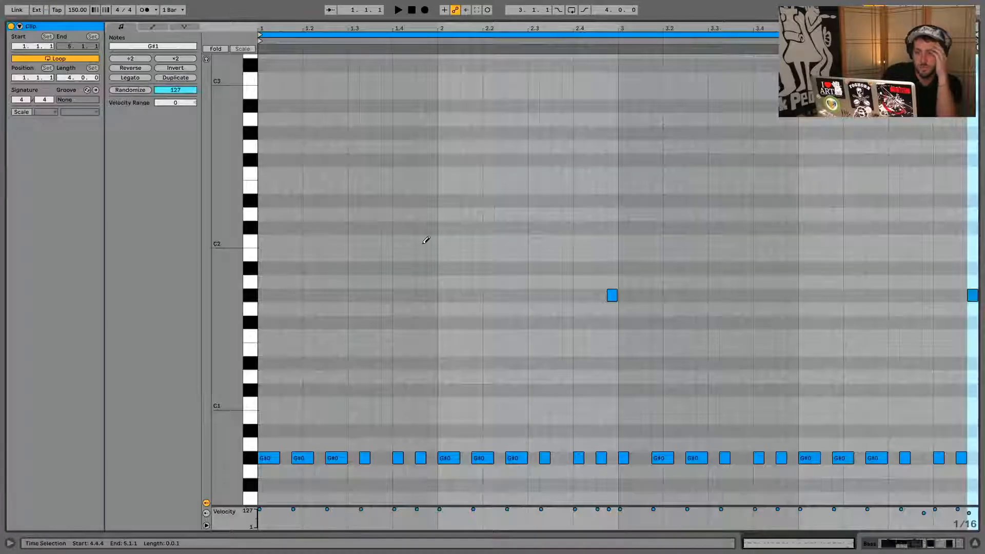
pyautogui.scroll(-10, 731, 255)
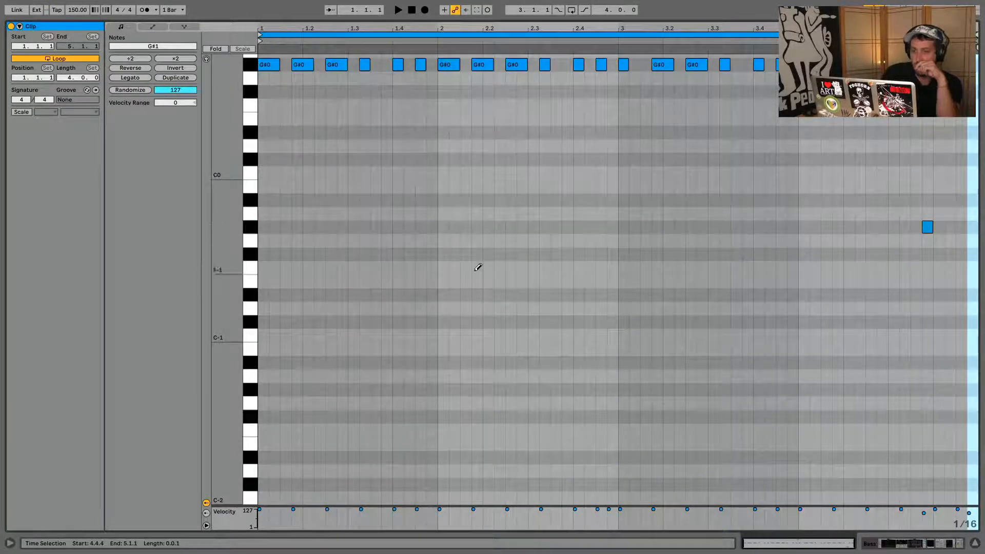
pyautogui.scroll(5, 478, 268)
pyautogui.click(976, 543)
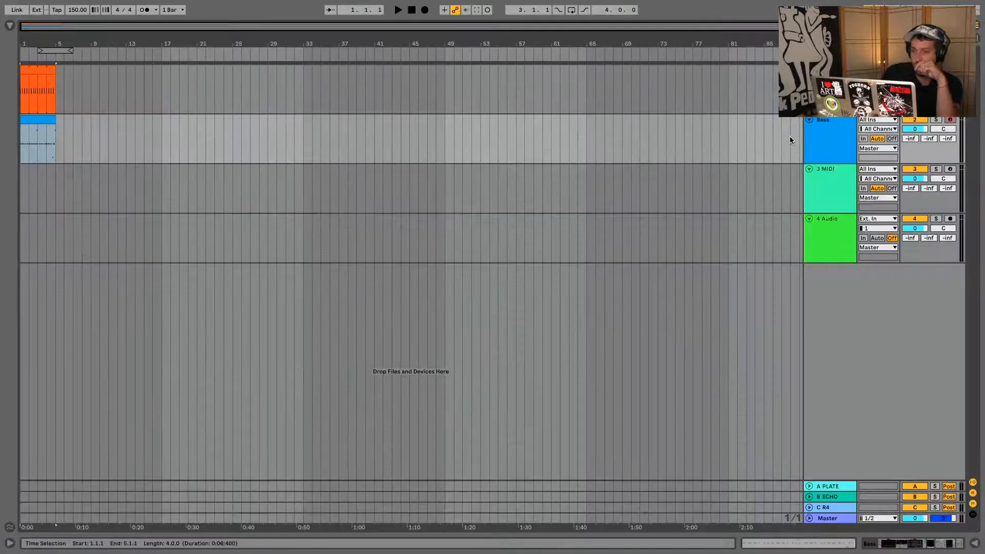
# Step: Loop the four-bar Bass clip, start playback, and set Wavetable's LFO 1 modulation of Filter 1 Res to 100
pyautogui.doubleClick(831, 136)
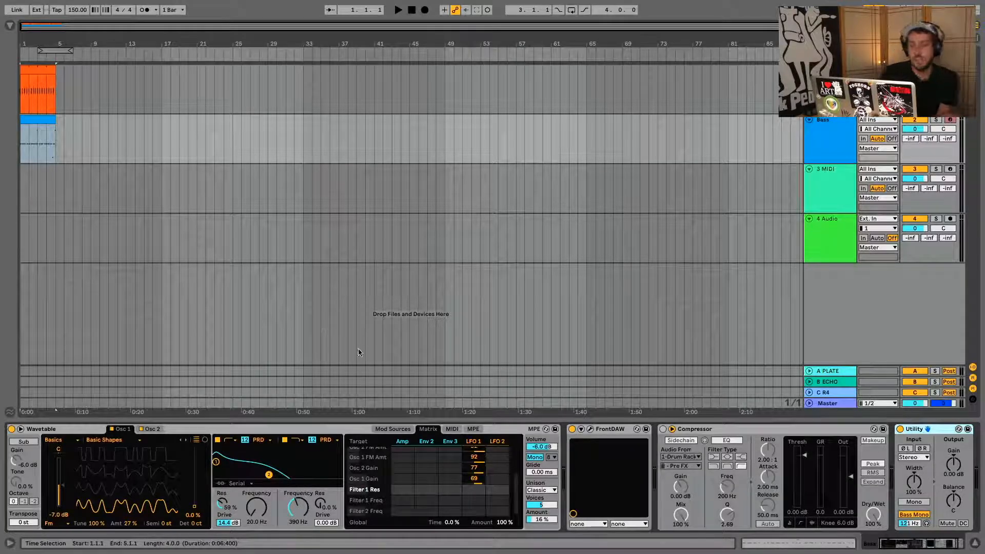
pyautogui.click(45, 120)
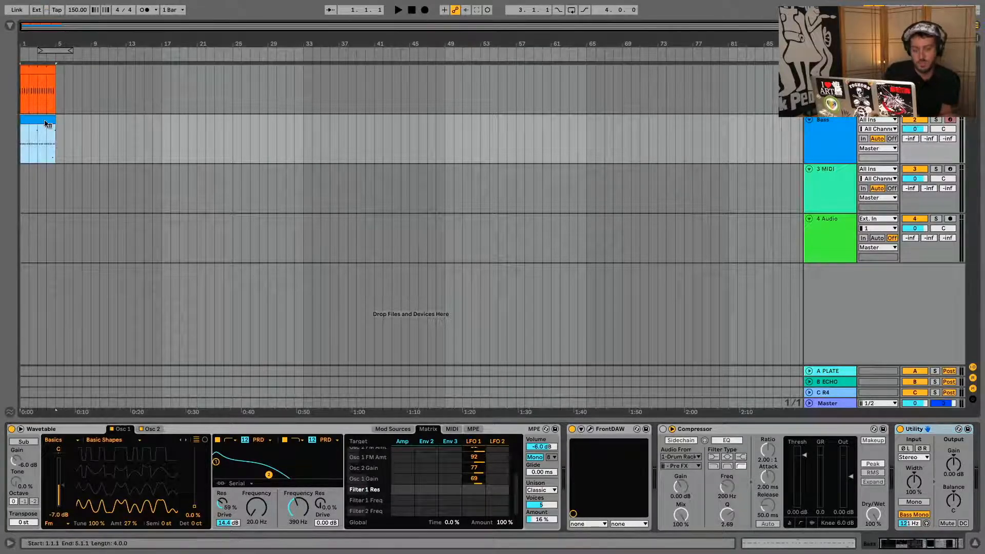
pyautogui.hotkey('ctrl', 'l')
pyautogui.press('space')
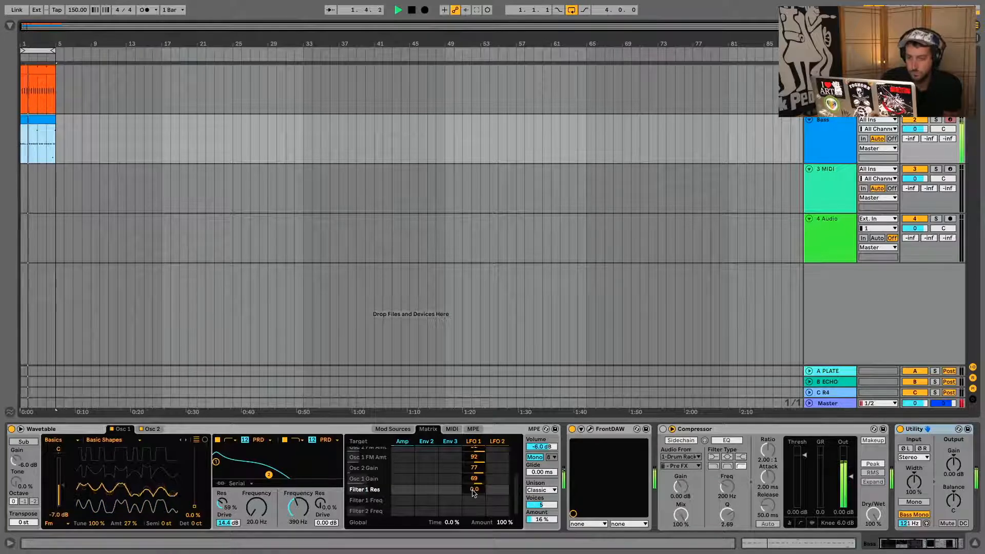
pyautogui.moveTo(473, 492); pyautogui.dragTo(473, 442)
# Step: Set Wavetable's LFO 1 modulation to 89 for Filter 1 Freq and 100 for Filter 2 Freq
pyautogui.moveTo(473, 501); pyautogui.dragTo(473, 480)
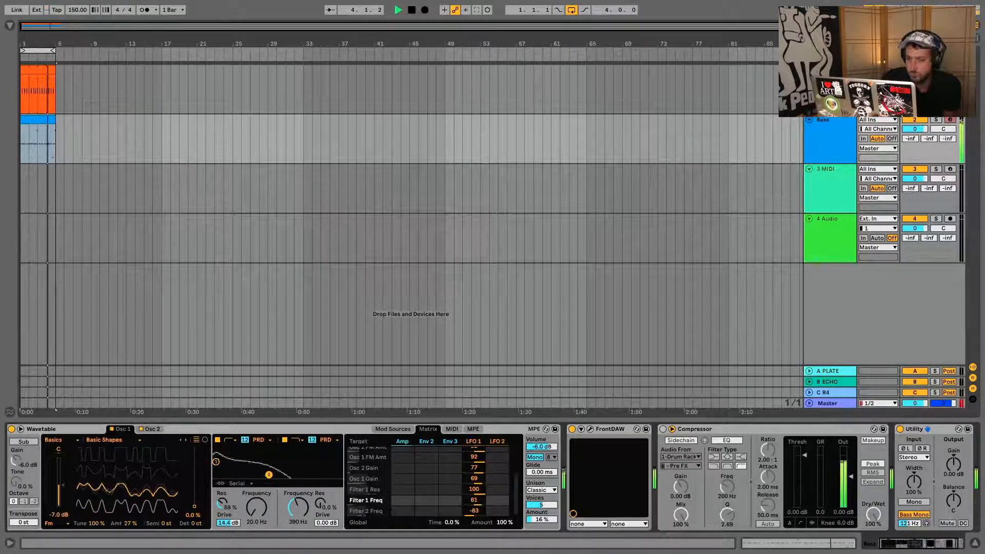
pyautogui.moveTo(474, 513); pyautogui.dragTo(474, 552)
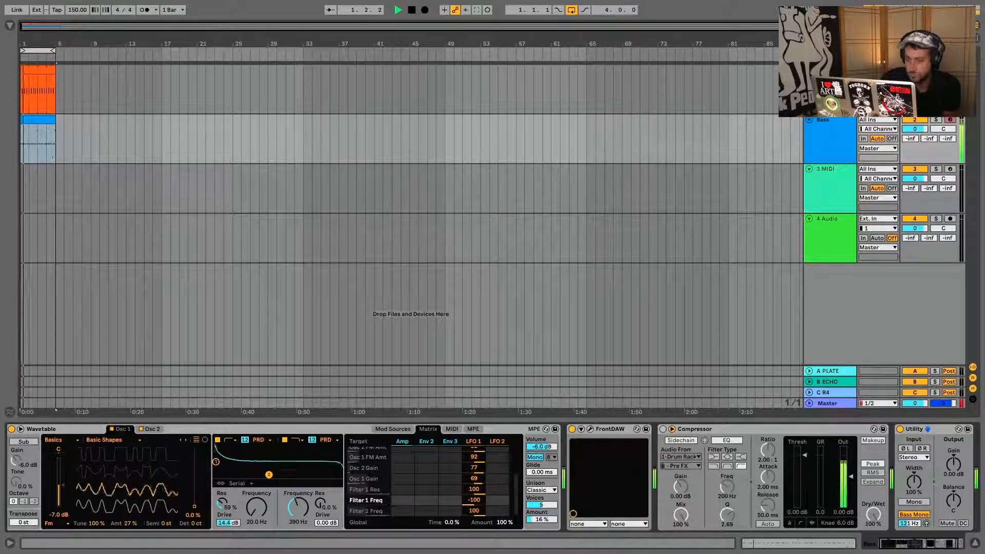
pyautogui.click(474, 490)
pyautogui.moveTo(473, 501); pyautogui.dragTo(473, 449)
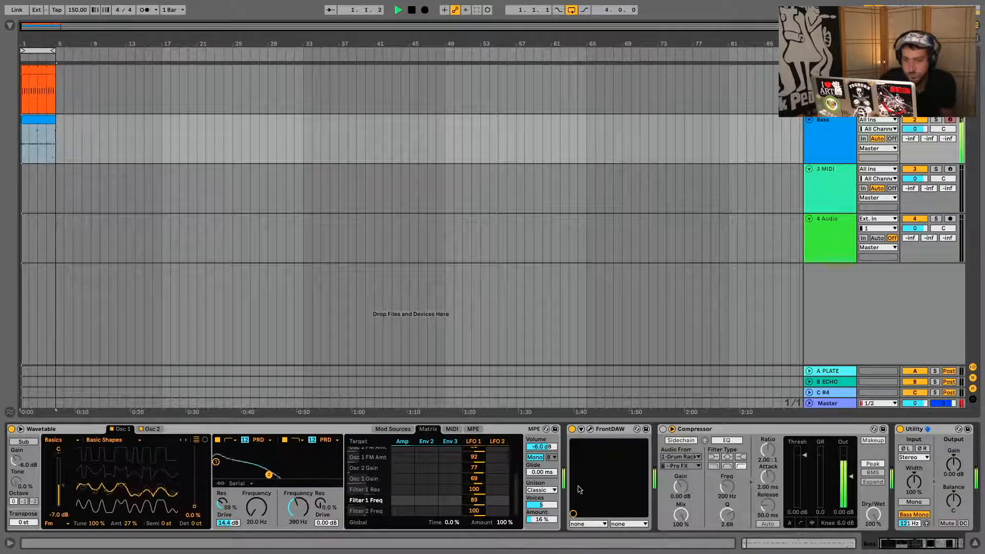
# Step: Set LFO 1 modulation of Osc 1 Pitch to -24 and clear its amounts for Filter 1 Res and both filter frequencies
pyautogui.click(187, 524)
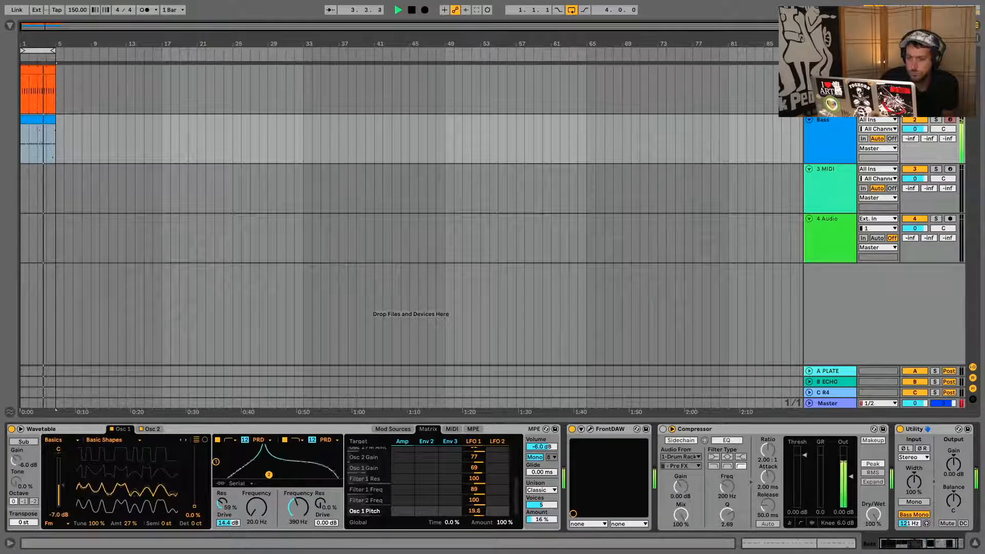
pyautogui.moveTo(474, 498); pyautogui.dragTo(474, 519)
pyautogui.doubleClick(475, 501)
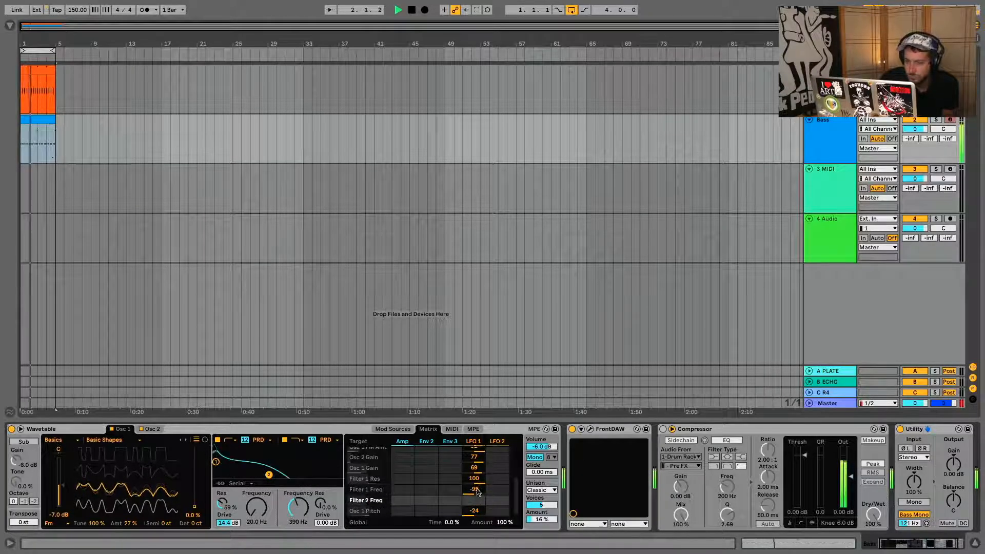
pyautogui.doubleClick(476, 490)
pyautogui.moveTo(477, 481); pyautogui.dragTo(477, 505)
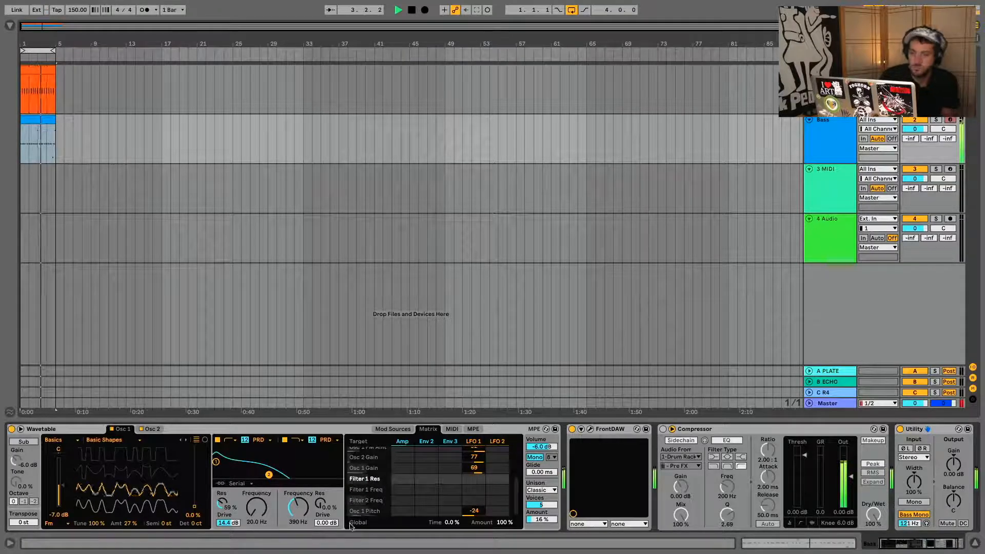
# Step: Try LFO 1 modulation of -77 on Filter 2 Freq and -1.6 on Filter 2 Res, adjust Filter 2's resonance, and listen to the result
pyautogui.moveTo(319, 506); pyautogui.dragTo(319, 475)
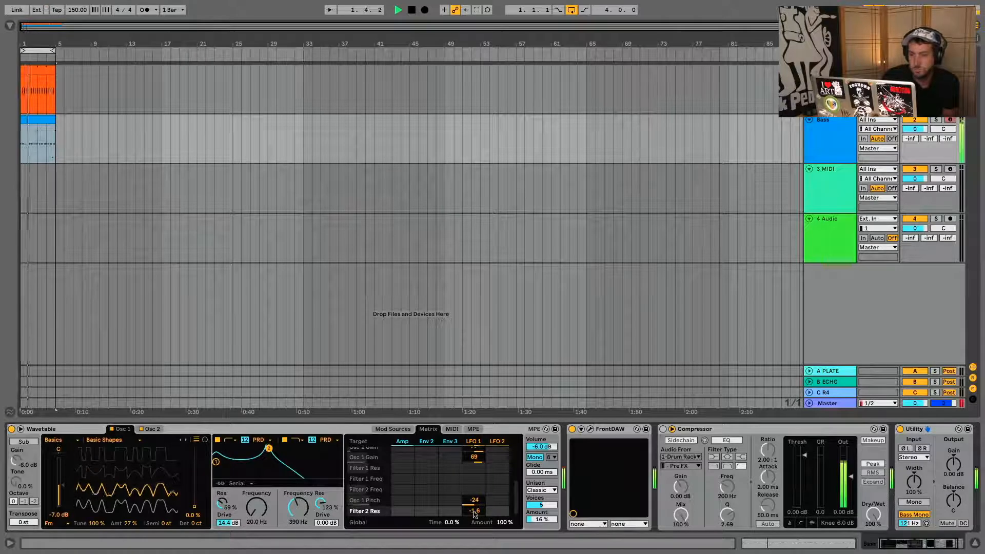
pyautogui.click(308, 503)
pyautogui.moveTo(480, 492); pyautogui.dragTo(480, 530)
pyautogui.moveTo(320, 504); pyautogui.dragTo(319, 518)
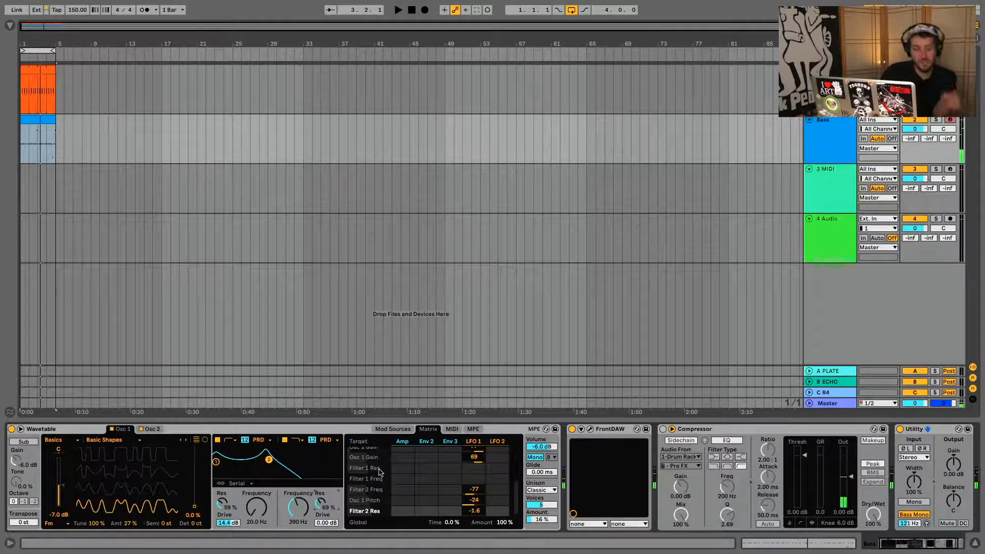
pyautogui.press('space')
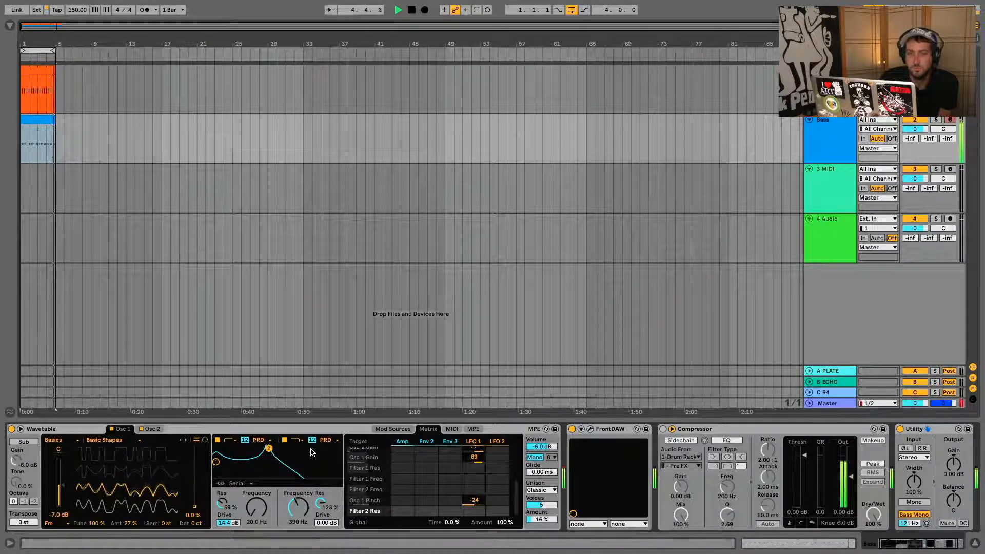
pyautogui.press('space')
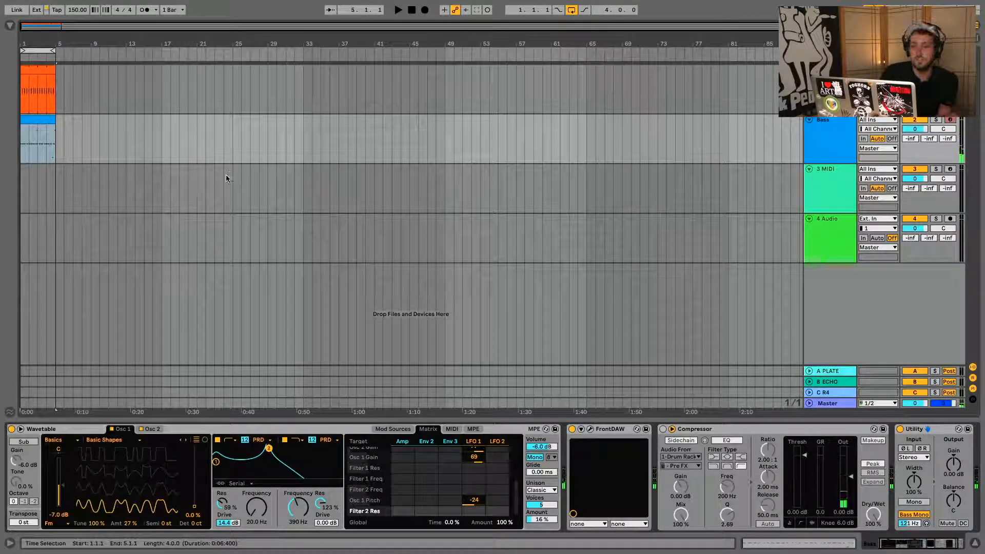
# Step: Undo the recent Wavetable changes back to the point where LFO 1 was assigned to Filter 1 Res
pyautogui.press('super+z')
pyautogui.press('super+z')
pyautogui.press('super+z')
pyautogui.press('super+z')
pyautogui.press('super+z')
pyautogui.press('super+z')
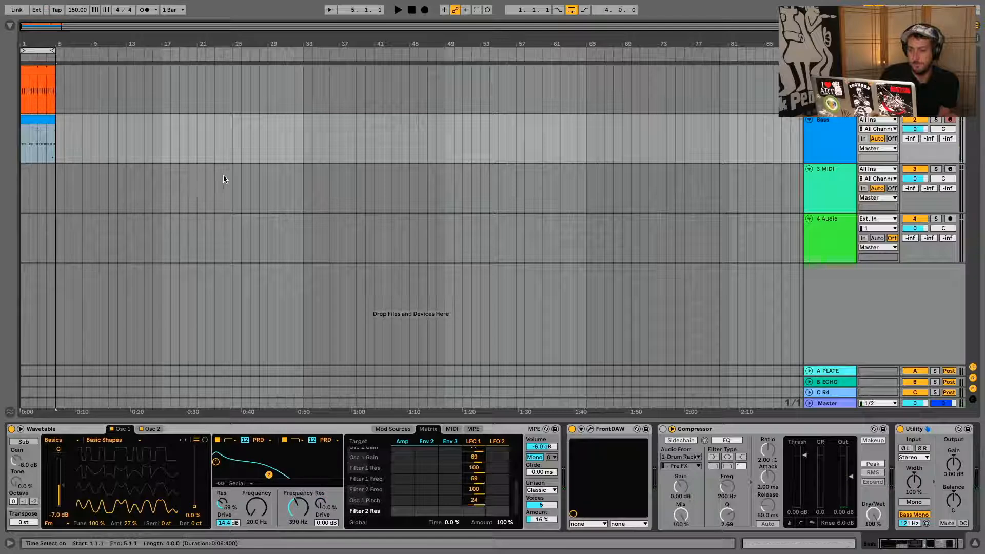
pyautogui.press('super+z')
pyautogui.press('super+z')
pyautogui.press('super+z')
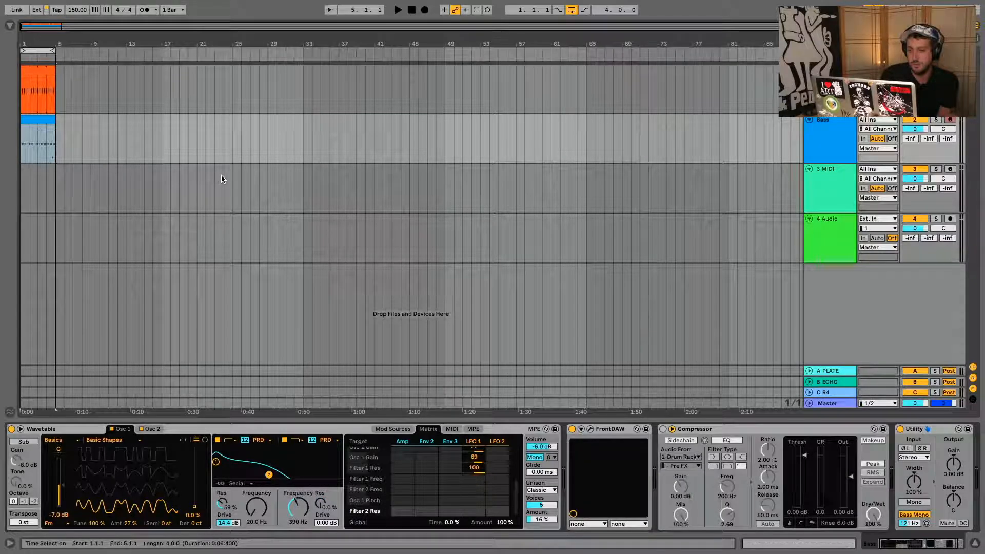
# Step: Open the Bass clip's note editor, try a sixteenth note F1 at 1.3.1, and remove it
pyautogui.doubleClick(32, 118)
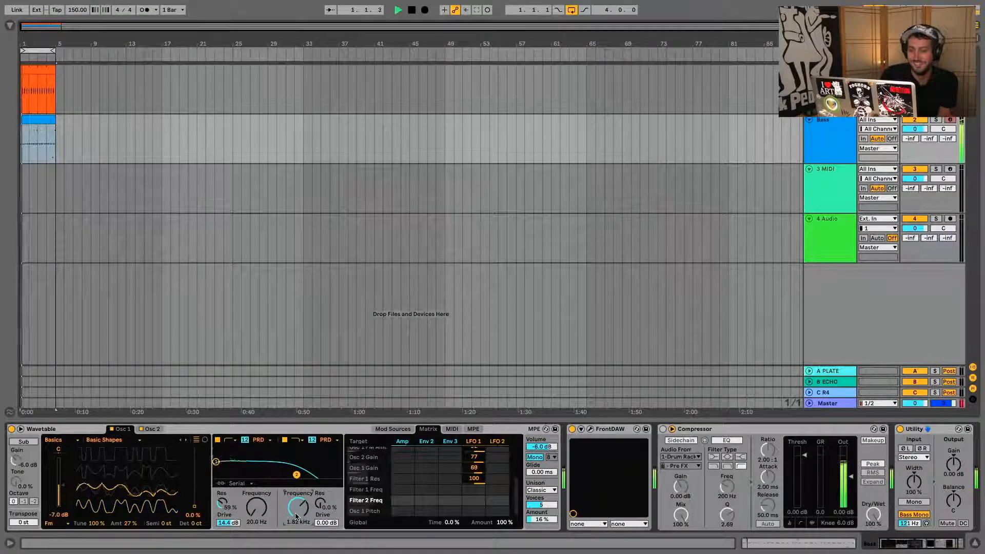
pyautogui.press('space')
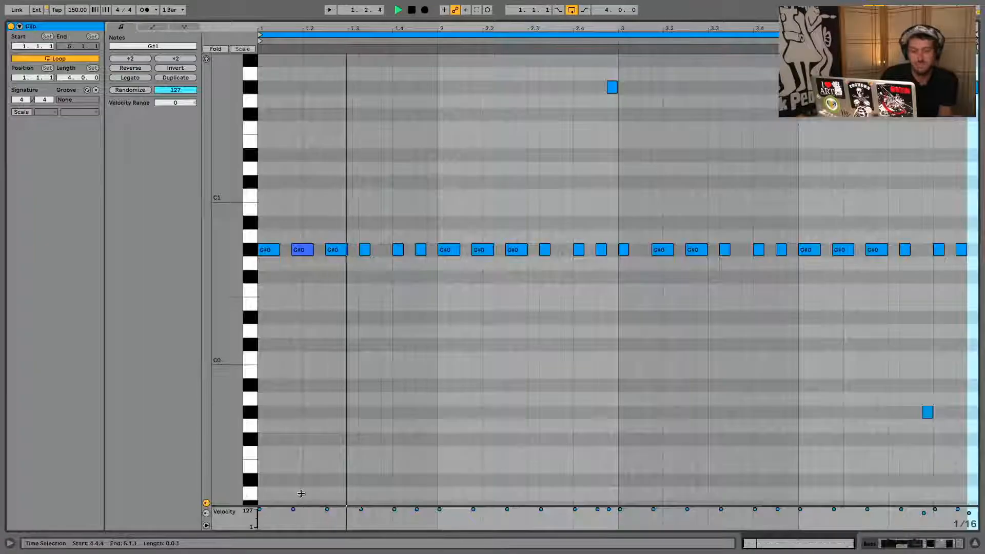
pyautogui.click(354, 127)
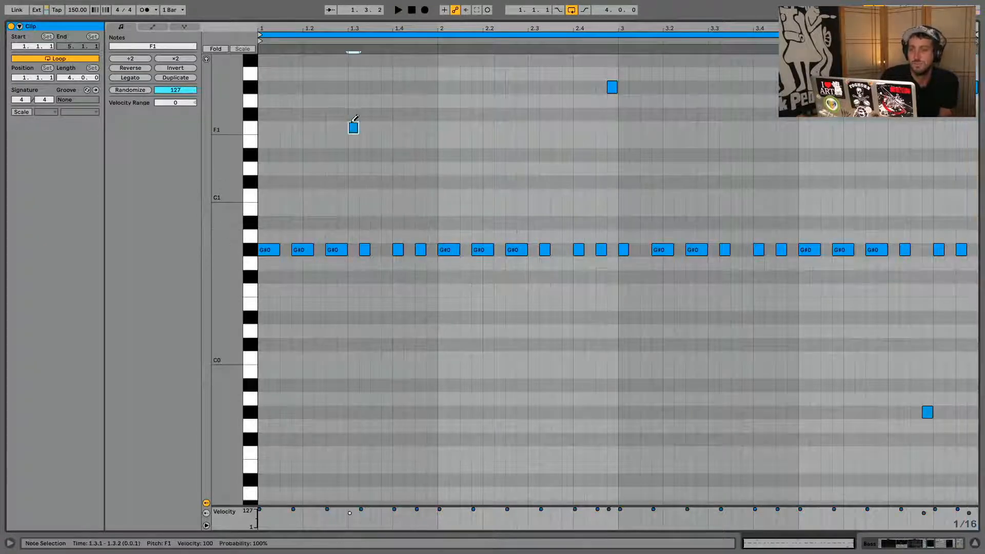
pyautogui.click(354, 127)
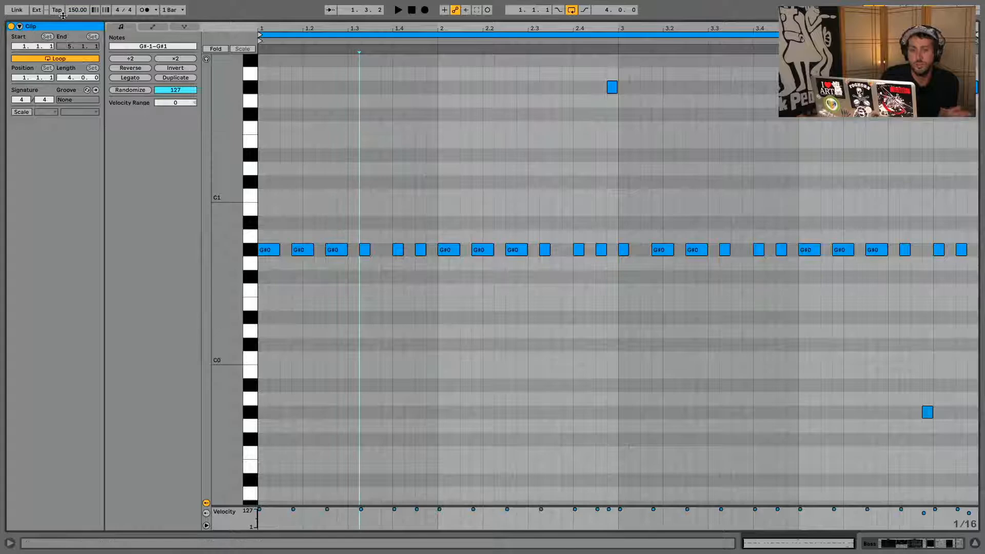
# Step: Enable the Bass clip's scale, set it to G#/Ab Minor, and show only the keys of that scale
pyautogui.click(21, 111)
pyautogui.click(46, 112)
pyautogui.click(48, 189)
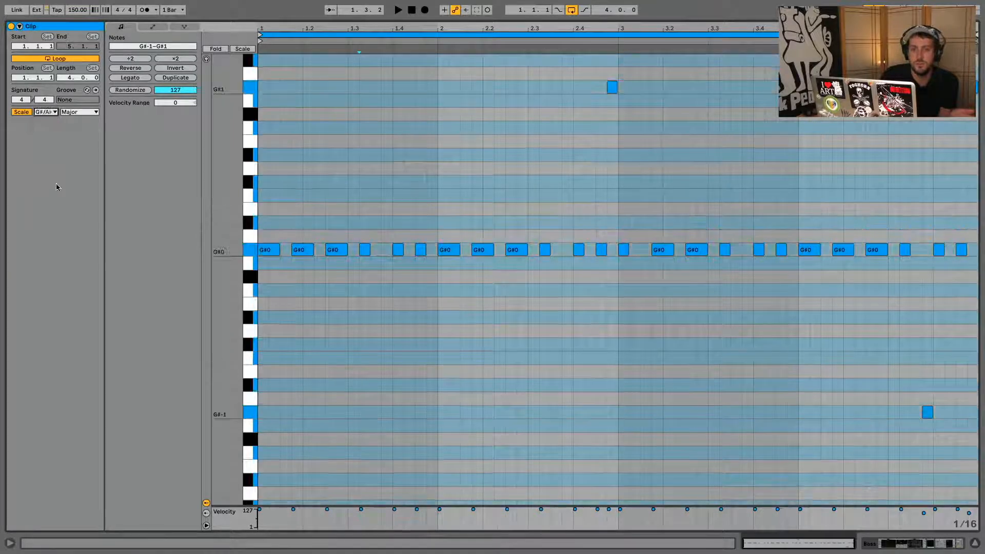
pyautogui.click(96, 112)
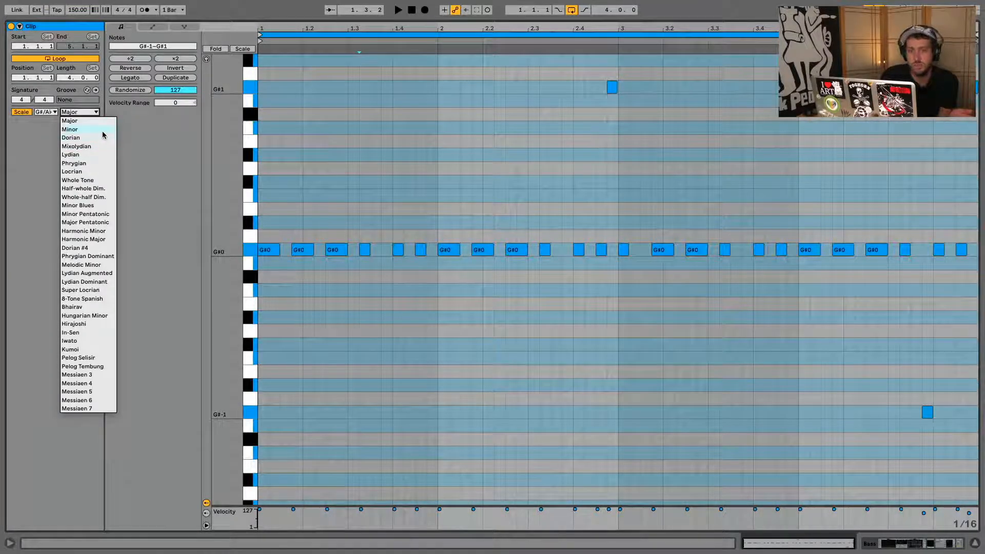
pyautogui.click(71, 129)
pyautogui.click(244, 51)
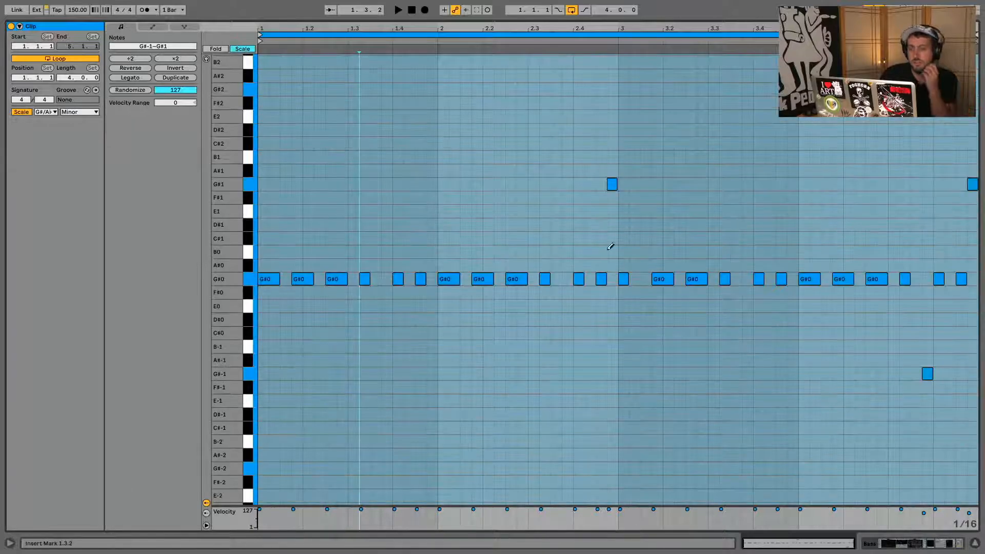
# Step: Add sixteenth notes B3 at 1.3.3, B2 at 2.3.2, E3 at 3.3.3 and F#2 at 4.3.1, and start playback
pyautogui.scroll(5, 588, 238)
pyautogui.scroll(-2, 581, 276)
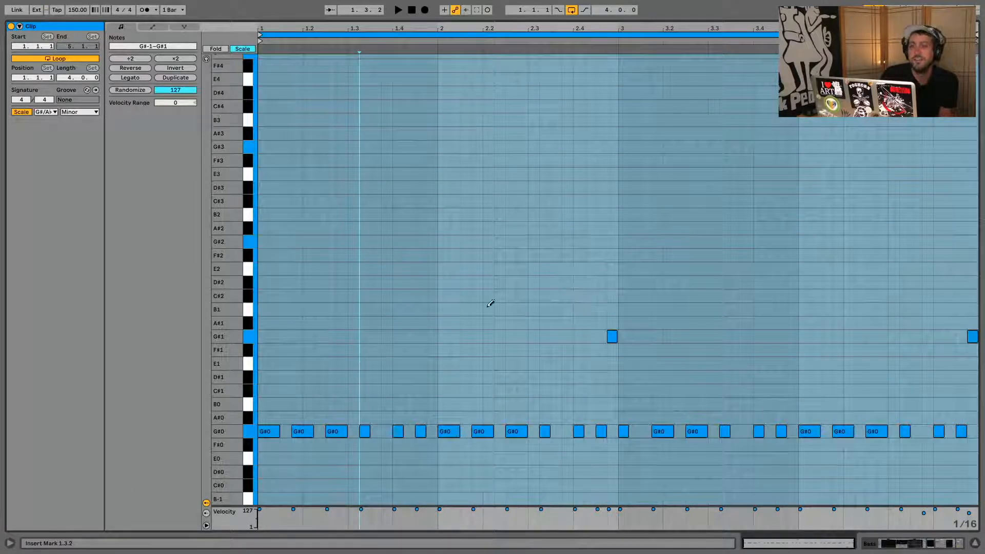
pyautogui.click(378, 119)
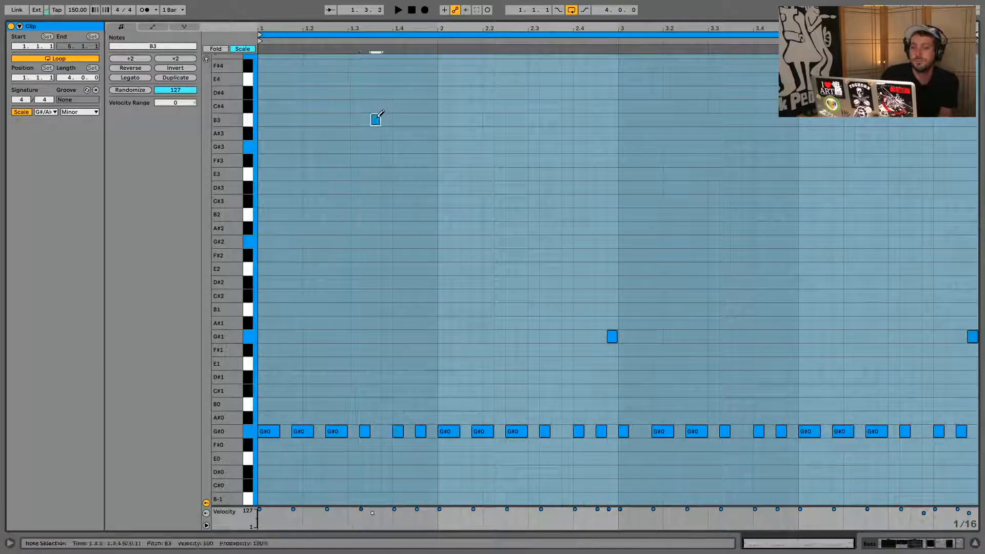
pyautogui.click(545, 215)
pyautogui.press('space')
pyautogui.click(894, 255)
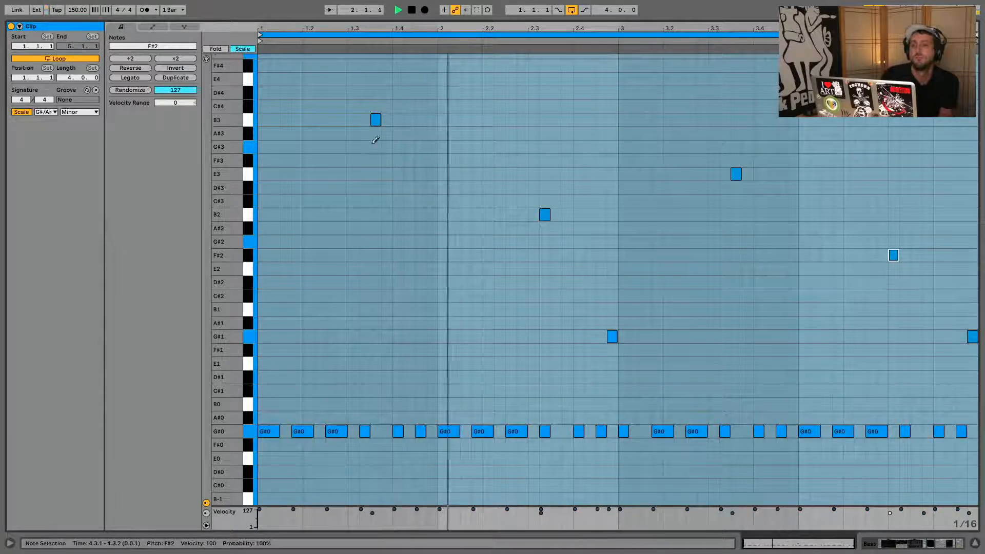
# Step: Replace the B3 note with one at 1.3.4 and the E3 note in bar 3 with D#3 at 3.3.4
pyautogui.click(376, 120)
pyautogui.click(386, 119)
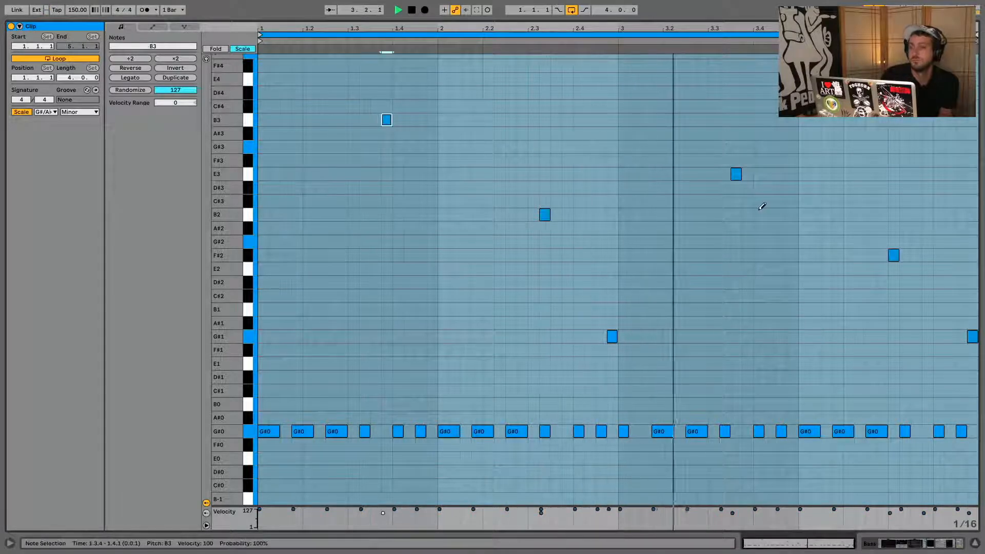
pyautogui.click(737, 174)
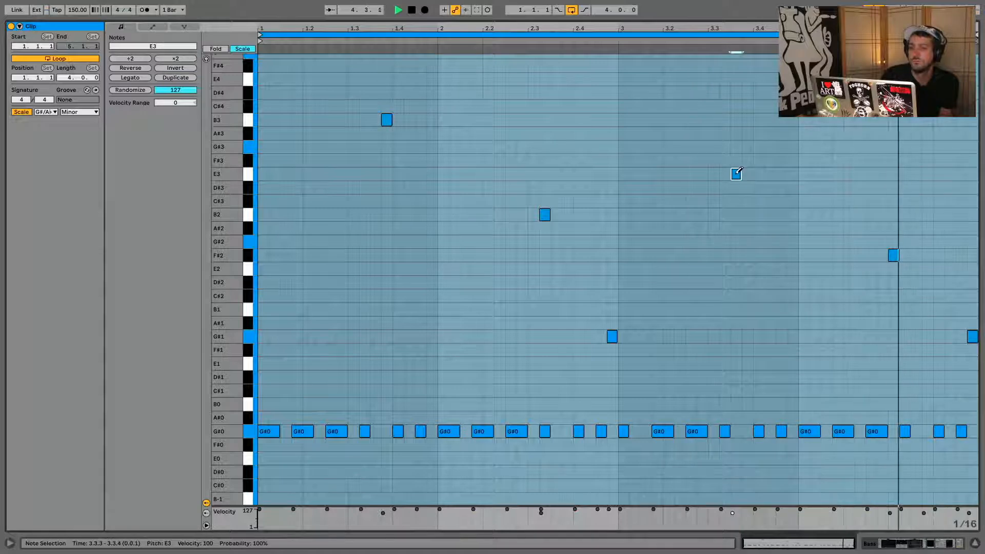
pyautogui.click(736, 174)
pyautogui.click(748, 187)
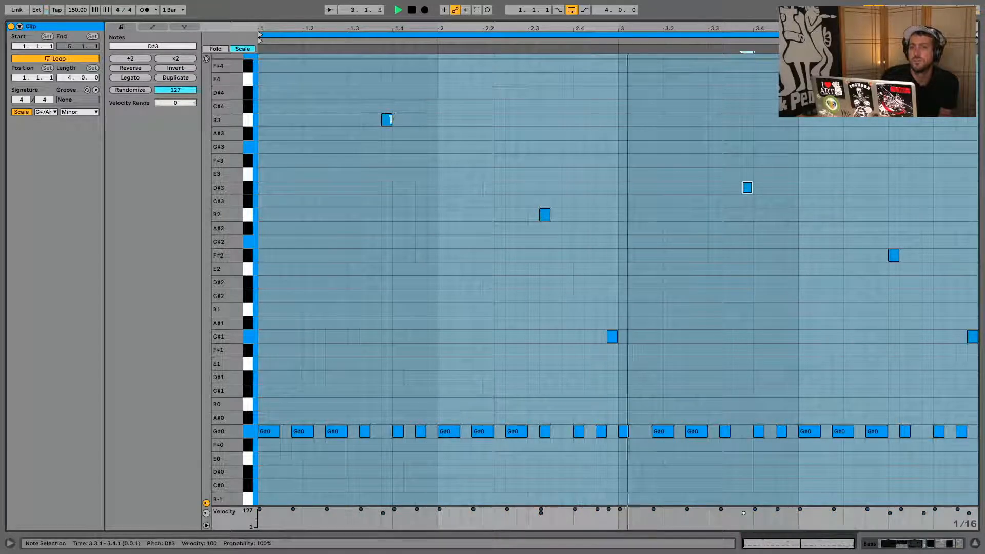
# Step: Lower the B3 note at 1.3.4 to G#3, and show the Session View mixer with the Bass track's devices
pyautogui.moveTo(389, 120); pyautogui.dragTo(389, 147)
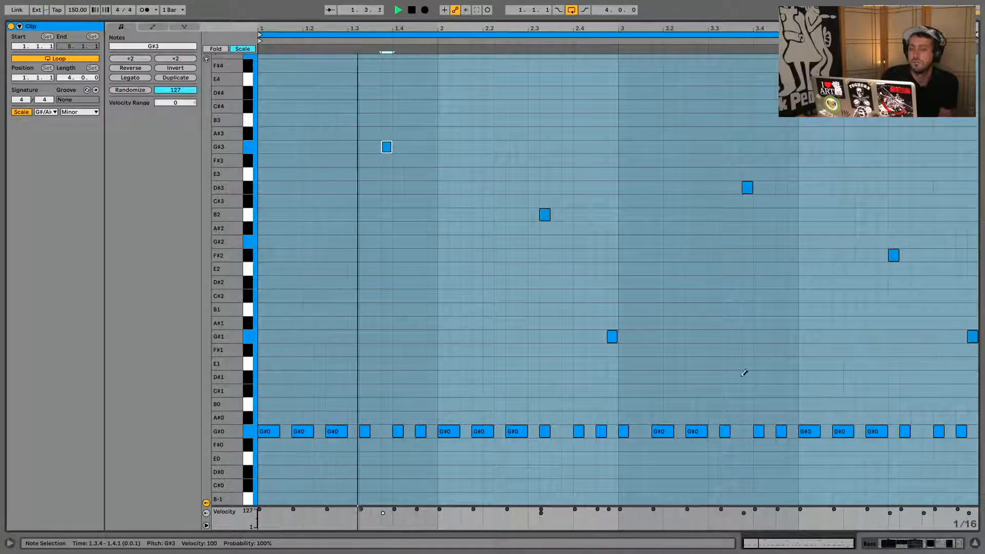
pyautogui.click(903, 543)
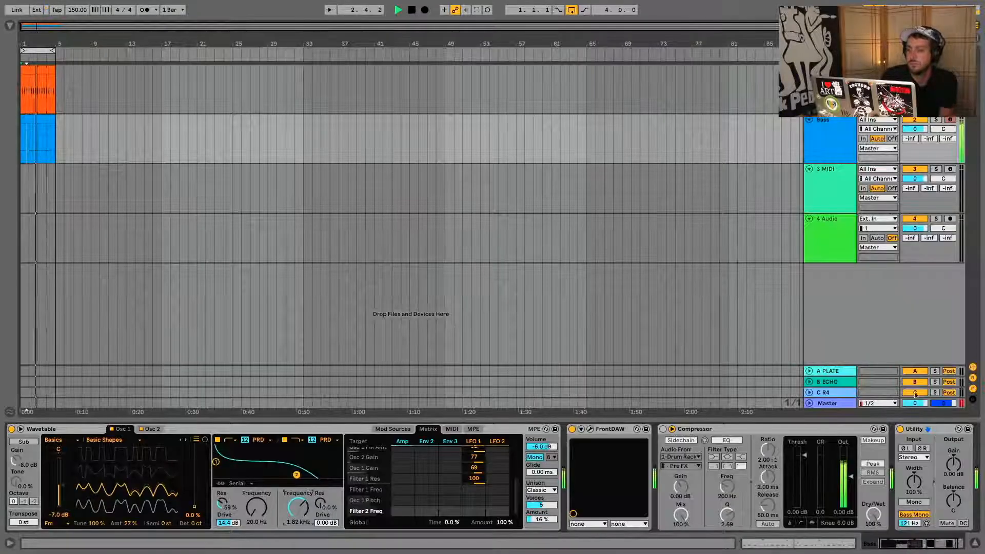
pyautogui.hotkey('shift', 'Tab')
pyautogui.hotkey('shift', 'Tab')
pyautogui.press('Tab')
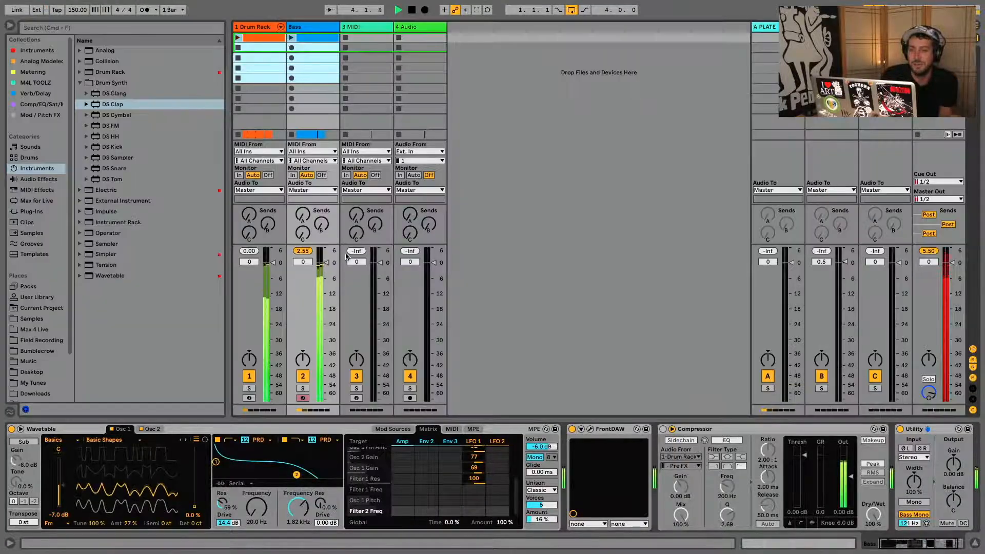
# Step: Lower the Drum Rack track's volume to -22.8 dB and the Bass track's volume to -5.0 dB
pyautogui.moveTo(327, 263); pyautogui.dragTo(273, 300)
pyautogui.moveTo(326, 273); pyautogui.dragTo(326, 274)
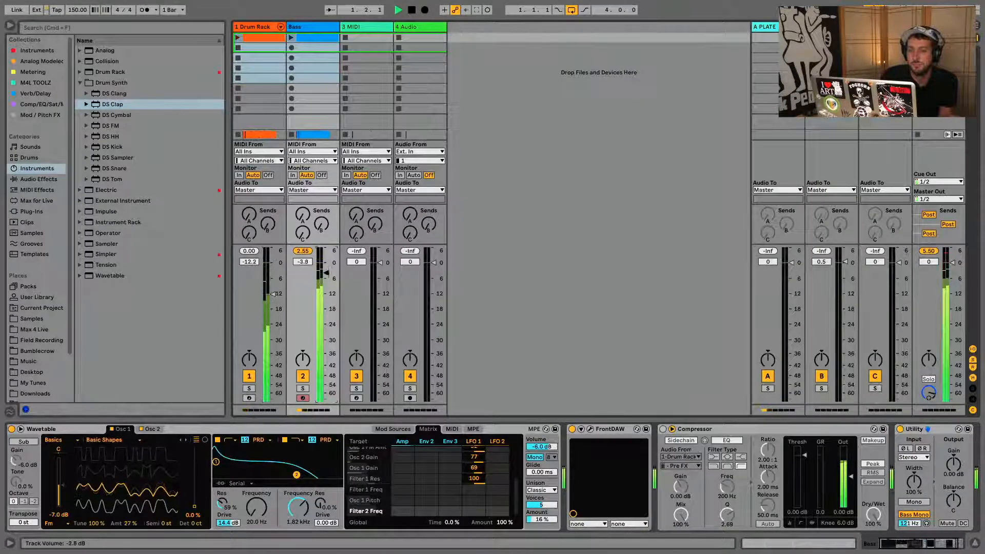
pyautogui.moveTo(273, 294); pyautogui.dragTo(273, 322)
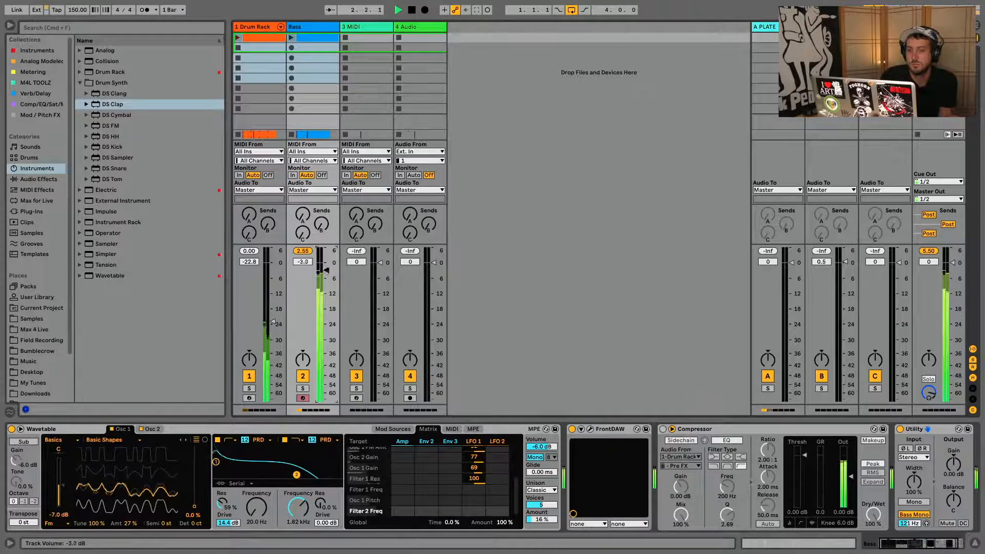
pyautogui.moveTo(327, 267); pyautogui.dragTo(326, 273)
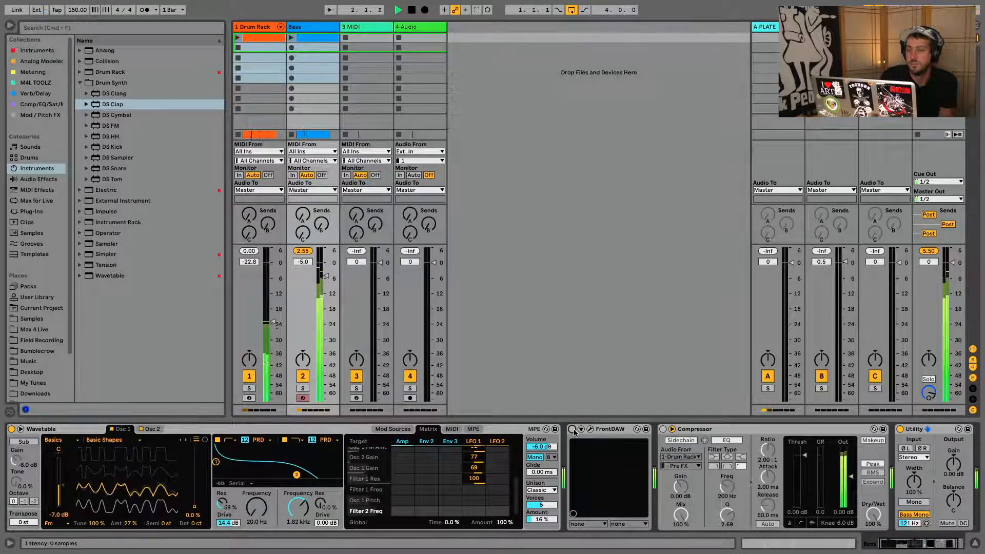
# Step: Set the Drum Rack track's volume to -5.2 dB, and switch Utility and FrontDAW back on after hearing the bass without them
pyautogui.click(901, 429)
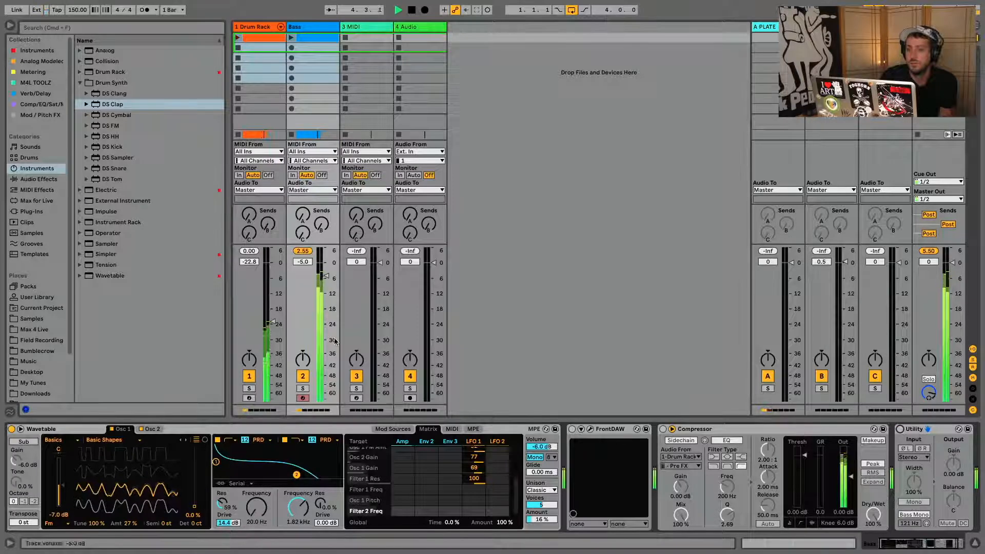
pyautogui.moveTo(264, 328); pyautogui.dragTo(266, 280)
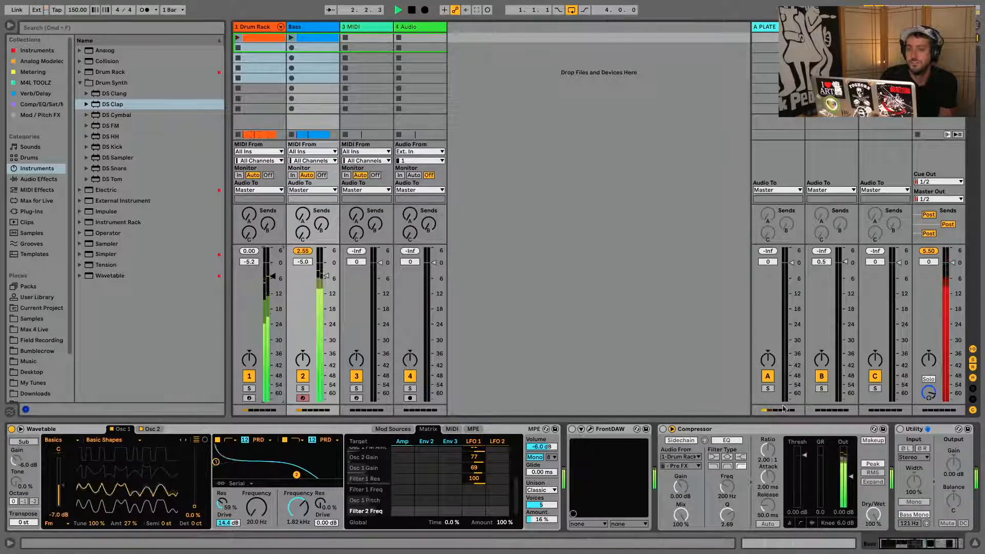
pyautogui.click(901, 429)
pyautogui.click(573, 429)
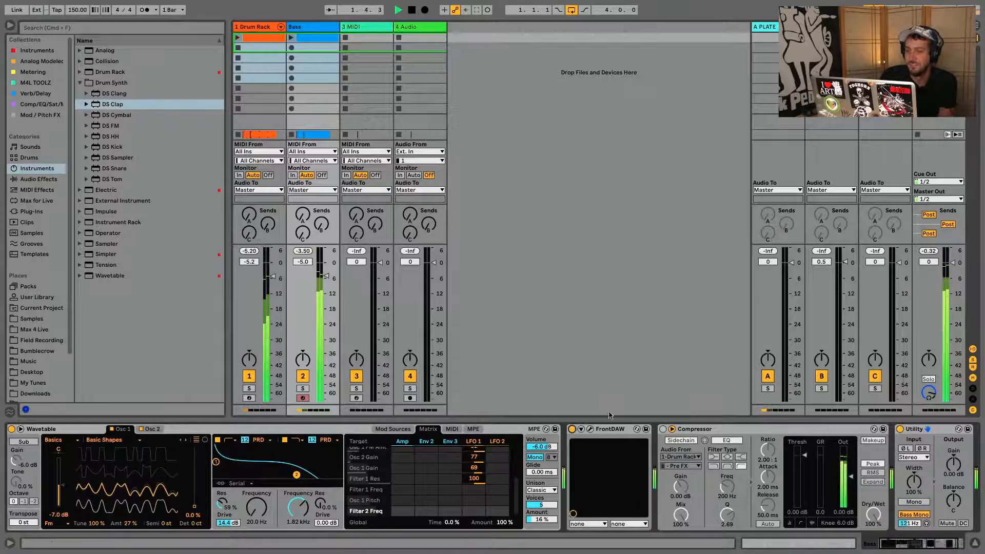
# Step: Set the Bass track's volume to -3.2 dB while the Drum Rack track is muted
pyautogui.moveTo(326, 276); pyautogui.dragTo(327, 291)
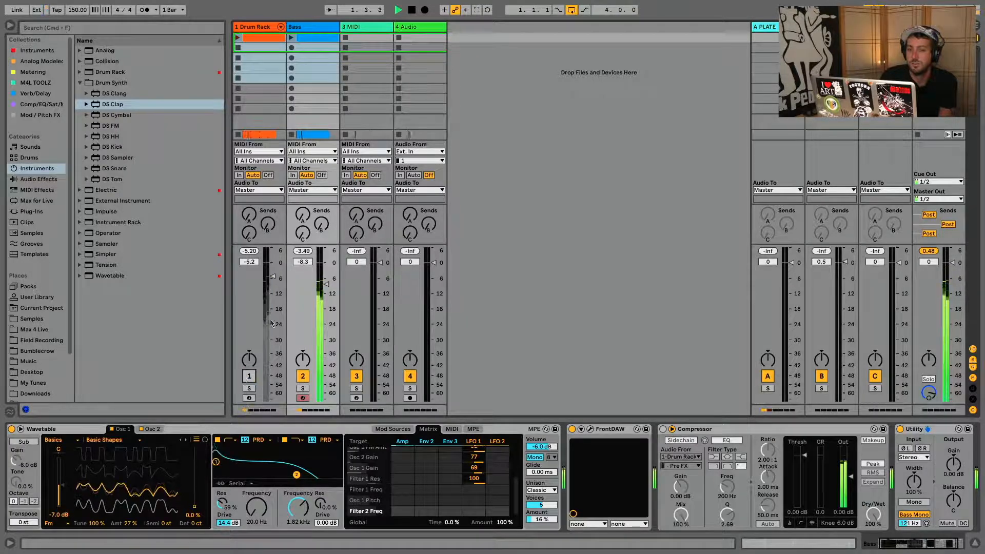
pyautogui.moveTo(318, 284)
pyautogui.mouseDown()
pyautogui.moveTo(325, 307)
pyautogui.moveTo(326, 273)
pyautogui.mouseUp()
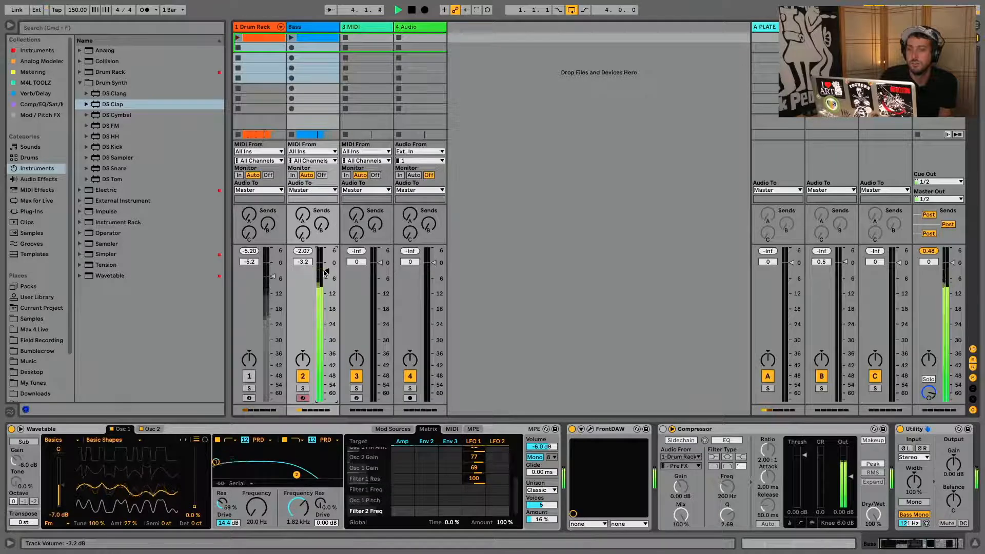
# Step: Reset the LFO 1 modulation of Wavetable's Filter 1 Res, and unmute the Drum Rack track with playback running
pyautogui.press('space')
pyautogui.doubleClick(476, 479)
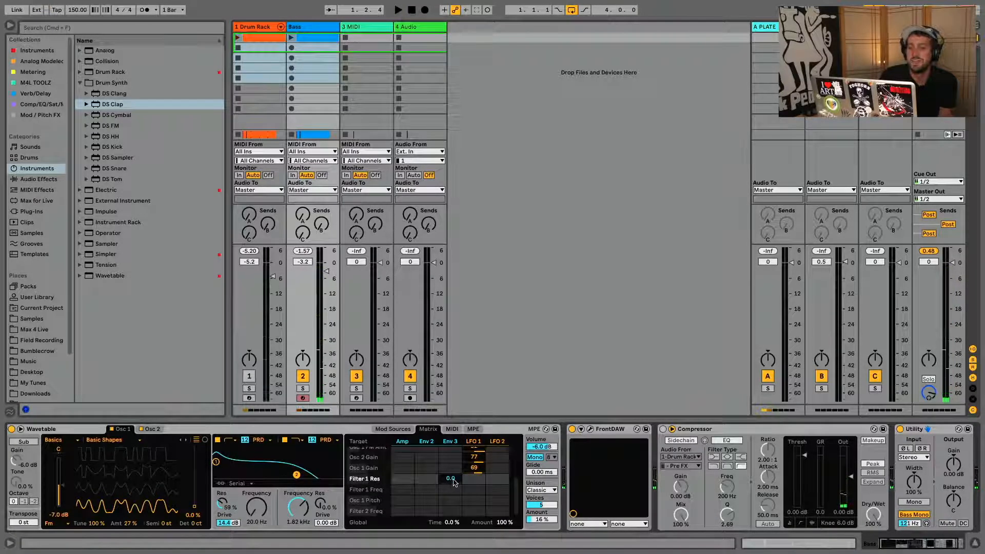
pyautogui.press('space')
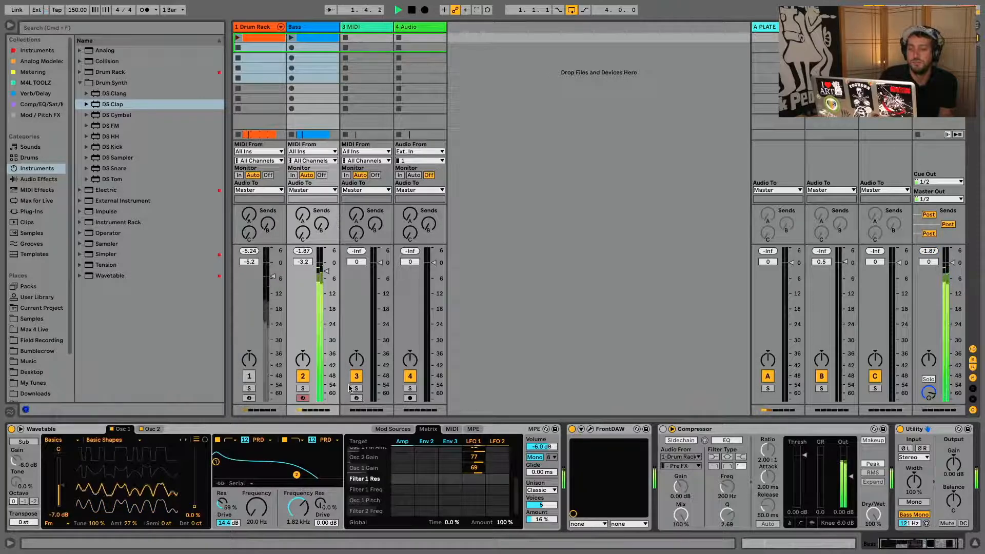
pyautogui.click(249, 376)
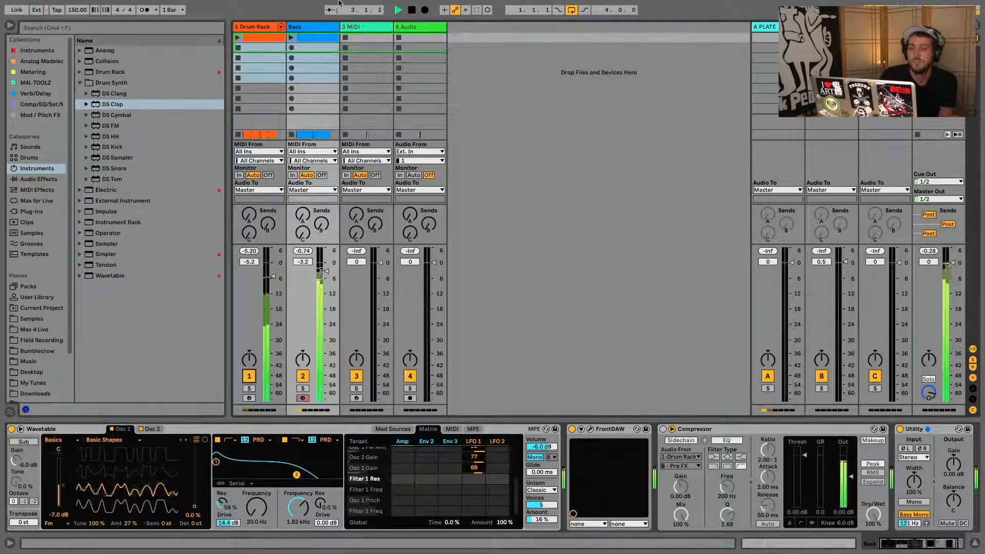
# Step: Reopen the Bass clip's note editor
pyautogui.hotkey('shift', 'Tab')
pyautogui.scroll(-5, 519, 316)
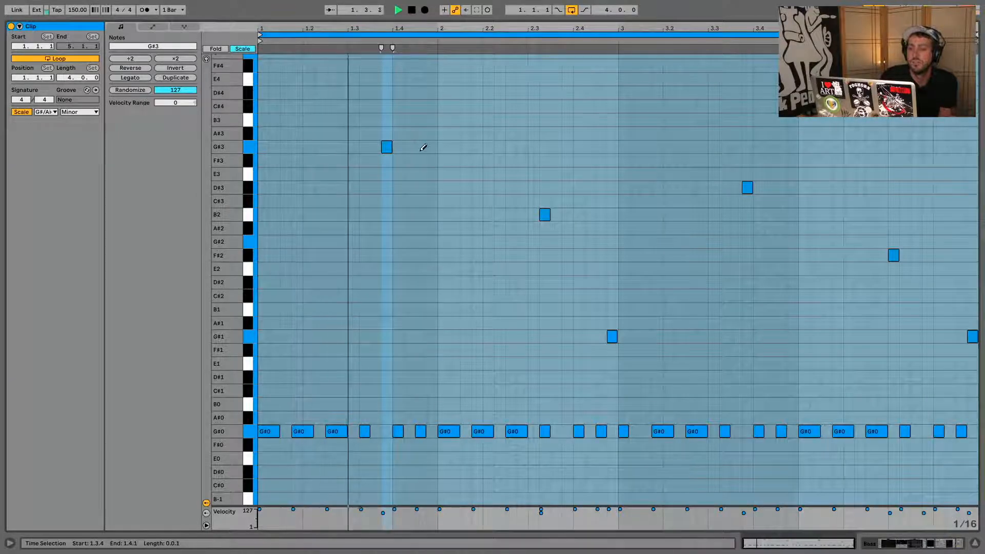
# Step: Try a sixteenth note at 1.2.2 on A#2 and on G#2, and remove it
pyautogui.click(320, 228)
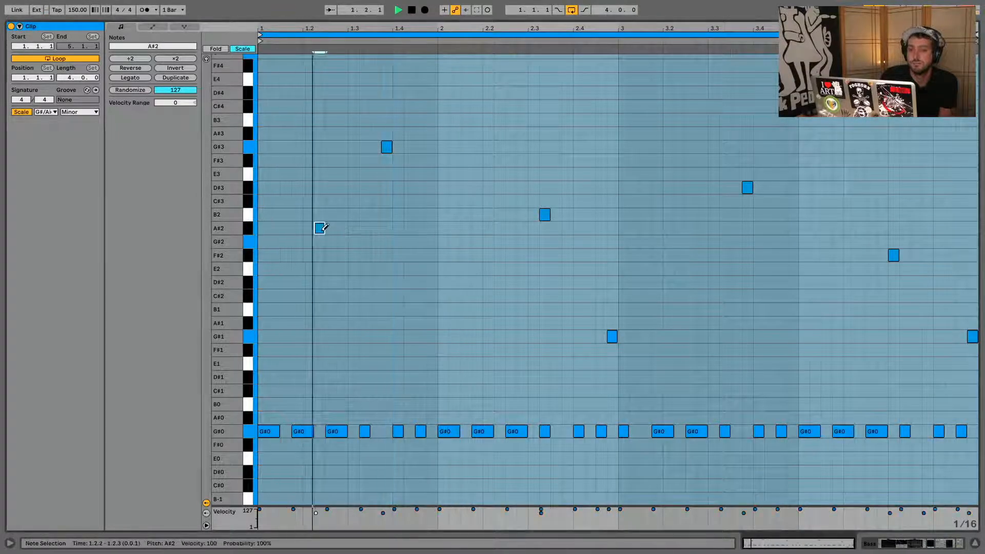
pyautogui.moveTo(323, 227); pyautogui.dragTo(323, 239)
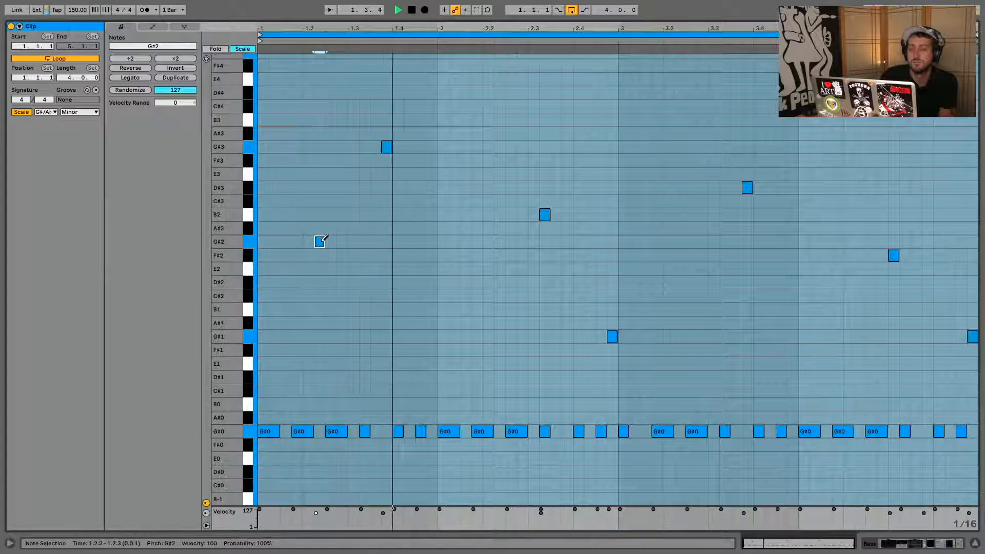
pyautogui.click(323, 239)
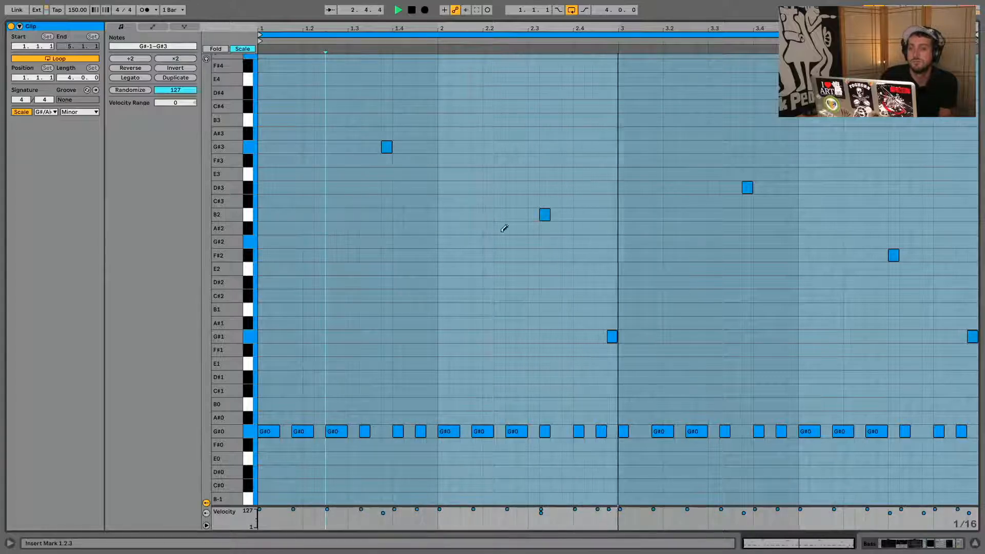
# Step: Pause playback, replace the B2 note at 2.3.2 with one at 2.3.1, and resume playback
pyautogui.press('space')
pyautogui.click(545, 213)
pyautogui.click(535, 214)
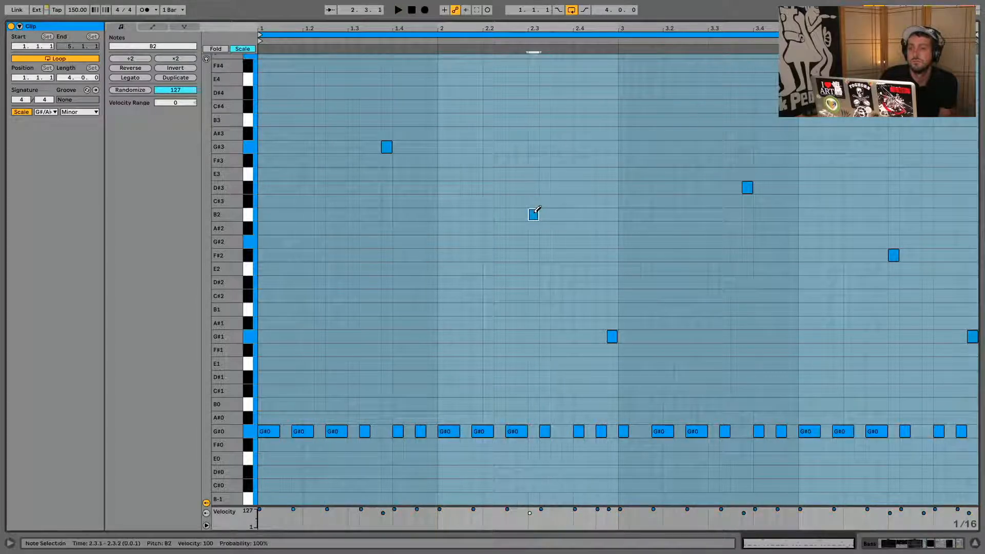
pyautogui.press('space')
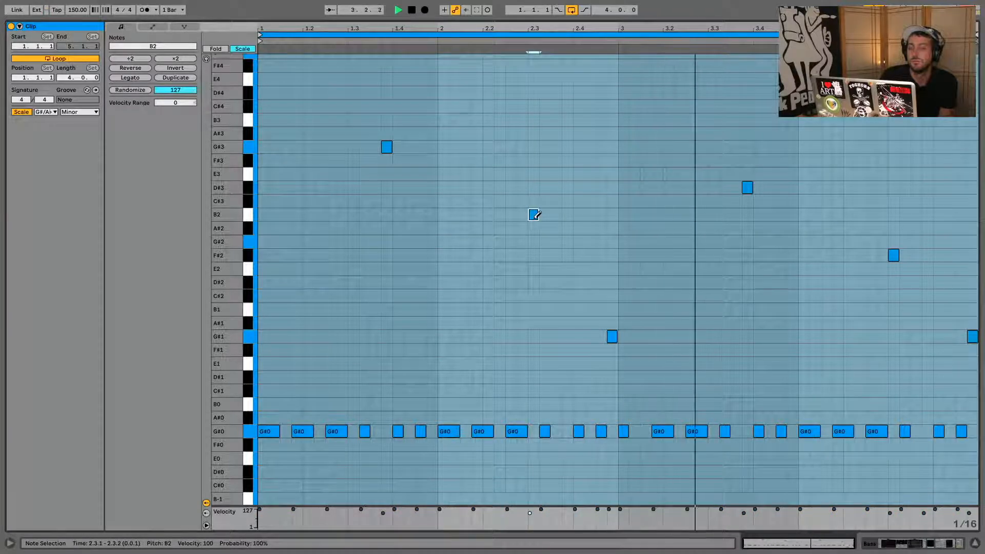
# Step: Leave Draw Mode and lower the G#3 note at 1.3.4 by one octave to G#2
pyautogui.press('b')
pyautogui.moveTo(414, 125)
pyautogui.mouseDown()
pyautogui.moveTo(393, 138)
pyautogui.moveTo(374, 180)
pyautogui.mouseUp()
pyautogui.hotkey('shift', 'Down')
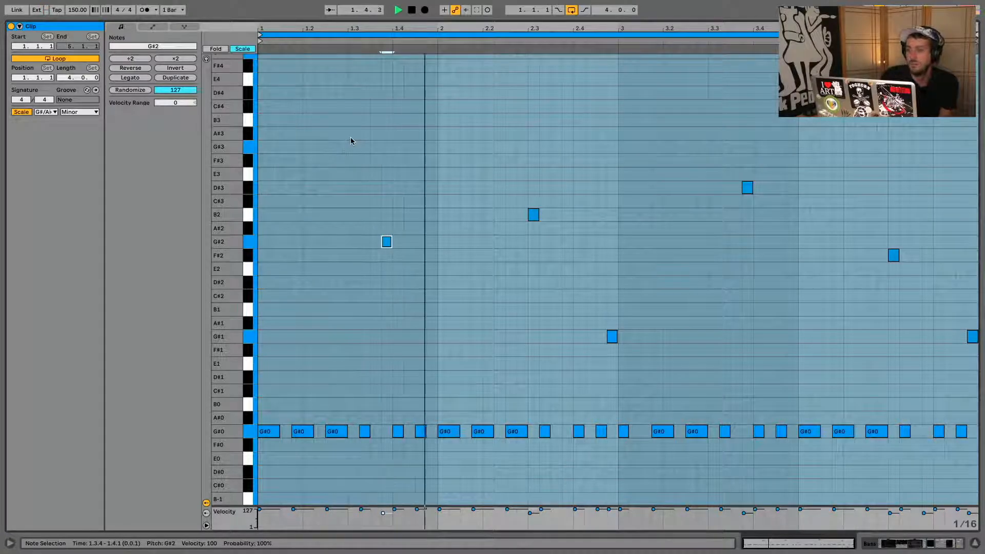
# Step: Stop playback and, with the Bass track's devices shown, extend the Bass clip in the arrangement to bar 17
pyautogui.click(976, 544)
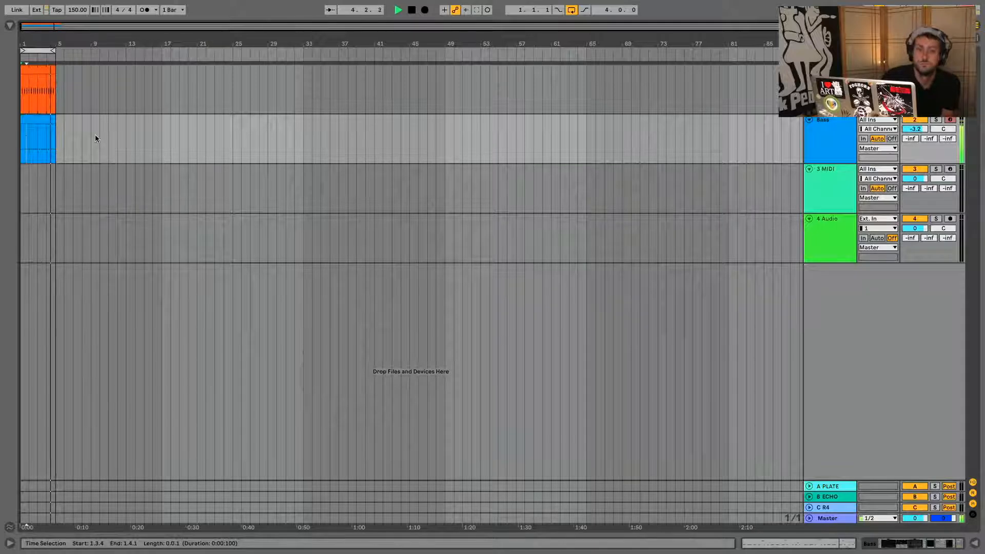
pyautogui.doubleClick(34, 124)
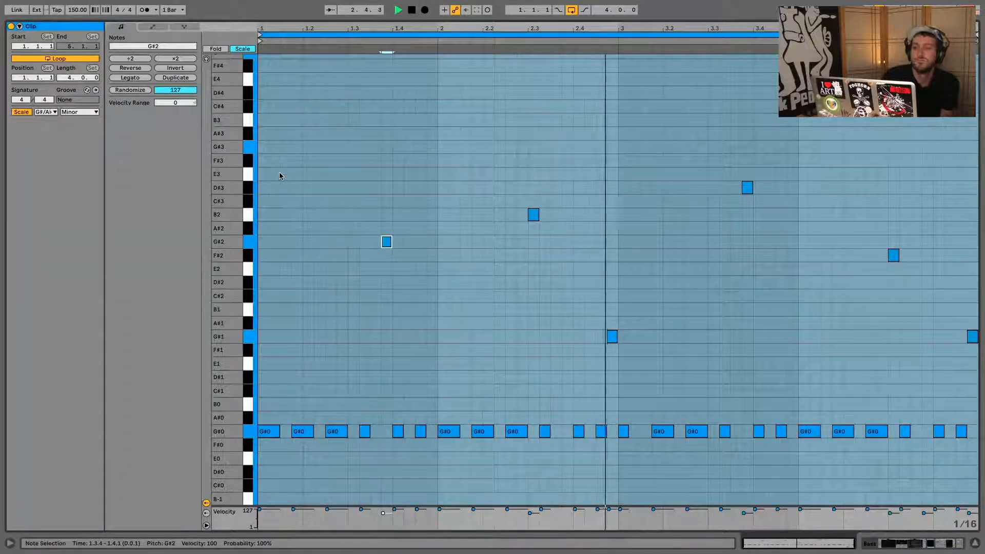
pyautogui.press('space')
pyautogui.hotkey('shift', 'Tab')
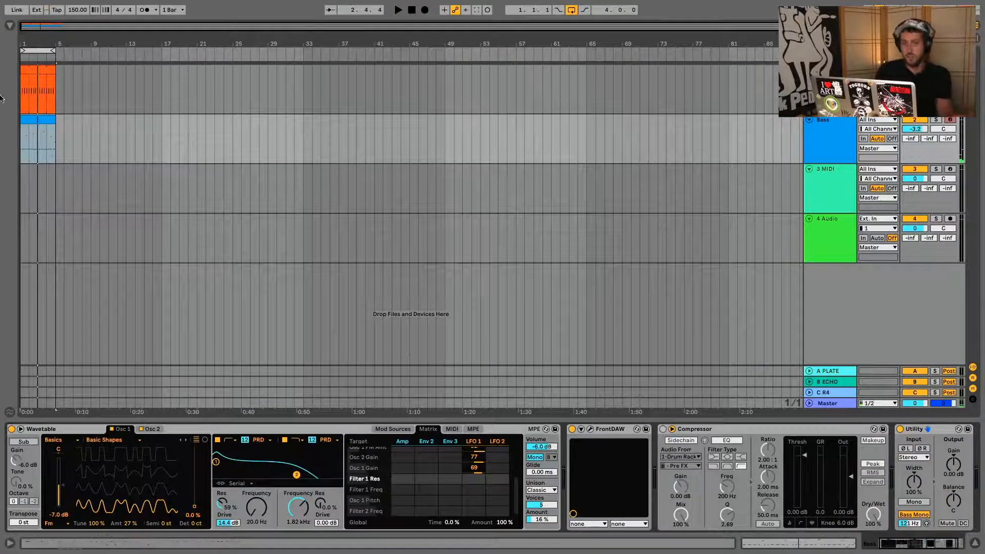
pyautogui.moveTo(52, 121); pyautogui.dragTo(162, 121)
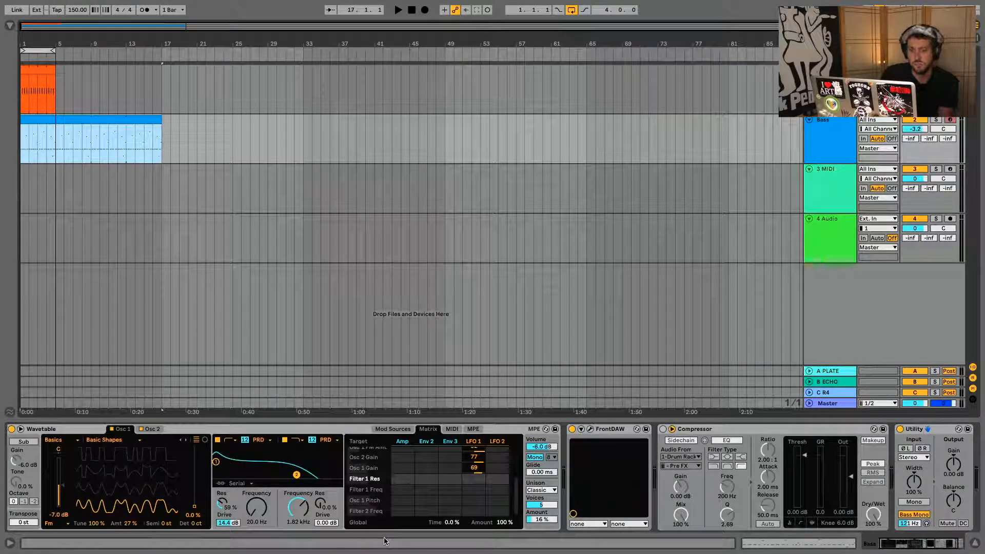
# Step: Reset the FM amount of Wavetable's oscillator 1 to 0% and show its automation in a new lane
pyautogui.rightClick(129, 523)
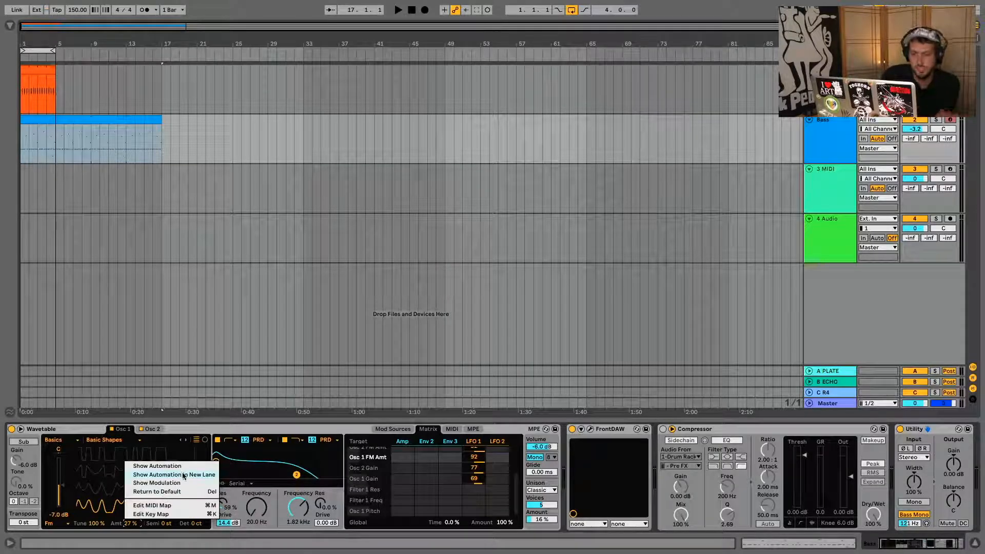
pyautogui.click(204, 534)
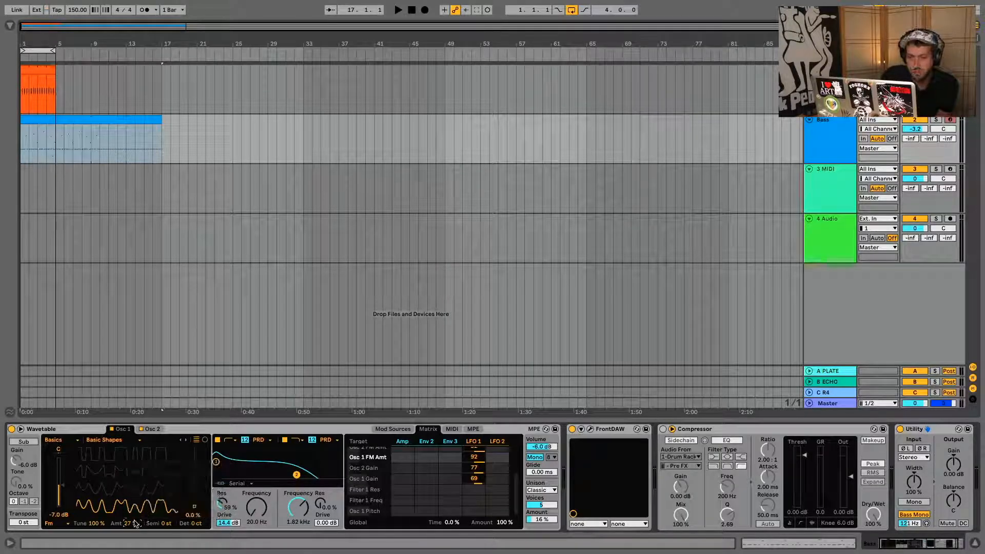
pyautogui.press('Delete')
pyautogui.press('space')
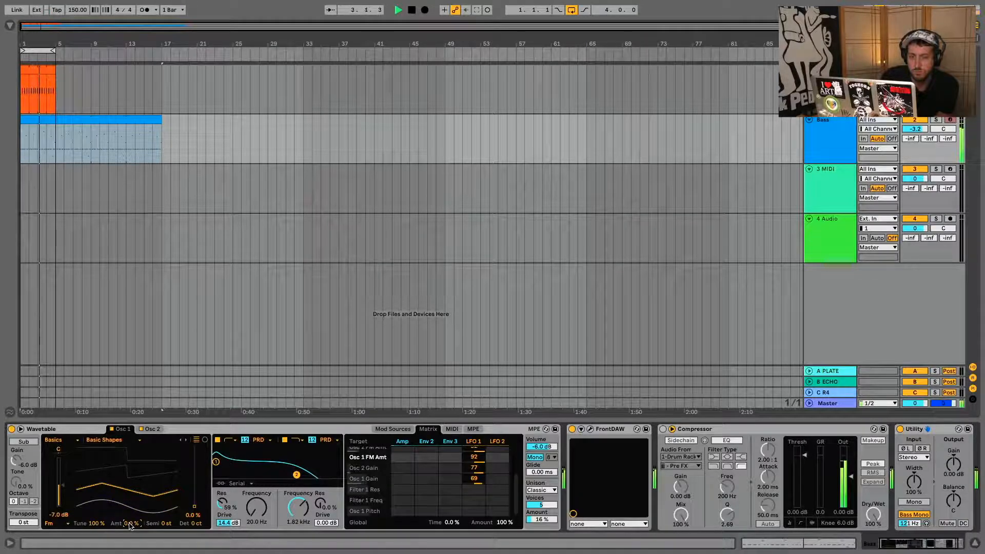
pyautogui.rightClick(131, 525)
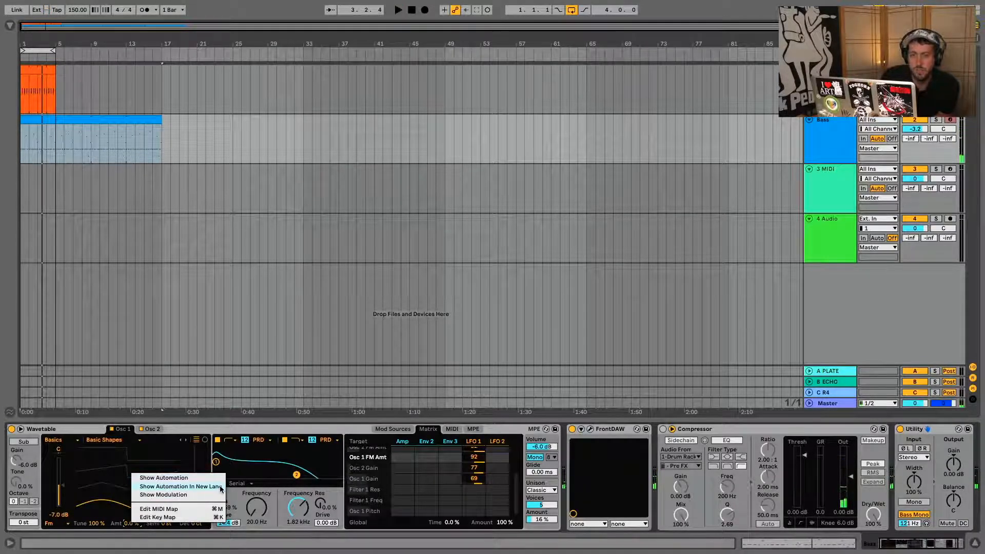
pyautogui.click(221, 487)
# Step: Extend the arrangement loop and the Drum Rack clip to bar 17
pyautogui.moveTo(54, 51); pyautogui.dragTo(160, 62)
pyautogui.moveTo(53, 70); pyautogui.dragTo(161, 70)
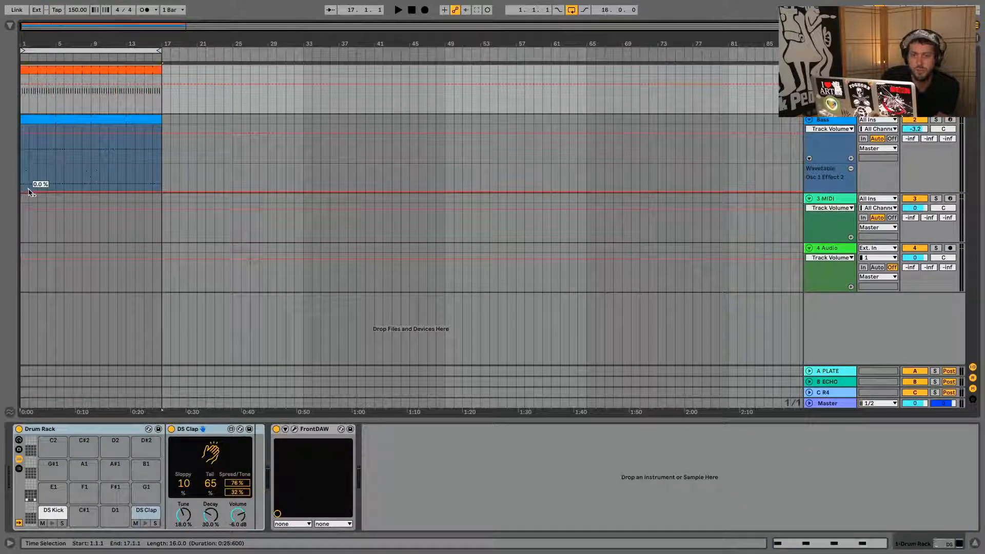
# Step: Start playback and shape the Wavetable oscillator 1 FM automation with rising and falling breakpoints across bars 1 to 14
pyautogui.rightClick(63, 175)
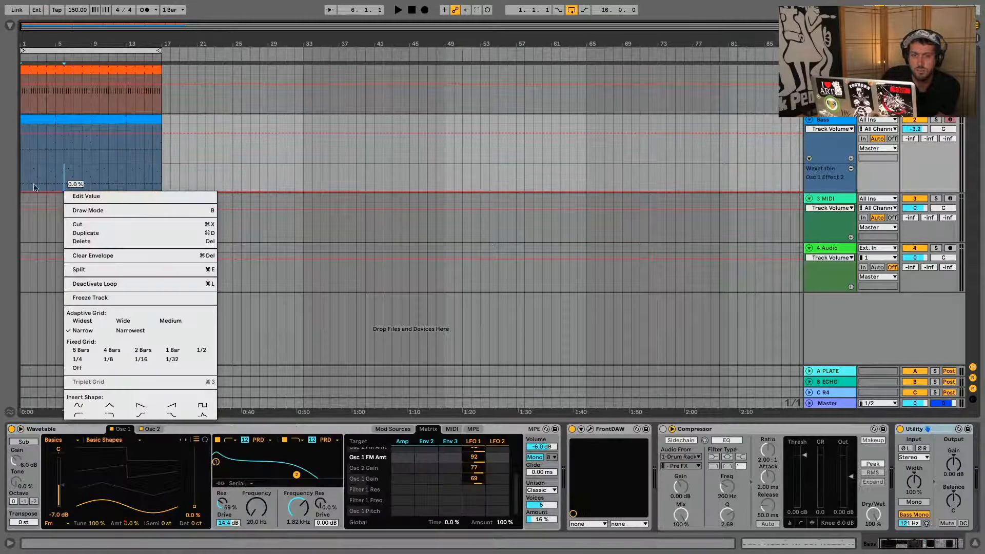
pyautogui.press('Escape')
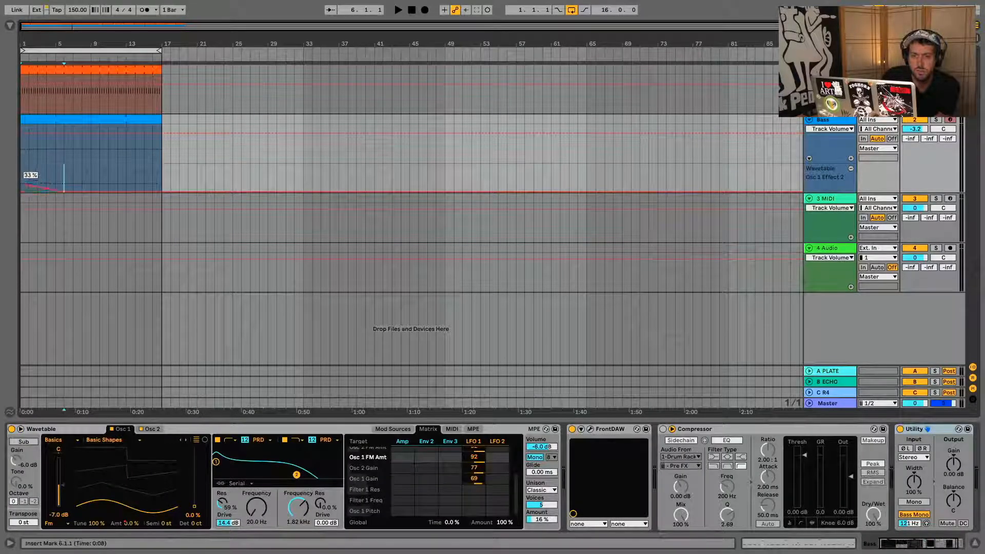
pyautogui.press('space')
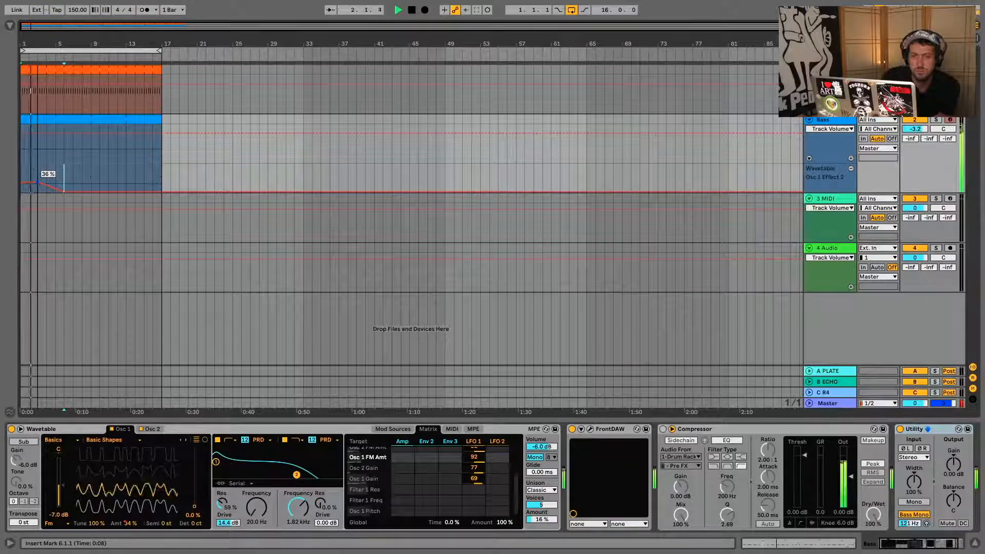
pyautogui.moveTo(55, 188); pyautogui.dragTo(135, 176)
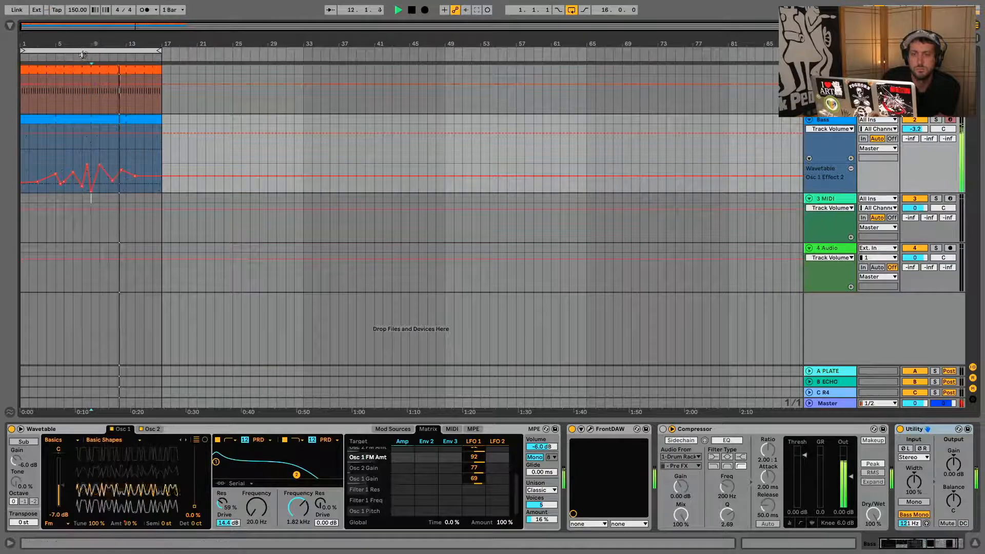
# Step: Raise the FM automation's low point at bar 9 slightly and audition the change from 8.3.1
pyautogui.moveTo(82, 55); pyautogui.dragTo(66, 56)
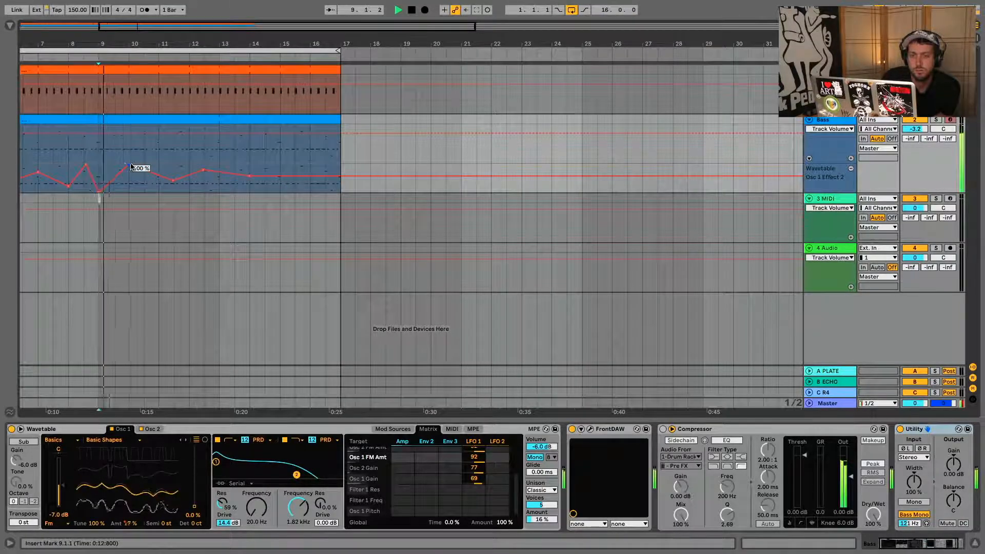
pyautogui.moveTo(100, 193); pyautogui.dragTo(101, 191)
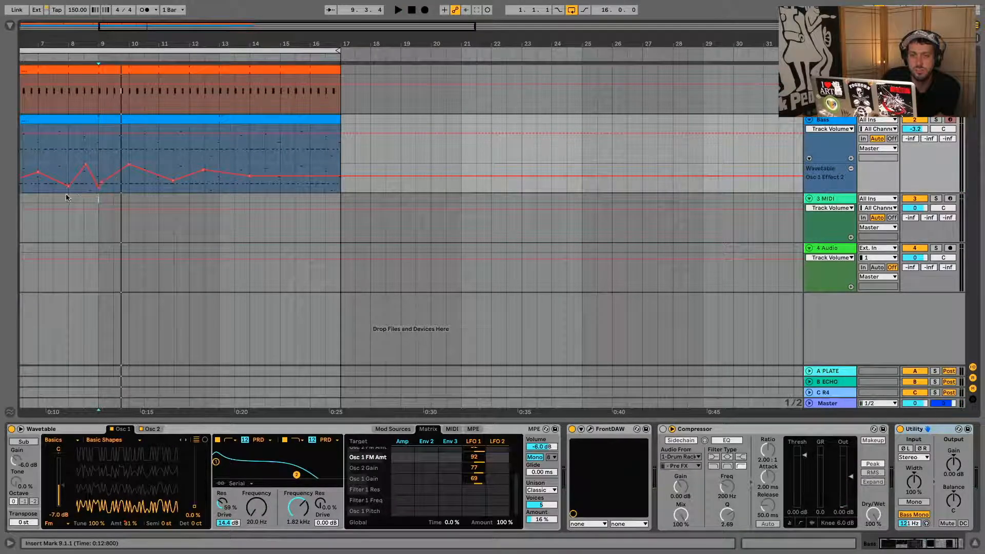
pyautogui.click(84, 191)
pyautogui.press('space')
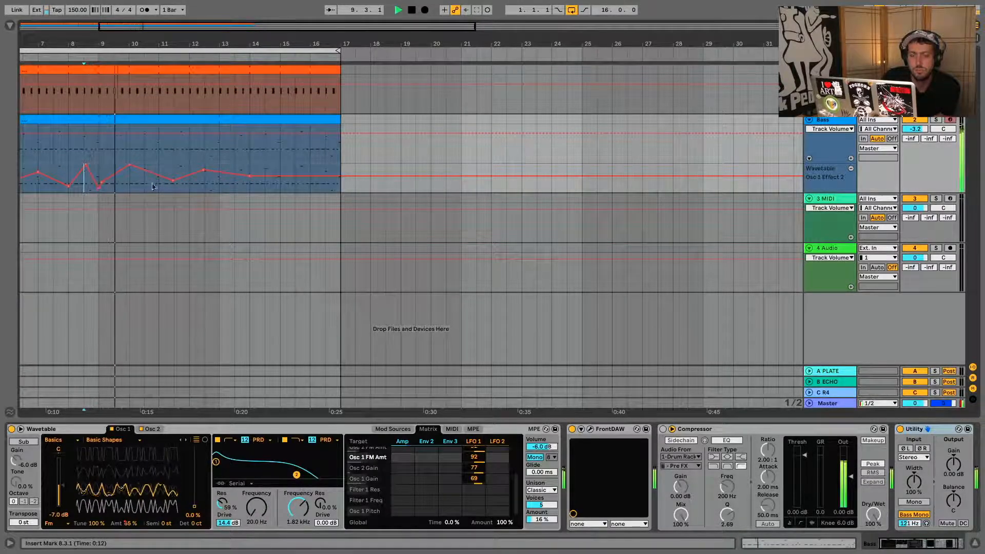
pyautogui.press('space')
# Step: Add a sharp FM automation spike just after the start of bar 9 and audition it from bar 8
pyautogui.moveTo(110, 169); pyautogui.dragTo(101, 188)
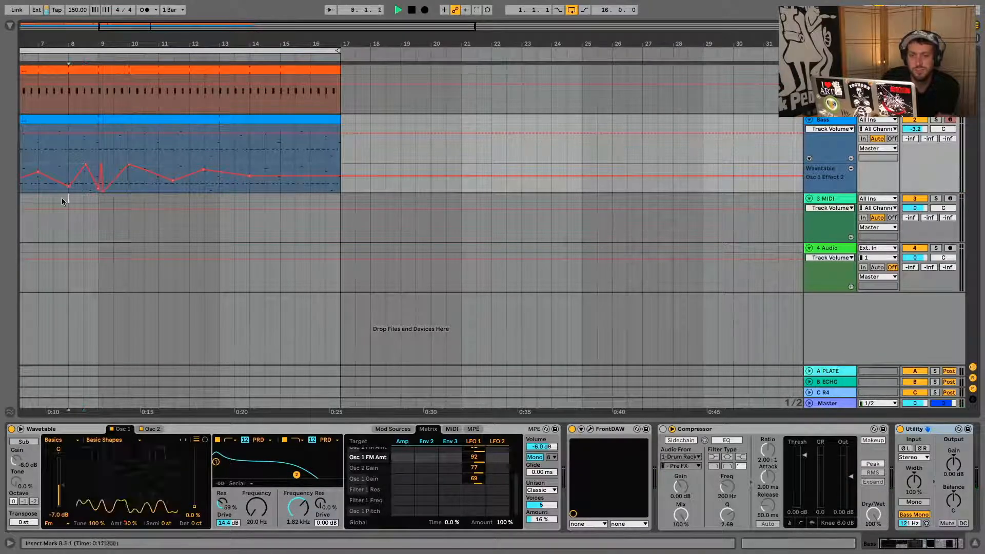
pyautogui.click(62, 198)
pyautogui.press('space')
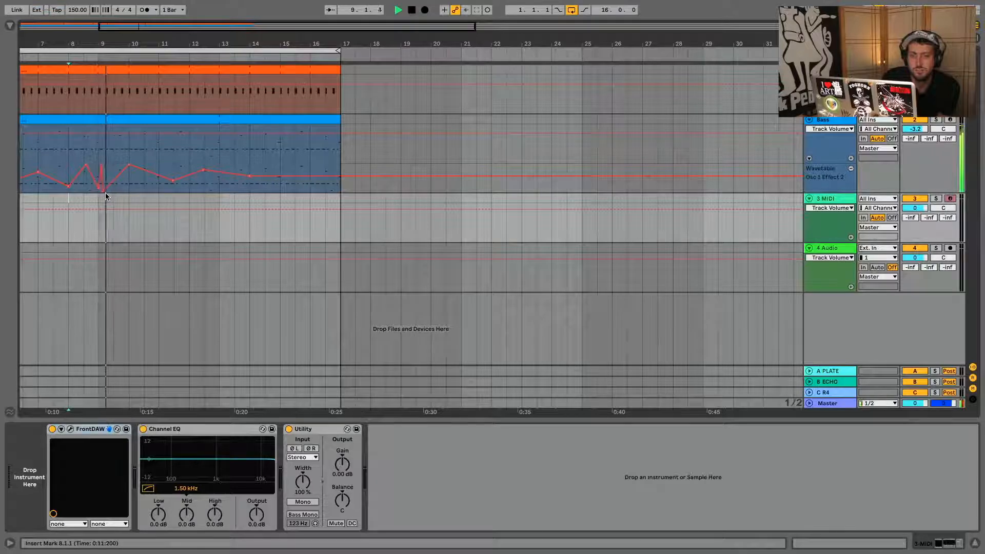
pyautogui.click(102, 188)
pyautogui.press('space')
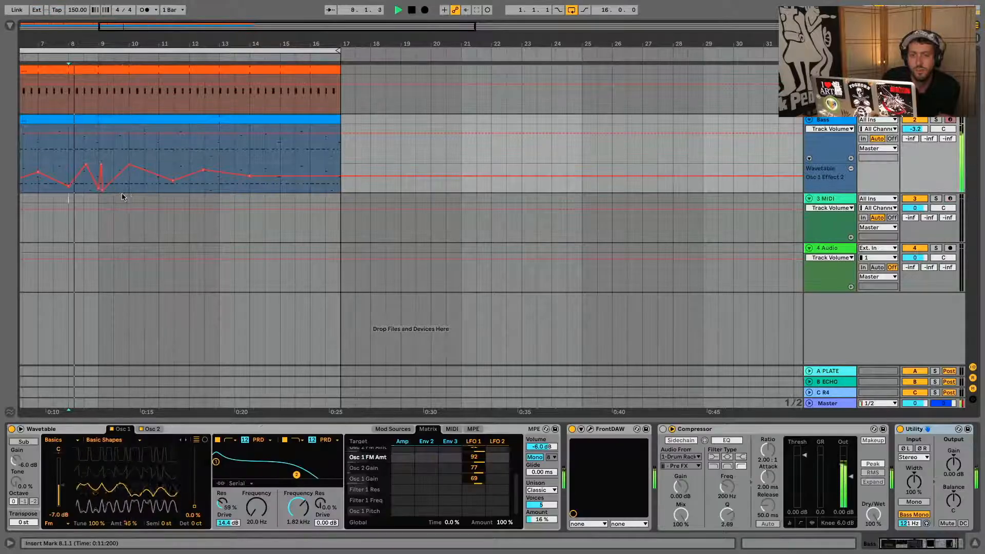
pyautogui.press('space')
# Step: Copy the FM automation spike from 9.1.1 to 9.1.4, paste it at the start of bars 1 to 5, and play the loop
pyautogui.moveTo(96, 37); pyautogui.dragTo(96, 45)
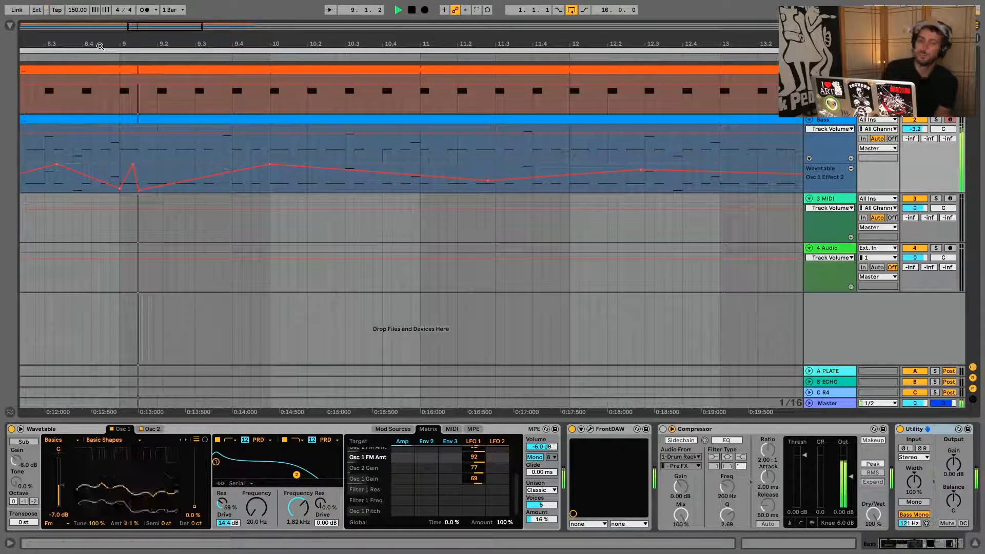
pyautogui.moveTo(272, 191); pyautogui.dragTo(144, 173)
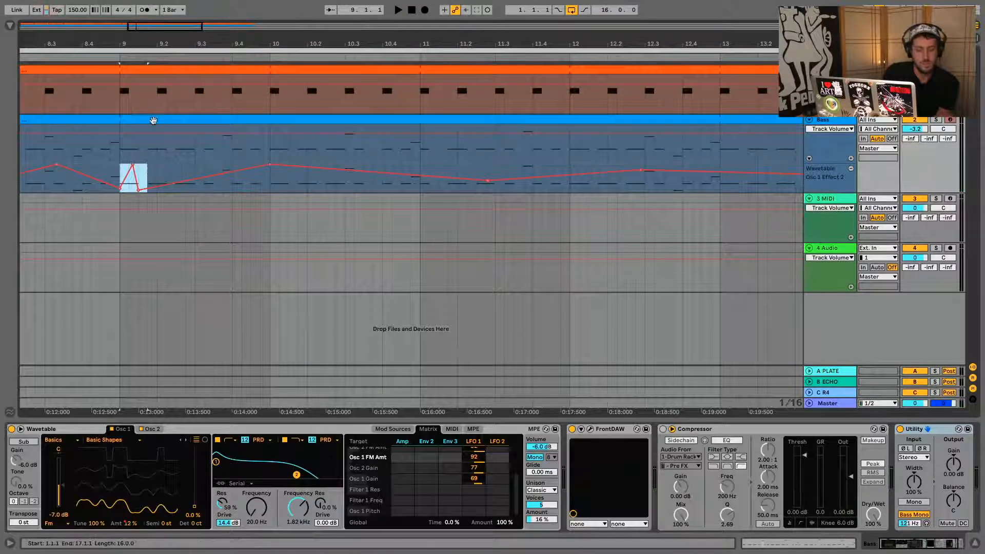
pyautogui.moveTo(178, 41); pyautogui.dragTo(178, 6)
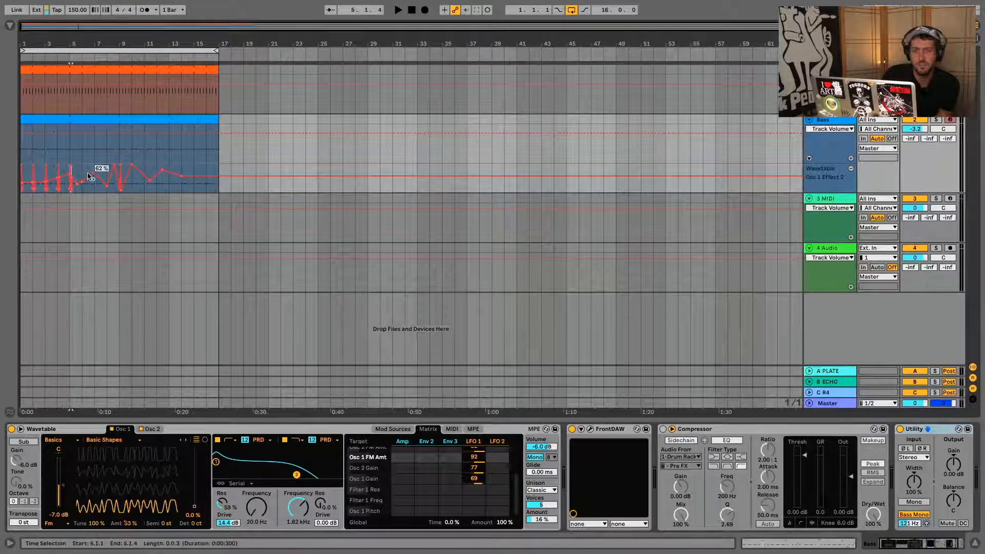
pyautogui.click(33, 119)
pyautogui.press('space')
# Step: Paste the copied FM automation spike at the start of bars 6, 7, 10 and 11
pyautogui.click(85, 173)
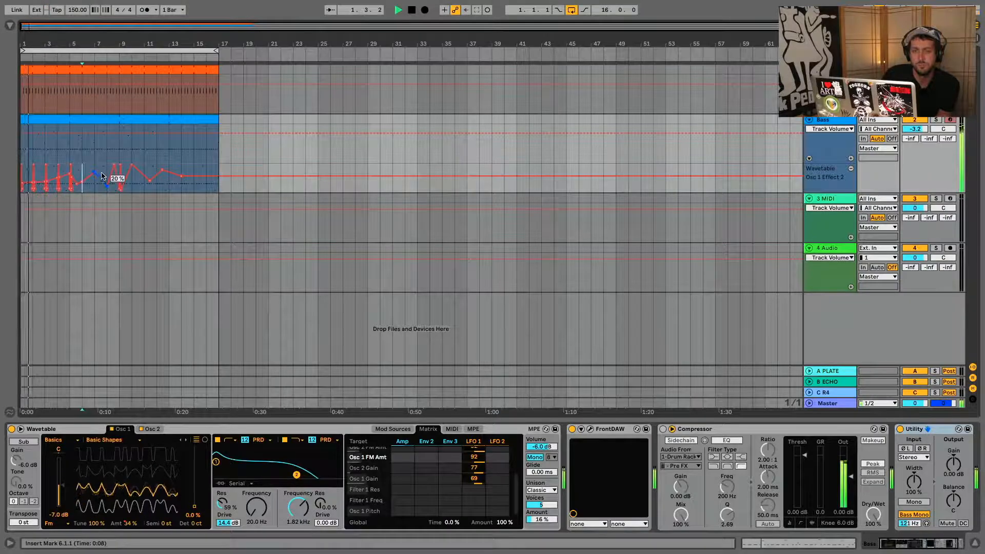
pyautogui.press('super+v')
pyautogui.click(97, 170)
pyautogui.press('super+v')
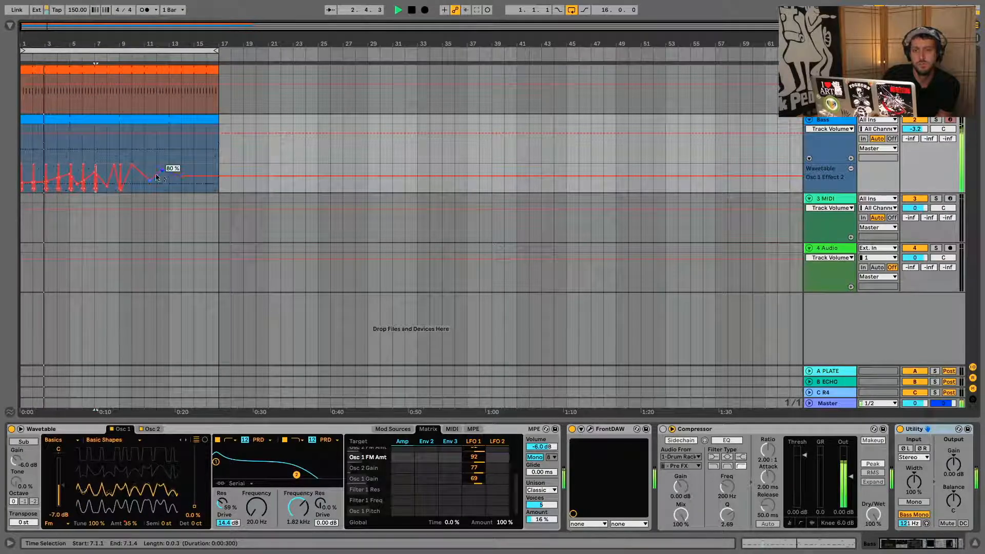
pyautogui.click(135, 190)
pyautogui.press('super+v')
pyautogui.click(144, 189)
pyautogui.press('super+v')
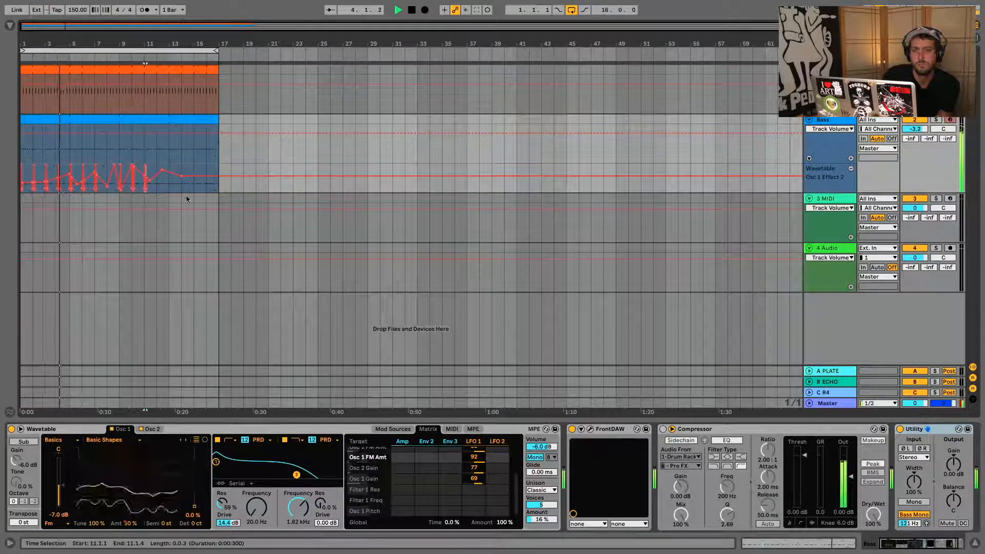
# Step: Paste the FM automation spike at the start of bars 12 to 16 and of bar 8
pyautogui.click(158, 189)
pyautogui.press('super+v')
pyautogui.click(171, 189)
pyautogui.press('super+v')
pyautogui.click(184, 189)
pyautogui.press('super+v')
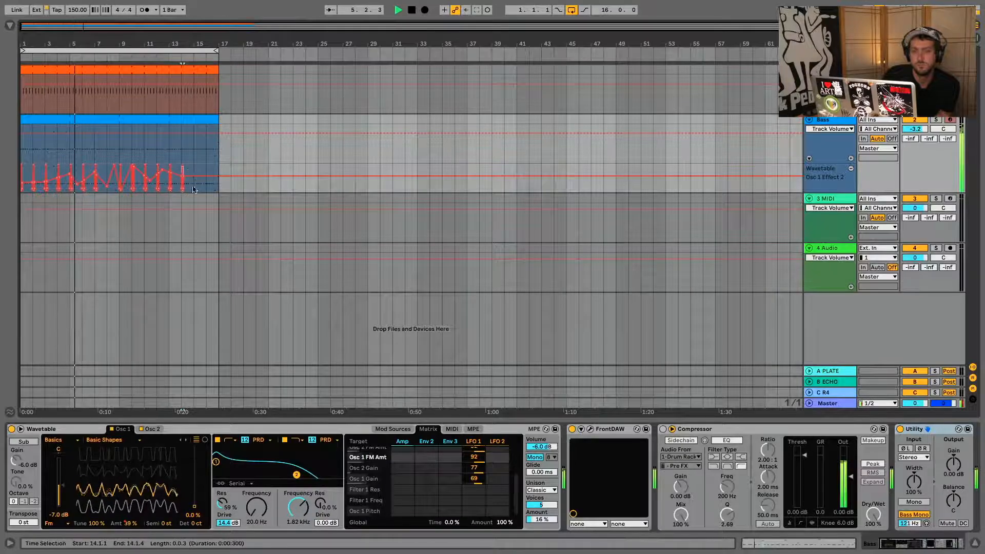
pyautogui.click(195, 188)
pyautogui.press('super+v')
pyautogui.click(208, 189)
pyautogui.press('super+v')
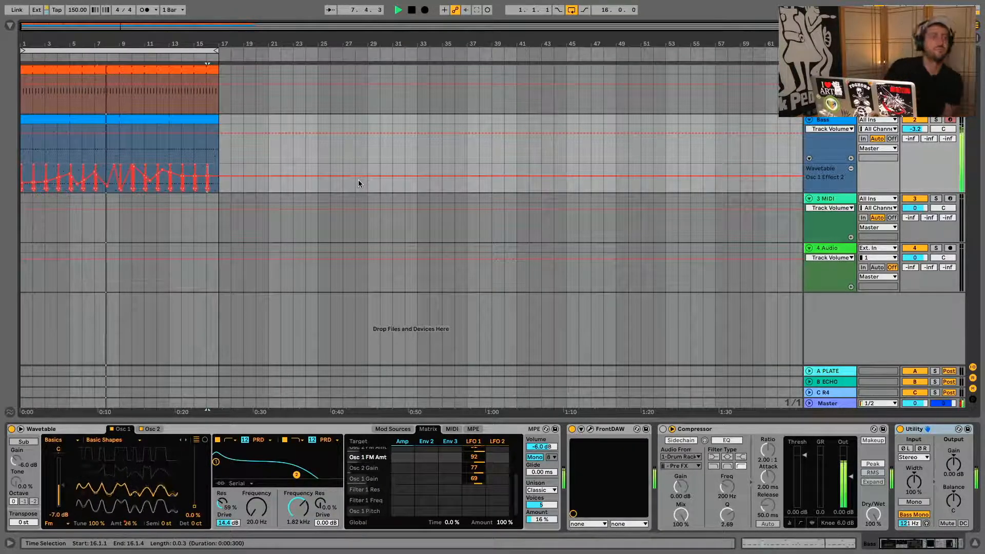
pyautogui.click(107, 194)
pyautogui.click(105, 170)
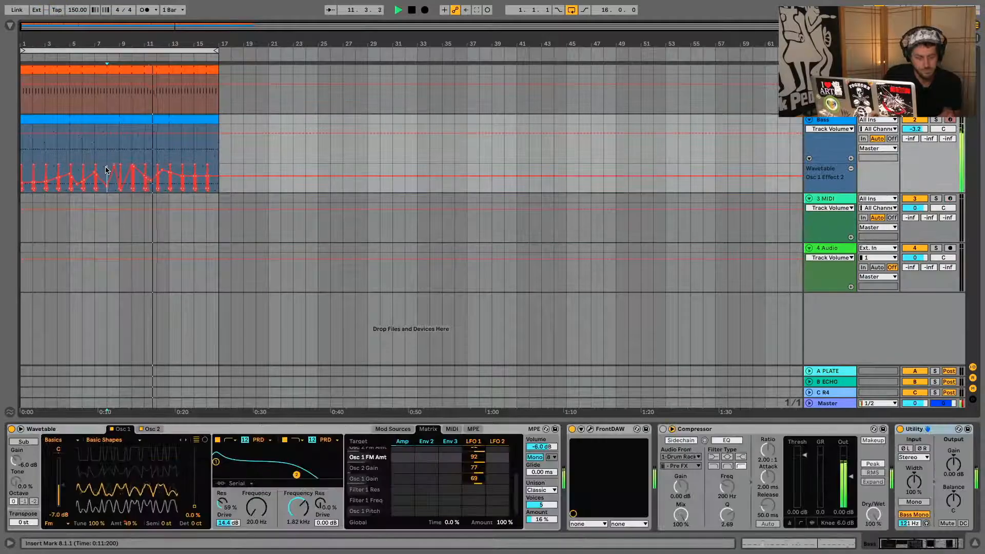
pyautogui.press('super+v')
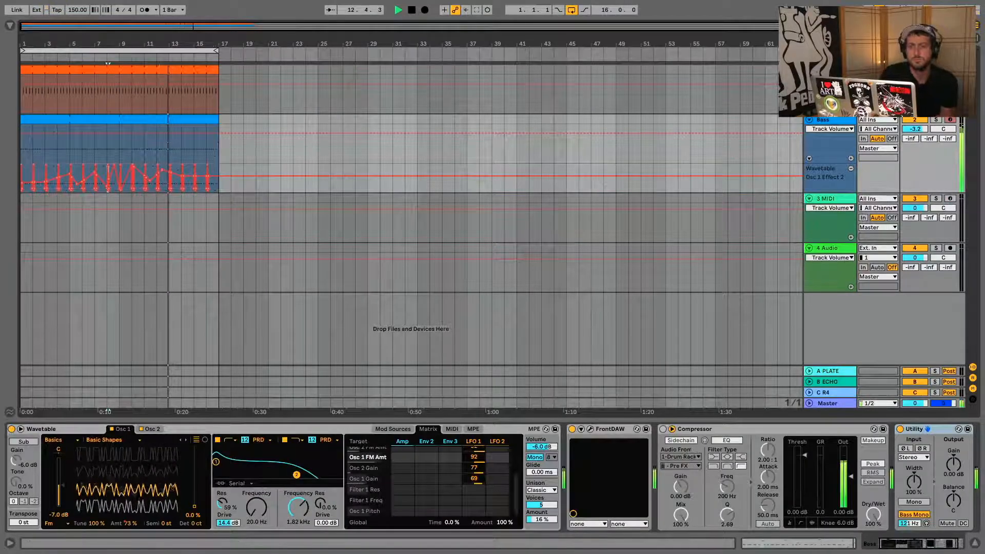
# Step: Paste two more FM automation spikes in bar 16, at 16.2.1 and 16.3.1
pyautogui.scroll(10, 207, 244)
pyautogui.click(207, 174)
pyautogui.press('super+v')
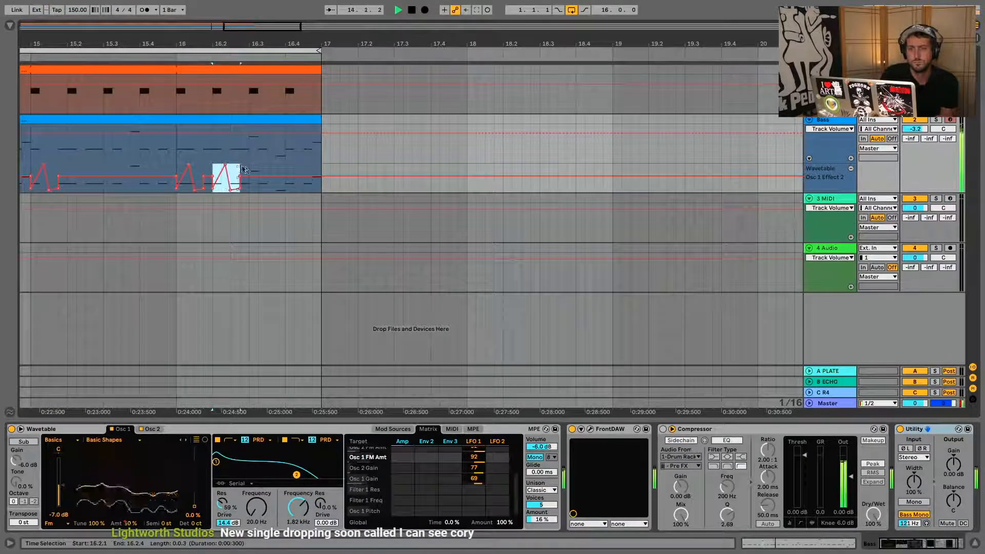
pyautogui.click(248, 174)
pyautogui.press('super+v')
pyautogui.click(221, 174)
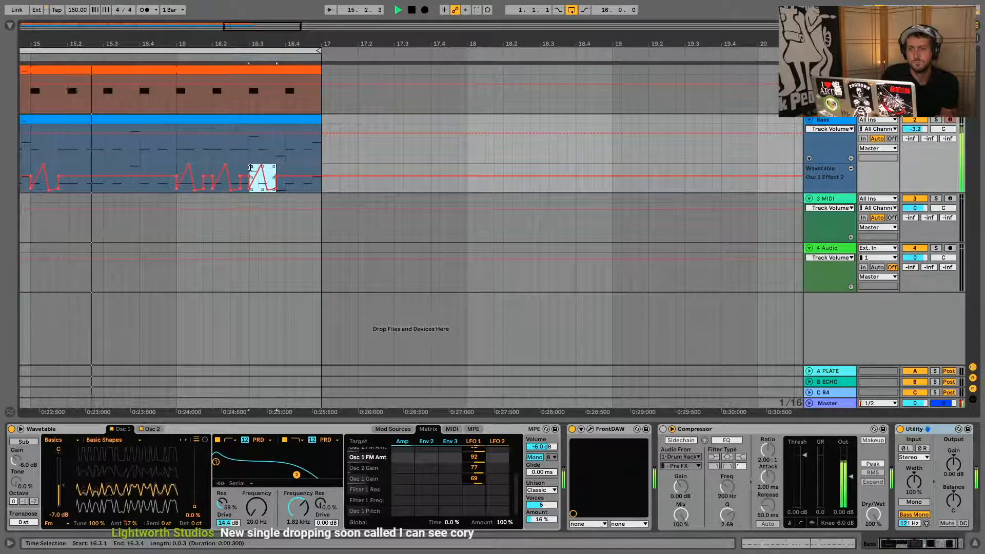
# Step: Duplicate the FM spike section from 16.3.1 to 16.3.3 four times in a row and restart playback
pyautogui.moveTo(247, 175); pyautogui.dragTo(263, 172)
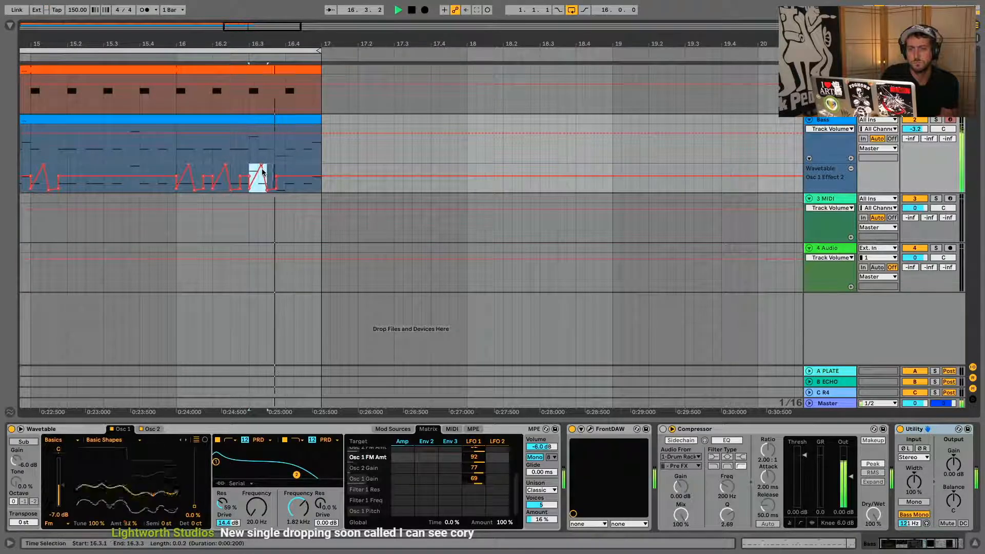
pyautogui.press('super+d')
pyautogui.press('super+d')
pyautogui.press('super+d')
pyautogui.press('super+d')
pyautogui.click(149, 144)
pyautogui.press('space')
pyautogui.press('space')
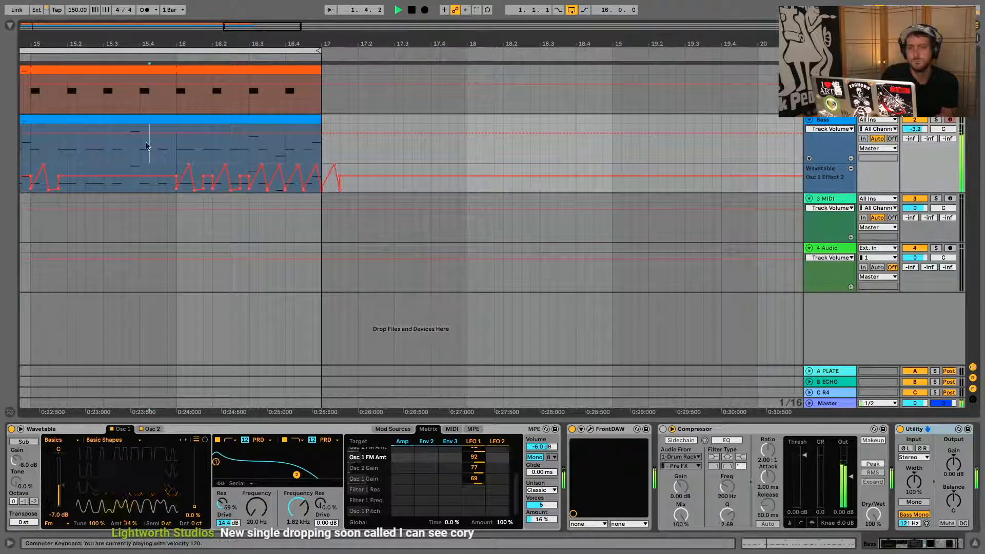
# Step: Delete the FM automation from 17.1.1 to 17.2.4, past the end of the loop, and stop playback
pyautogui.moveTo(386, 189); pyautogui.dragTo(322, 187)
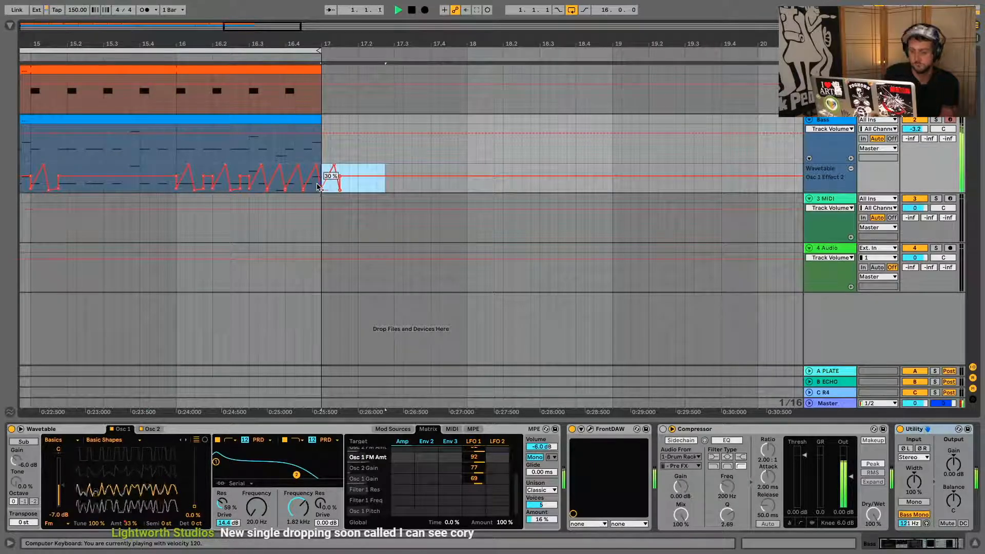
pyautogui.press('Delete')
pyautogui.press('space')
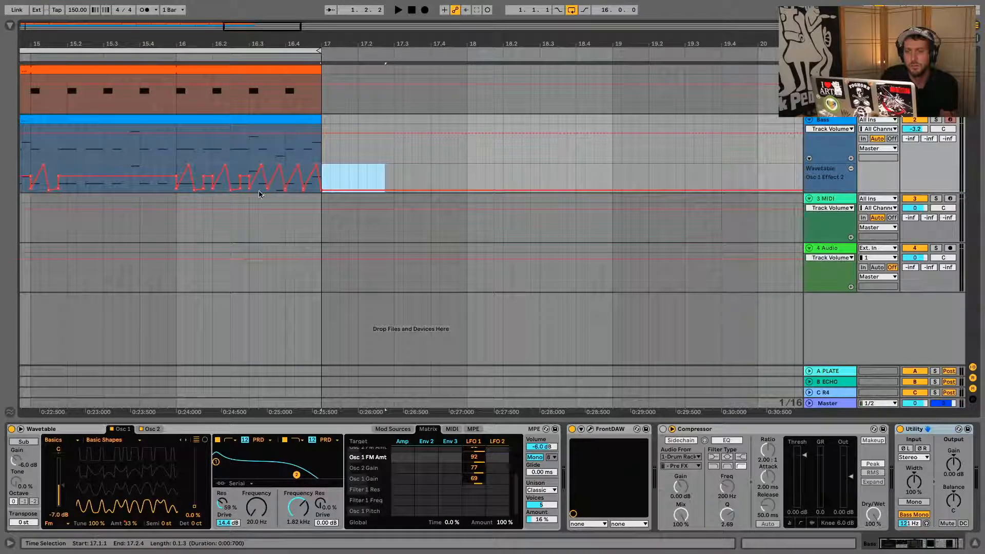
# Step: Adjust the peak of the FM spike that starts at 16.3.1 and audition the end of the loop
pyautogui.moveTo(260, 194); pyautogui.dragTo(272, 193)
pyautogui.click(267, 191)
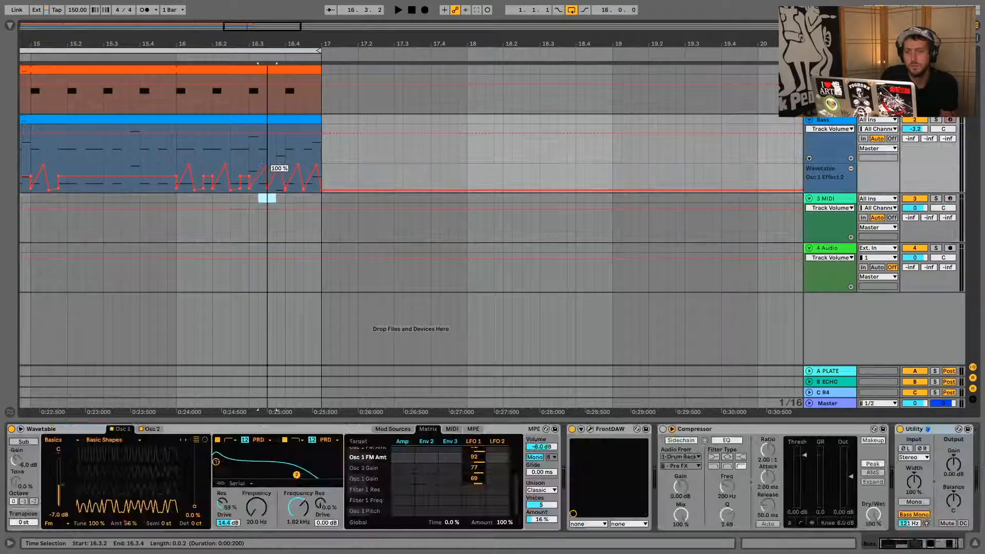
pyautogui.click(249, 175)
pyautogui.press('space')
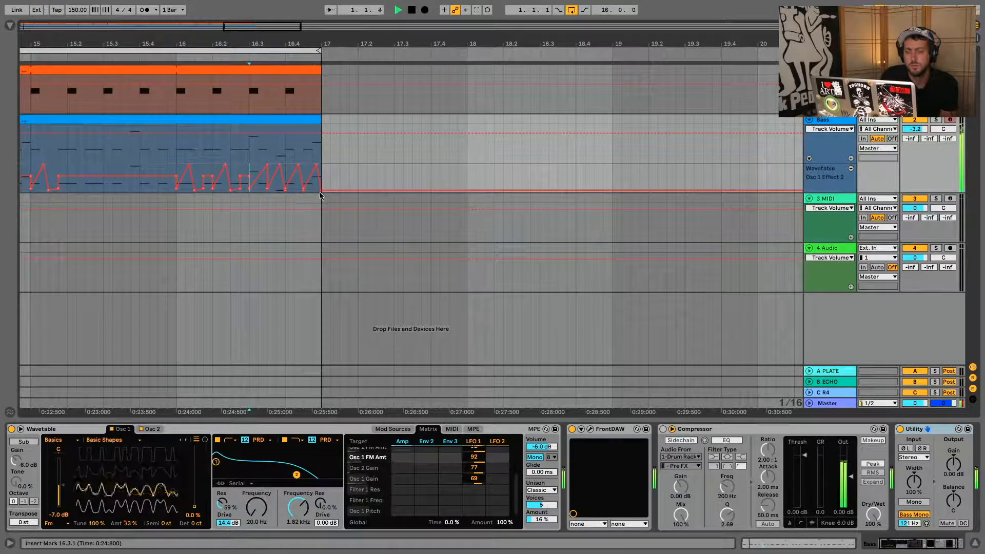
pyautogui.moveTo(372, 47); pyautogui.dragTo(223, 45)
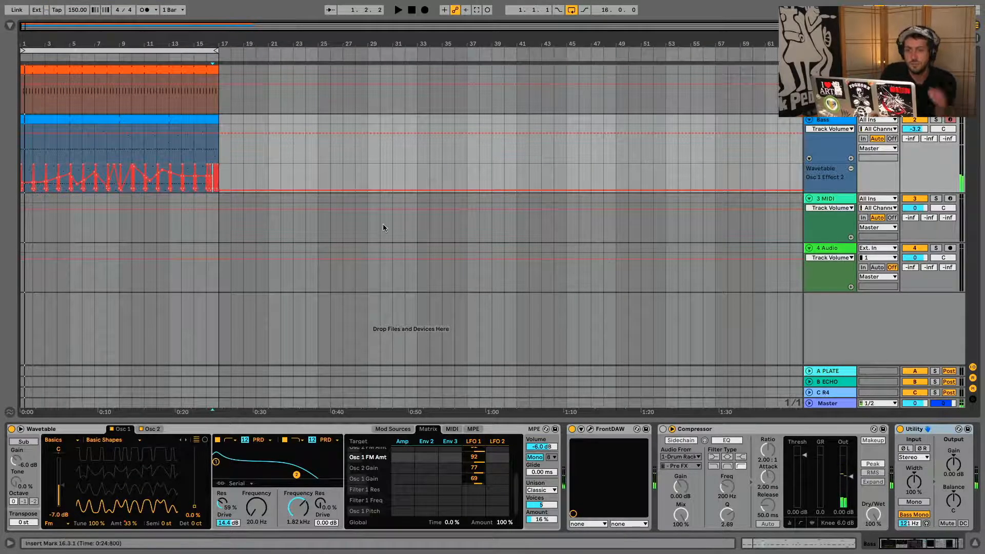
# Step: Set filter 1's resonance to 47% and try an LFO 1 amount of 100 on Filter 1 Res, resetting that amount
pyautogui.click(223, 505)
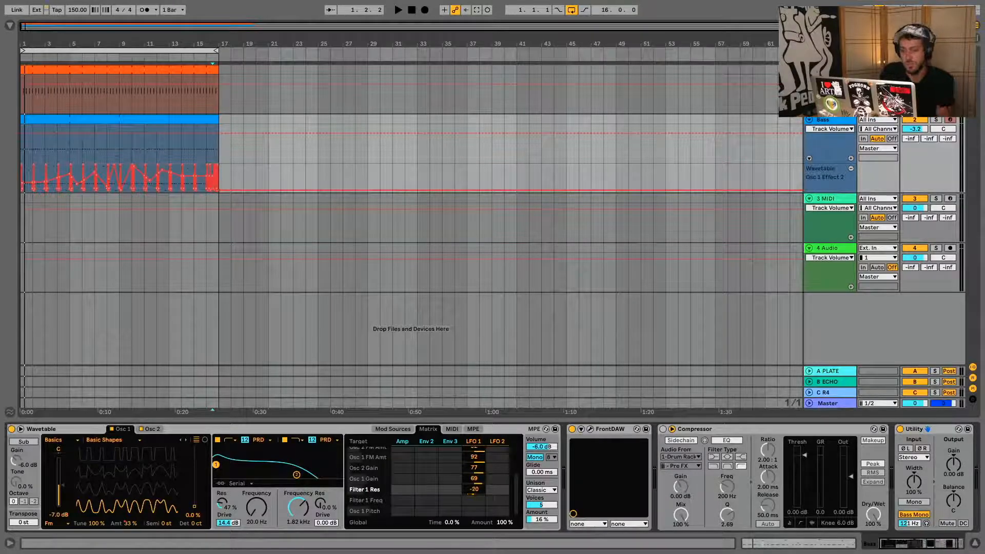
pyautogui.press('space')
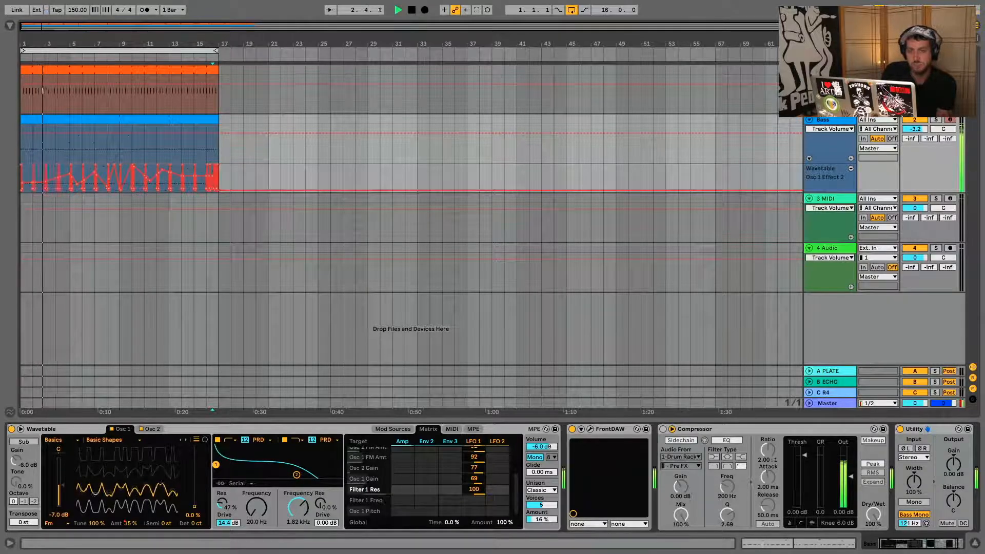
pyautogui.doubleClick(479, 492)
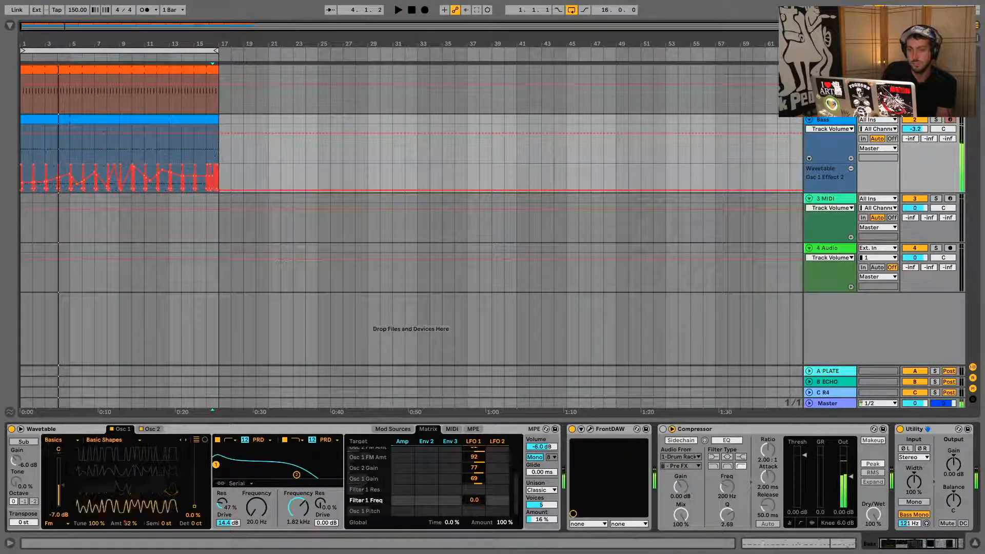
# Step: Set LFO 1's modulation amounts to 100 for Filter 1 Freq and -24 for Osc 1 Pitch while auditioning the loop
pyautogui.press('space')
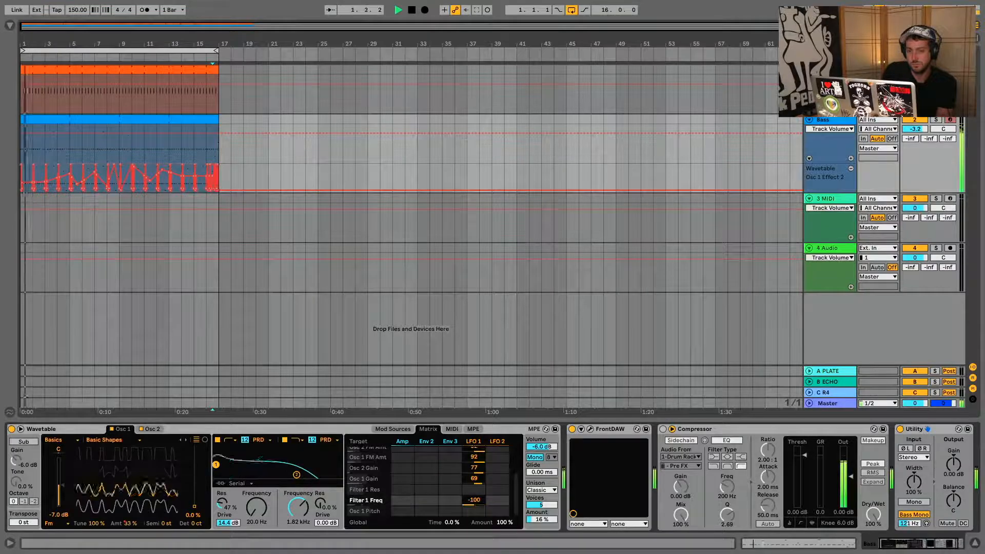
pyautogui.press('space')
pyautogui.moveTo(475, 504); pyautogui.dragTo(475, 451)
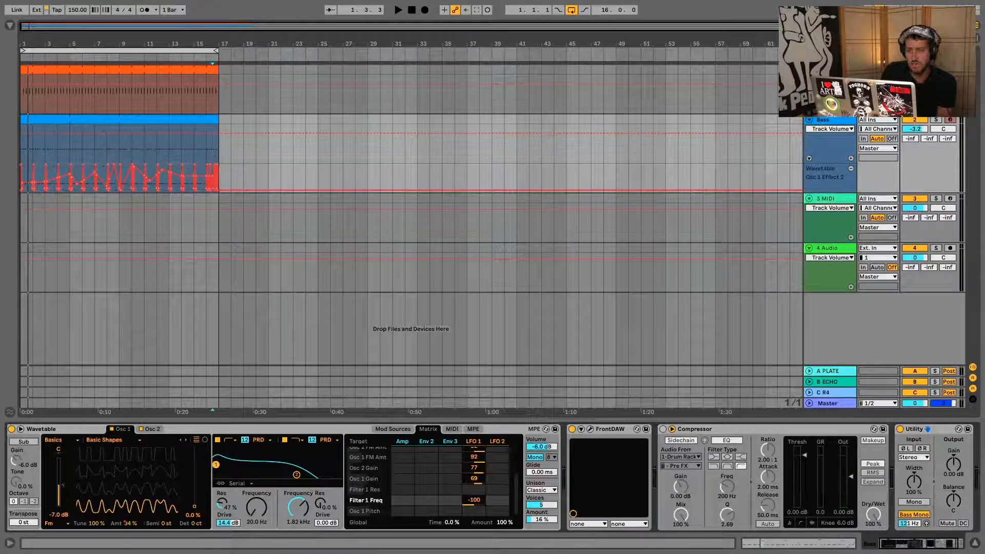
pyautogui.press('space')
pyautogui.moveTo(475, 502); pyautogui.dragTo(474, 442)
pyautogui.moveTo(474, 513); pyautogui.dragTo(474, 542)
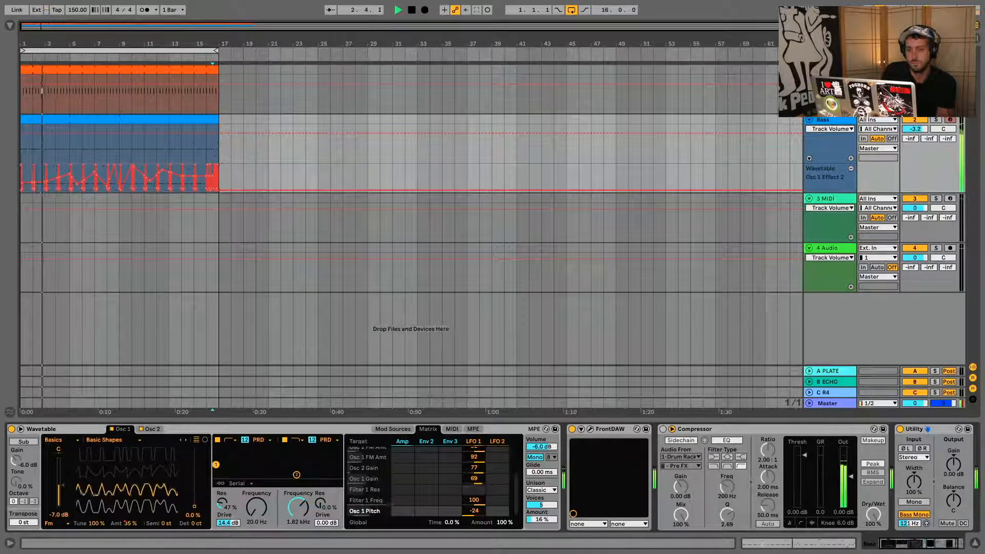
# Step: Reset LFO 1's modulation amounts for Filter 1 Freq and Osc 1 Pitch to 0 and stop playback
pyautogui.doubleClick(475, 501)
pyautogui.doubleClick(476, 512)
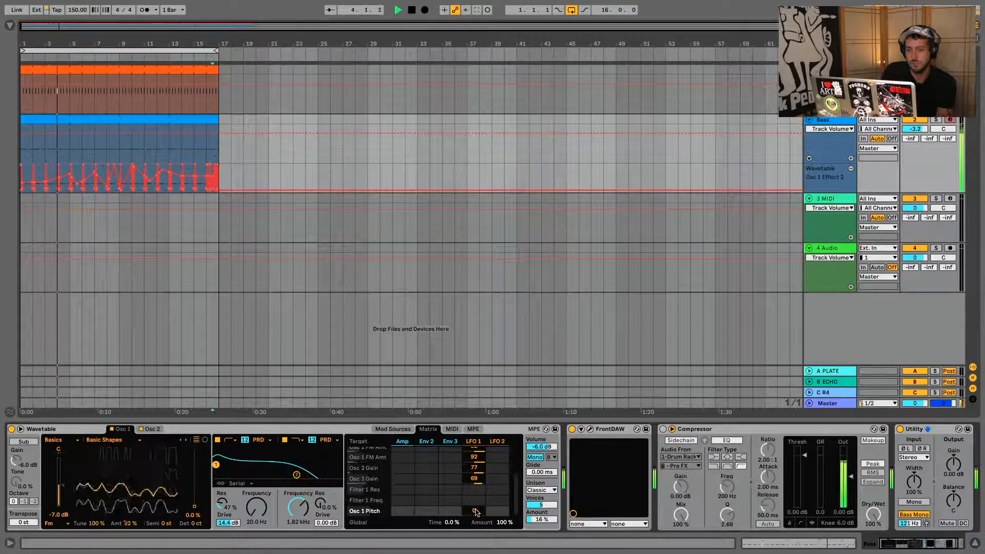
pyautogui.press('space')
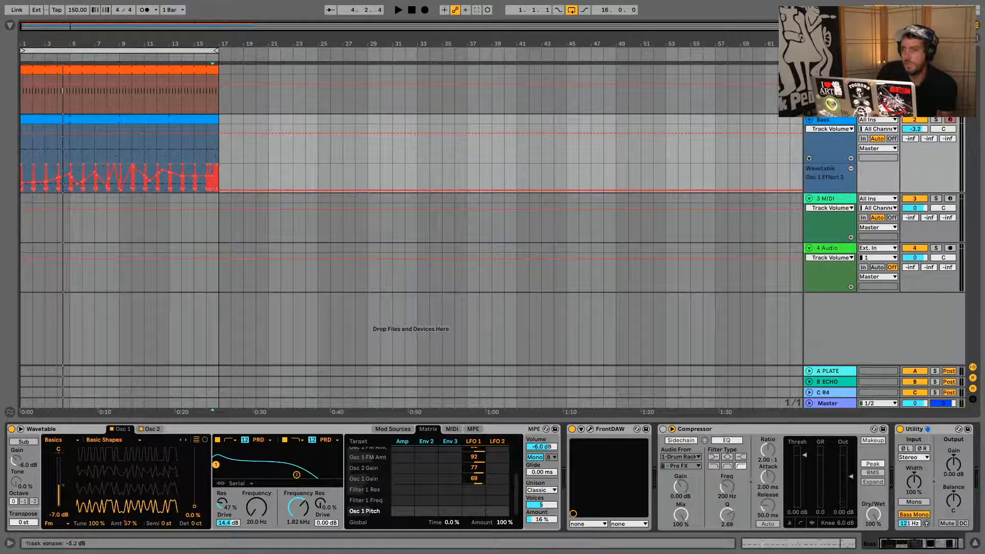
# Step: Turn off the arrangement loop, hide the automation lanes, and fold the 3 MIDI track
pyautogui.click(570, 12)
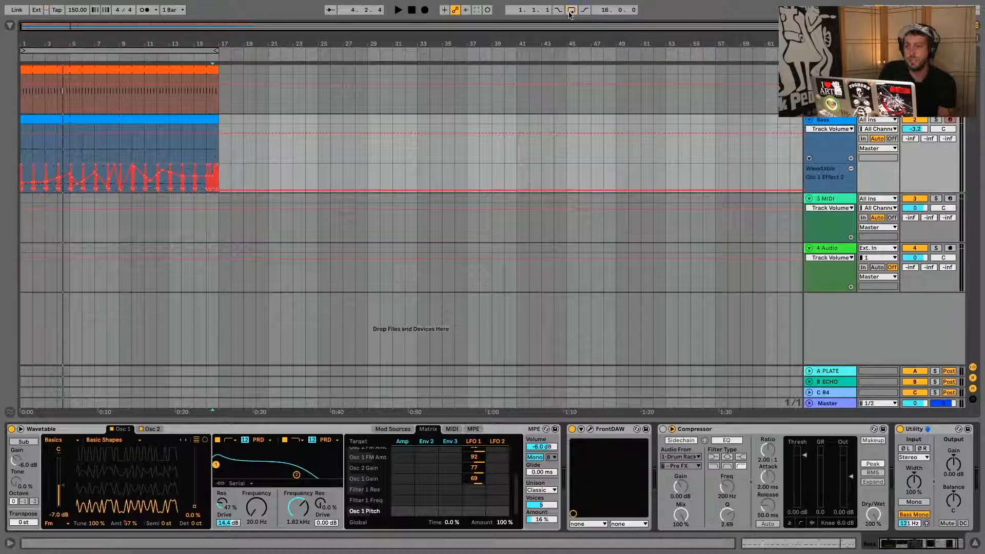
pyautogui.click(845, 131)
pyautogui.click(831, 123)
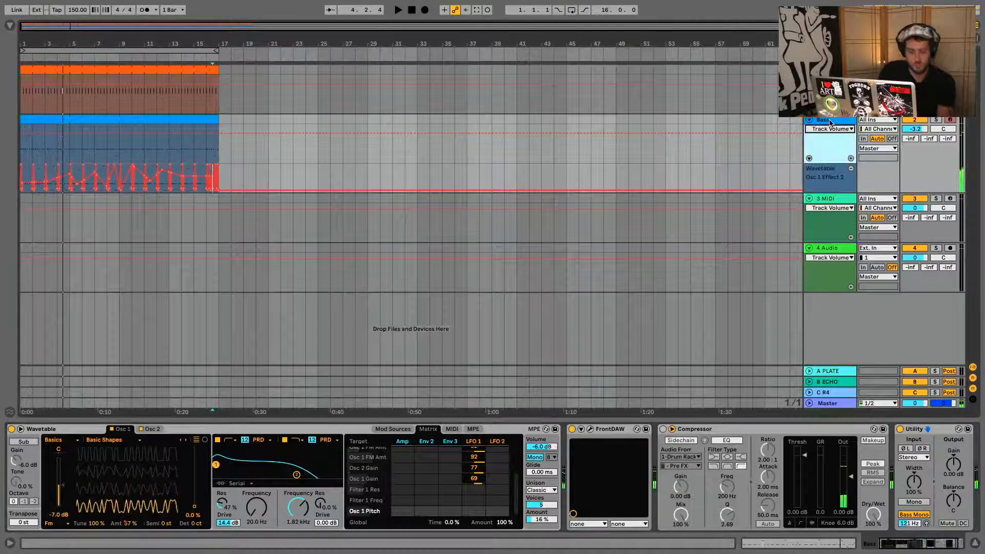
pyautogui.press('a')
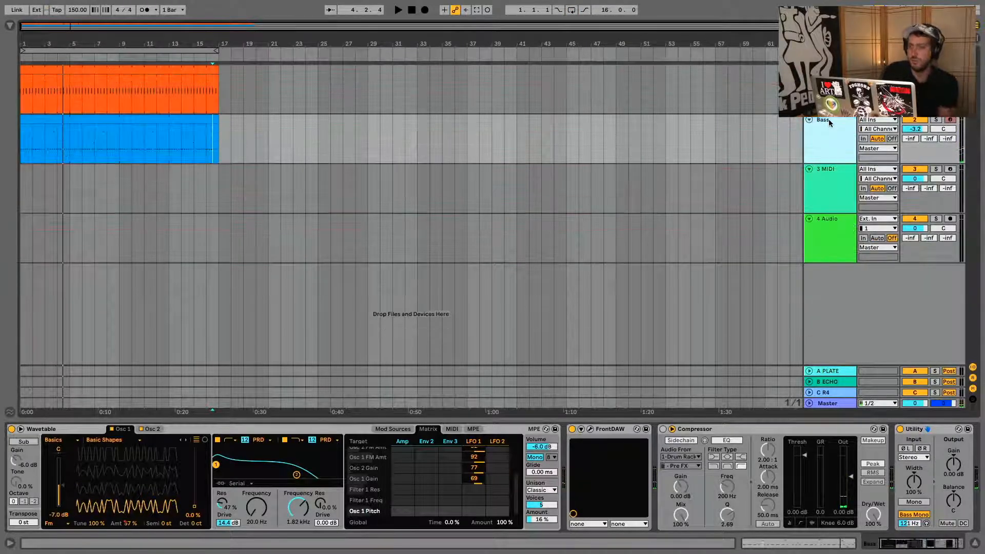
pyautogui.click(809, 170)
pyautogui.click(821, 187)
# Step: Set the 4 Audio track's input source to Resampling
pyautogui.click(878, 190)
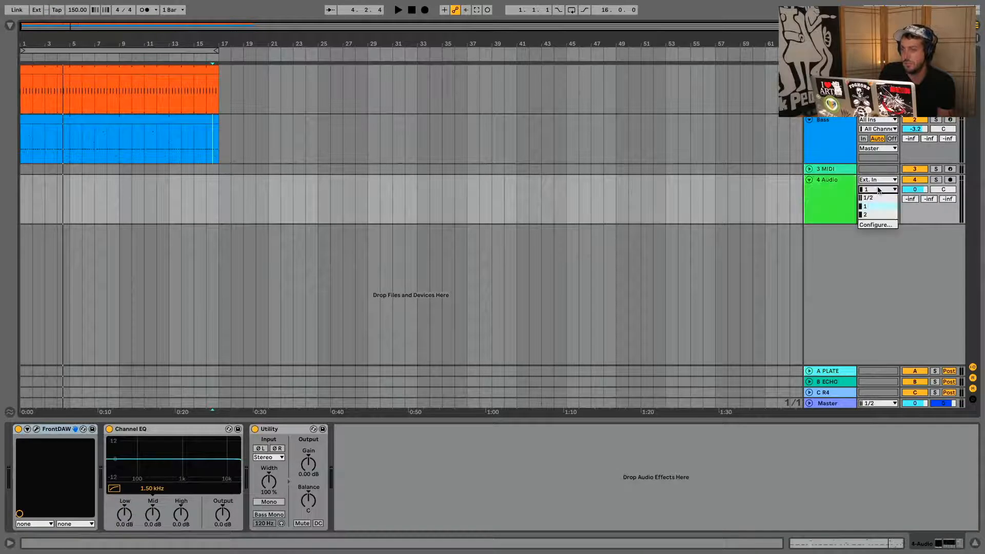
pyautogui.click(826, 193)
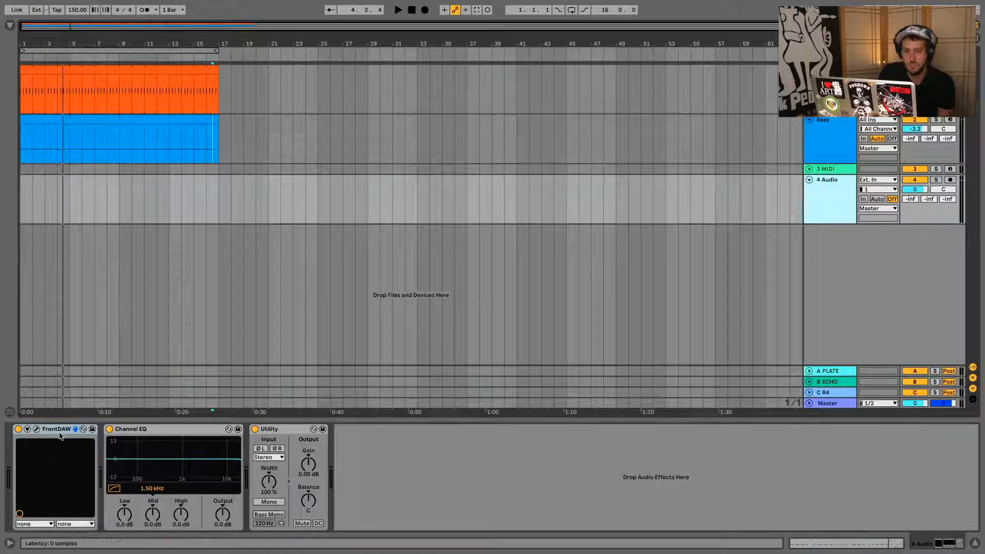
pyautogui.click(61, 431)
pyautogui.click(831, 200)
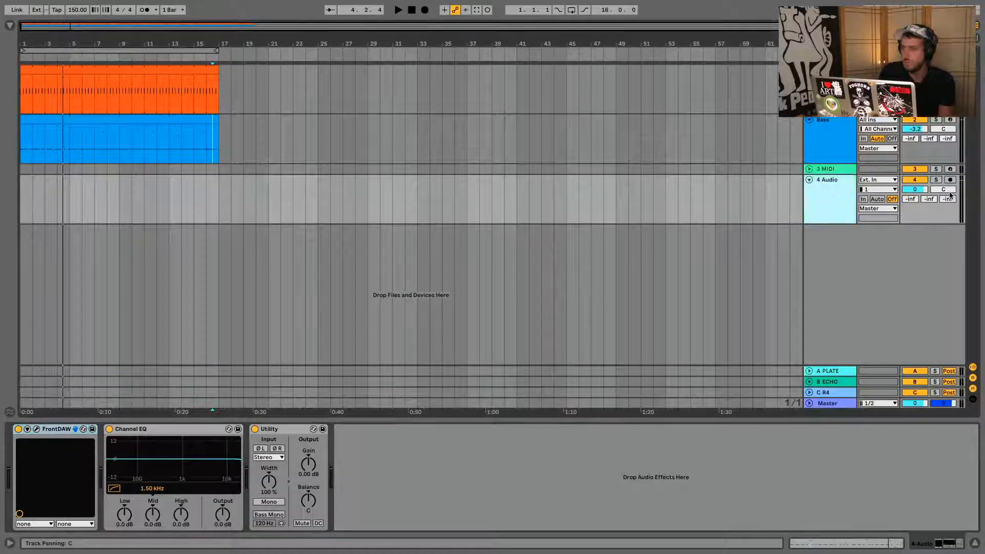
pyautogui.click(891, 183)
pyautogui.click(891, 182)
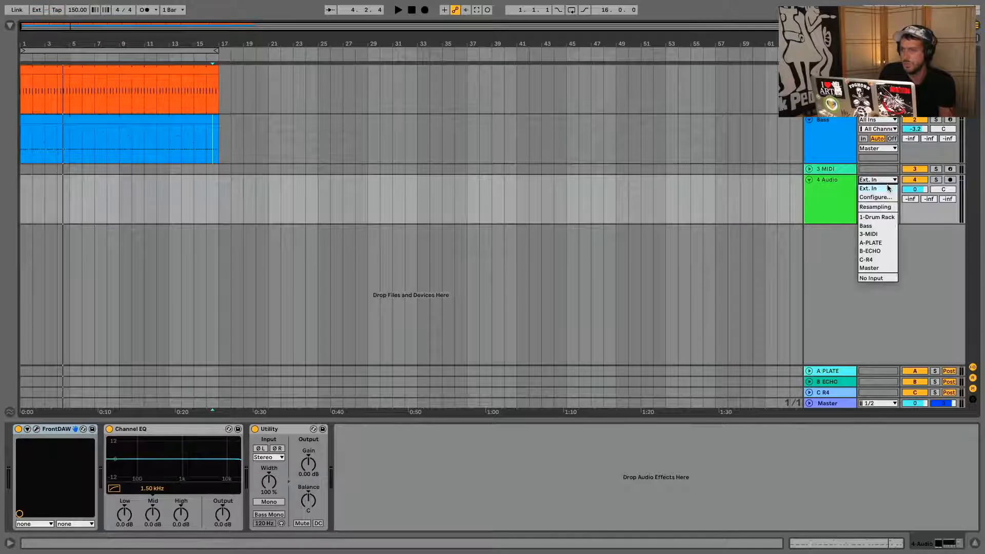
pyautogui.click(884, 207)
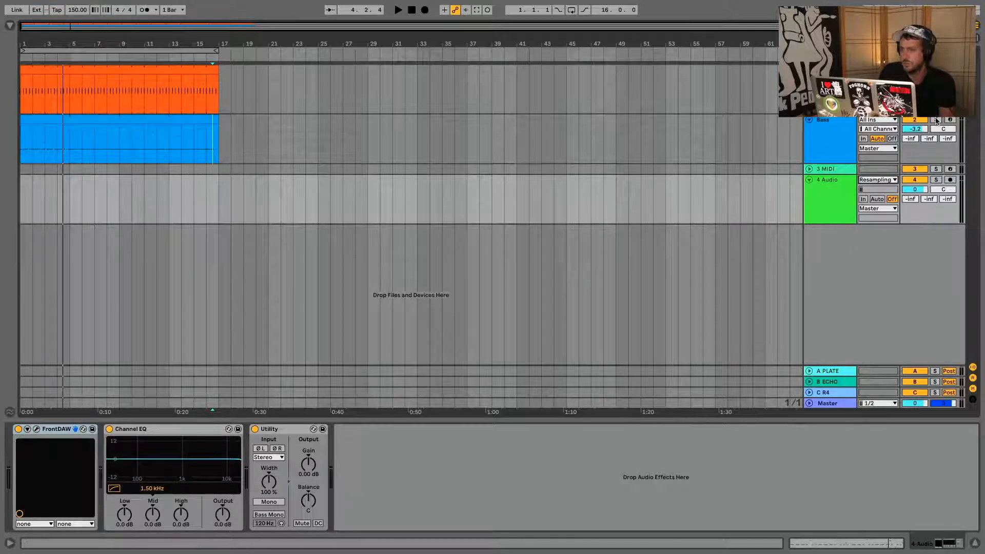
# Step: Loop the 16-bar bass clip from 1.1.1 to 17.1.1 and place the insert marker at the start of 4 Audio
pyautogui.click(73, 120)
pyautogui.press('super+l')
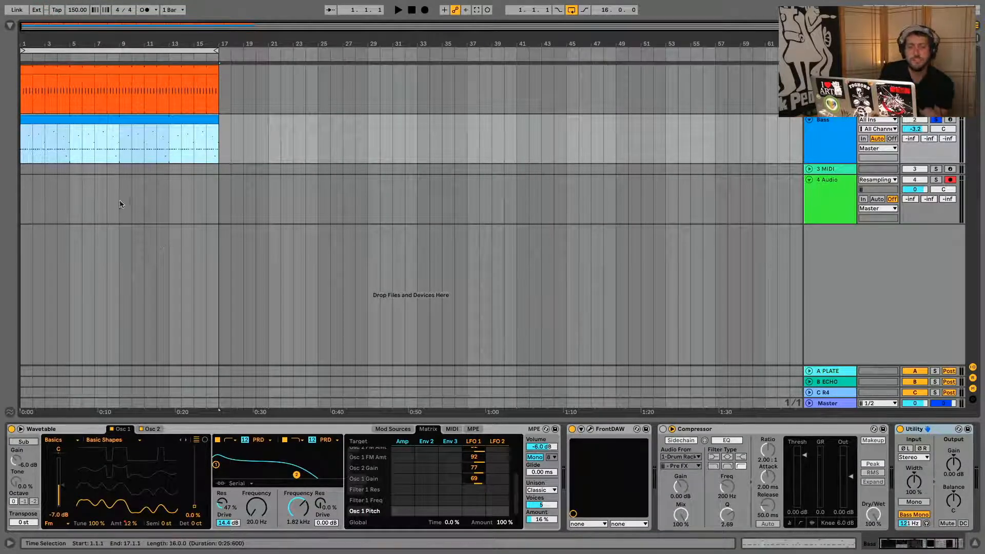
pyautogui.click(55, 188)
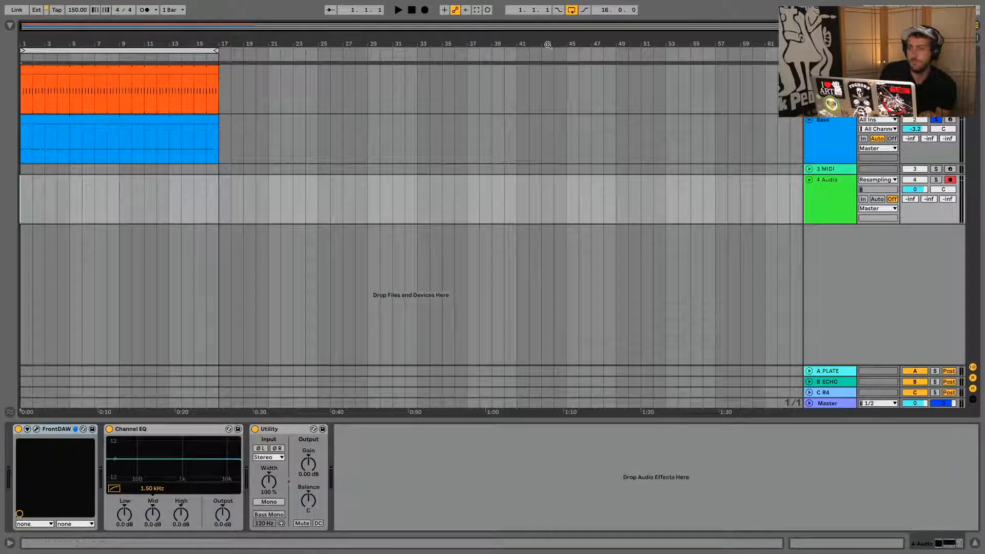
# Step: Audition the soloed bass from the start of the loop and stop playback
pyautogui.press('space')
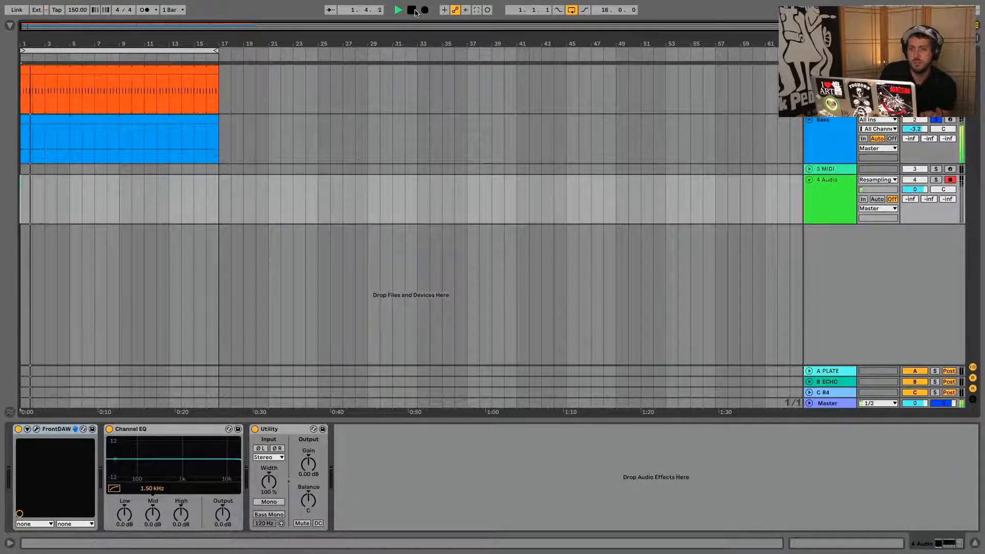
pyautogui.press('space')
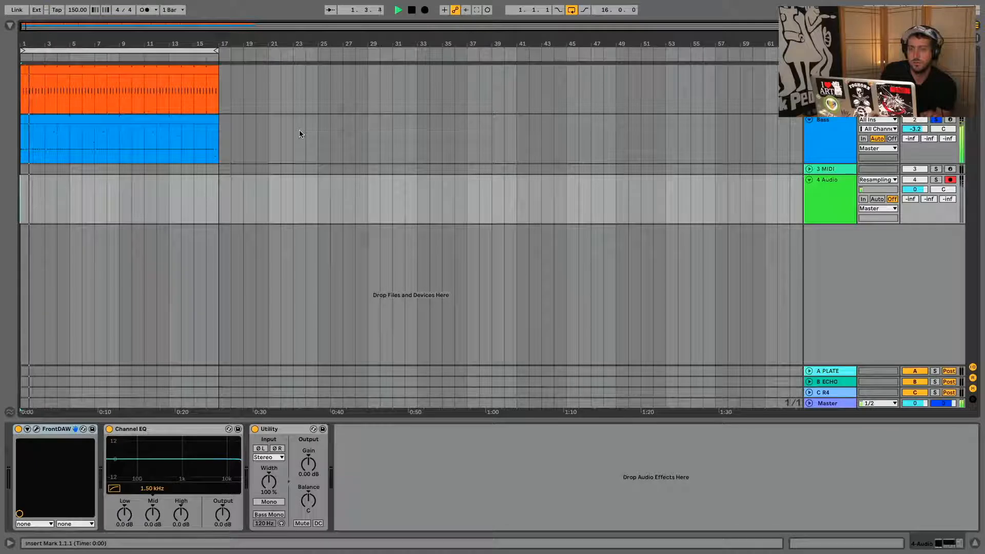
pyautogui.press('space')
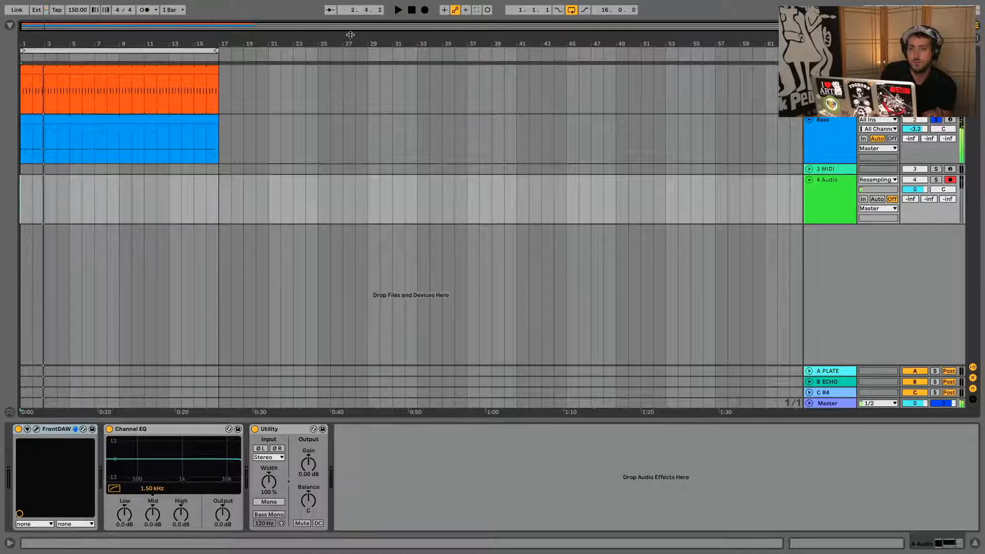
pyautogui.press('super+alt+e')
pyautogui.press('super+alt+e')
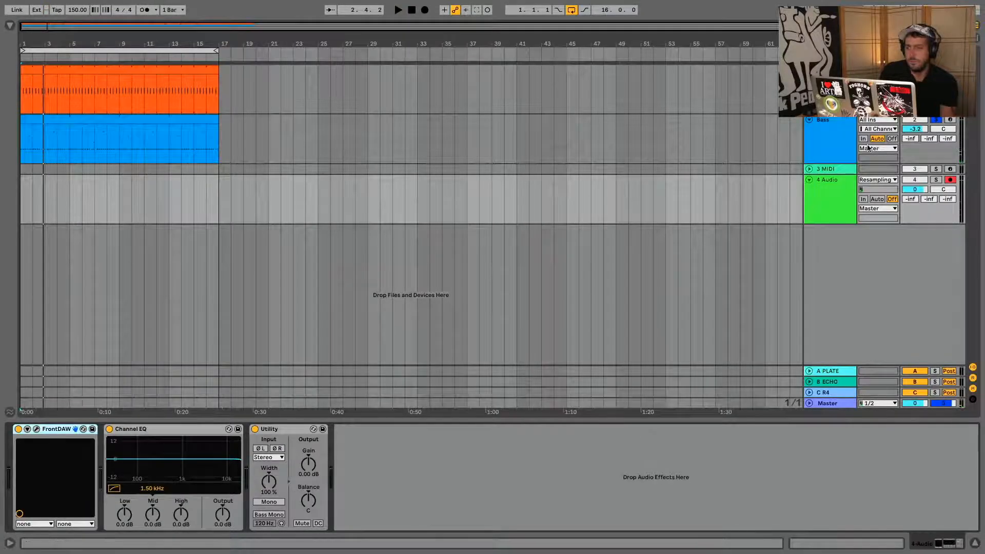
# Step: Select the Bass track, return the playhead to 1.1.1 and start recording the bass onto 4 Audio
pyautogui.click(817, 132)
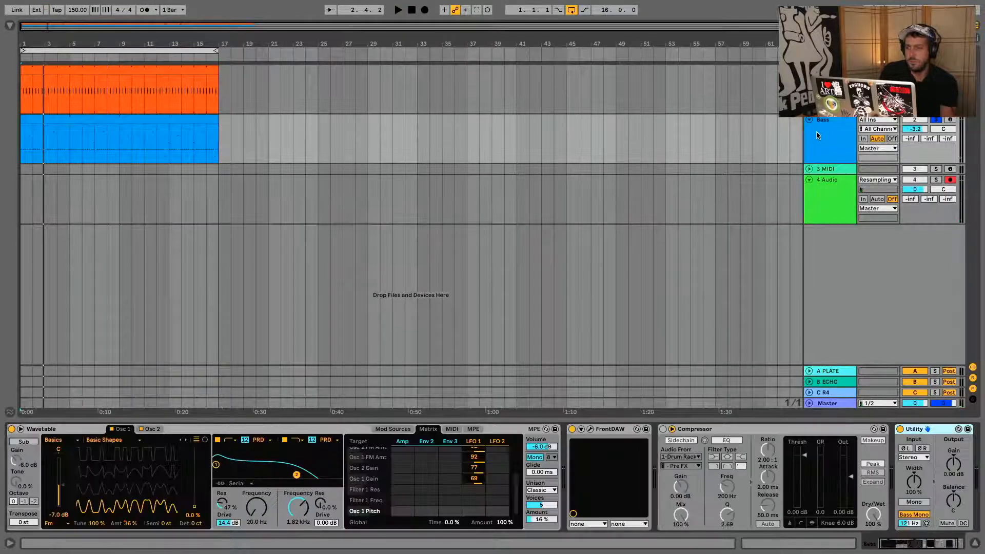
pyautogui.click(410, 12)
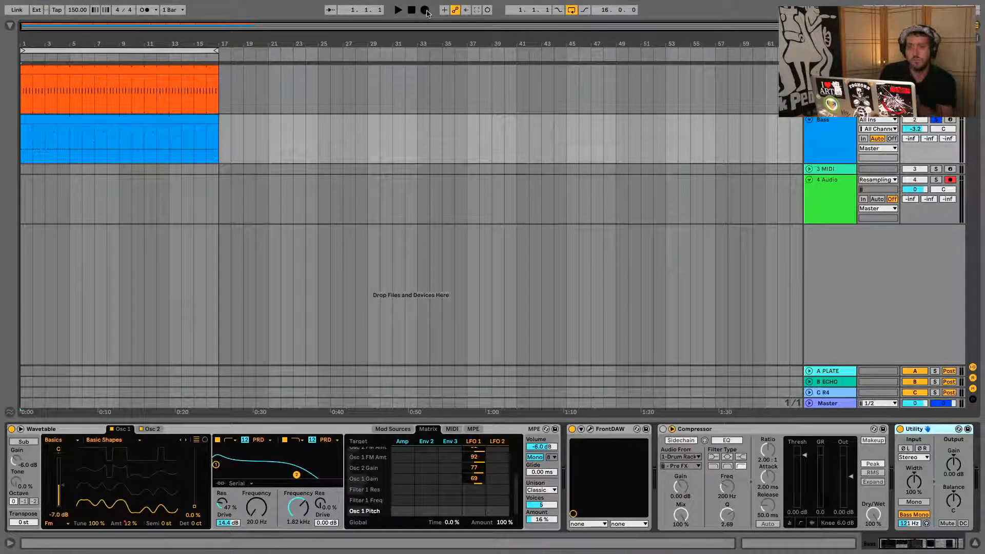
pyautogui.click(425, 11)
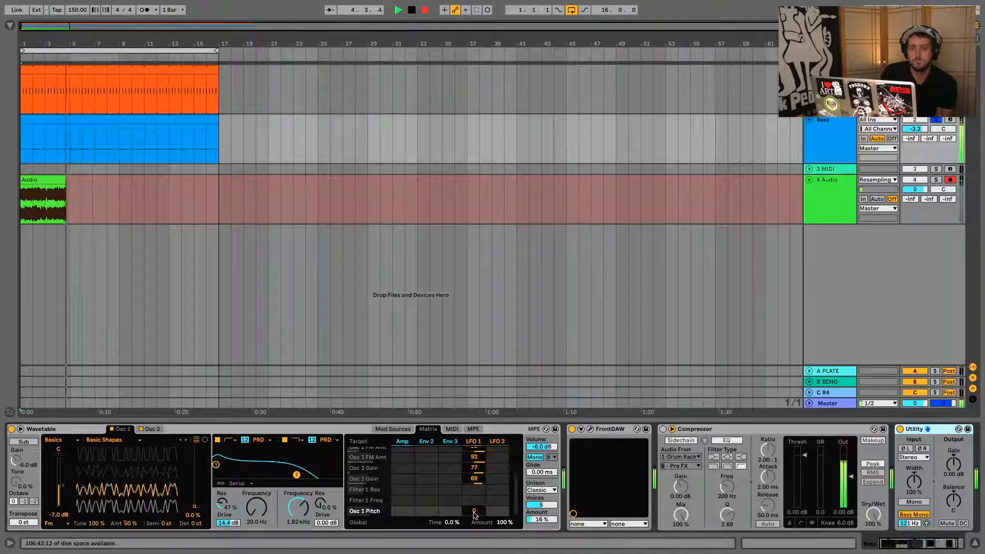
# Step: While recording, set LFO 1's amounts to -24 for Osc 1 Pitch and 100 for Filter 1 Freq and Filter 1 Res, stopping around 9.1.1
pyautogui.moveTo(473, 514); pyautogui.dragTo(474, 551)
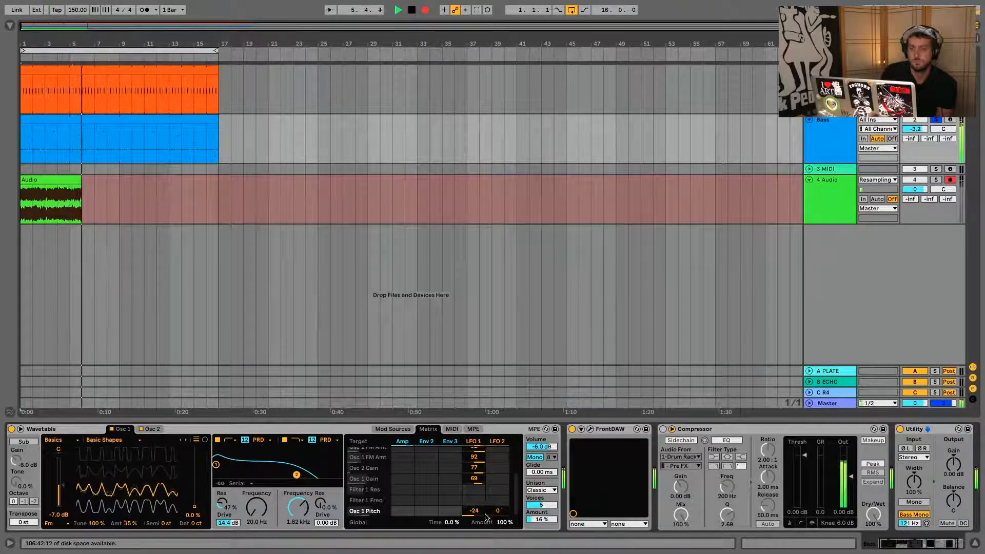
pyautogui.click(474, 501)
pyautogui.moveTo(473, 500); pyautogui.dragTo(506, 185)
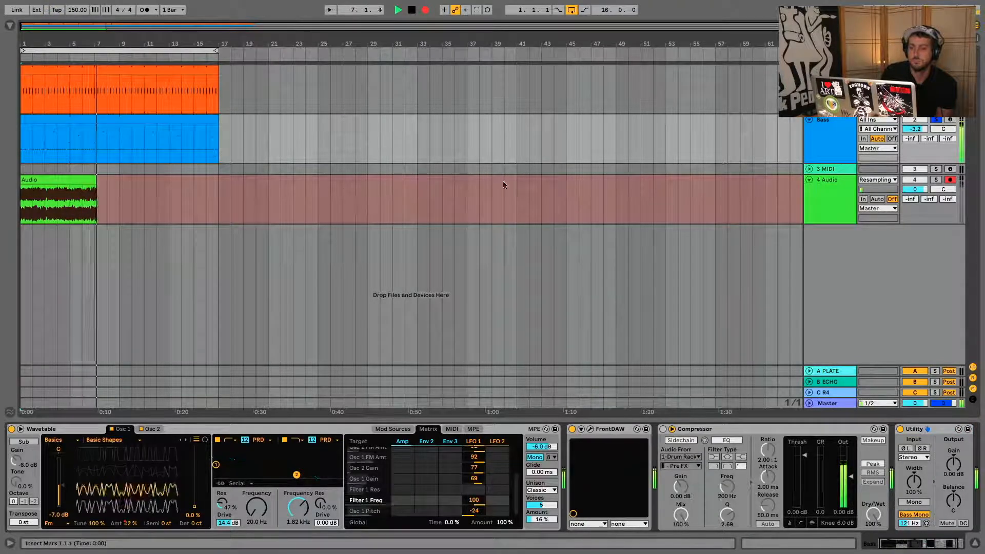
pyautogui.moveTo(474, 490); pyautogui.dragTo(480, 381)
pyautogui.press('space')
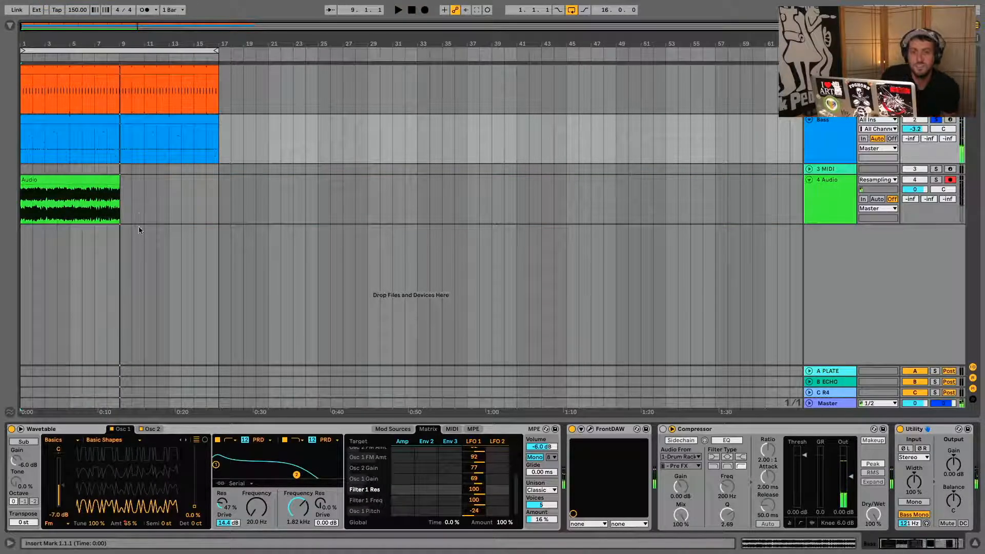
# Step: Place the insert marker at 9.1.1 on 4 Audio and reset LFO 1's amounts for Filter 1 Freq, Filter 1 Res and Osc 1 Pitch
pyautogui.click(122, 208)
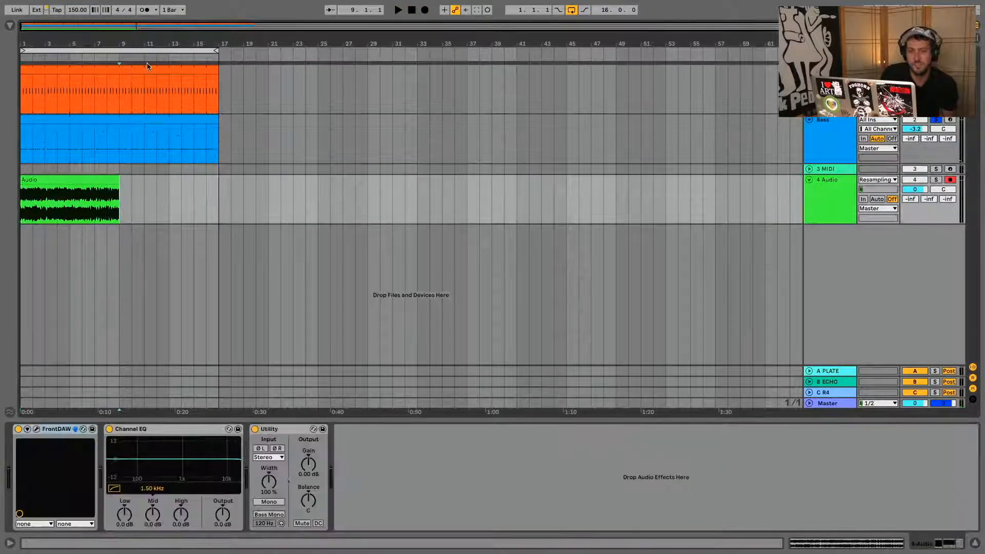
pyautogui.moveTo(116, 45)
pyautogui.mouseDown()
pyautogui.moveTo(117, 169)
pyautogui.moveTo(117, 46)
pyautogui.mouseUp()
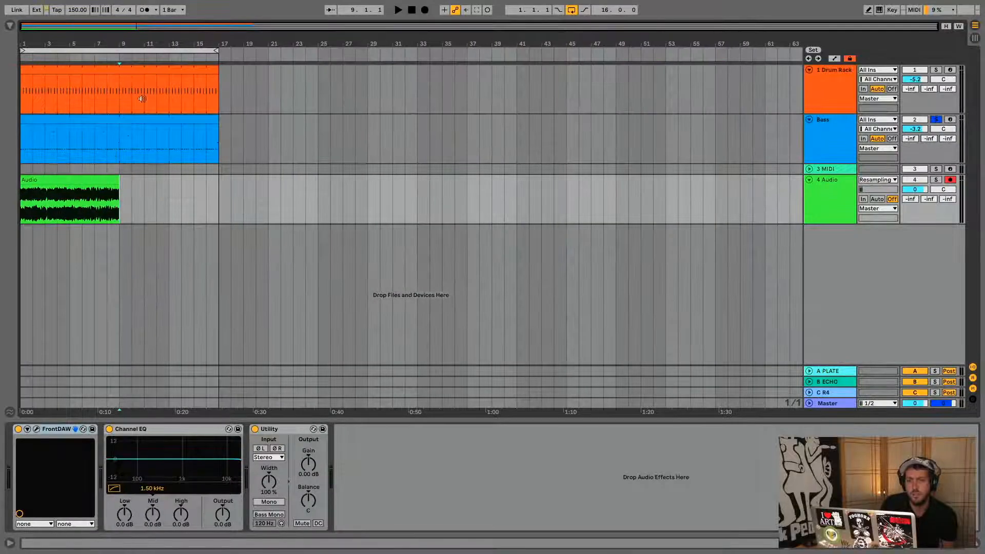
pyautogui.click(832, 136)
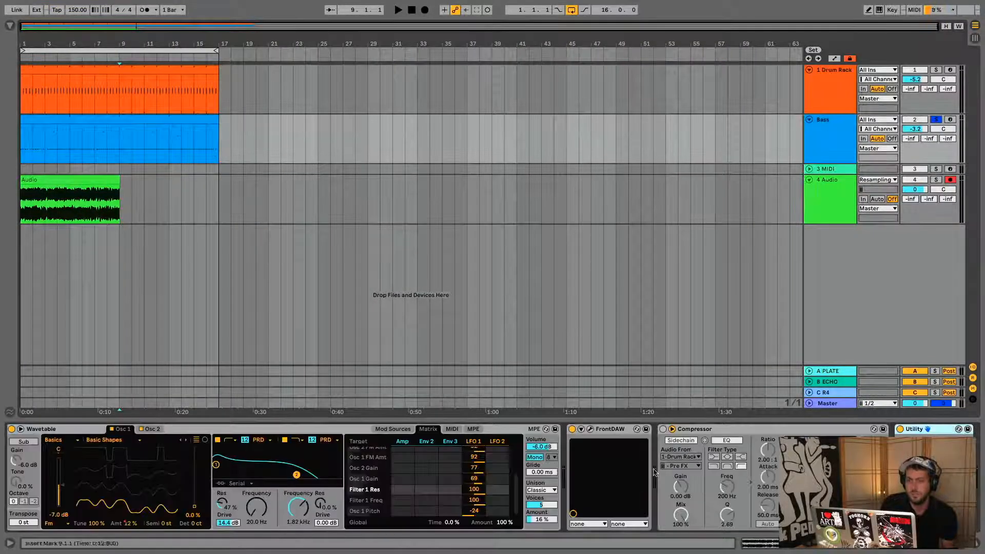
pyautogui.doubleClick(478, 501)
pyautogui.click(478, 490)
pyautogui.click(476, 515)
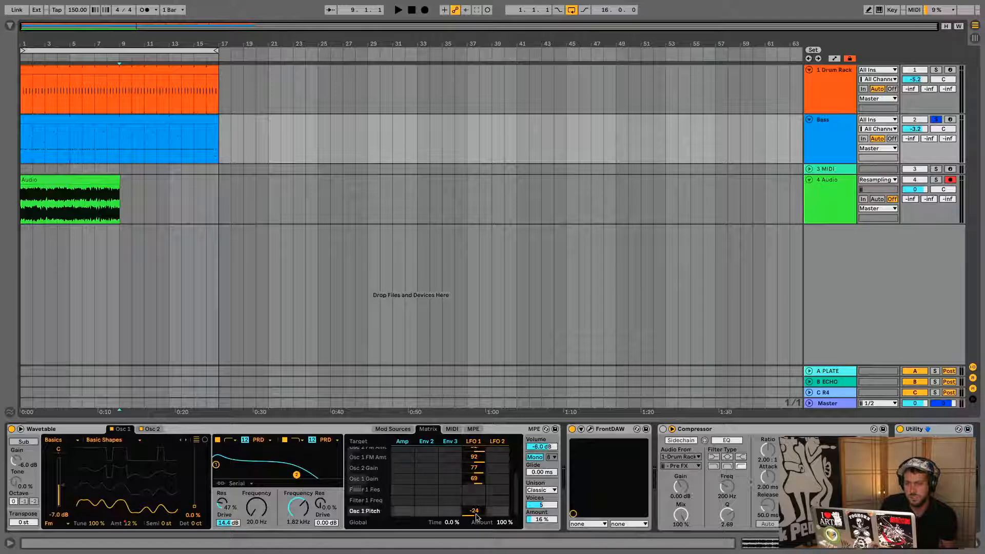
# Step: Set the Wavetable amp envelope's attack to 3.87 s while auditioning the bass from 9.1.1
pyautogui.click(398, 429)
pyautogui.press('space')
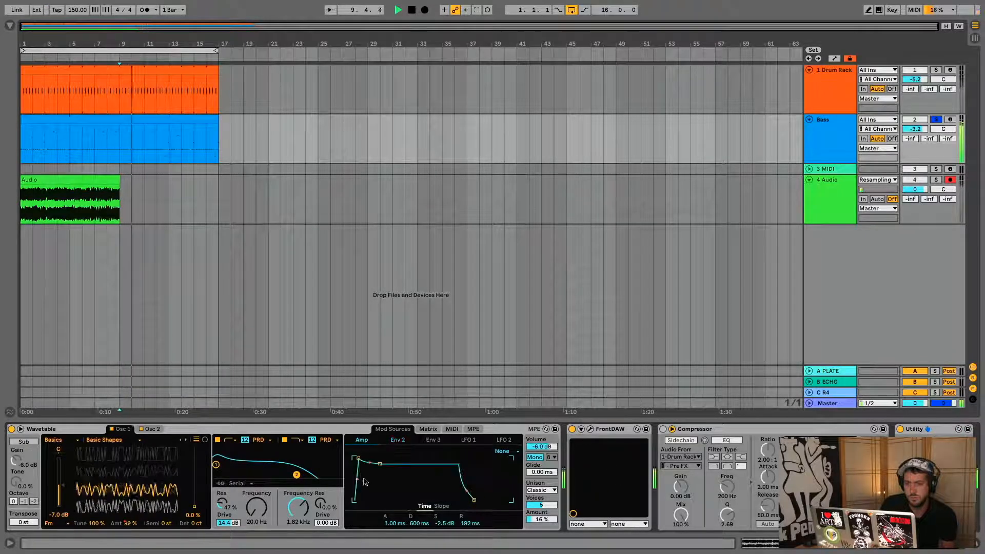
pyautogui.moveTo(365, 482); pyautogui.dragTo(391, 465)
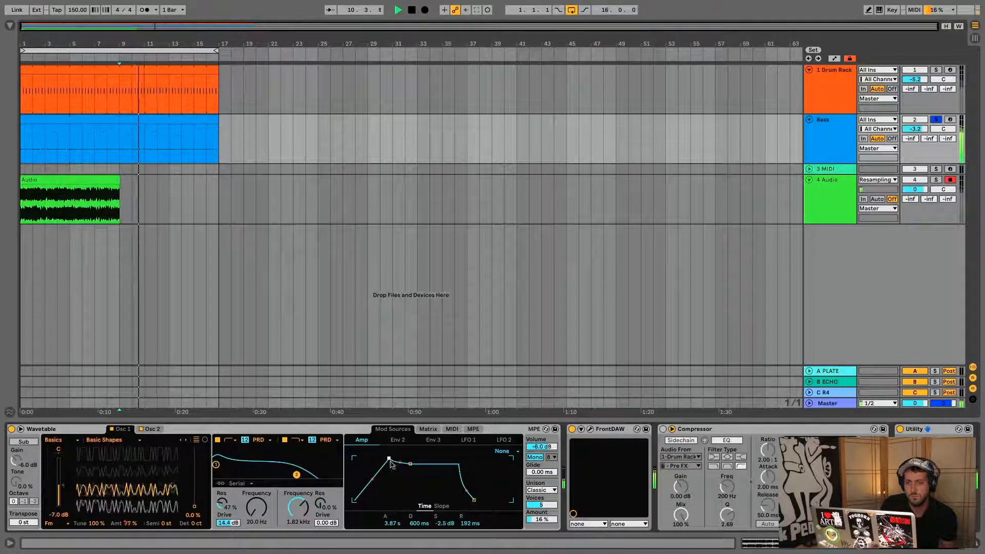
# Step: Return to 9.1.1 on 4 Audio and start recording a second bass take from there
pyautogui.click(124, 193)
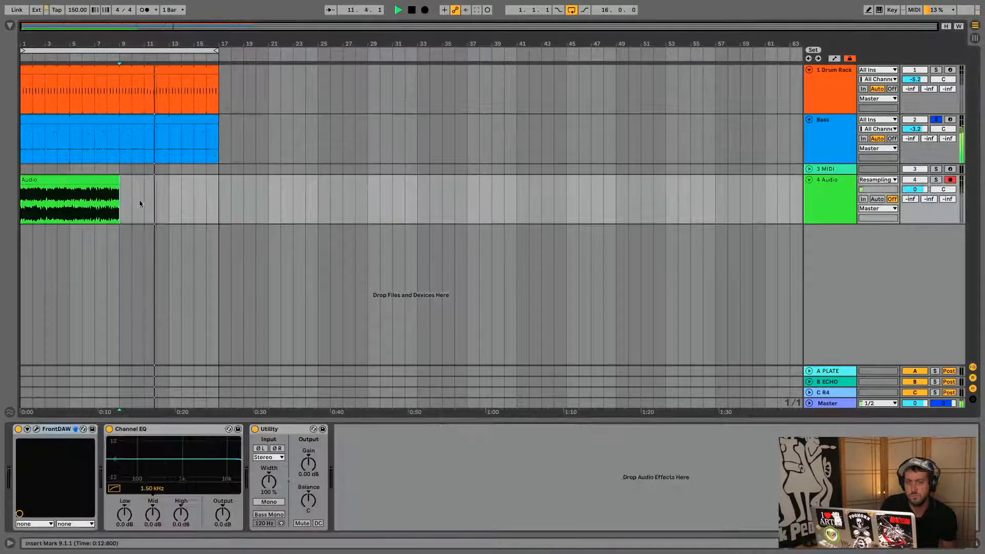
pyautogui.press('space')
pyautogui.press('space')
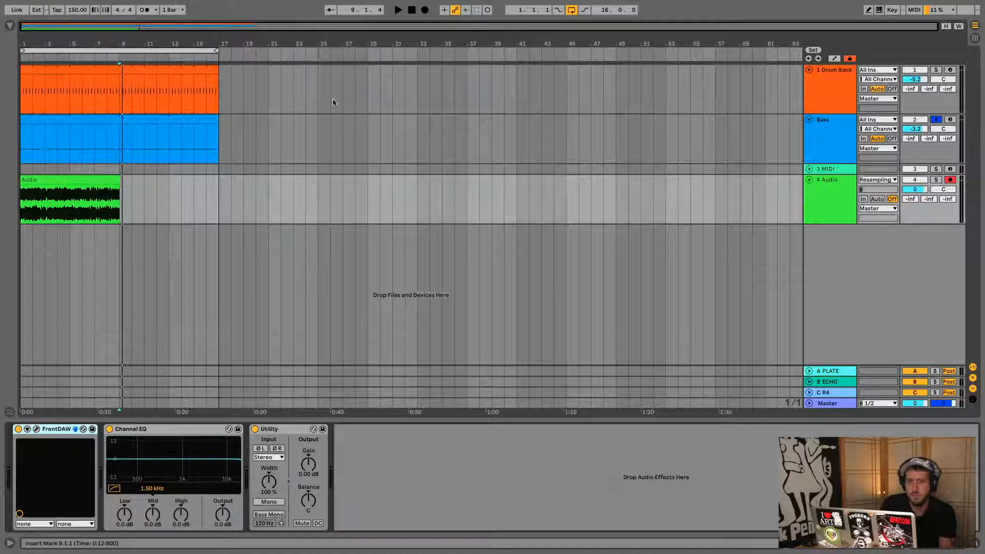
pyautogui.click(425, 10)
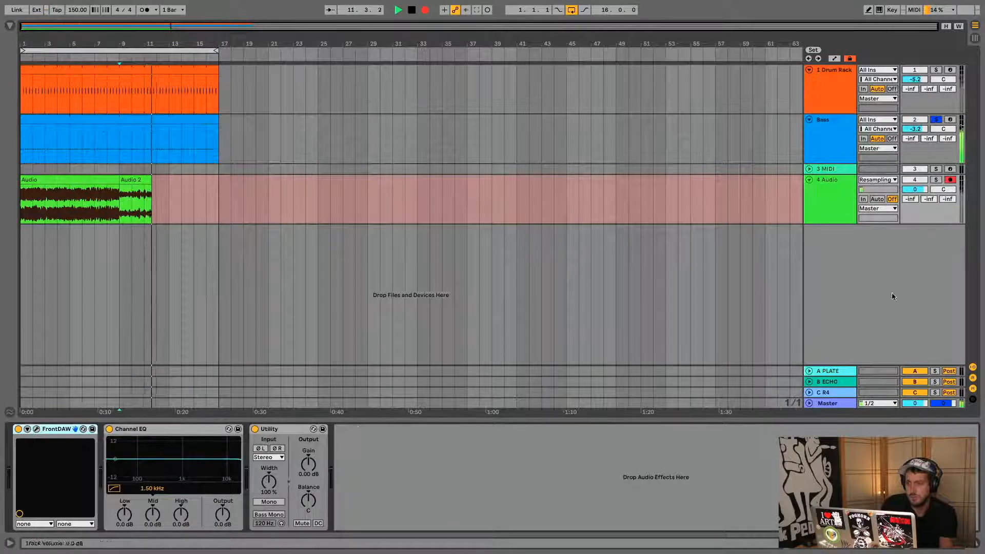
# Step: While recording, set the amp envelope's attack to 0.00 ms and sustain to -5.5 dB, stopping at the loop's end
pyautogui.click(827, 137)
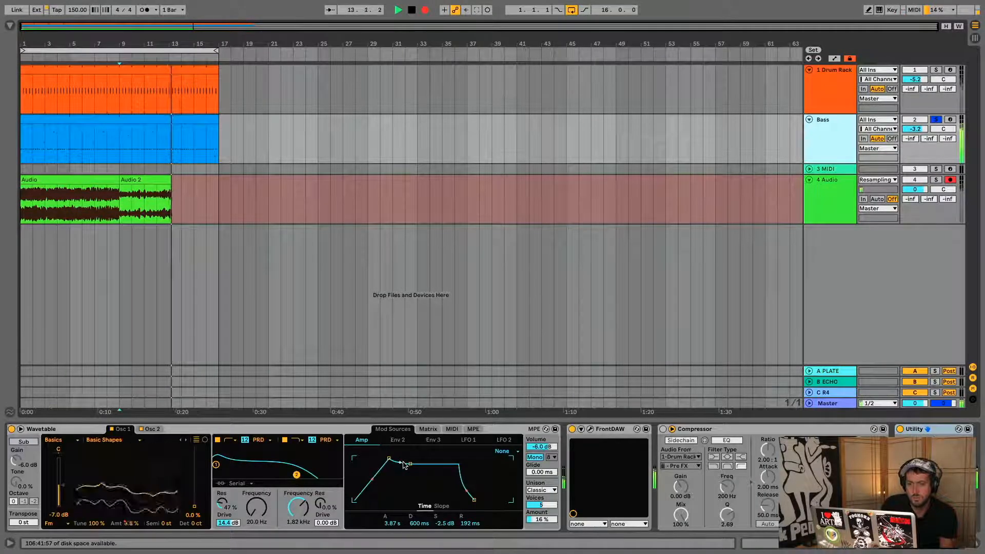
pyautogui.moveTo(411, 464); pyautogui.dragTo(361, 458)
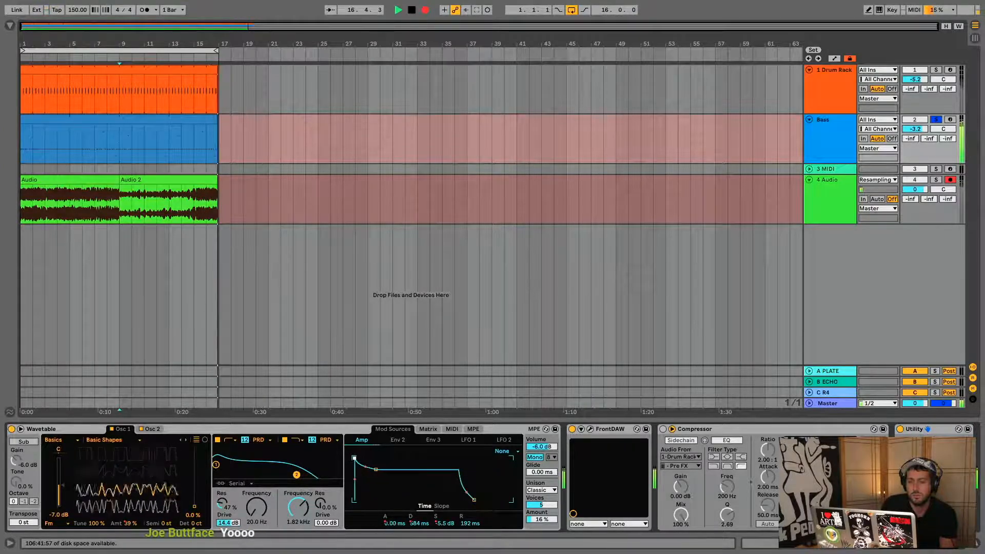
pyautogui.press('space')
# Step: Open the first resampled clip on 4 Audio to view its waveform and clip settings
pyautogui.click(24, 179)
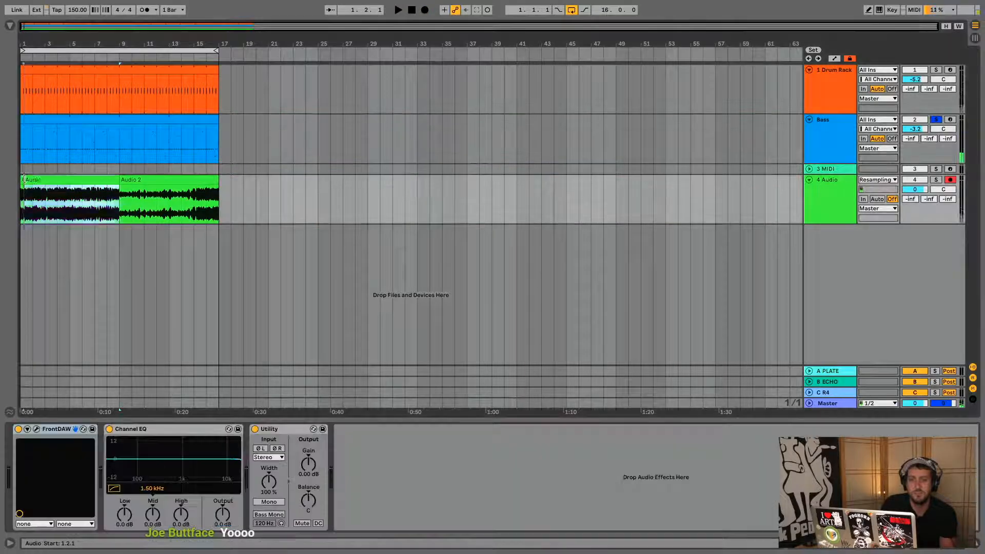
pyautogui.hotkey('shift', 'Tab')
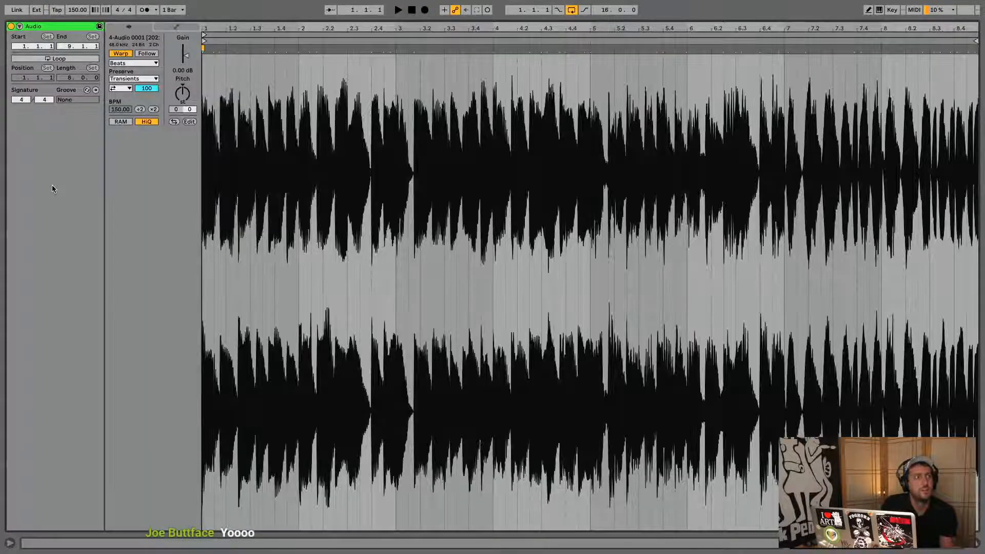
# Step: Set the Bass Wavetable's first filter resonance to 34% and switch oscillator 2's effect to Classic
pyautogui.hotkey('shift', 'Tab')
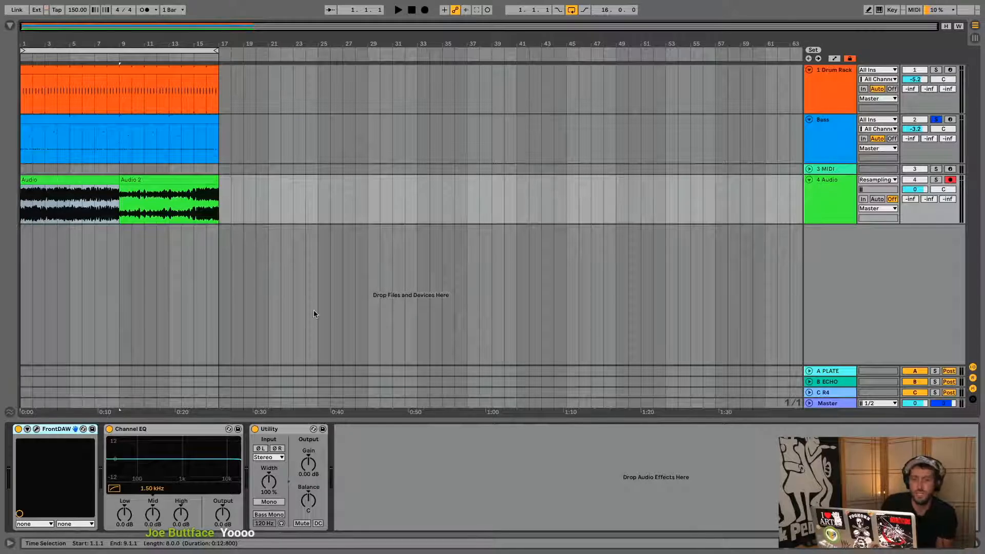
pyautogui.click(840, 144)
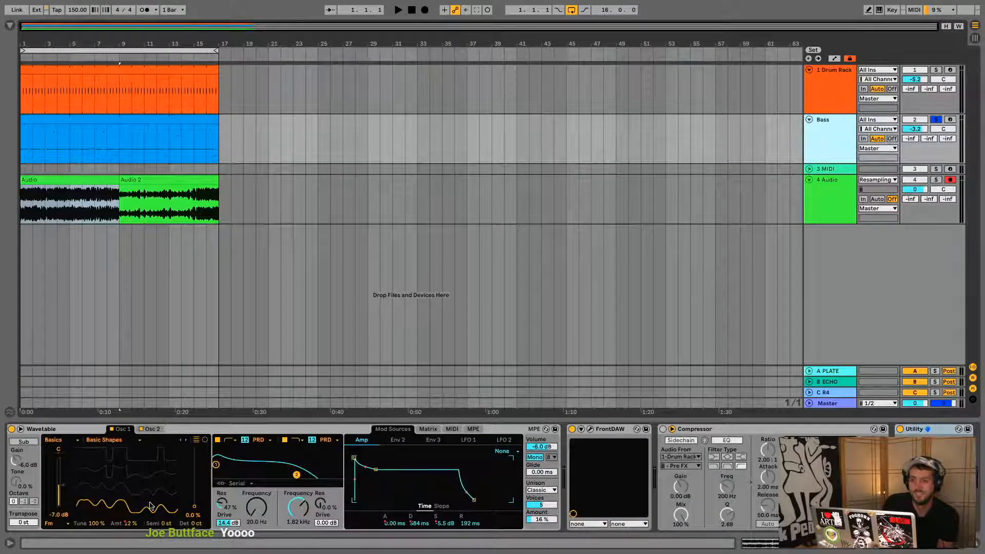
pyautogui.moveTo(228, 499); pyautogui.dragTo(229, 502)
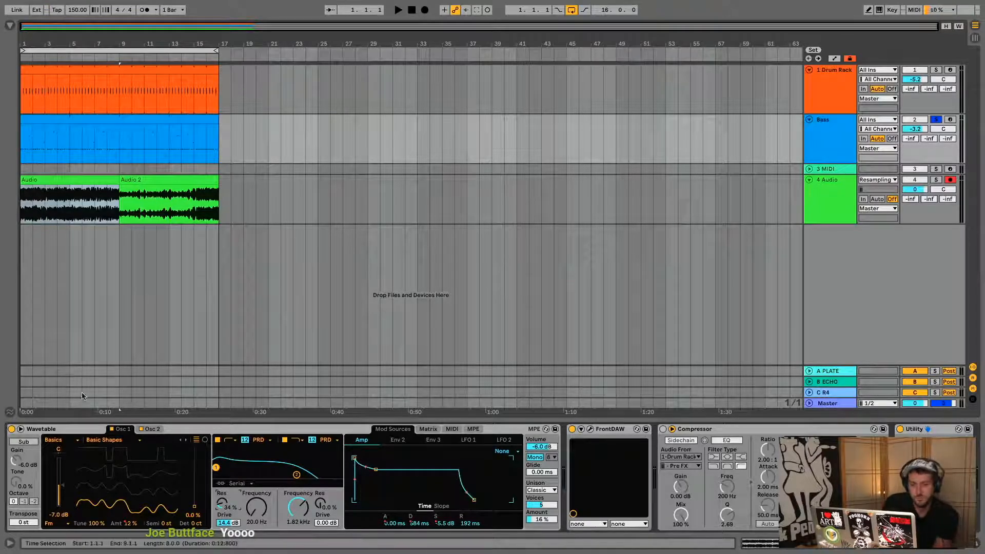
pyautogui.click(152, 429)
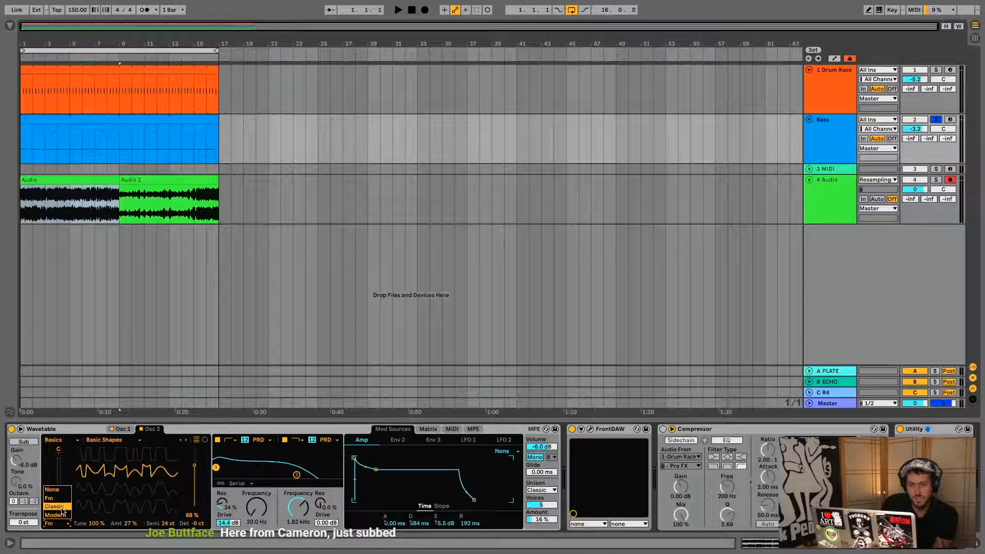
pyautogui.click(55, 507)
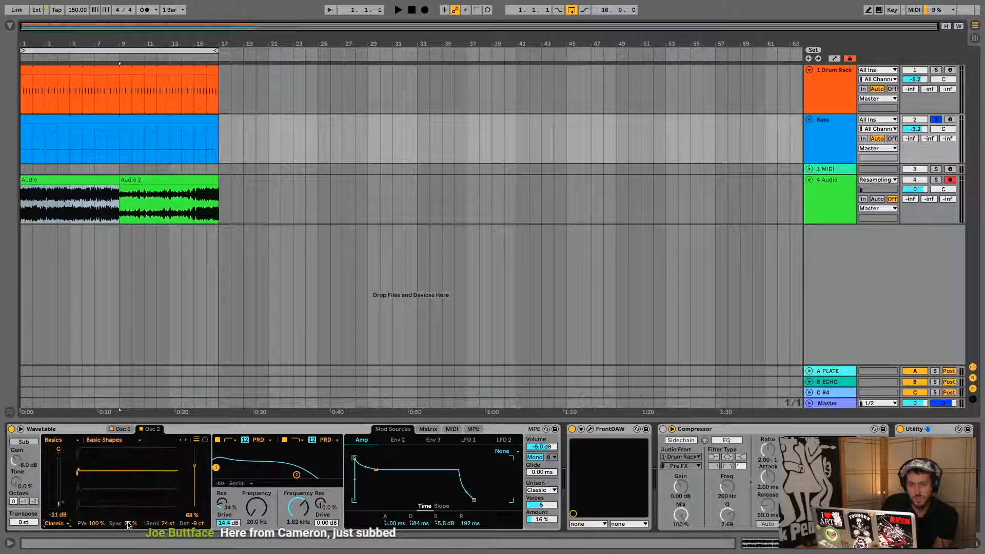
# Step: Record a 4 Audio take from bar 1 while setting filter 2 to 20.5 kHz, amp attack to 0.00 ms and oscillator 2 pulse width to -7.8%
pyautogui.click(426, 10)
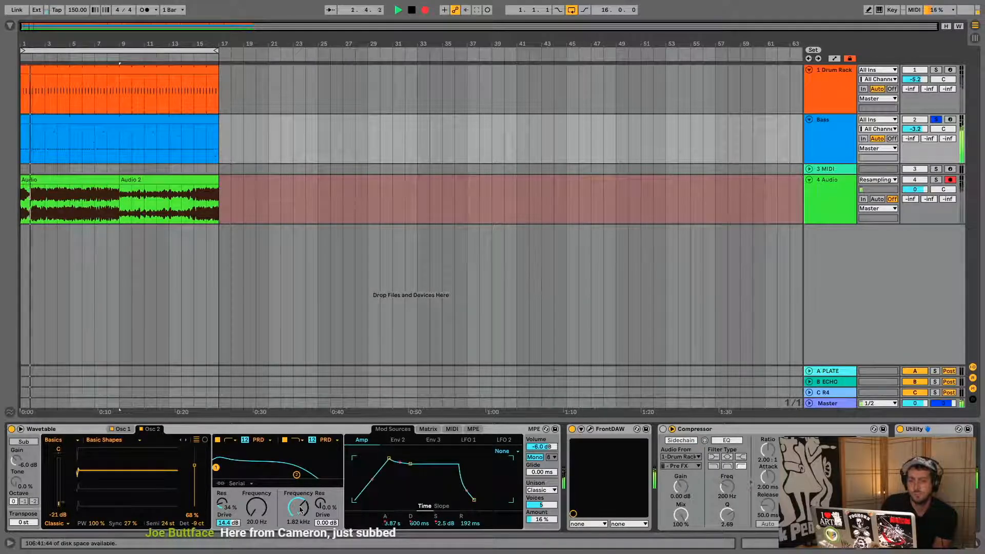
pyautogui.moveTo(300, 509); pyautogui.dragTo(301, 482)
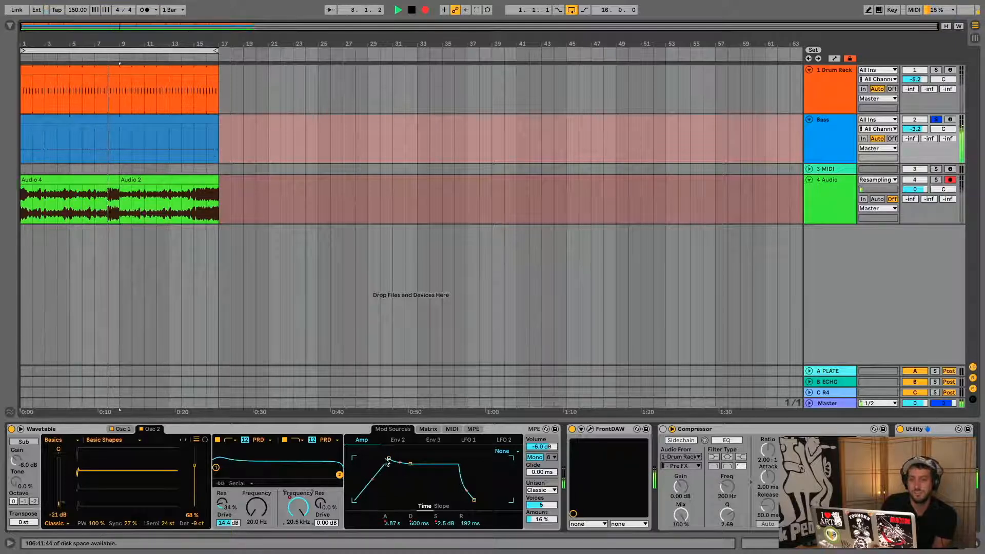
pyautogui.moveTo(389, 458); pyautogui.dragTo(1, 296)
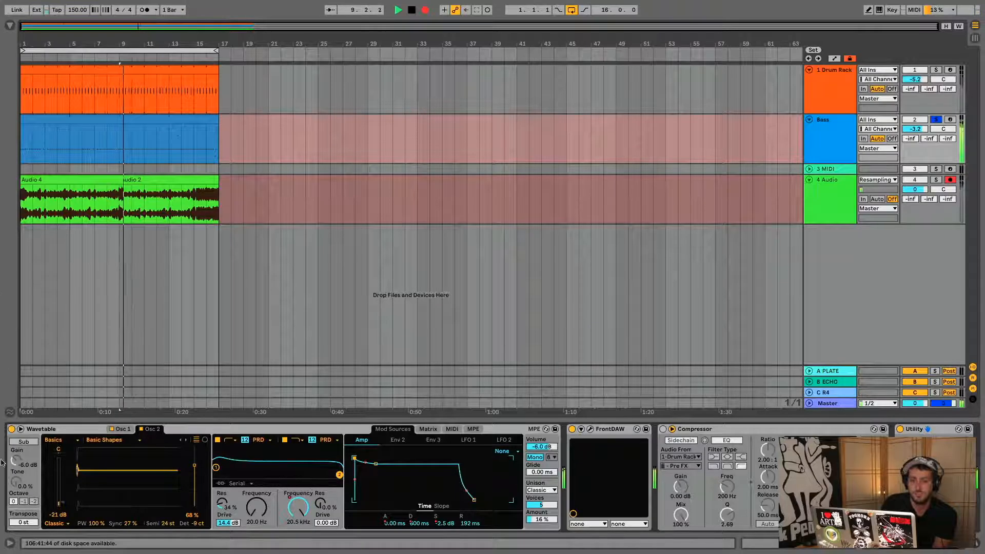
pyautogui.moveTo(91, 527); pyautogui.dragTo(89, 532)
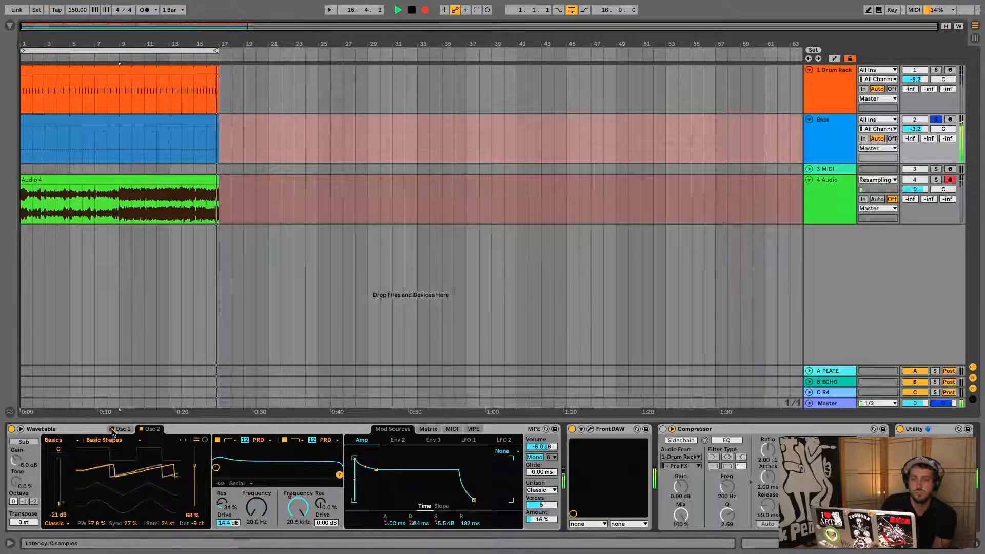
pyautogui.press('space')
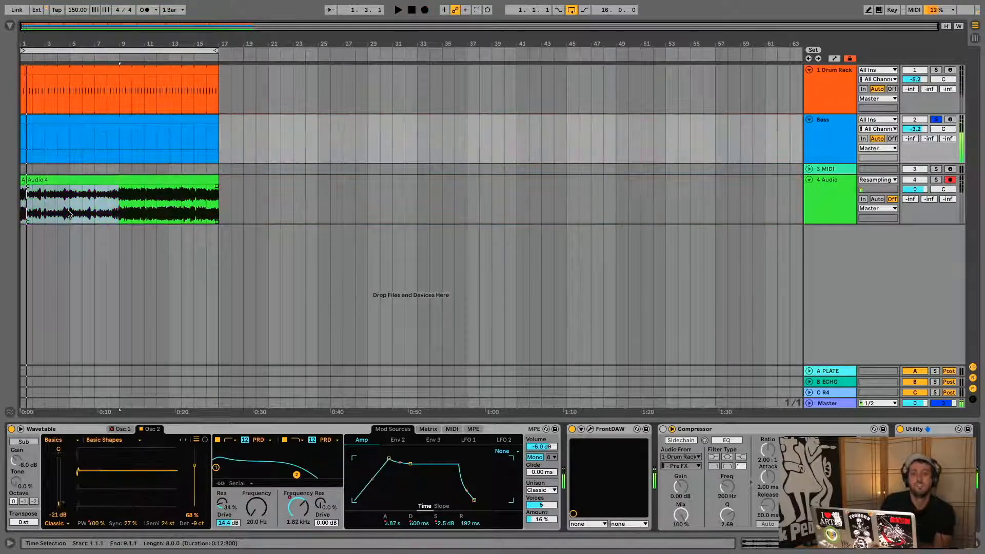
# Step: Remove the short leftover clip at the start of 4 Audio and show the track's take lanes
pyautogui.click(24, 179)
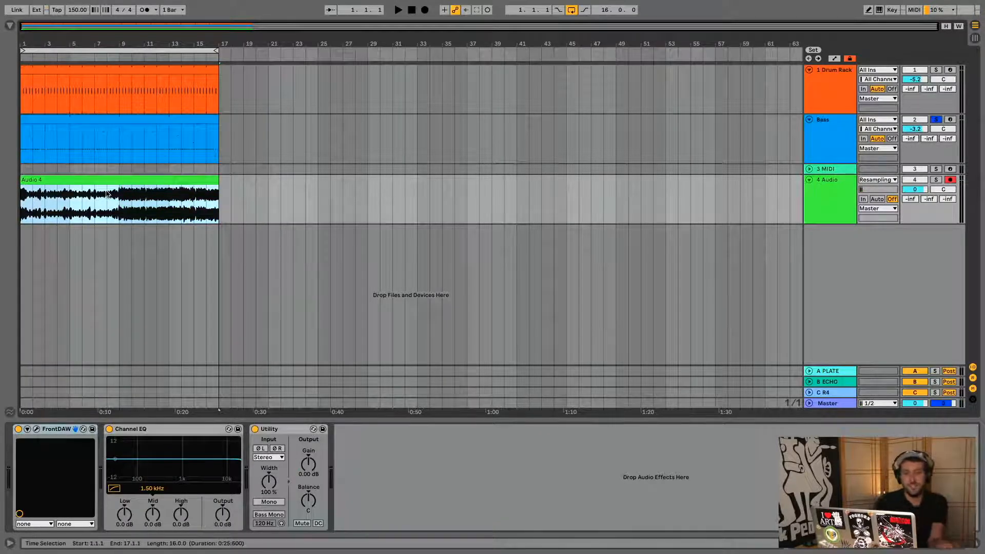
pyautogui.click(814, 193)
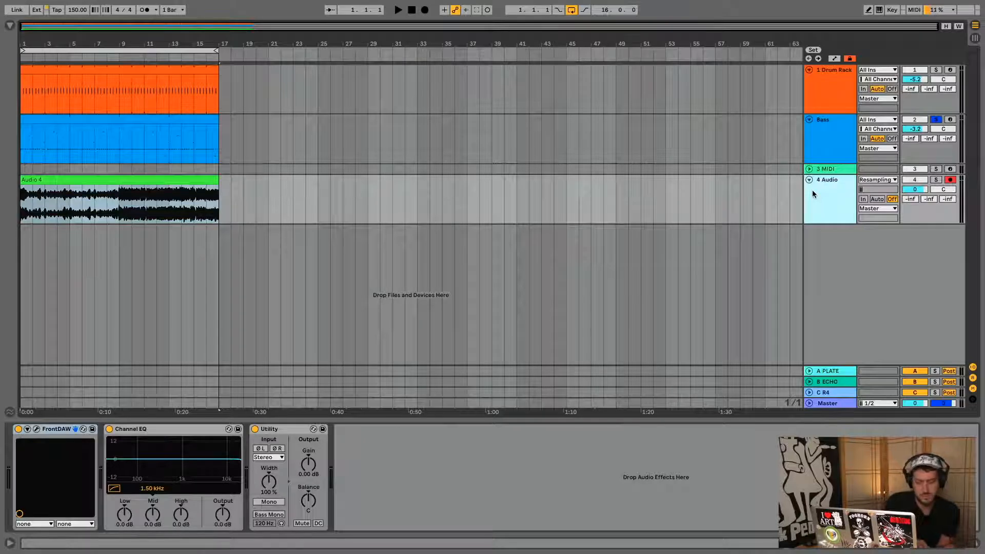
pyautogui.hotkey('ctrl', 'alt', 'u')
pyautogui.click(368, 201)
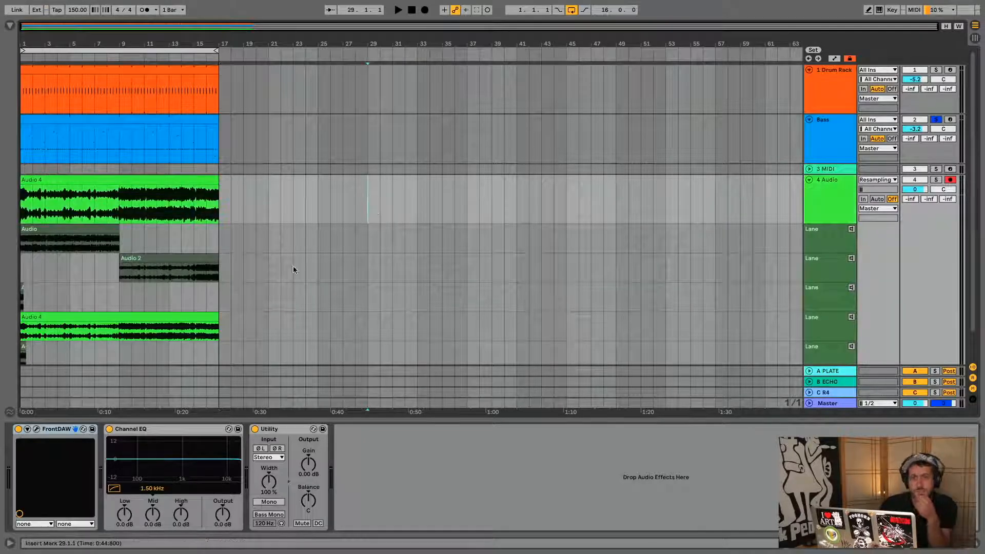
# Step: Delete the two short stray recordings at the start of 4 Audio's third and fifth take lanes
pyautogui.moveTo(194, 295); pyautogui.dragTo(23, 325)
pyautogui.press('Delete')
pyautogui.scroll(-2, 103, 275)
pyautogui.press('Delete')
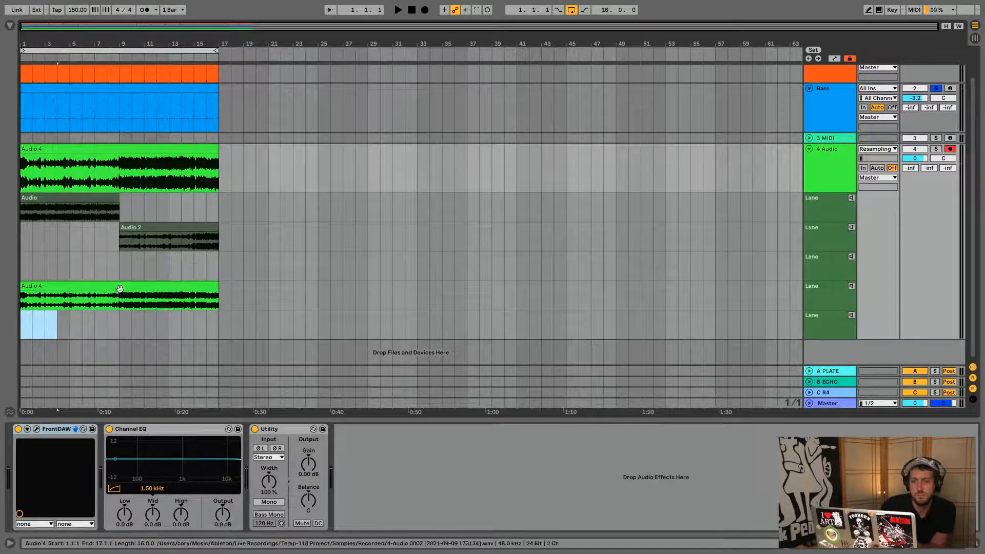
# Step: Move the main Audio 4 clip to bar 17, gather the Audio and Audio 2 takes in one lane, and delete a spare lane
pyautogui.moveTo(118, 159); pyautogui.dragTo(317, 164)
pyautogui.moveTo(85, 197); pyautogui.dragTo(86, 162)
pyautogui.moveTo(167, 226); pyautogui.dragTo(190, 273)
pyautogui.moveTo(88, 152); pyautogui.dragTo(87, 260)
pyautogui.click(827, 238)
pyautogui.press('Delete')
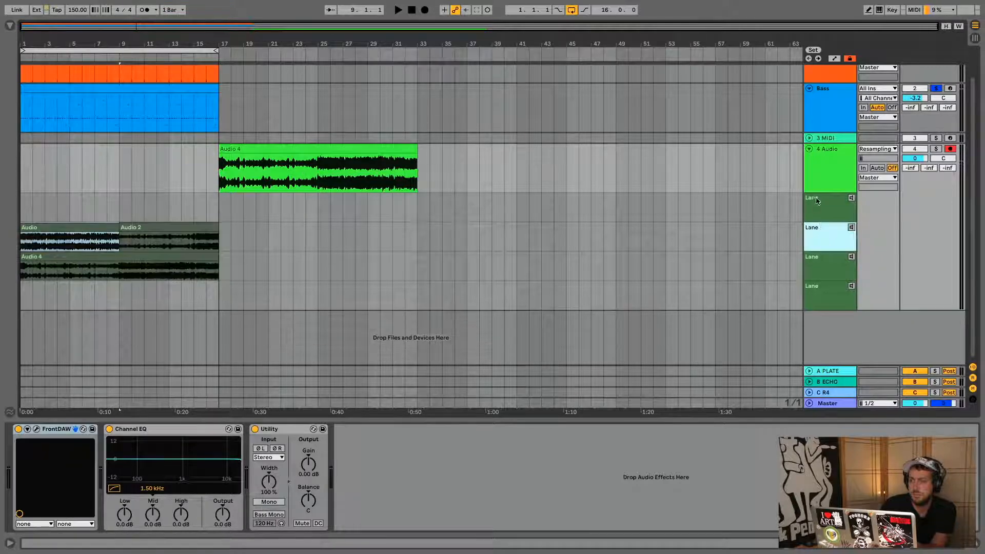
# Step: Delete the empty first take lane and the Audio 4 clip at bar 17 on 4 Audio
pyautogui.click(818, 203)
pyautogui.press('Delete')
pyautogui.click(404, 177)
pyautogui.press('Delete')
# Step: Play the Bass briefly from bar 1, then delete the automation of Wavetable's second filter frequency
pyautogui.click(824, 140)
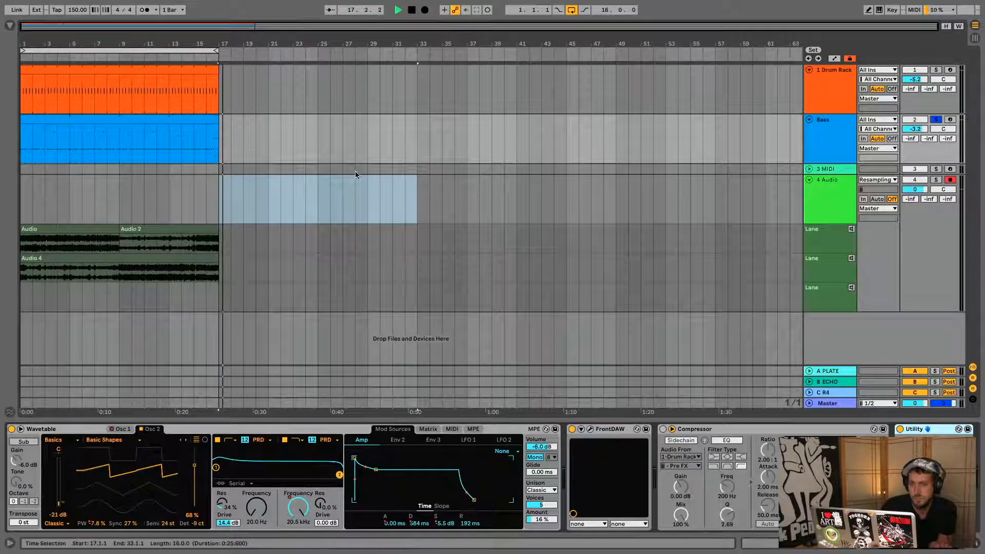
pyautogui.click(184, 121)
pyautogui.press('space')
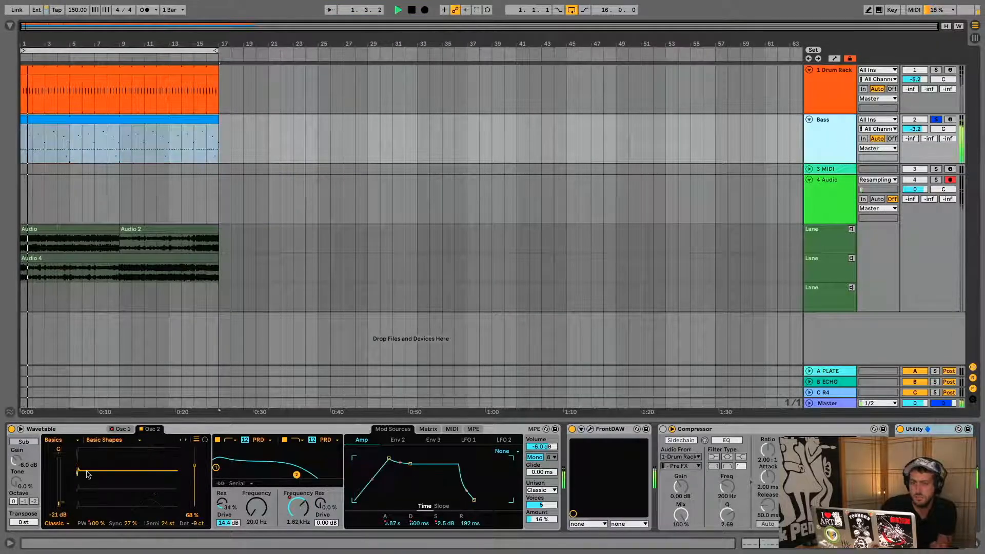
pyautogui.press('space')
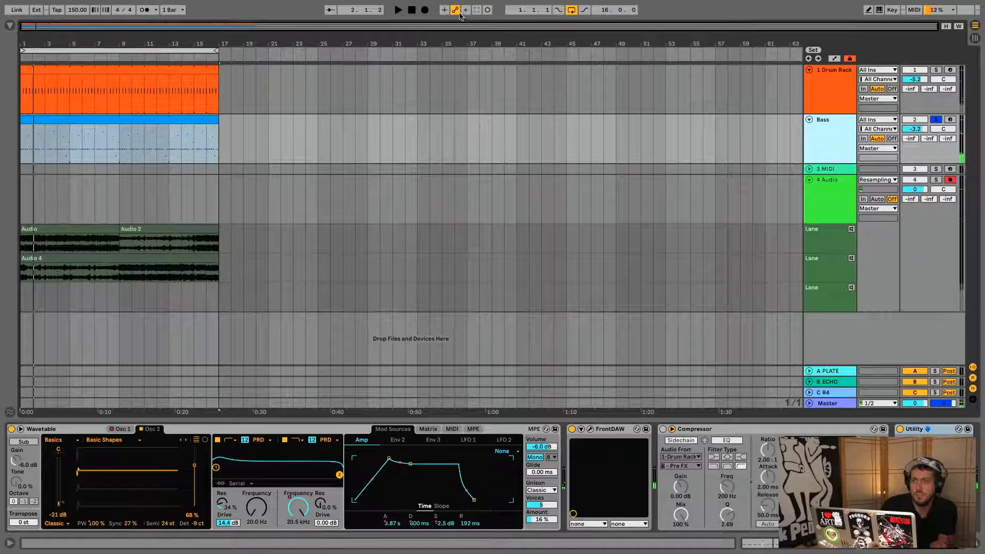
pyautogui.rightClick(295, 521)
pyautogui.click(329, 490)
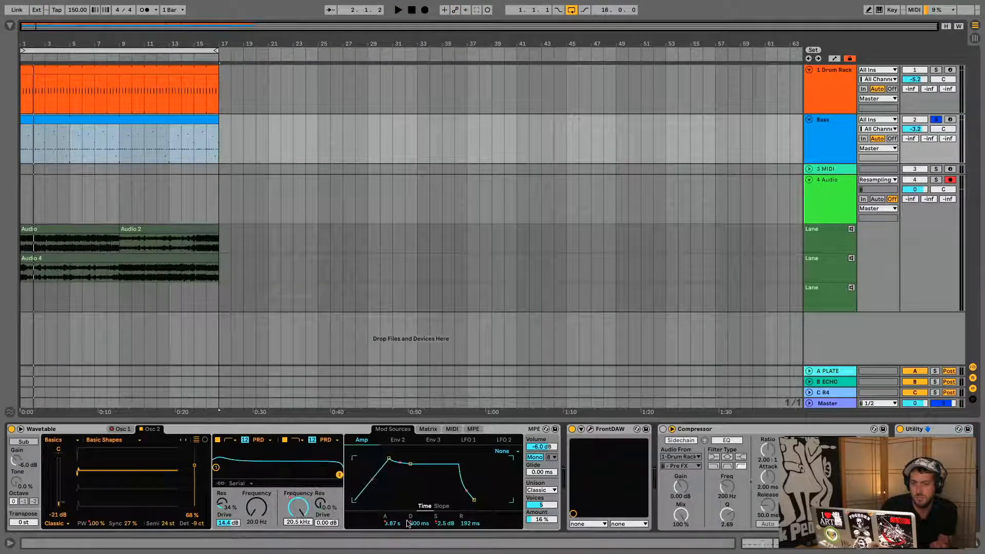
# Step: Delete the automation of the amp envelope's decay, attack and sustain in the Bass Wavetable
pyautogui.rightClick(410, 522)
pyautogui.click(440, 493)
pyautogui.rightClick(397, 523)
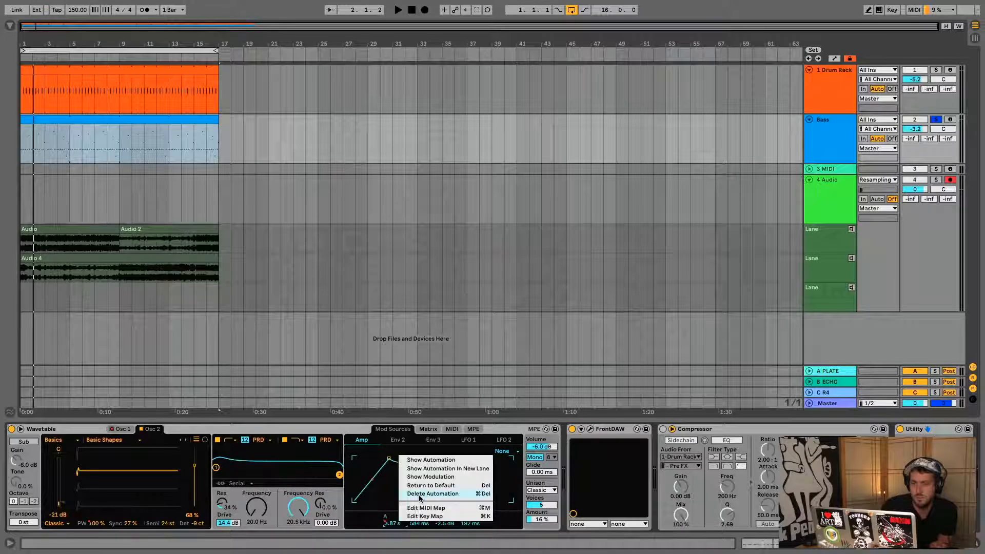
pyautogui.click(420, 493)
pyautogui.rightClick(438, 523)
pyautogui.click(458, 492)
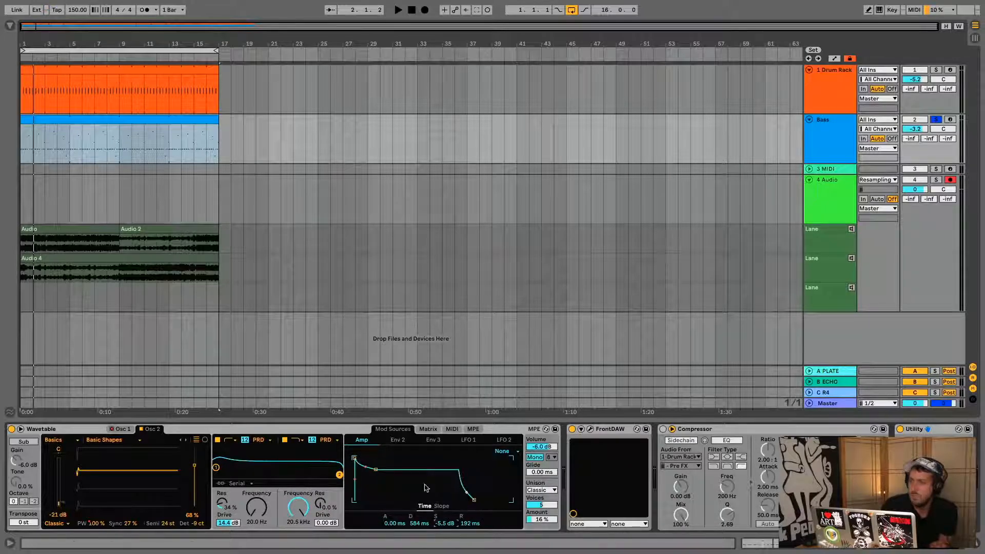
# Step: Delete the automation of oscillator 2's pulse width and of oscillator 1's on/off switch and FM amount
pyautogui.rightClick(96, 524)
pyautogui.click(138, 495)
pyautogui.press('space')
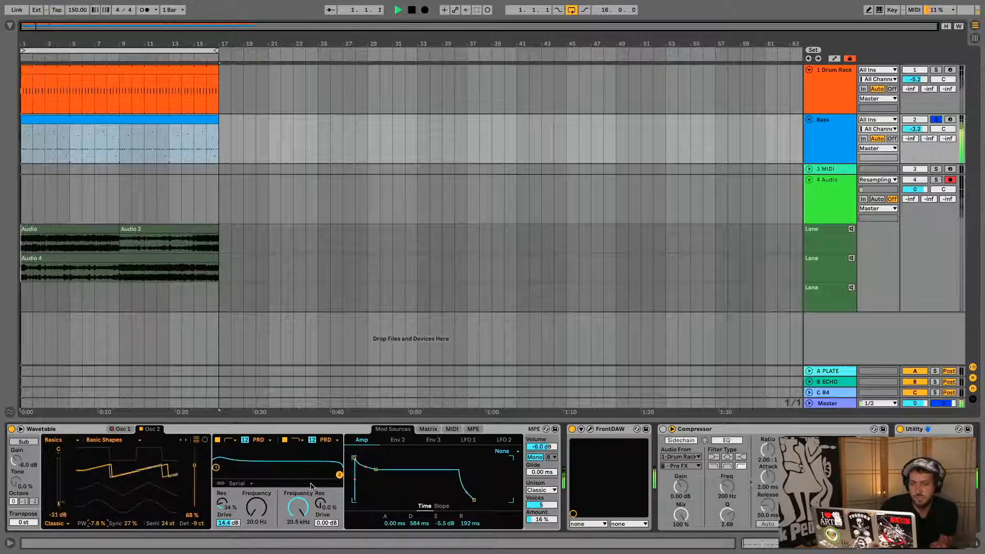
pyautogui.rightClick(115, 432)
pyautogui.click(137, 452)
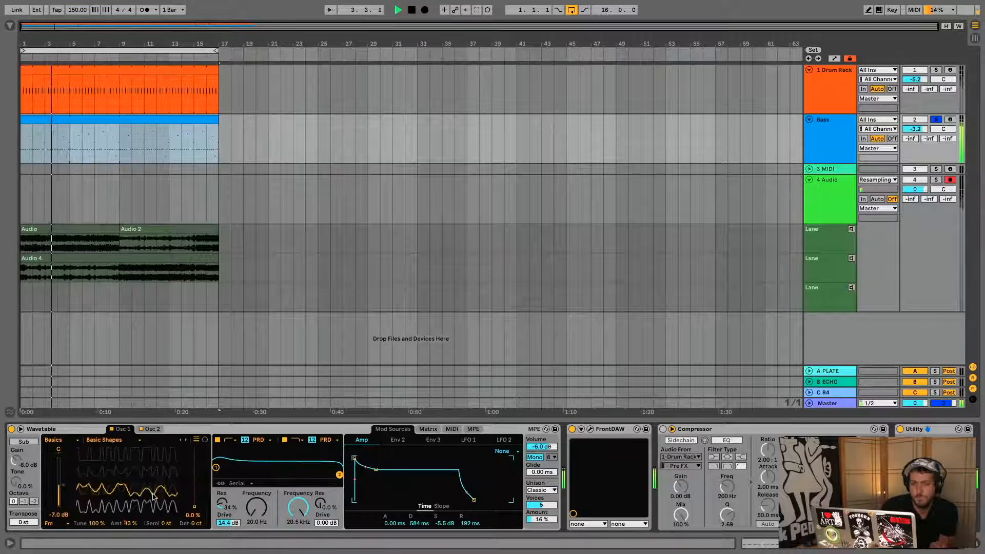
pyautogui.rightClick(132, 525)
pyautogui.click(158, 496)
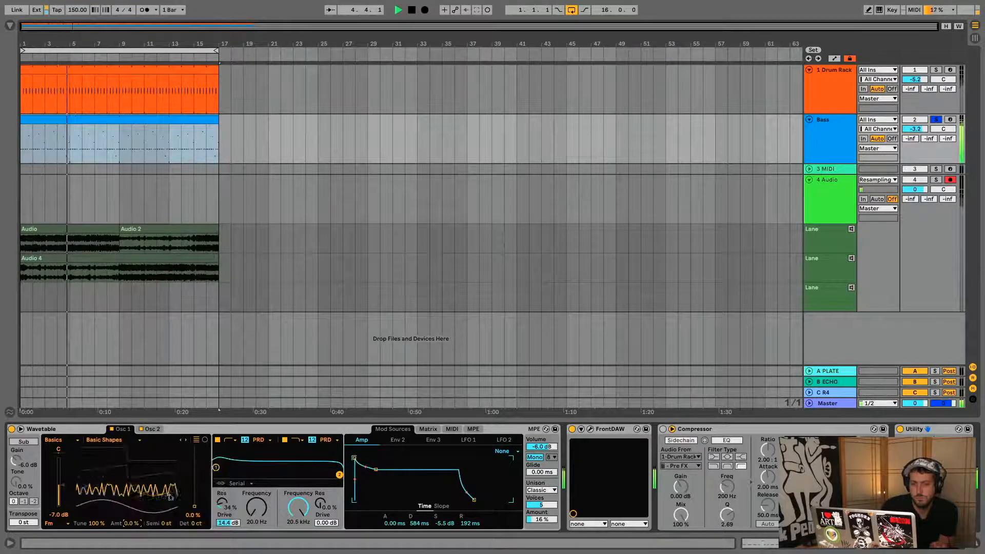
# Step: Set oscillator 1's FM amount to 26% and the amp attack to 0.36 ms during playback, then return to the start
pyautogui.moveTo(132, 524)
pyautogui.mouseDown()
pyautogui.moveTo(132, 542)
pyautogui.moveTo(132, 514)
pyautogui.moveTo(132, 530)
pyautogui.mouseUp()
pyautogui.moveTo(355, 458); pyautogui.dragTo(358, 458)
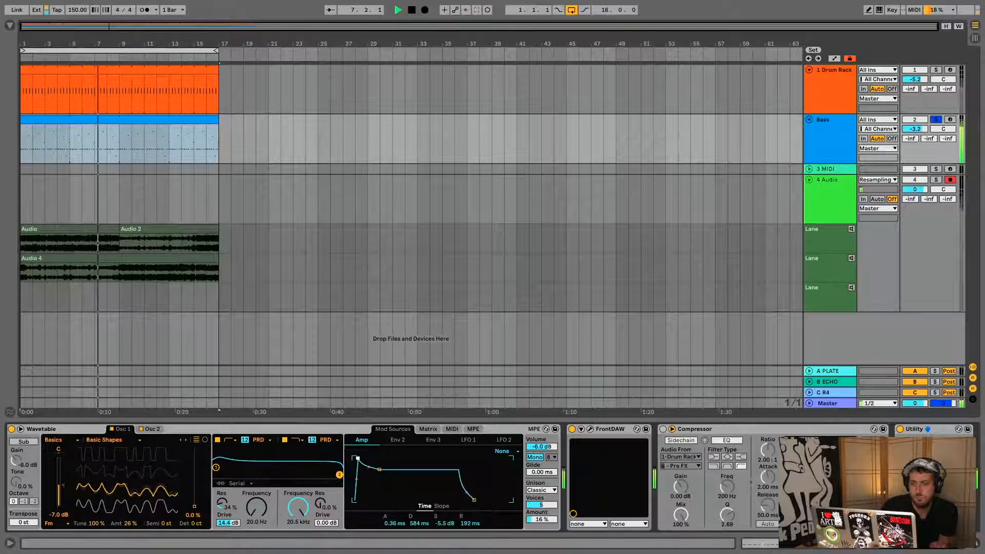
pyautogui.moveTo(297, 506)
pyautogui.mouseDown()
pyautogui.moveTo(296, 517)
pyautogui.moveTo(297, 506)
pyautogui.mouseUp()
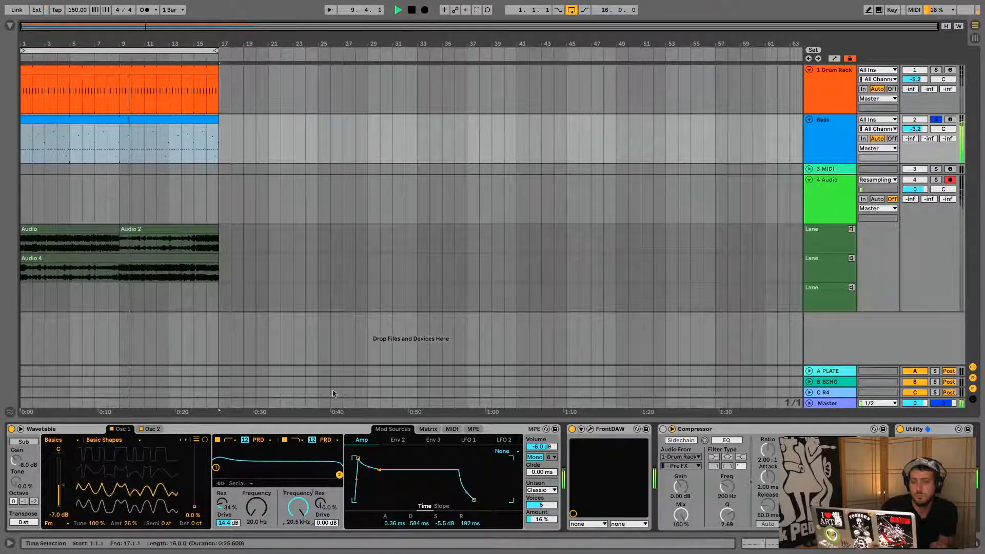
pyautogui.press('space')
pyautogui.click(411, 10)
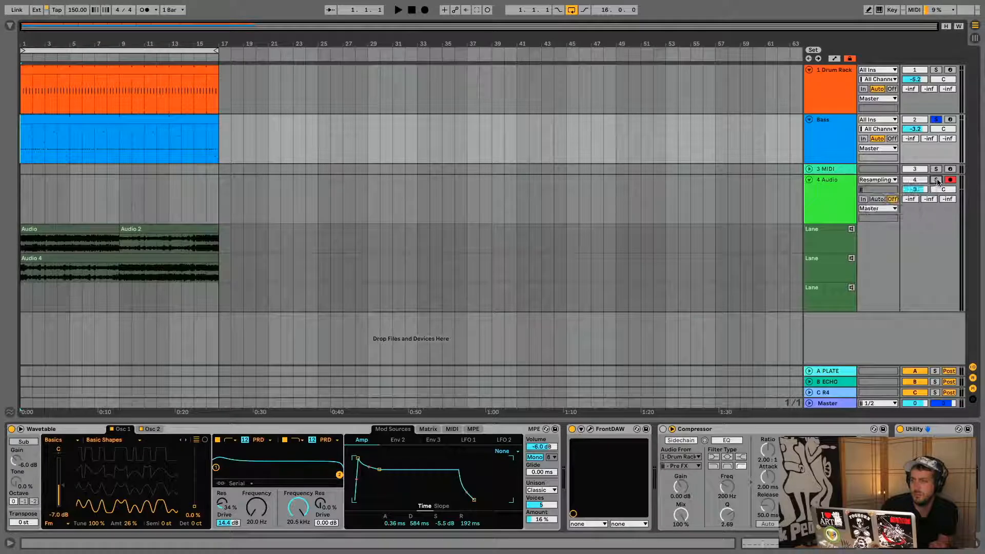
# Step: Solo 4 Audio and audition its first take lane from the start
pyautogui.click(935, 180)
pyautogui.press('space')
pyautogui.click(852, 230)
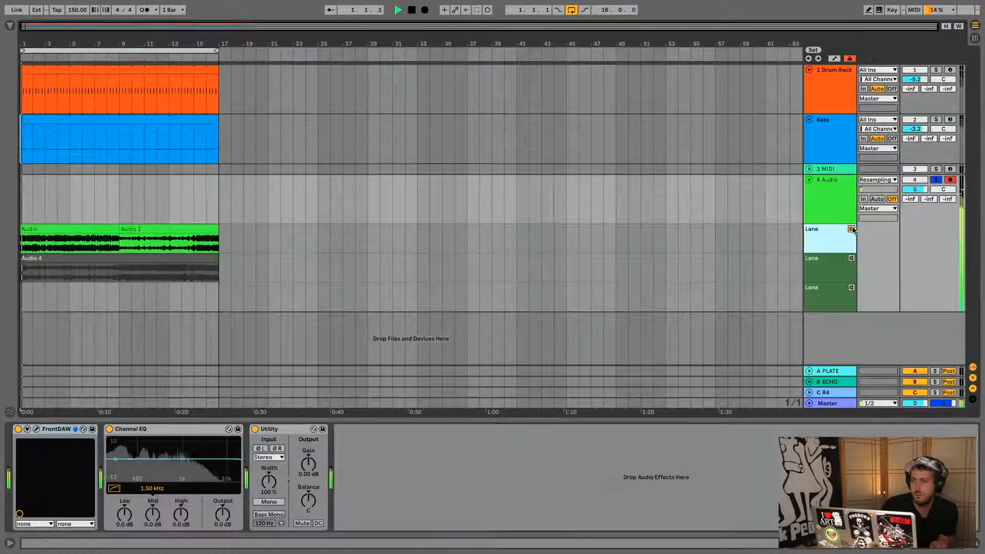
pyautogui.click(852, 229)
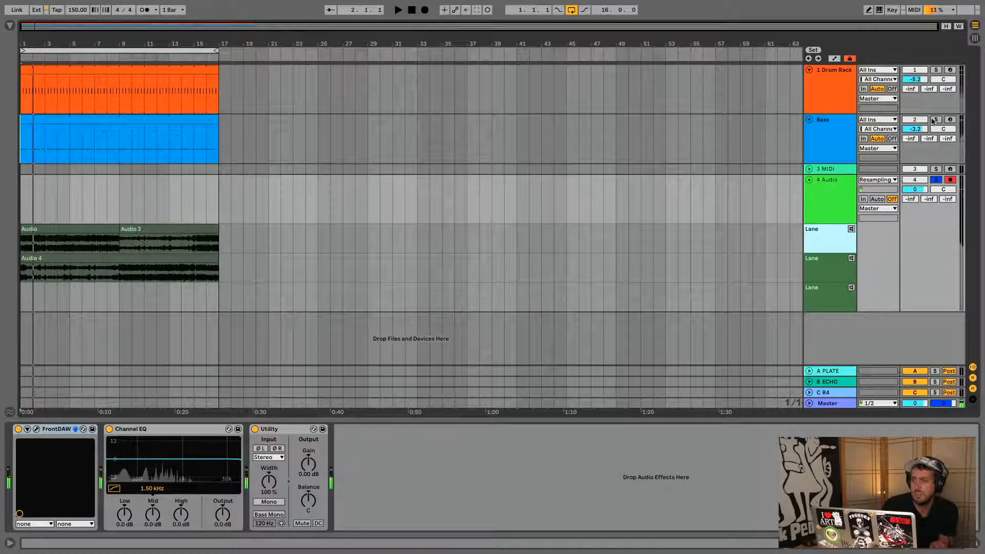
# Step: Solo the Bass again and, during playback, set its amp envelope's attack to 0.00 ms and sustain to -inf dB
pyautogui.click(934, 121)
pyautogui.press('space')
pyautogui.click(828, 136)
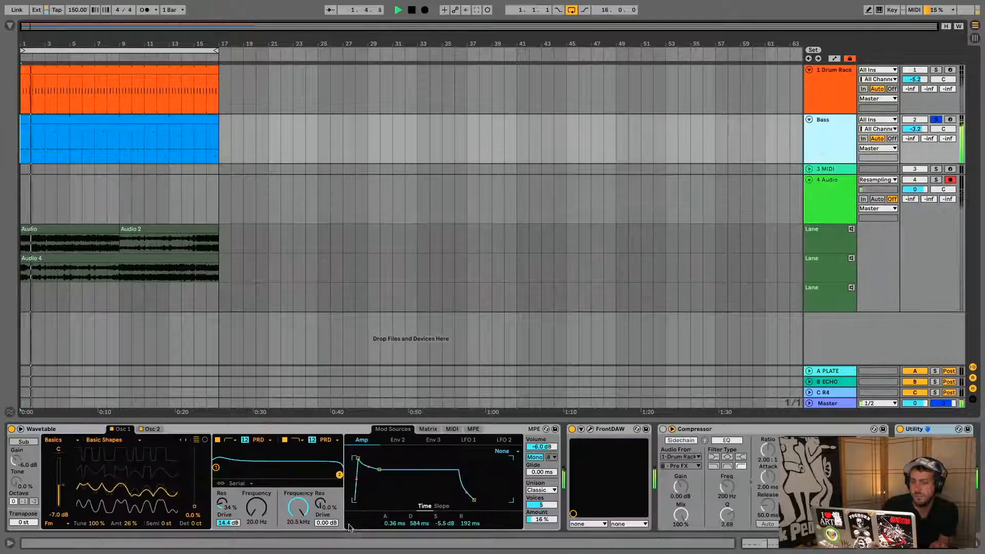
pyautogui.moveTo(358, 458); pyautogui.dragTo(376, 500)
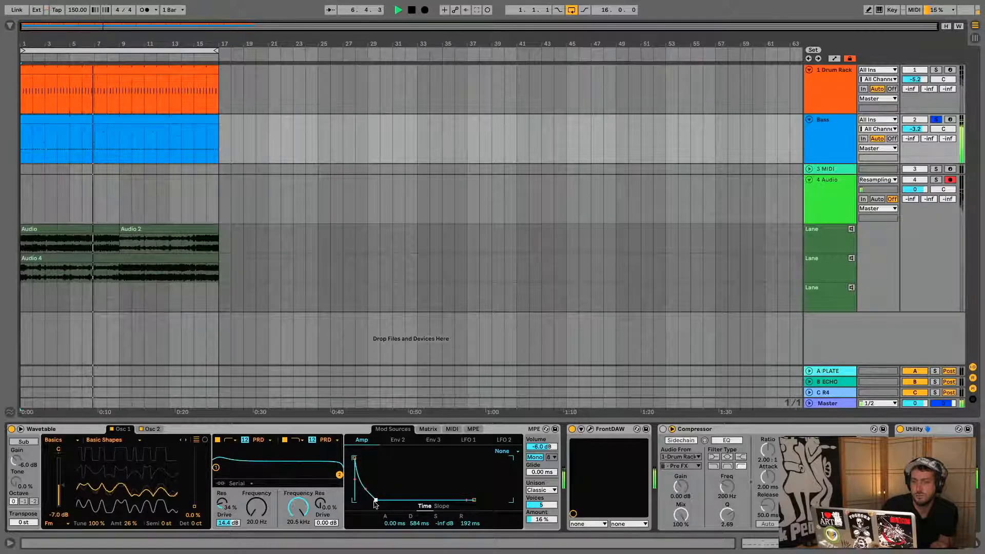
# Step: Record another 16-bar bass take on 4 Audio while raising the amp decay to 20.0 s and filter 1's frequency to 20.5 kHz
pyautogui.click(426, 11)
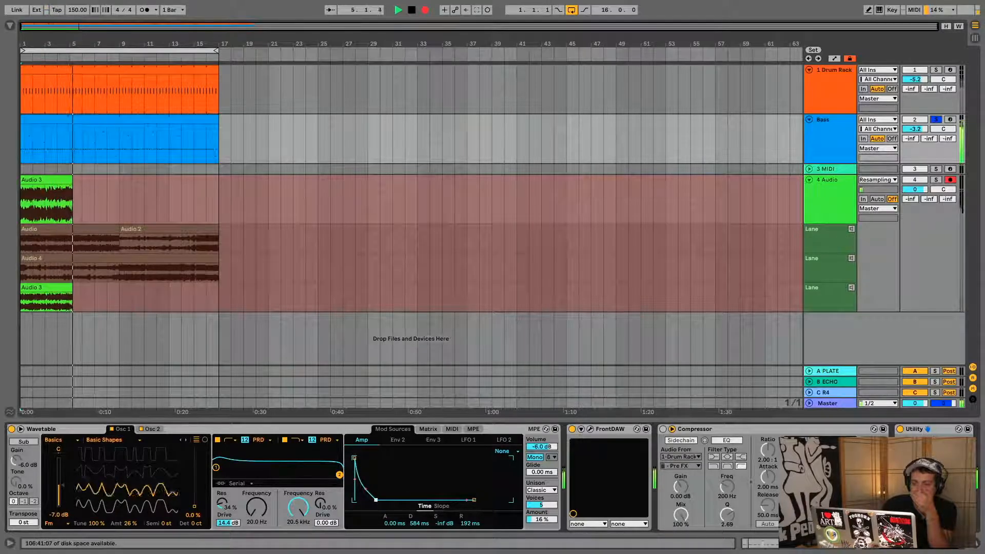
pyautogui.moveTo(419, 524)
pyautogui.mouseDown()
pyautogui.moveTo(419, 534)
pyautogui.moveTo(420, 508)
pyautogui.mouseUp()
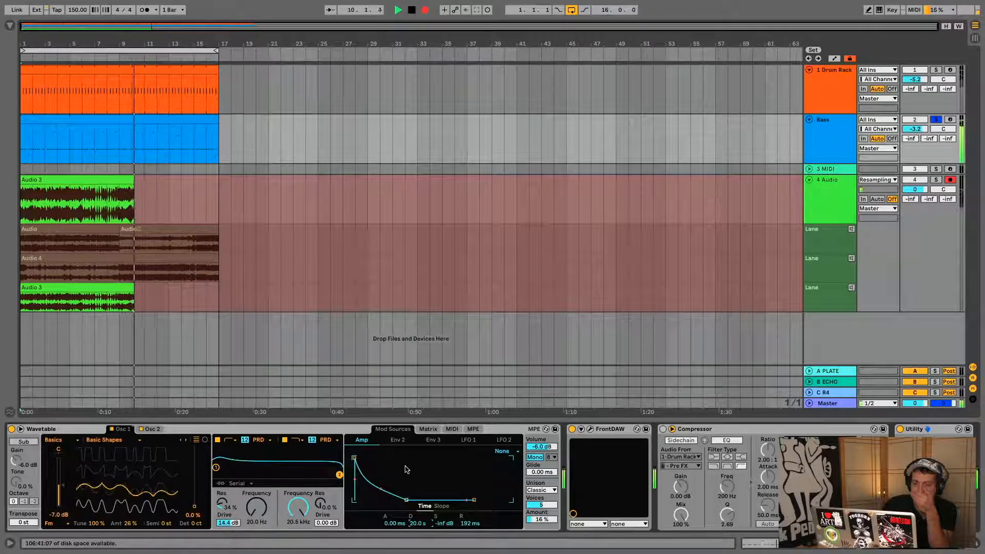
pyautogui.moveTo(257, 508); pyautogui.dragTo(256, 473)
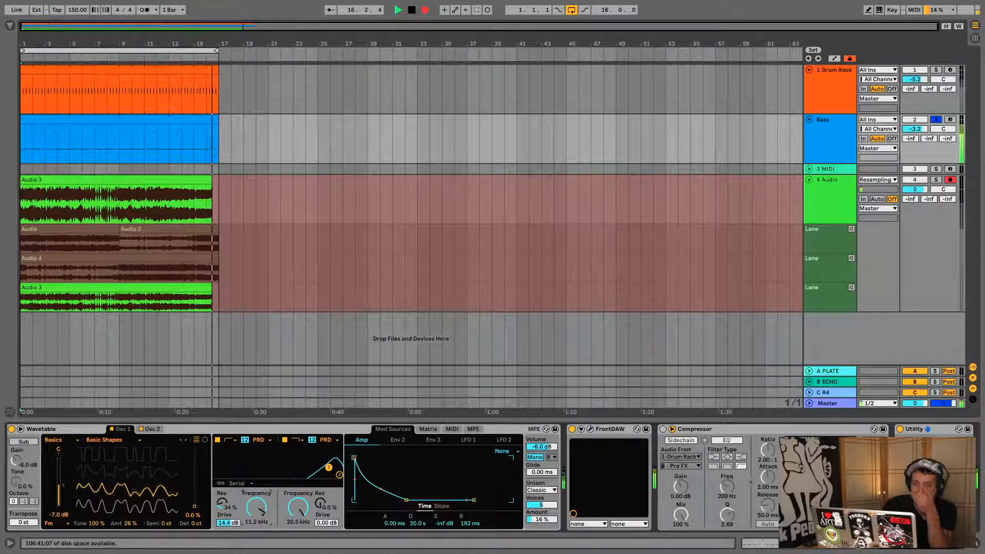
pyautogui.press('space')
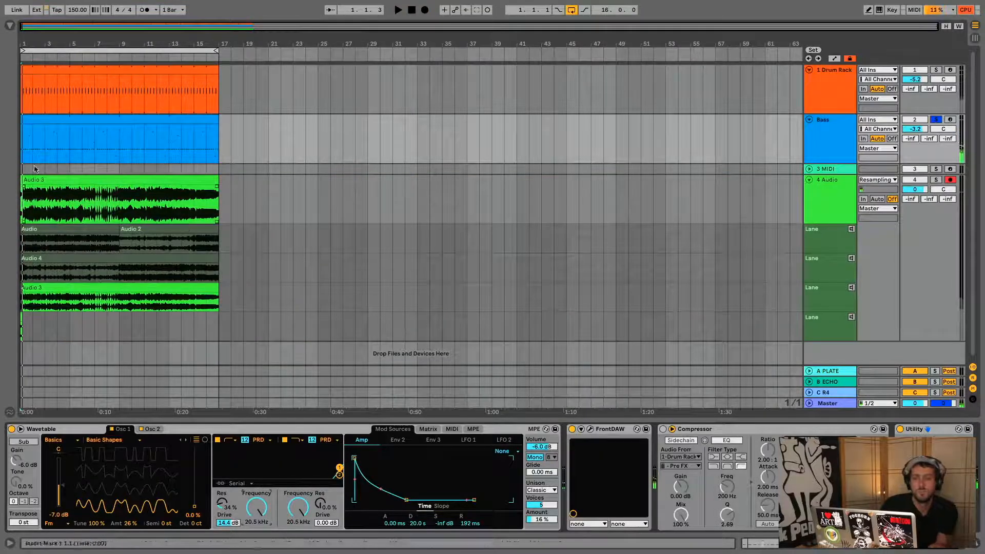
# Step: Extend the newest take on 4 Audio back to bar 1 and delete the leftover recording fragment in the fourth take lane
pyautogui.click(27, 180)
pyautogui.scroll(-1, 67, 347)
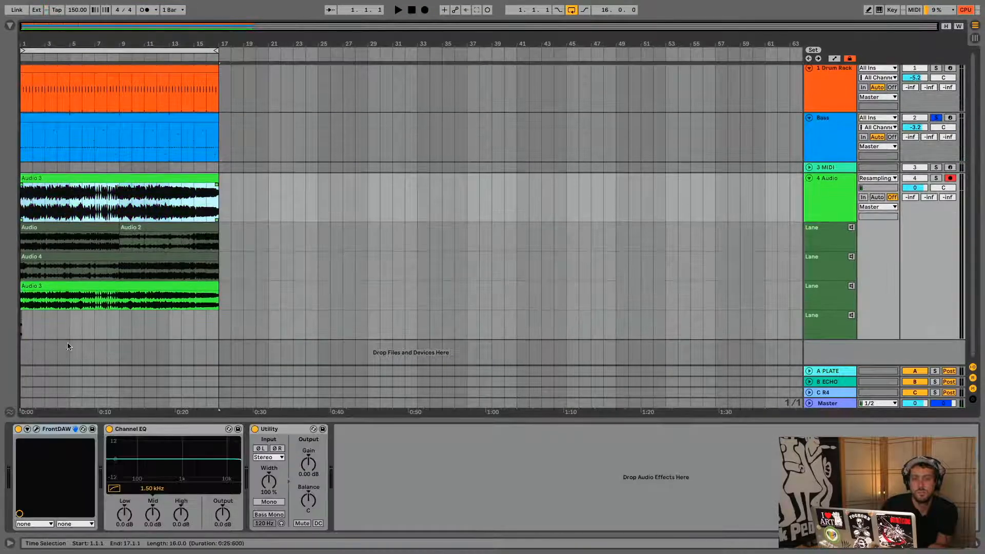
pyautogui.moveTo(66, 320); pyautogui.dragTo(0, 319)
pyautogui.click(103, 190)
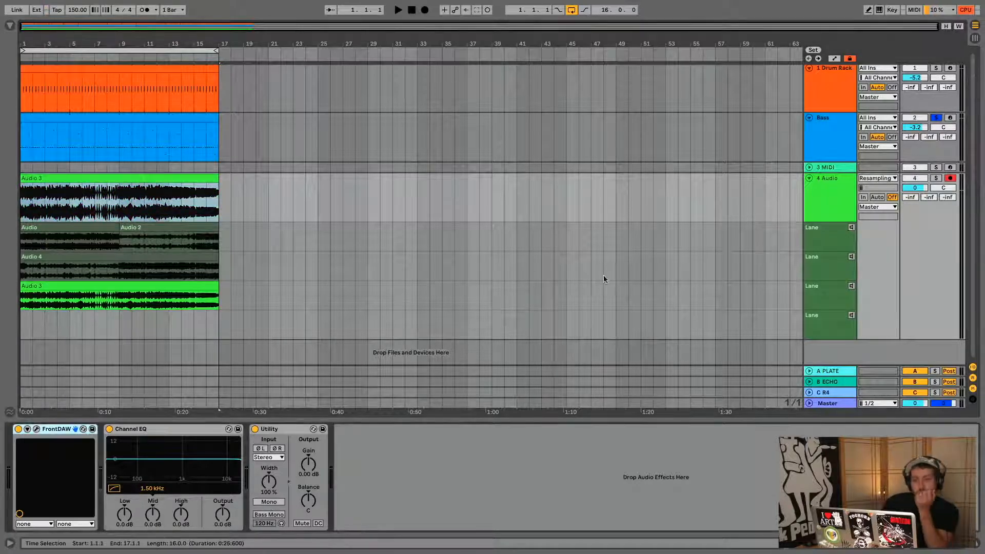
# Step: Set the Bass Wavetable's oscillator 1 wavetable position to 42% and play the loop from the start
pyautogui.click(836, 137)
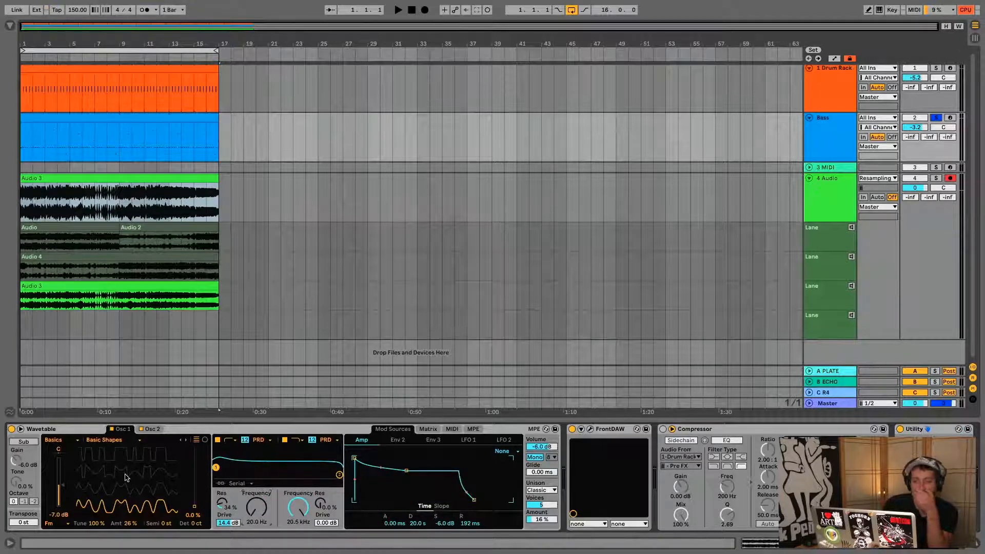
pyautogui.press('space')
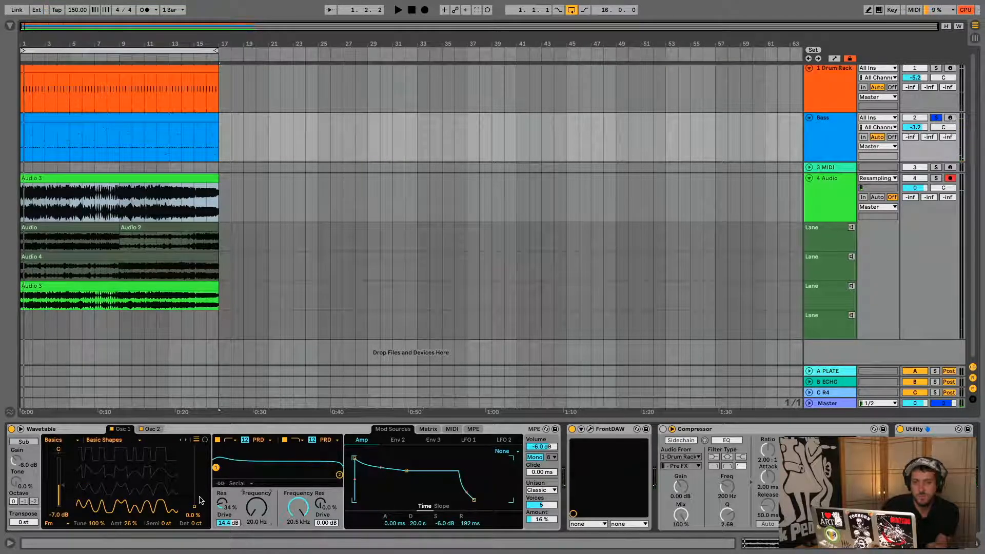
pyautogui.moveTo(200, 500); pyautogui.dragTo(167, 473)
pyautogui.press('space')
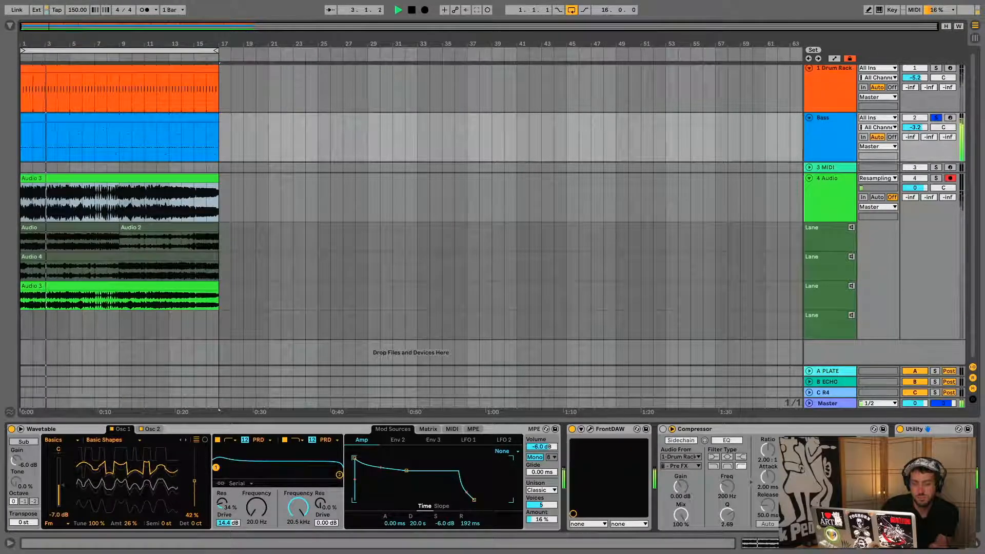
# Step: Set oscillator 2's wavetable position to 75% and audition the Pulse PW and Saw PW Detune wavetables
pyautogui.click(146, 430)
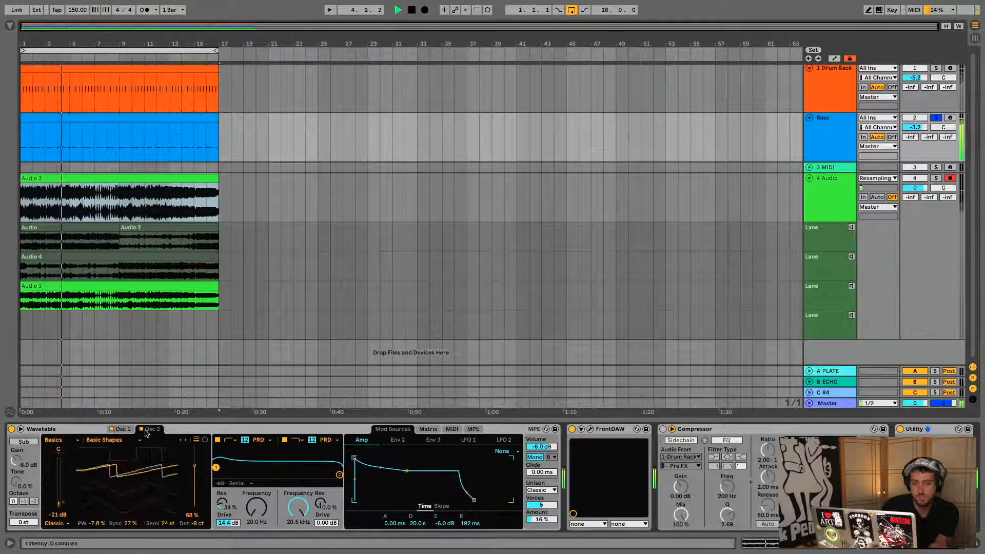
pyautogui.press('space')
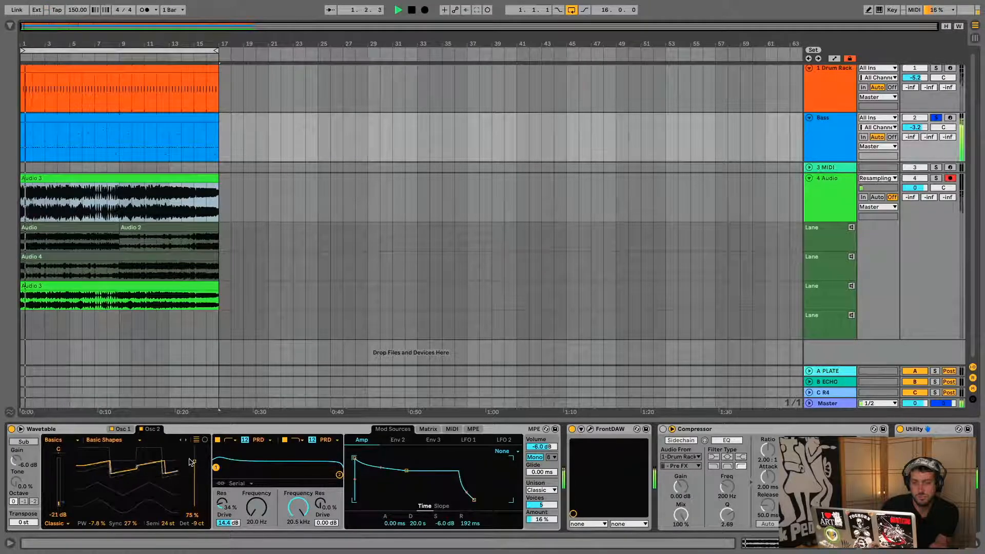
pyautogui.click(123, 441)
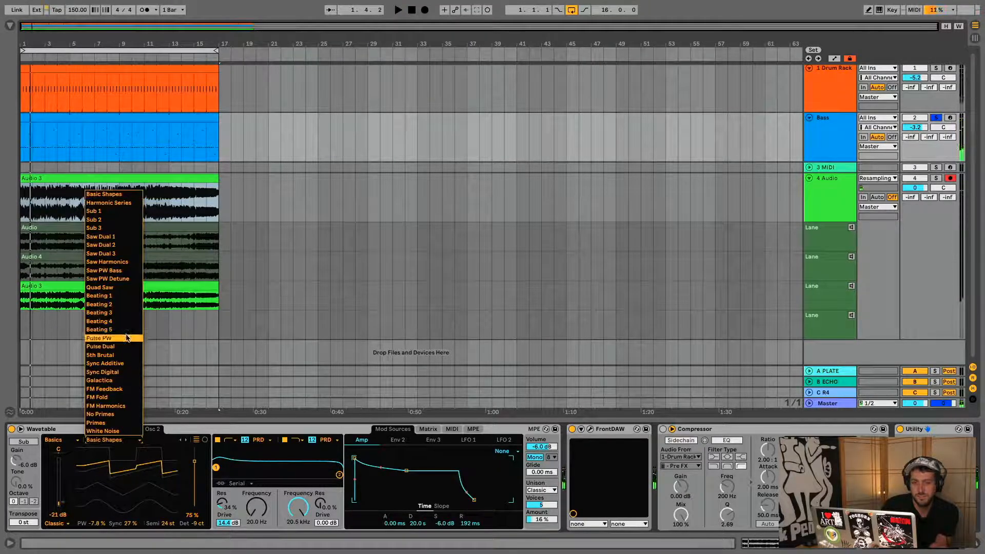
pyautogui.click(99, 338)
pyautogui.press('space')
pyautogui.press('space')
pyautogui.click(140, 440)
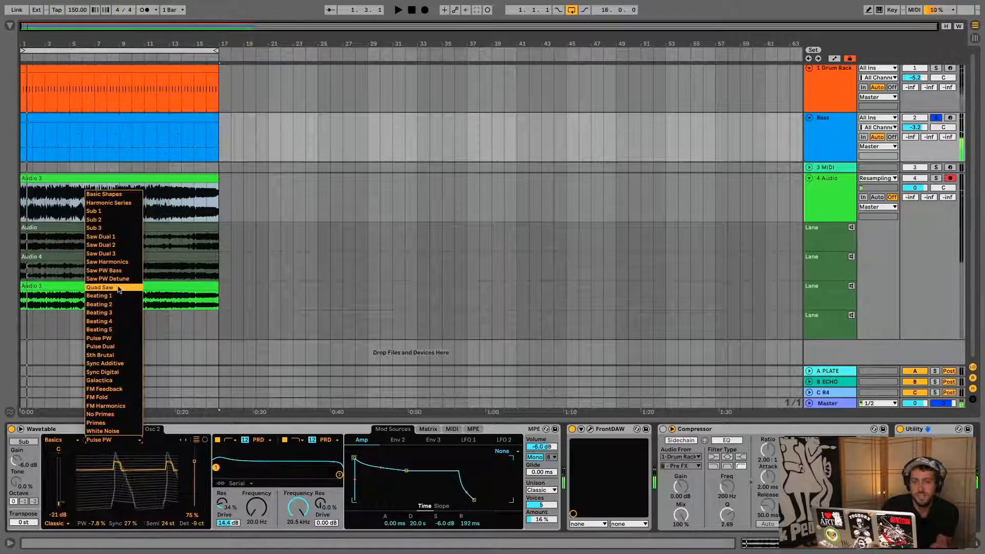
pyautogui.click(113, 279)
# Step: Load the 5th Brutal wavetable in oscillator 2 and set its gain to -1.2 dB and its wavetable position to 86%
pyautogui.click(139, 439)
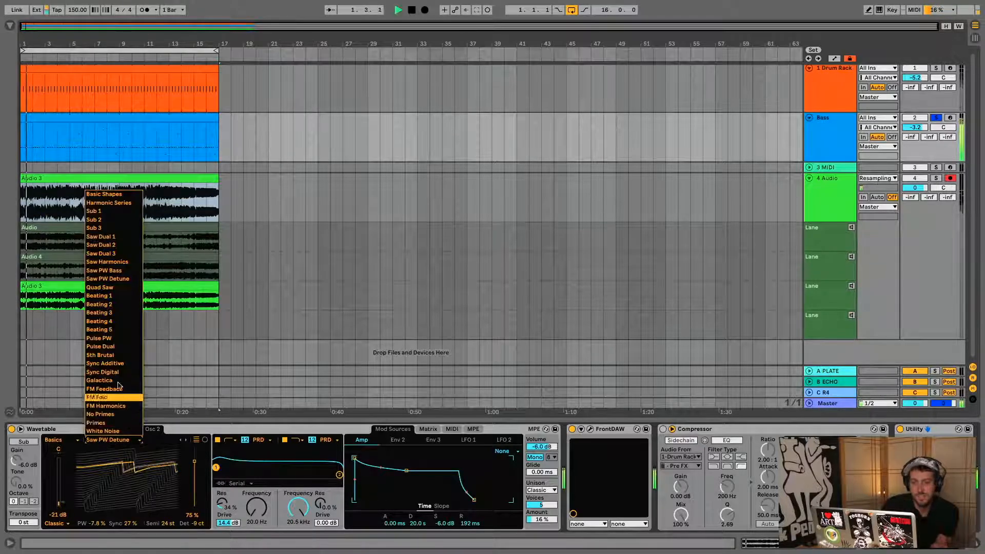
pyautogui.click(118, 398)
pyautogui.press('space')
pyautogui.moveTo(128, 461); pyautogui.dragTo(128, 447)
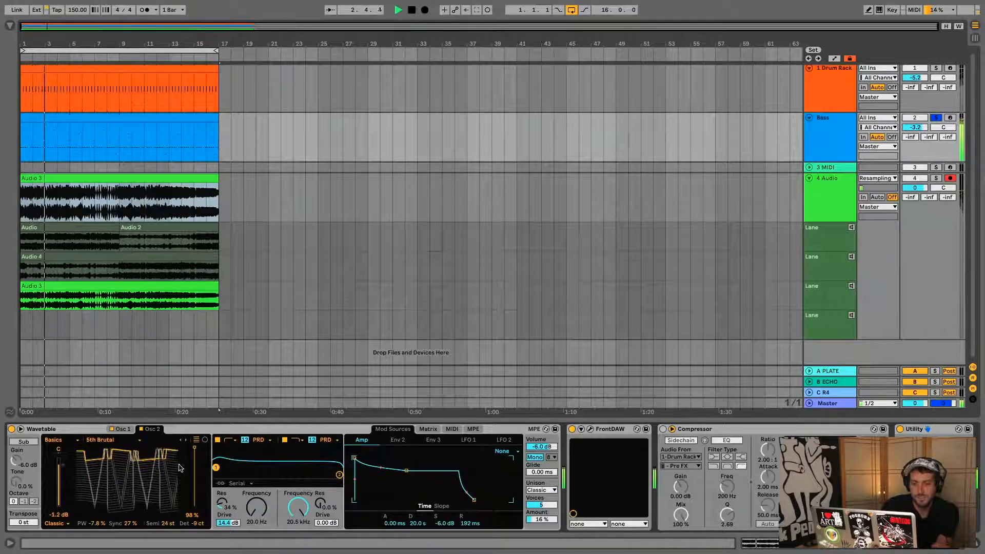
pyautogui.moveTo(194, 449); pyautogui.dragTo(196, 470)
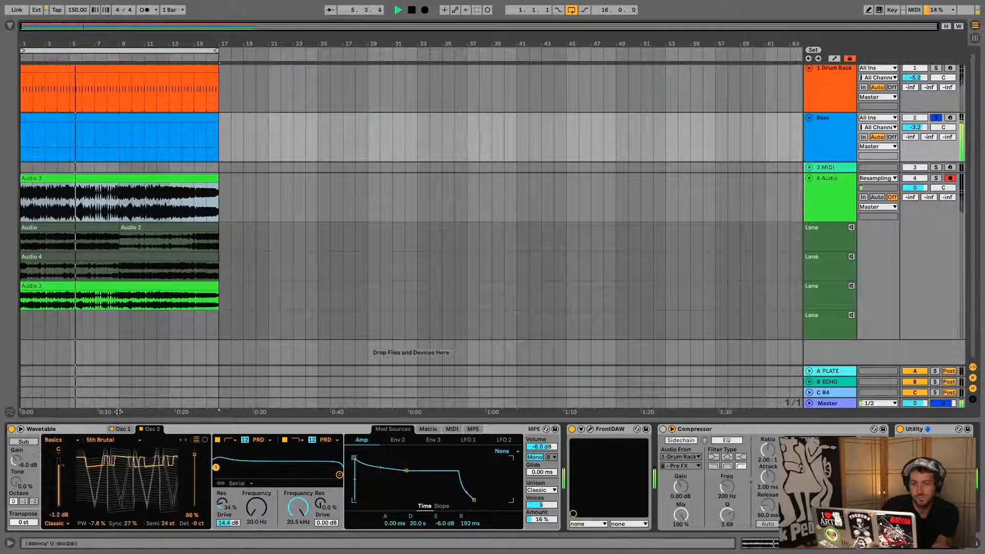
# Step: Audition the Sync Digital wavetable on oscillator 1 and try lowering its semitone transposition
pyautogui.click(121, 429)
pyautogui.click(110, 440)
pyautogui.click(123, 372)
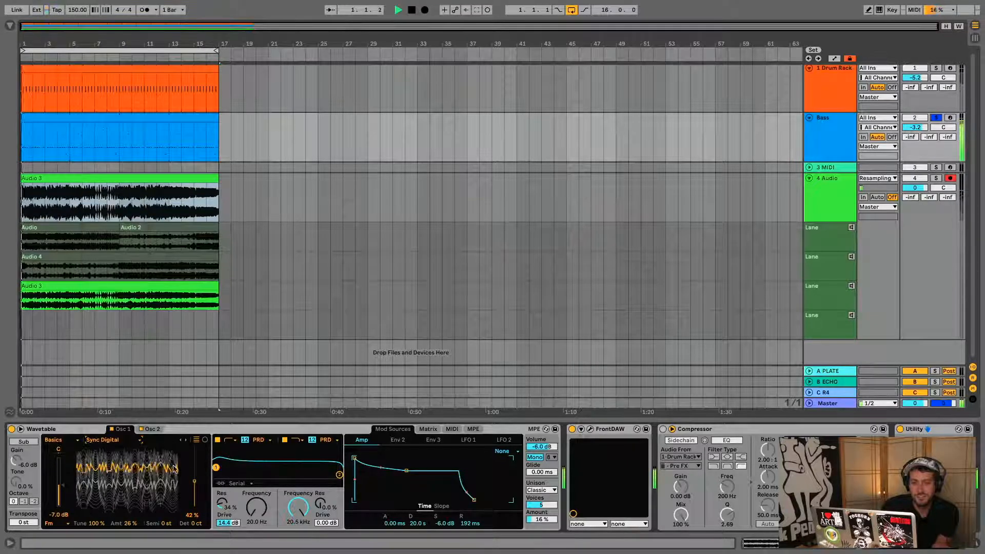
pyautogui.moveTo(166, 524); pyautogui.dragTo(165, 544)
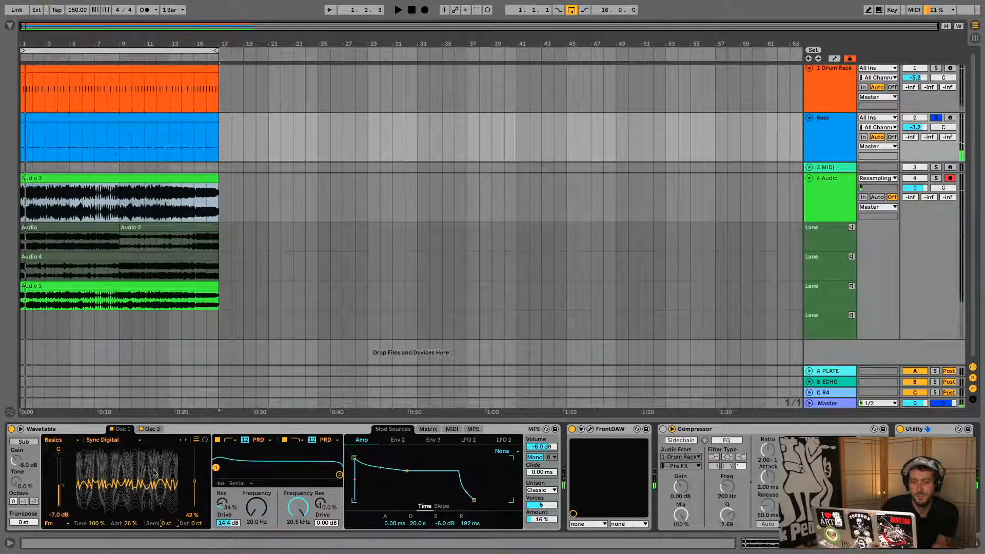
# Step: Load the Beating 3 wavetable in oscillator 1 and set its transposition to -11 semitones and its gain to 0.0 dB
pyautogui.click(110, 440)
pyautogui.click(110, 317)
pyautogui.press('space')
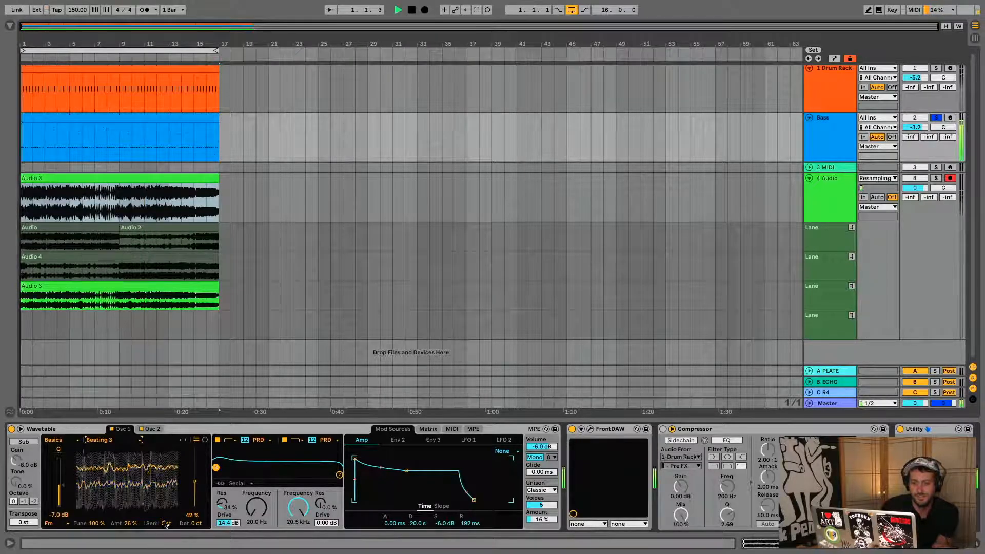
pyautogui.moveTo(165, 523); pyautogui.dragTo(165, 534)
pyautogui.press('space')
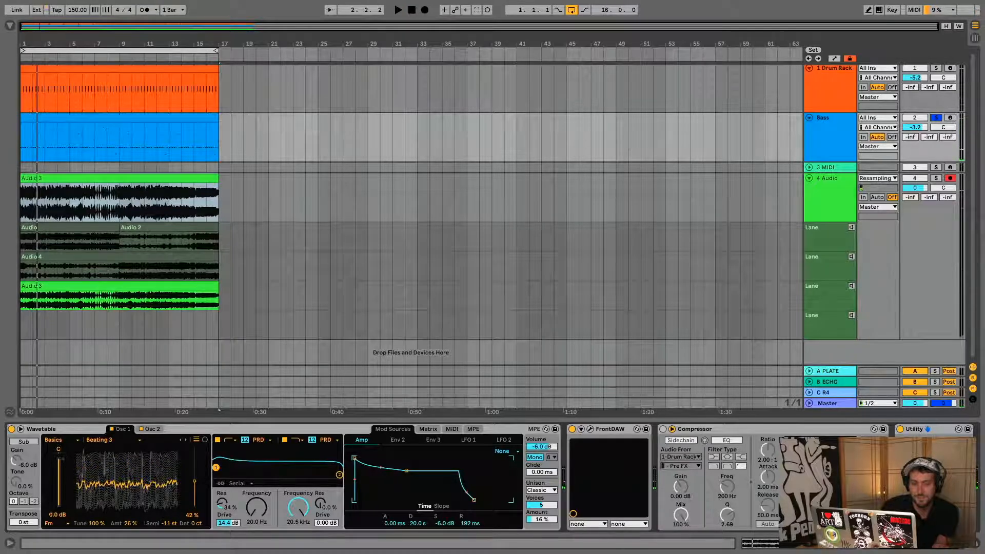
# Step: Audition oscillator 1 at -12 semitones, reset its transposition to 0 semitones, and stop playback
pyautogui.press('space')
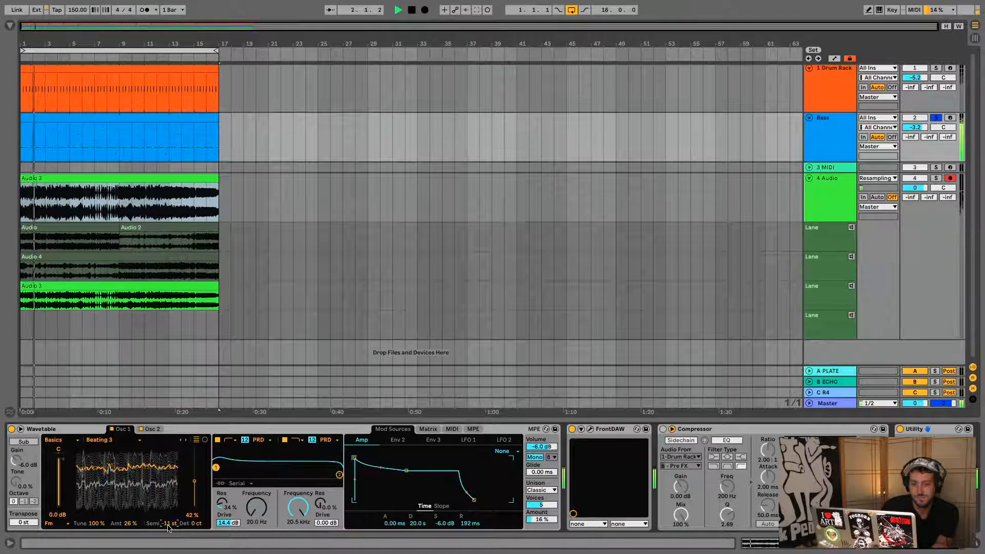
pyautogui.moveTo(172, 524); pyautogui.dragTo(173, 526)
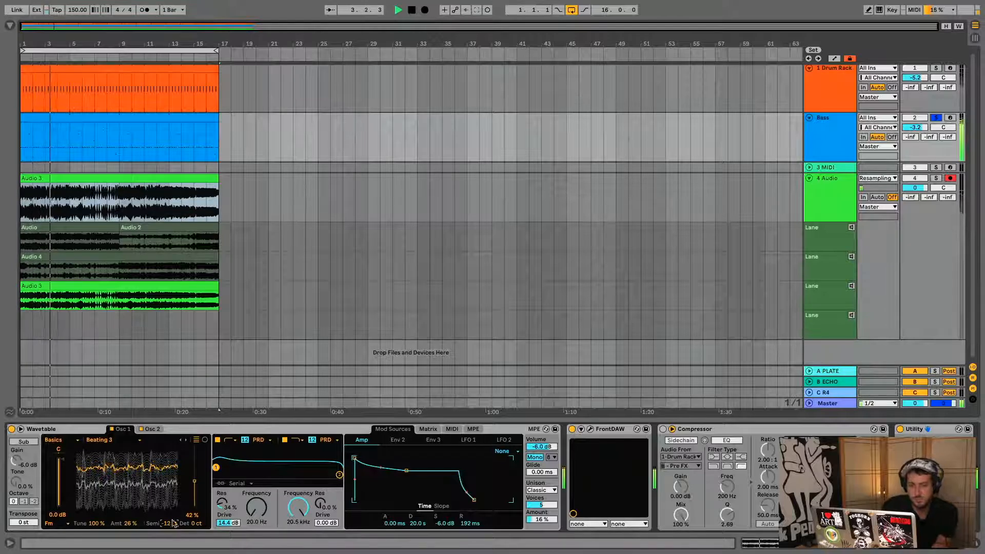
pyautogui.doubleClick(173, 523)
pyautogui.press('space')
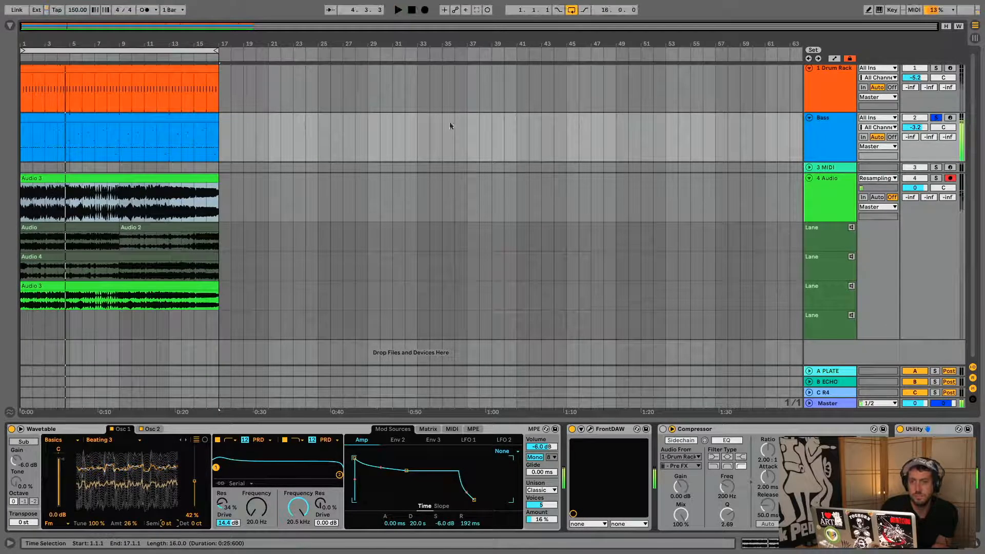
# Step: Start recording a new bass take on 4 Audio and change oscillator 1's wavetable while it runs
pyautogui.click(426, 11)
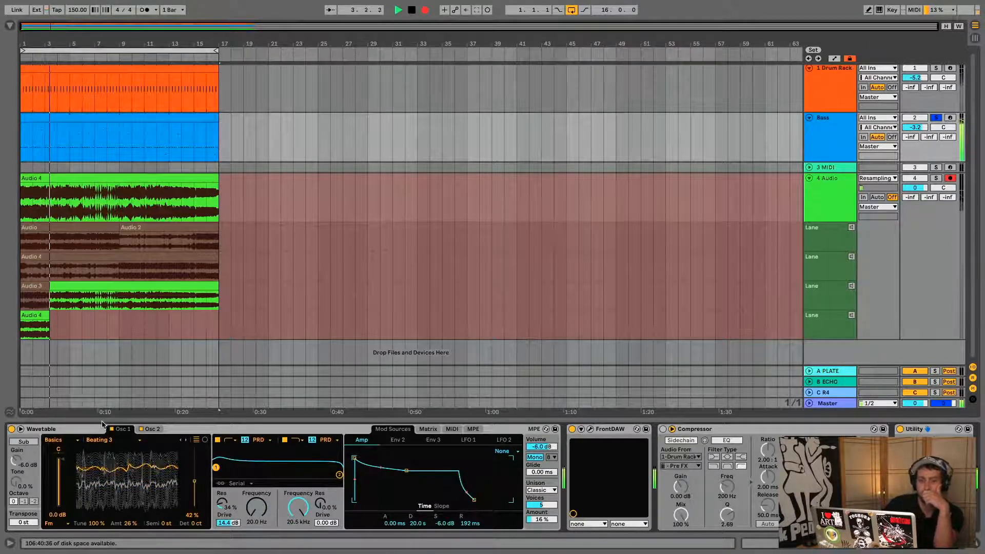
pyautogui.click(103, 440)
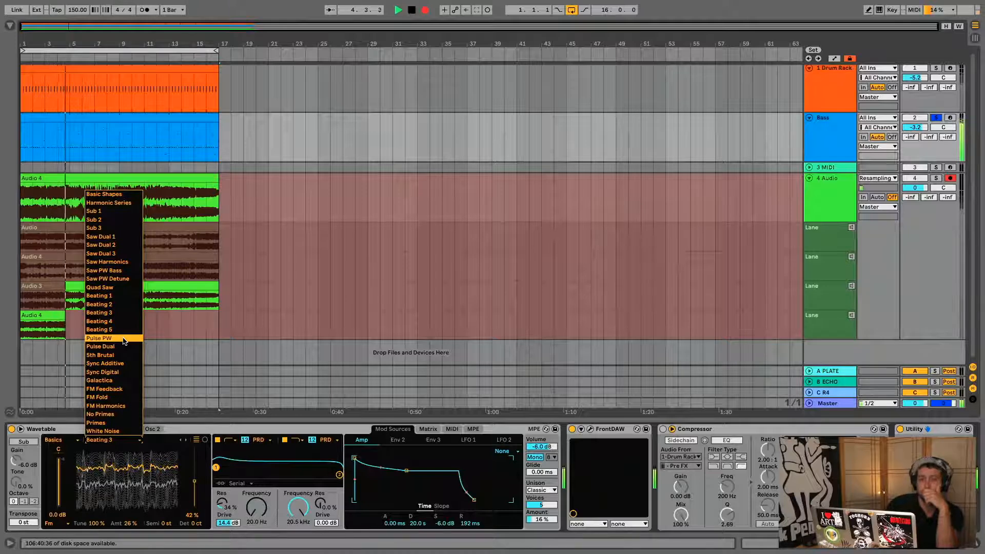
pyautogui.click(123, 355)
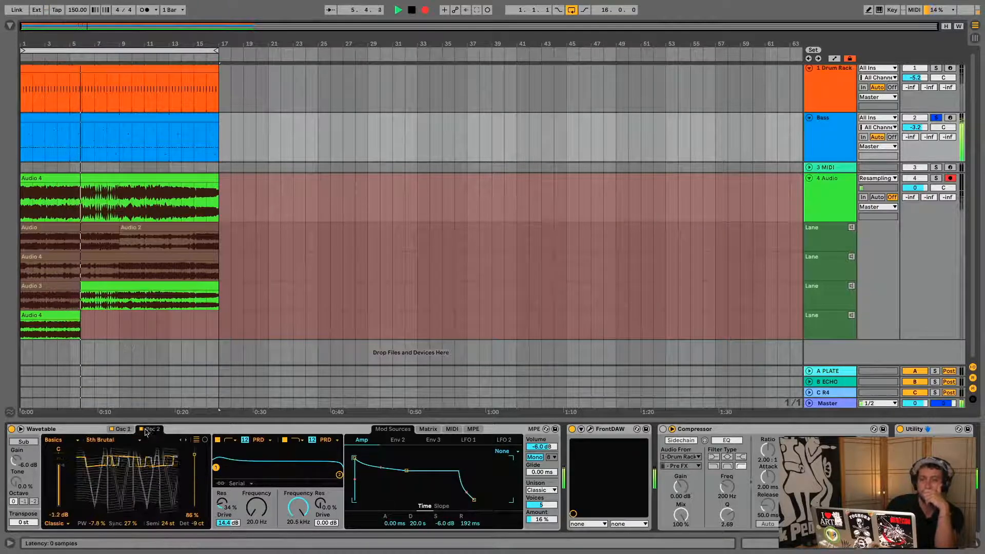
# Step: During the recording, load FM Harmonics in oscillator 2, sweep its position to 36% and up to 90%, and stop after bar 16
pyautogui.click(113, 440)
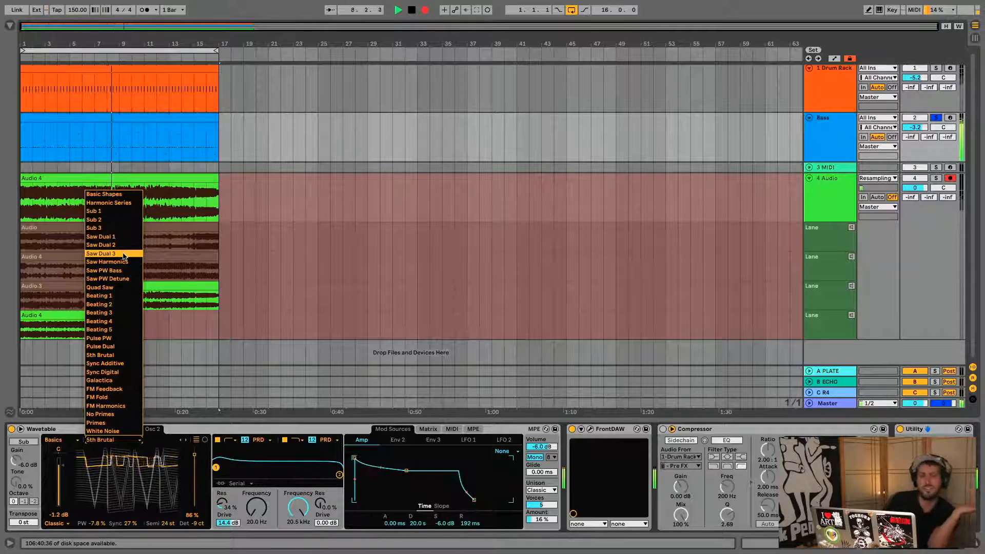
pyautogui.click(108, 406)
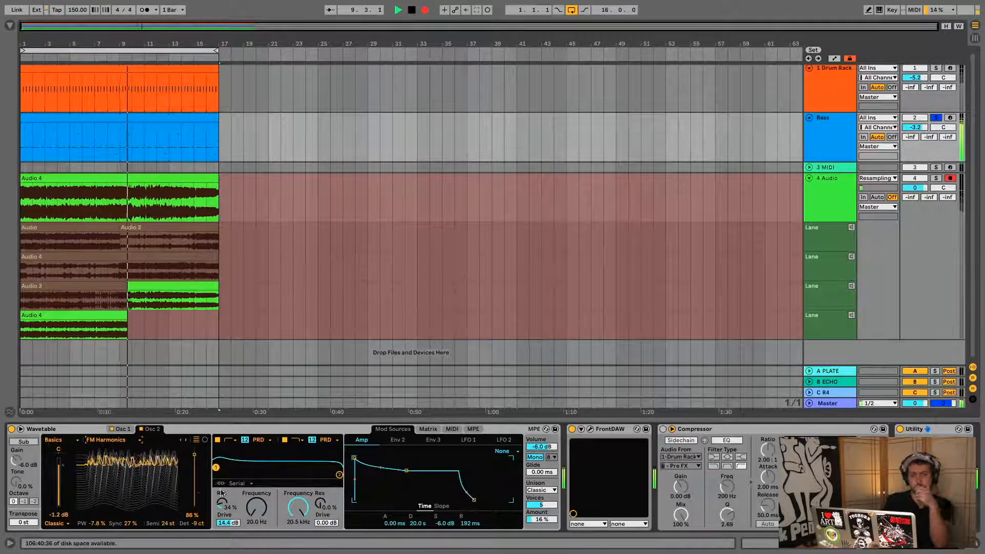
pyautogui.click(194, 486)
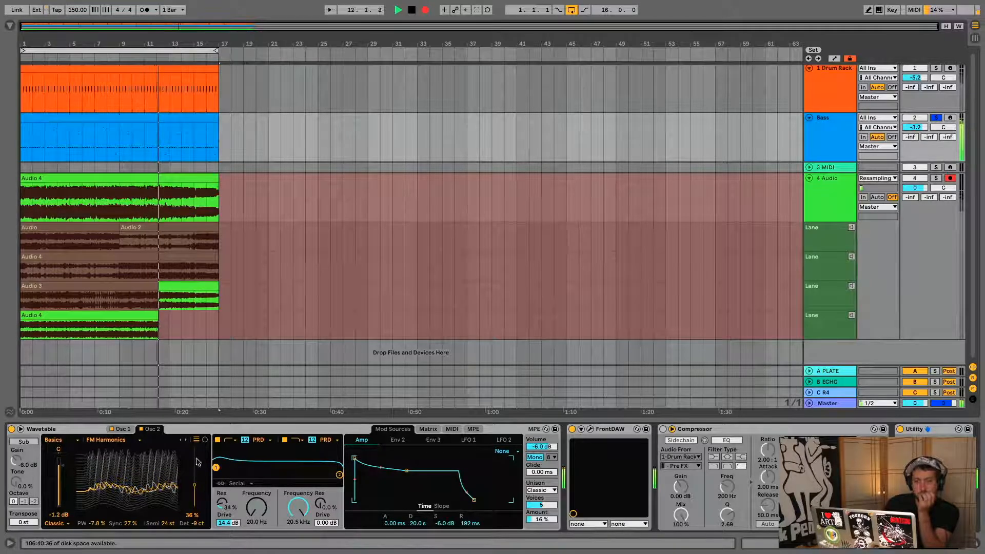
pyautogui.moveTo(197, 458)
pyautogui.mouseDown()
pyautogui.moveTo(197, 484)
pyautogui.moveTo(198, 460)
pyautogui.mouseUp()
pyautogui.click(133, 442)
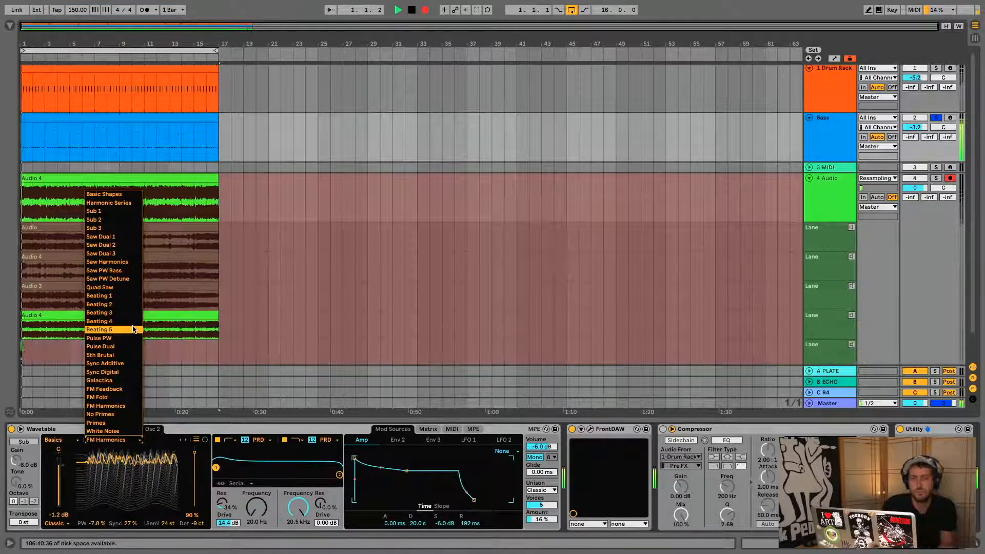
pyautogui.click(541, 189)
pyautogui.press('space')
# Step: Delete the leftover fragment in the fifth take lane of 4 Audio and extend the new take back to bar 1
pyautogui.moveTo(57, 352); pyautogui.dragTo(2, 349)
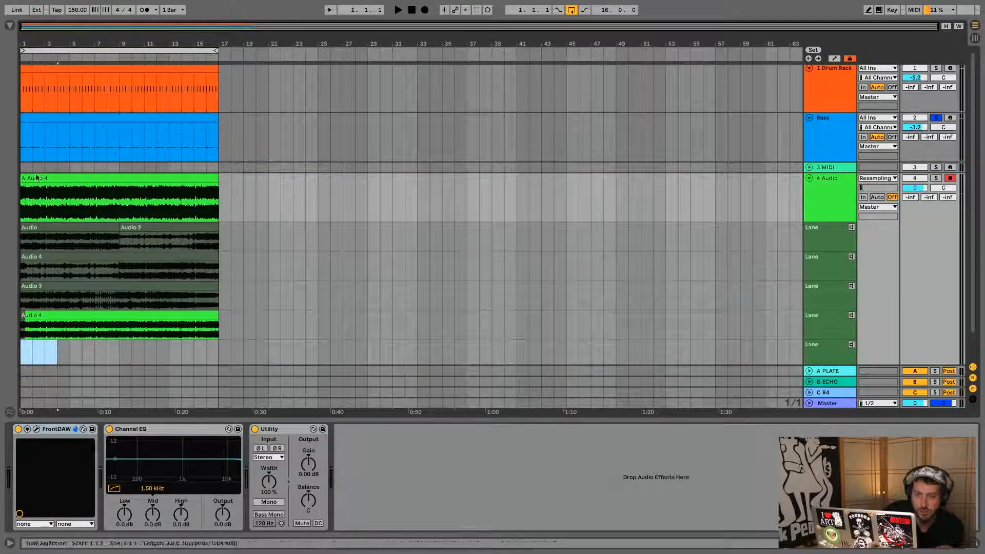
pyautogui.moveTo(27, 177); pyautogui.dragTo(8, 176)
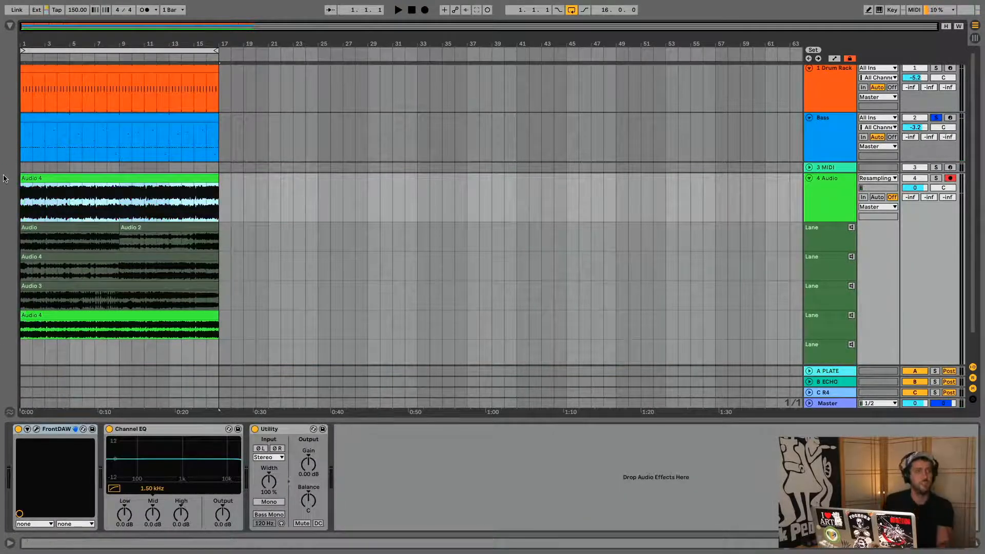
# Step: Insert a new audio track below 4 Audio and its take lanes
pyautogui.click(835, 203)
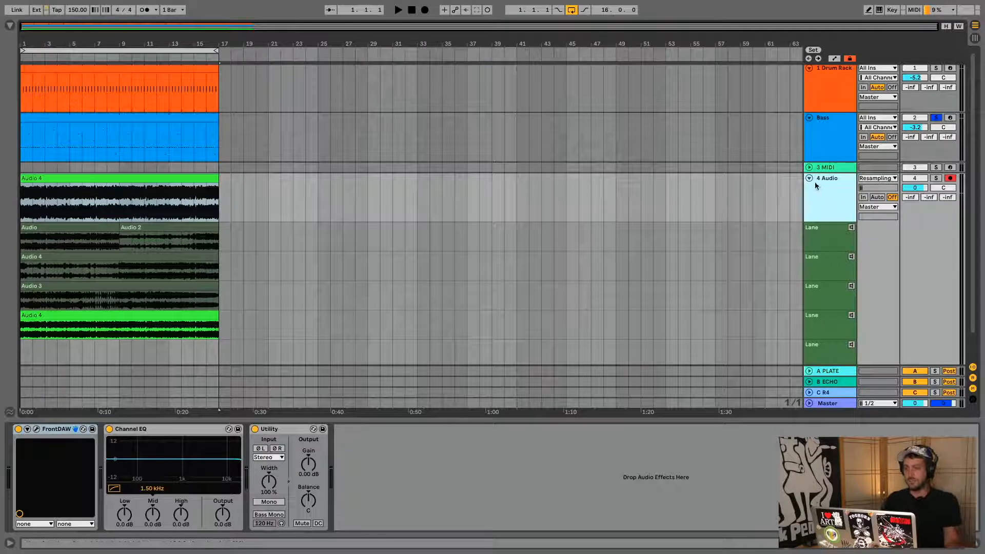
pyautogui.scroll(-2, 816, 234)
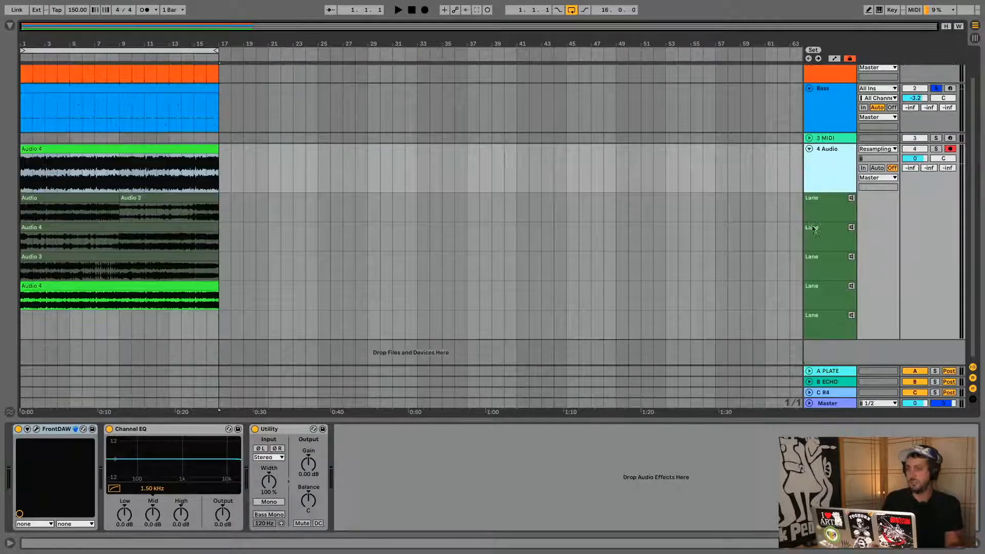
pyautogui.rightClick(832, 358)
pyautogui.click(870, 363)
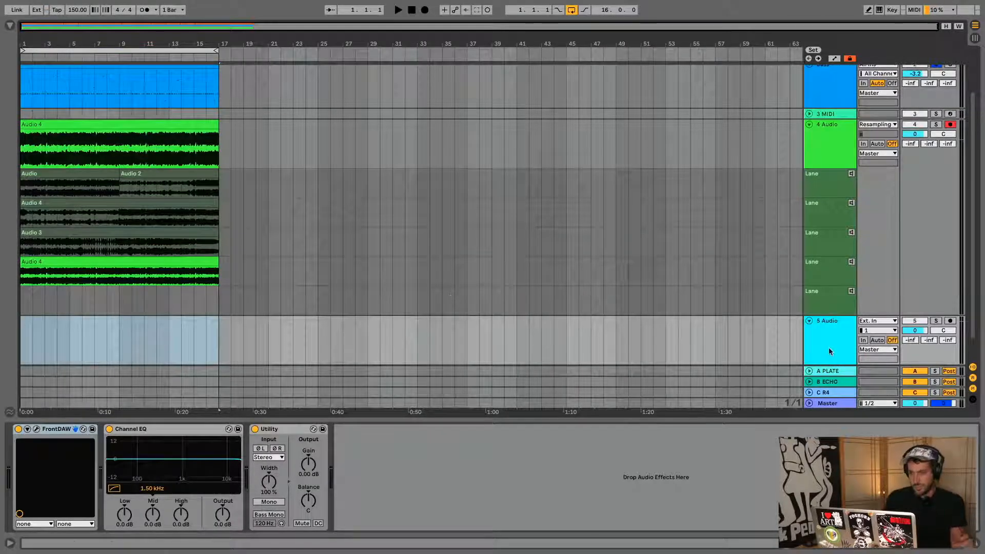
# Step: Select the 16-bar take in the fourth take lane of 4 Audio
pyautogui.click(83, 135)
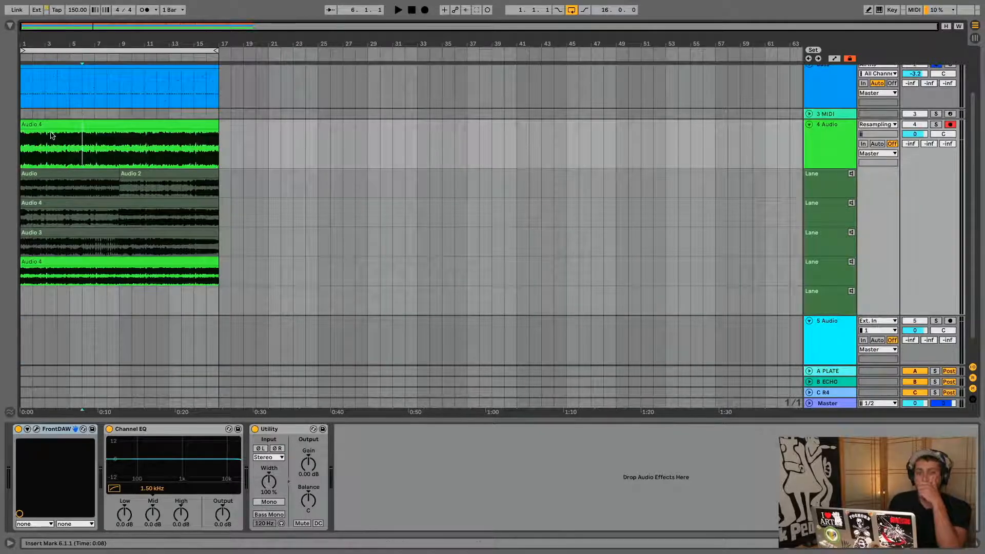
pyautogui.click(837, 245)
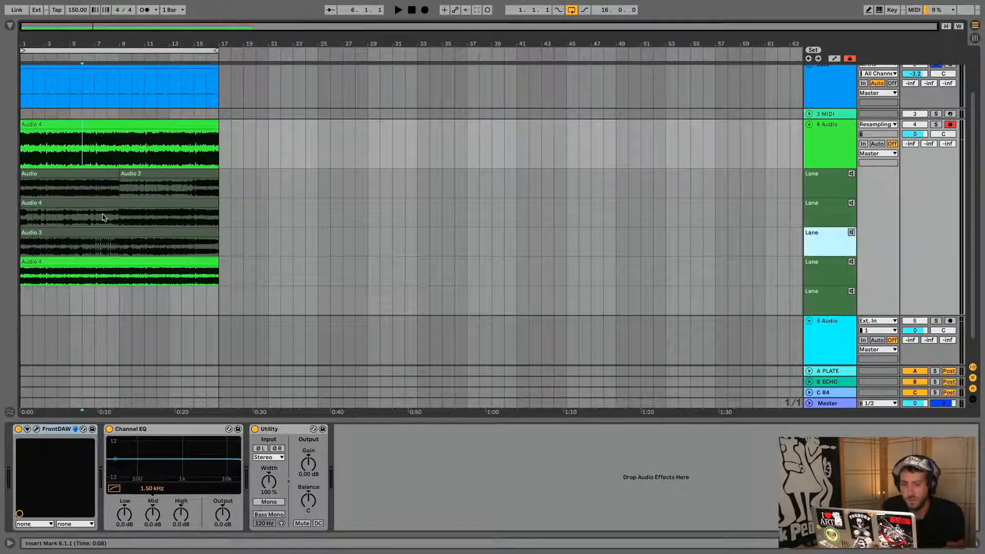
pyautogui.click(50, 264)
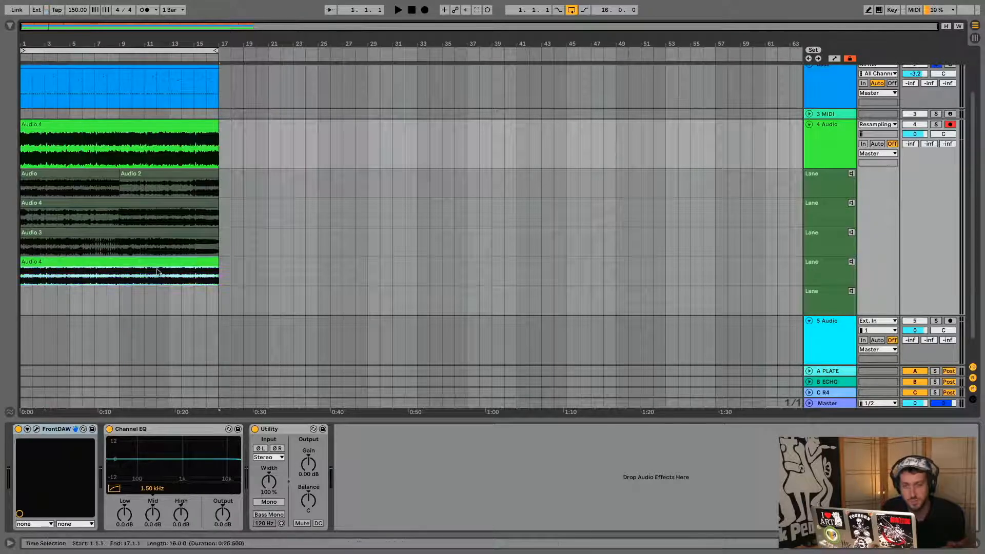
pyautogui.scroll(-1, 237, 182)
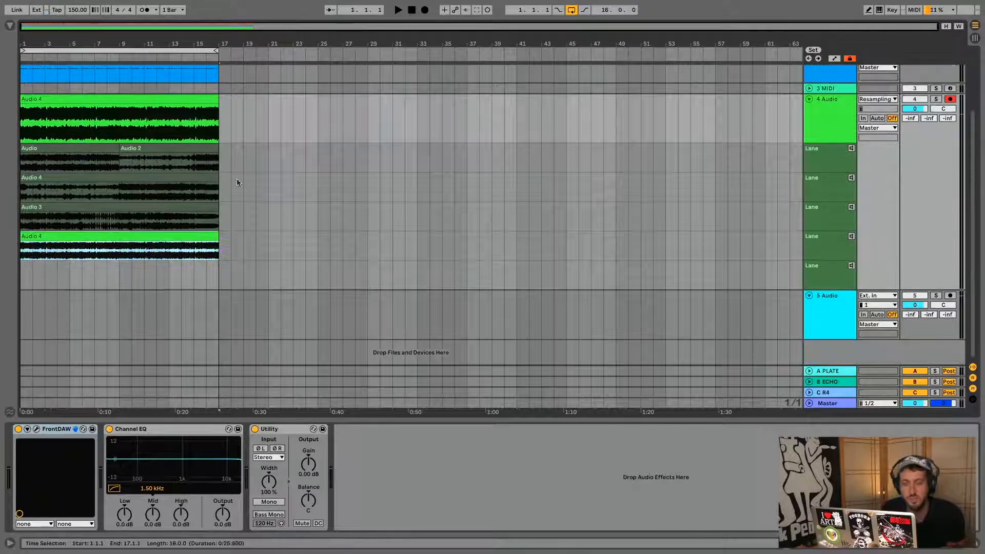
# Step: Solo Bass and 4 Audio and audition the fourth and third take lanes of 4 Audio during playback
pyautogui.click(28, 207)
pyautogui.click(852, 237)
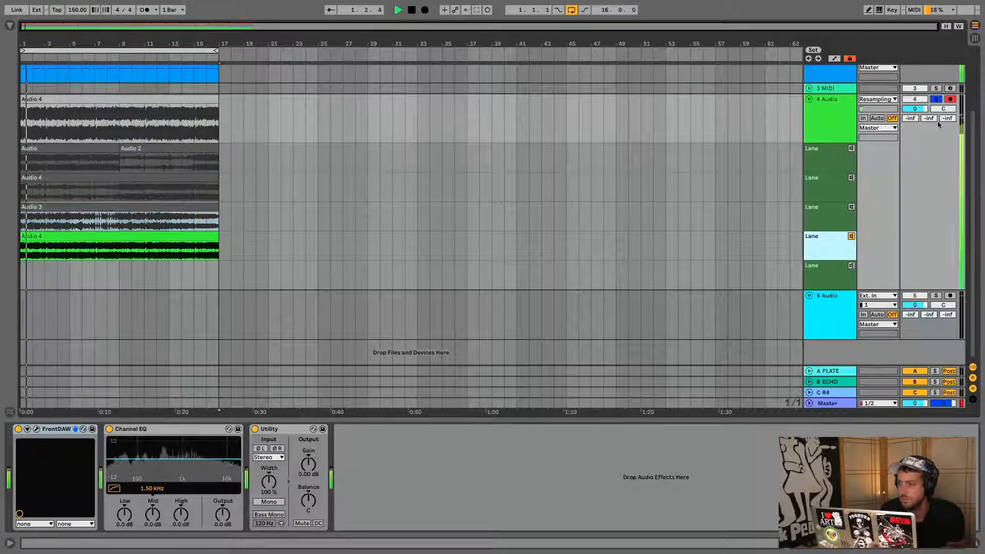
pyautogui.scroll(3, 517, 235)
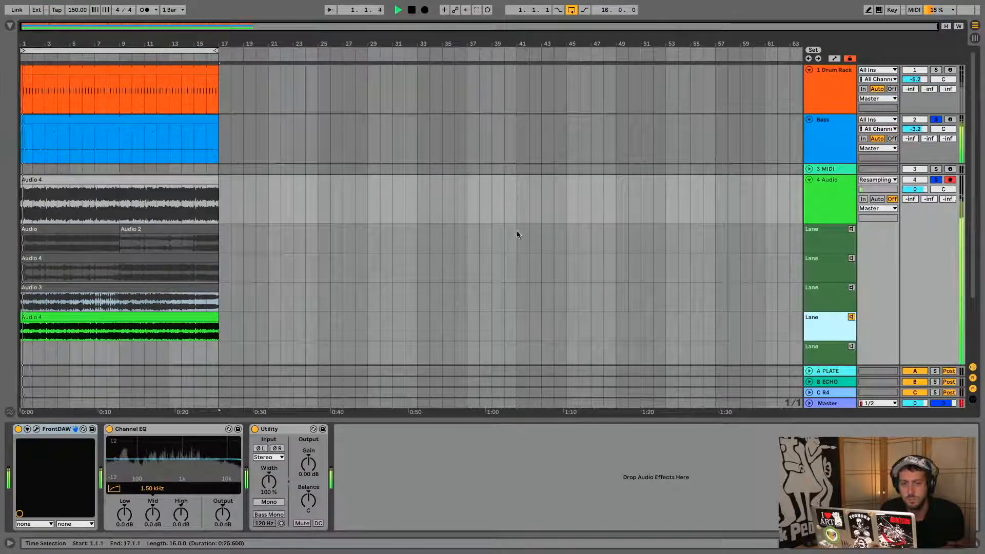
pyautogui.click(851, 288)
pyautogui.scroll(-3, 853, 290)
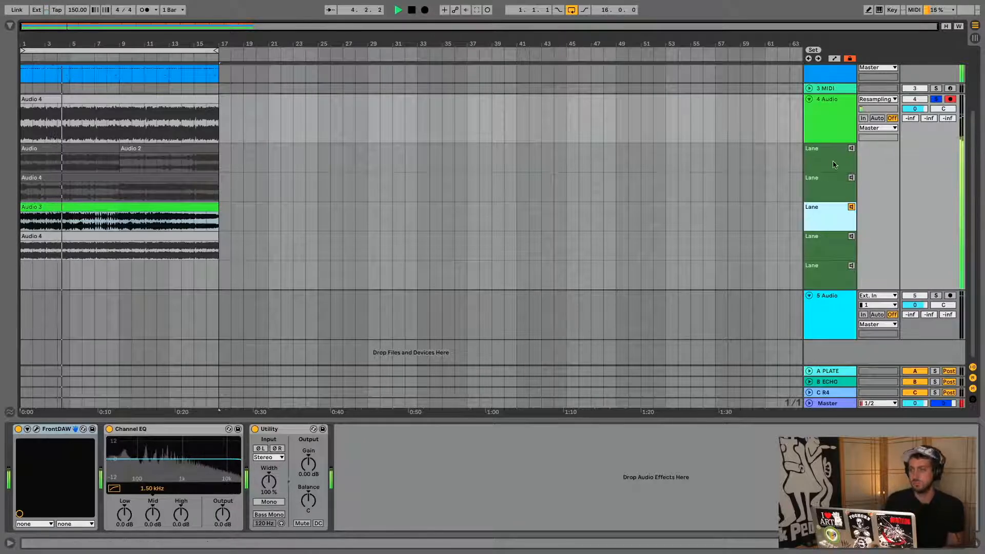
# Step: Audition the second take lane of 4 Audio and the first one, restarting playback from bar 1 to compare them
pyautogui.click(851, 177)
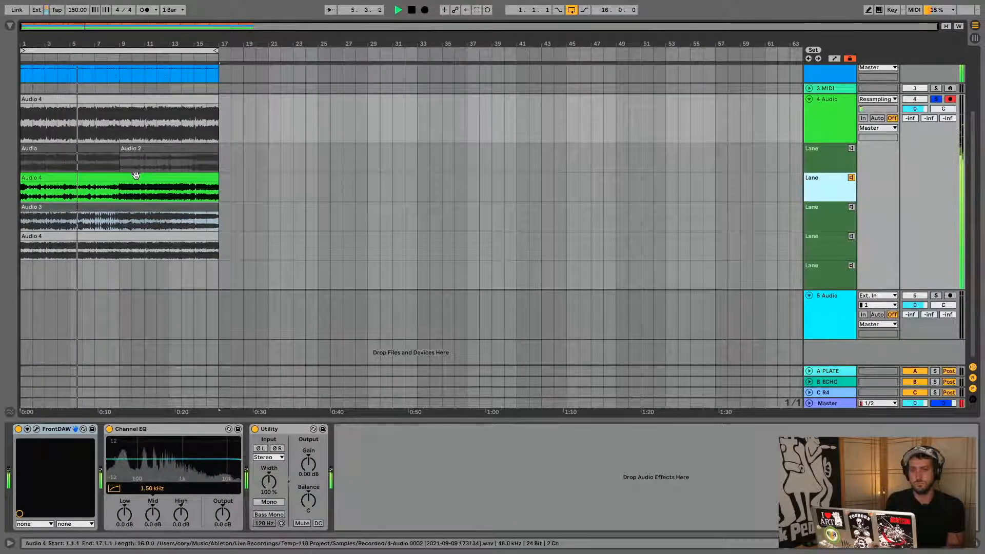
pyautogui.click(43, 178)
pyautogui.click(33, 148)
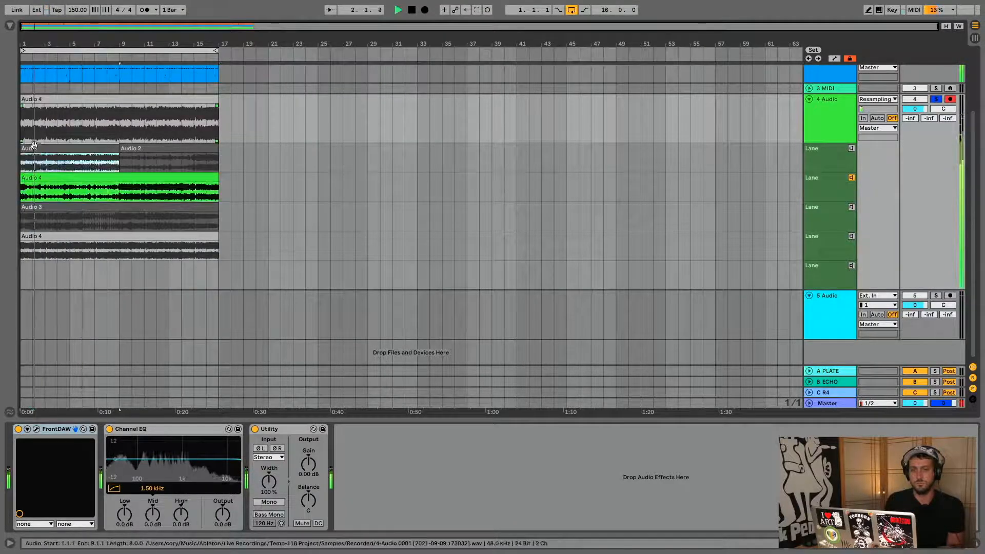
pyautogui.press('space')
pyautogui.press('space')
pyautogui.click(851, 149)
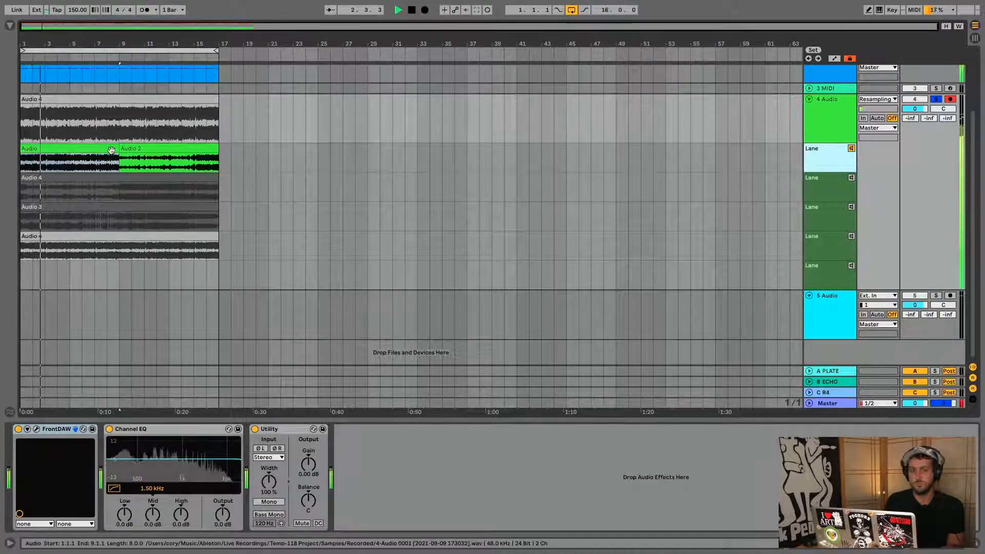
pyautogui.press('space')
pyautogui.press('space')
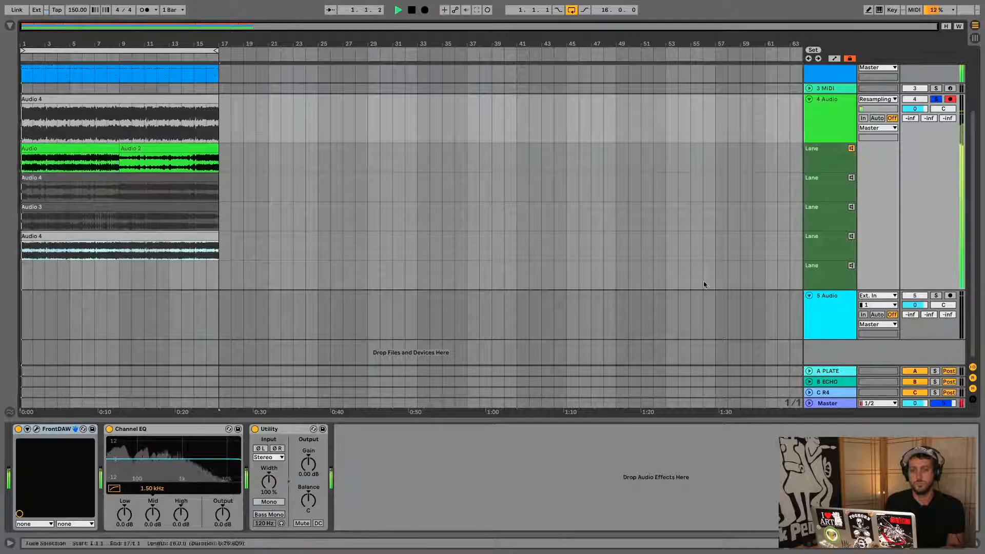
# Step: Audition the fourth take lane of 4 Audio and compare its 16-bar take with the one in the third lane
pyautogui.click(855, 266)
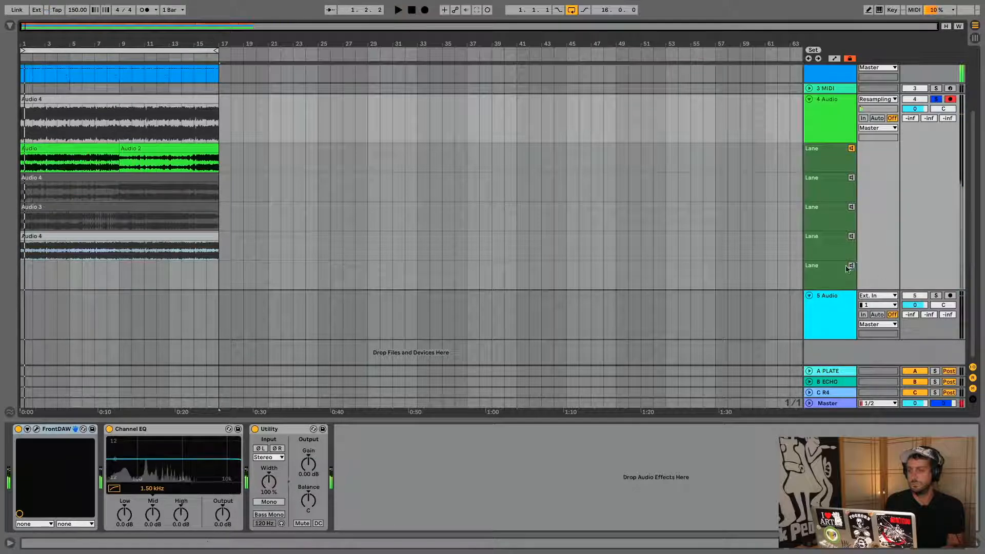
pyautogui.click(852, 236)
pyautogui.press('space')
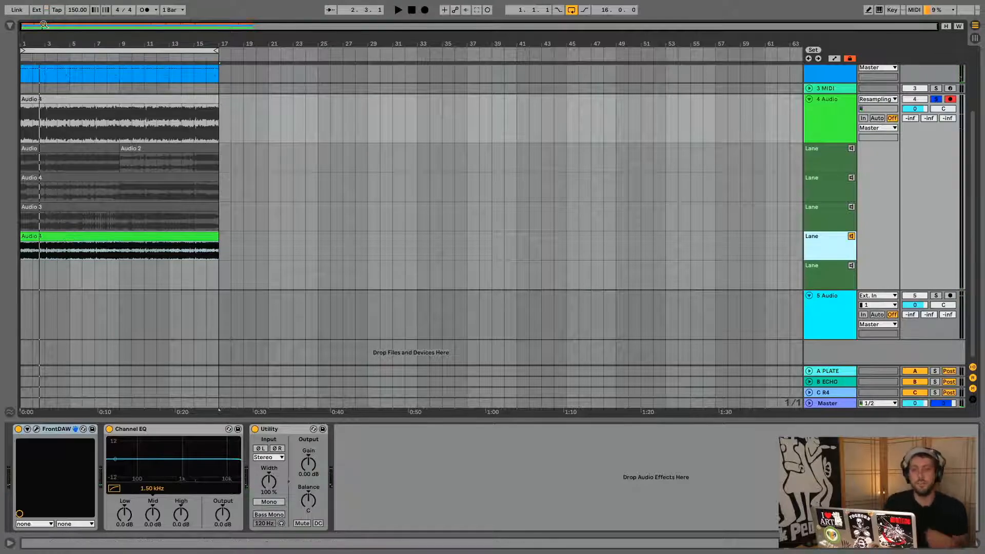
pyautogui.press('z')
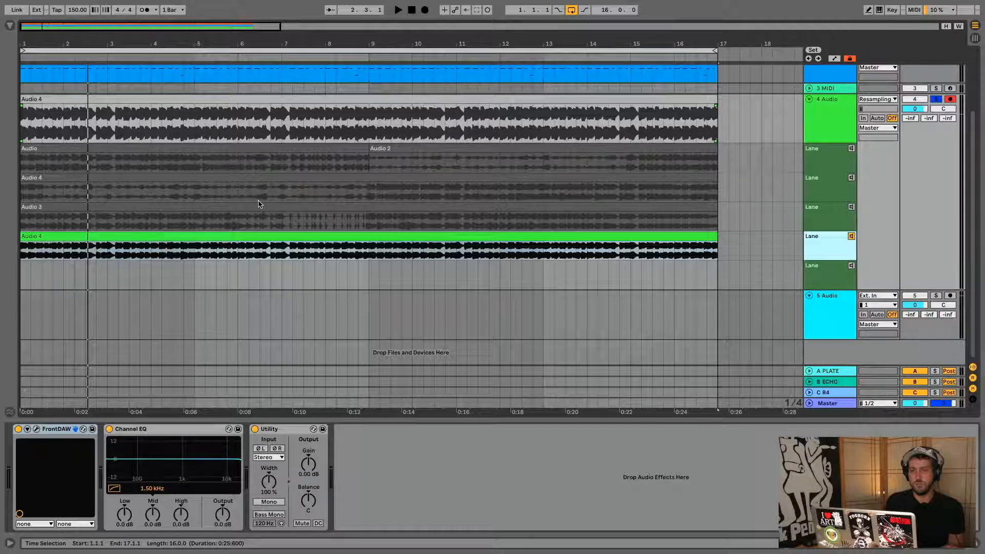
pyautogui.click(282, 226)
pyautogui.press('space')
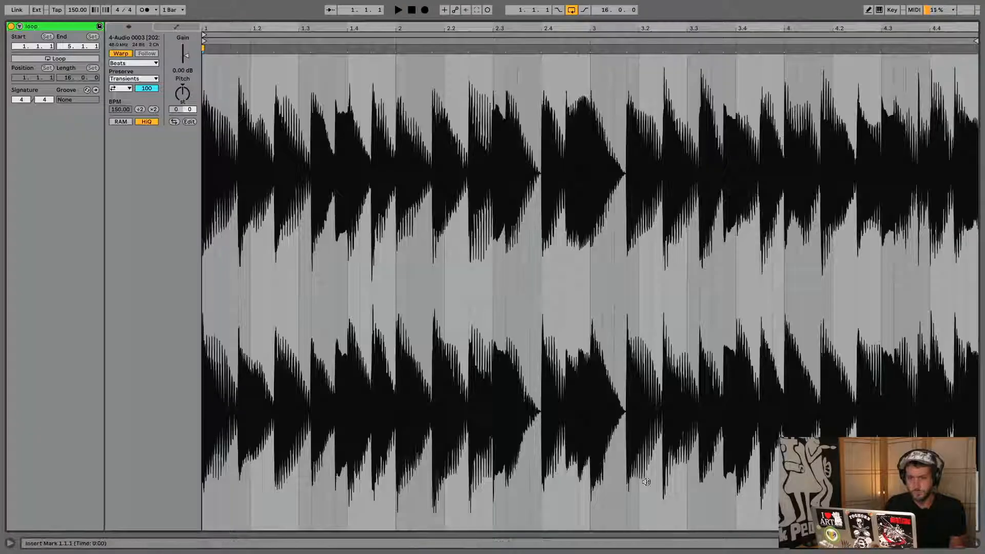
# Step: Crop the sample of the four-bar clip named loop and turn on its clip looping
pyautogui.rightClick(302, 65)
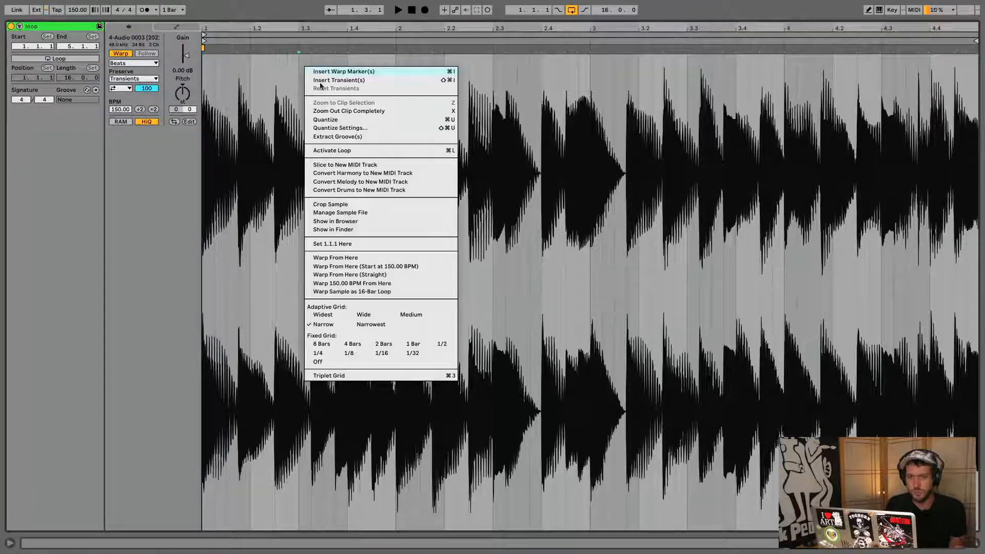
pyautogui.click(346, 205)
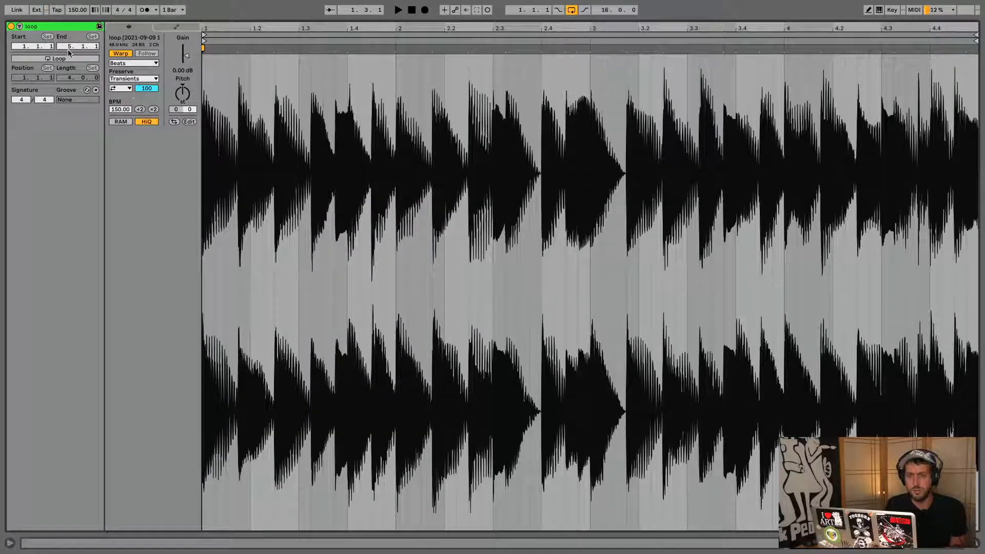
pyautogui.click(69, 58)
pyautogui.moveTo(369, 21); pyautogui.dragTo(374, 332)
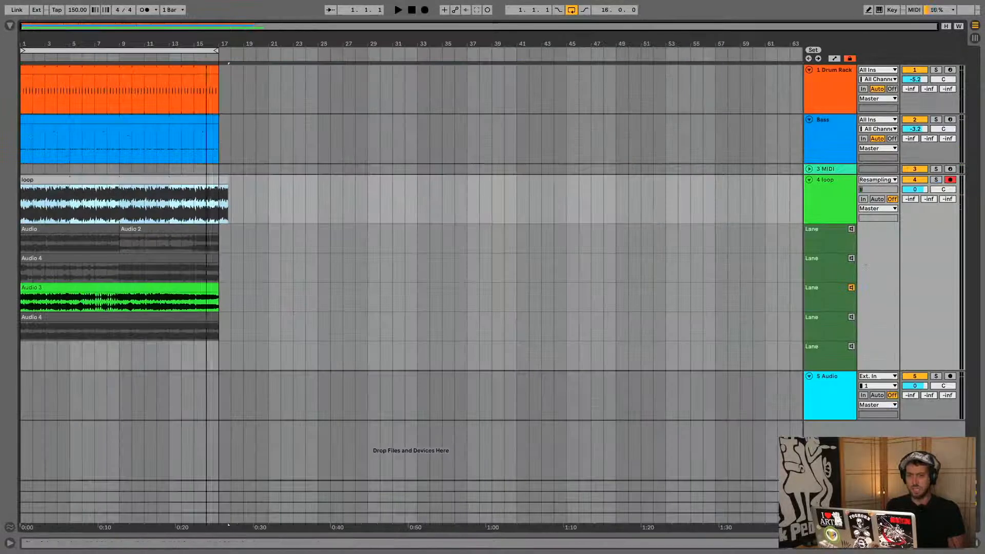
# Step: Stop auditioning the third take lane, extend the loop clip to 55.4.1, and play it with the Bass track muted
pyautogui.click(851, 288)
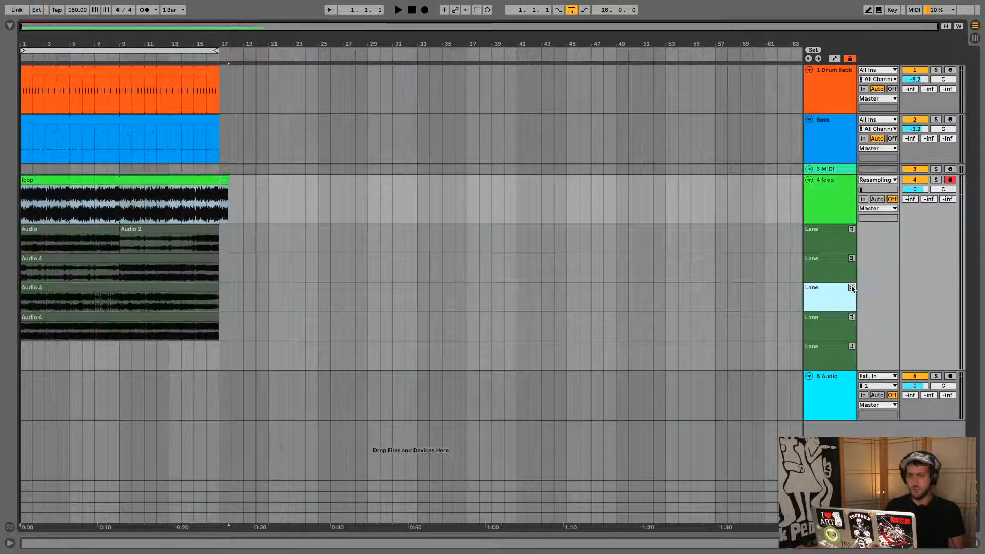
pyautogui.moveTo(228, 181); pyautogui.dragTo(689, 180)
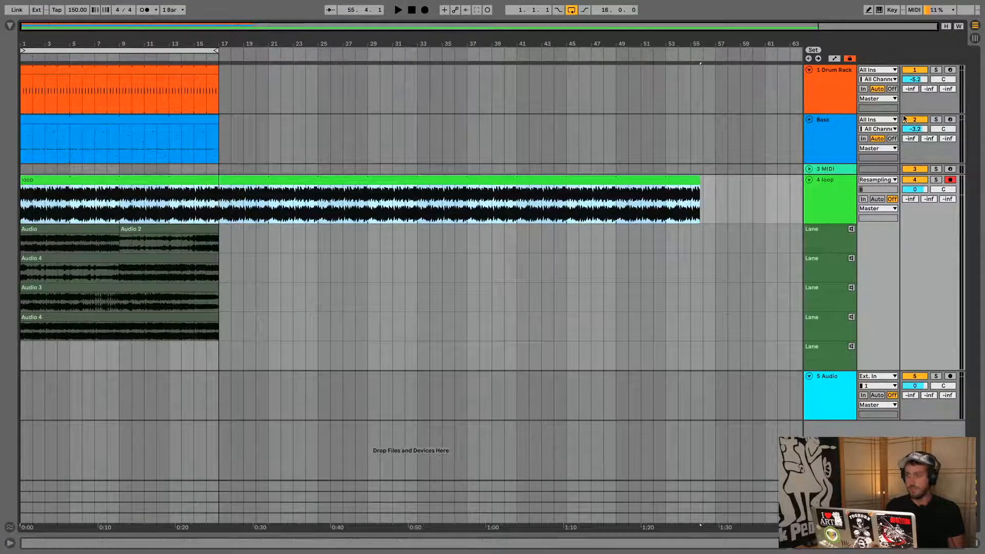
pyautogui.press('space')
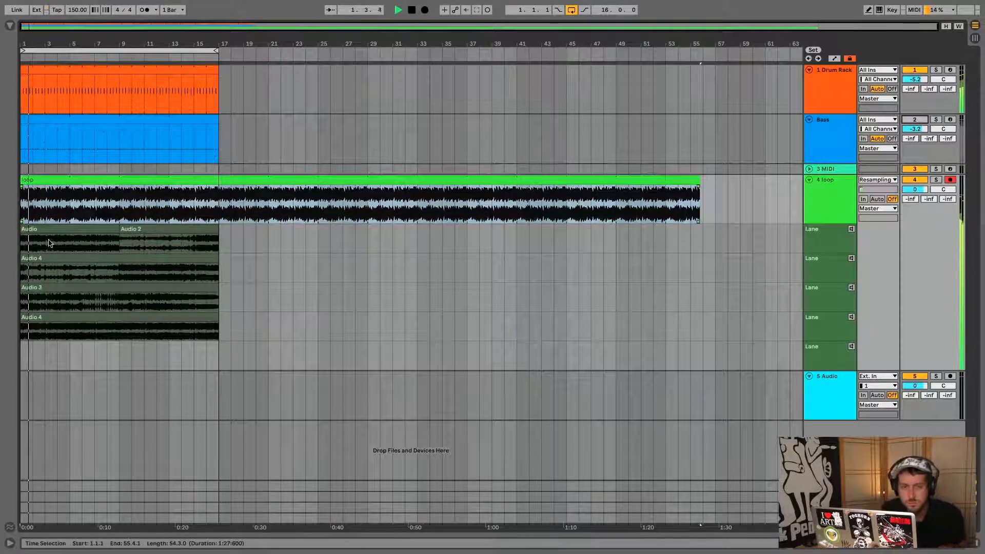
pyautogui.press('space')
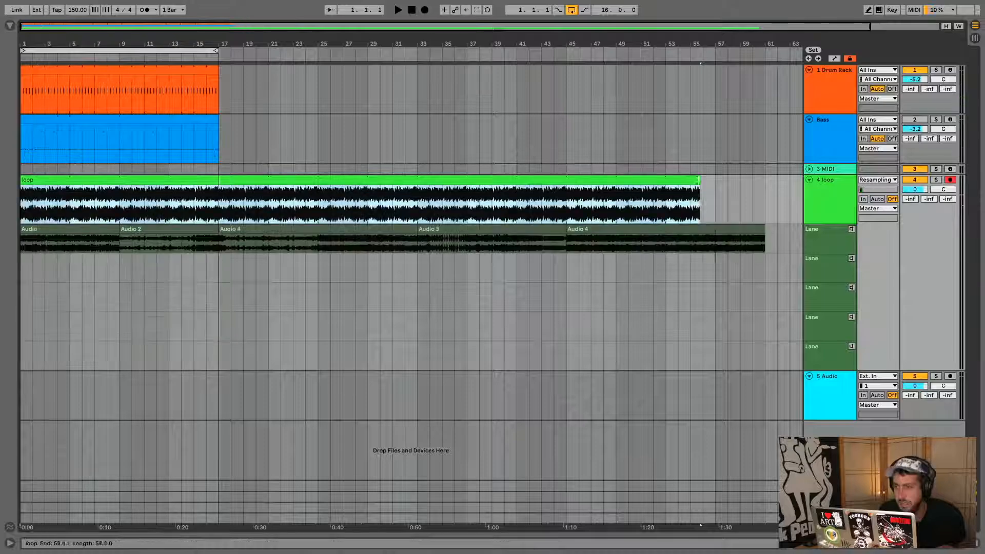
# Step: Extend the loop clip on 4 loop to bar 61 and play the opening bars with the drums
pyautogui.moveTo(700, 181); pyautogui.dragTo(766, 181)
pyautogui.press('space')
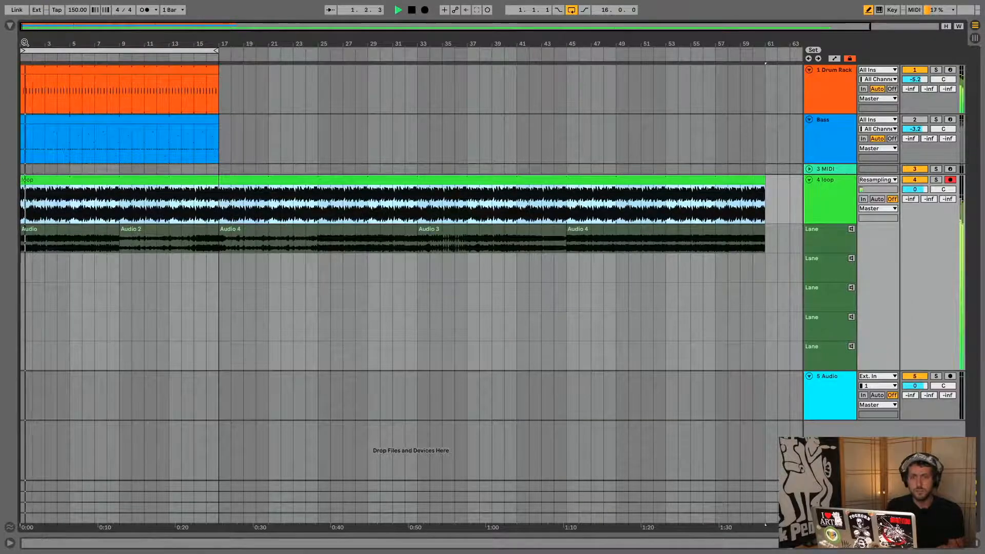
pyautogui.moveTo(25, 43); pyautogui.dragTo(75, 87)
pyautogui.press('b')
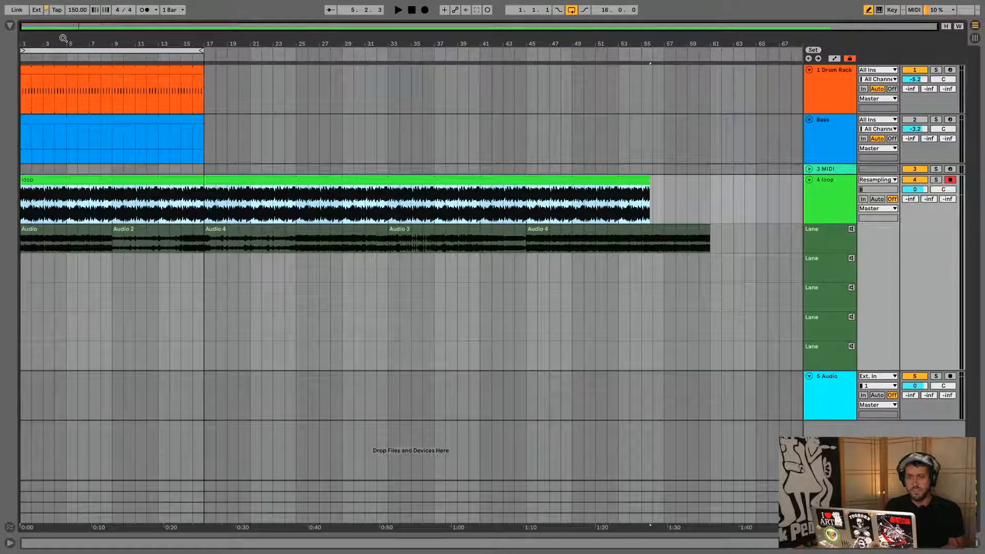
# Step: Play the first four bars and undo the Audio take segment comped in just before bar 3
pyautogui.moveTo(63, 41); pyautogui.dragTo(63, 108)
pyautogui.press('space')
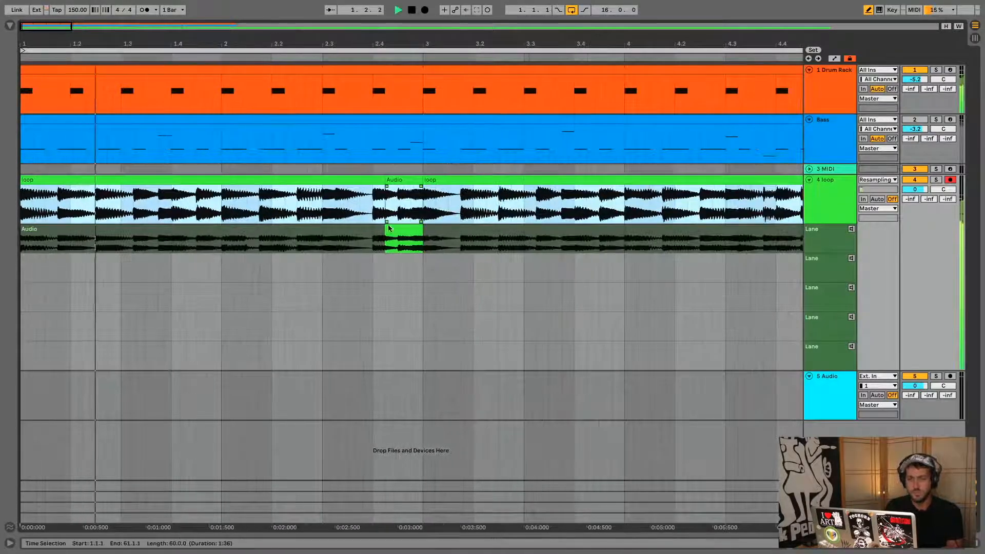
pyautogui.press('super+z')
pyautogui.doubleClick(464, 27)
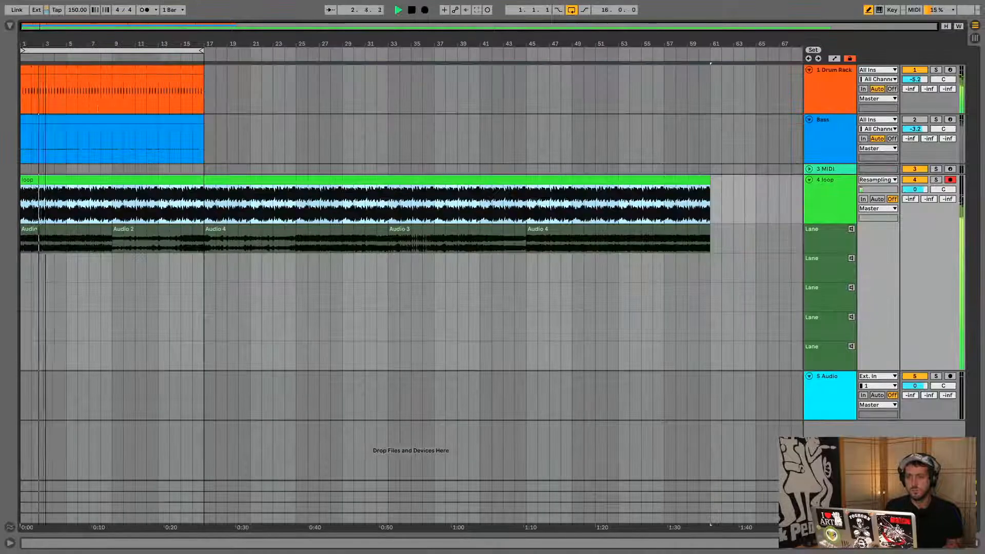
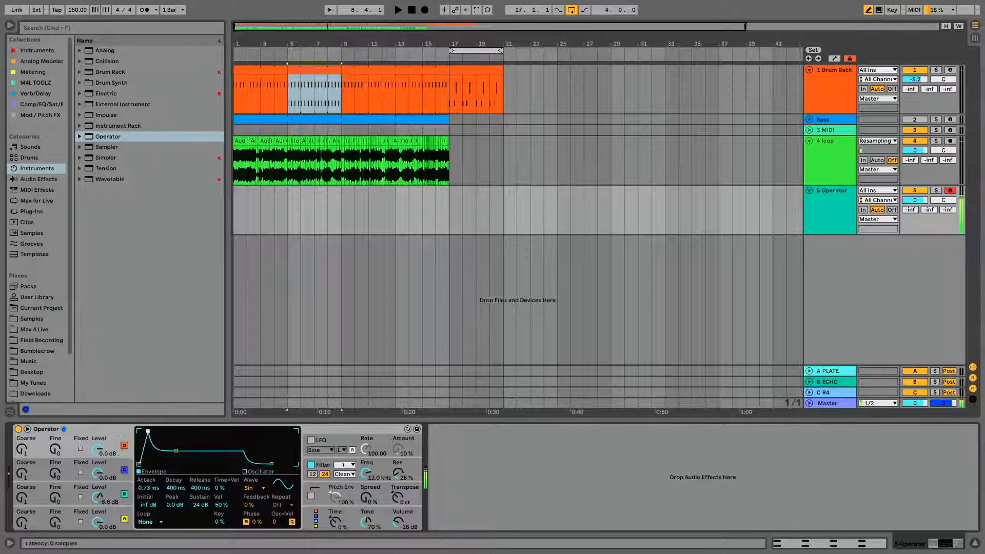
# Step: Shorten Operator's oscillator envelope attack to 0.00 ms and set the coarse tuning of oscillators D and C to 0.5
pyautogui.click(103, 463)
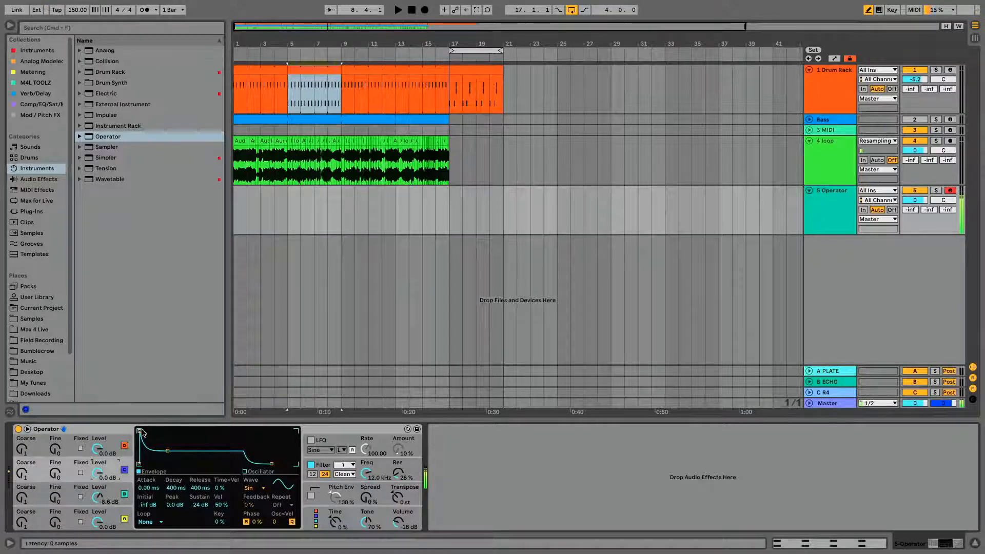
pyautogui.click(98, 497)
pyautogui.moveTo(147, 435)
pyautogui.mouseDown()
pyautogui.moveTo(182, 444)
pyautogui.moveTo(172, 452)
pyautogui.moveTo(139, 432)
pyautogui.mouseUp()
pyautogui.click(84, 462)
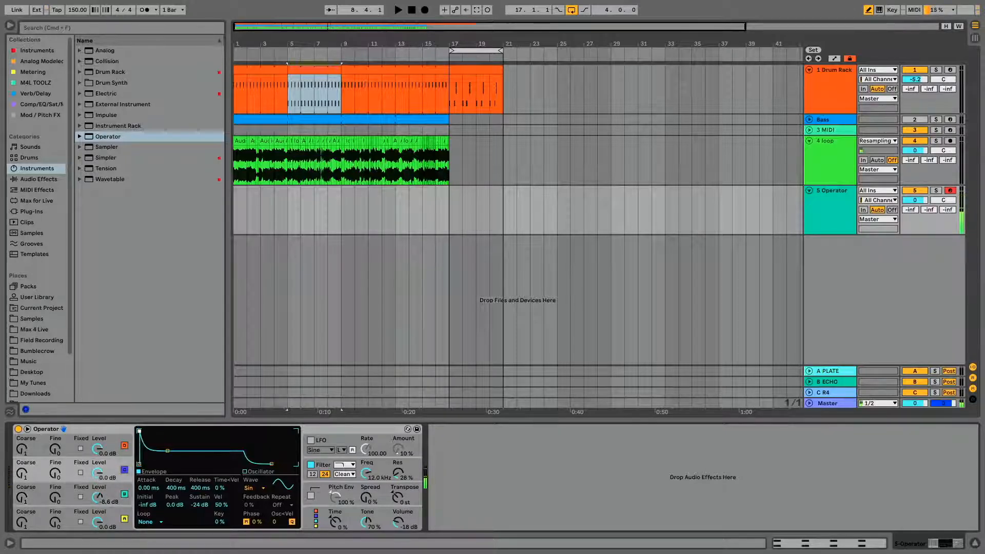
pyautogui.click(76, 438)
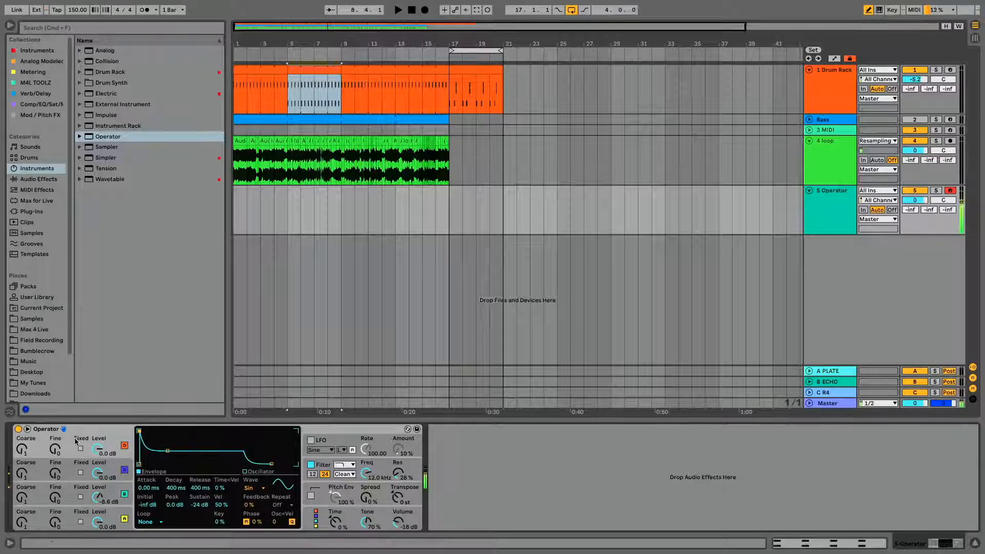
pyautogui.moveTo(22, 448); pyautogui.dragTo(21, 480)
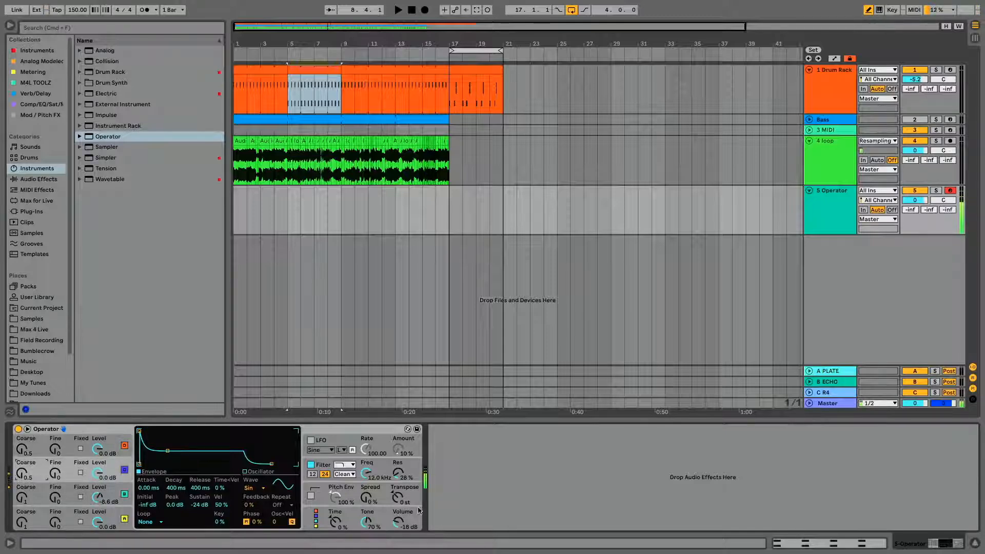
# Step: Switch Operator to a branched algorithm and give oscillator C's envelope a -8.3 dB initial level, 51.7 ms decay and 0.0 dB sustain
pyautogui.click(321, 516)
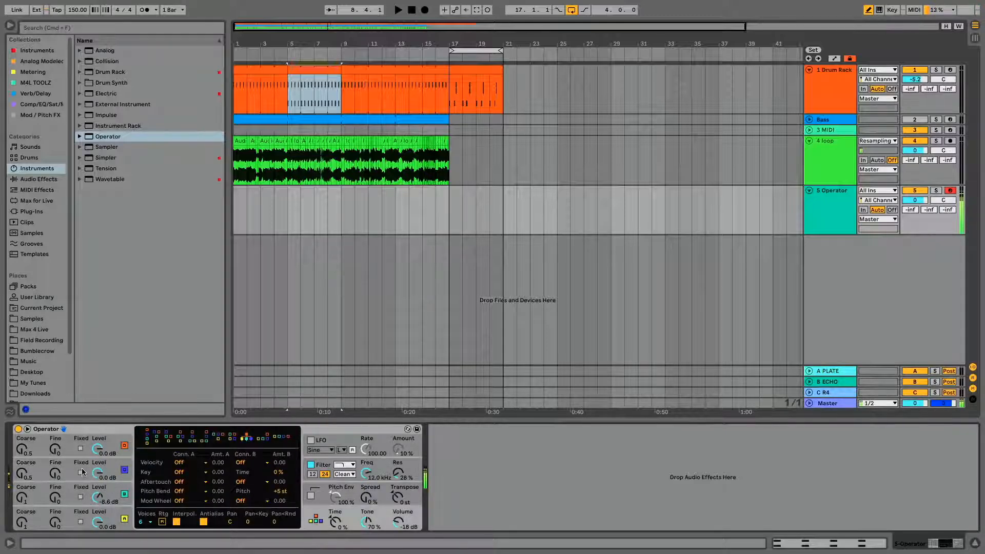
pyautogui.click(131, 467)
pyautogui.moveTo(139, 464); pyautogui.dragTo(158, 431)
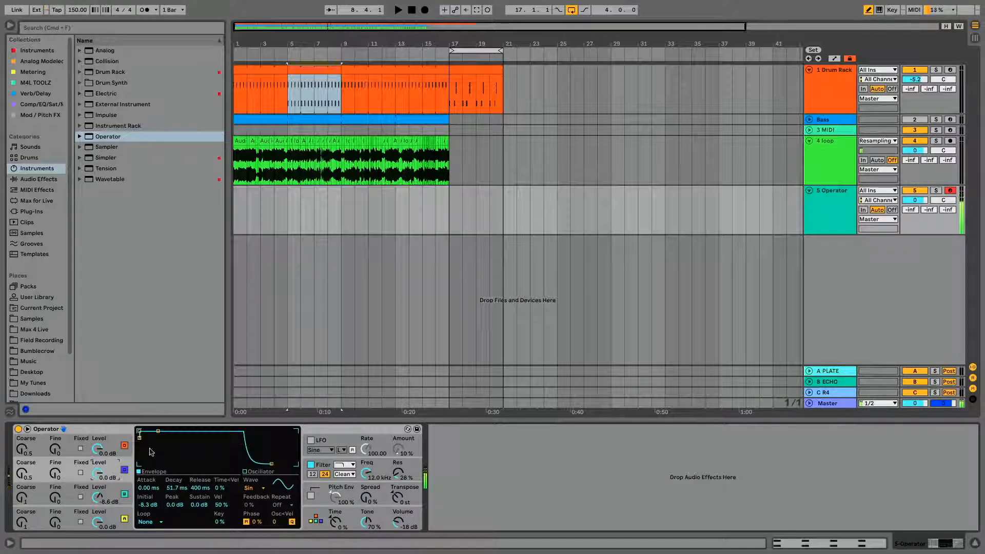
# Step: Set oscillator B's envelope to 311 ms decay and 0.0 dB sustain, and raise its level to 0.0 dB
pyautogui.click(109, 493)
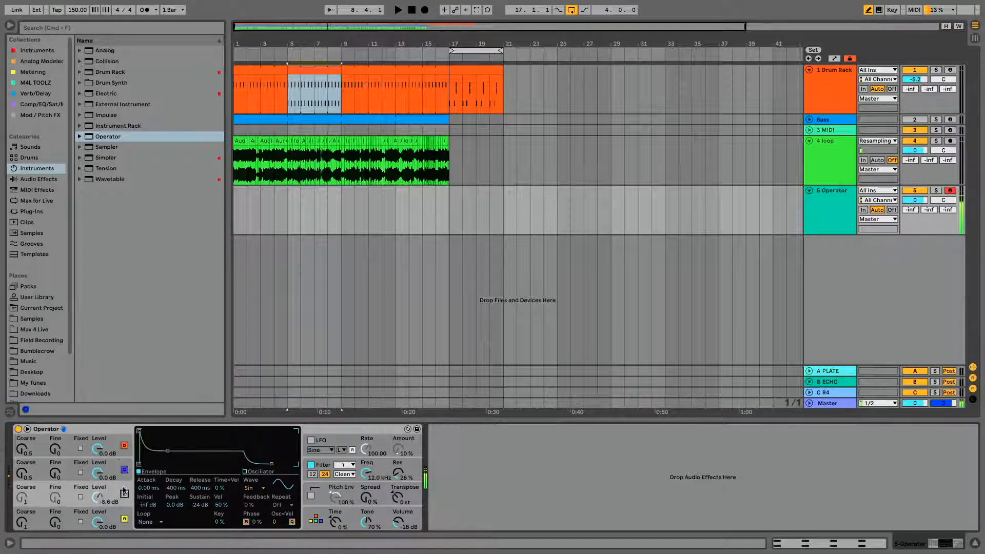
pyautogui.moveTo(166, 452); pyautogui.dragTo(166, 431)
pyautogui.moveTo(99, 503); pyautogui.dragTo(100, 480)
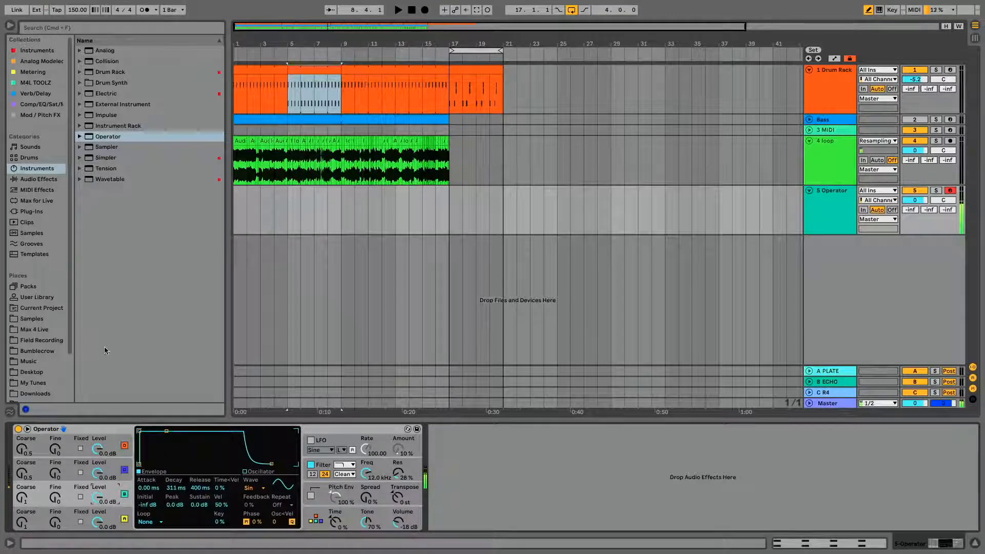
# Step: Turn off oscillators C and D and set Operator to the fully stacked serial algorithm
pyautogui.click(124, 470)
pyautogui.click(124, 446)
pyautogui.click(328, 529)
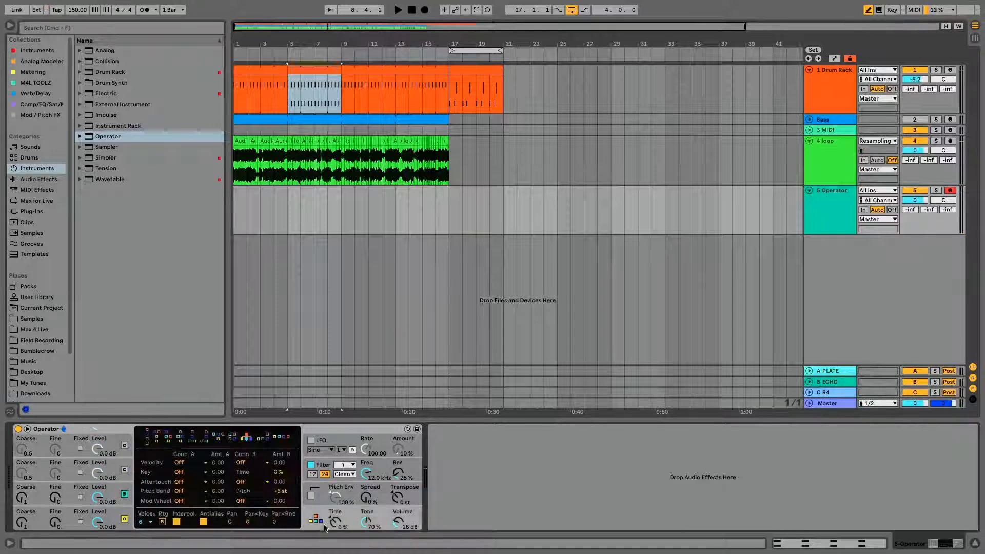
pyautogui.click(147, 434)
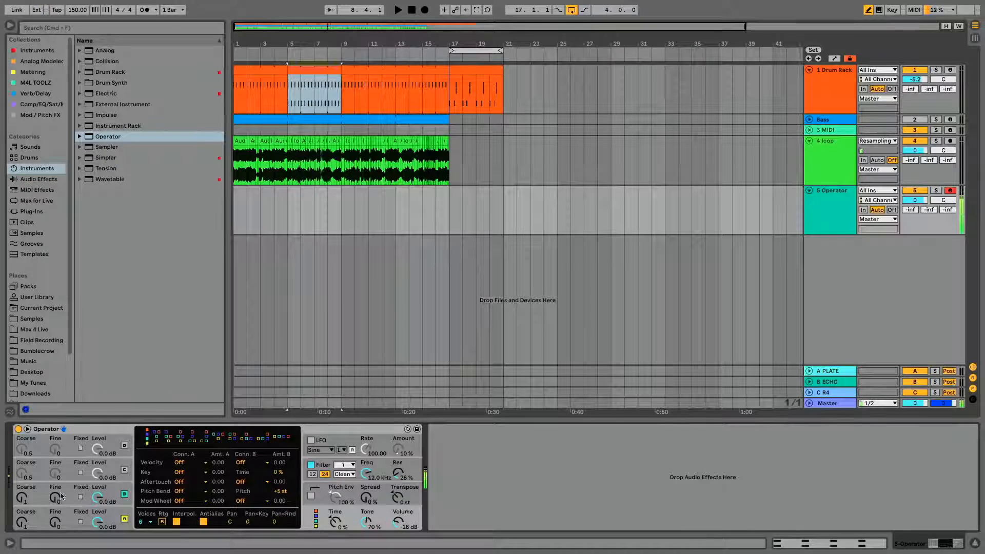
# Step: Set oscillator B's coarse tuning to 2, raise its fine tuning slightly, and bring up oscillator A's envelope
pyautogui.click(24, 498)
pyautogui.moveTo(54, 502); pyautogui.dragTo(54, 494)
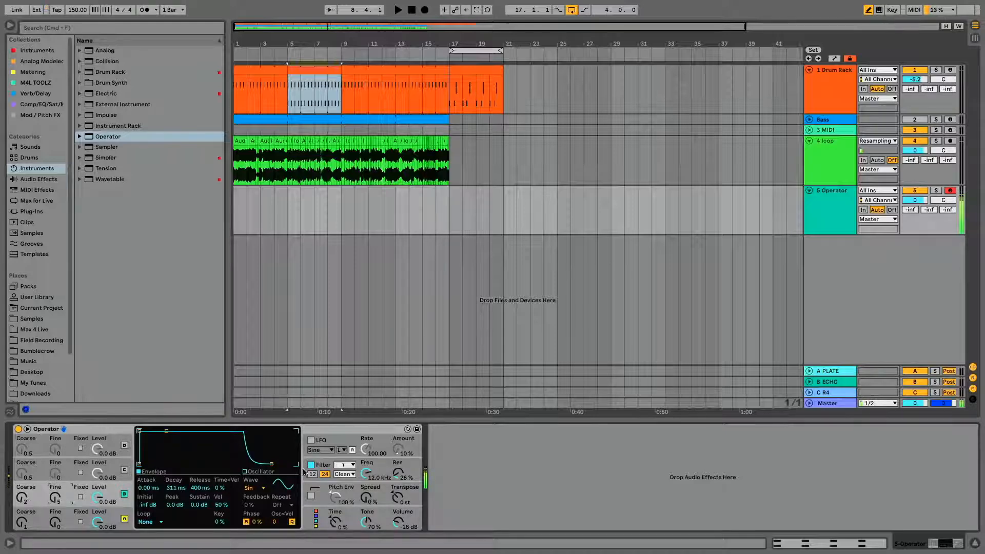
pyautogui.click(319, 464)
pyautogui.click(117, 512)
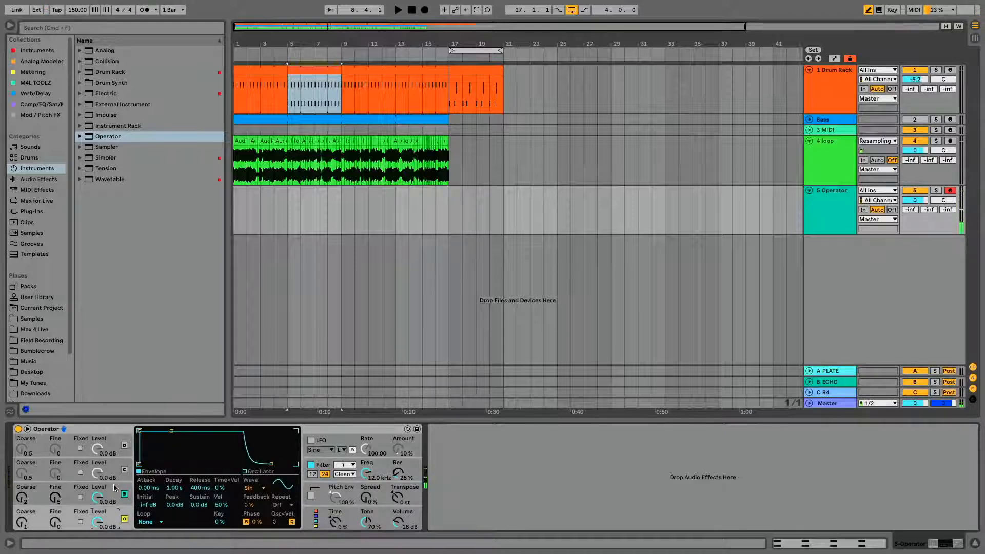
# Step: Load the Sq4 waveform into oscillator A and erase its upper harmonics
pyautogui.click(114, 487)
pyautogui.click(110, 513)
pyautogui.click(249, 488)
pyautogui.click(260, 401)
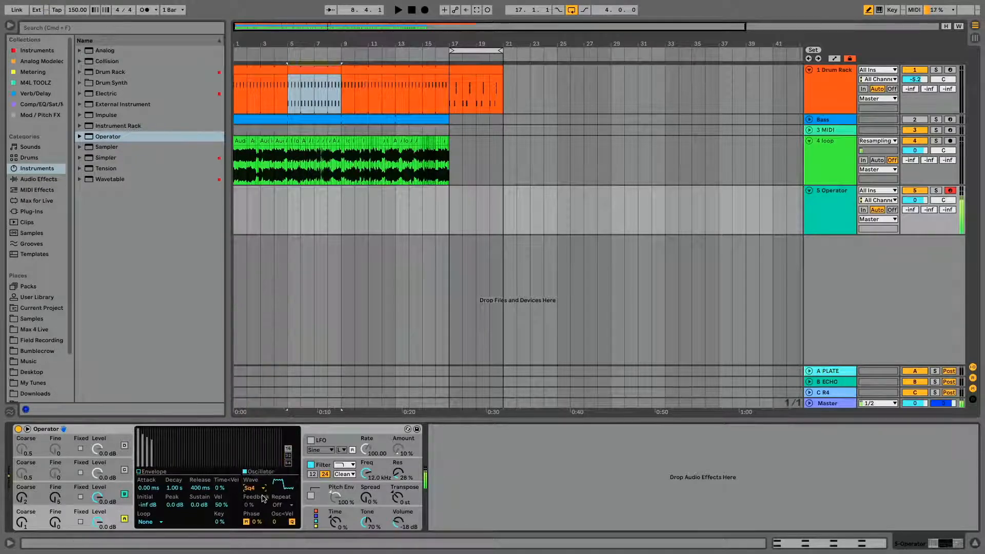
pyautogui.moveTo(254, 448)
pyautogui.mouseDown()
pyautogui.moveTo(253, 429)
pyautogui.moveTo(250, 469)
pyautogui.mouseUp()
pyautogui.moveTo(166, 465)
pyautogui.mouseDown()
pyautogui.moveTo(169, 425)
pyautogui.moveTo(170, 491)
pyautogui.moveTo(165, 428)
pyautogui.moveTo(164, 477)
pyautogui.moveTo(141, 477)
pyautogui.mouseUp()
# Step: Redraw oscillator B's harmonics, keeping only the fundamental and one strong partial at about the 16th harmonic
pyautogui.moveTo(164, 442); pyautogui.dragTo(167, 438)
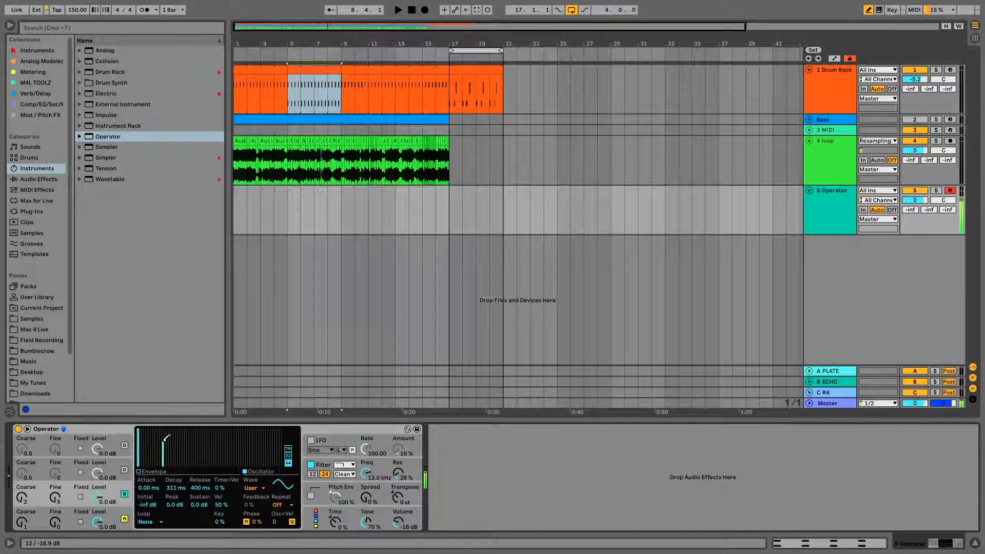
pyautogui.click(224, 439)
pyautogui.click(153, 446)
pyautogui.click(151, 447)
pyautogui.click(147, 450)
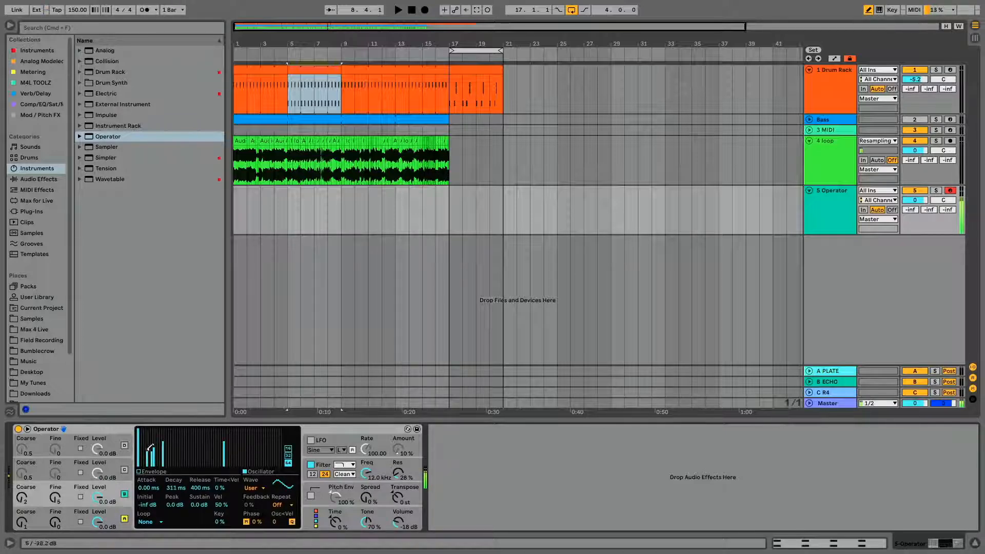
pyautogui.click(194, 442)
pyautogui.moveTo(194, 442)
pyautogui.mouseDown()
pyautogui.moveTo(261, 479)
pyautogui.moveTo(144, 488)
pyautogui.mouseUp()
pyautogui.click(172, 435)
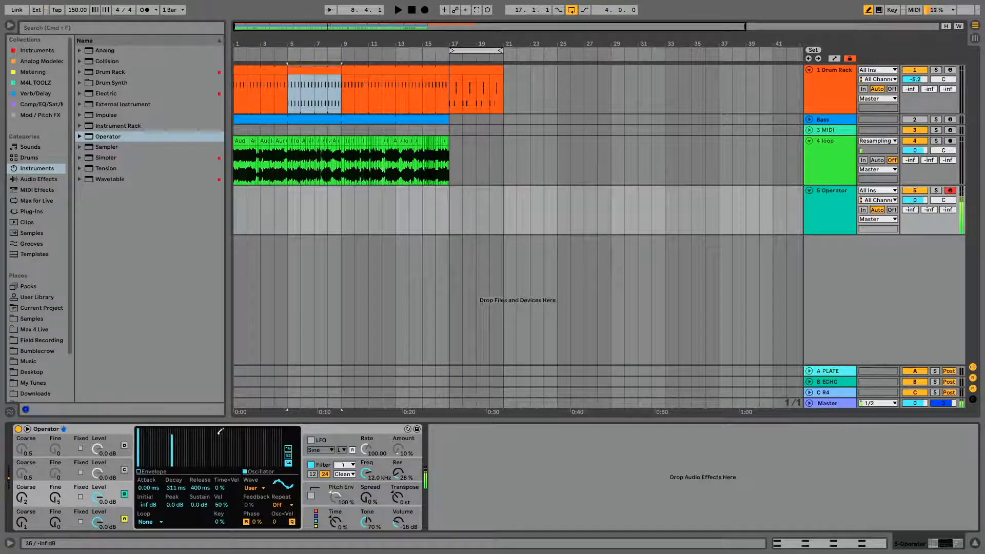
# Step: Try adding further upper harmonics to oscillator B's waveform, then undo those changes
pyautogui.click(220, 436)
pyautogui.click(185, 460)
pyautogui.moveTo(155, 454)
pyautogui.mouseDown()
pyautogui.moveTo(161, 475)
pyautogui.moveTo(220, 484)
pyautogui.moveTo(150, 484)
pyautogui.mouseUp()
pyautogui.press('super+z')
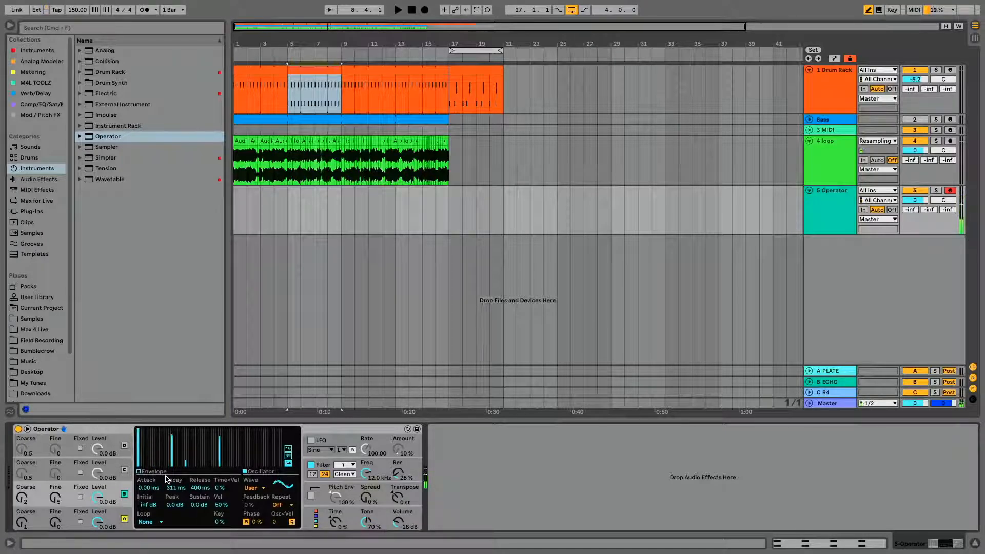
pyautogui.press('super+z')
pyautogui.press('super+z')
# Step: Set oscillator B's envelope to 502 ms decay and -inf dB sustain, and oscillator A's to 6.97 s decay and -inf dB sustain
pyautogui.click(146, 472)
pyautogui.moveTo(167, 432); pyautogui.dragTo(171, 465)
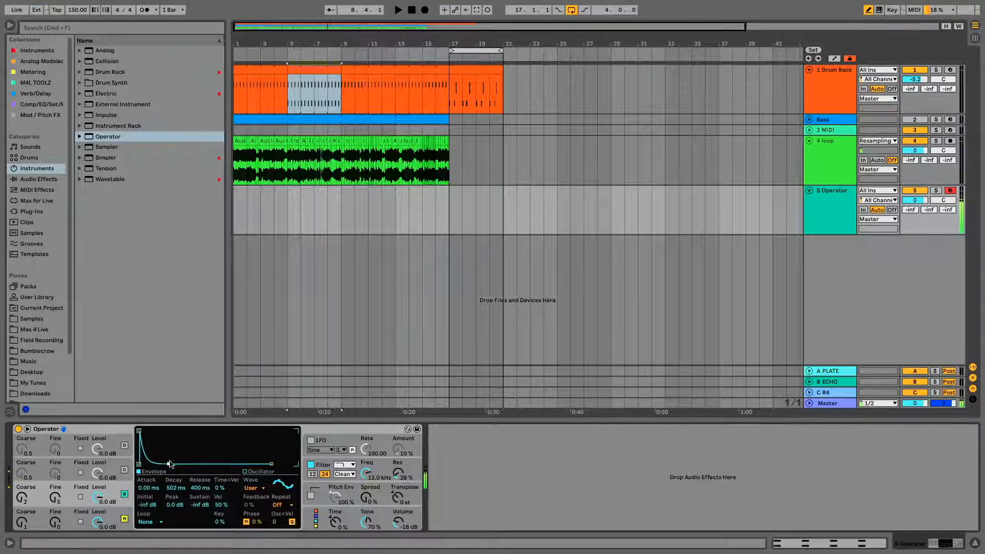
pyautogui.click(117, 516)
pyautogui.moveTo(172, 432); pyautogui.dragTo(182, 465)
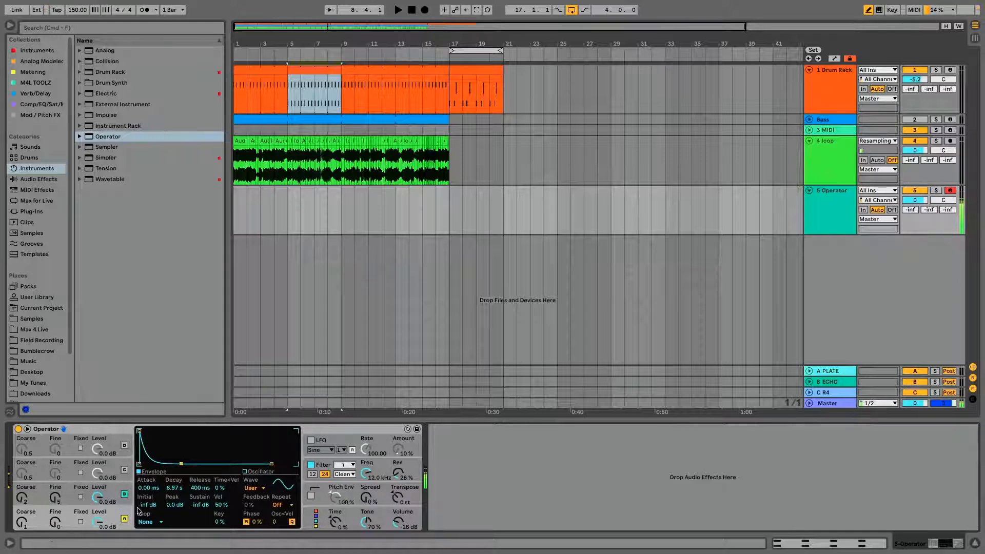
pyautogui.moveTo(41, 496)
pyautogui.mouseDown()
pyautogui.moveTo(41, 509)
pyautogui.moveTo(26, 487)
pyautogui.mouseUp()
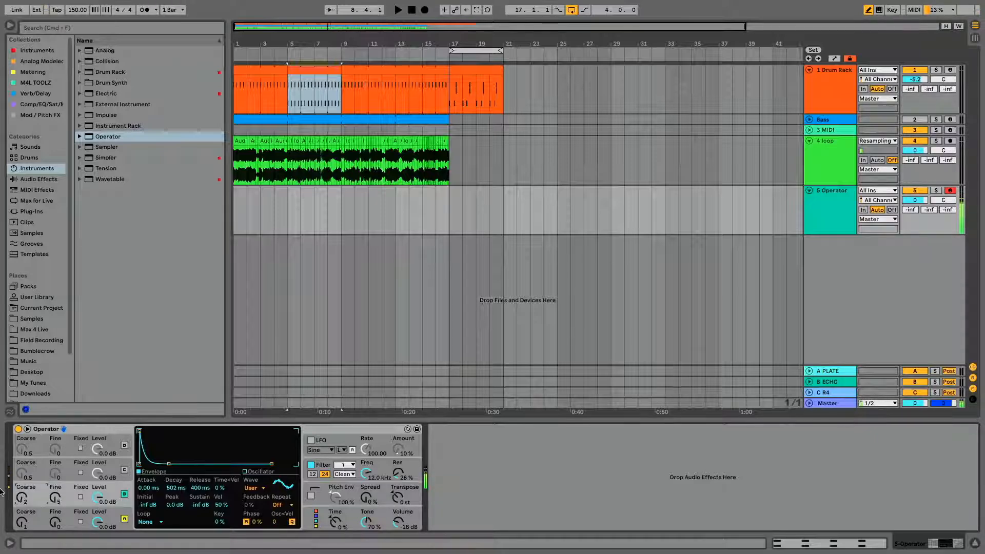
# Step: Set oscillator A's envelope to 5.49 s decay and 0.0 dB sustain, and reshape oscillator B's envelope
pyautogui.click(116, 516)
pyautogui.moveTo(180, 464); pyautogui.dragTo(180, 431)
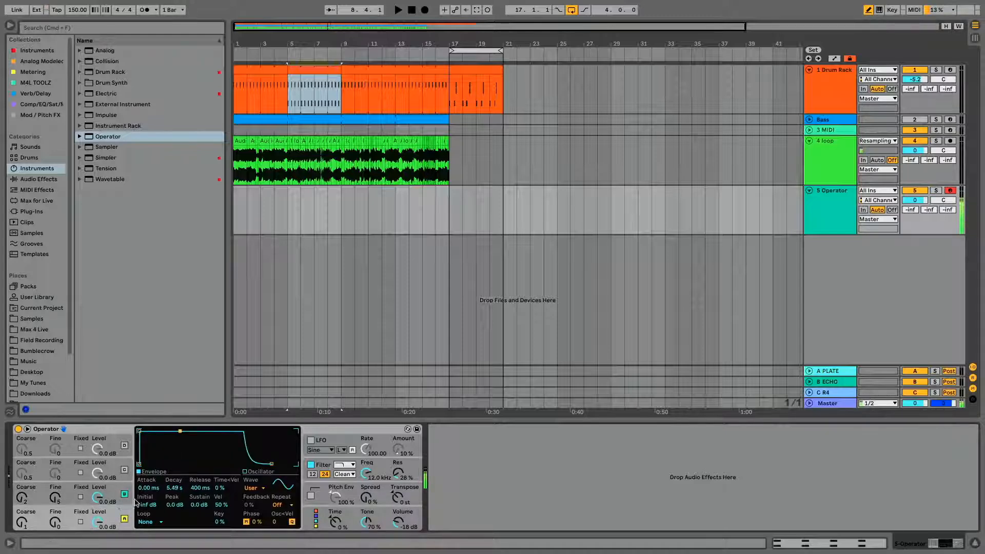
pyautogui.click(102, 488)
pyautogui.moveTo(169, 464); pyautogui.dragTo(149, 439)
# Step: Enable the pitch envelope with +6 st initial and 146 ms decay, using 73% Spread and a 61.7 ms glide
pyautogui.click(311, 496)
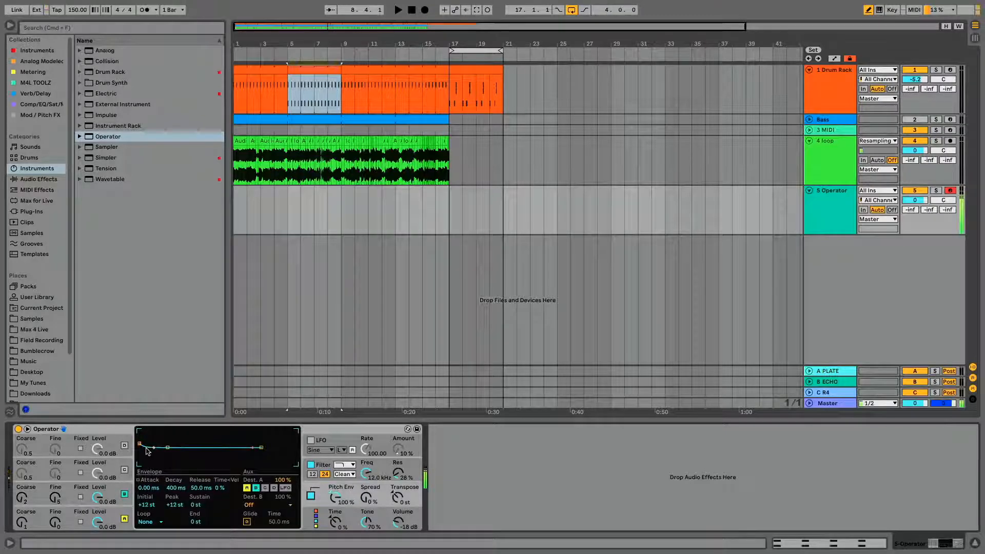
pyautogui.moveTo(371, 497); pyautogui.dragTo(371, 486)
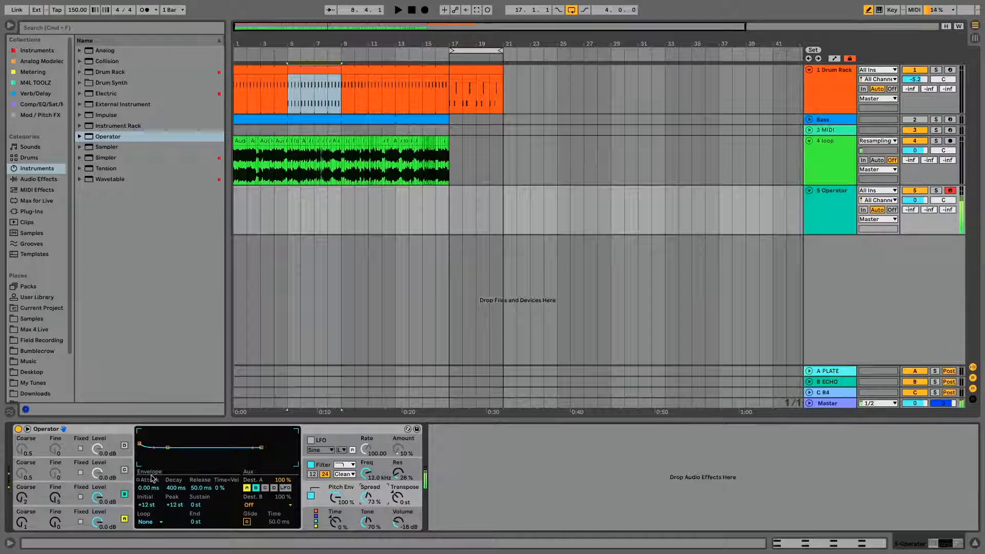
pyautogui.moveTo(160, 505); pyautogui.dragTo(175, 491)
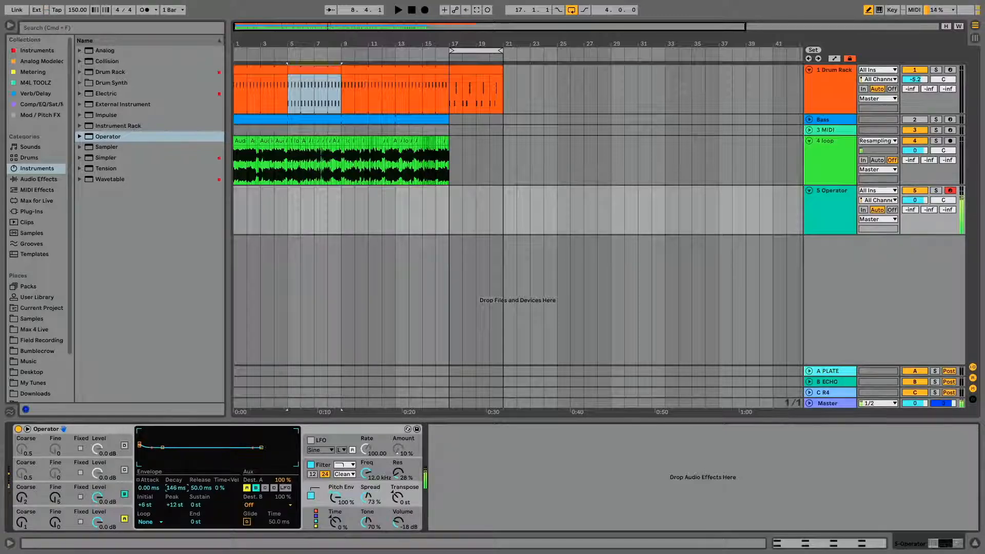
pyautogui.click(246, 521)
pyautogui.moveTo(279, 522); pyautogui.dragTo(279, 520)
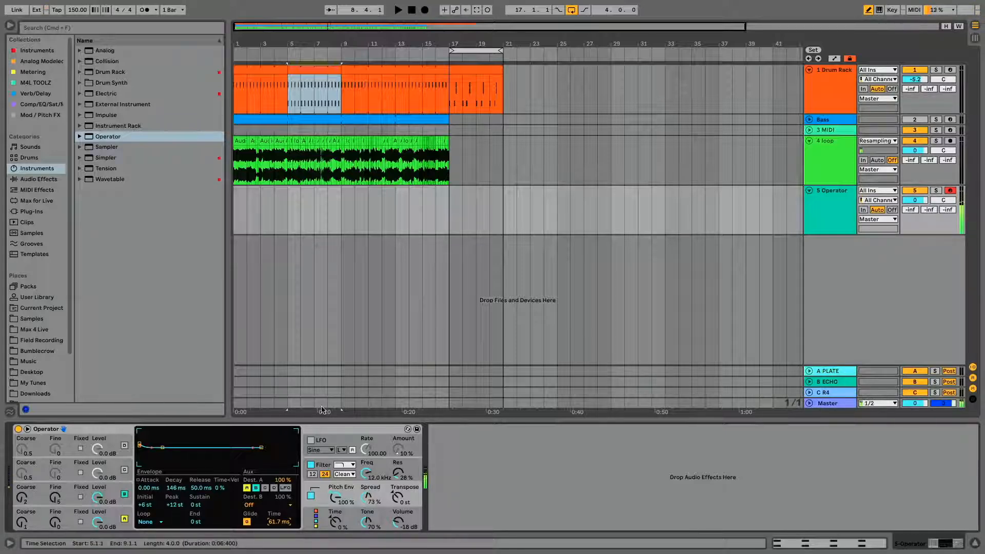
# Step: Turn on the LFO at 2.3% amount with Shaper Drive as its second destination, and adjust its velocity response and envelope
pyautogui.click(312, 440)
pyautogui.click(312, 441)
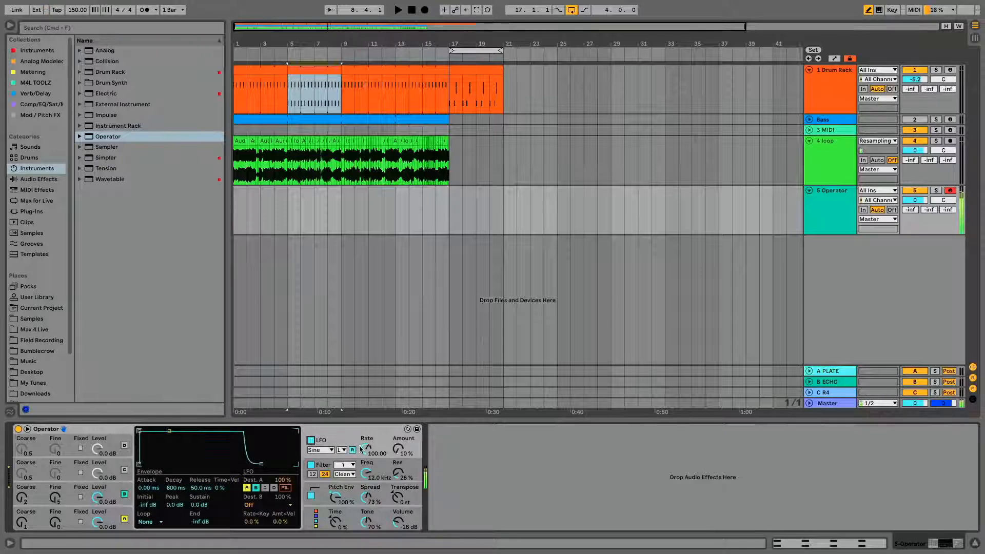
pyautogui.moveTo(398, 449); pyautogui.dragTo(398, 464)
pyautogui.click(265, 506)
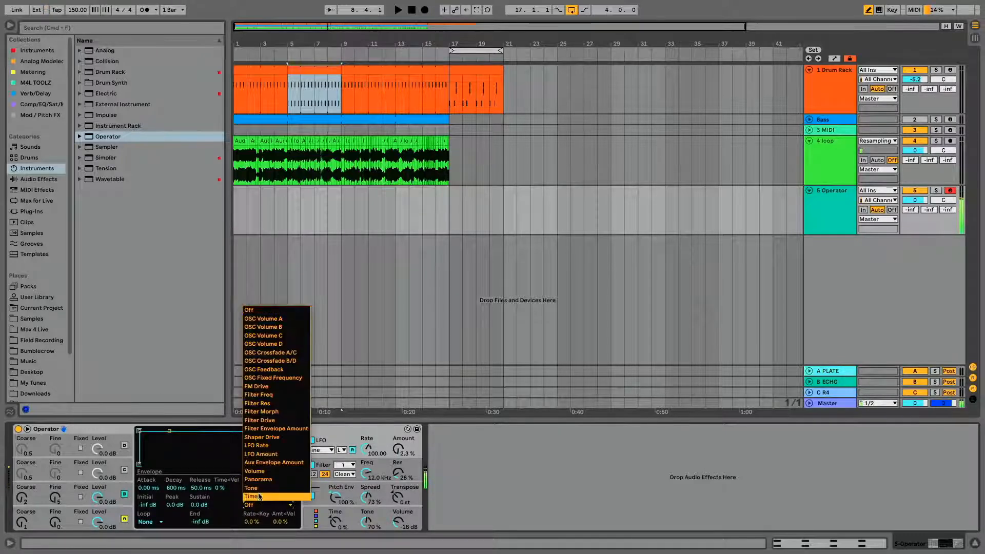
pyautogui.click(262, 437)
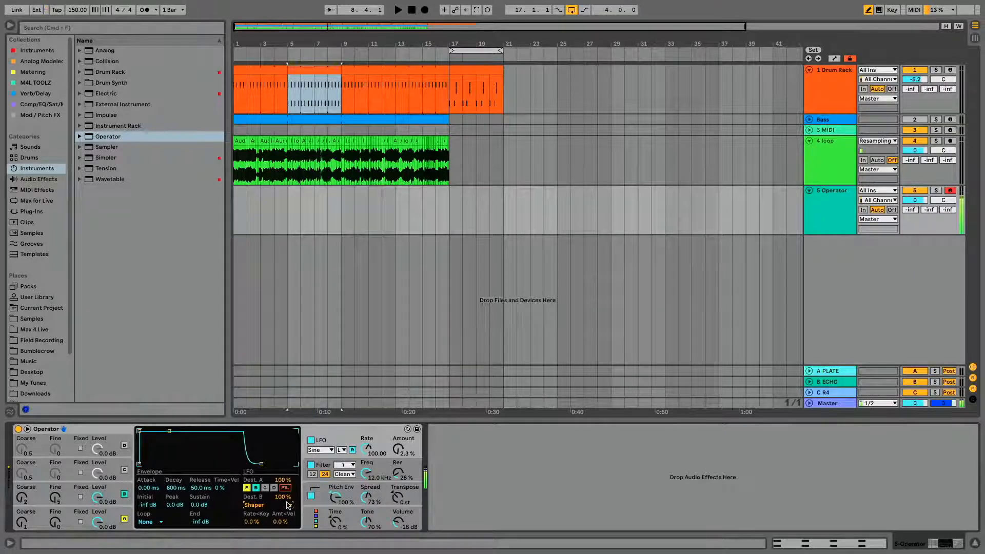
pyautogui.moveTo(286, 522)
pyautogui.mouseDown()
pyautogui.moveTo(285, 510)
pyautogui.moveTo(276, 527)
pyautogui.mouseUp()
pyautogui.moveTo(139, 431); pyautogui.dragTo(154, 434)
# Step: Set Operator's filter to the 12 dB slope and lower its cutoff frequency to 3.62 kHz
pyautogui.click(325, 473)
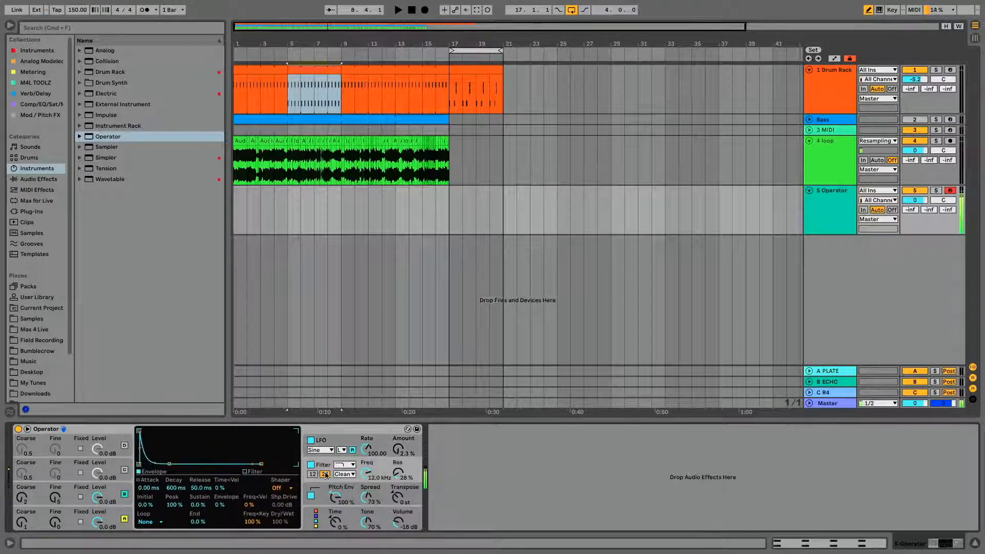
pyautogui.click(315, 475)
pyautogui.moveTo(365, 475); pyautogui.dragTo(365, 485)
# Step: Set the Operator track's send to the A PLATE return to -12.5 dB while checking Operator's volume
pyautogui.moveTo(910, 210); pyautogui.dragTo(909, 169)
pyautogui.moveTo(909, 214); pyautogui.dragTo(908, 224)
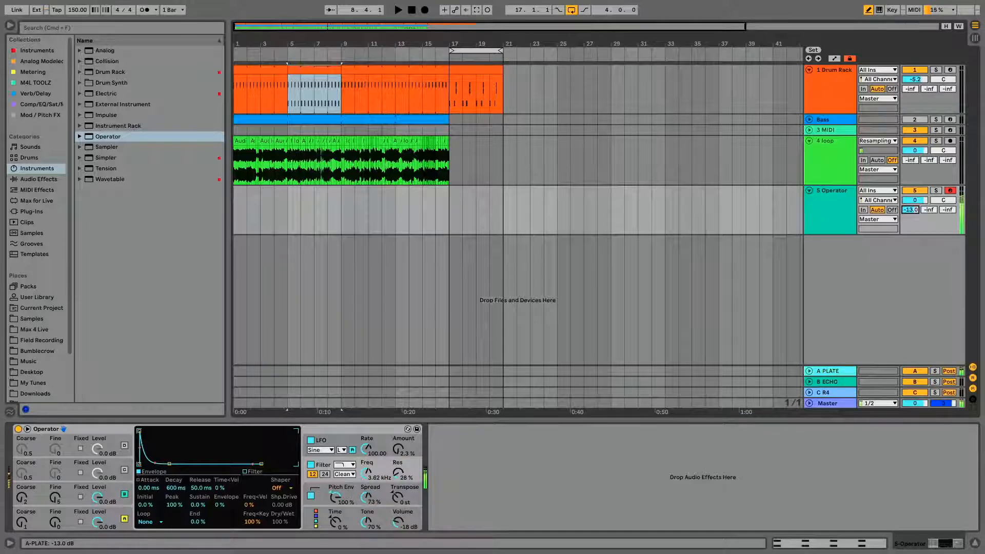
pyautogui.click(405, 523)
pyautogui.moveTo(405, 523); pyautogui.dragTo(406, 515)
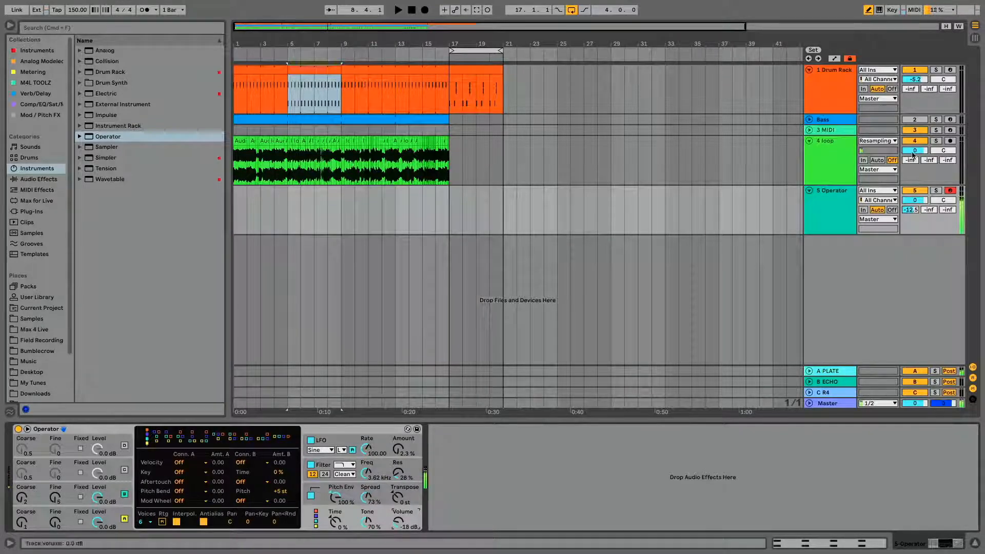
# Step: Add the Hybrid Reverb audio effect after Operator on its track
pyautogui.click(36, 168)
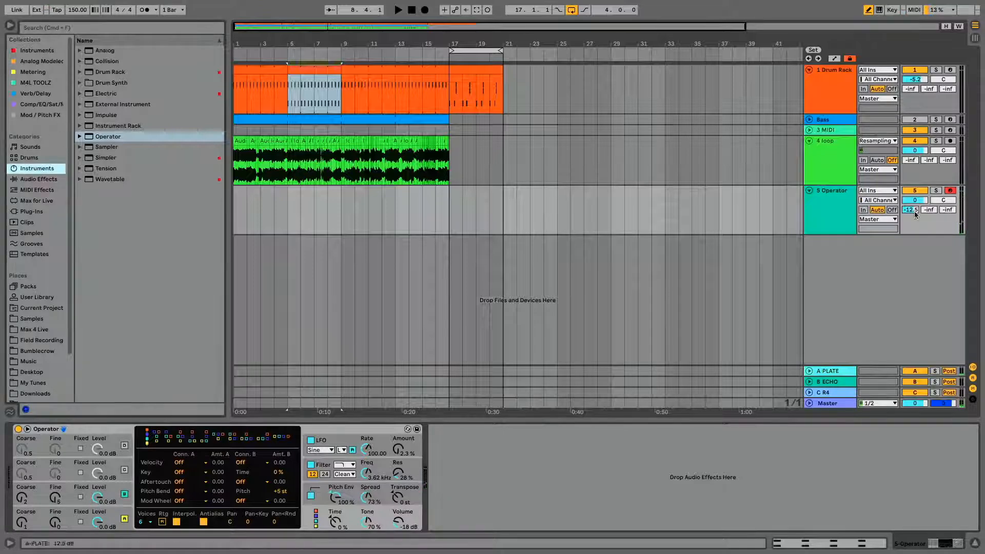
pyautogui.click(39, 179)
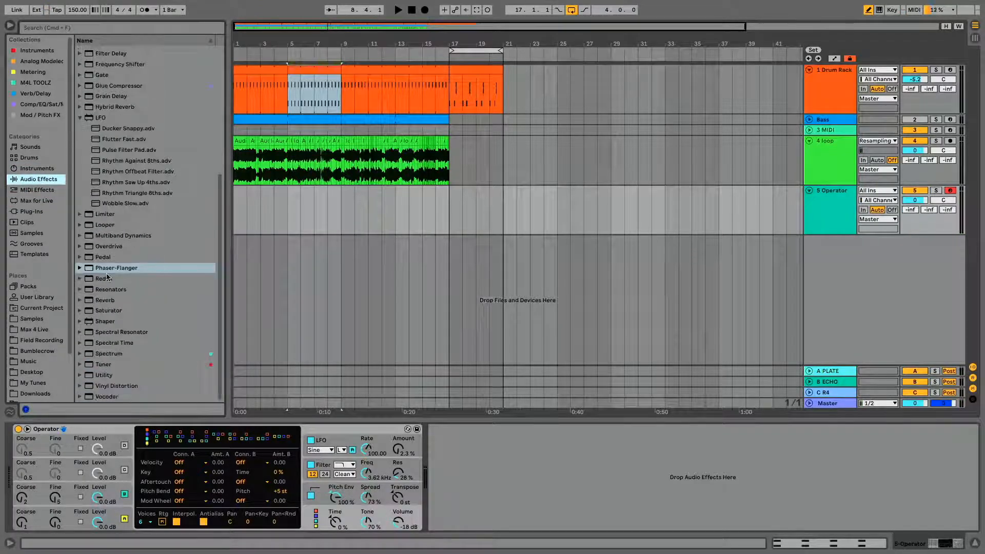
pyautogui.moveTo(114, 107); pyautogui.dragTo(506, 504)
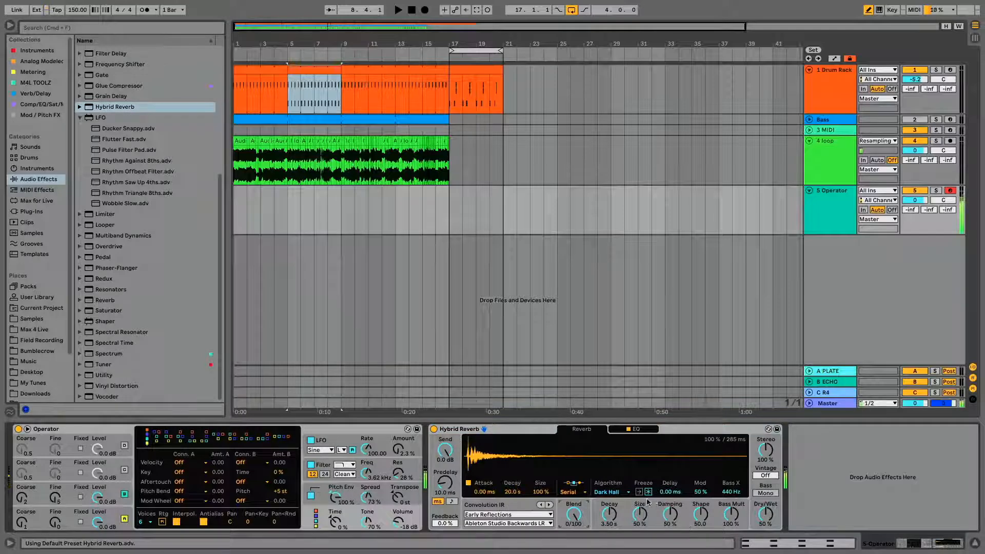
# Step: Set Hybrid Reverb to the Shimmer algorithm with a 7.00 st pitch and 38% dry/wet
pyautogui.click(608, 492)
pyautogui.click(607, 517)
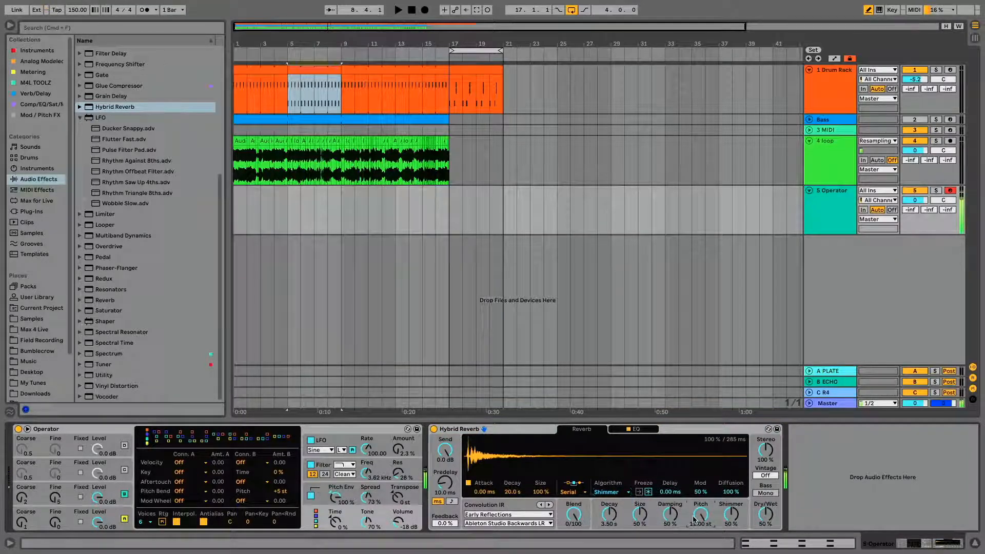
pyautogui.moveTo(694, 520); pyautogui.dragTo(694, 520)
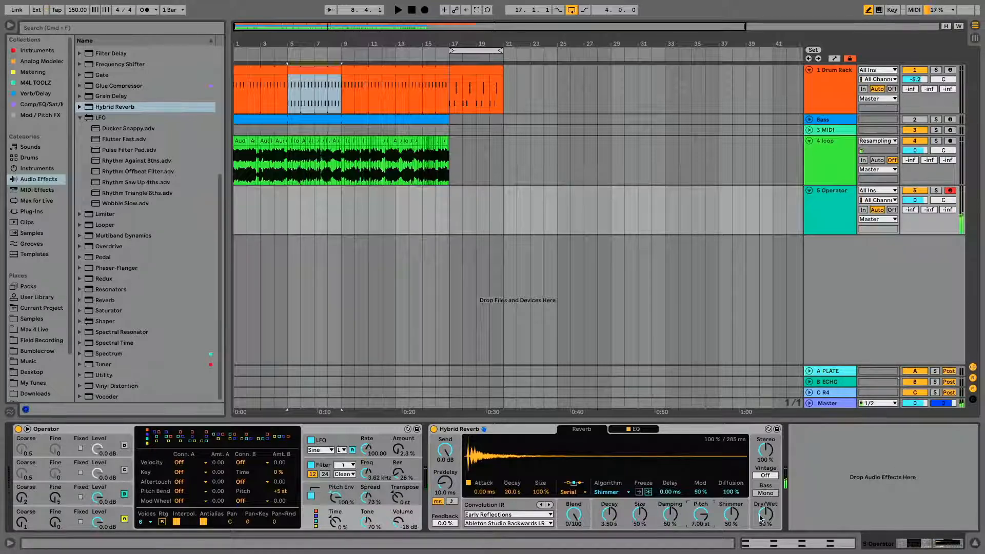
pyautogui.moveTo(761, 518); pyautogui.dragTo(762, 529)
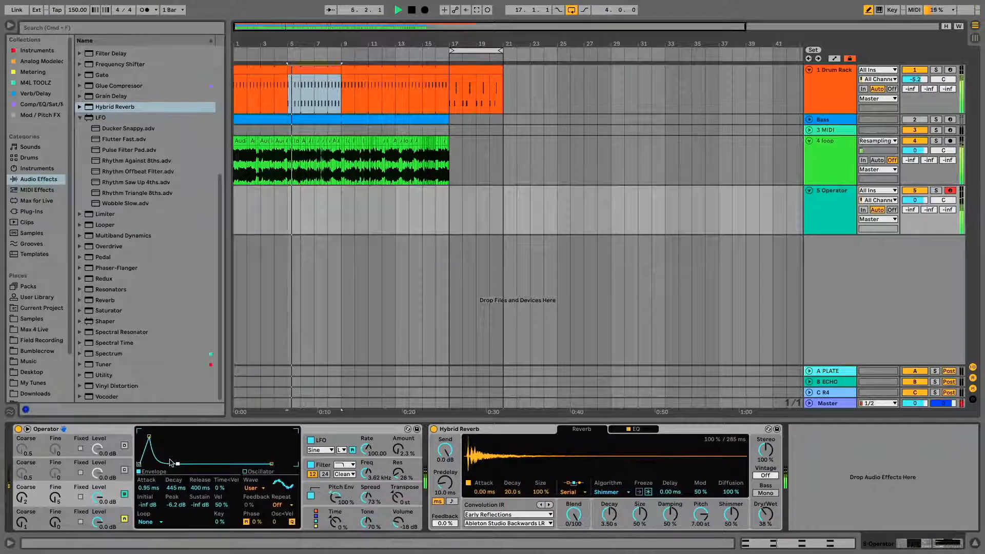
# Step: Play Operator over the Drum Rack part from bar 9 to 17 and capture the performance as a MIDI clip
pyautogui.press('space')
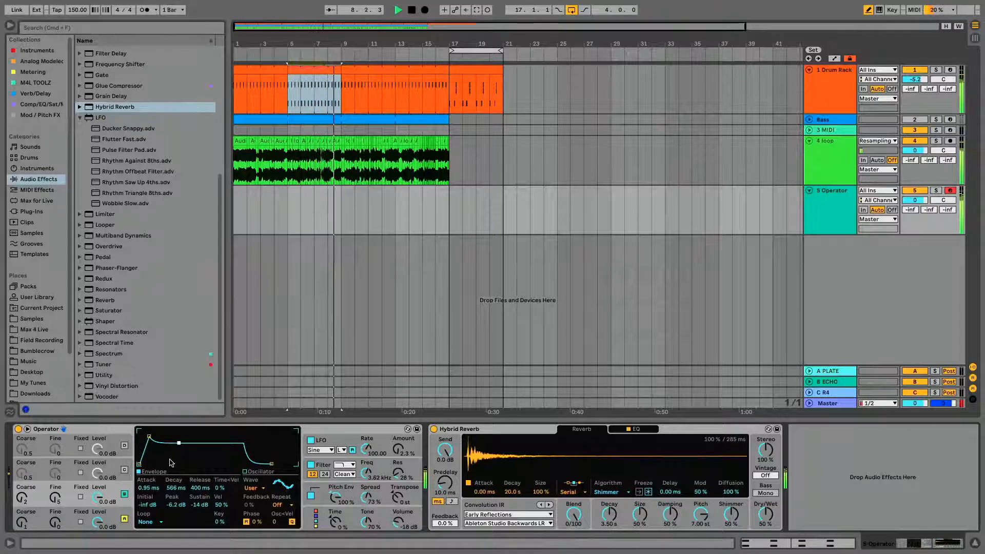
pyautogui.moveTo(322, 71); pyautogui.dragTo(374, 76)
pyautogui.click(281, 71)
pyautogui.moveTo(288, 70); pyautogui.dragTo(343, 66)
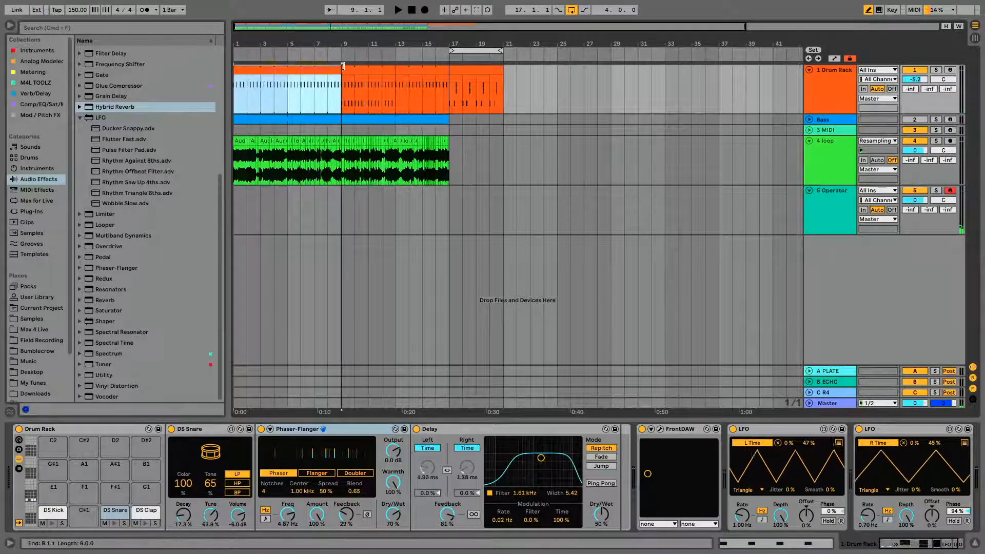
pyautogui.click(391, 68)
pyautogui.press('space')
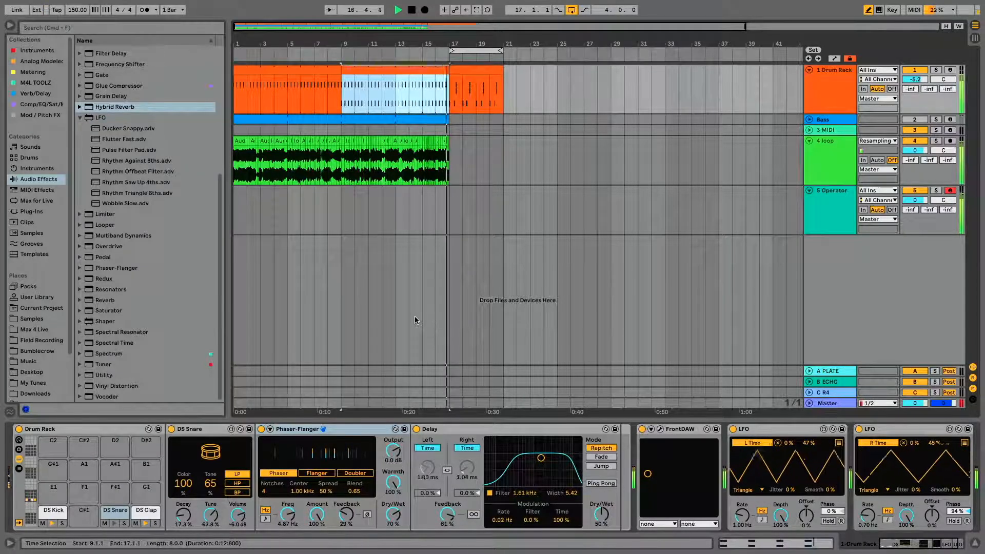
pyautogui.press('shift+super+c')
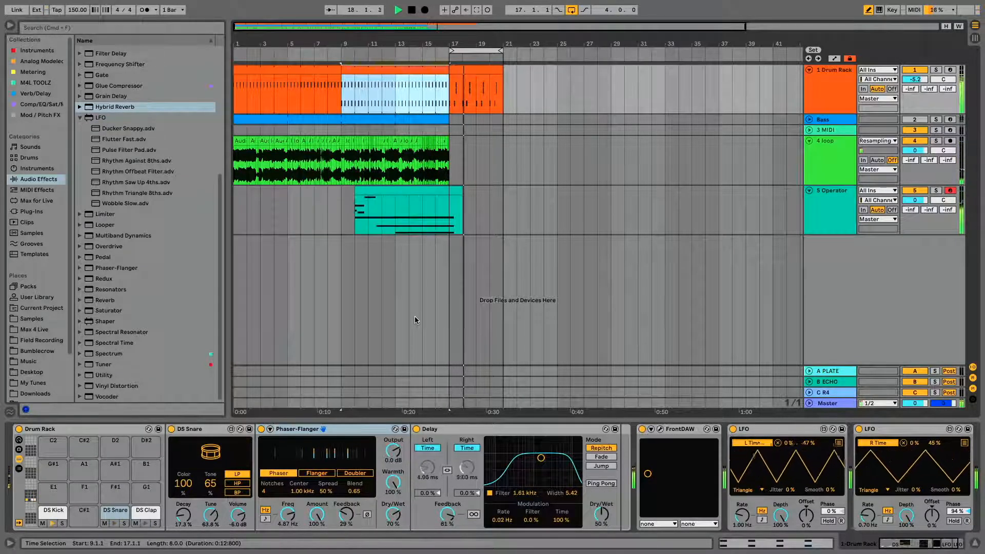
pyautogui.press('space')
# Step: Trim the captured Operator clip to bars 13 to 17 and crop it
pyautogui.moveTo(462, 213); pyautogui.dragTo(449, 213)
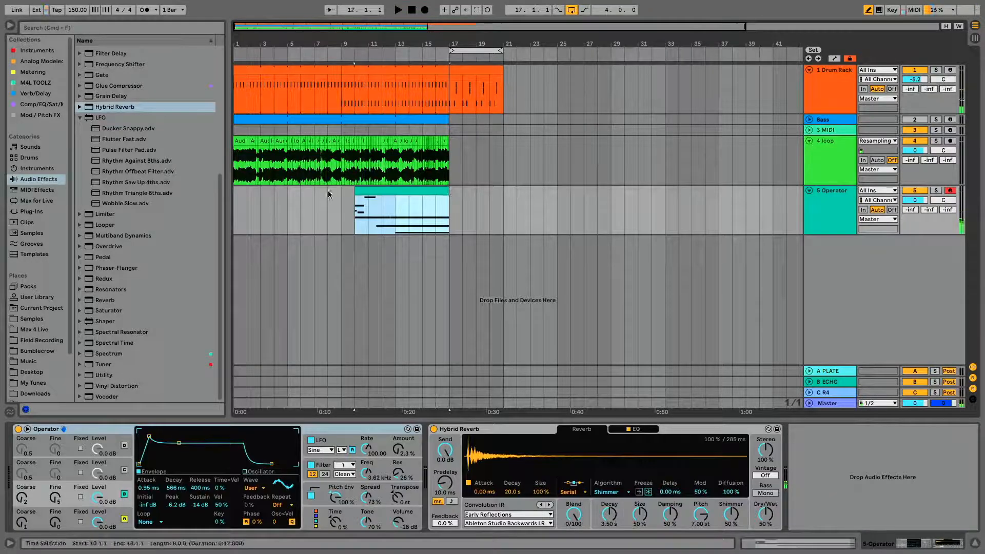
pyautogui.moveTo(361, 190); pyautogui.dragTo(398, 195)
pyautogui.rightClick(415, 194)
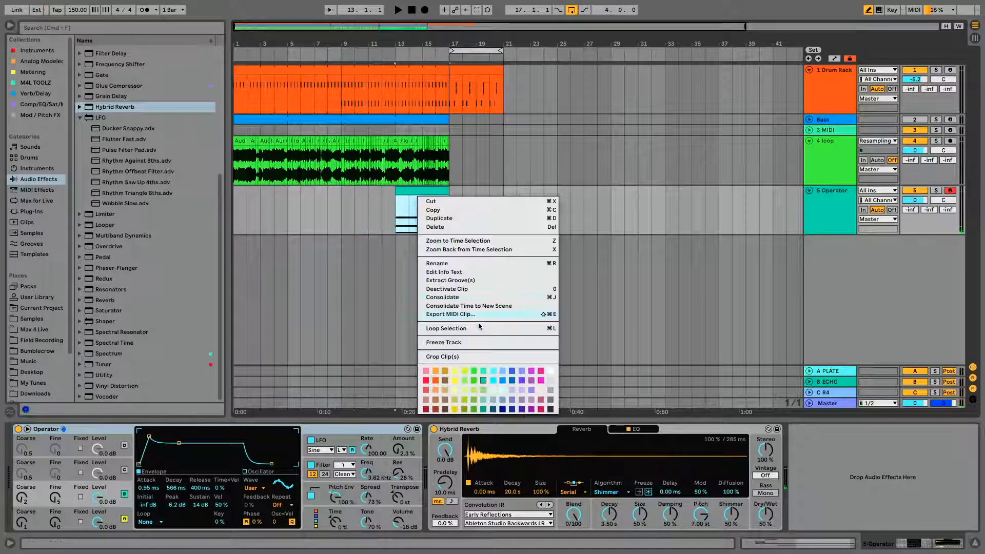
pyautogui.click(472, 357)
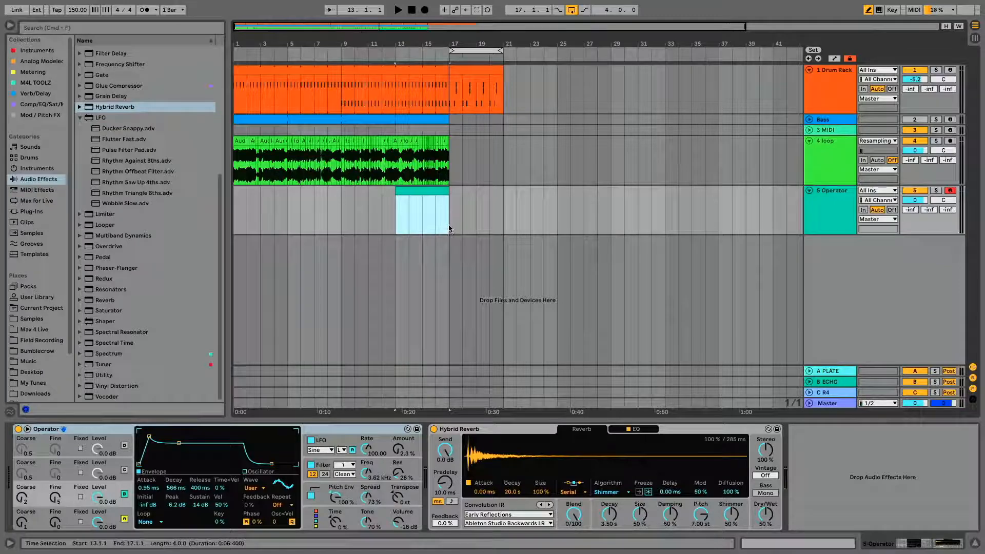
# Step: Open the cropped Operator clip's notes in an enlarged note editor
pyautogui.doubleClick(448, 227)
pyautogui.moveTo(454, 333); pyautogui.dragTo(455, 103)
pyautogui.doubleClick(429, 113)
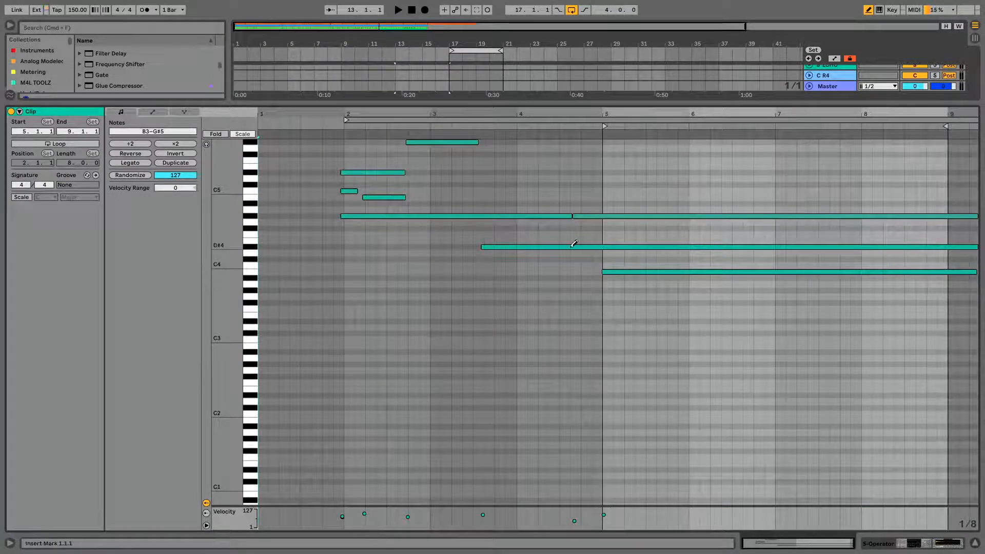
# Step: Delete the earlier long G#4 note and shorten the held D#4, G#4 and B3 notes to start together at bar 5
pyautogui.click(357, 217)
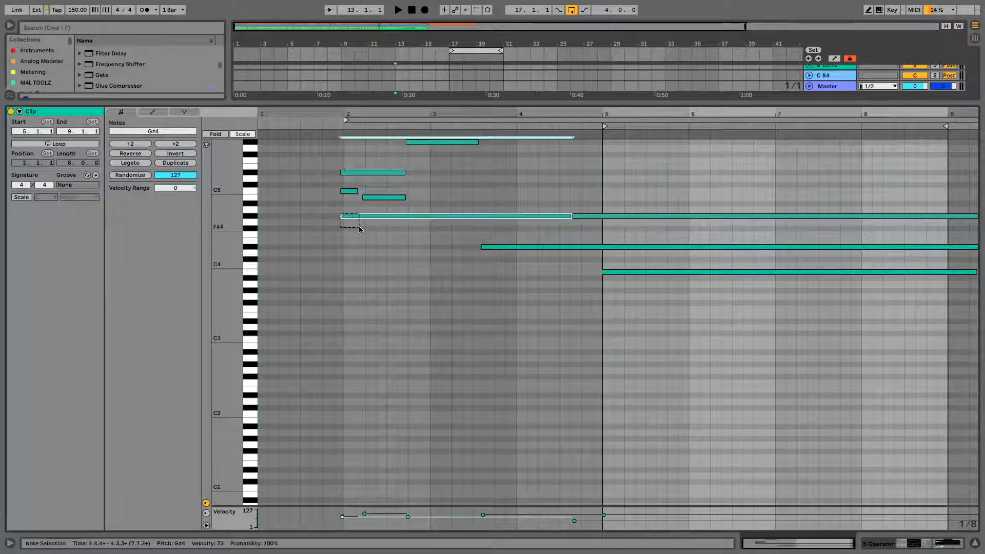
pyautogui.press('Delete')
pyautogui.moveTo(481, 247); pyautogui.dragTo(602, 249)
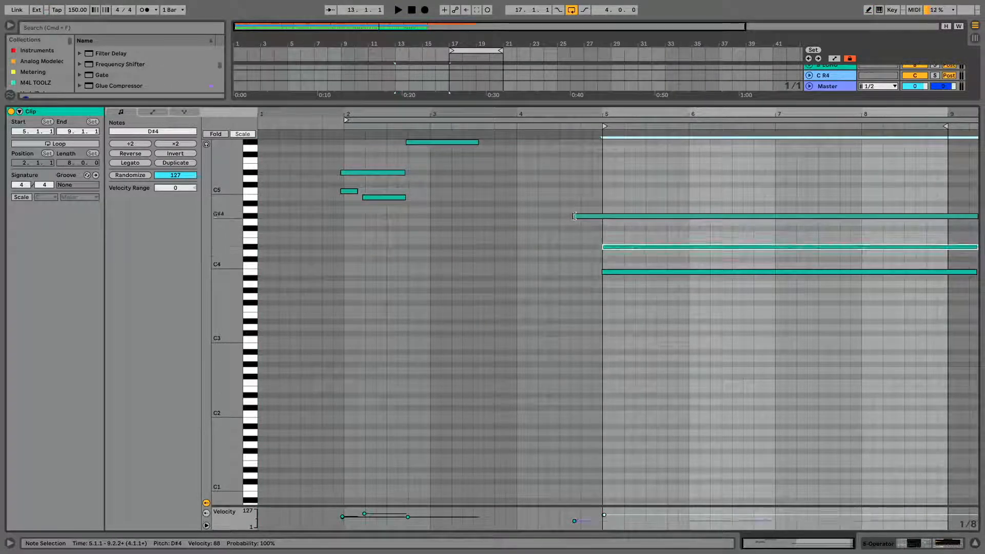
pyautogui.moveTo(574, 216); pyautogui.dragTo(601, 218)
pyautogui.click(603, 273)
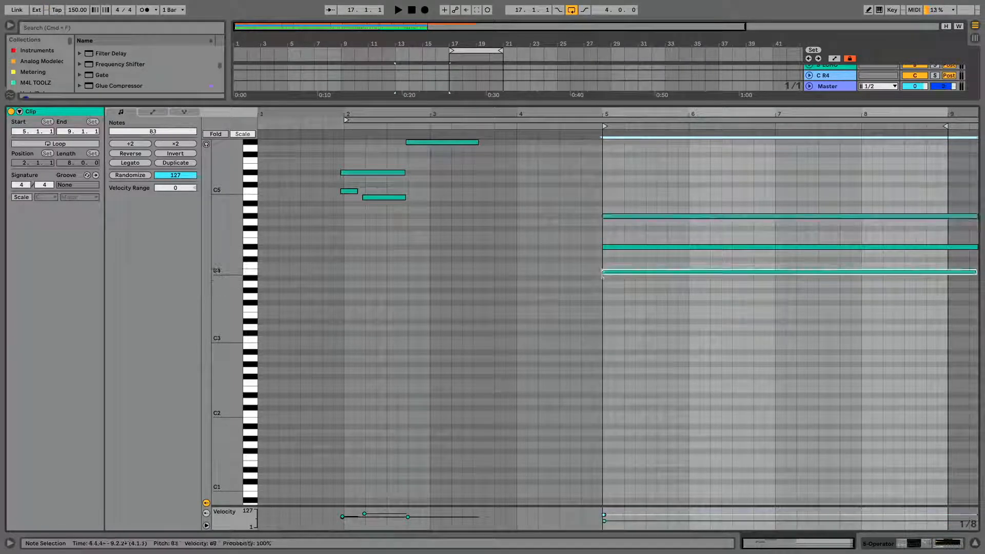
# Step: Crop the clip to the held chord, play it back, and return to the arrangement with Operator's devices shown
pyautogui.rightClick(633, 163)
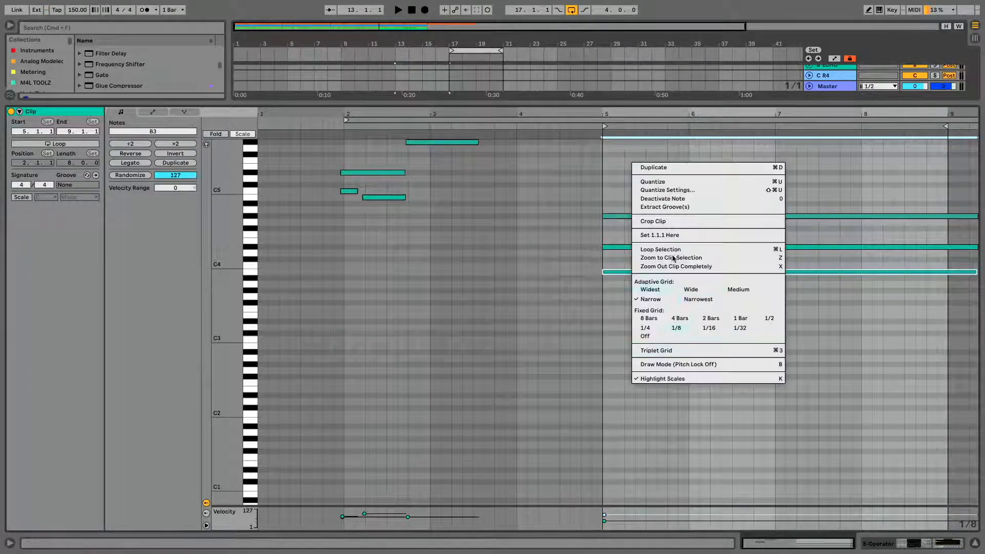
pyautogui.click(675, 223)
pyautogui.press('space')
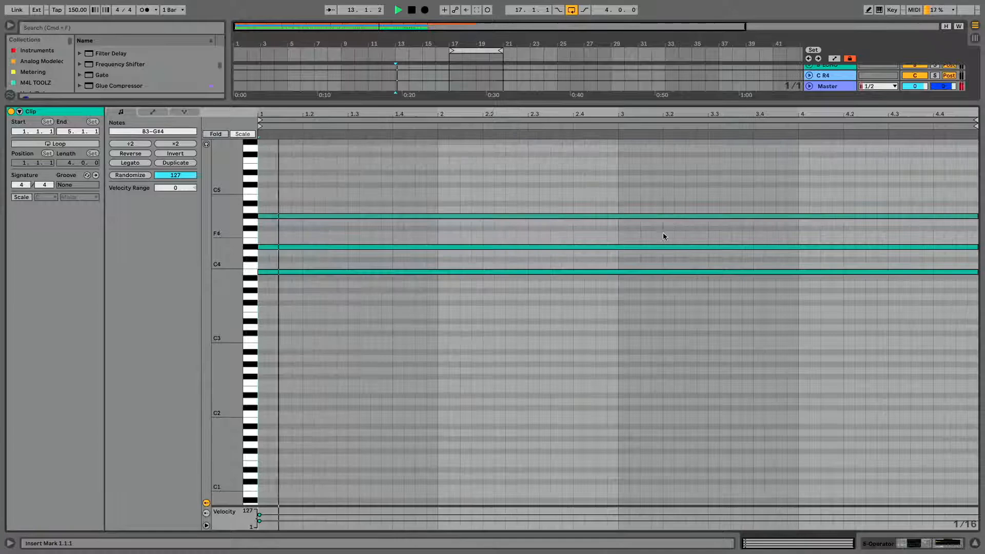
pyautogui.click(975, 543)
pyautogui.doubleClick(830, 214)
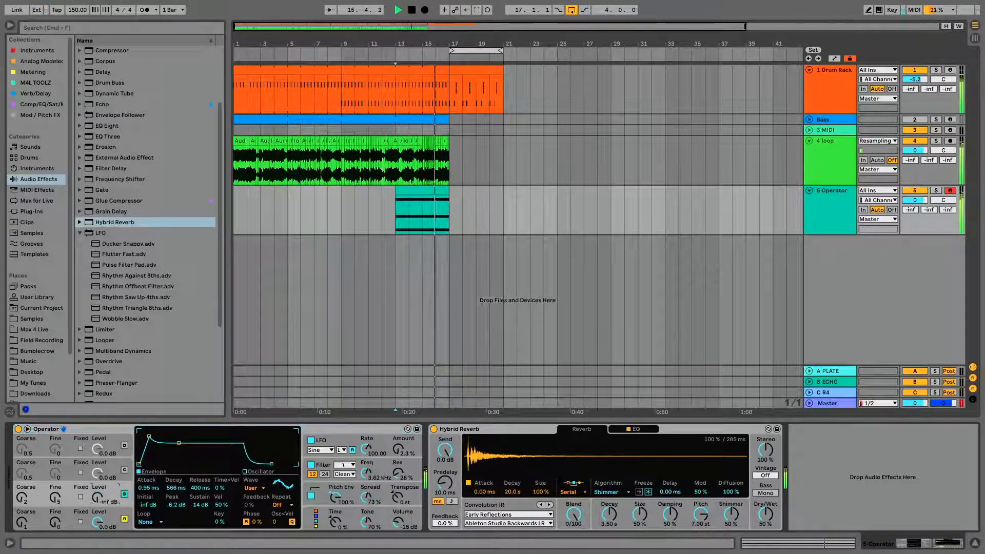
# Step: Adjust Operator's oscillator B level to 0.0 dB and try out oscillator C's level during playback
pyautogui.moveTo(97, 496); pyautogui.dragTo(98, 519)
pyautogui.press('Delete')
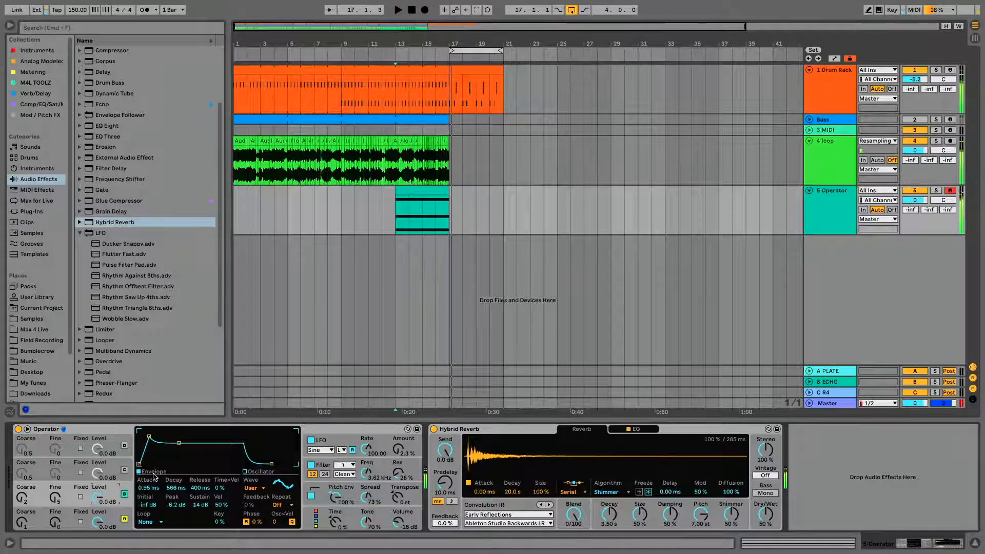
pyautogui.click(124, 470)
pyautogui.press('space')
pyautogui.moveTo(98, 473); pyautogui.dragTo(97, 479)
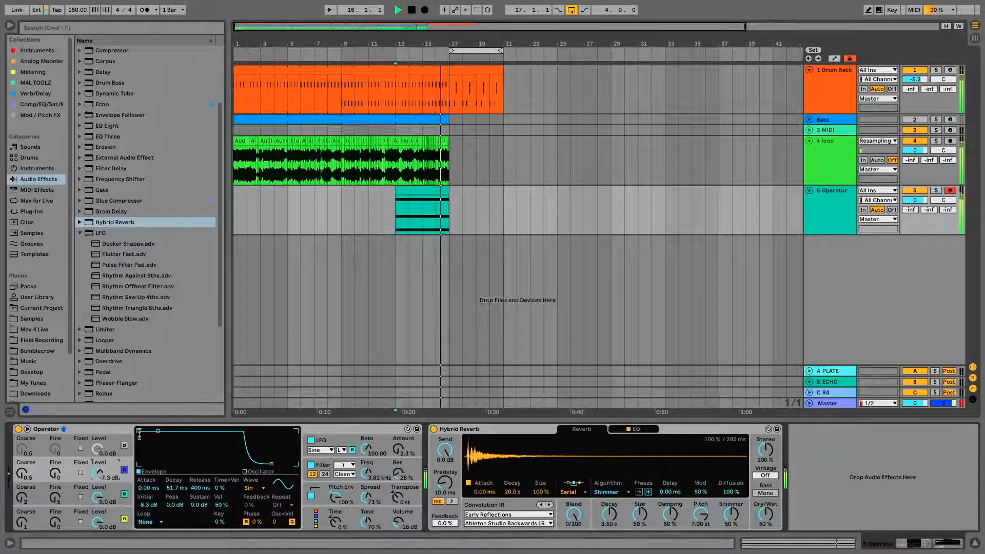
# Step: Automate Operator's Osc-C Level in a new lane, rising from minimum at bar 13 to bar 17 and dropping back to minimum
pyautogui.rightClick(101, 472)
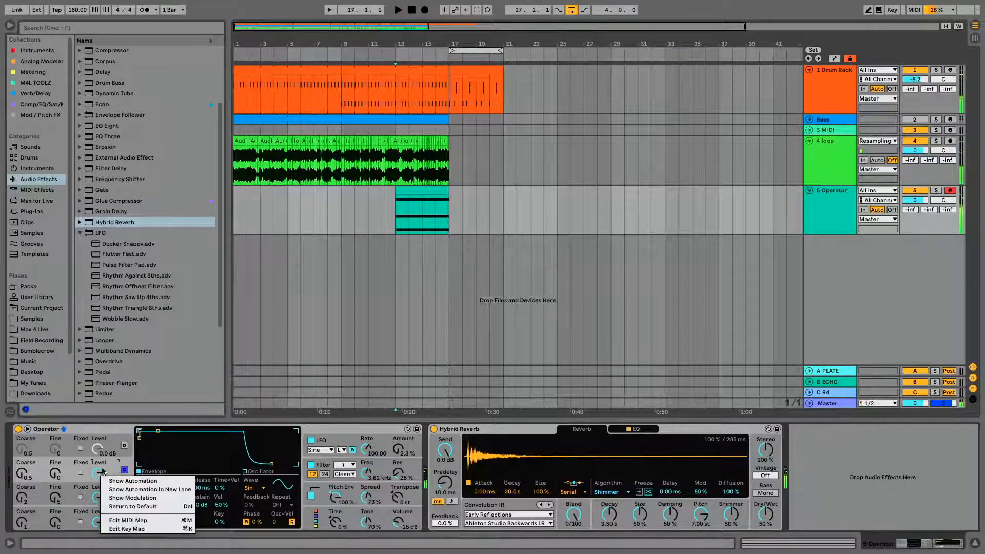
pyautogui.click(121, 490)
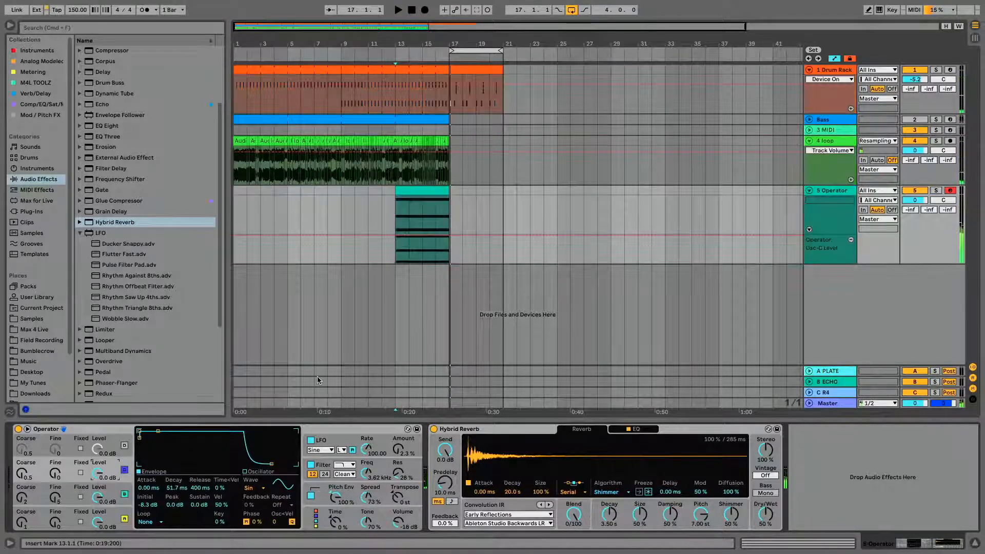
pyautogui.click(450, 236)
pyautogui.moveTo(395, 236); pyautogui.dragTo(396, 262)
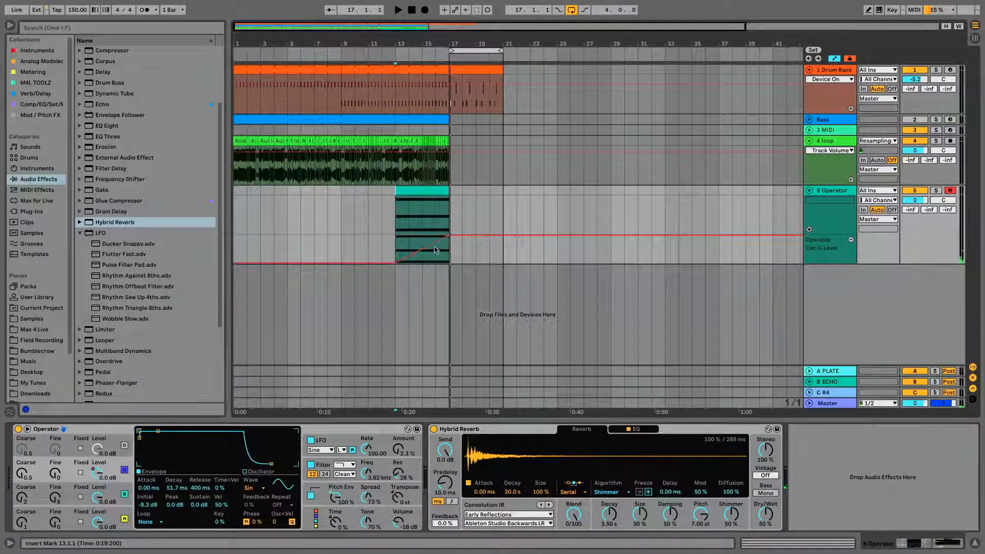
pyautogui.moveTo(457, 236); pyautogui.dragTo(450, 263)
# Step: Lower the Operator track's volume to -7.4 dB during playback and hide the automation lanes
pyautogui.press('space')
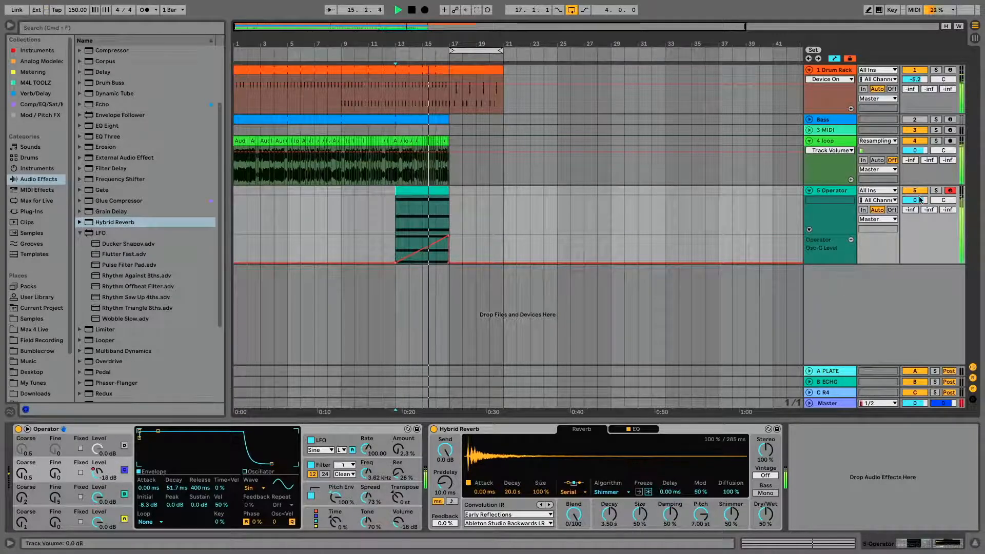
pyautogui.moveTo(919, 201)
pyautogui.mouseDown()
pyautogui.moveTo(919, 212)
pyautogui.moveTo(922, 196)
pyautogui.mouseUp()
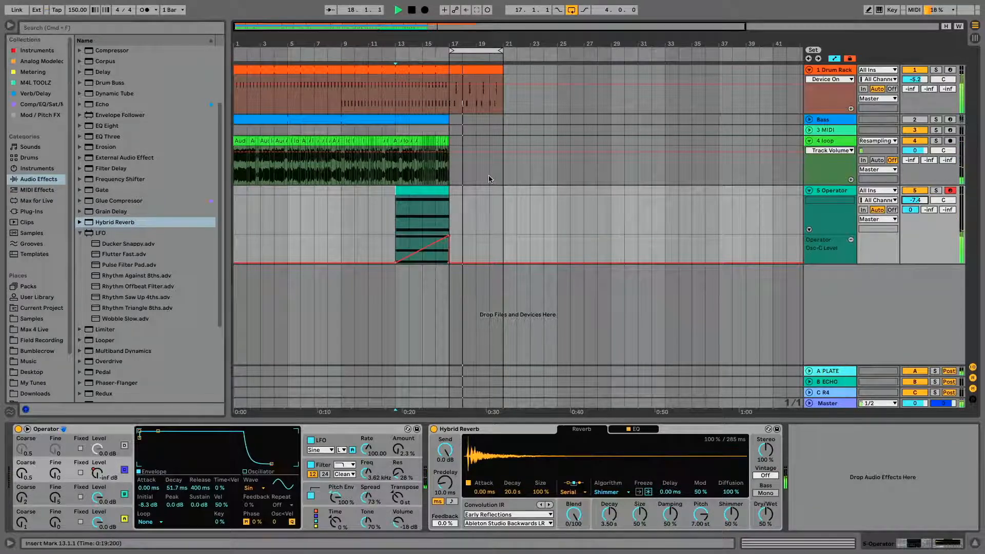
pyautogui.press('a')
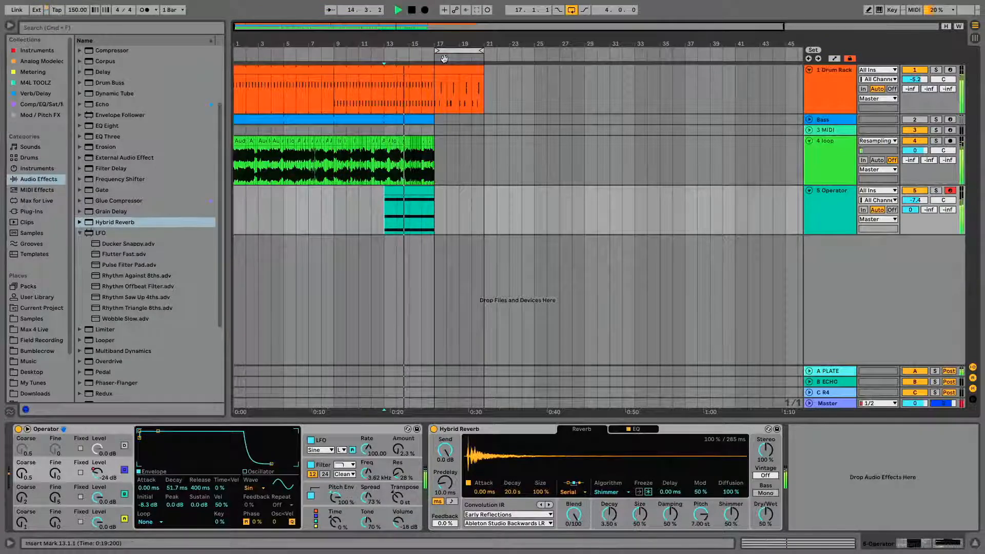
# Step: Move the Drum Rack clip at bar 17 to bar 29 and trim the opening drum clip to start at bar 5
pyautogui.moveTo(437, 82); pyautogui.dragTo(580, 81)
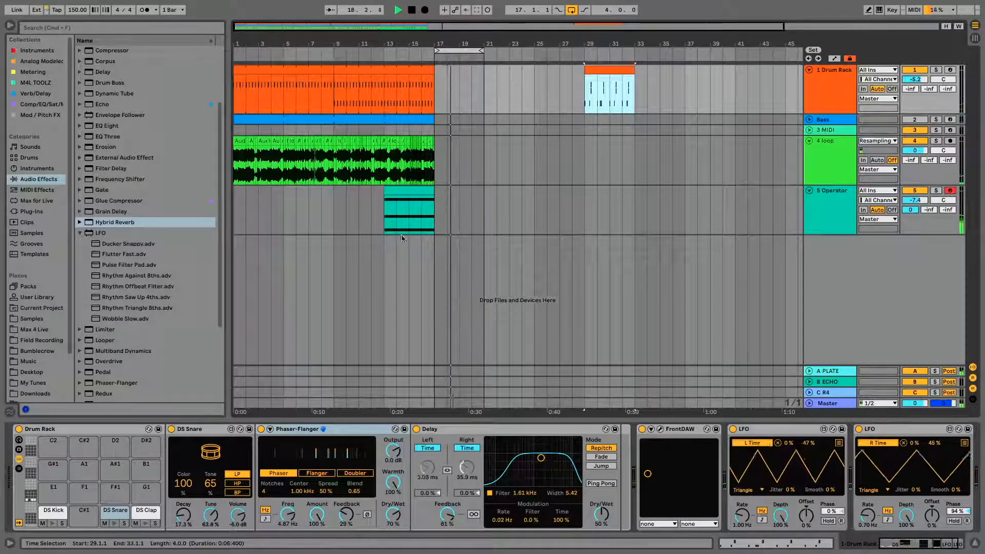
pyautogui.click(37, 168)
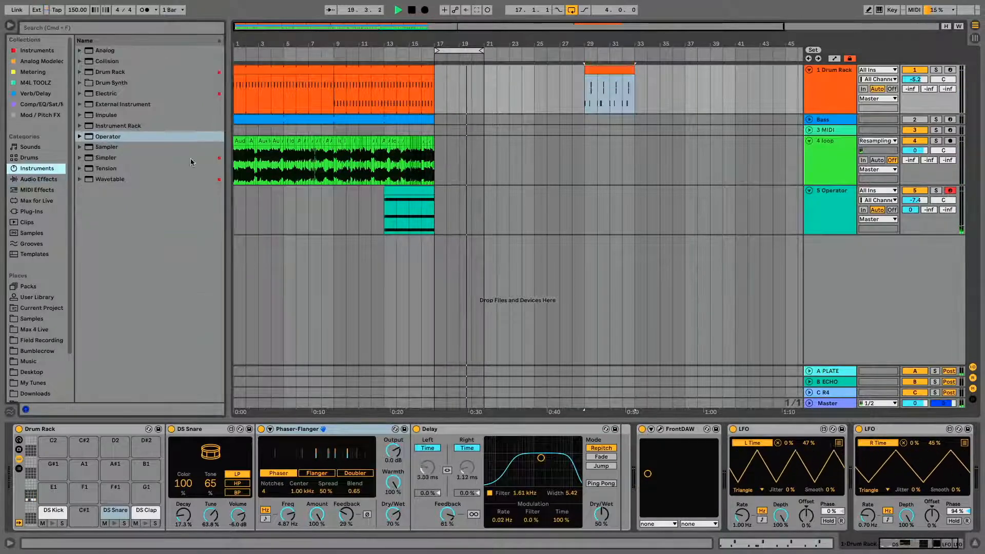
pyautogui.click(262, 67)
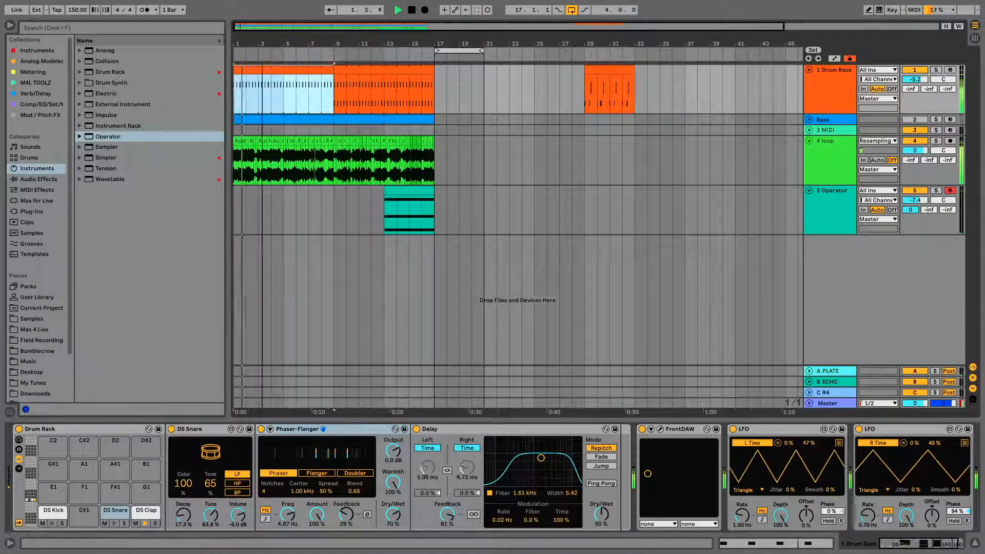
pyautogui.scroll(-2, 287, 126)
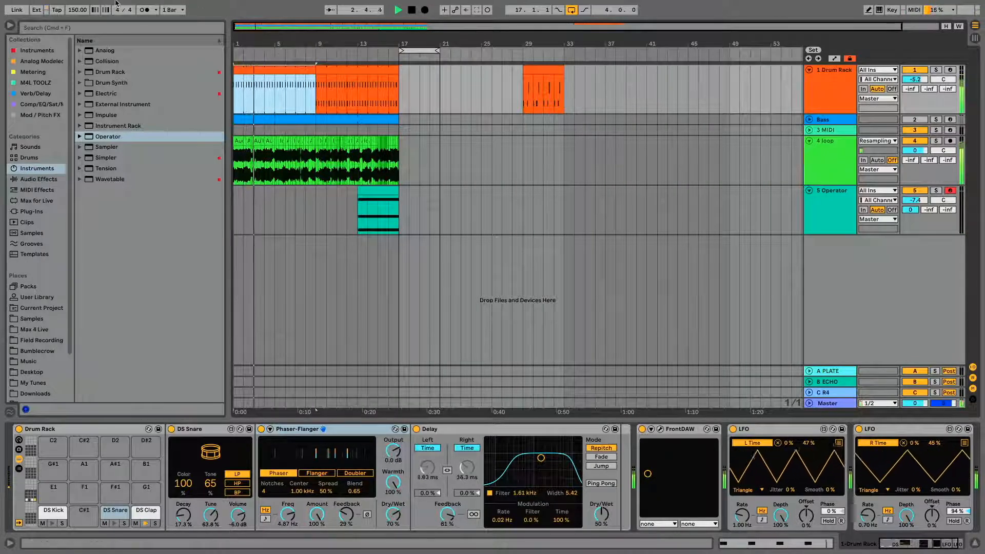
pyautogui.moveTo(234, 71); pyautogui.dragTo(275, 72)
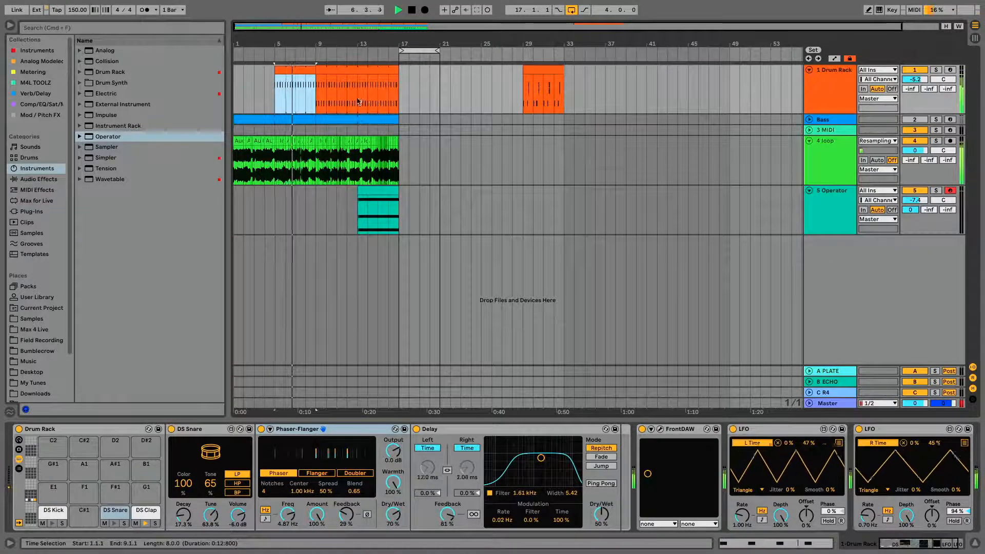
# Step: Select the Drum Rack part from bar 13 to 17 and lower the Operator track's volume to -20.8 dB
pyautogui.moveTo(398, 98); pyautogui.dragTo(359, 101)
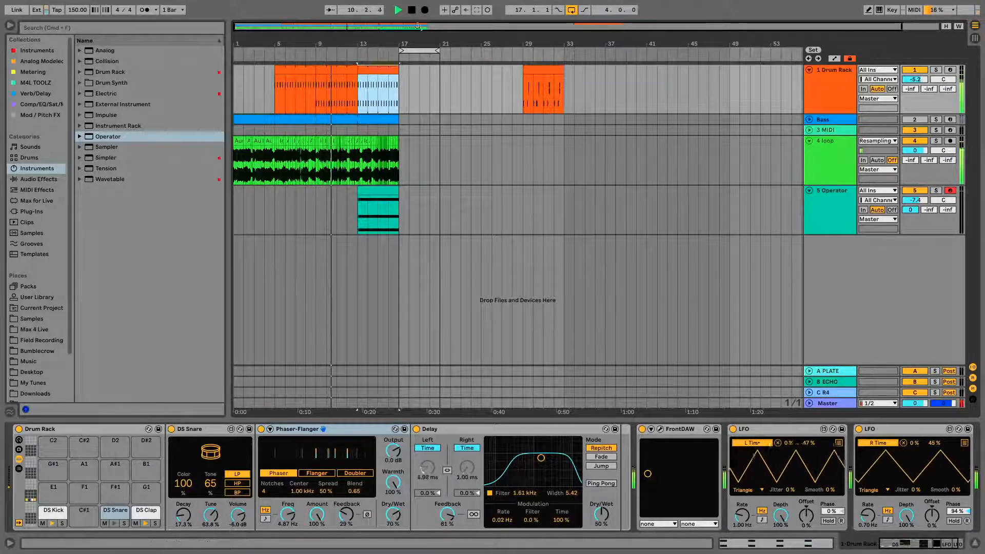
pyautogui.click(822, 92)
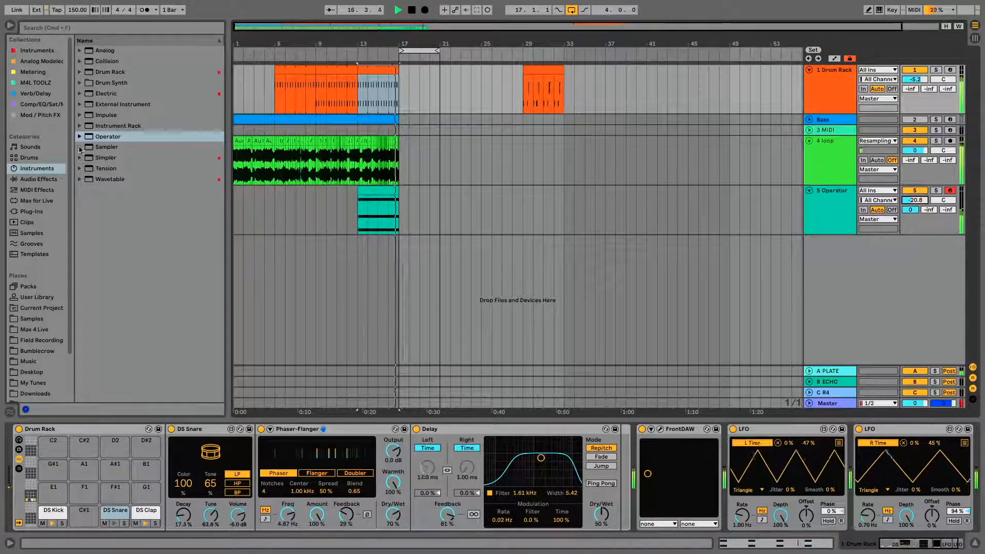
pyautogui.press('space')
# Step: Find DS Snare among the Drum Synth instruments and load it onto the Drum Rack's empty C#1 pad
pyautogui.click(101, 77)
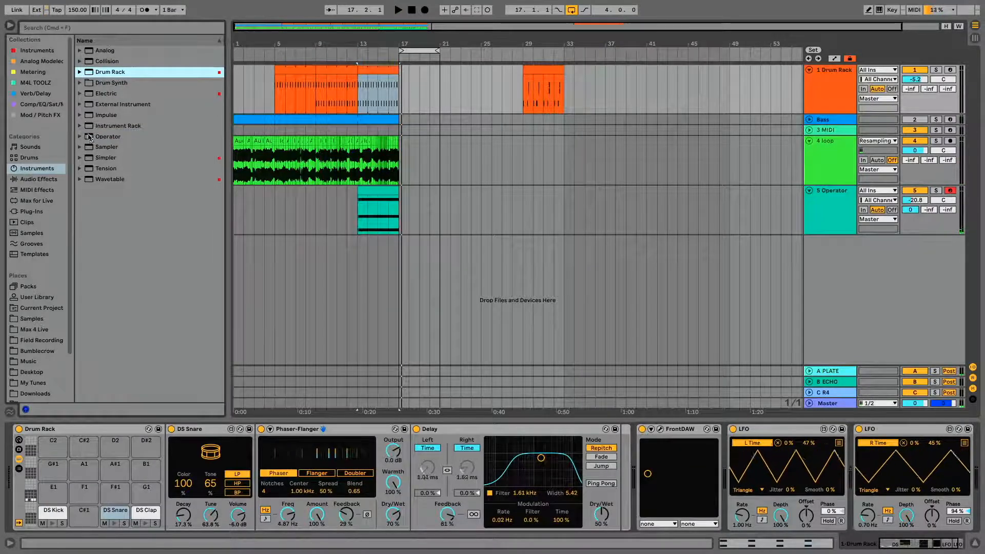
pyautogui.click(80, 126)
pyautogui.click(79, 115)
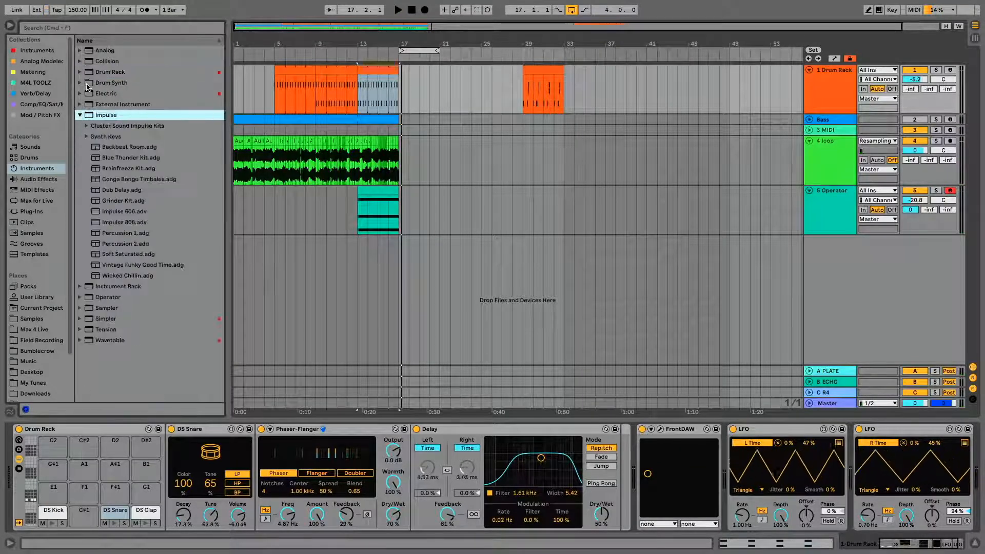
pyautogui.click(80, 83)
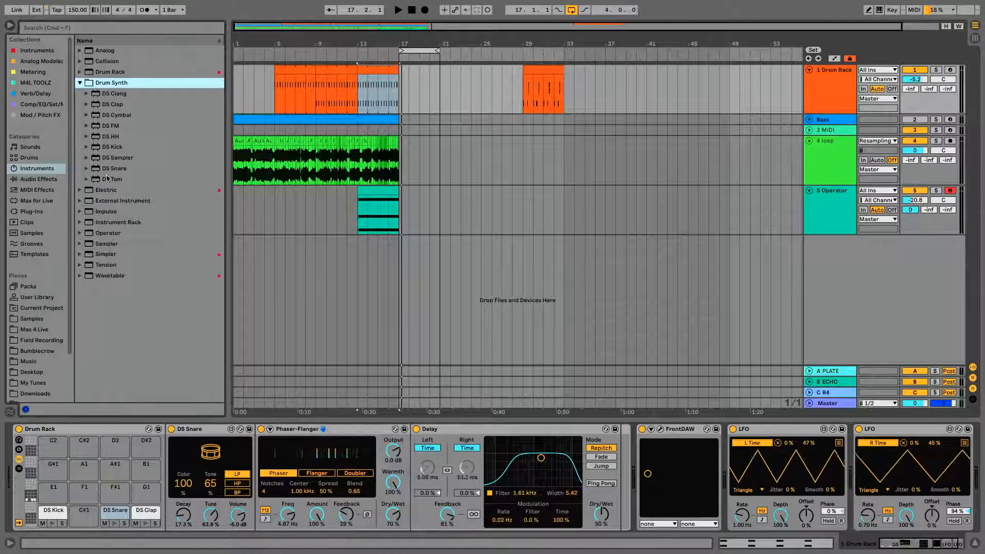
pyautogui.click(106, 173)
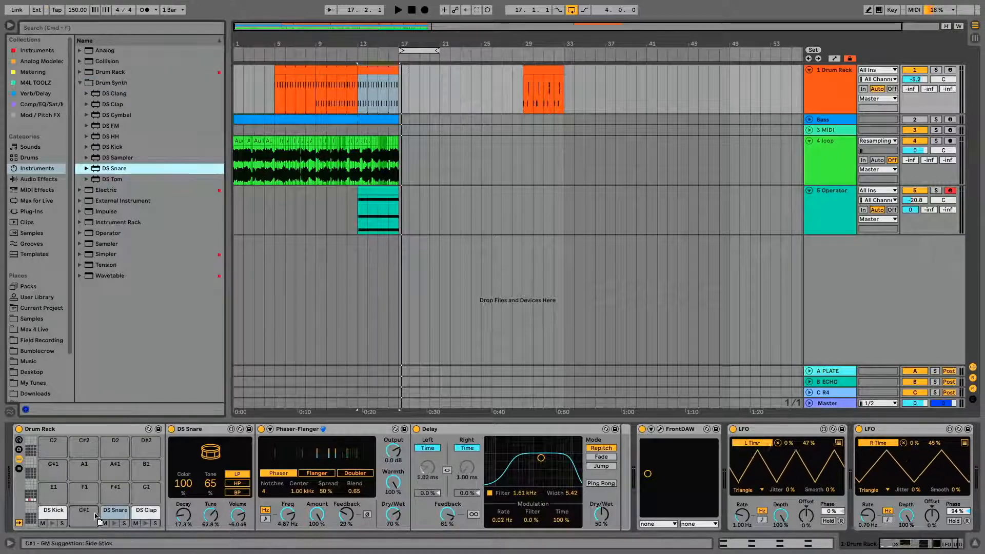
pyautogui.moveTo(96, 516); pyautogui.dragTo(96, 516)
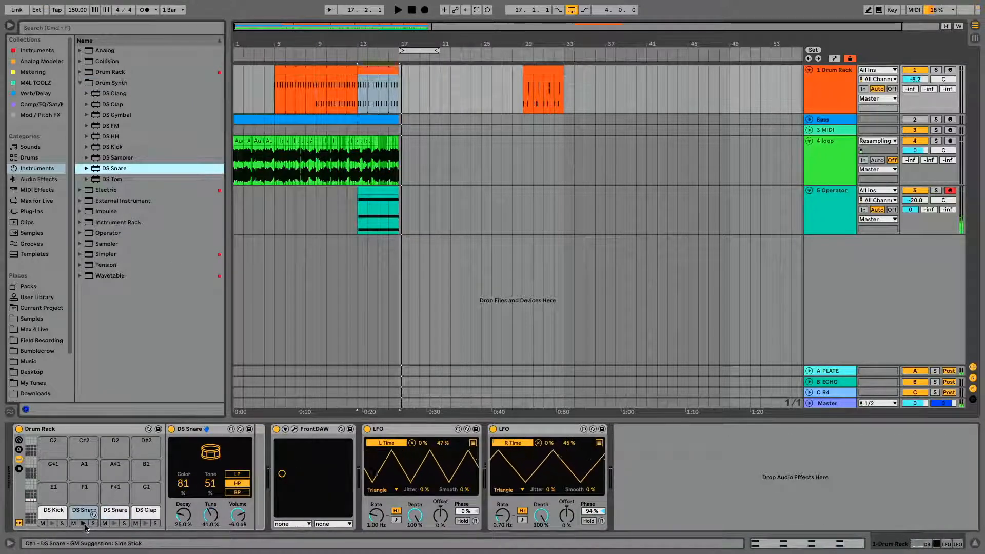
# Step: Arm the Drum Rack track and set the new DS Snare to color 100, tone 100, tune 100% and the HP filter
pyautogui.click(947, 70)
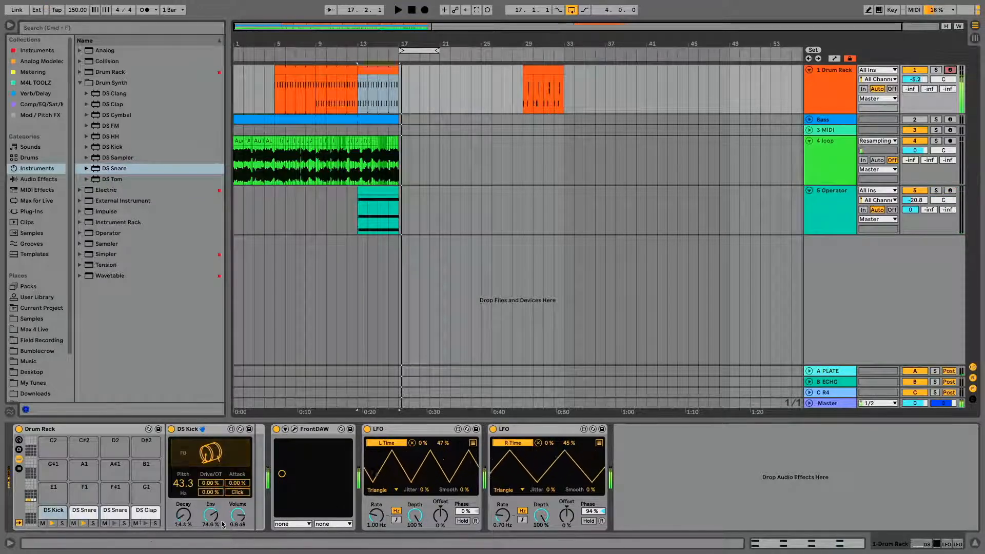
pyautogui.moveTo(214, 520); pyautogui.dragTo(216, 472)
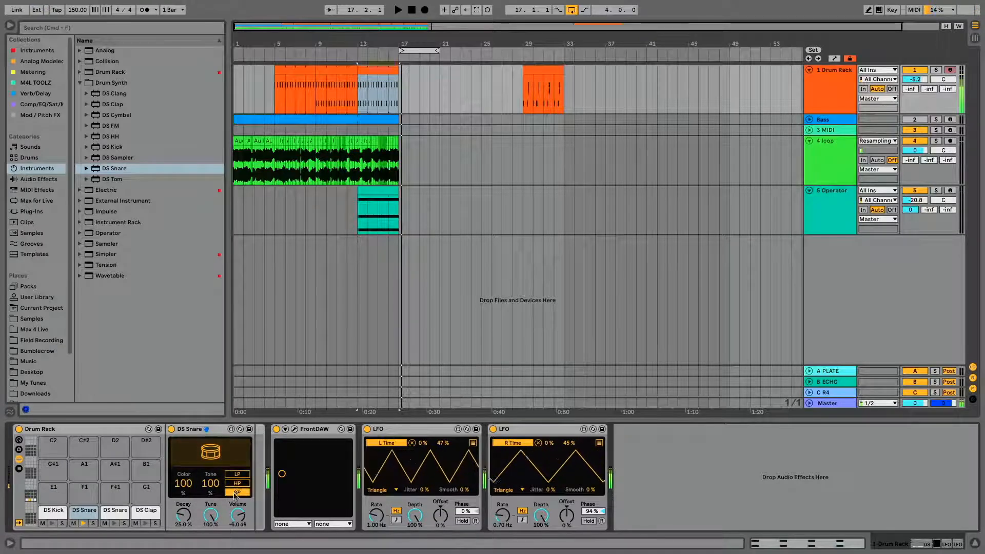
pyautogui.click(239, 475)
pyautogui.click(247, 484)
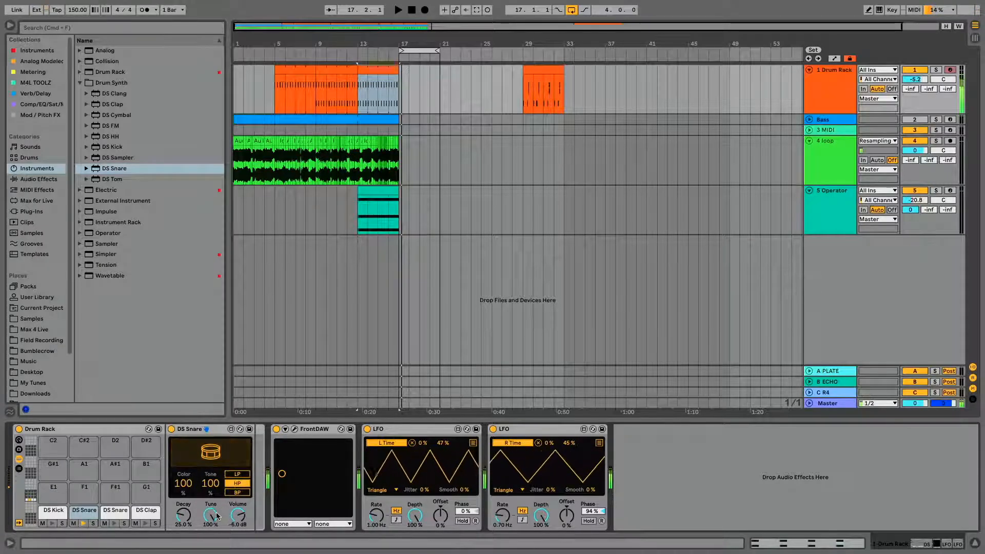
pyautogui.moveTo(211, 515)
pyautogui.mouseDown()
pyautogui.moveTo(210, 505)
pyautogui.moveTo(214, 514)
pyautogui.mouseUp()
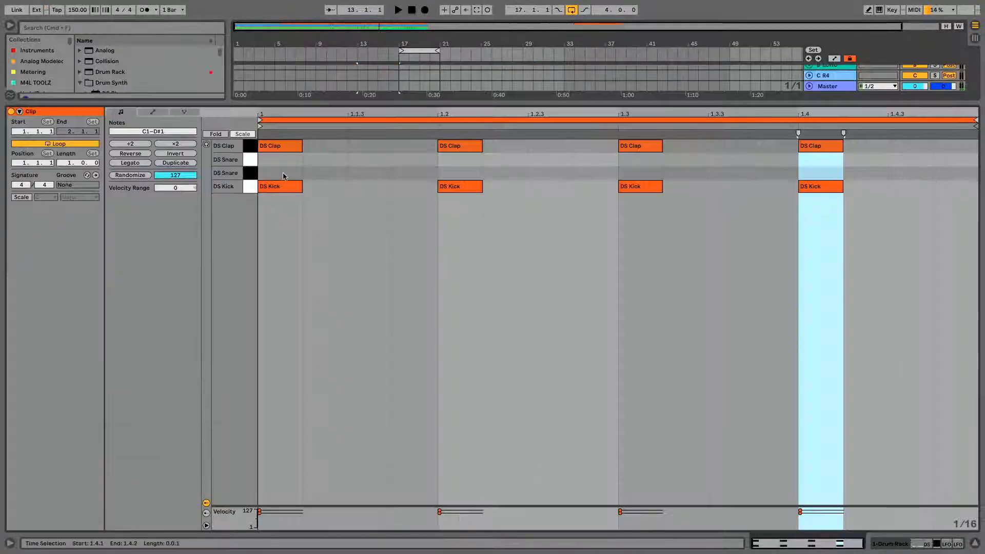
# Step: Draw new DS Snare hits in the C#1 row at 1.1.1 and 1.1.4 of the drum clip at bar 13
pyautogui.click(285, 176)
pyautogui.press('space')
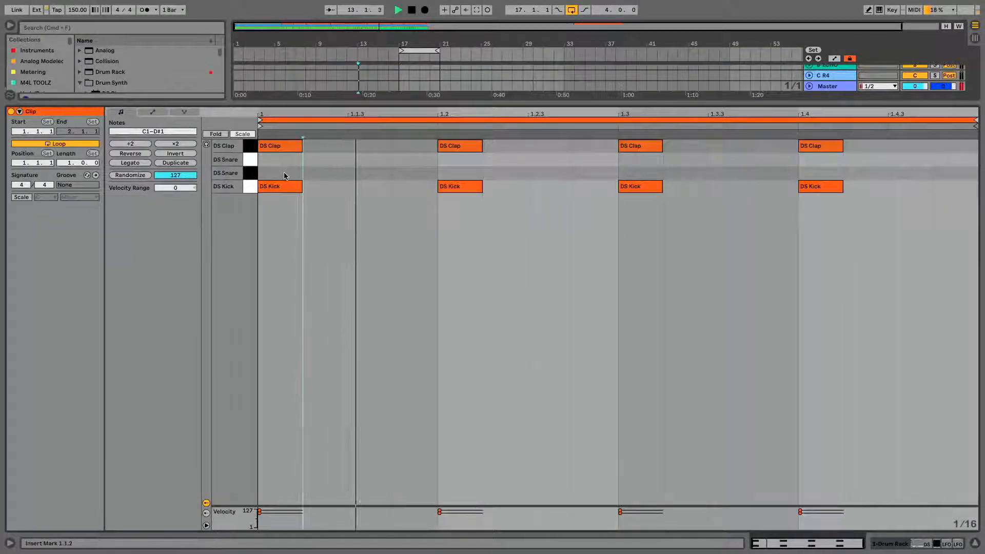
pyautogui.press('b')
pyautogui.click(286, 174)
pyautogui.click(373, 171)
pyautogui.press('space')
pyautogui.press('space')
pyautogui.click(374, 171)
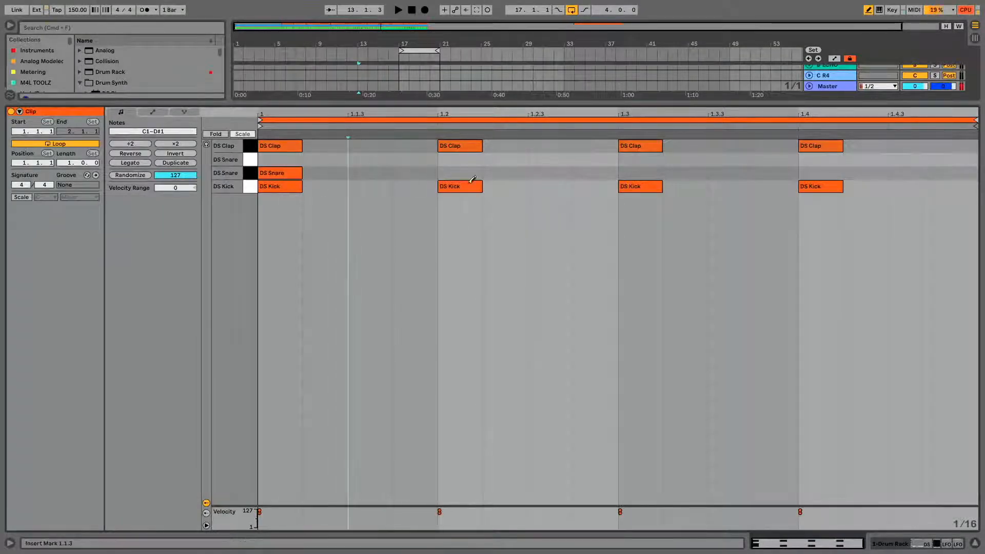
pyautogui.click(447, 173)
pyautogui.press('space')
pyautogui.press('Left')
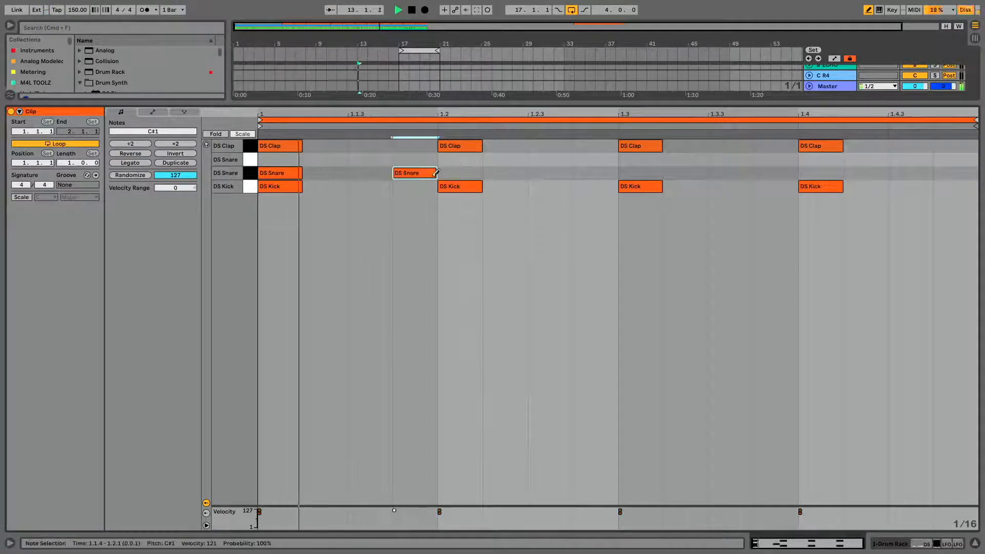
# Step: Draw further C#1 DS Snare hits at 1.2.3, 1.2.4, 1.3.2 and 1.3.4 while the loop plays
pyautogui.moveTo(561, 169); pyautogui.dragTo(661, 169)
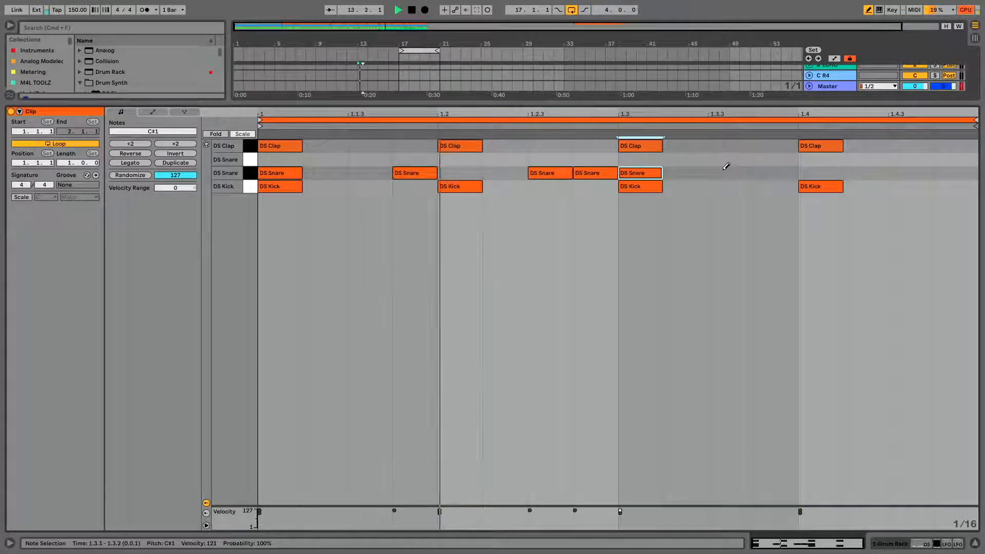
pyautogui.click(647, 173)
pyautogui.click(693, 186)
pyautogui.click(694, 173)
pyautogui.click(697, 184)
pyautogui.click(776, 173)
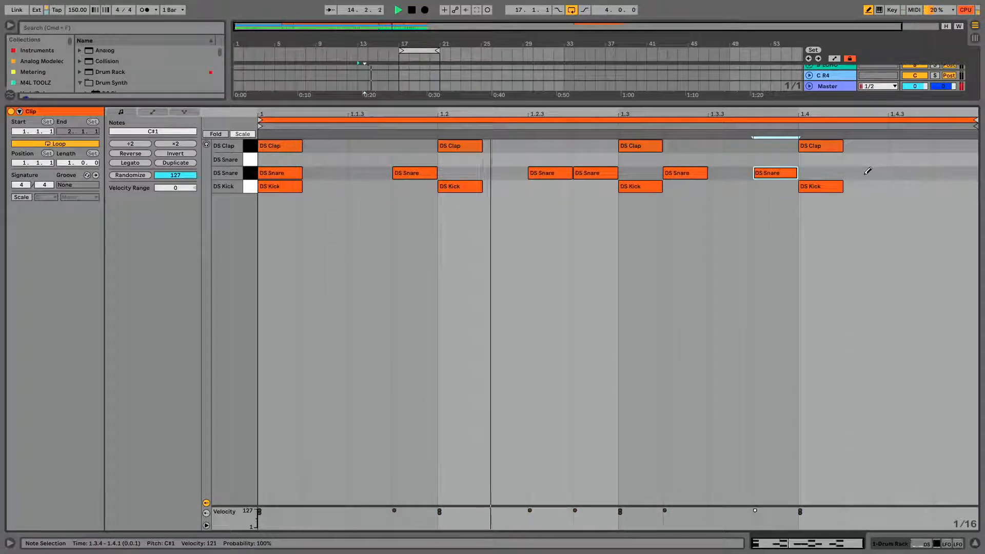
# Step: Complete the one-bar drum pattern with C#1 DS Snare hits at 1.4.3 and 1.4.4, leaving 1.4.2 empty
pyautogui.moveTo(869, 174); pyautogui.dragTo(920, 169)
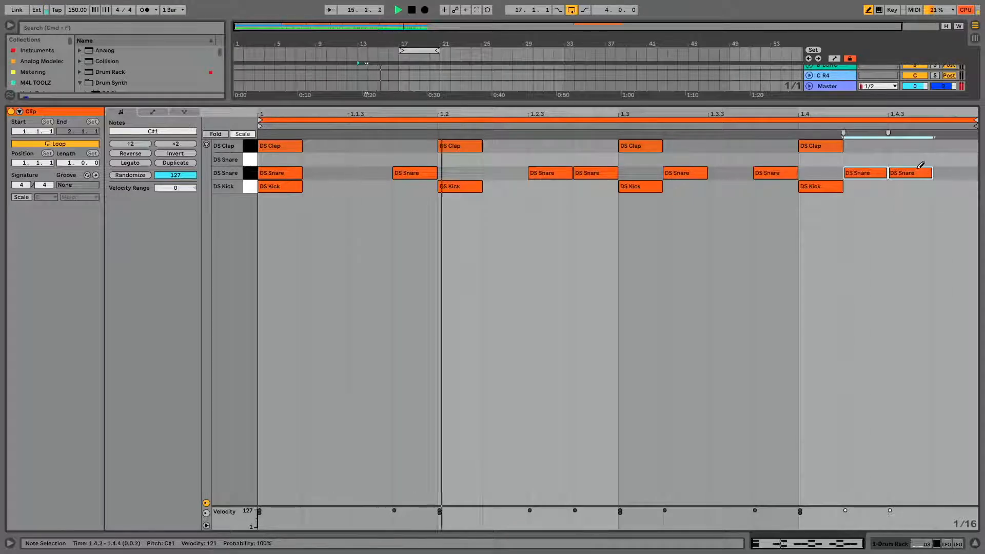
pyautogui.click(881, 172)
pyautogui.click(957, 173)
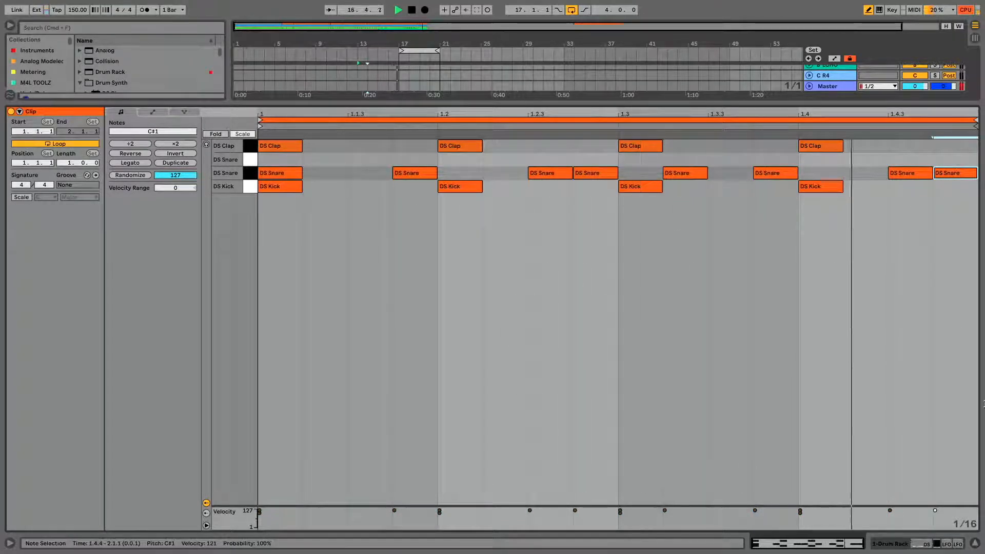
pyautogui.click(975, 542)
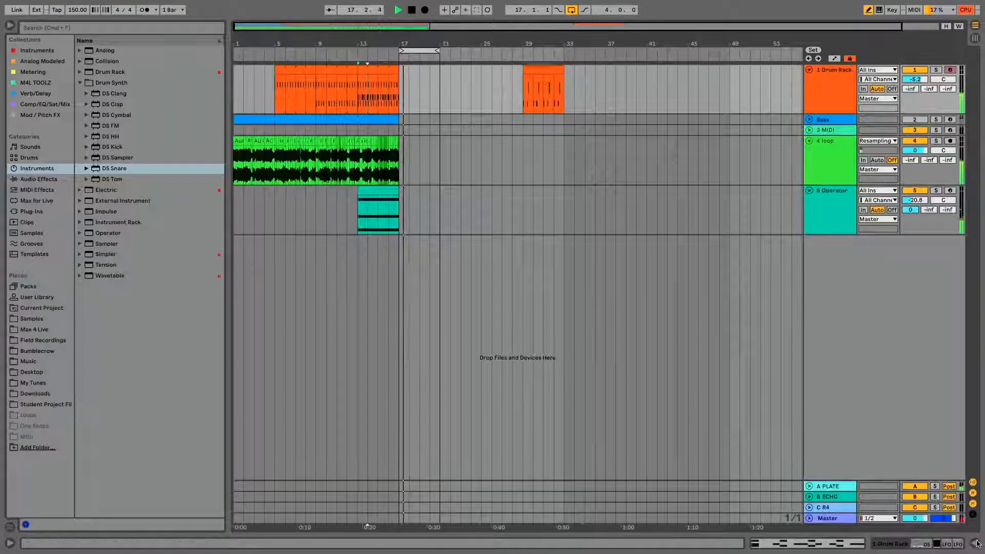
# Step: Consolidate the drum clip from bar 13 to bar 17 and add C#1 DS Snare hits at 3.1.2, 3.3.1, 4.1.2 and 4.3.1
pyautogui.click(382, 67)
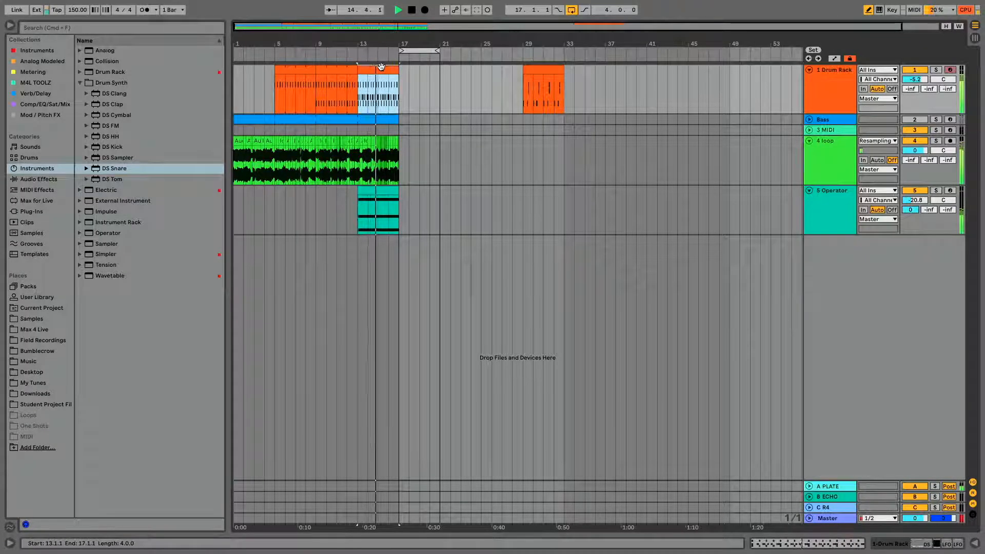
pyautogui.doubleClick(381, 68)
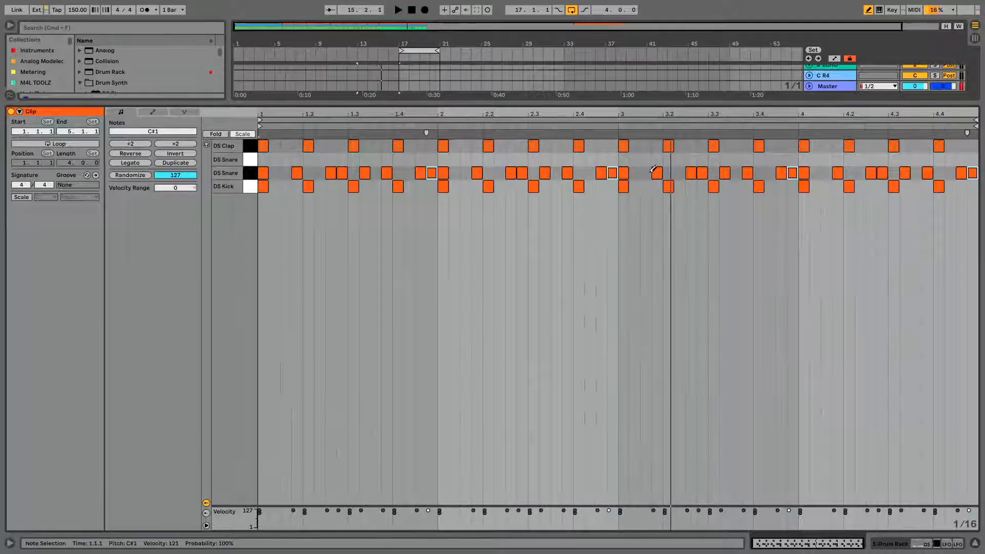
pyautogui.click(635, 173)
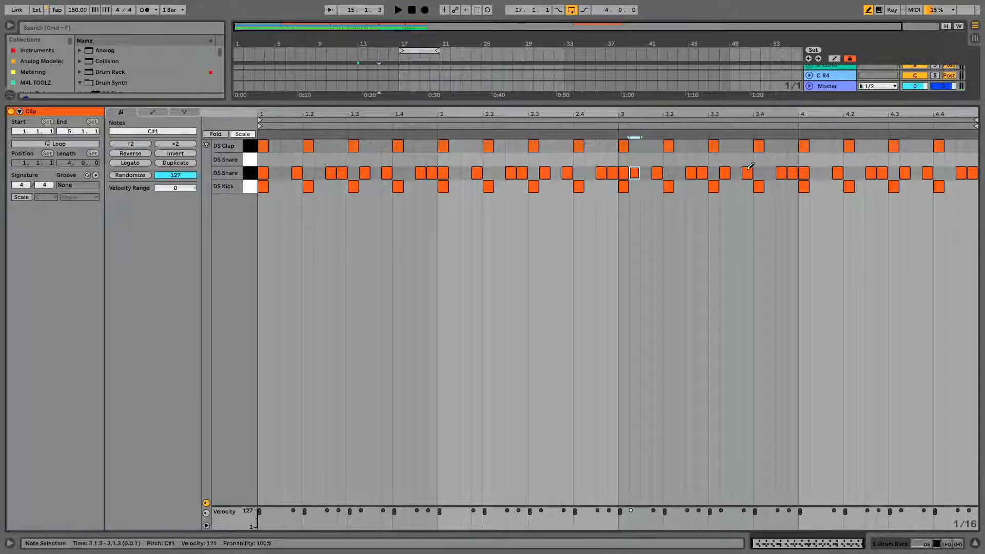
pyautogui.click(815, 173)
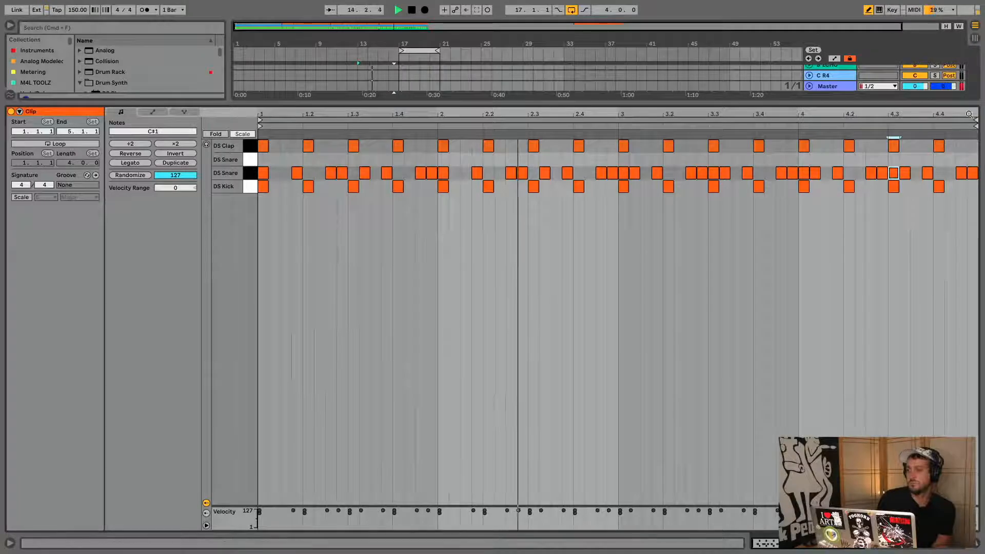
# Step: Fill beat 4.4 of the drum clip's C#1 row with a 1/32-note DS Snare roll
pyautogui.moveTo(978, 111); pyautogui.dragTo(978, 121)
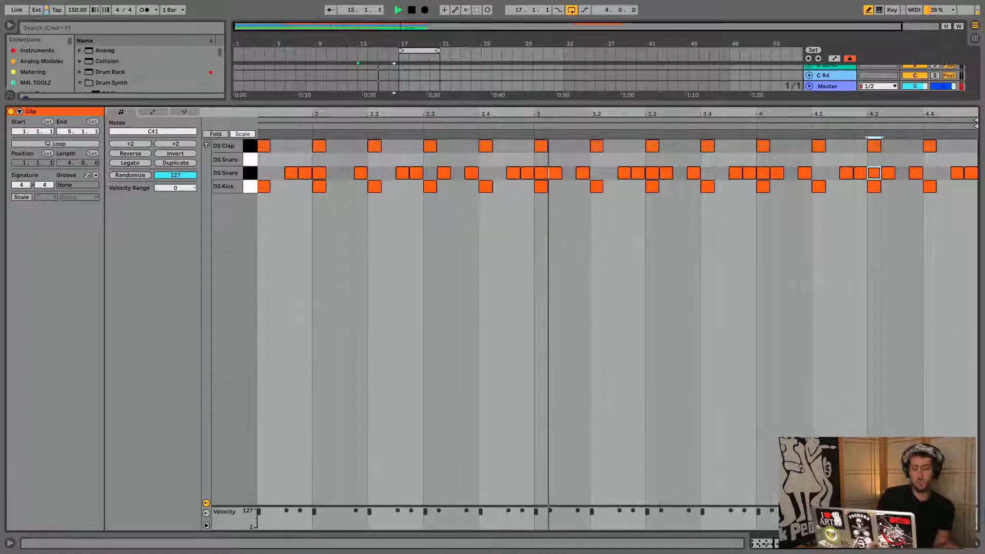
pyautogui.click(957, 174)
pyautogui.moveTo(961, 174); pyautogui.dragTo(980, 175)
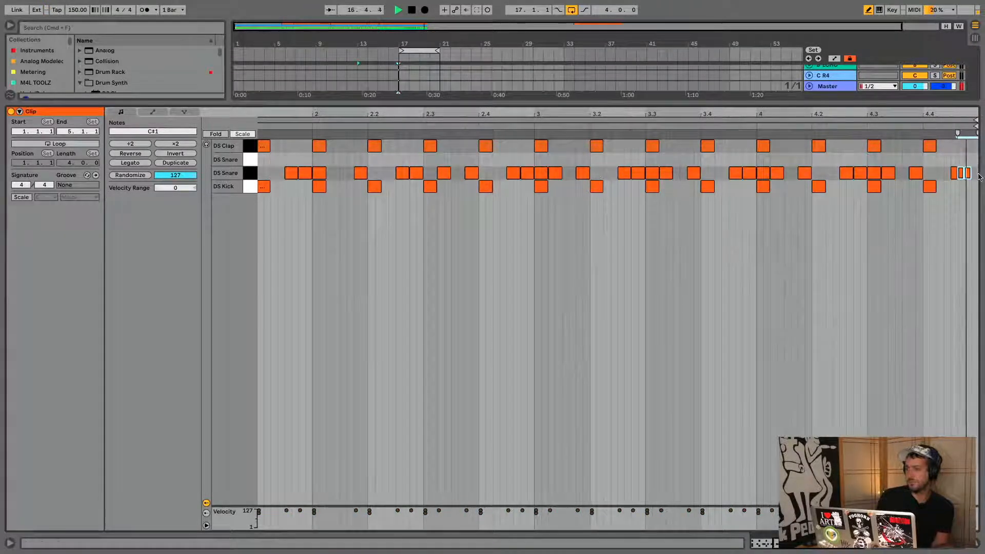
pyautogui.click(975, 173)
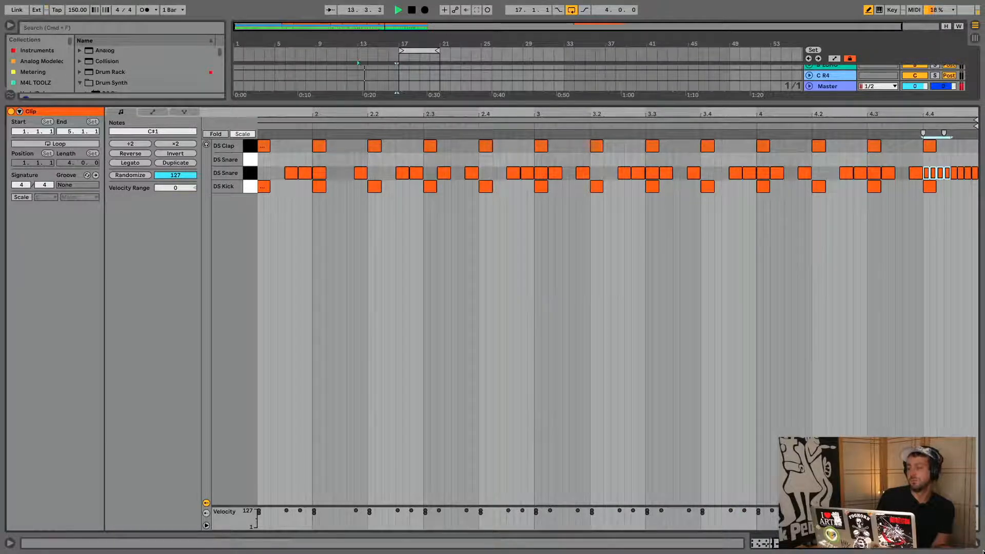
# Step: Map the C#1 DS Snare's Decay to Macro 1 of the Drum Rack and show its automation in a new lane
pyautogui.click(977, 544)
pyautogui.doubleClick(846, 83)
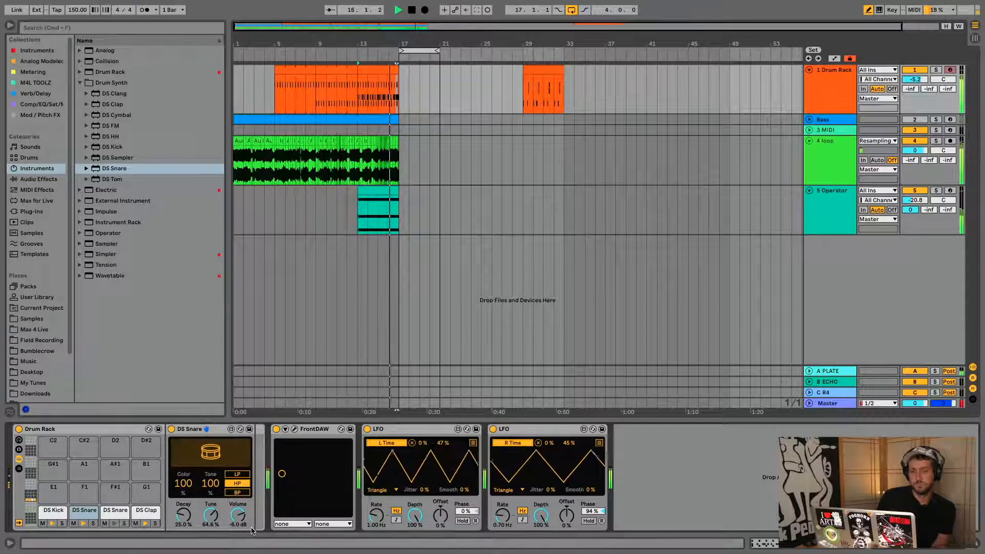
pyautogui.rightClick(187, 518)
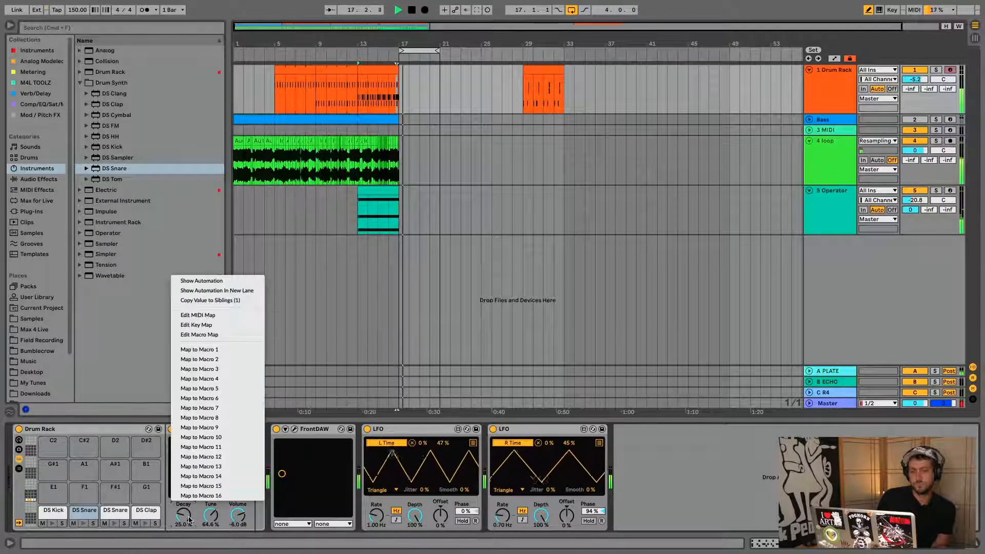
pyautogui.click(214, 351)
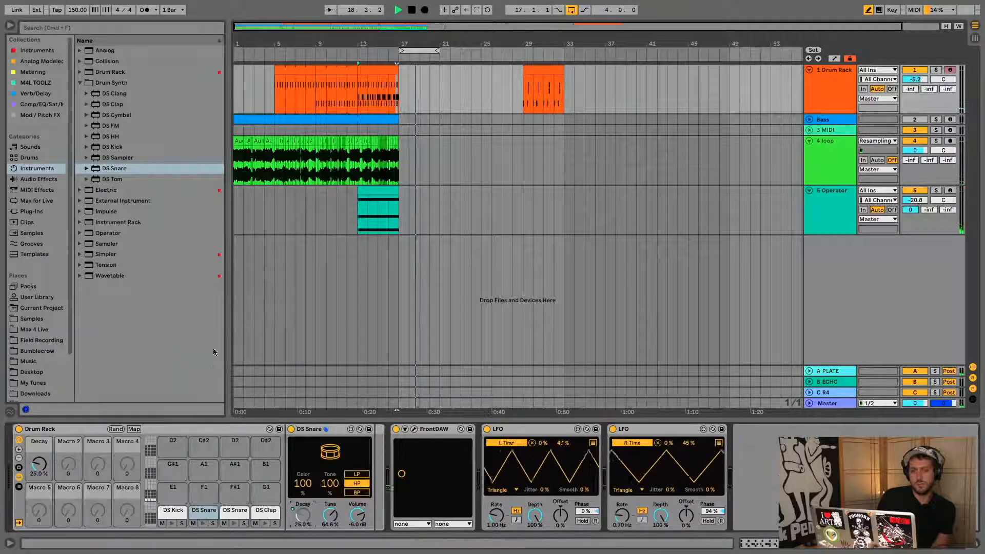
pyautogui.rightClick(43, 466)
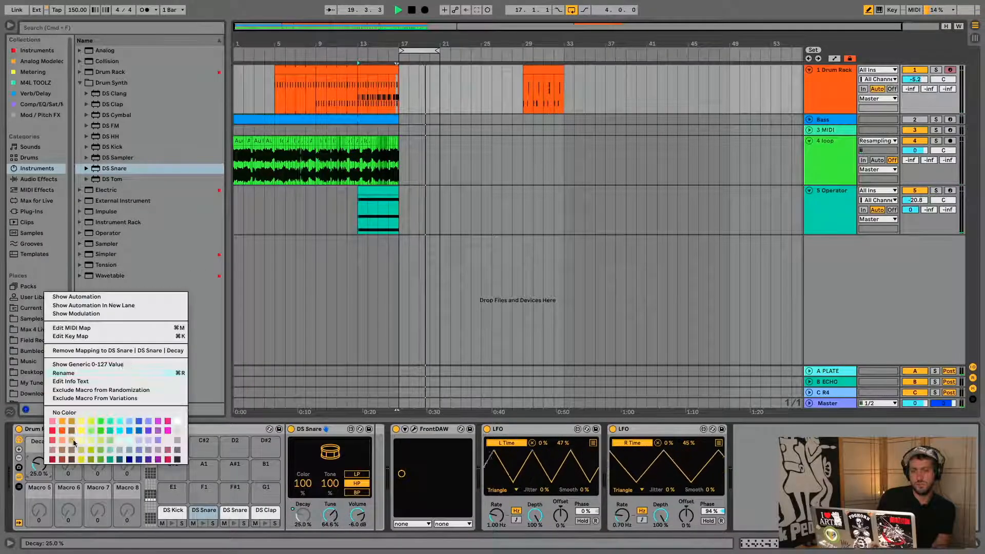
pyautogui.click(140, 306)
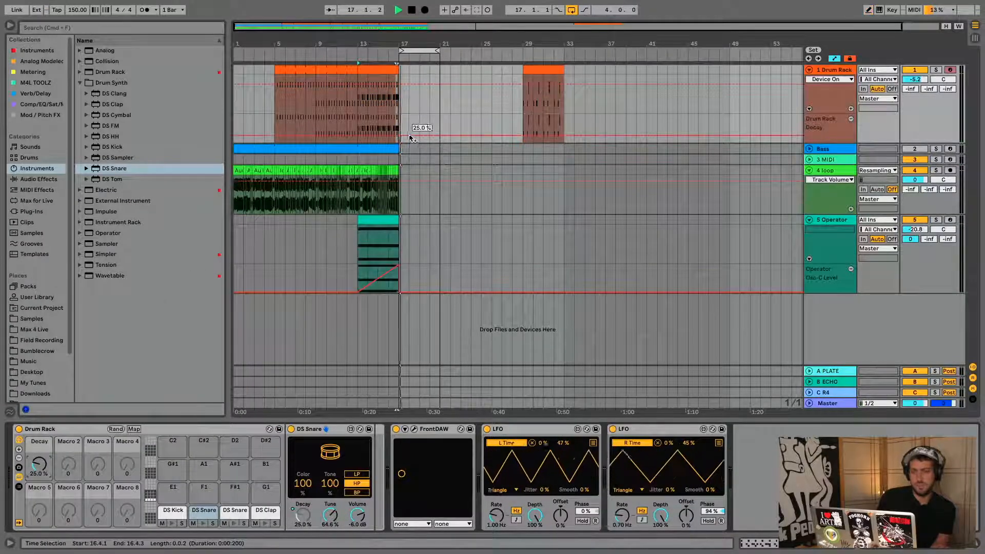
# Step: Draw a Decay automation ramp rising from 25% at bar 13 to 100% at bar 17
pyautogui.click(359, 136)
pyautogui.moveTo(399, 136)
pyautogui.mouseDown()
pyautogui.moveTo(429, 124)
pyautogui.moveTo(399, 126)
pyautogui.mouseUp()
pyautogui.press('space')
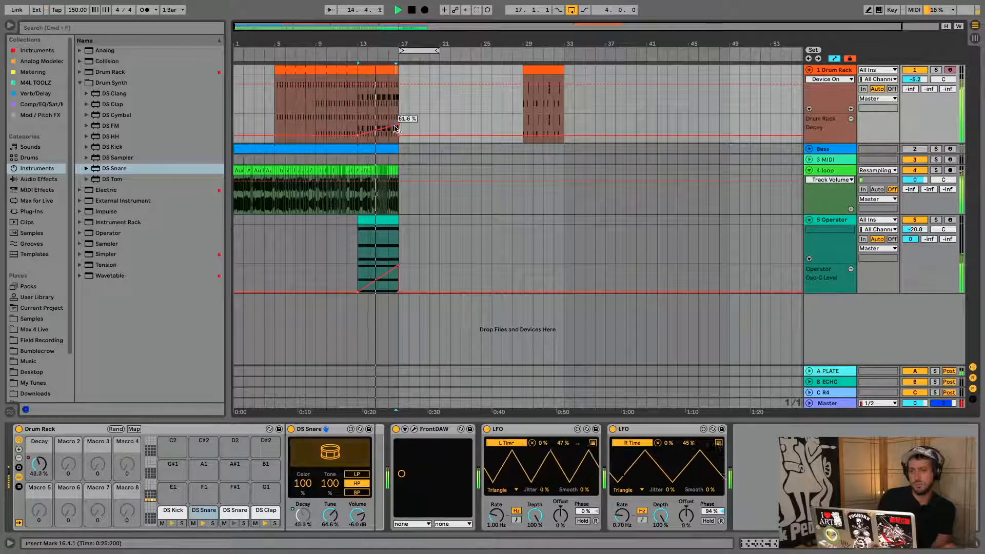
pyautogui.moveTo(398, 120); pyautogui.dragTo(399, 116)
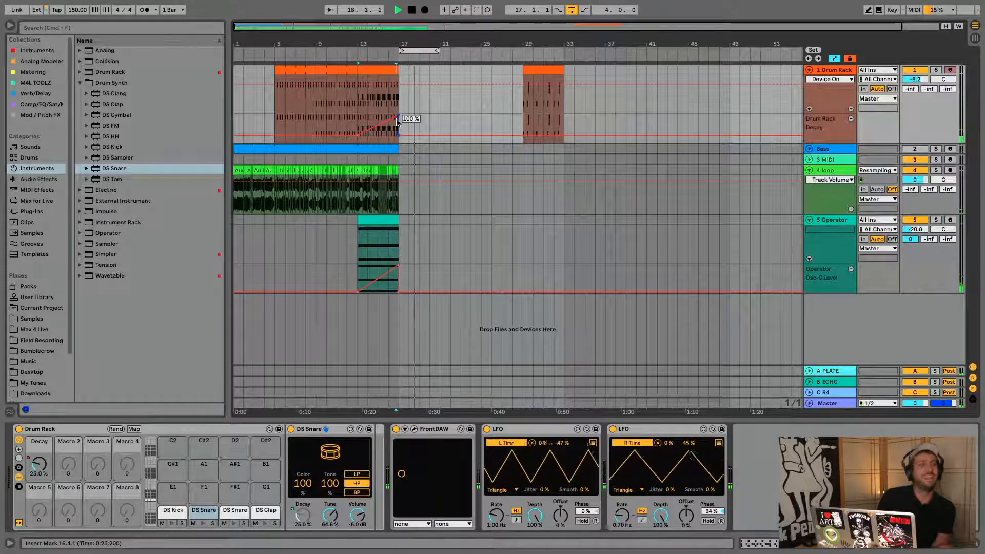
# Step: Turn off the arrangement loop, hide the automation and play the track through from its beginning
pyautogui.click(572, 11)
pyautogui.press('a')
pyautogui.click(272, 115)
pyautogui.press('space')
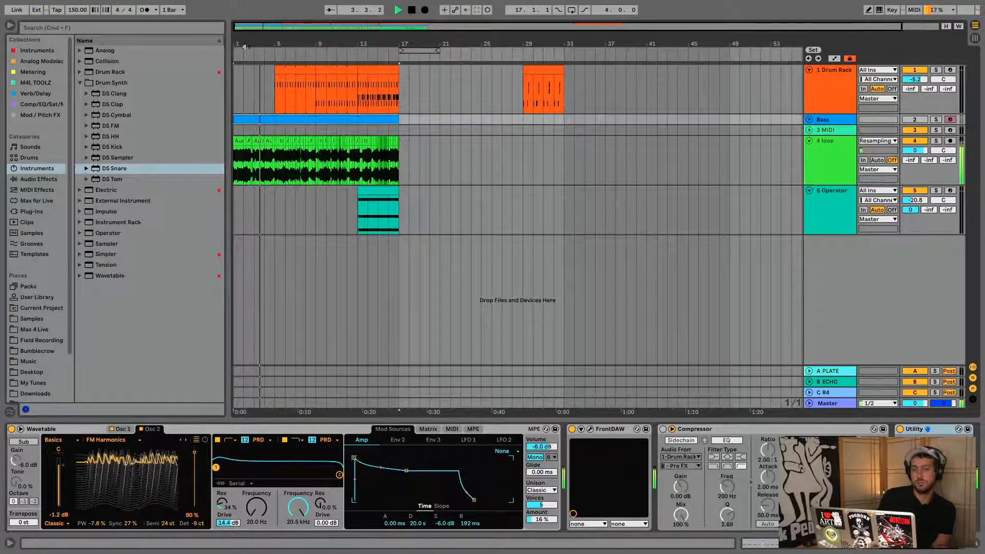
pyautogui.moveTo(246, 44); pyautogui.dragTo(332, 110)
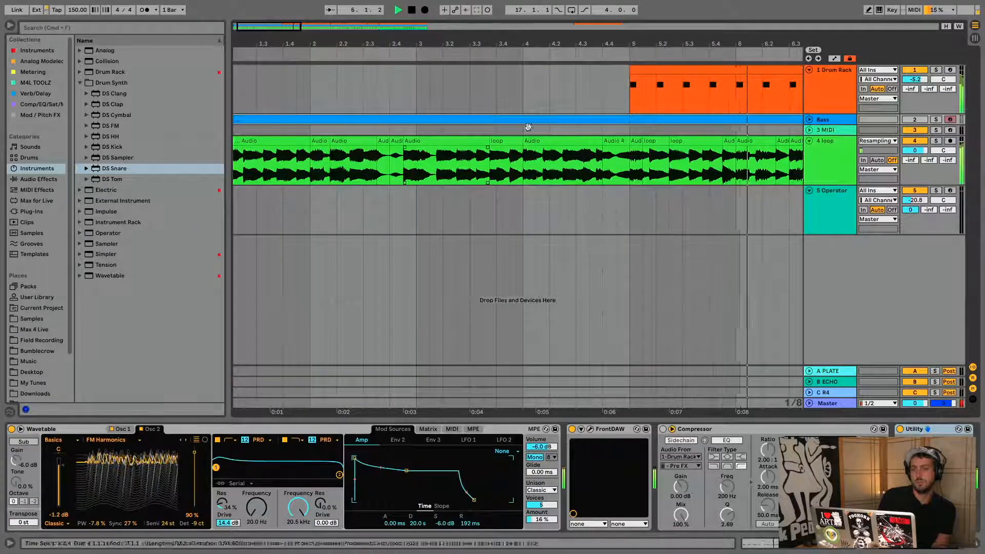
pyautogui.moveTo(386, 45); pyautogui.dragTo(279, 5)
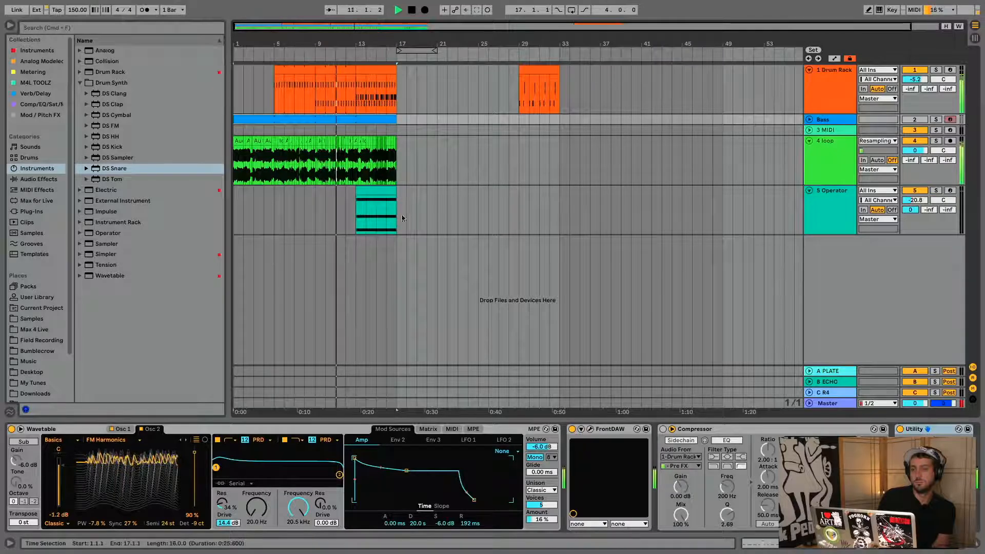
# Step: Paste a copy of the Operator chord clip at bar 9, directly before the existing one
pyautogui.click(305, 213)
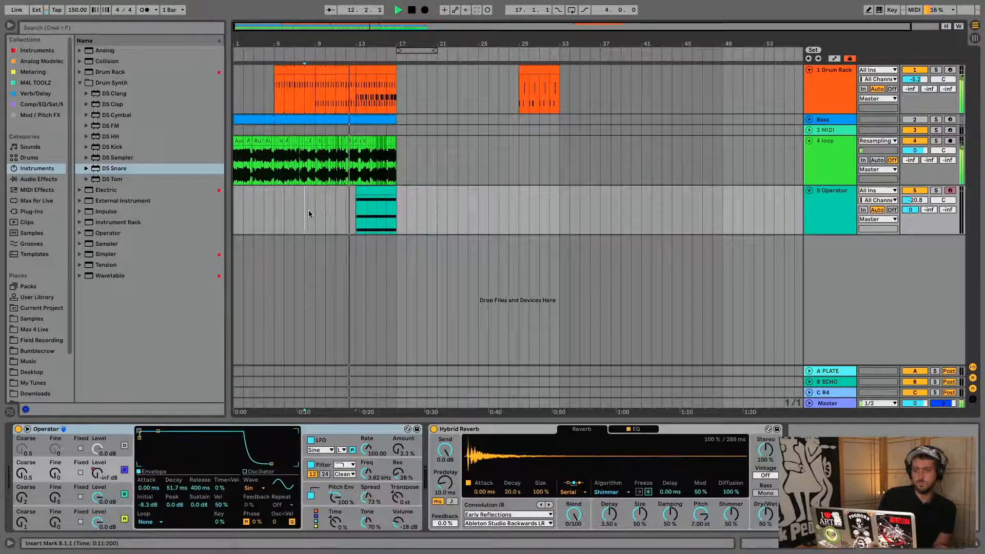
pyautogui.click(312, 210)
pyautogui.press('super+v')
pyautogui.click(831, 206)
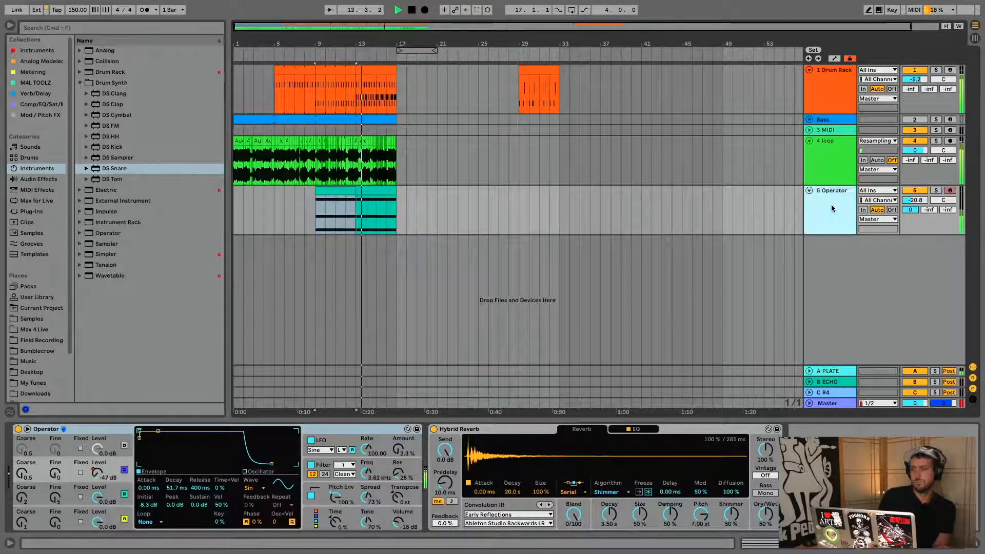
pyautogui.click(832, 209)
pyautogui.press('space')
# Step: Transpose all notes of the Operator clip at bar 9 down one octave and listen to it
pyautogui.doubleClick(340, 188)
pyautogui.moveTo(393, 182); pyautogui.dragTo(430, 361)
pyautogui.hotkey('shift', 'Down')
pyautogui.press('space')
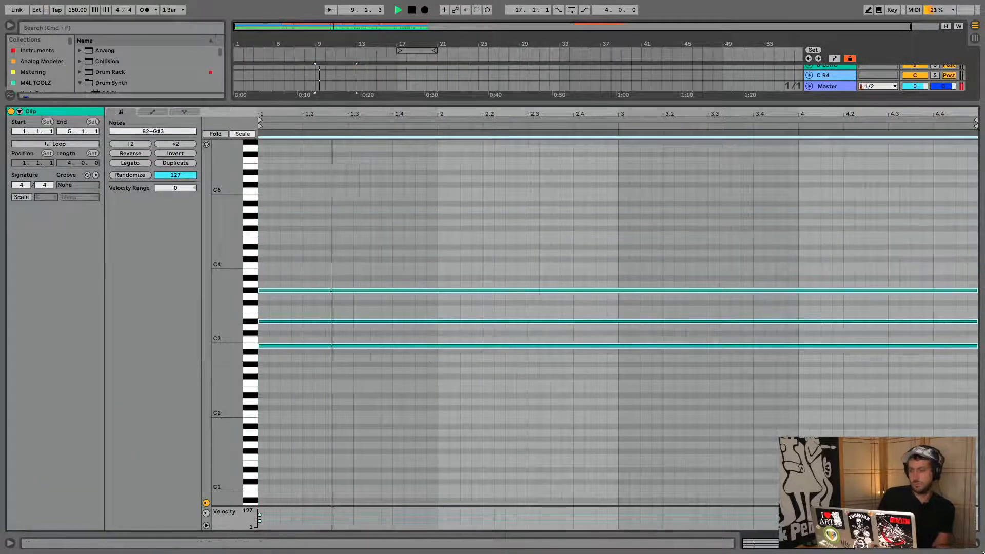
pyautogui.click(978, 545)
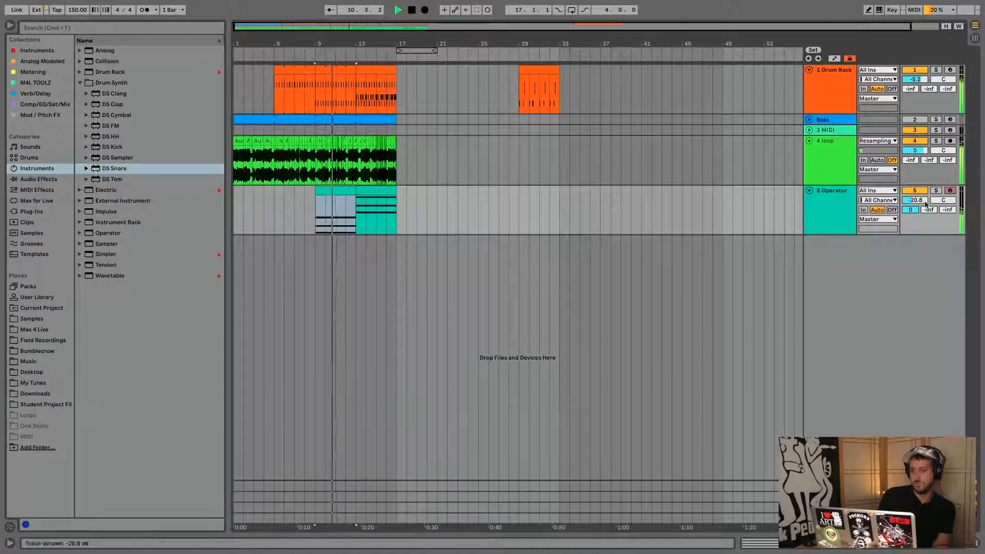
pyautogui.doubleClick(836, 205)
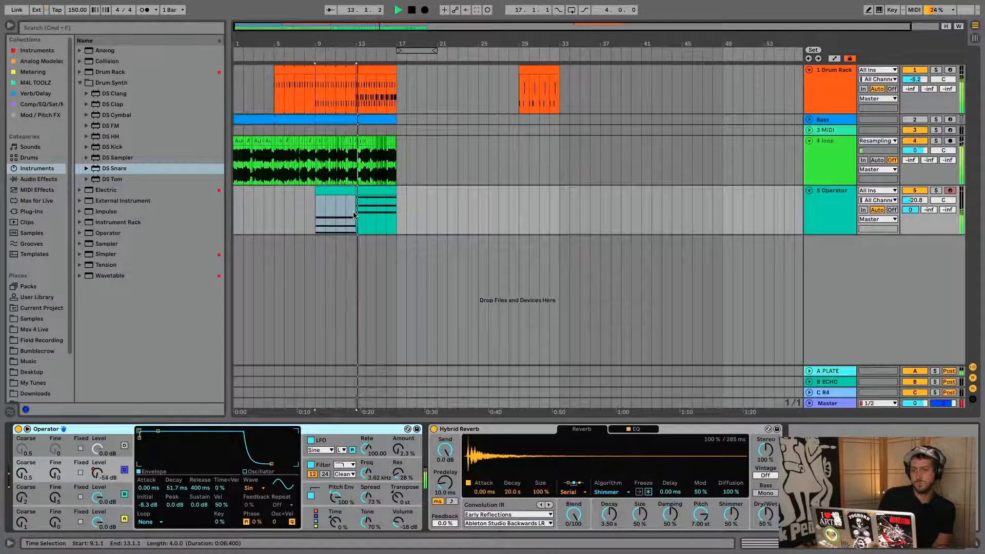
# Step: Consolidate the two Operator clips between bars 9 and 17 into one clip and open its notes
pyautogui.keyDown('shift'); pyautogui.click(363, 191); pyautogui.keyUp('shift')
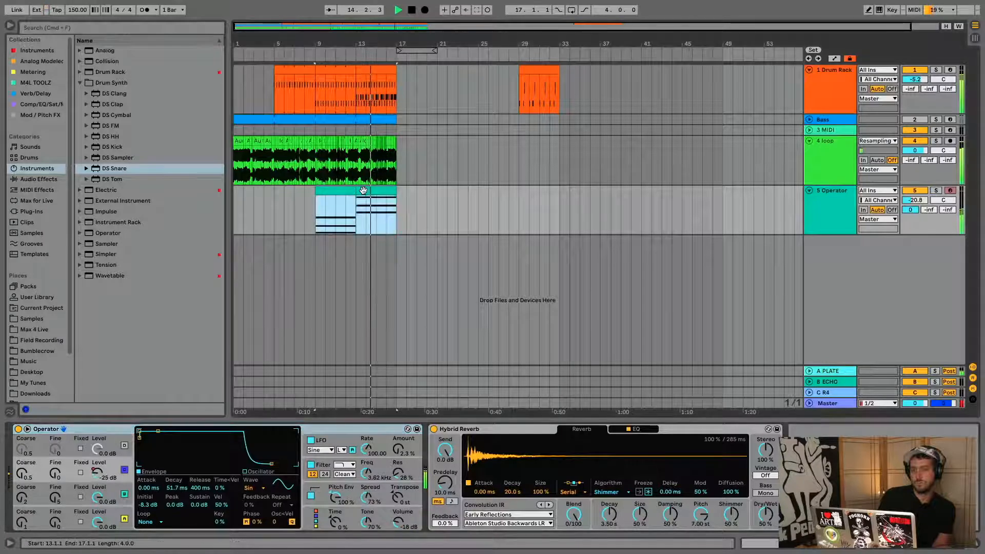
pyautogui.press('super+j')
pyautogui.doubleClick(363, 191)
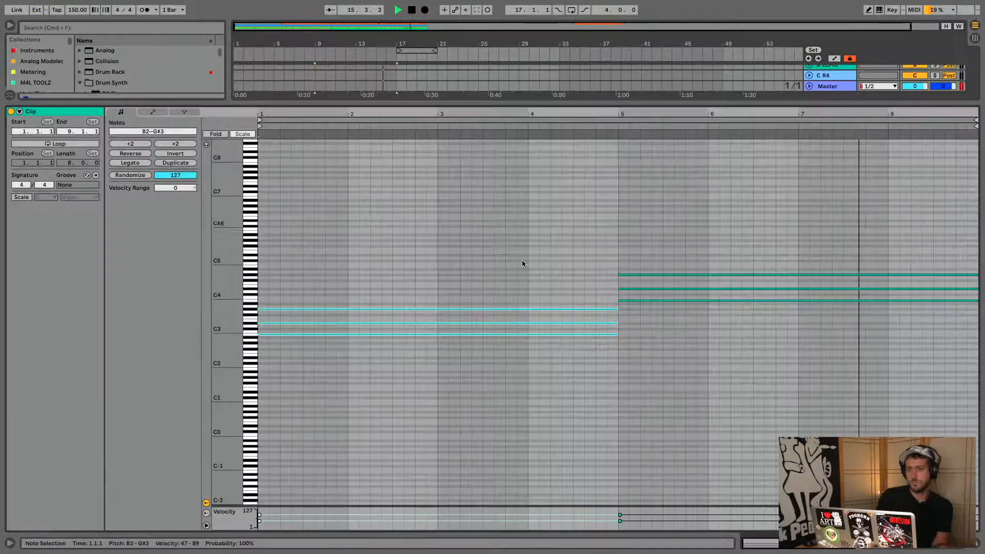
# Step: Lengthen the lower chord's three notes to end at about 5.1.2, slightly overlapping the higher chord
pyautogui.moveTo(592, 384); pyautogui.dragTo(624, 310)
pyautogui.press('space')
pyautogui.press('space')
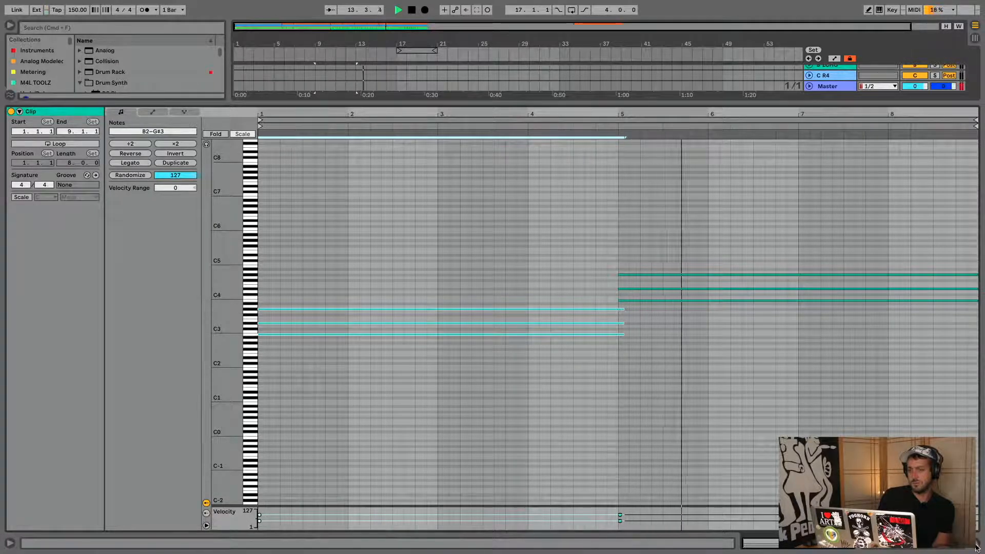
pyautogui.press('super+alt+l')
pyautogui.doubleClick(338, 192)
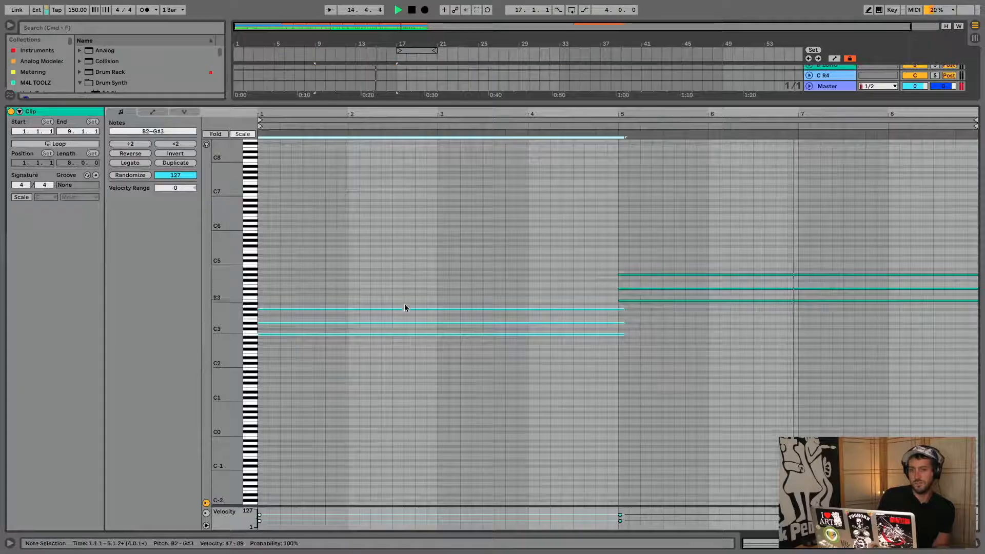
pyautogui.hotkey('shift', 'Tab')
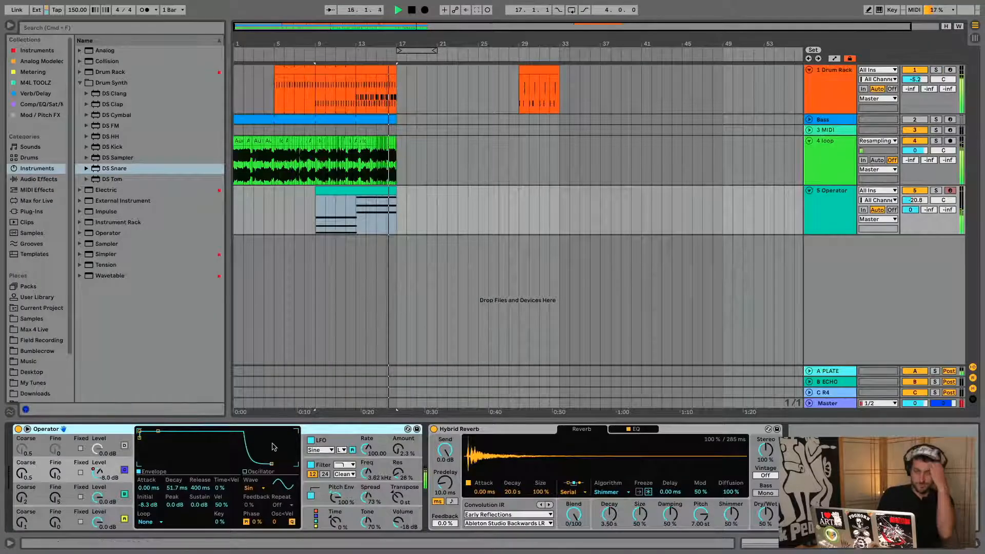
# Step: Show the automation and shape Operator's Osc-C Level from 9.1.1 to 9.3.1 as a falling ramp starting at -20 dB
pyautogui.press('a')
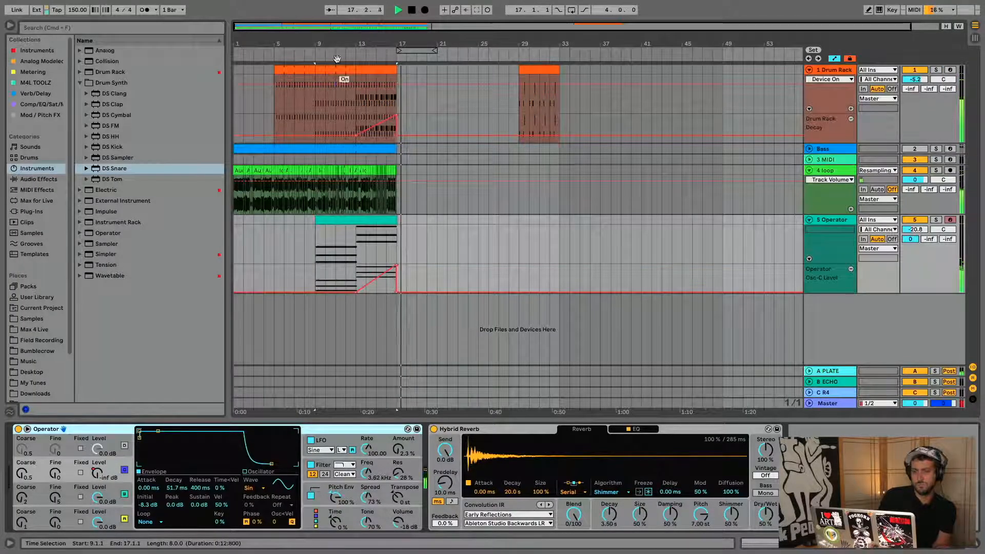
pyautogui.moveTo(334, 43); pyautogui.dragTo(336, 62)
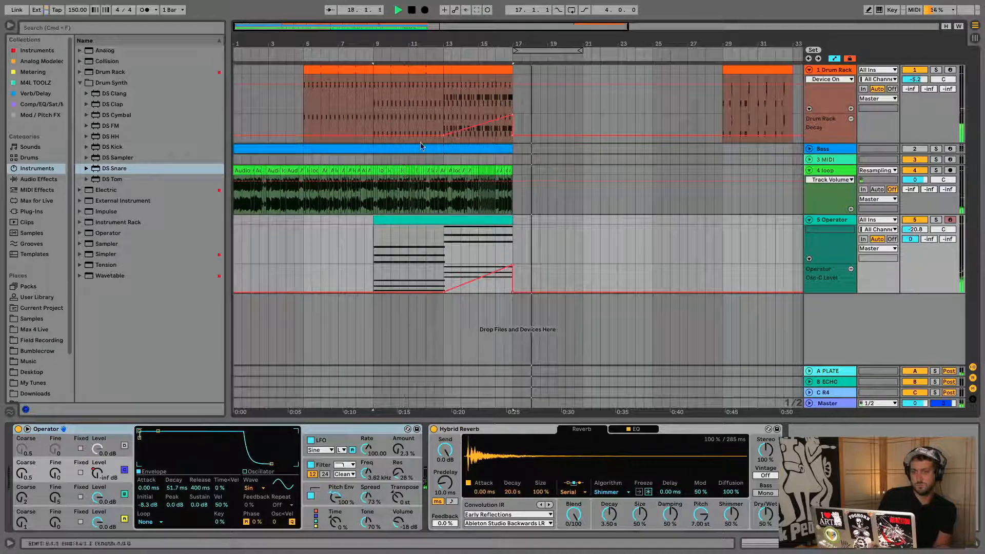
pyautogui.click(378, 287)
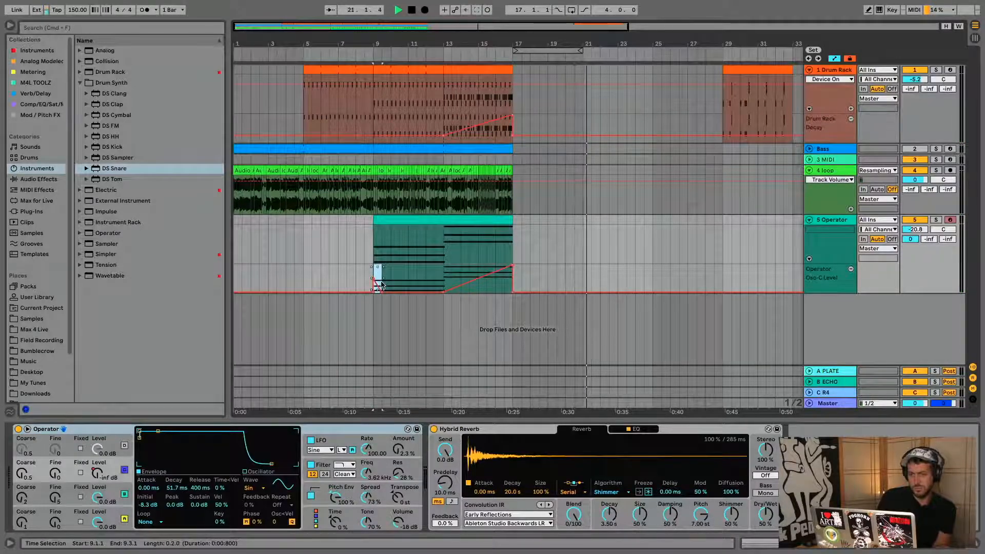
# Step: Duplicate the two-beat Osc-C Level ramp repeatedly up to bar 17, replacing the rising ramp, and set the playback start to bar 9
pyautogui.press('super+d')
pyautogui.press('super+d')
pyautogui.press('super+d')
pyautogui.press('super+d')
pyautogui.press('super+d')
pyautogui.press('super+d')
pyautogui.press('super+d')
pyautogui.press('super+d')
pyautogui.press('super+d')
pyautogui.press('super+d')
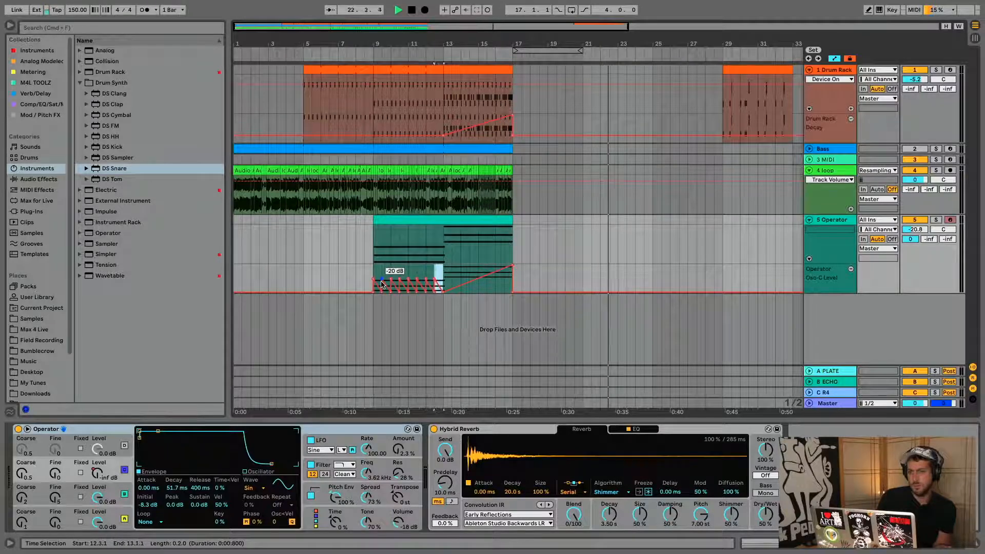
pyautogui.press('super+d')
pyautogui.press('super+d')
pyautogui.press('super+d')
pyautogui.press('super+d')
pyautogui.press('super+d')
pyautogui.click(380, 244)
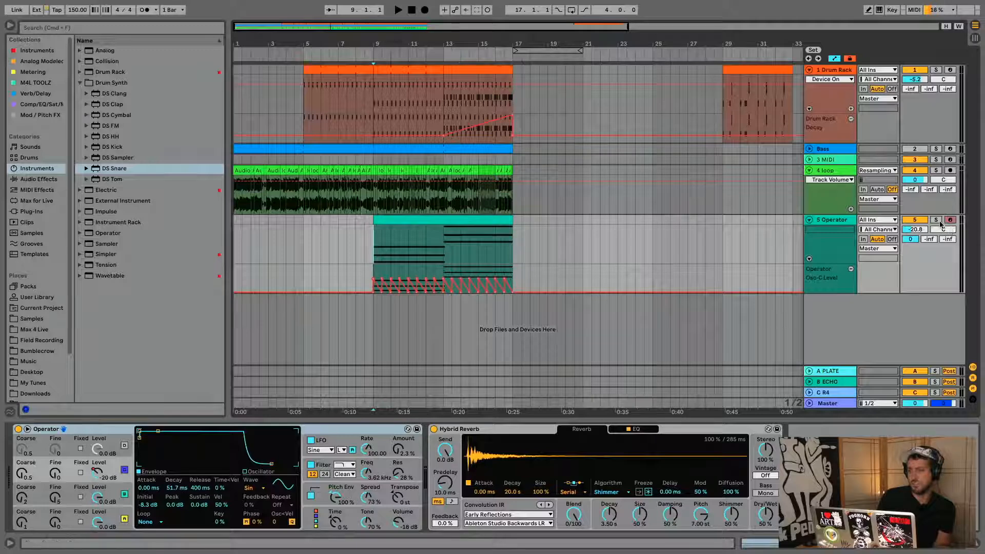
# Step: Solo the Operator track, audition it from bar 9, and undo the repeated Osc-C Level ramps
pyautogui.click(938, 220)
pyautogui.press('space')
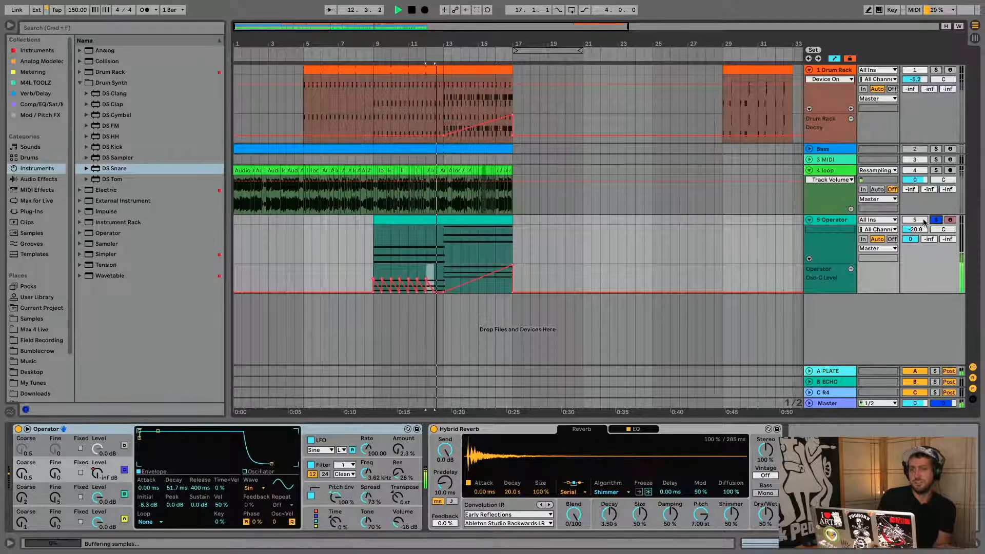
pyautogui.press('space')
# Step: Show Operator's Osc-D Level automation in its own lane and shape a falling ramp from 9.1.1 to 9.1.3 starting at 0 dB
pyautogui.click(124, 446)
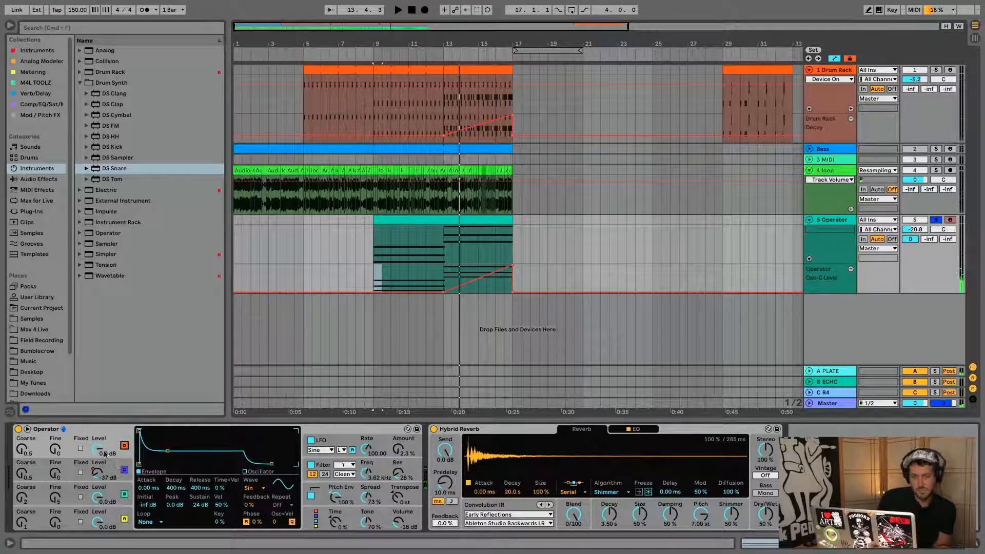
pyautogui.rightClick(105, 454)
pyautogui.click(156, 467)
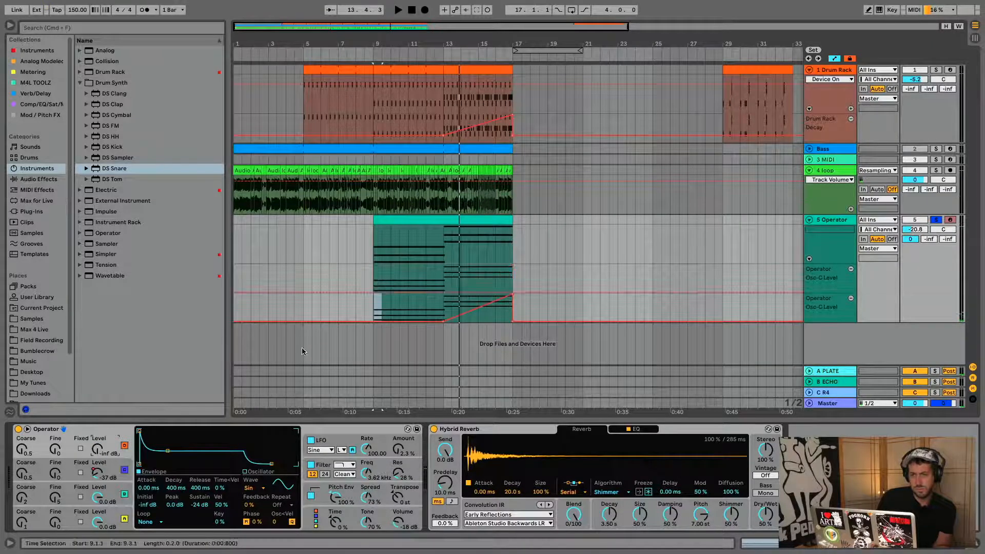
pyautogui.moveTo(376, 41); pyautogui.dragTo(375, 83)
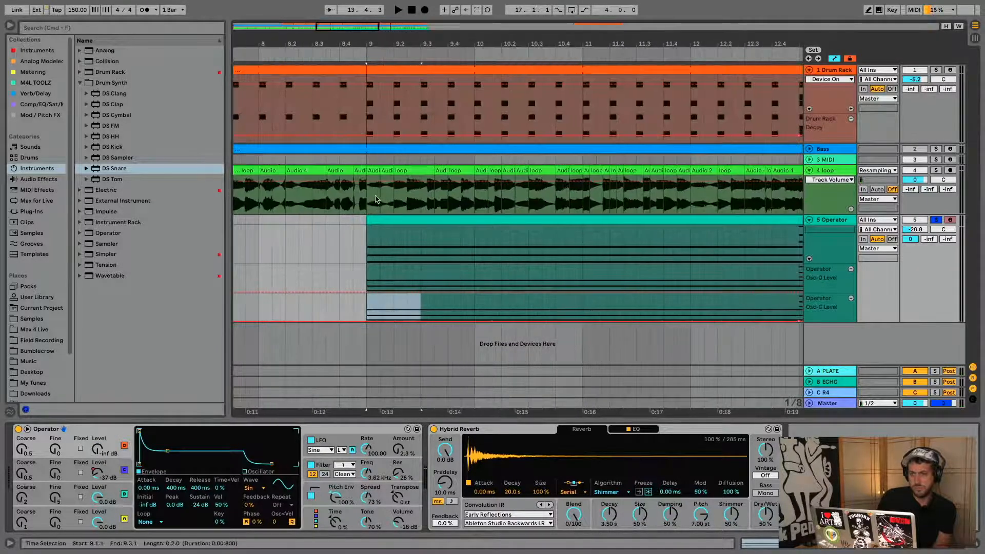
pyautogui.moveTo(373, 273); pyautogui.dragTo(360, 280)
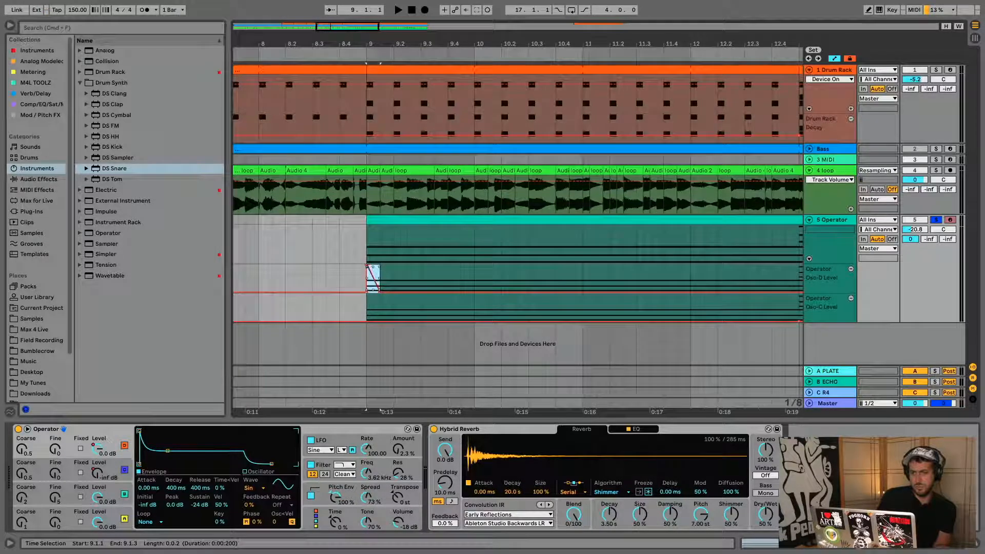
# Step: Duplicate the half-beat Osc-D Level ramp repeatedly from bar 9 up to bar 17
pyautogui.press('space')
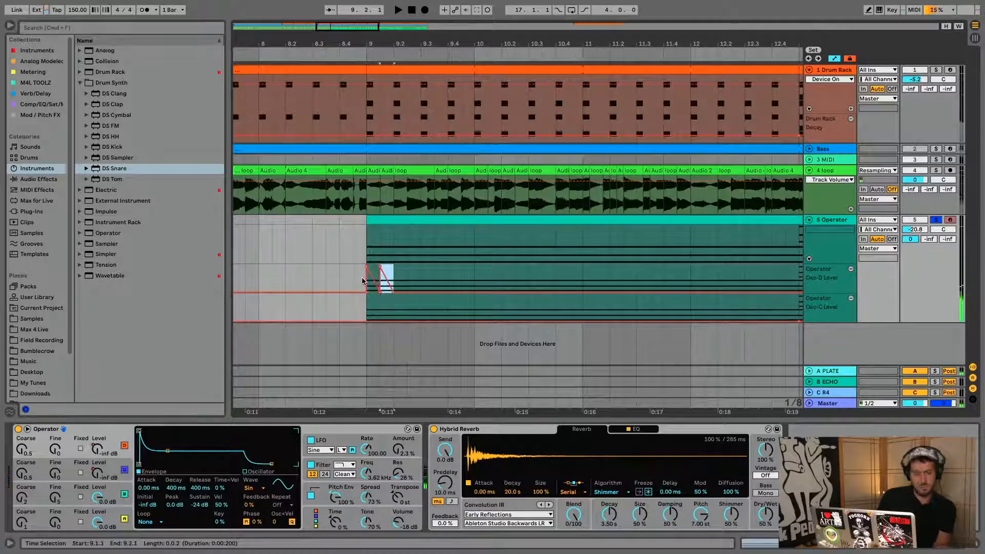
pyautogui.press('super+d')
pyautogui.press('super+d')
pyautogui.press('super+d')
pyautogui.press('super+d')
pyautogui.press('super+d')
pyautogui.press('super+d')
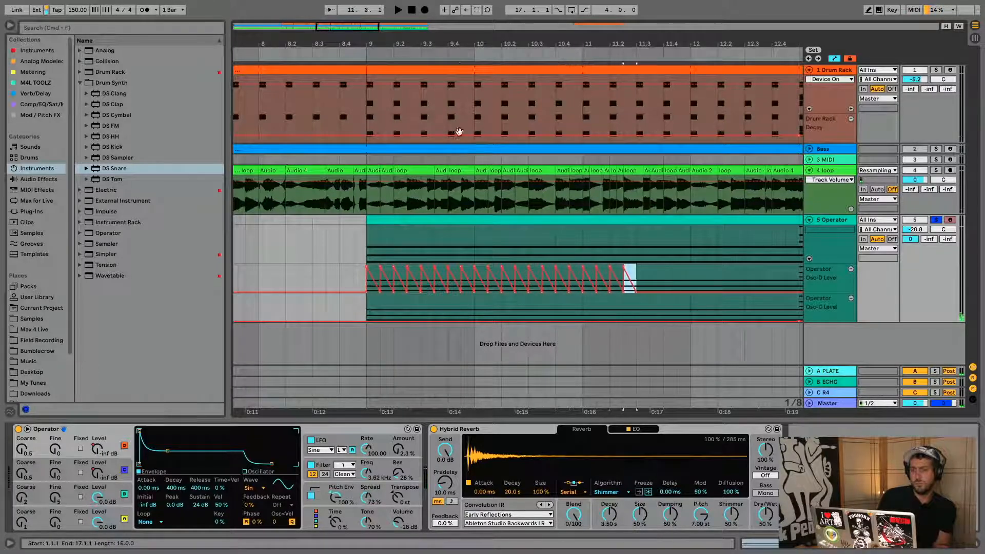
pyautogui.press('super+d')
pyautogui.press('super+d')
pyautogui.press('super+d')
pyautogui.press('super+d')
pyautogui.press('super+d')
pyautogui.press('super+d')
pyautogui.press('super+d')
pyautogui.press('super+d')
pyautogui.press('super+d')
pyautogui.press('super+d')
pyautogui.press('super+d')
pyautogui.press('super+d')
pyautogui.moveTo(480, 40); pyautogui.dragTo(480, 18)
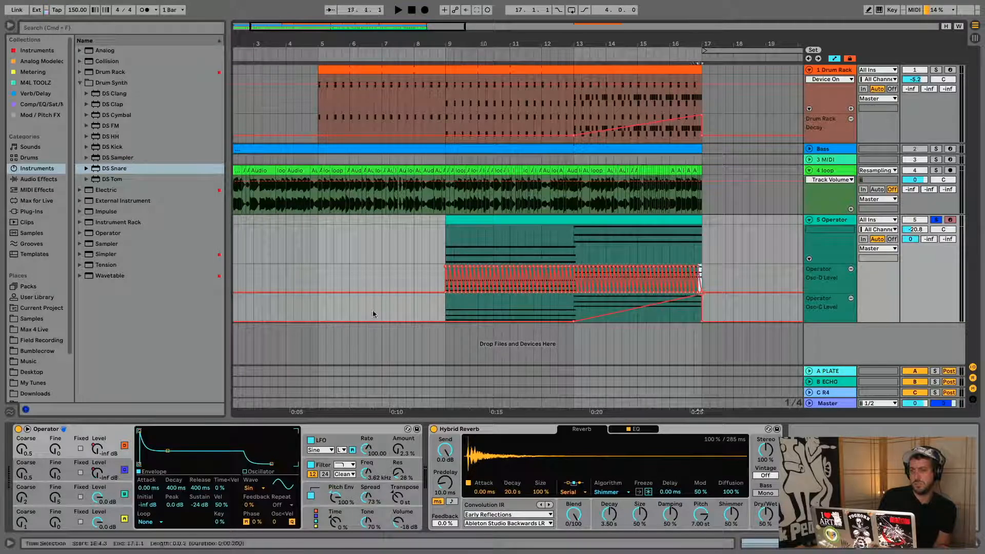
# Step: Play the soloed chords and set oscillator D's coarse tuning to 24 and fine tuning to 685
pyautogui.press('space')
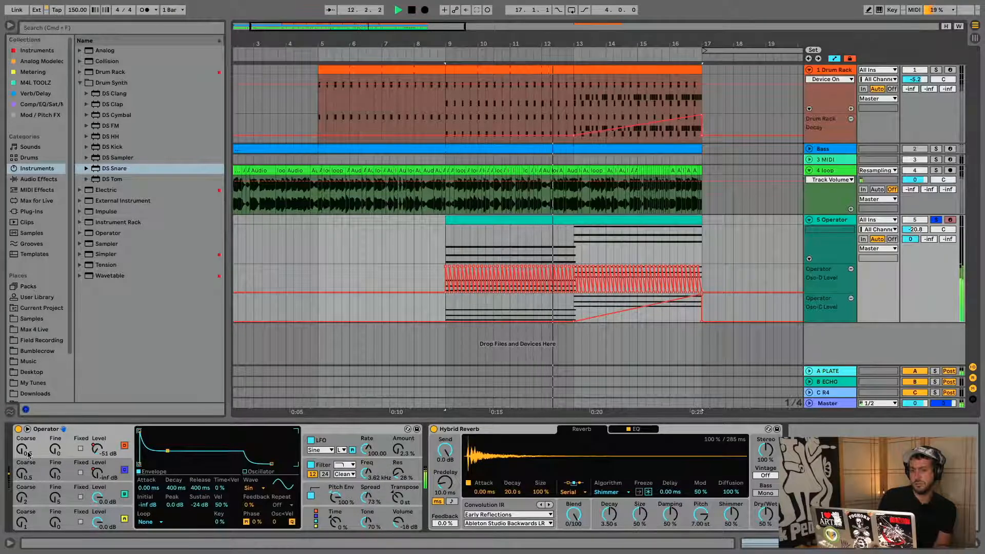
pyautogui.moveTo(28, 454); pyautogui.dragTo(55, 385)
pyautogui.moveTo(64, 454); pyautogui.dragTo(64, 449)
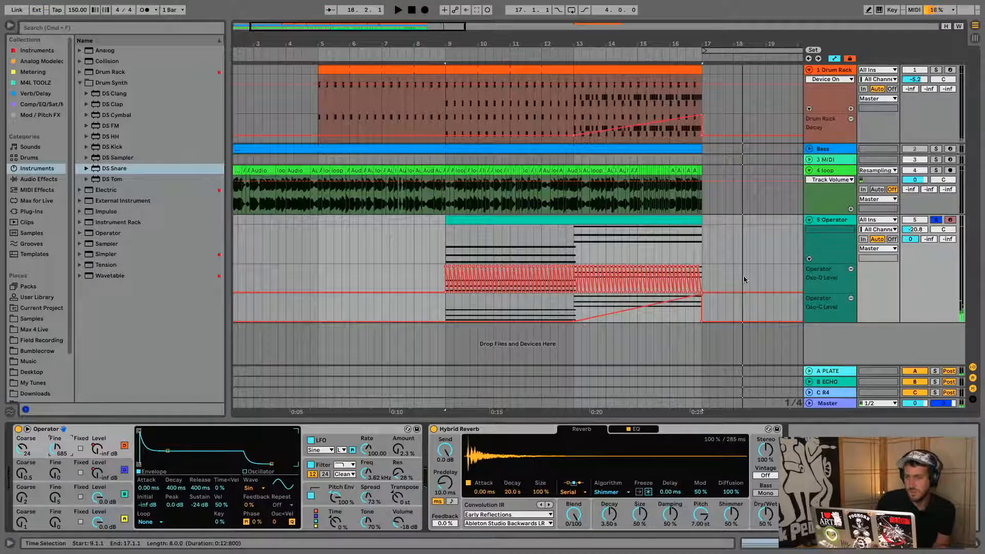
# Step: Select all the Osc-D Level ramps and raise their low points to about -16 dB during a short audition
pyautogui.moveTo(739, 280); pyautogui.dragTo(376, 280)
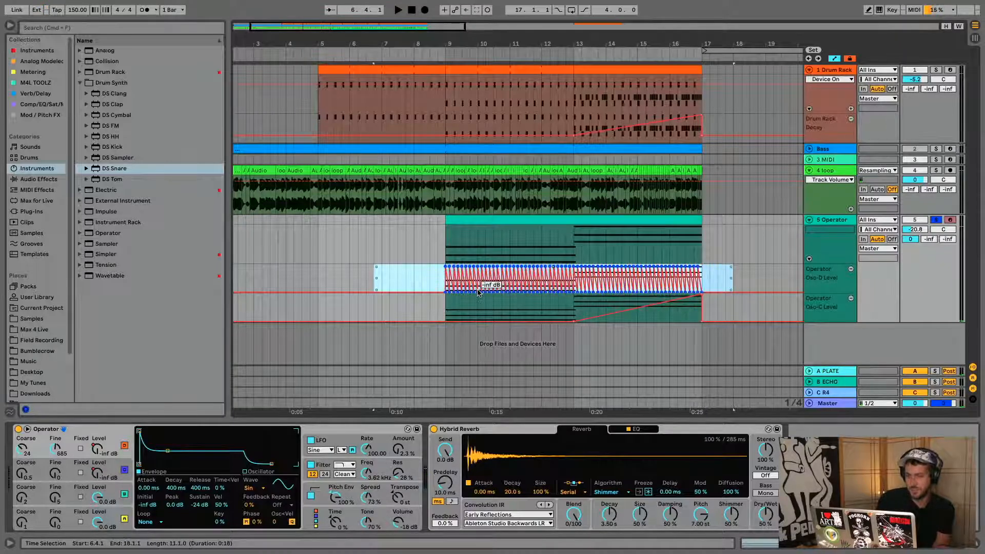
pyautogui.moveTo(478, 292); pyautogui.dragTo(479, 275)
pyautogui.press('space')
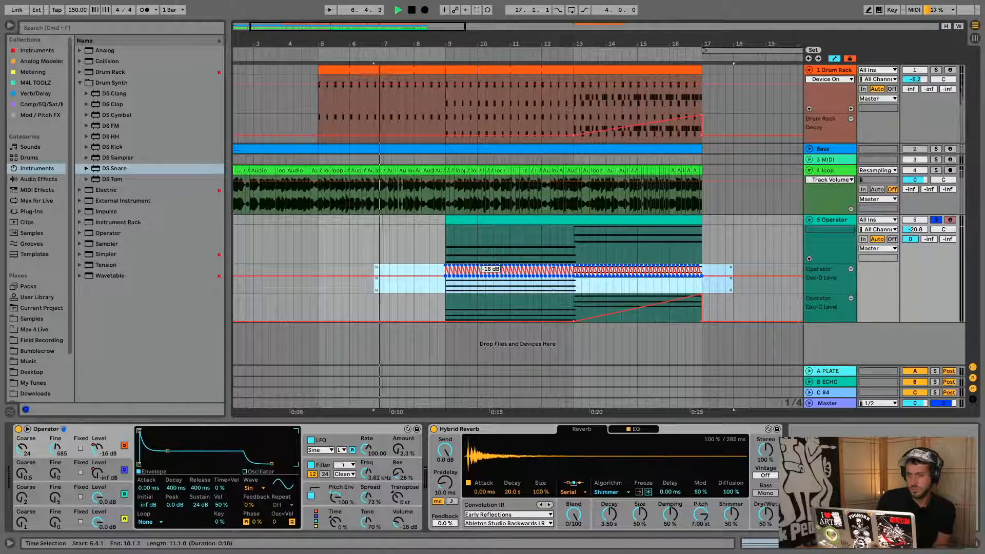
pyautogui.press('space')
# Step: Play the chords from bar 9, view Operator's global settings, and return to oscillator D's settings
pyautogui.click(450, 289)
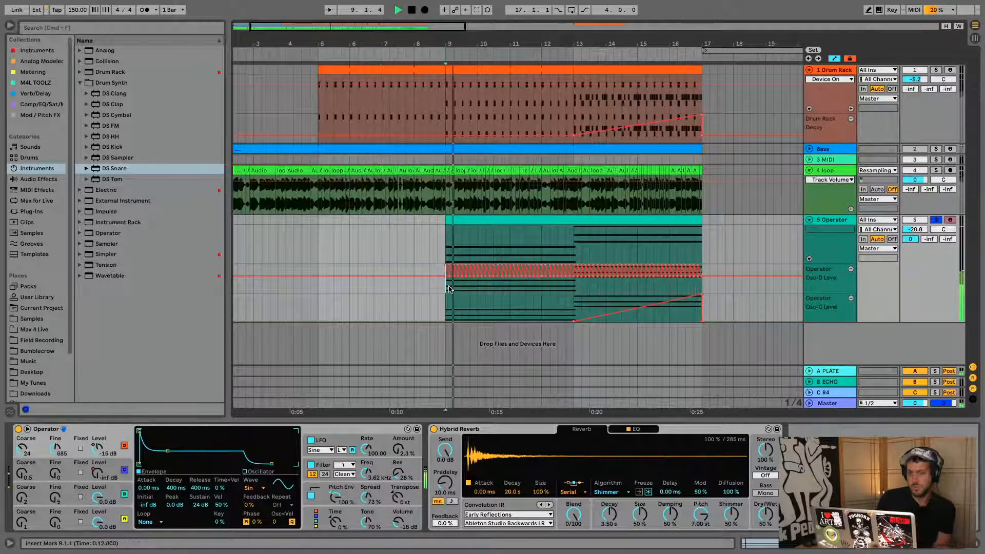
pyautogui.click(331, 505)
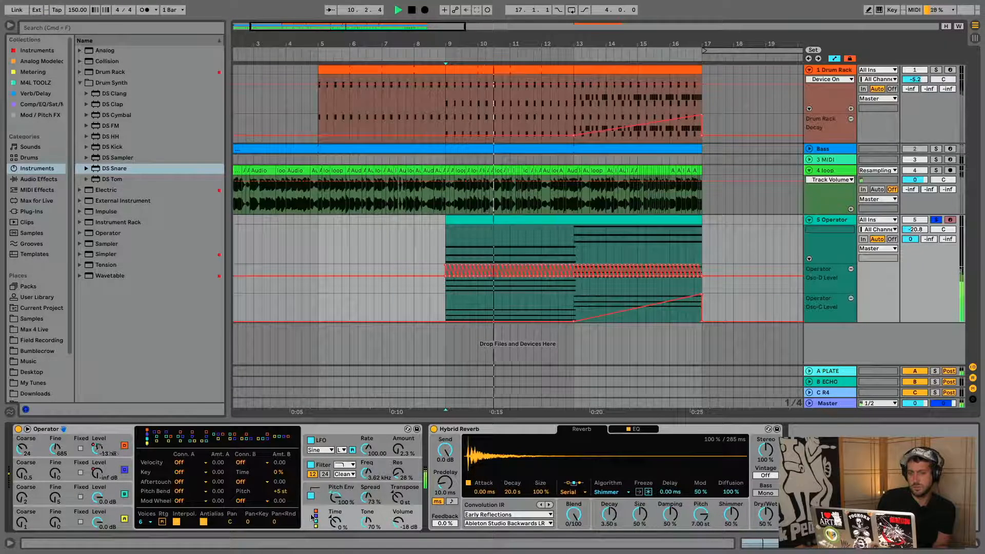
pyautogui.click(66, 443)
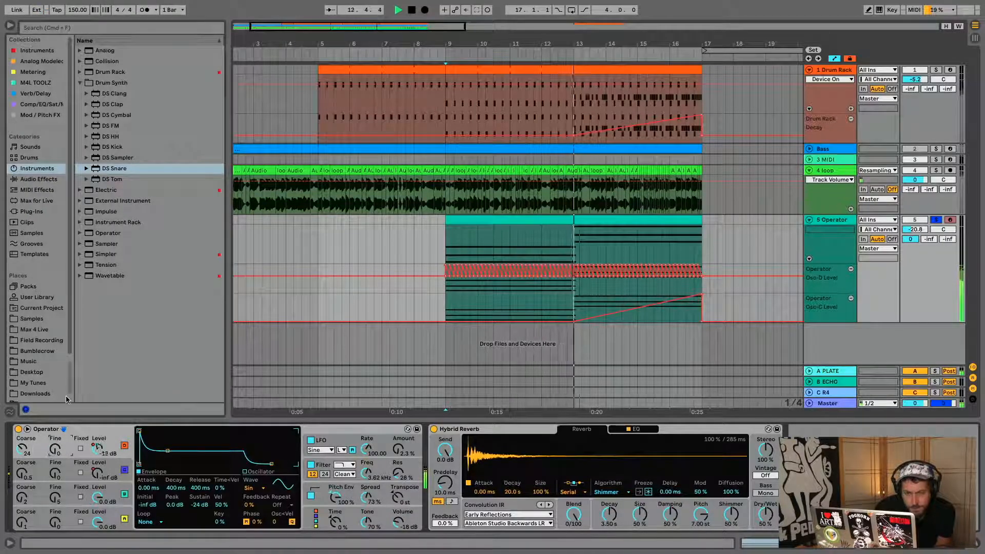
# Step: Switch Operator's oscillator D to a fixed frequency of 1.53 kHz and select its level control
pyautogui.click(81, 449)
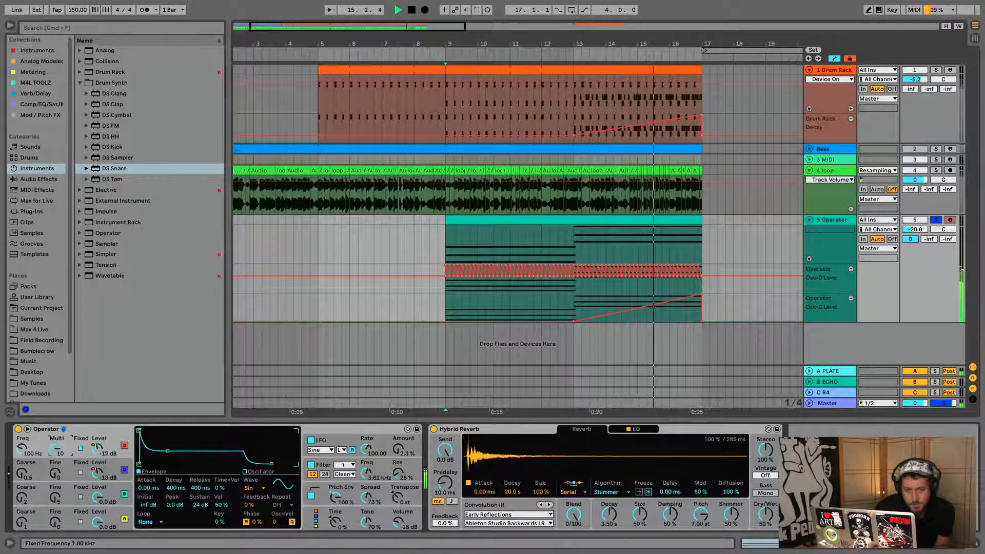
pyautogui.moveTo(24, 449); pyautogui.dragTo(25, 437)
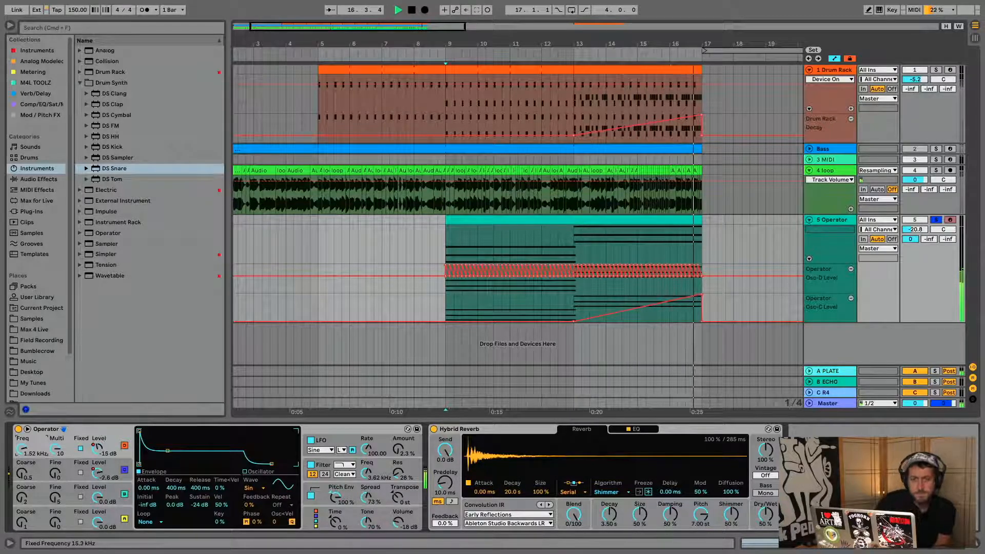
pyautogui.click(98, 449)
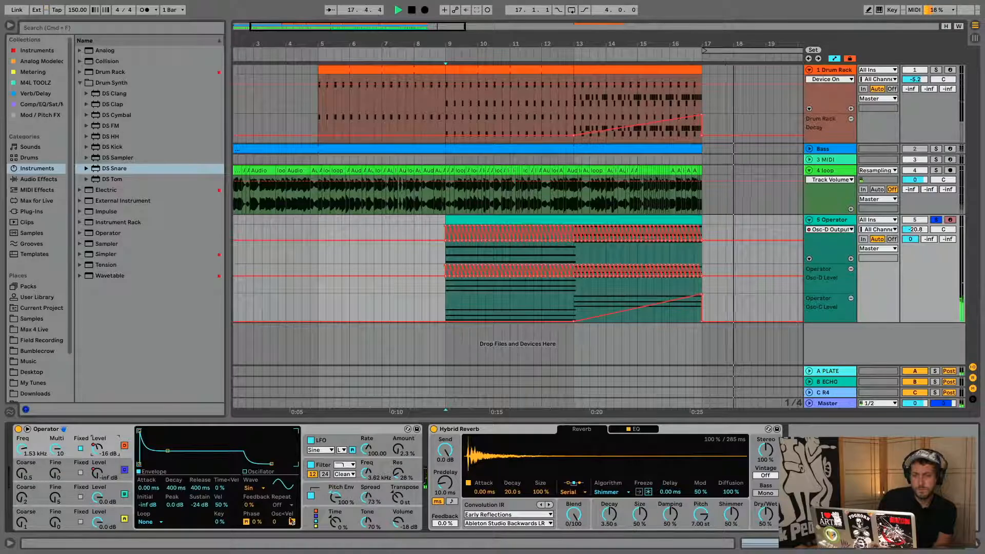
# Step: Set oscillator D's waveform to Noise White and replay the Operator part from bar 9
pyautogui.click(263, 488)
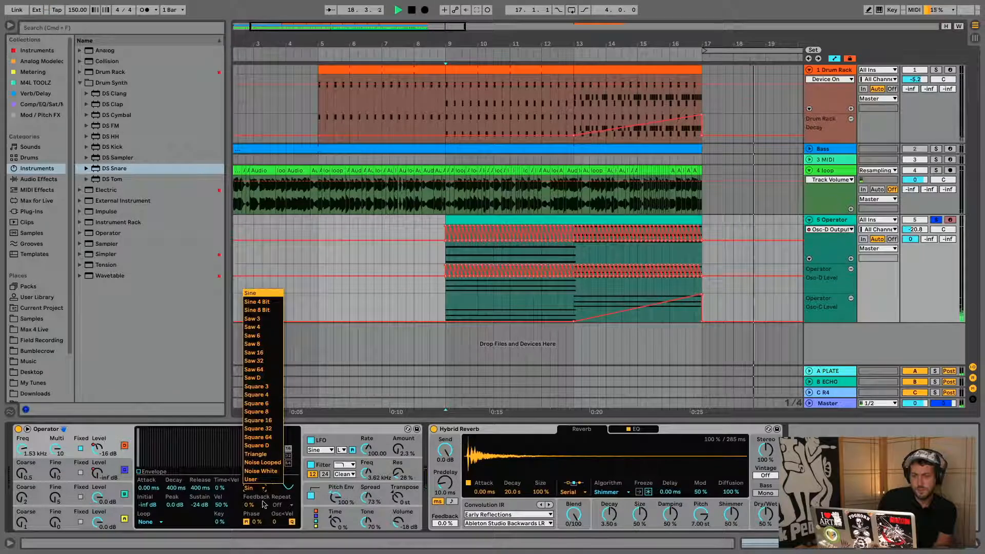
pyautogui.click(263, 469)
pyautogui.press('space')
pyautogui.click(452, 219)
pyautogui.press('space')
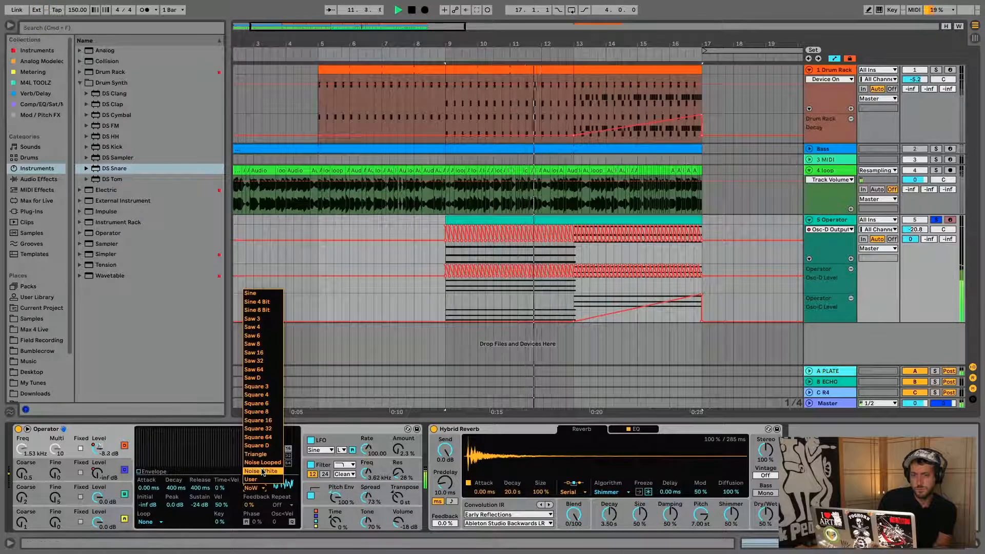
# Step: Give oscillator D a drawn User waveform and delete the automation of its level
pyautogui.click(260, 471)
pyautogui.moveTo(241, 432)
pyautogui.mouseDown()
pyautogui.moveTo(233, 405)
pyautogui.moveTo(141, 314)
pyautogui.moveTo(89, 299)
pyautogui.moveTo(359, 216)
pyautogui.mouseUp()
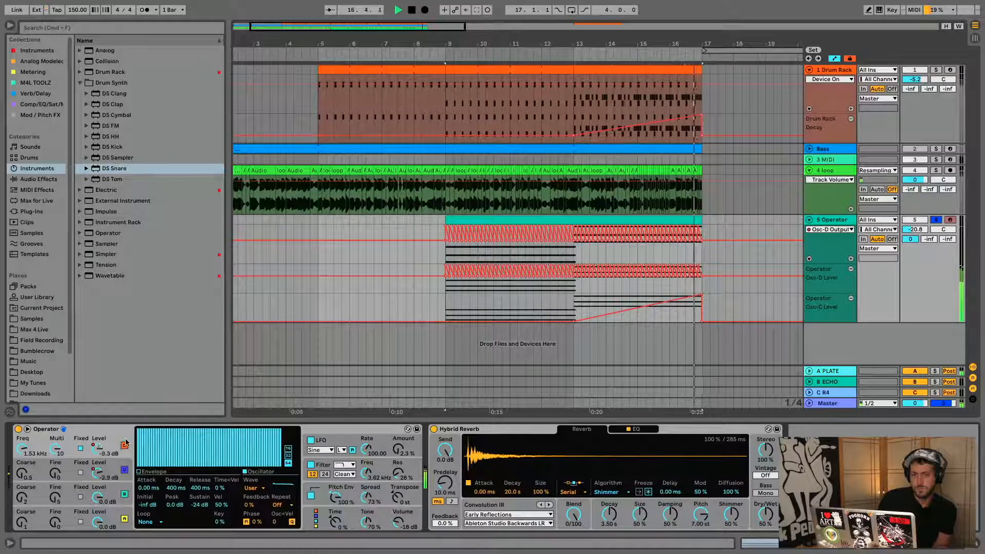
pyautogui.rightClick(103, 452)
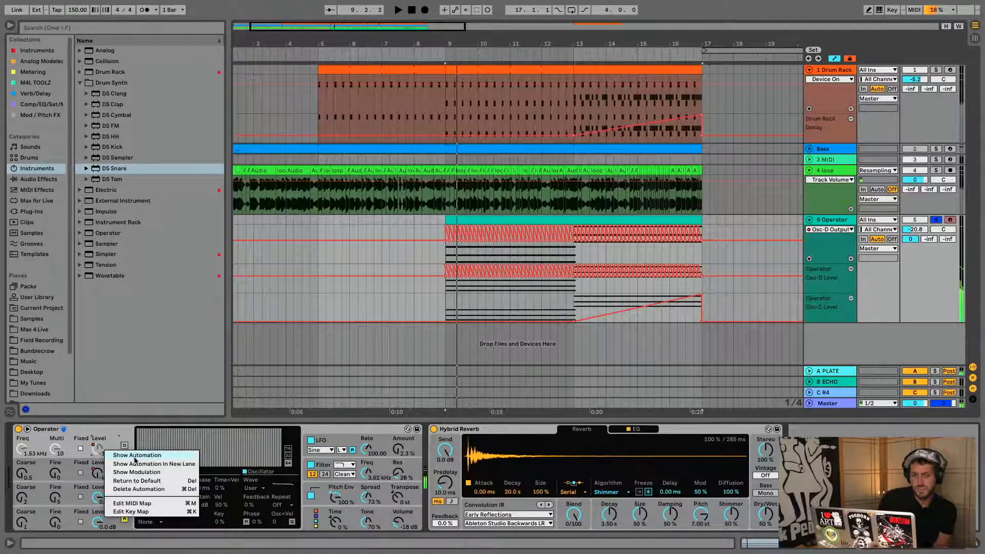
pyautogui.click(139, 489)
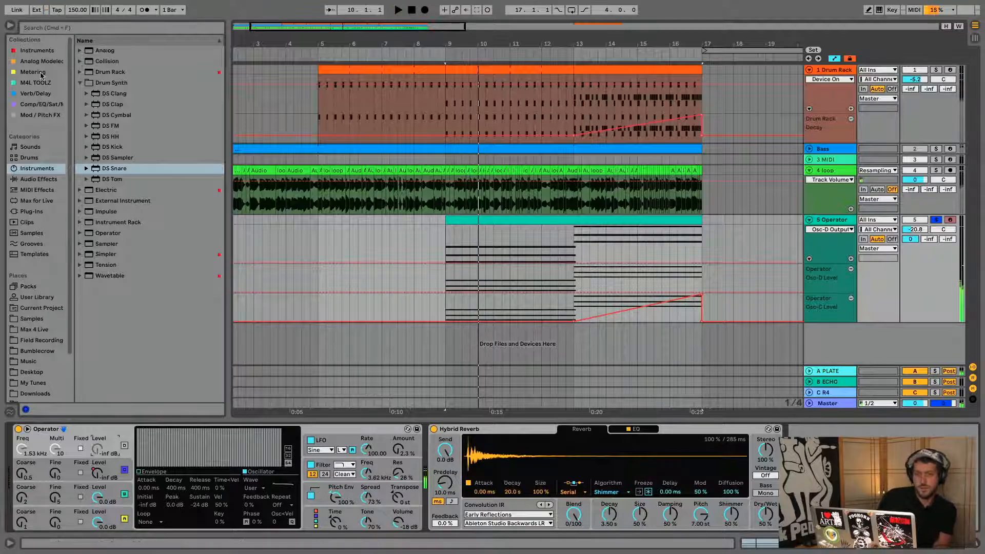
# Step: Collapse the LFO presets among the audio effects and add Phaser-Flanger after Hybrid Reverb on the Operator track
pyautogui.click(38, 179)
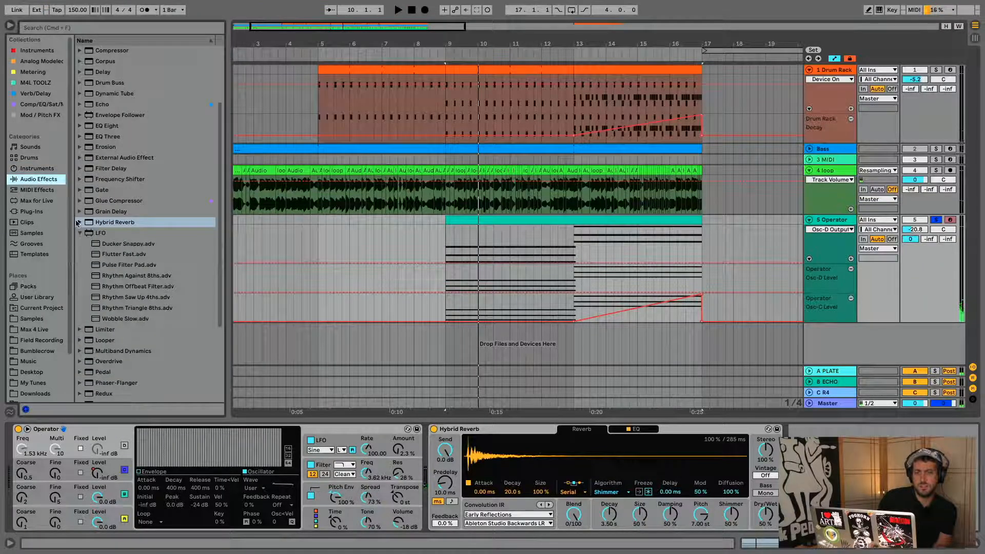
pyautogui.click(80, 233)
pyautogui.click(45, 159)
pyautogui.click(44, 179)
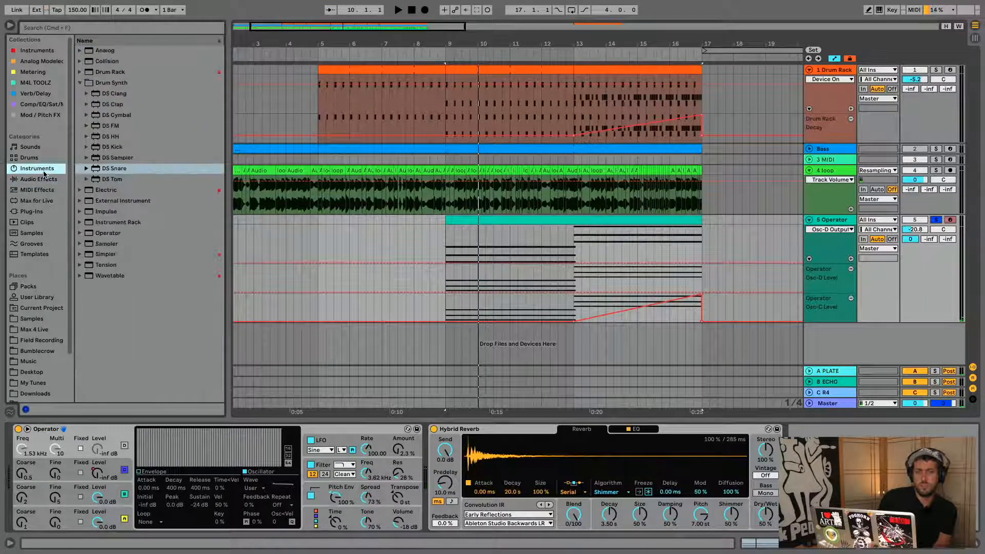
pyautogui.click(79, 223)
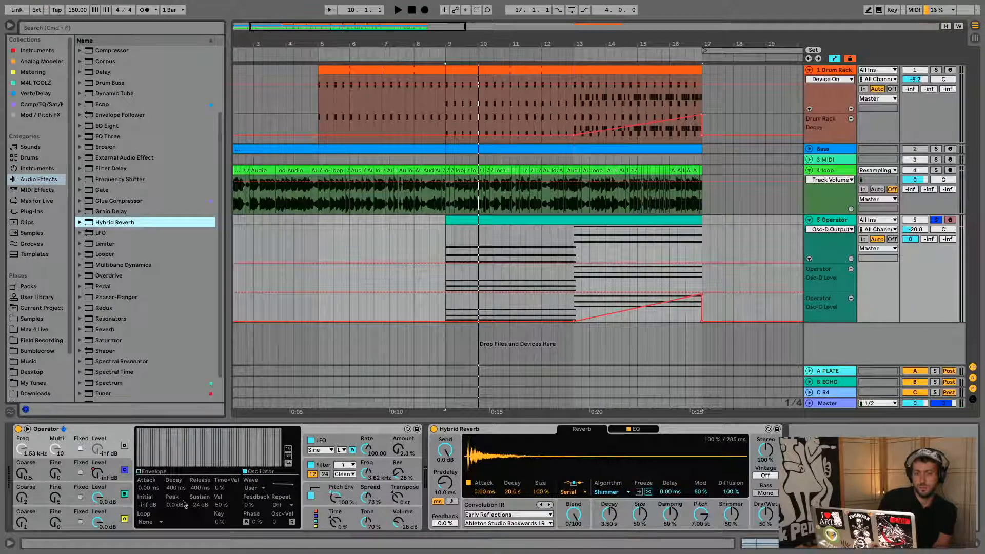
pyautogui.click(313, 515)
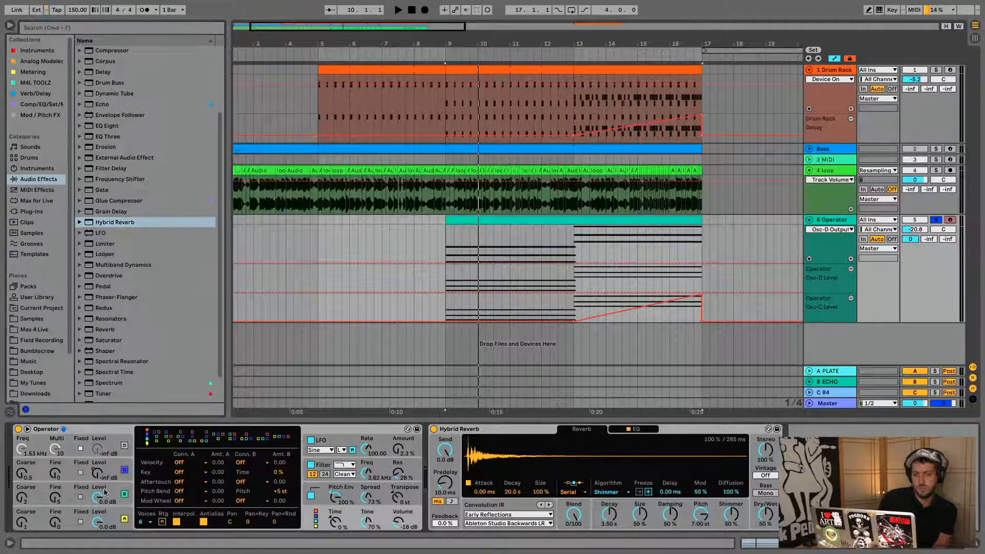
pyautogui.click(128, 285)
pyautogui.doubleClick(128, 297)
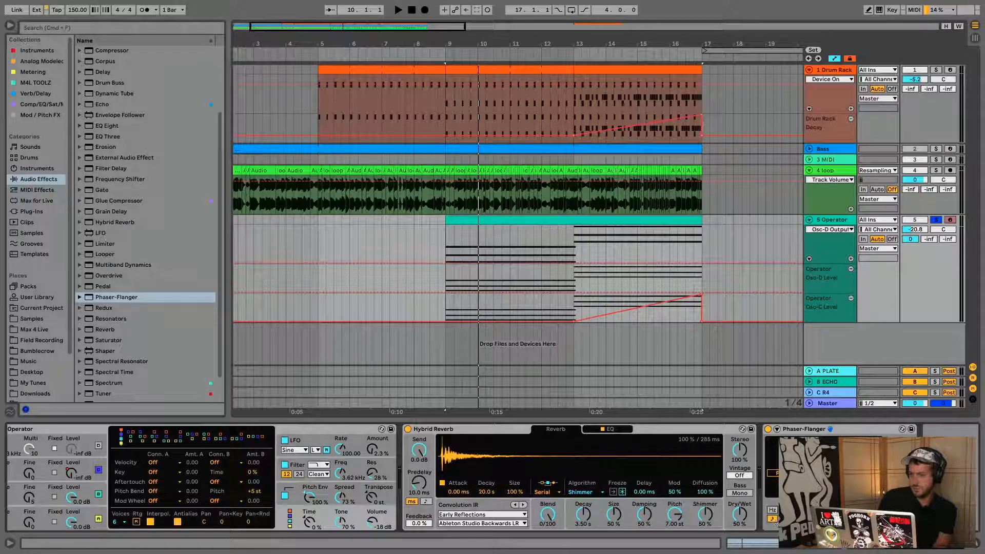
# Step: Unsolo the Operator track and play the arrangement, checking it with the metronome and briefly against the soloed part
pyautogui.press('space')
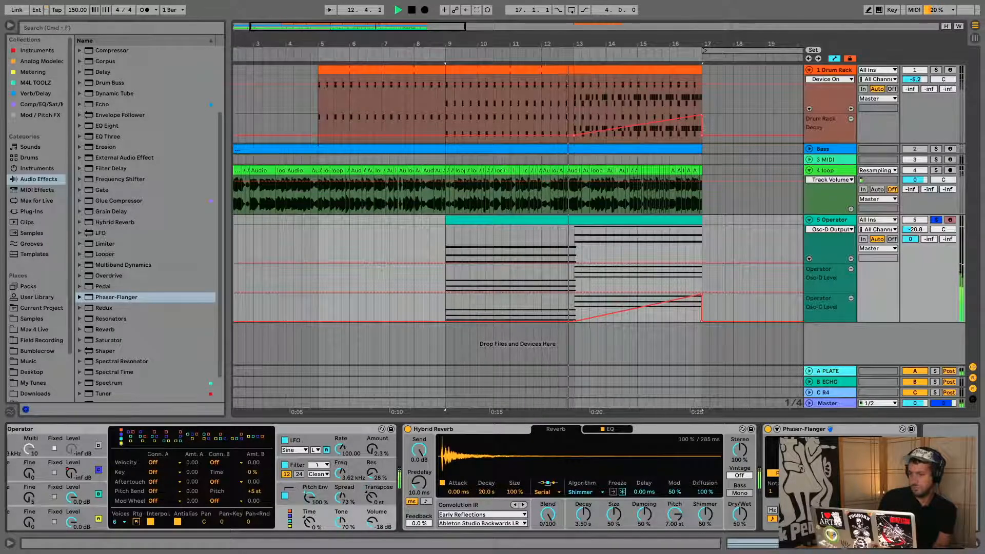
pyautogui.click(937, 220)
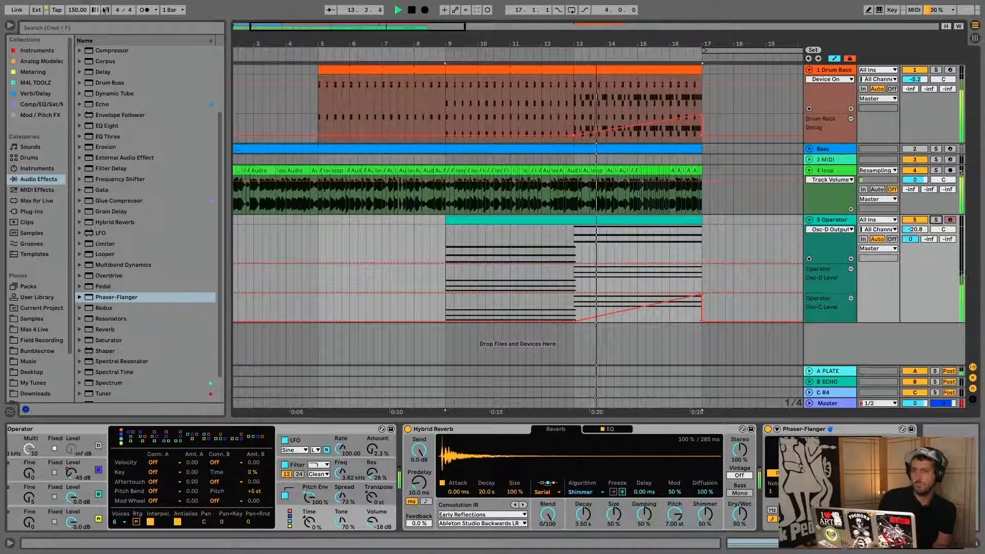
pyautogui.click(145, 10)
pyautogui.click(936, 220)
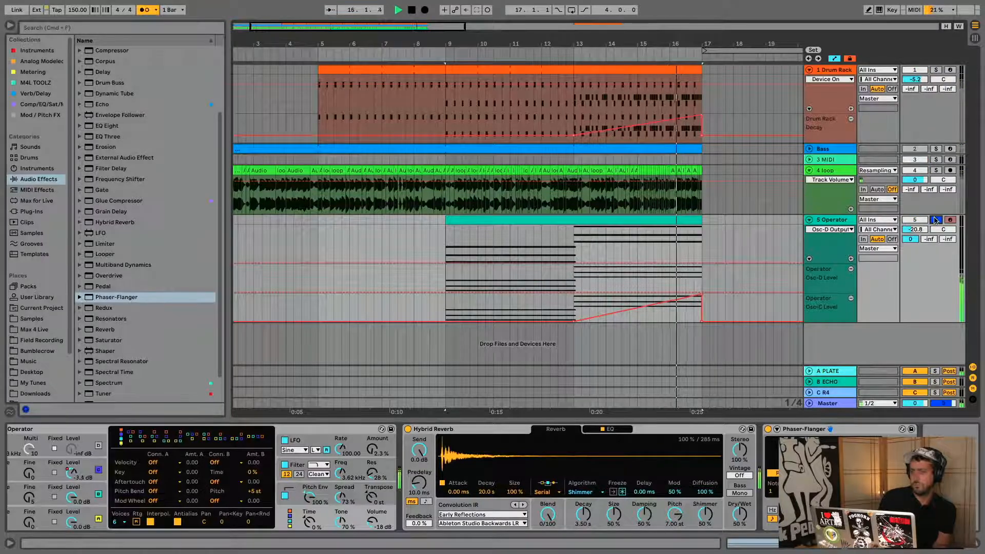
pyautogui.click(936, 221)
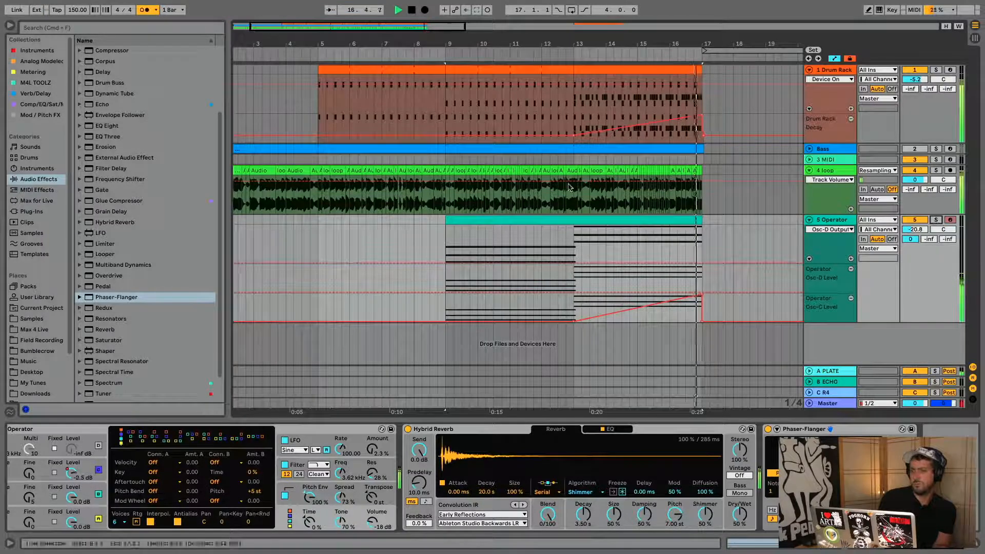
pyautogui.click(152, 9)
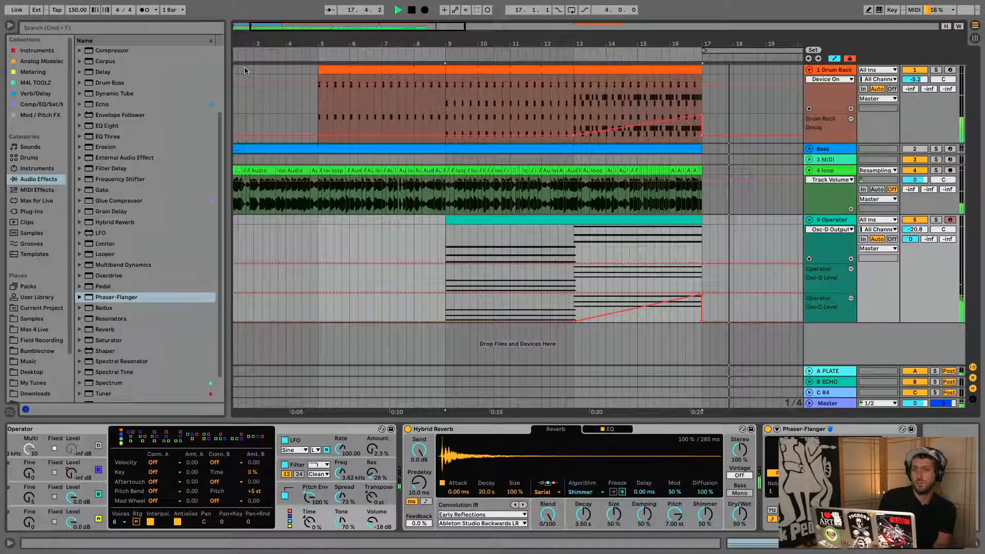
pyautogui.moveTo(529, 26); pyautogui.dragTo(351, 3)
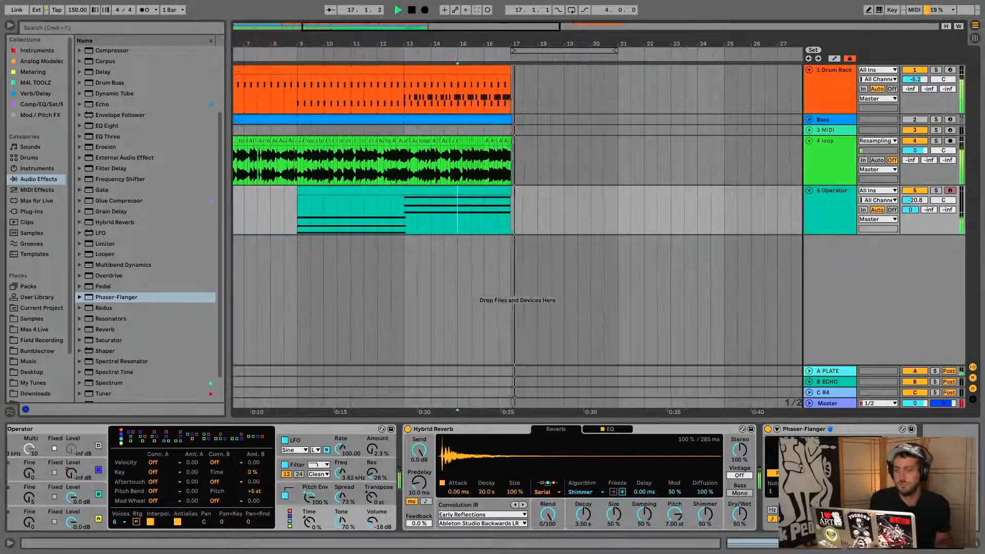
pyautogui.press('space')
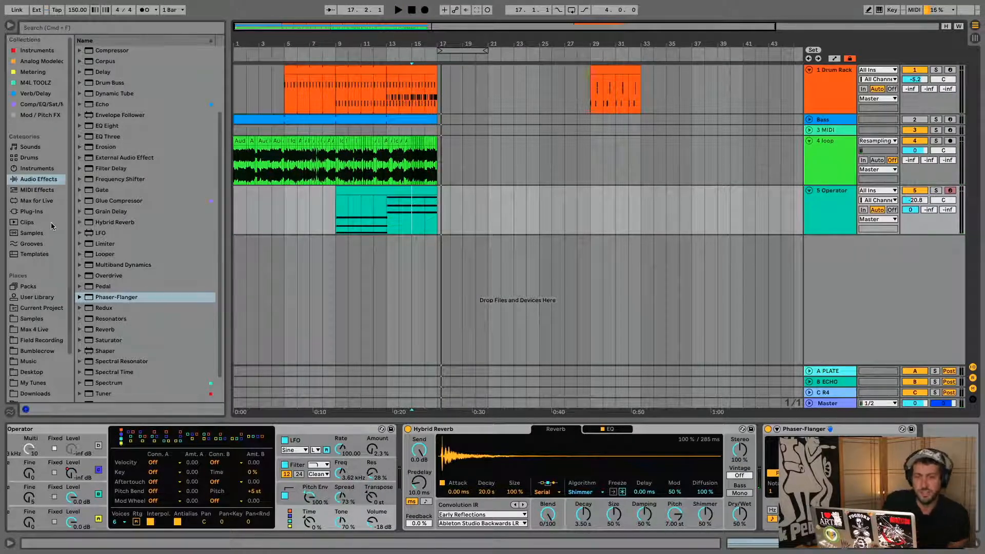
pyautogui.rightClick(437, 295)
pyautogui.click(664, 290)
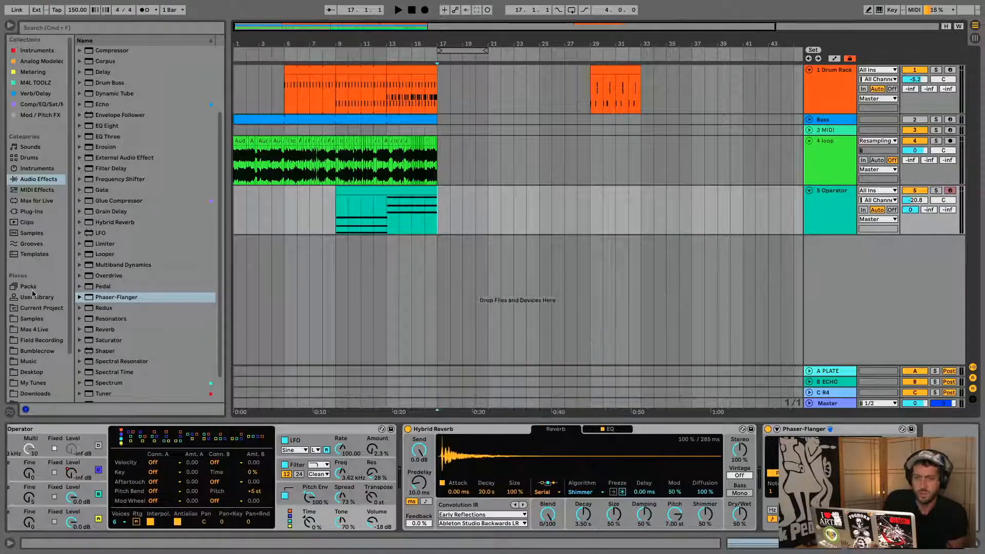
pyautogui.click(41, 180)
pyautogui.click(37, 298)
pyautogui.click(36, 330)
pyautogui.click(29, 200)
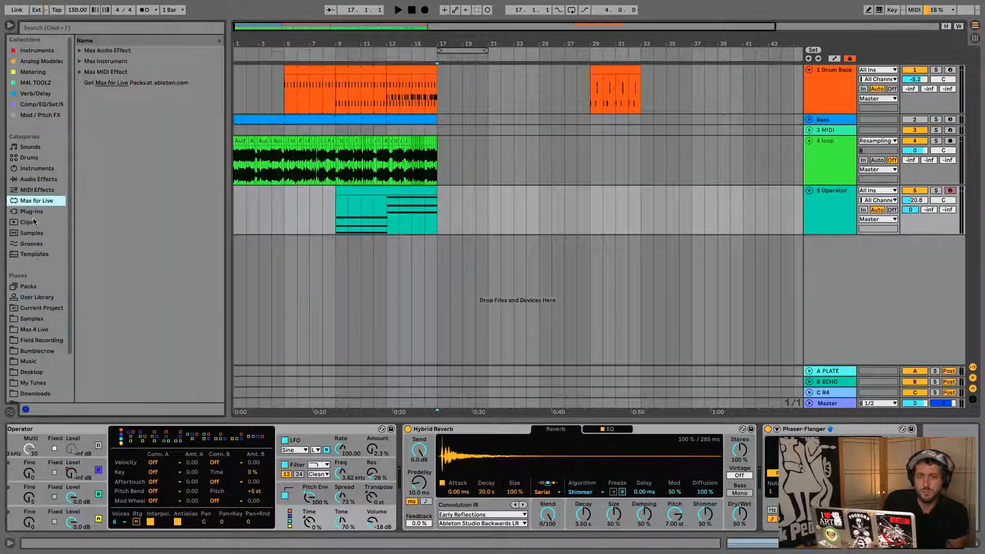
pyautogui.click(40, 179)
pyautogui.click(38, 190)
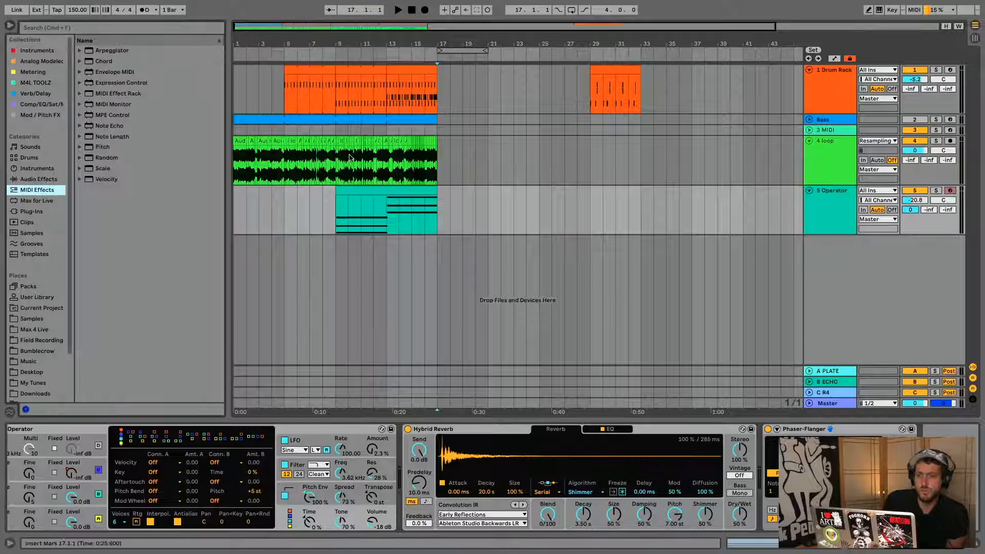
pyautogui.click(371, 197)
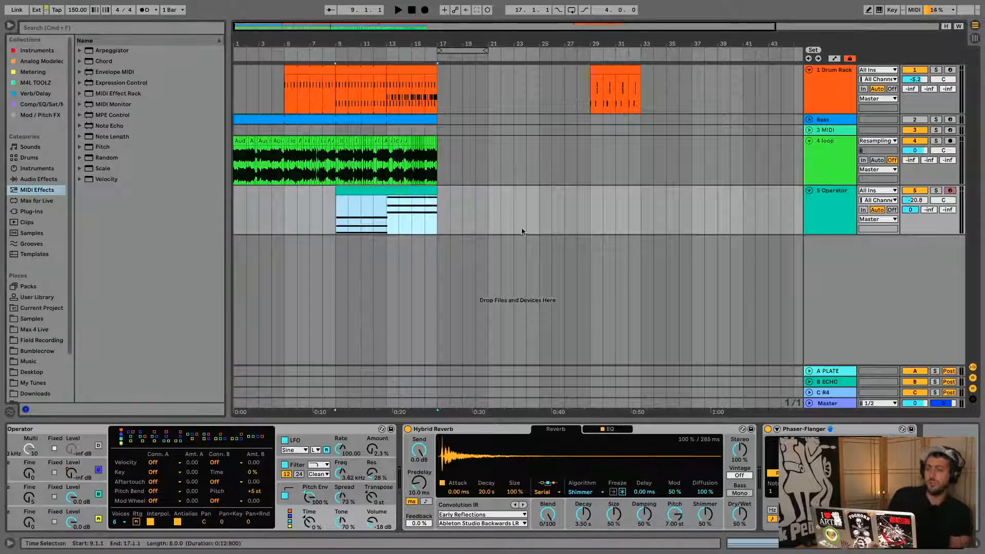
# Step: Return the transport to the start and add the Wavetable instrument on a new track below Operator
pyautogui.click(412, 11)
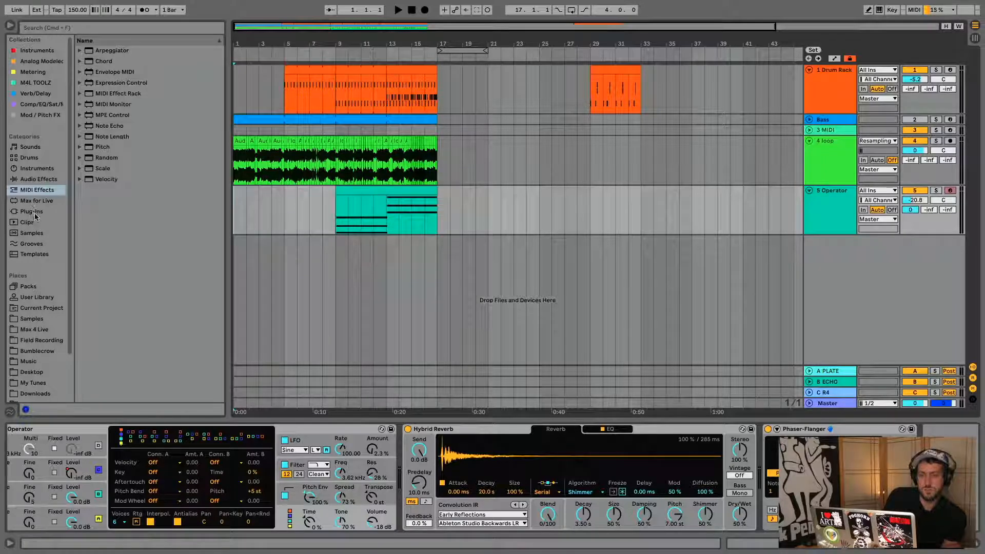
pyautogui.click(38, 169)
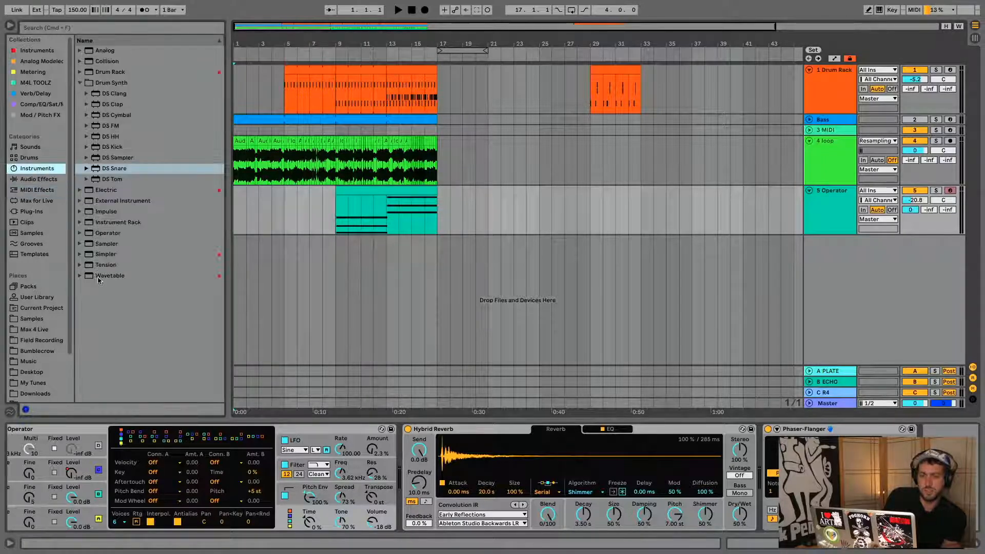
pyautogui.moveTo(103, 276); pyautogui.dragTo(580, 277)
# Step: Move the separate drum clip from bar 29 to bar 17 and deactivate all of its DS Kick notes
pyautogui.moveTo(611, 70); pyautogui.dragTo(455, 78)
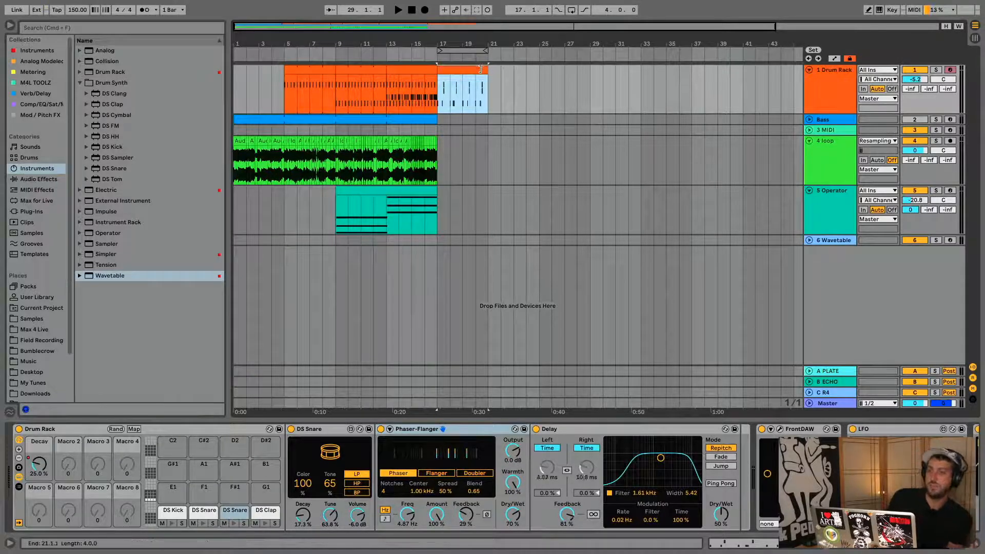
pyautogui.doubleClick(480, 69)
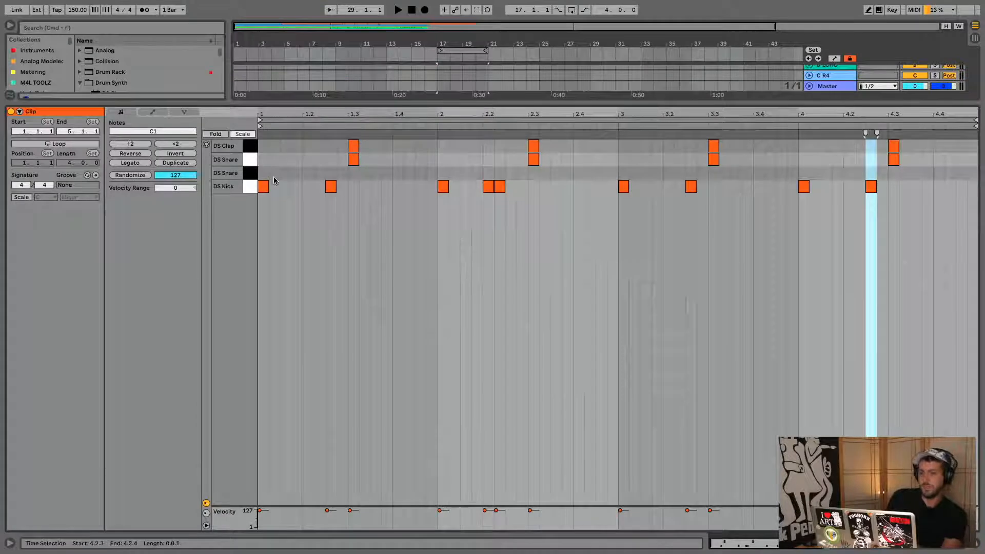
pyautogui.click(249, 186)
pyautogui.press('0')
pyautogui.press('space')
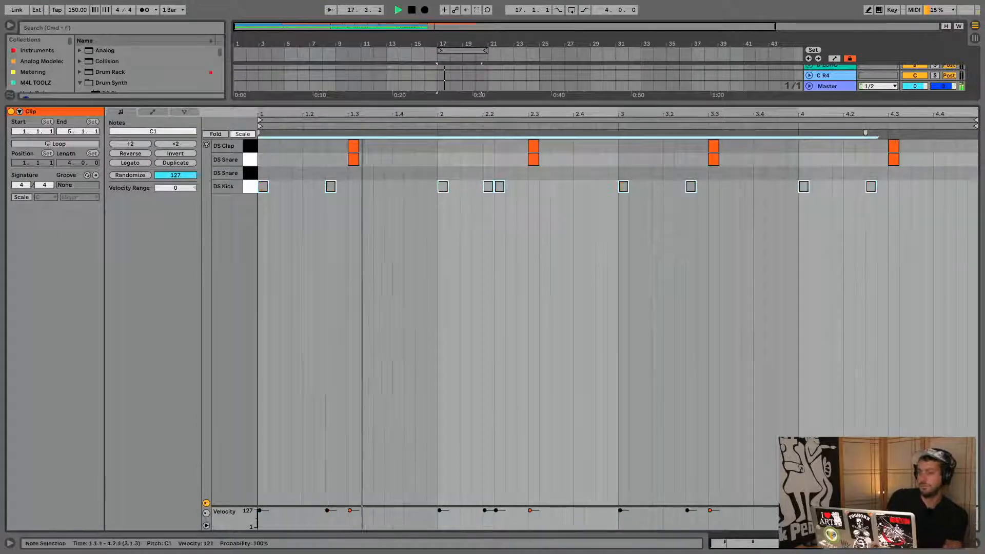
pyautogui.press('super+alt+l')
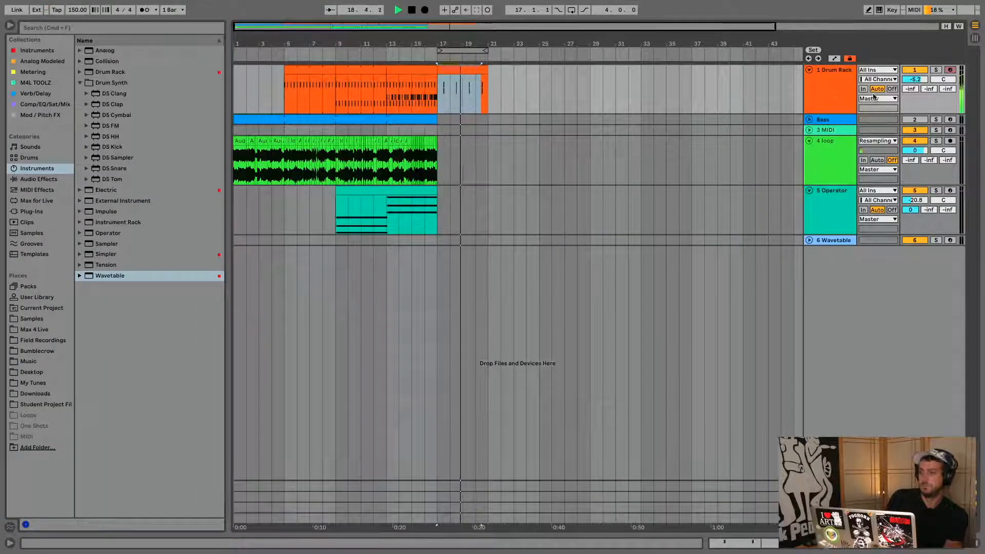
pyautogui.press('space')
# Step: Turn on looping for the drum clip at bar 17 and extend the clip to bar 27
pyautogui.moveTo(488, 71); pyautogui.dragTo(552, 71)
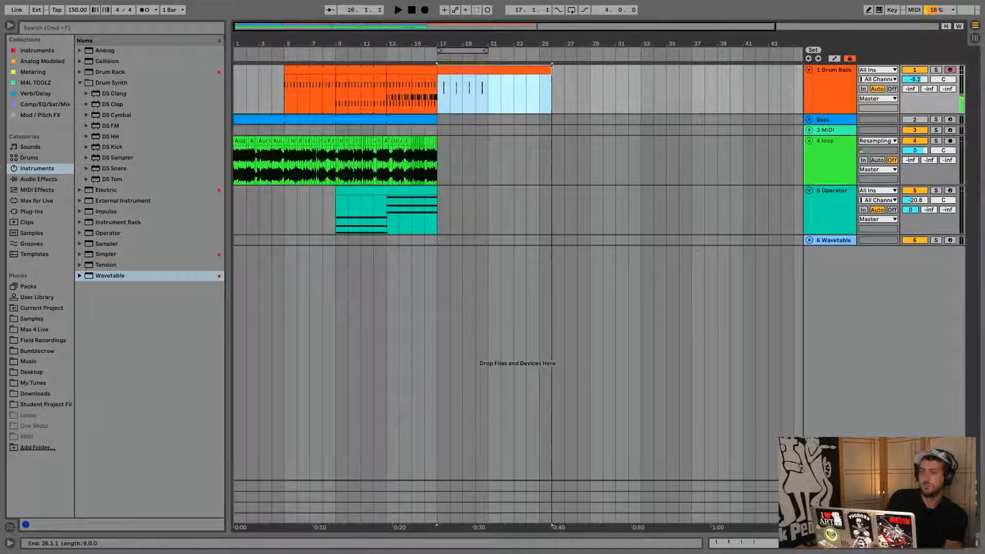
pyautogui.press('super+z')
pyautogui.press('super+alt+l')
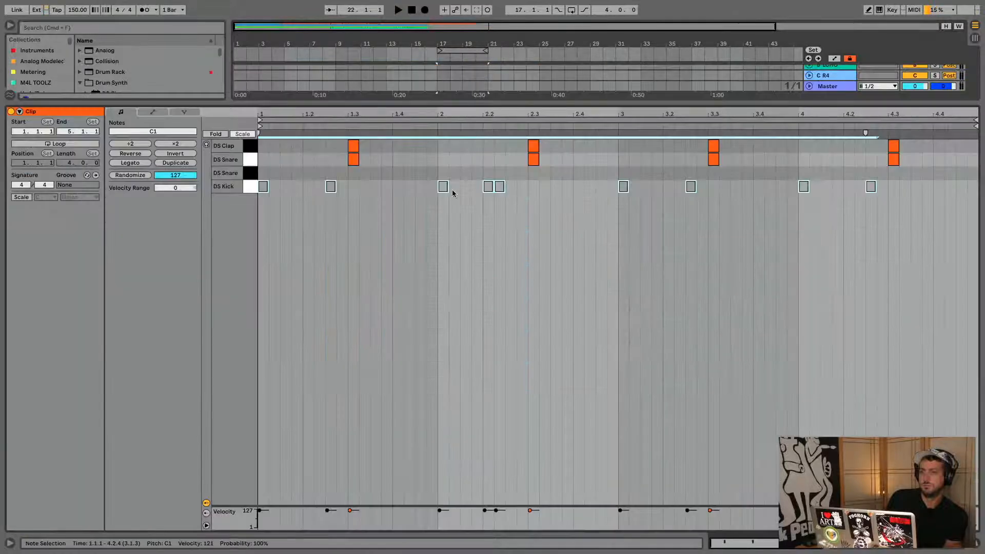
pyautogui.click(64, 146)
pyautogui.moveTo(314, 102); pyautogui.dragTo(408, 238)
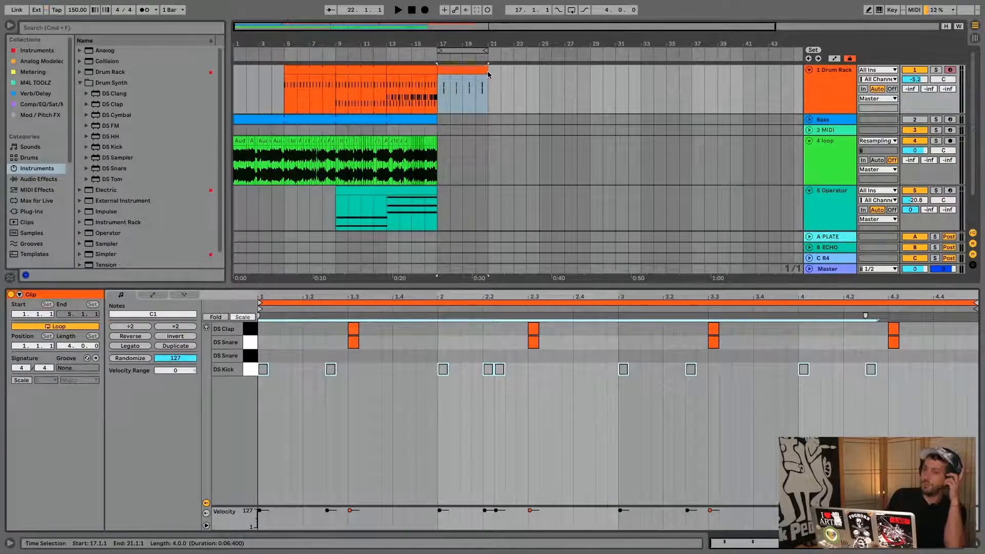
pyautogui.moveTo(488, 70); pyautogui.dragTo(565, 72)
# Step: Place the insertion point at bar 17 on the Operator track, directly after its chord clip
pyautogui.scroll(-3, 477, 165)
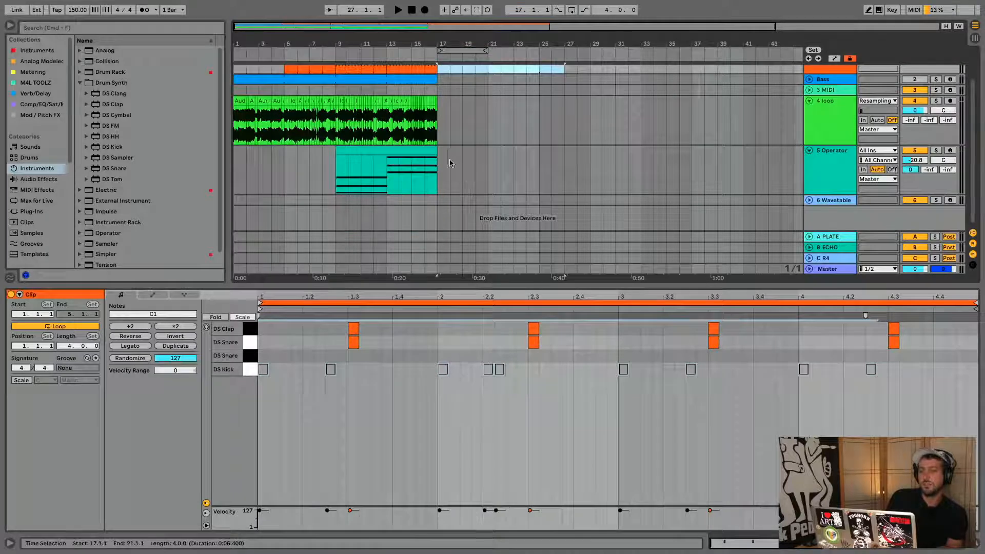
pyautogui.click(445, 162)
pyautogui.click(441, 165)
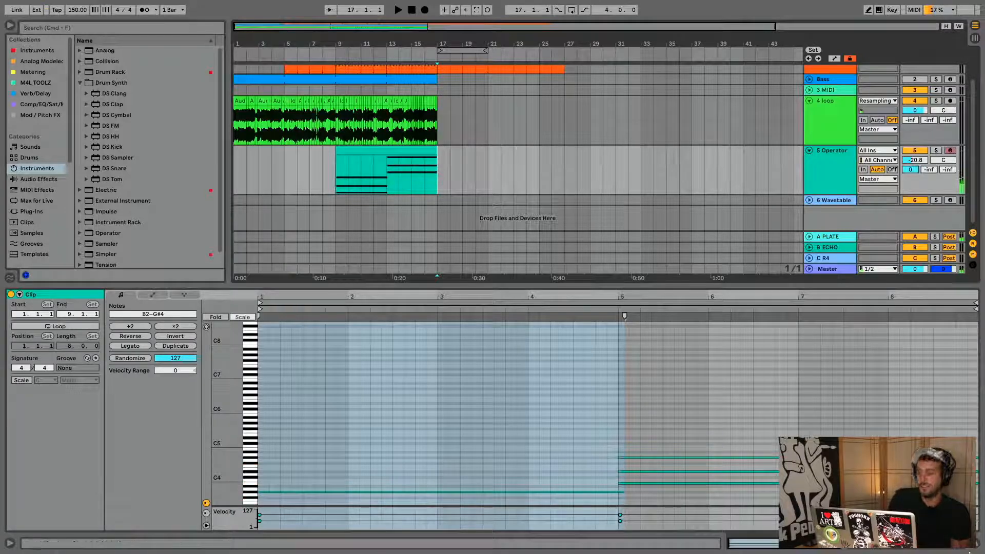
# Step: Unfold the Wavetable track, show its device, and turn on oscillator 2 with a 24-semitone offset
pyautogui.click(977, 535)
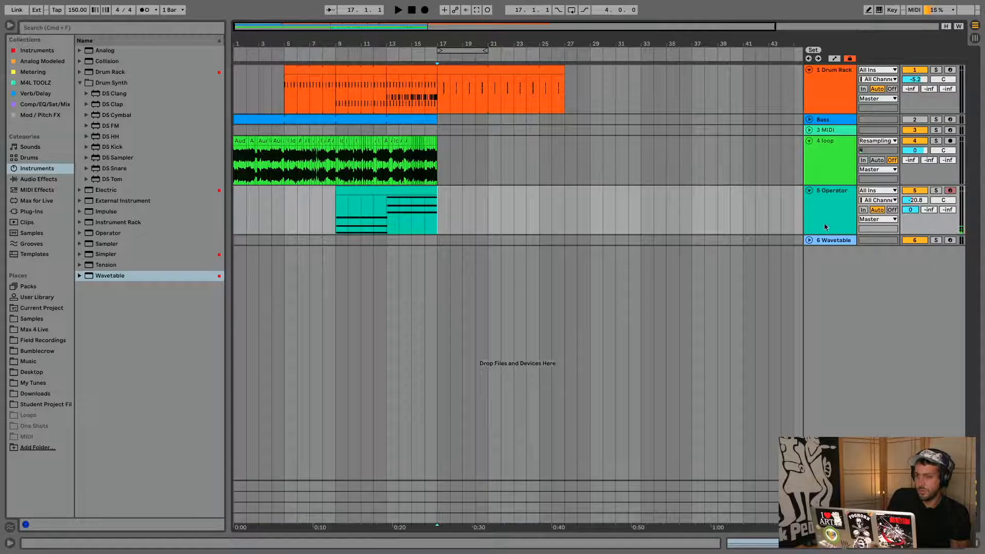
pyautogui.click(809, 240)
pyautogui.doubleClick(839, 246)
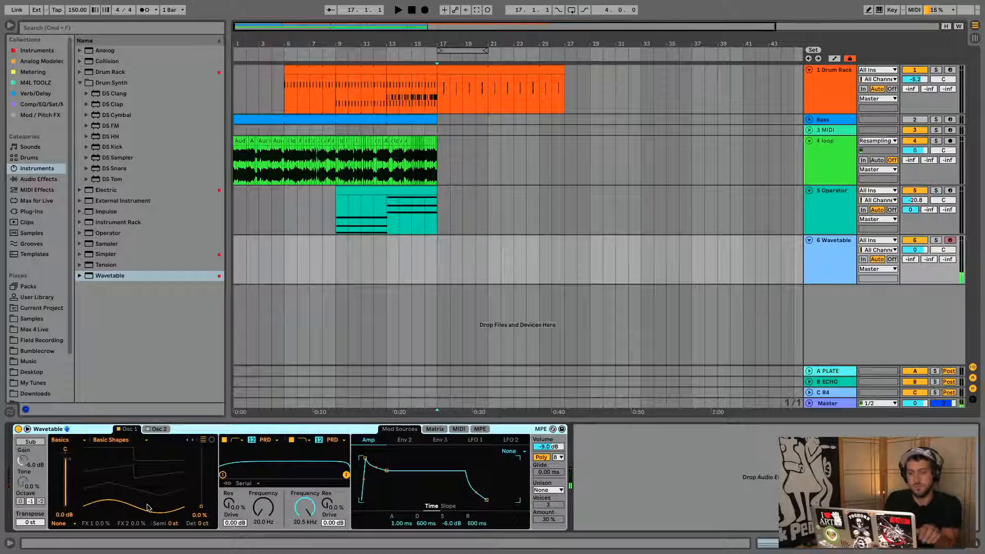
pyautogui.click(162, 431)
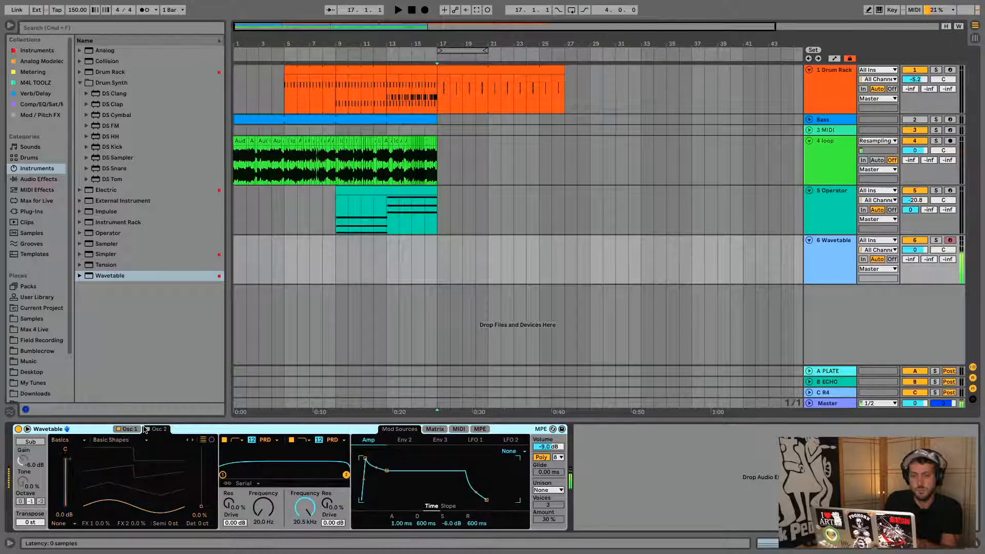
pyautogui.moveTo(170, 529); pyautogui.dragTo(170, 503)
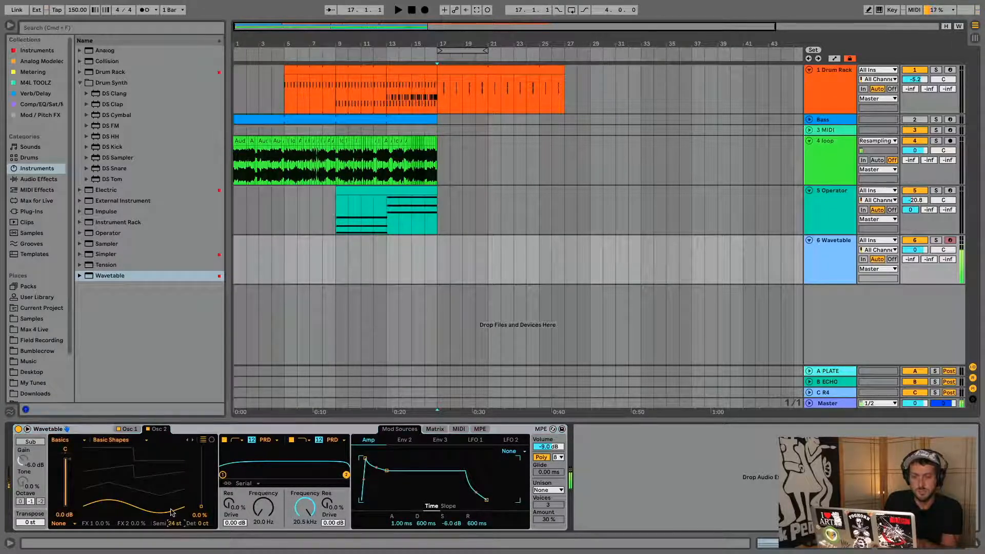
# Step: Try the Sub 3 wavetable on oscillator 2, set the wavetable position to 43%, and switch it to Sync Additive
pyautogui.click(113, 440)
pyautogui.click(118, 260)
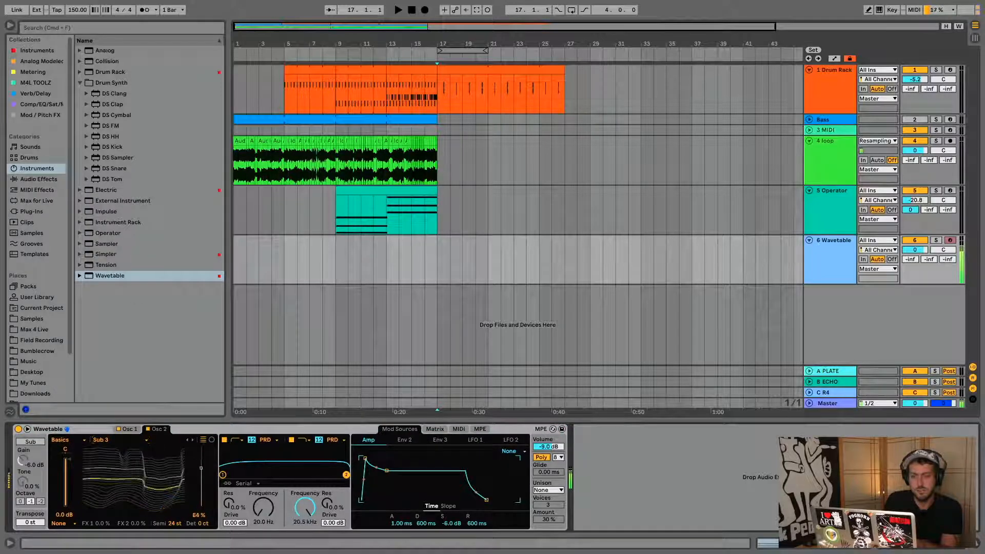
pyautogui.moveTo(202, 468); pyautogui.dragTo(201, 447)
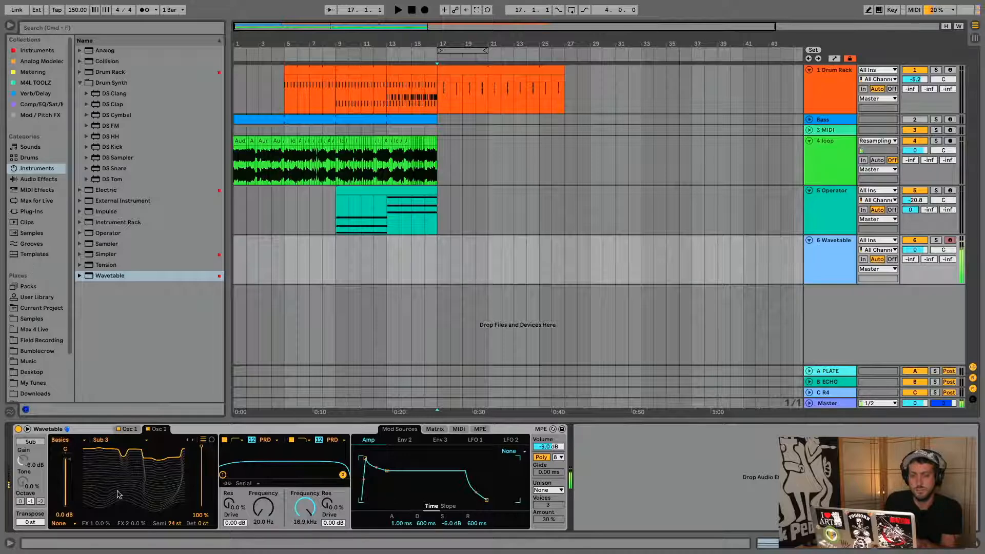
pyautogui.moveTo(118, 494); pyautogui.dragTo(118, 524)
pyautogui.click(111, 441)
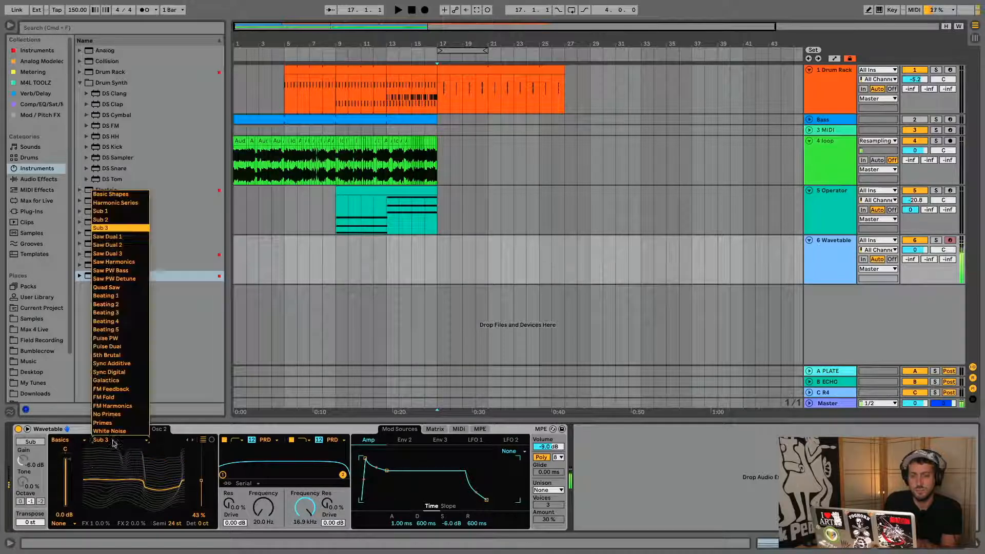
pyautogui.click(119, 362)
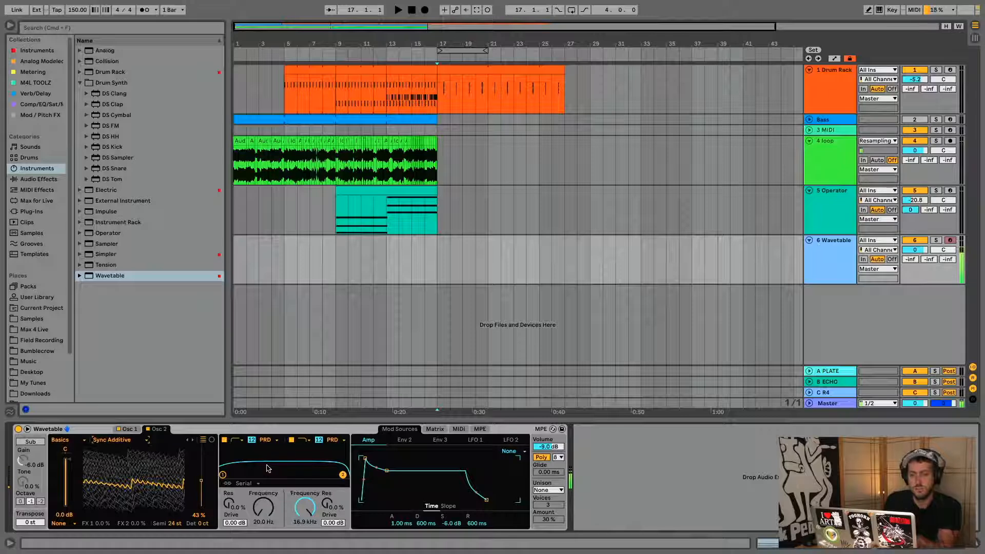
# Step: Shape Envelope 2 with a 111 ms decay and 0% sustain, and have it modulate oscillator 2 pitch by 4.9
pyautogui.click(44, 180)
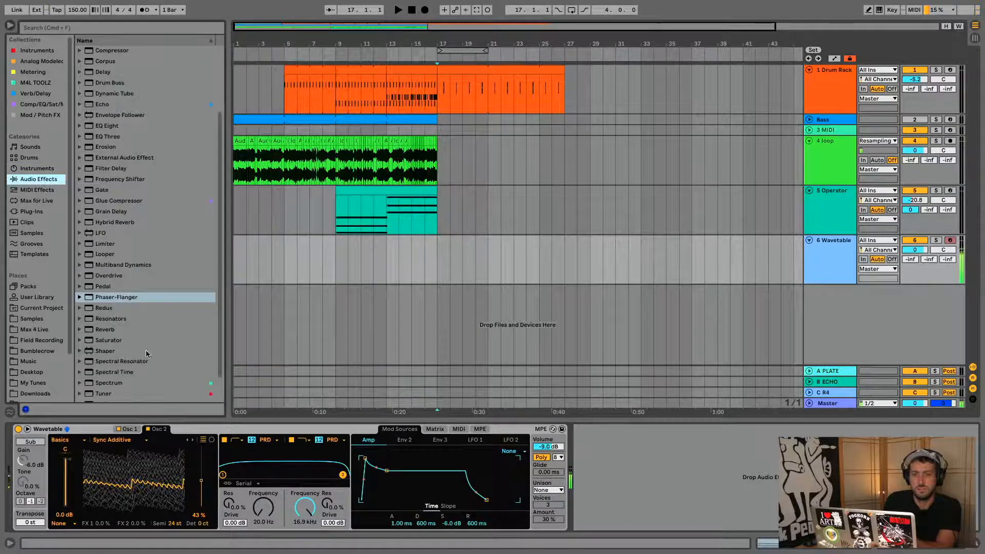
pyautogui.click(404, 440)
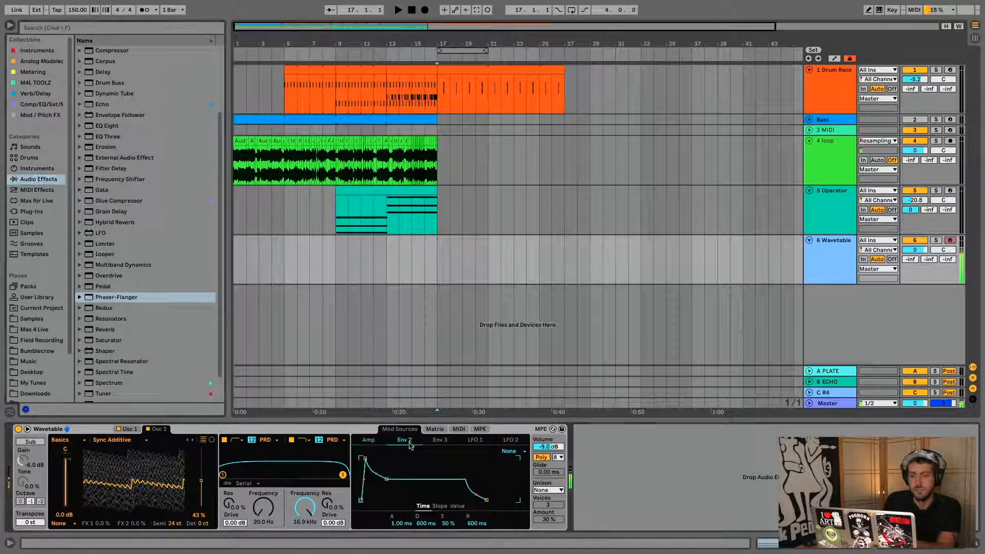
pyautogui.moveTo(366, 458); pyautogui.dragTo(381, 500)
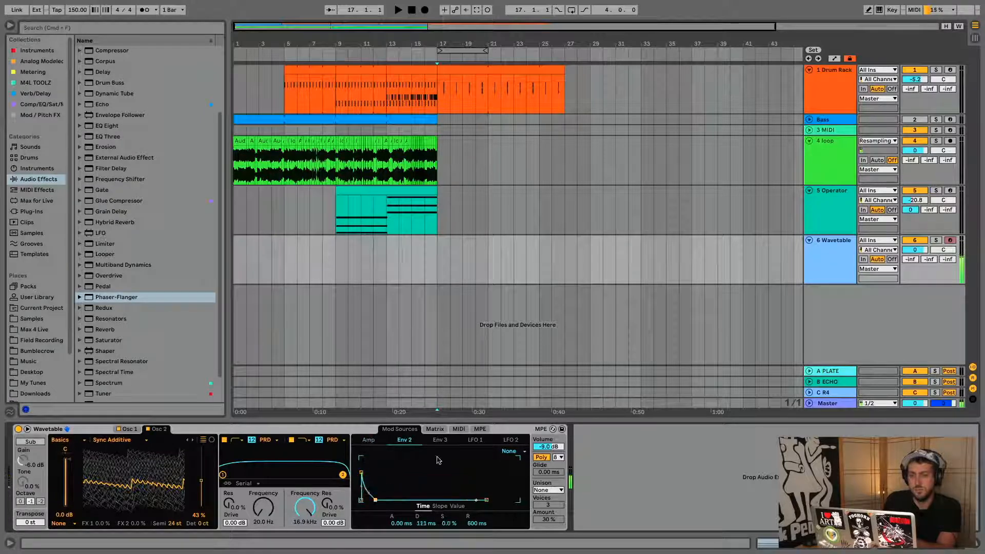
pyautogui.click(437, 429)
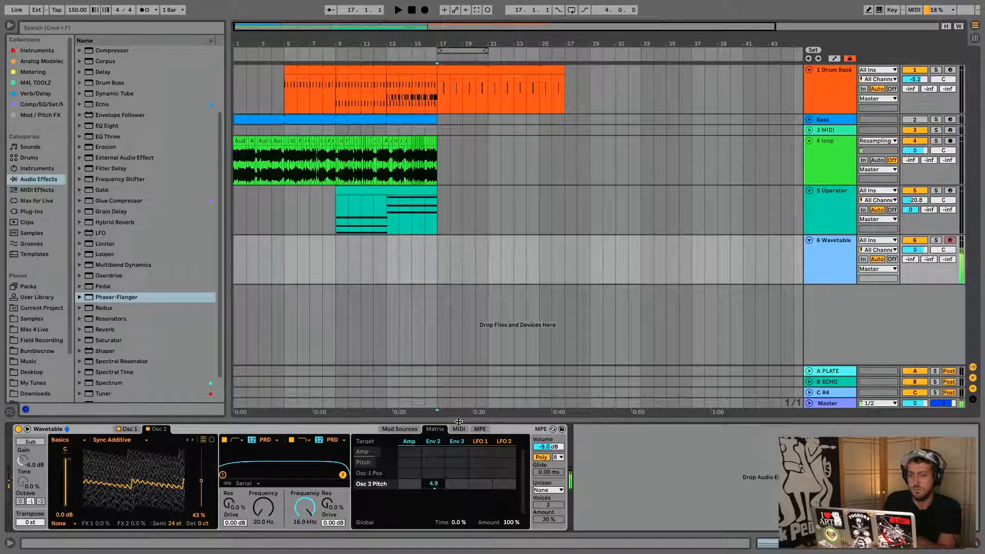
# Step: Shape the amp envelope with 0 ms attack, 1.05 s decay and -inf dB sustain
pyautogui.click(414, 429)
pyautogui.moveTo(396, 476); pyautogui.dragTo(399, 505)
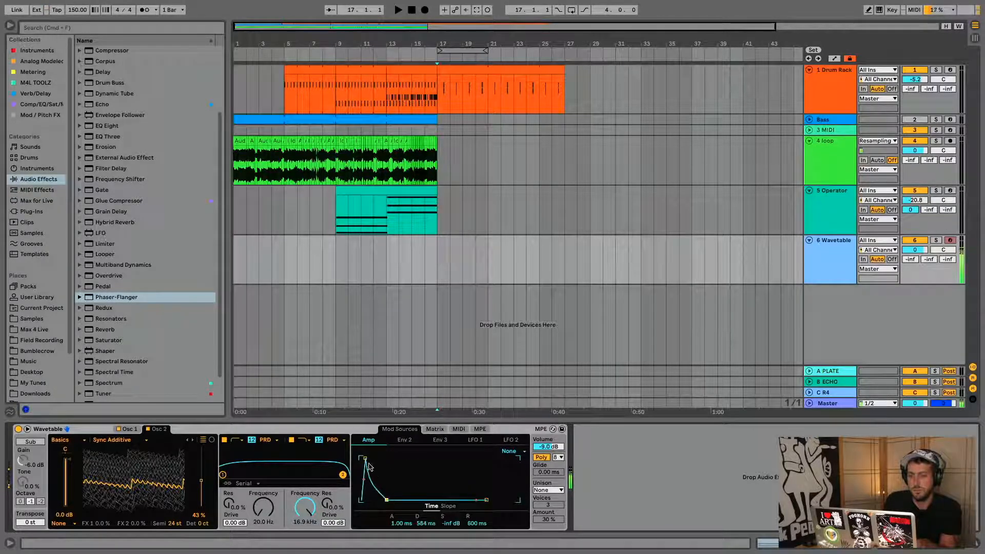
pyautogui.moveTo(369, 466); pyautogui.dragTo(365, 466)
pyautogui.moveTo(388, 503); pyautogui.dragTo(383, 503)
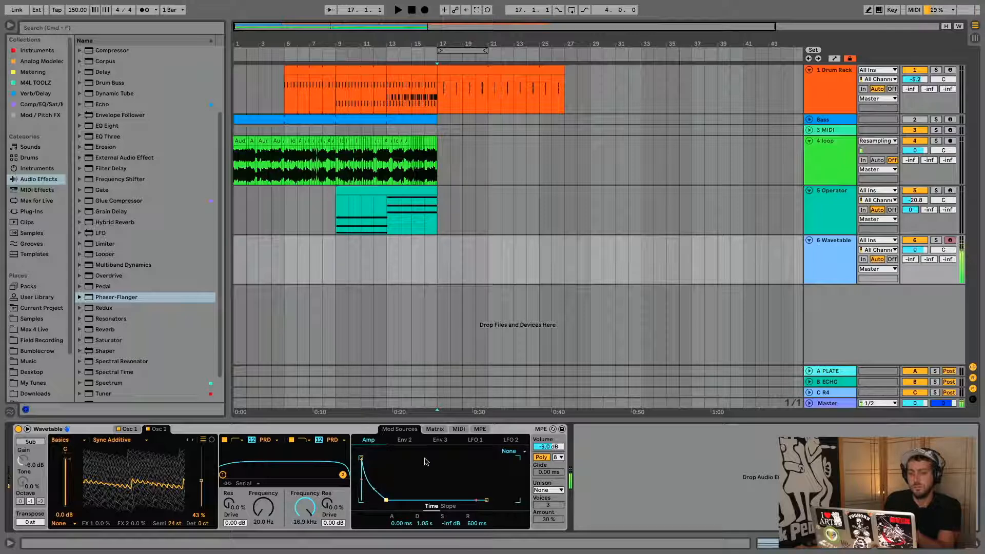
# Step: Set Wavetable to Mono, turn on its sub oscillator at -2.1 dB gain, and place the insertion point at bar 17
pyautogui.click(474, 441)
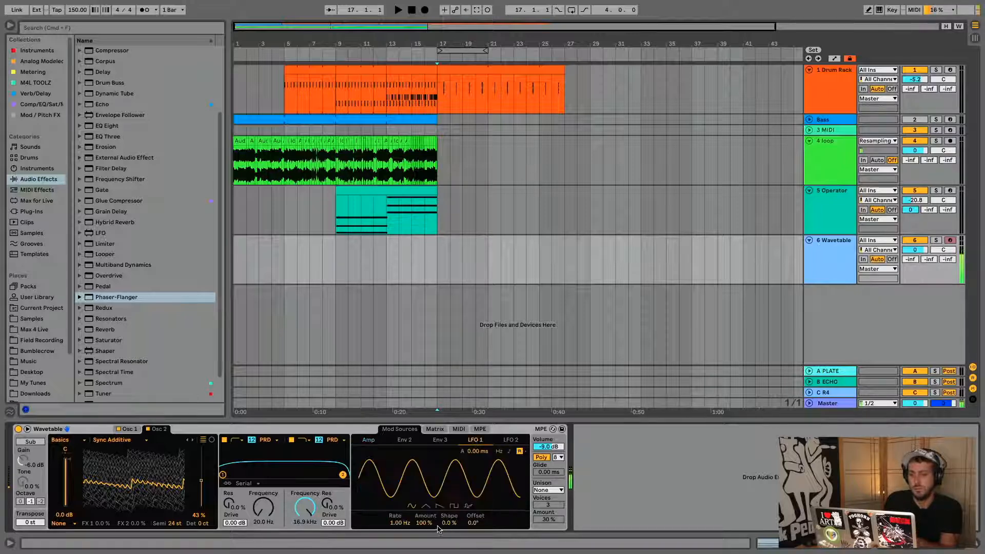
pyautogui.click(542, 457)
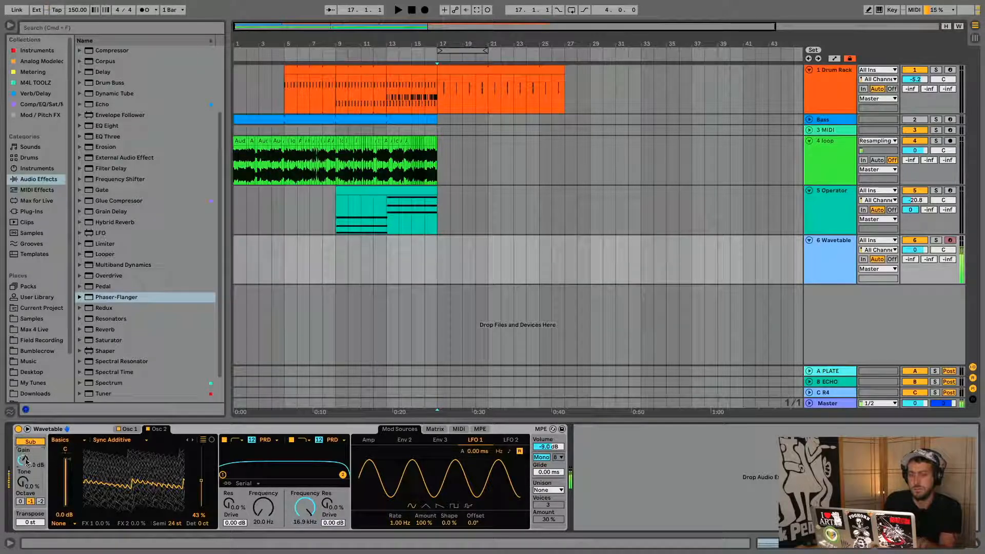
pyautogui.click(442, 249)
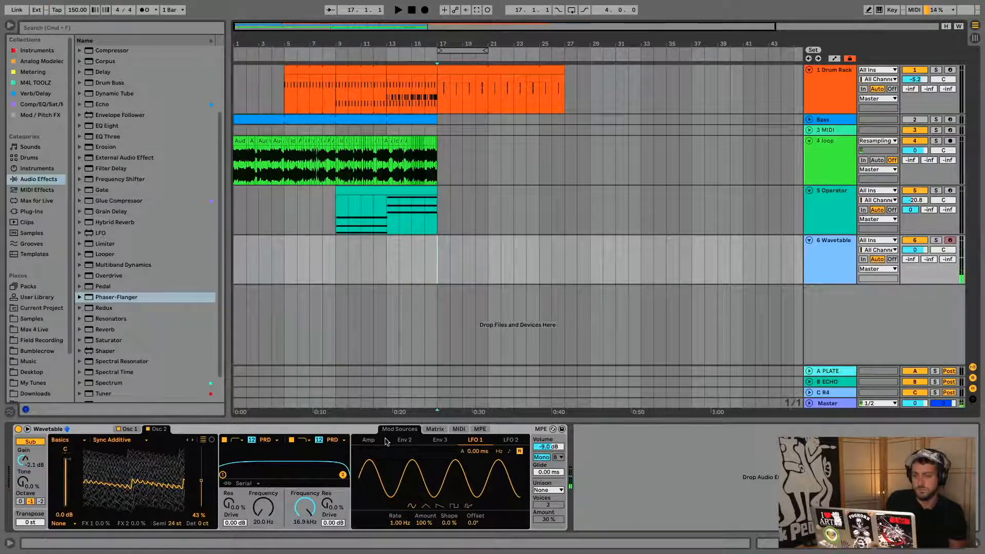
# Step: Set filter 2 to 786 Hz with 84% resonance and have Envelope 2 modulate its frequency by 33
pyautogui.click(426, 430)
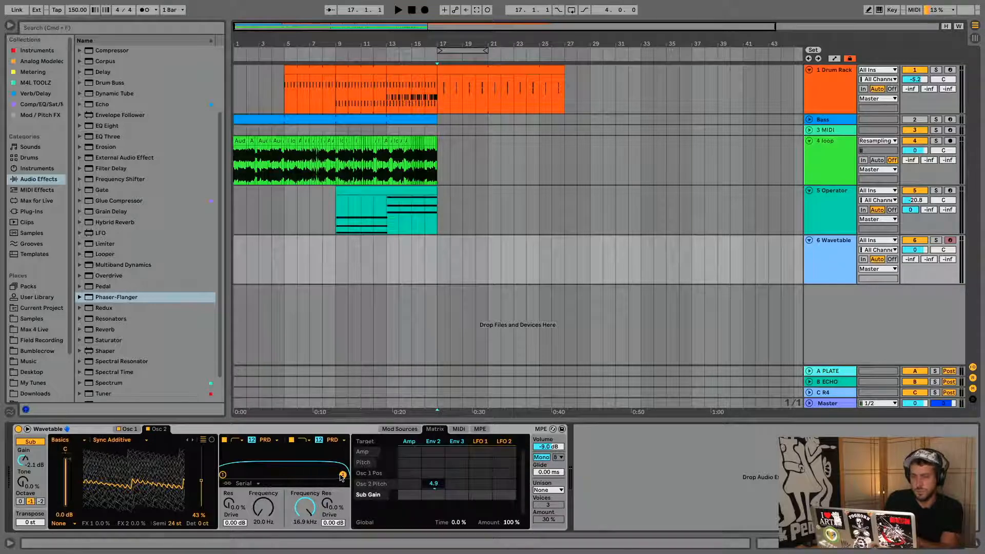
pyautogui.moveTo(342, 477); pyautogui.dragTo(309, 465)
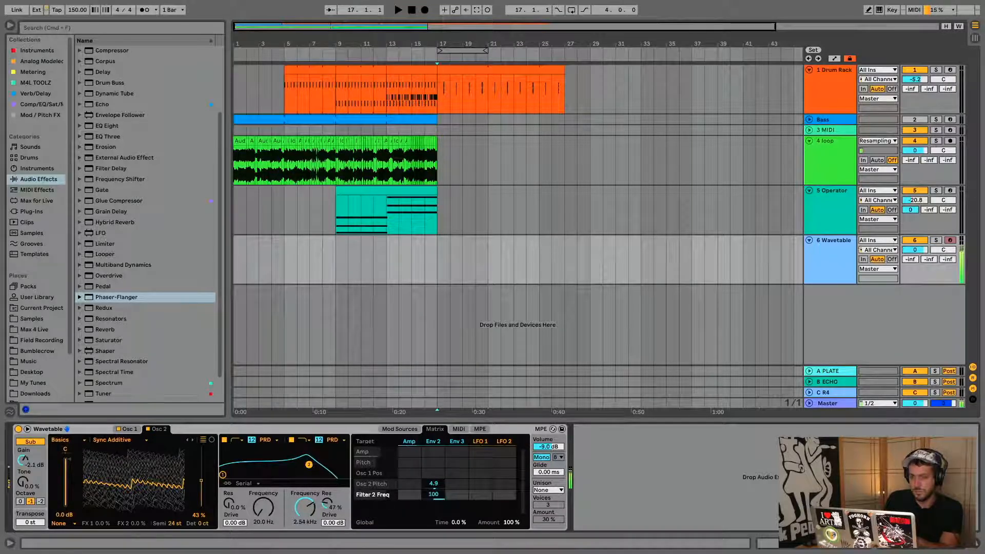
pyautogui.moveTo(291, 465); pyautogui.dragTo(242, 465)
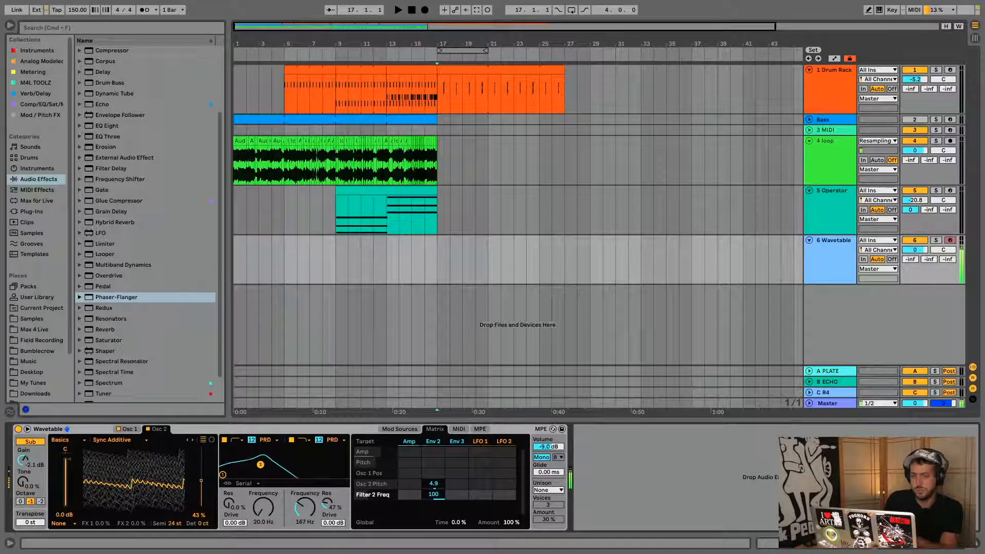
pyautogui.moveTo(433, 495); pyautogui.dragTo(434, 505)
pyautogui.moveTo(258, 469); pyautogui.dragTo(288, 461)
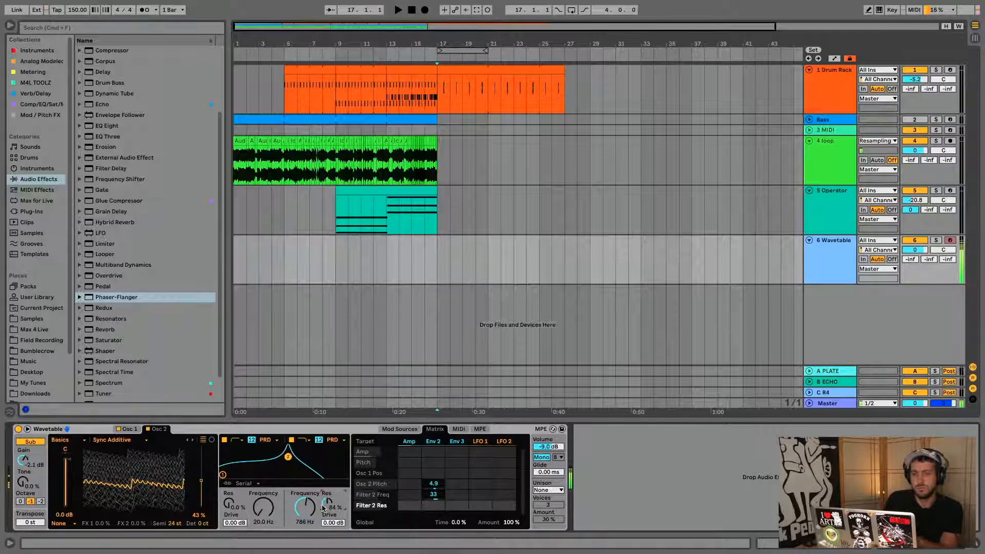
# Step: Find Spectral Time among the audio effects and add it after Wavetable
pyautogui.click(37, 169)
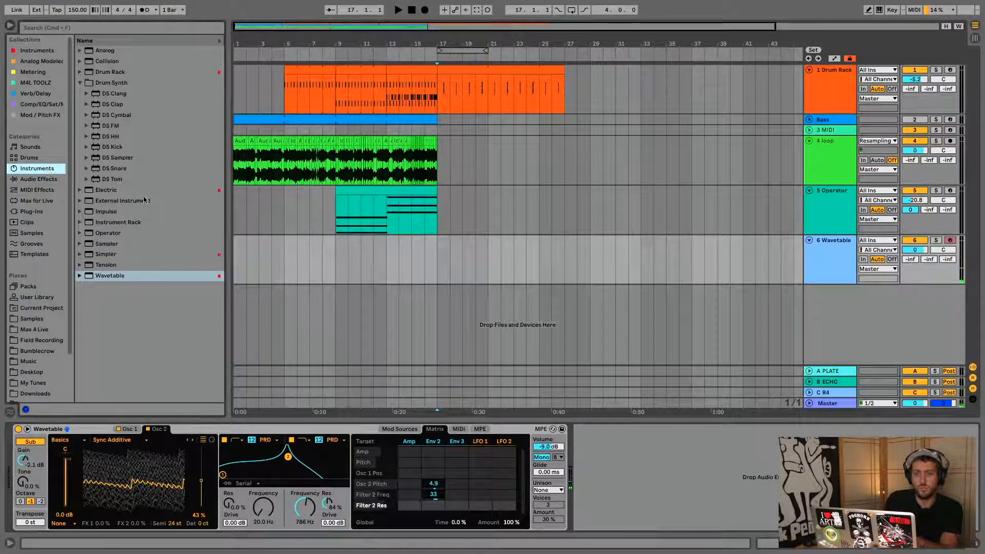
pyautogui.click(31, 148)
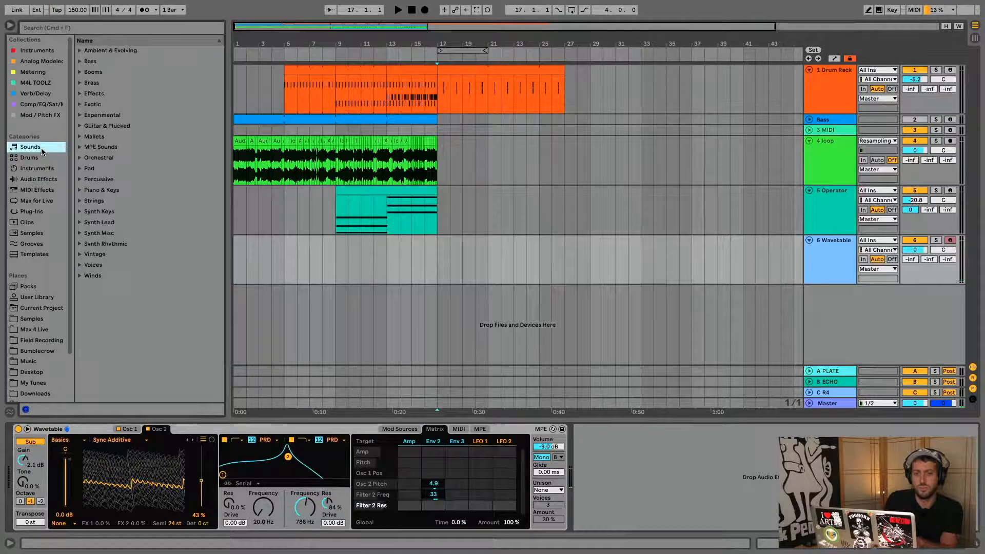
pyautogui.click(39, 179)
pyautogui.scroll(-4, 128, 288)
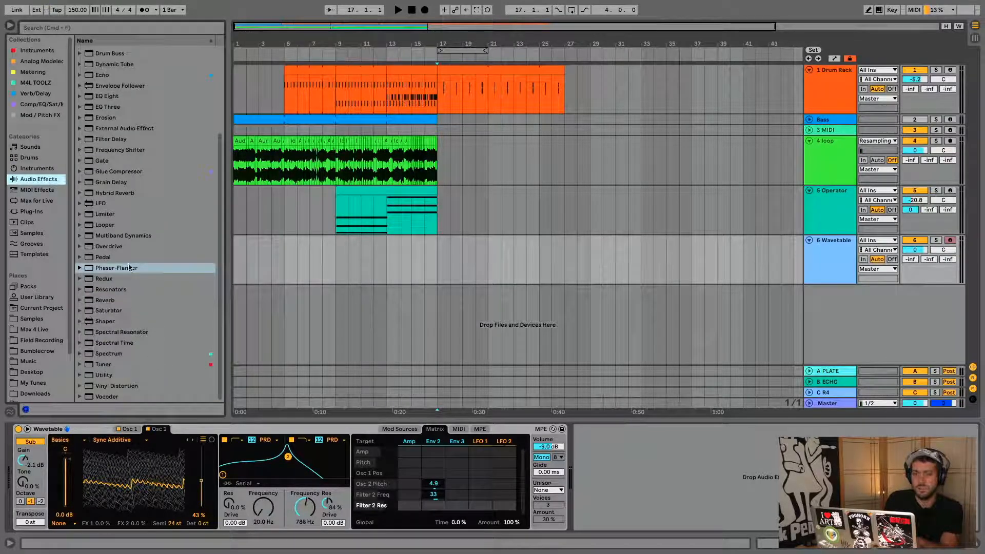
pyautogui.click(128, 343)
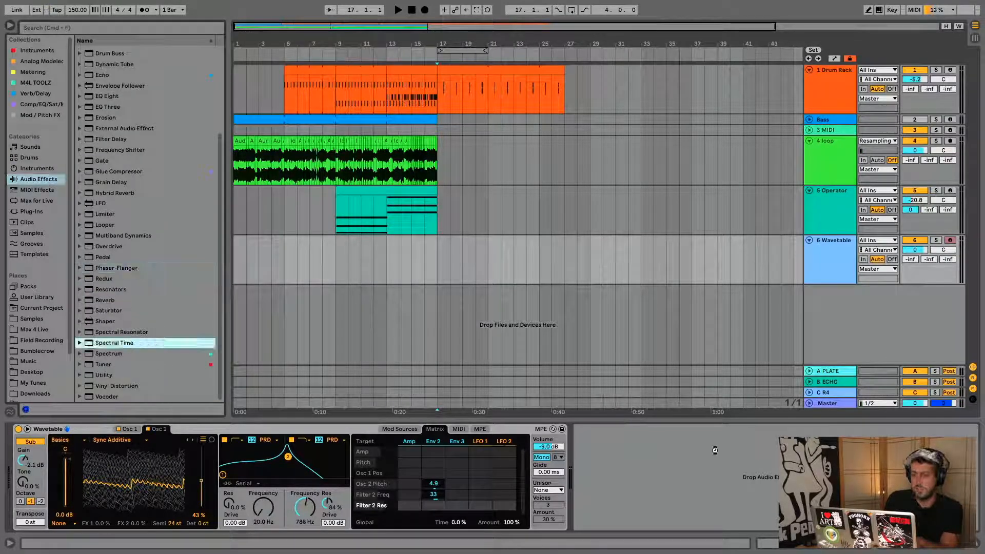
pyautogui.moveTo(715, 450); pyautogui.dragTo(599, 436)
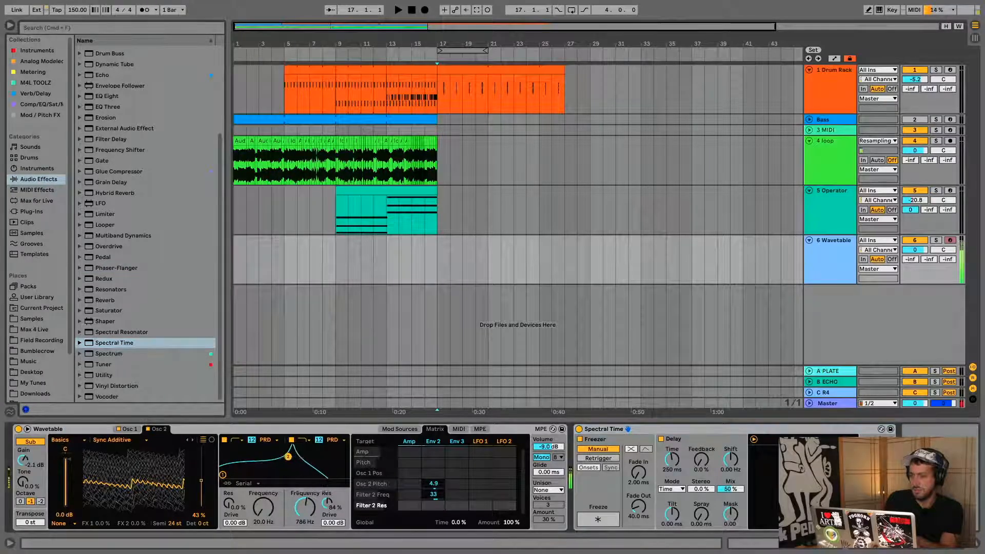
# Step: Set Spectral Time's delay feedback to 58% and shift to 8.32 Hz, and bypass the device
pyautogui.moveTo(701, 461); pyautogui.dragTo(701, 416)
pyautogui.click(732, 471)
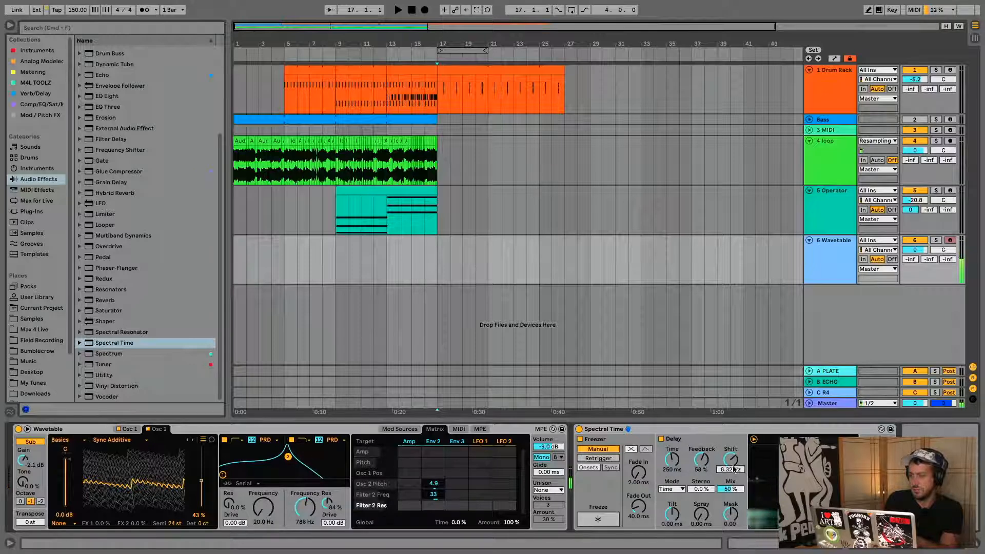
pyautogui.moveTo(733, 471); pyautogui.dragTo(732, 441)
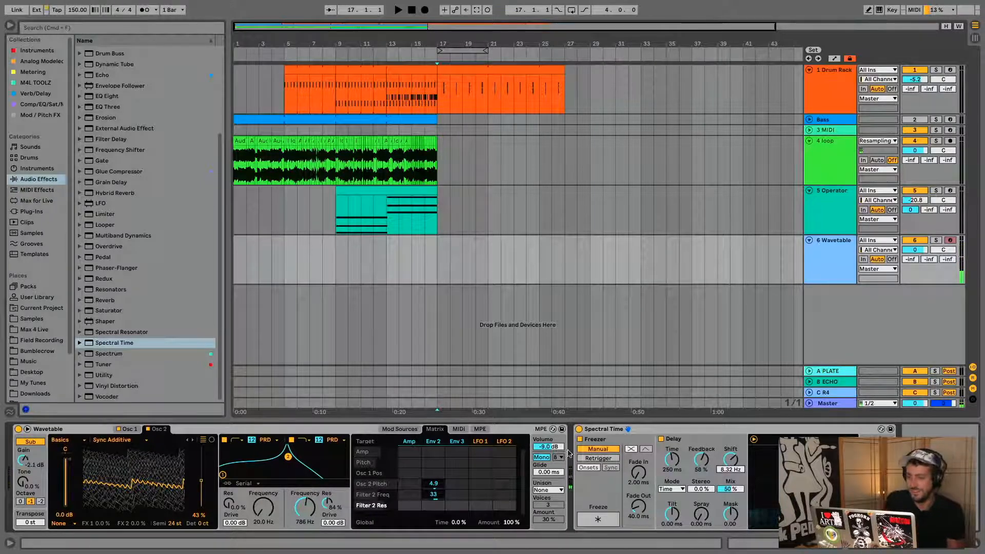
pyautogui.click(579, 430)
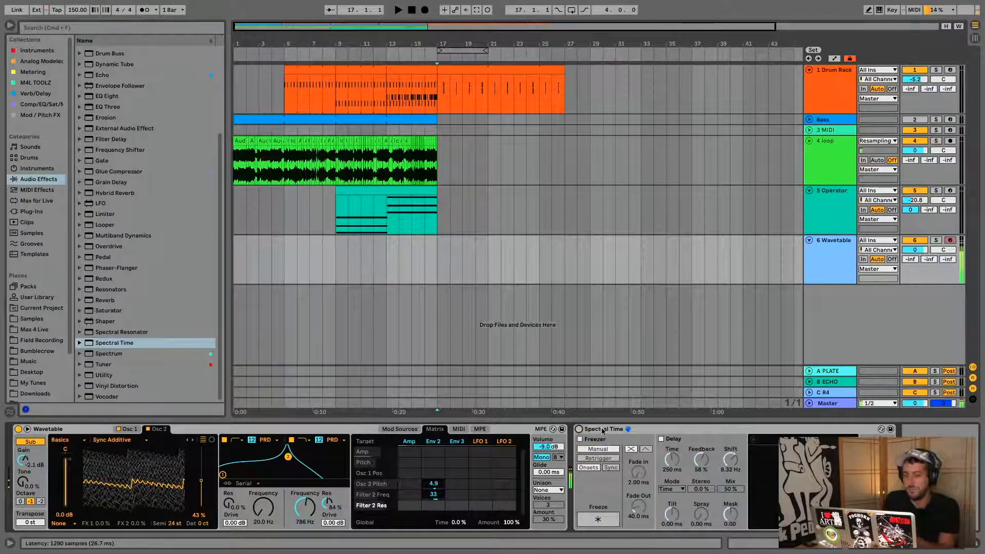
# Step: Audition the Wavetable sound with the arrangement, playing from bar 17 and again from bar 15
pyautogui.click(452, 194)
pyautogui.press('space')
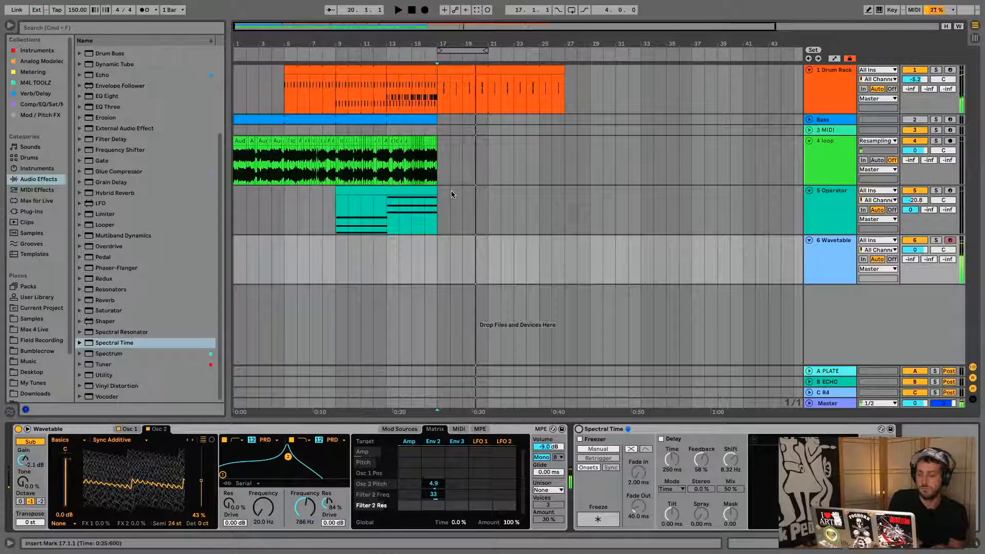
pyautogui.press('space')
pyautogui.press('space')
pyautogui.press('space')
pyautogui.press('space')
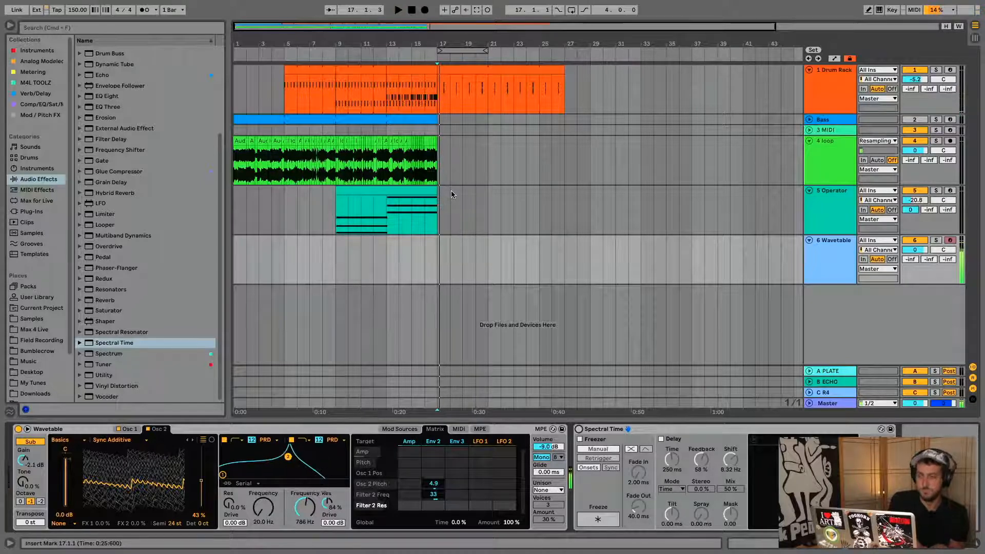
pyautogui.click(412, 277)
pyautogui.press('space')
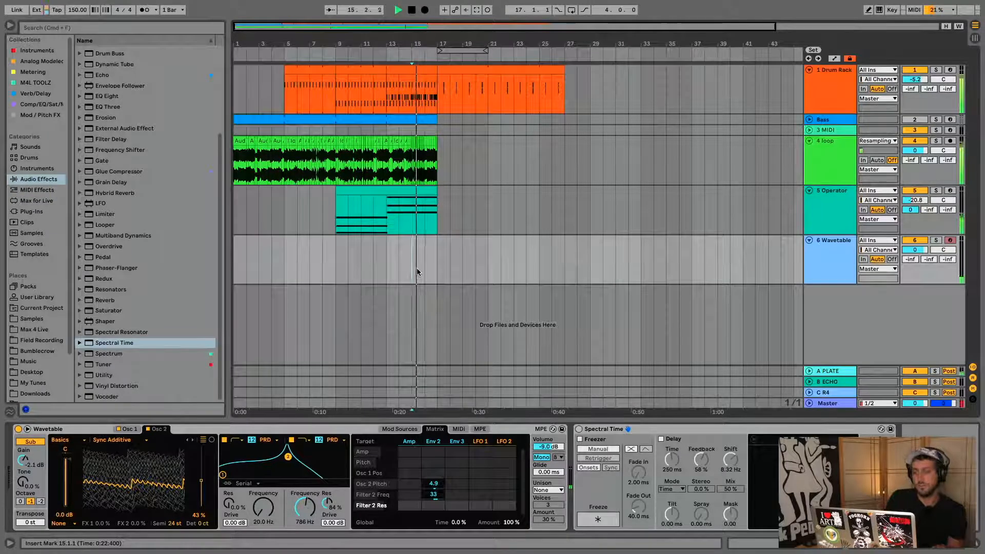
# Step: Stop playback, select bars 17 to 21 on the Operator track, and play from bar 17
pyautogui.click(430, 191)
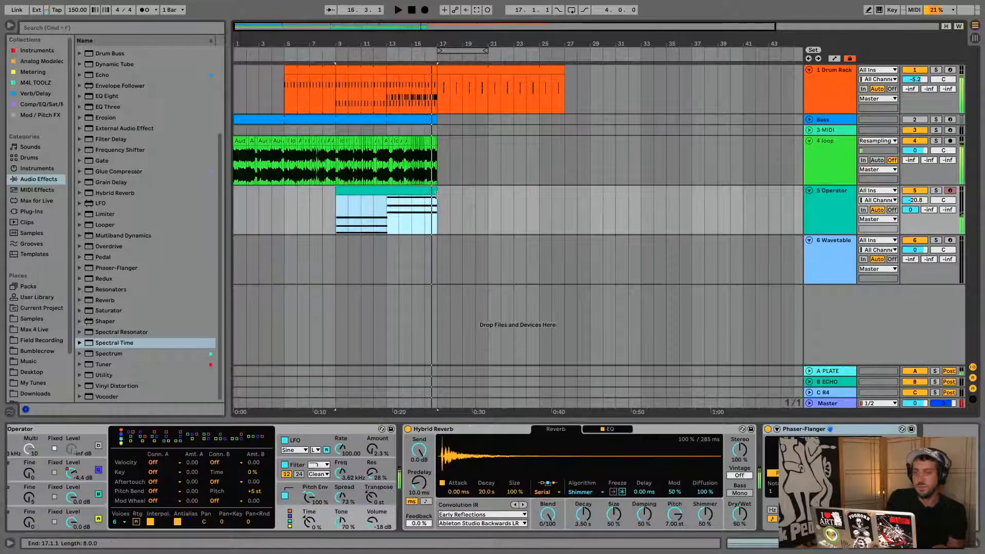
pyautogui.press('space')
pyautogui.moveTo(440, 215); pyautogui.dragTo(520, 217)
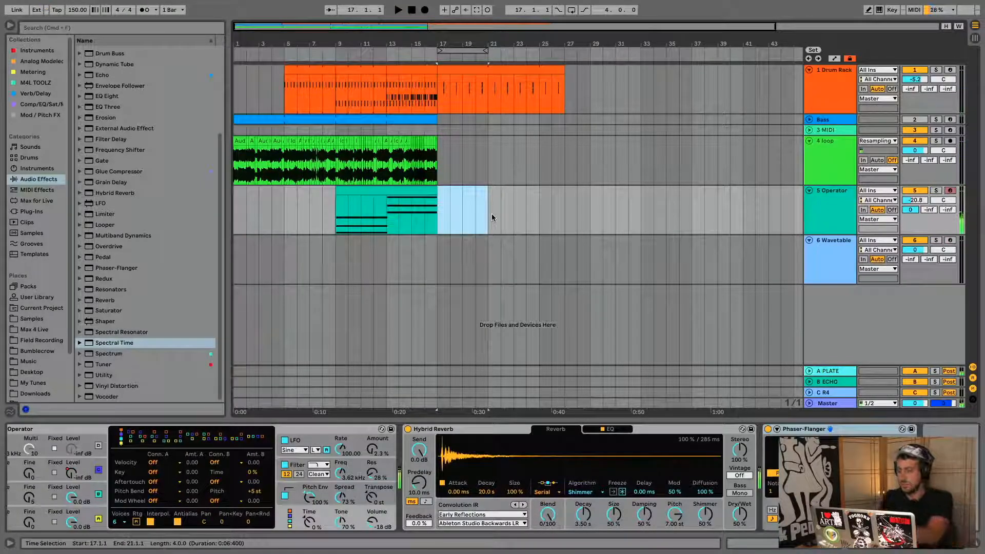
pyautogui.press('space')
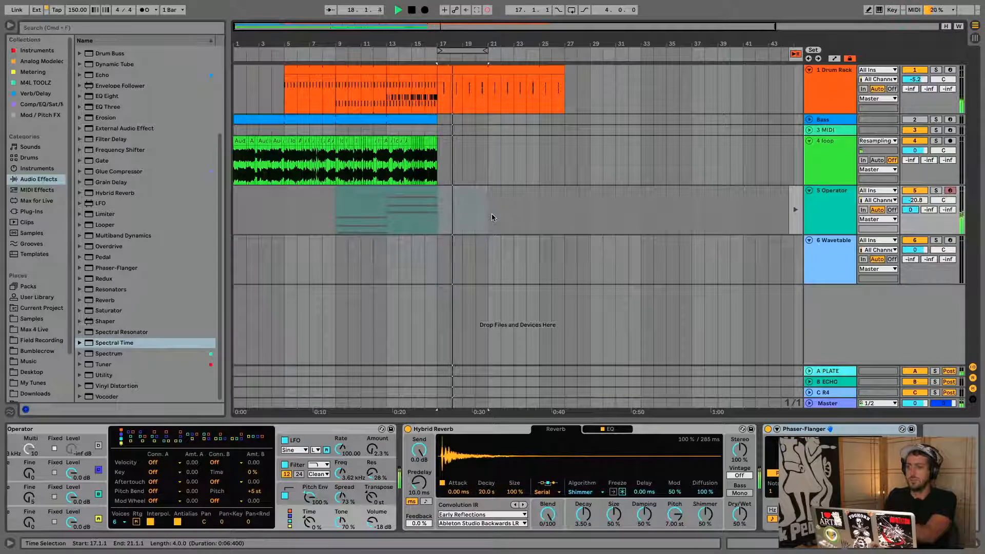
# Step: Stop playback, copy the Operator clip from the first Session slot into the arrangement at bar 17, and start playback
pyautogui.press('space')
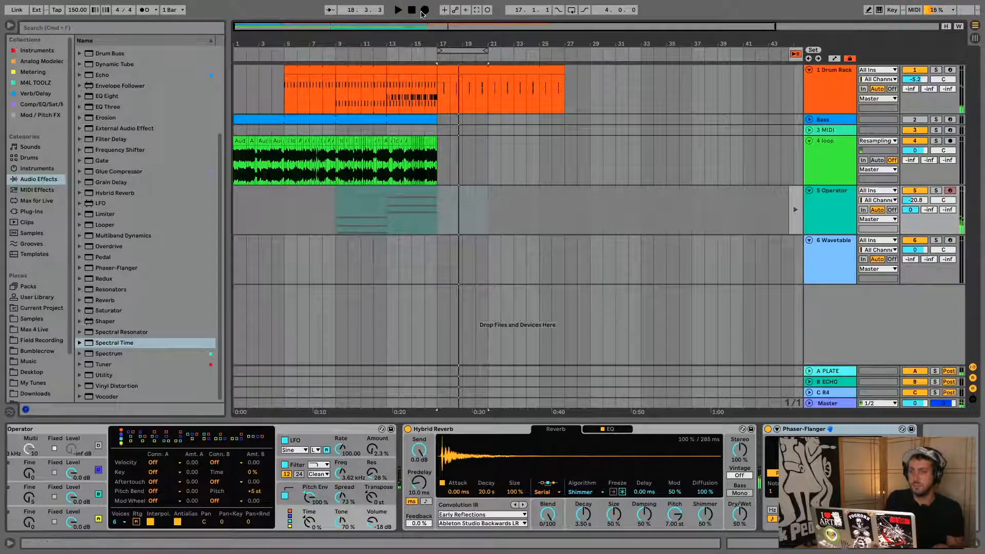
pyautogui.press('Tab')
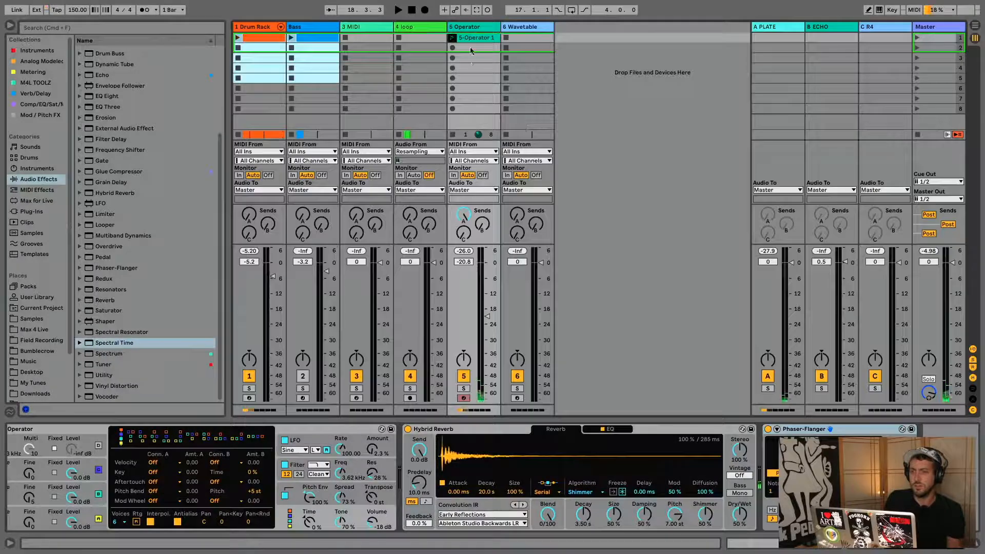
pyautogui.press('Tab')
pyautogui.press('space')
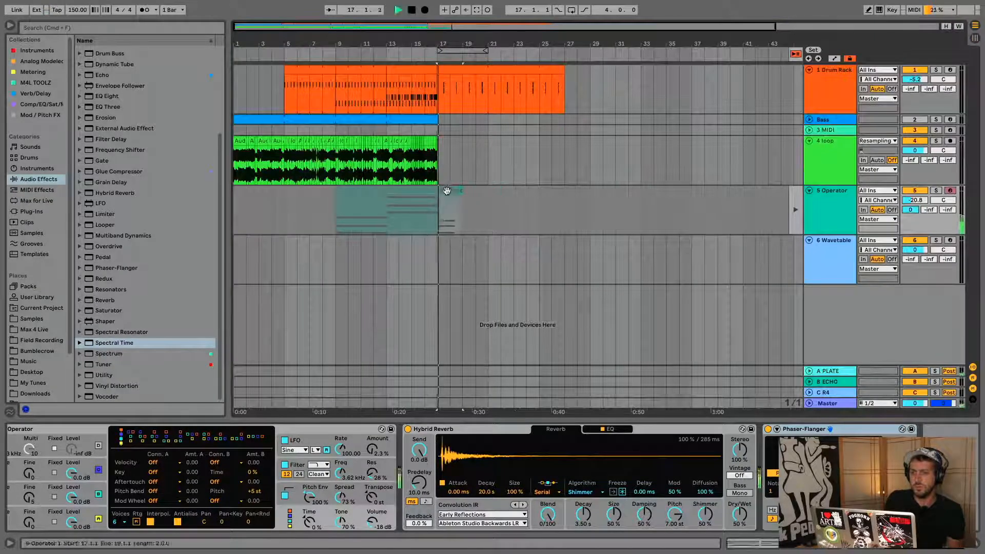
# Step: Extend the Operator clip at bar 17 so it loops until bar 29, and stop playback
pyautogui.moveTo(462, 192); pyautogui.dragTo(521, 193)
pyautogui.rightClick(524, 192)
pyautogui.click(474, 195)
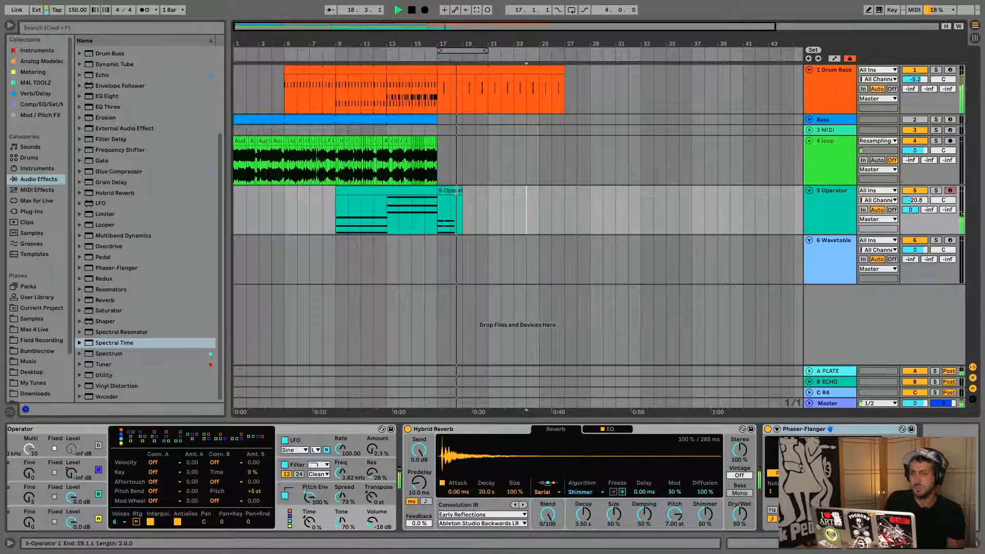
pyautogui.moveTo(462, 192); pyautogui.dragTo(590, 189)
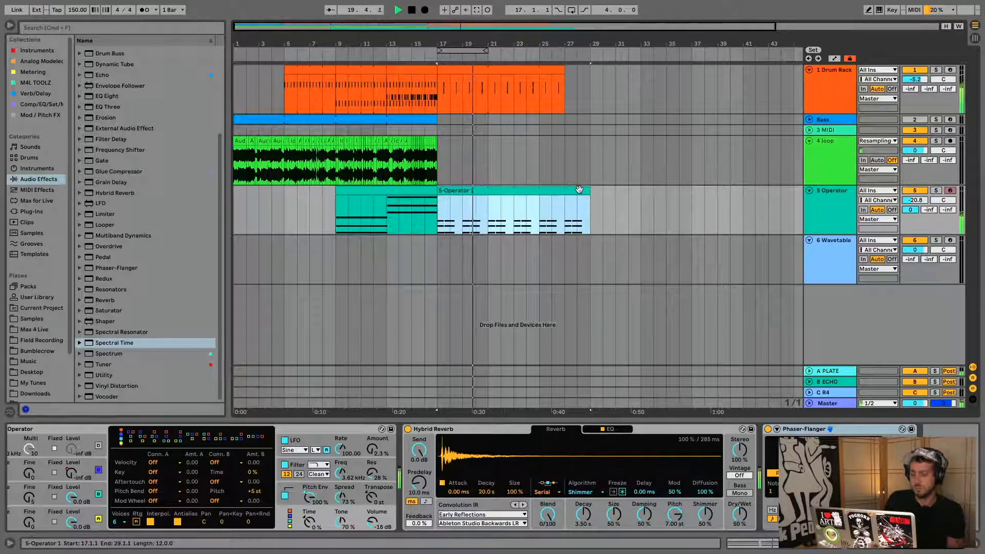
pyautogui.press('space')
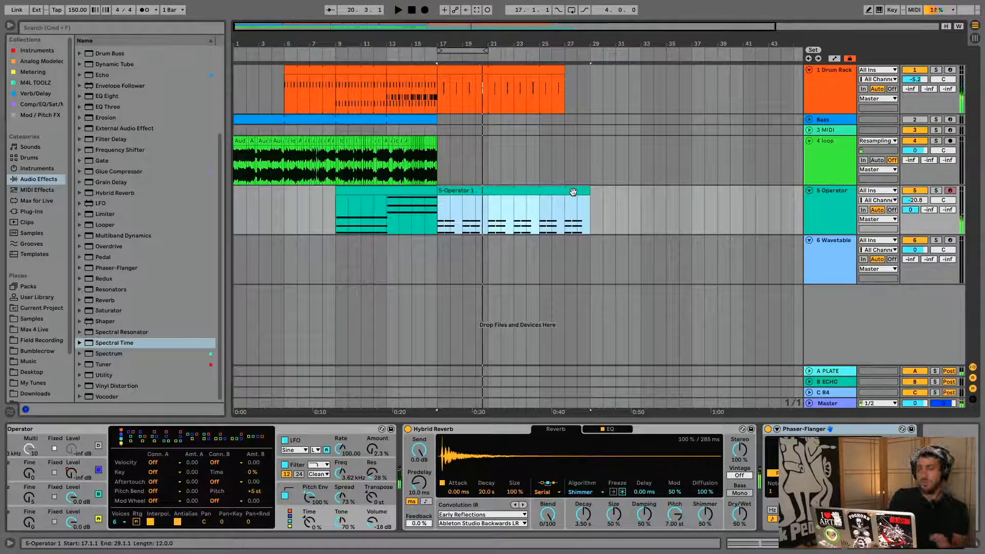
# Step: Arm the Wavetable track for recording and turn on the metronome
pyautogui.click(865, 251)
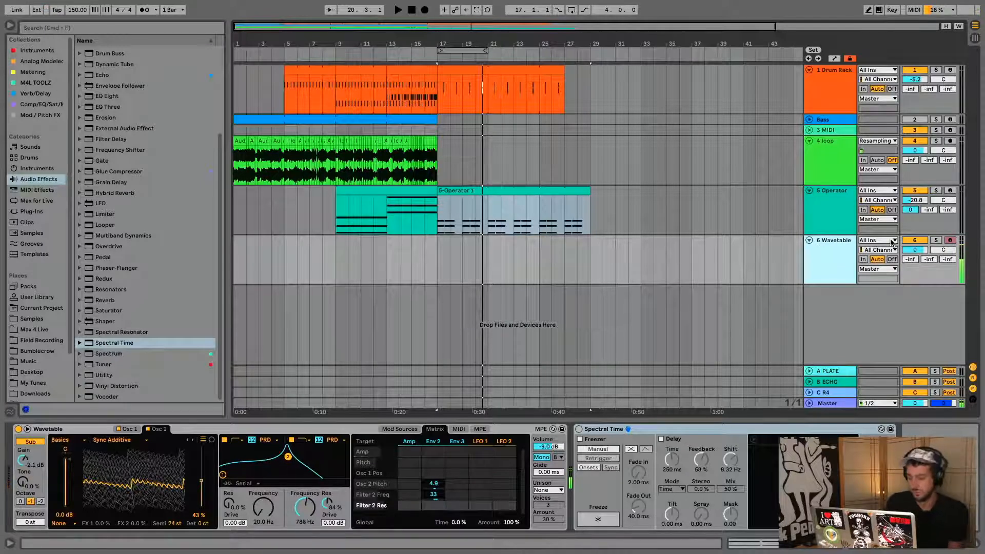
pyautogui.press('space')
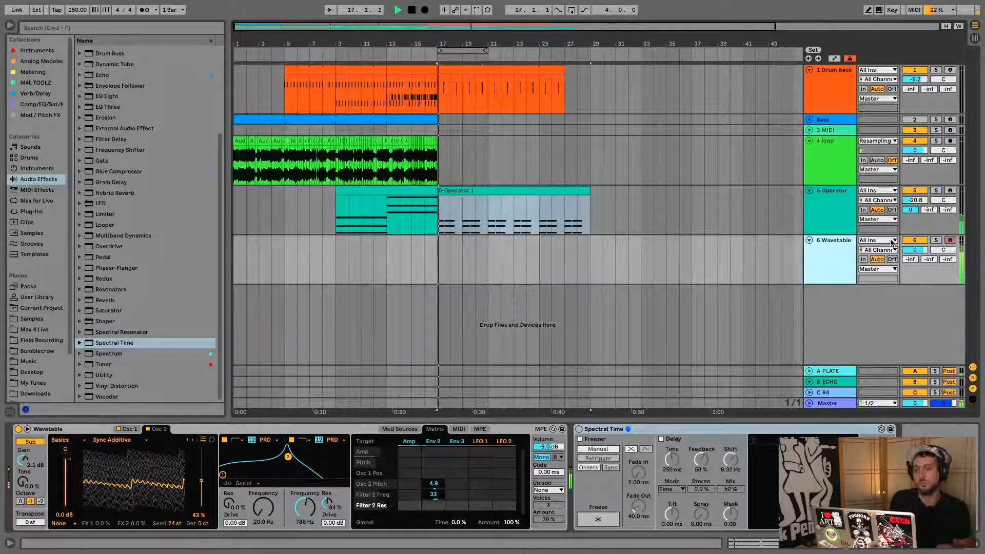
pyautogui.press('space')
pyautogui.click(150, 11)
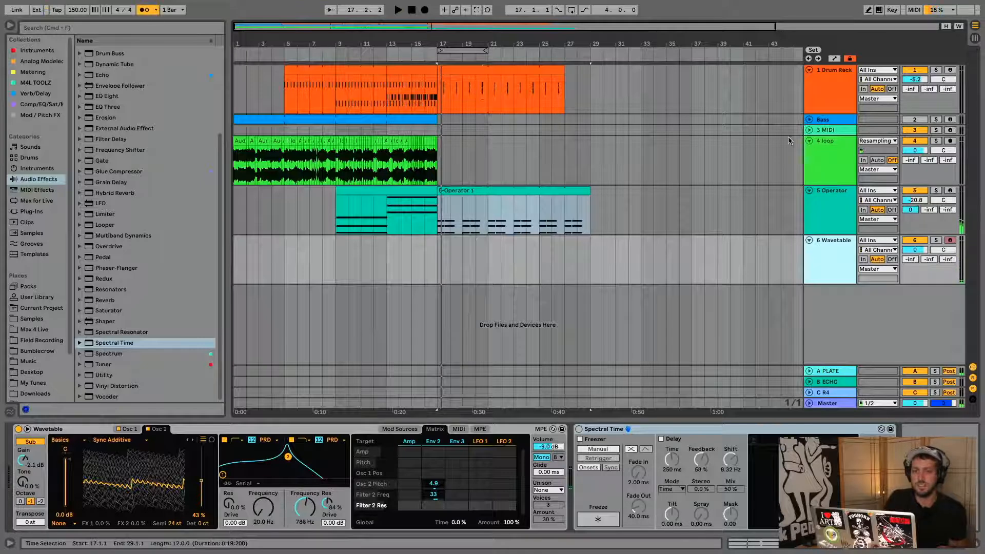
# Step: Audition the Wavetable part over the arrangement, playing from bar 17 and again from bar 13
pyautogui.press('space')
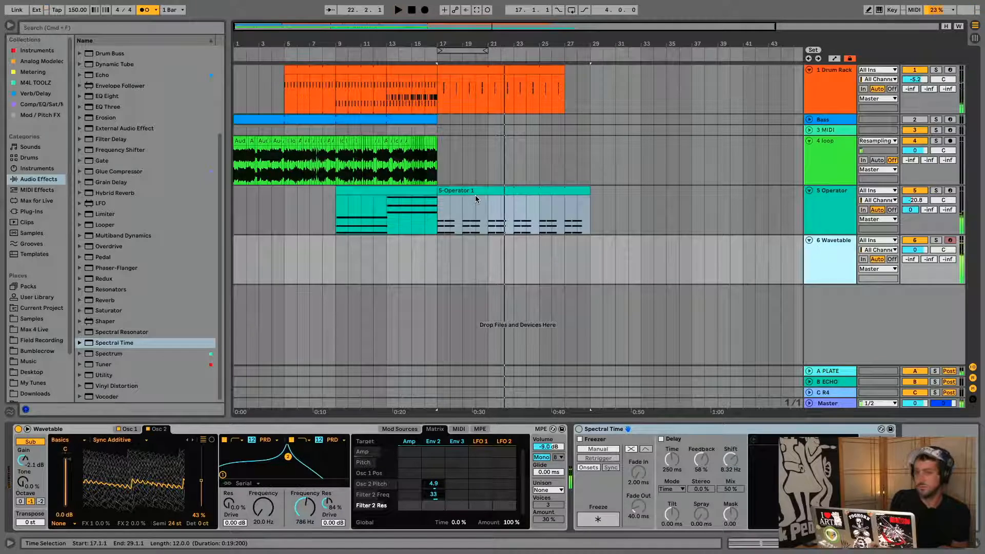
pyautogui.press('space')
pyautogui.click(381, 263)
pyautogui.press('space')
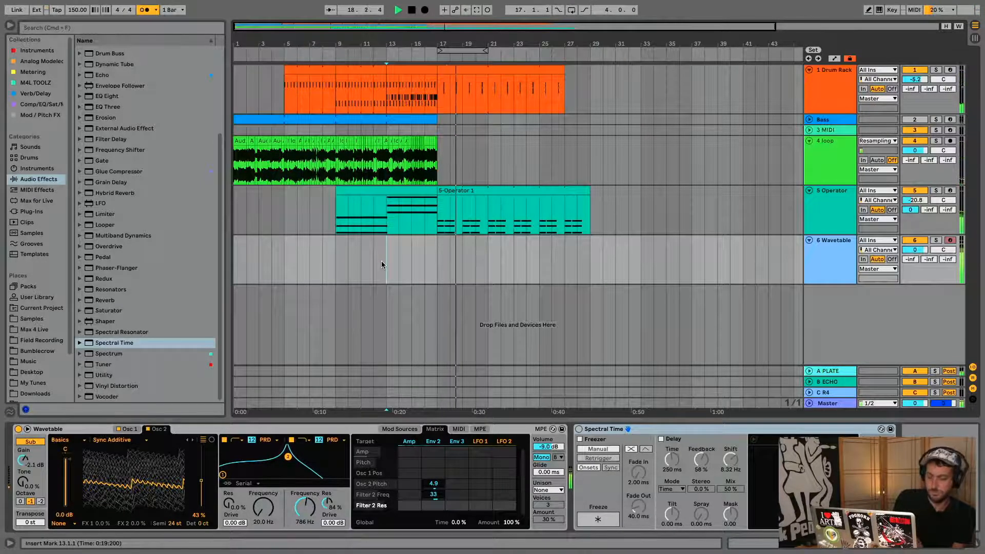
pyautogui.press('space')
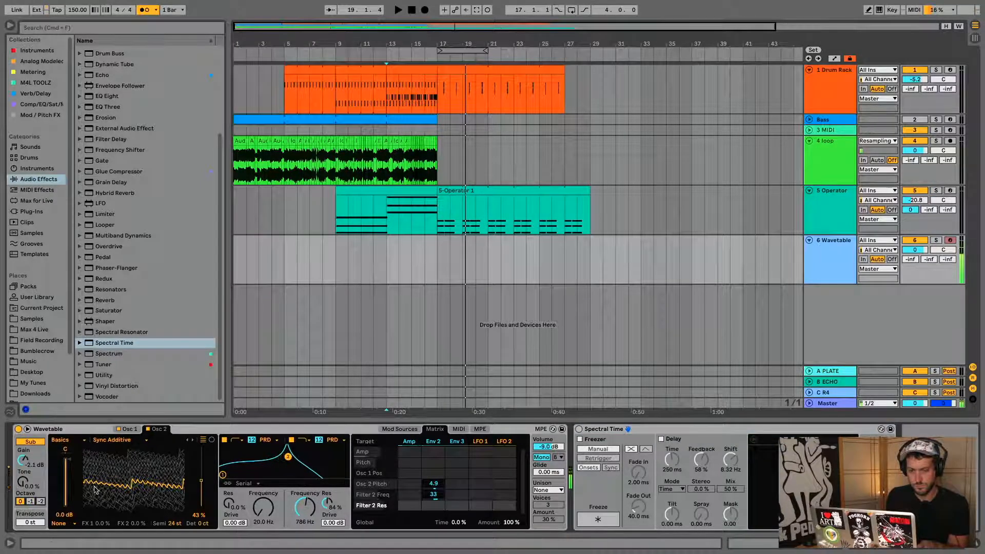
# Step: Set Wavetable's oscillator 2 gain to -8.3 dB, its overall volume to -3.8 dB and the sub tone to 17%
pyautogui.click(123, 429)
pyautogui.click(152, 429)
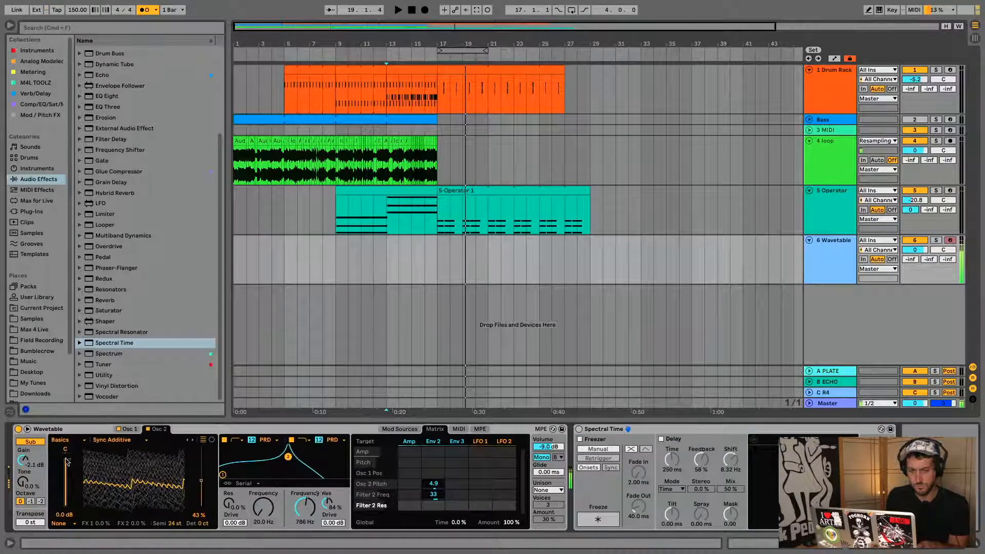
pyautogui.moveTo(66, 461); pyautogui.dragTo(66, 473)
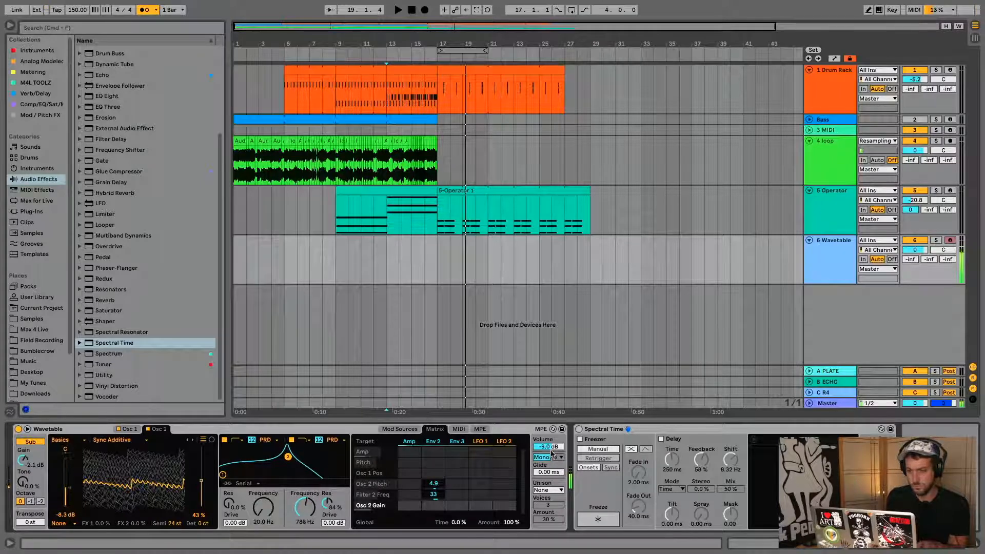
pyautogui.moveTo(550, 448); pyautogui.dragTo(550, 436)
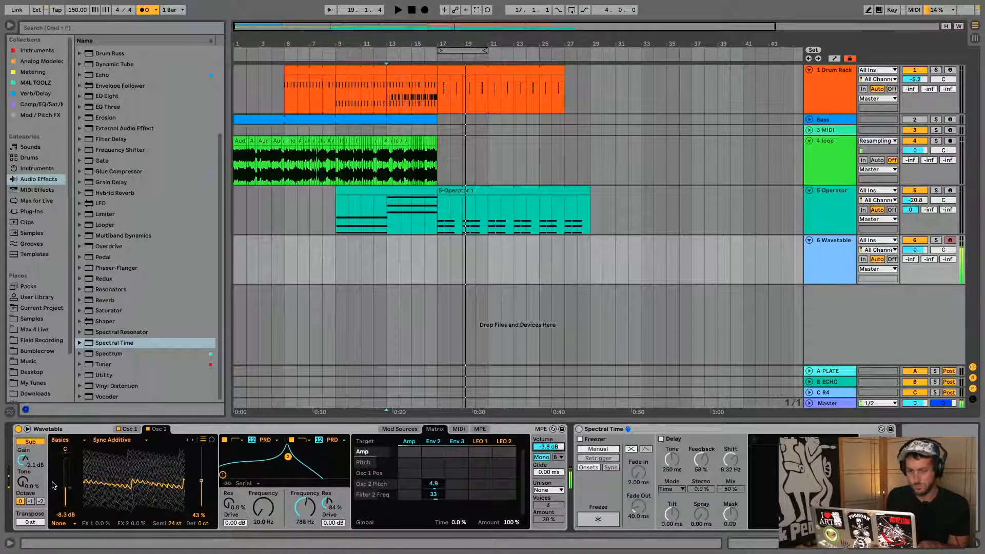
pyautogui.moveTo(23, 481); pyautogui.dragTo(22, 479)
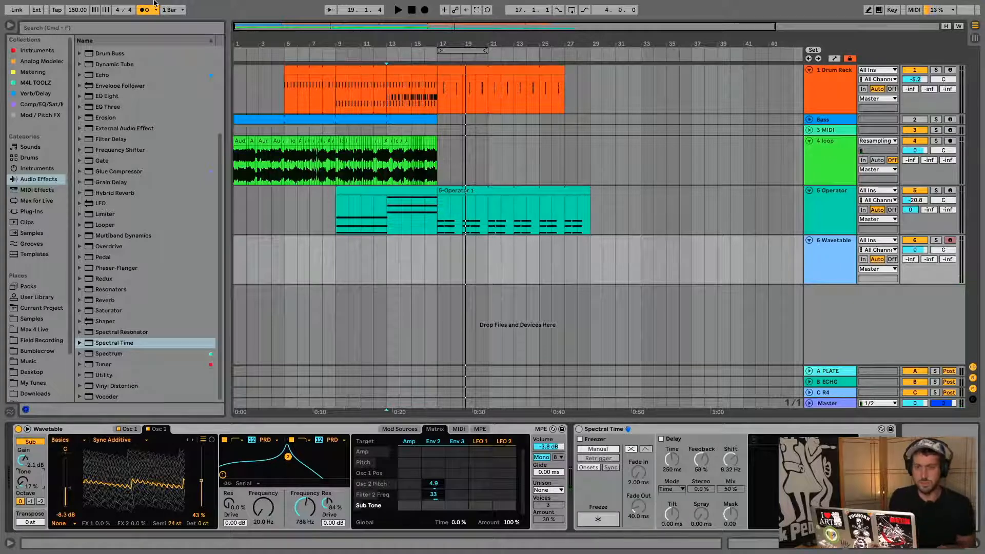
# Step: Try the Multiband Dynamics OTT preset after Spectral Time on the Wavetable track and remove it
pyautogui.click(132, 27)
pyautogui.write('ott')
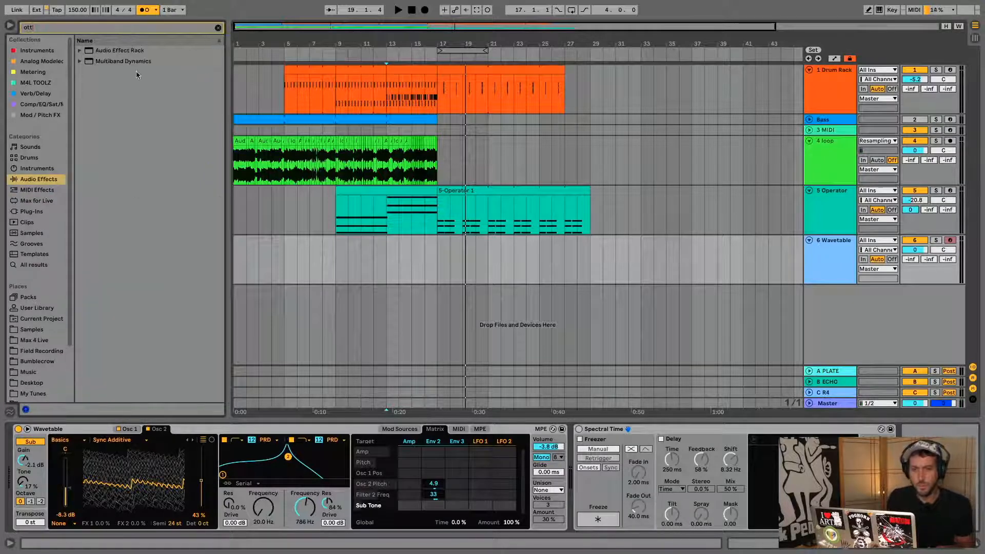
pyautogui.click(79, 61)
pyautogui.doubleClick(106, 72)
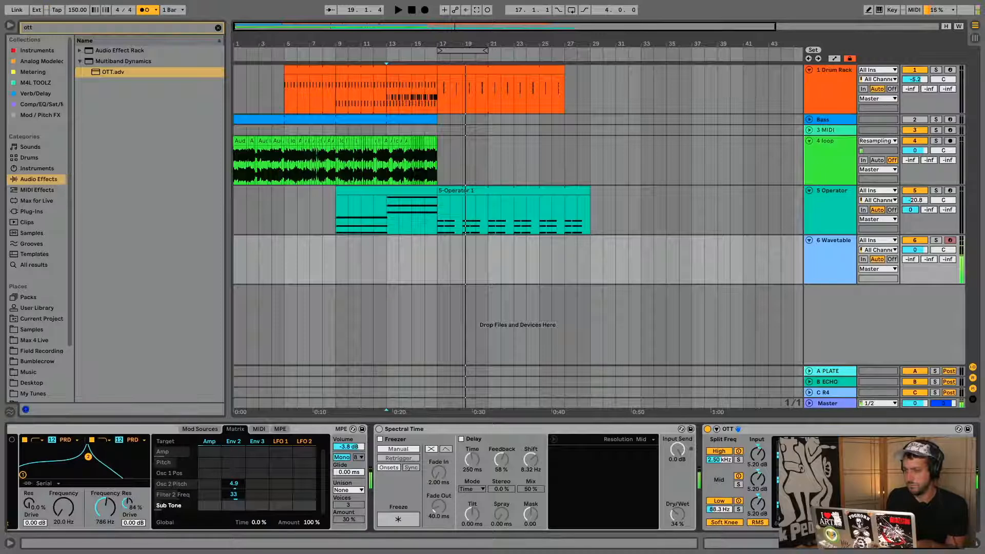
pyautogui.click(744, 433)
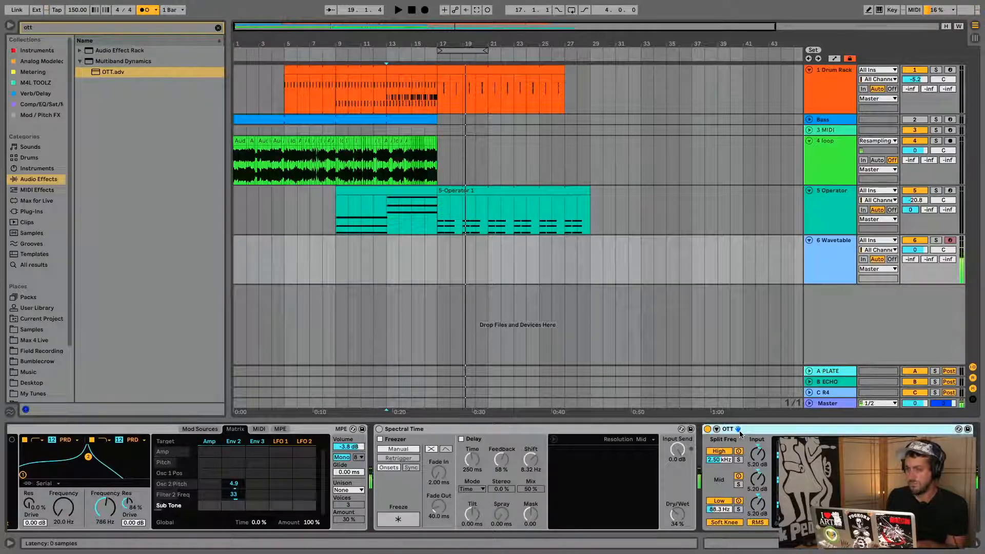
pyautogui.press('Delete')
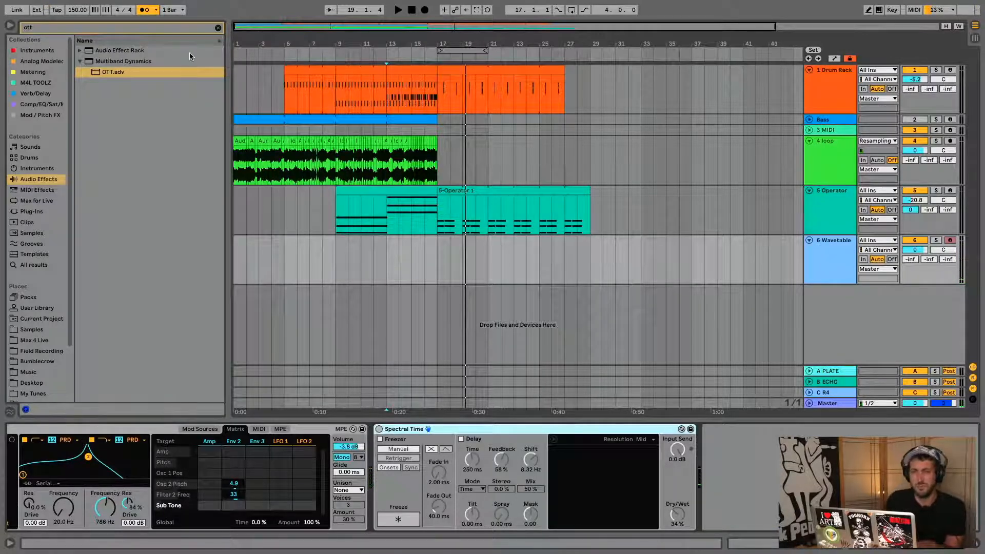
# Step: Clear the browser search, find Glue Compressor among the audio effects and add it after Spectral Time
pyautogui.click(218, 27)
pyautogui.click(32, 158)
pyautogui.click(39, 179)
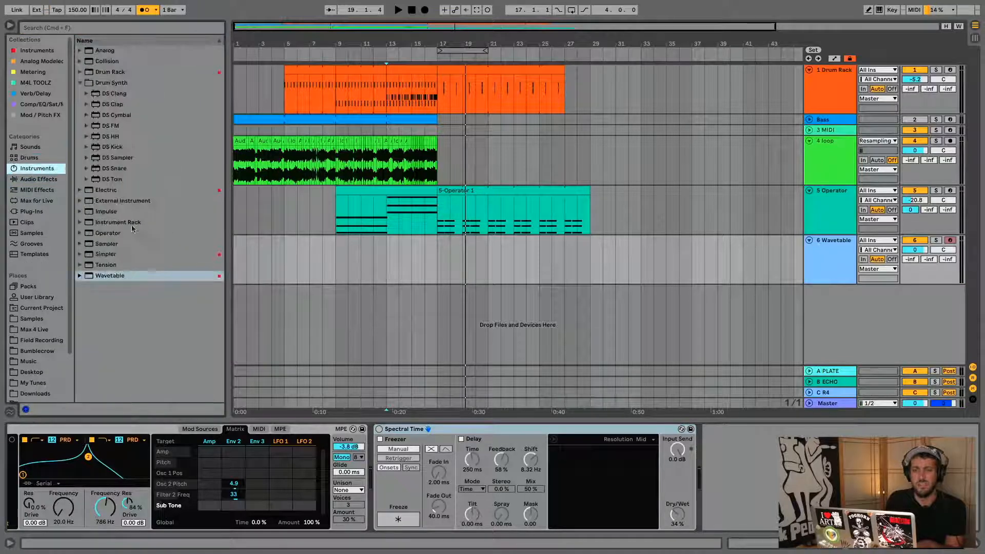
pyautogui.scroll(2, 117, 297)
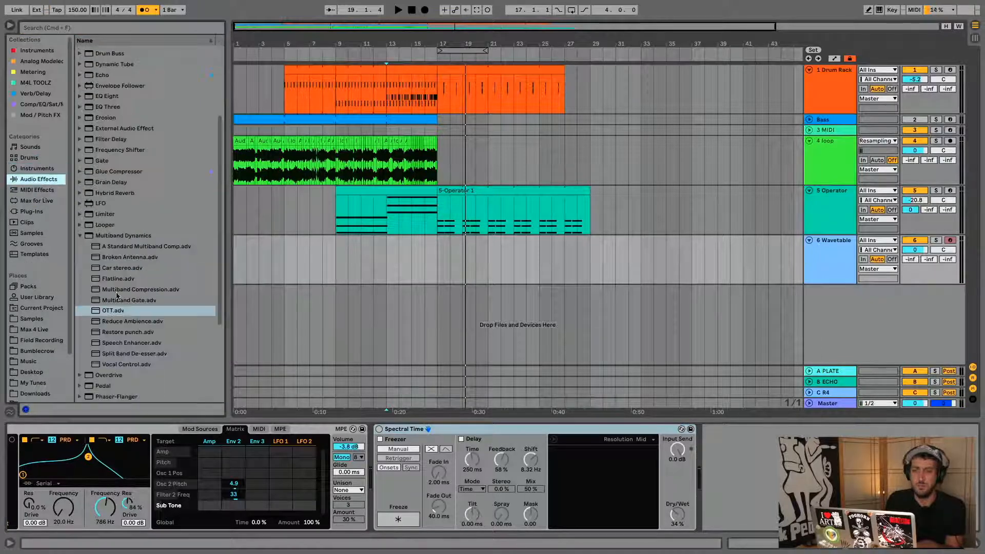
pyautogui.click(81, 236)
pyautogui.moveTo(106, 172); pyautogui.dragTo(520, 340)
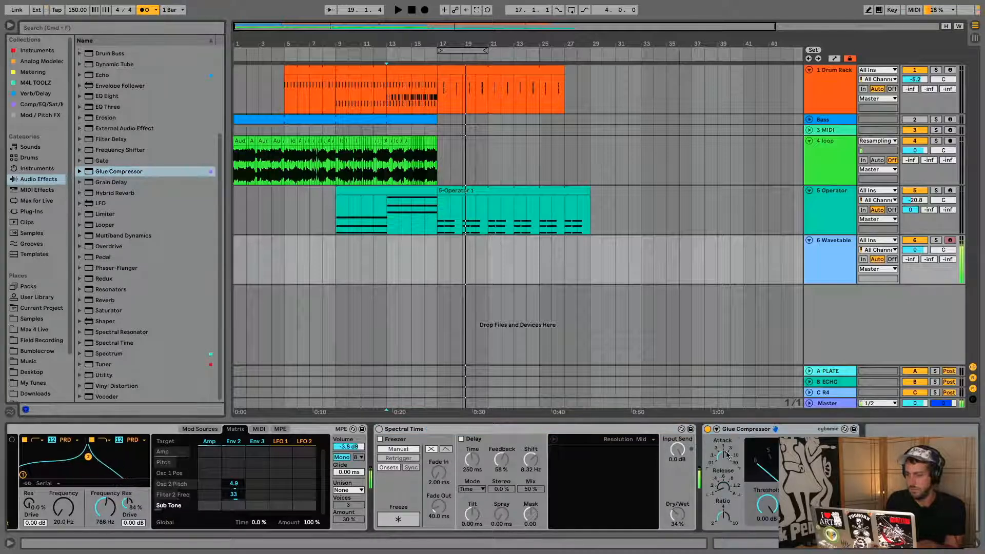
# Step: Set the Glue Compressor's threshold to -10.5 dB and makeup to 11.9 dB, with soft clipping on
pyautogui.moveTo(767, 505); pyautogui.dragTo(768, 531)
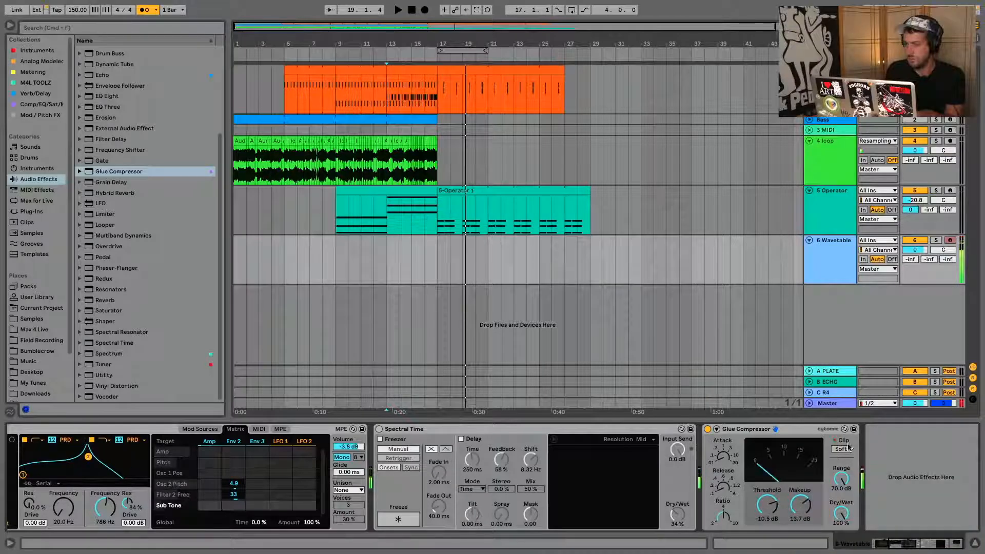
pyautogui.click(847, 448)
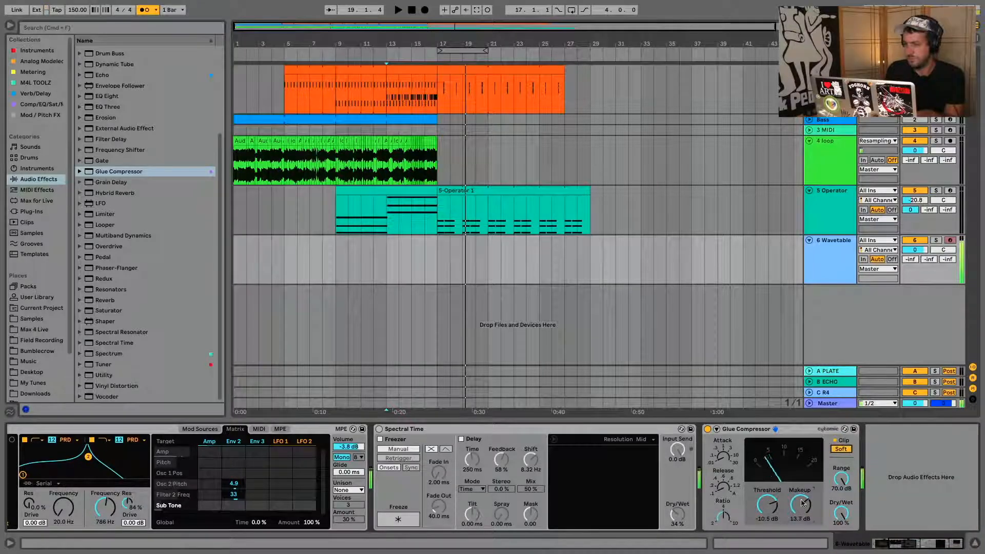
pyautogui.moveTo(801, 505); pyautogui.dragTo(801, 511)
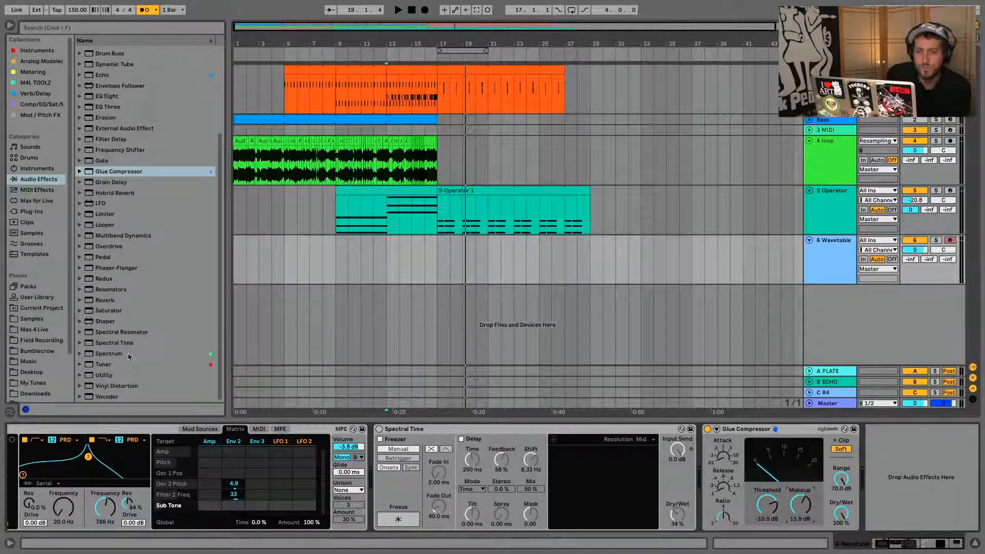
# Step: Add a Saturator set to the Waveshaper curve after the Glue Compressor, and bypass the compressor
pyautogui.doubleClick(118, 310)
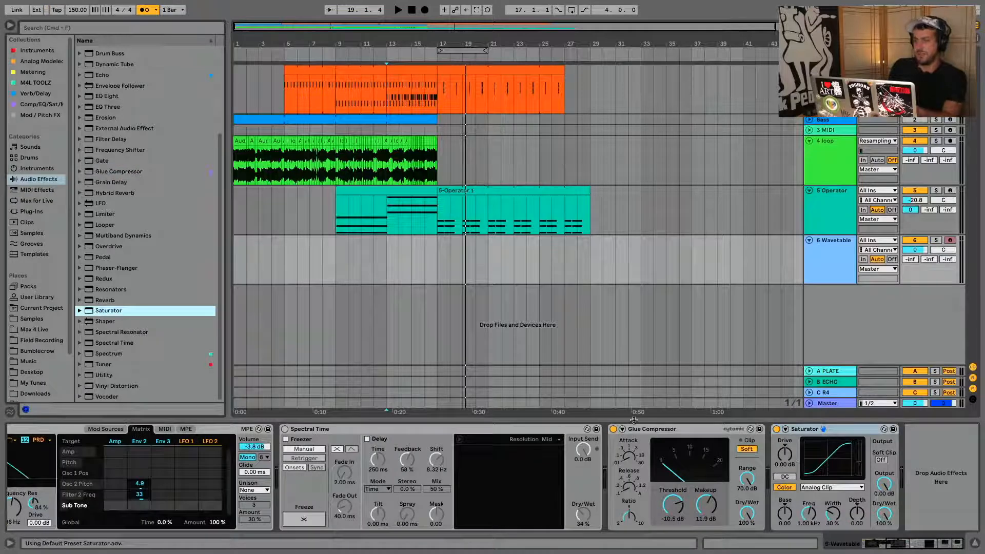
pyautogui.click(613, 429)
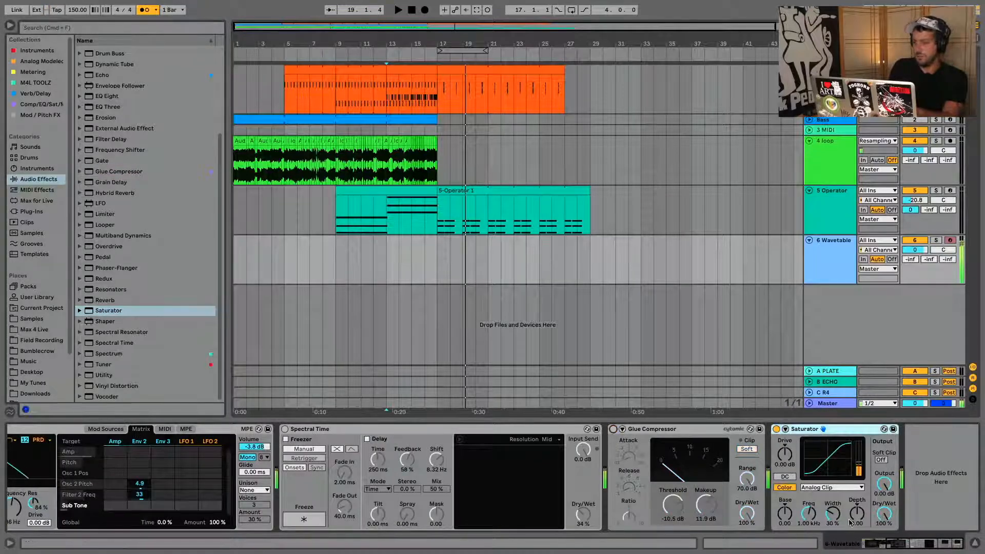
pyautogui.click(827, 489)
pyautogui.click(829, 546)
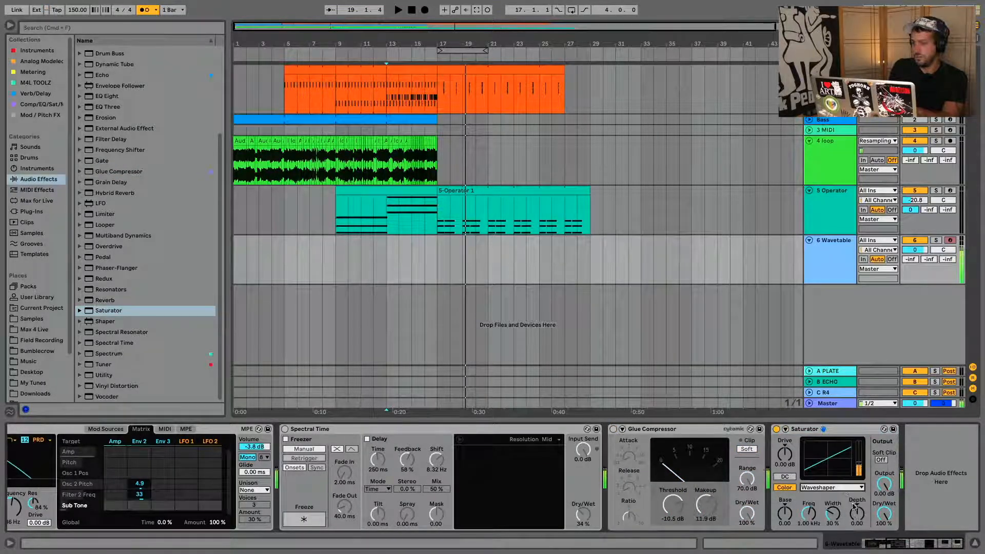
# Step: Expand the Saturator's waveshaper controls and set the curve to 86.7% and dry/wet to 57.9%
pyautogui.click(785, 429)
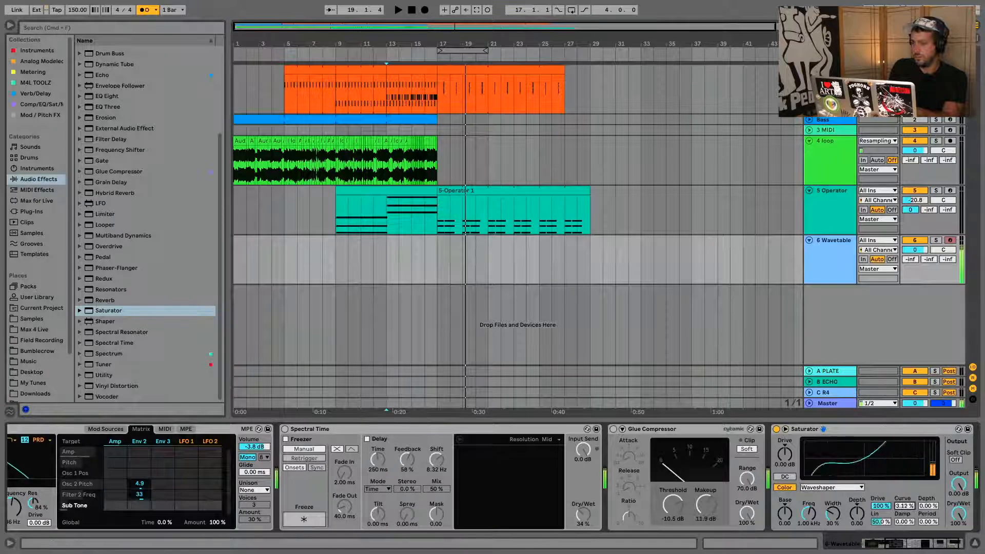
pyautogui.moveTo(904, 506); pyautogui.dragTo(905, 505)
pyautogui.moveTo(904, 506); pyautogui.dragTo(905, 472)
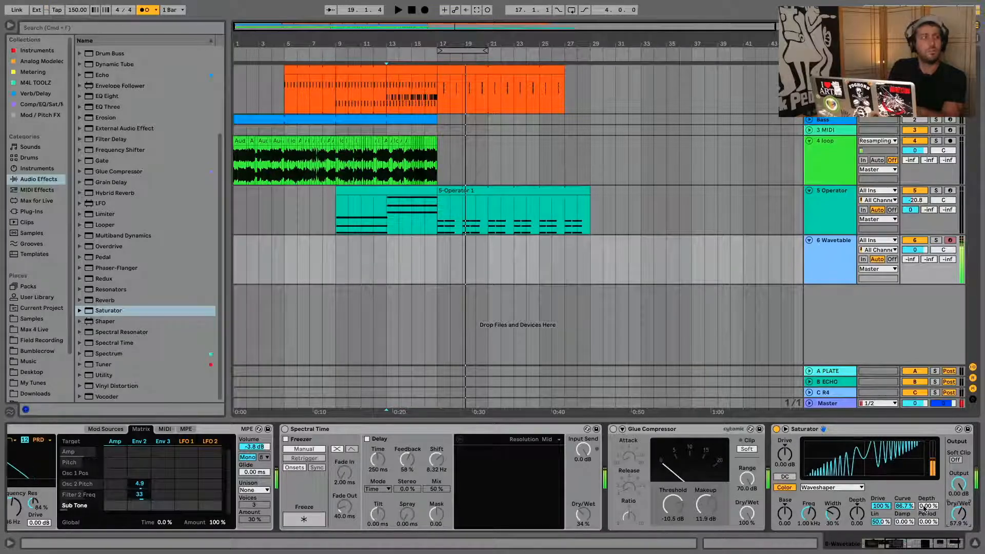
# Step: Audition the saturated Wavetable sound against the arrangement, playing repeatedly from bar 17
pyautogui.click(438, 248)
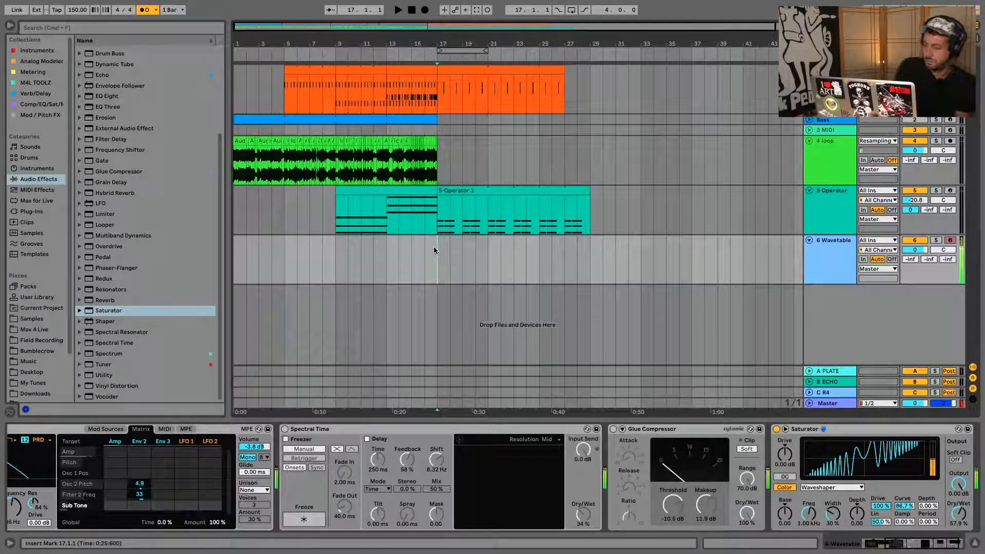
pyautogui.press('space')
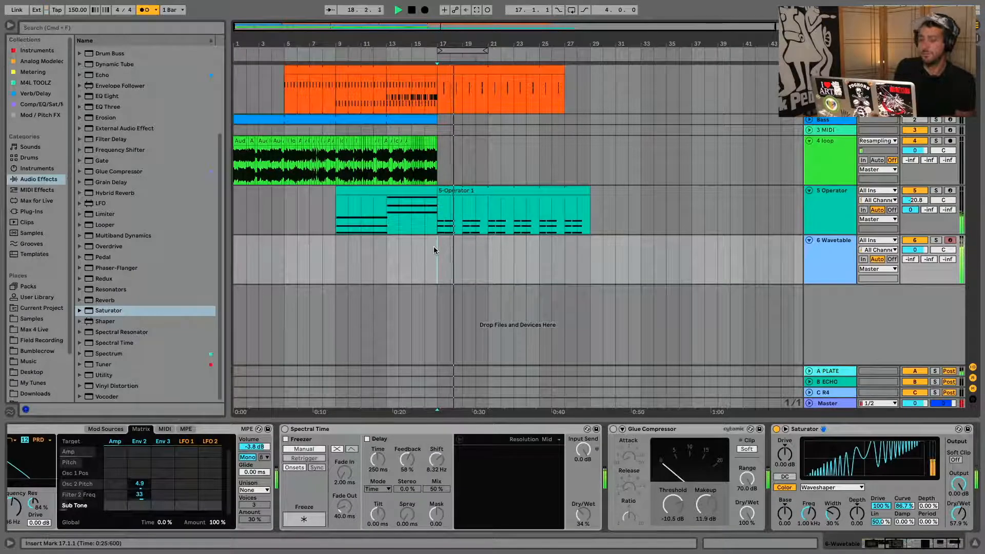
pyautogui.press('space')
pyautogui.press('space')
pyautogui.press('space')
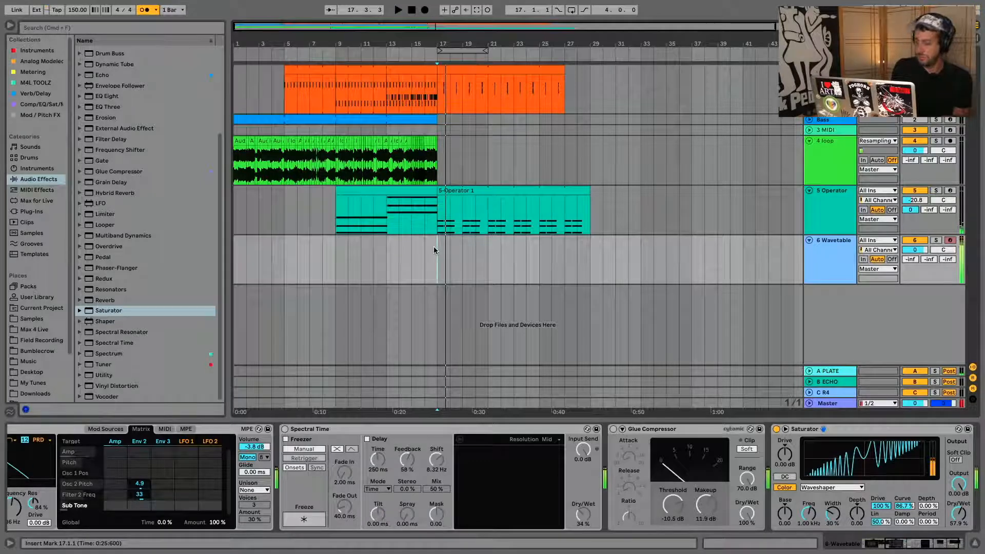
pyautogui.press('space')
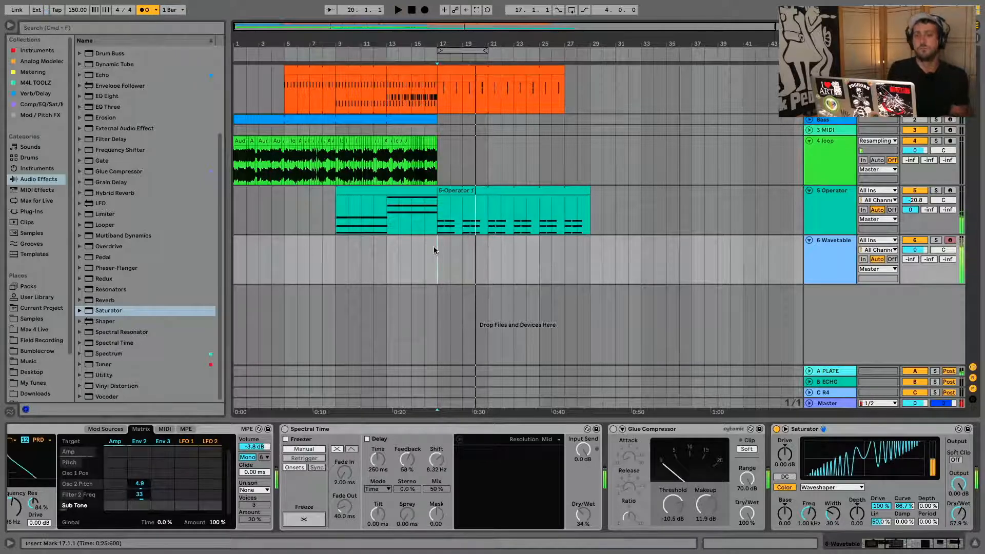
# Step: Capture the phrase played during playback as a clip on the Wavetable track, and extend the clip's start back to bar 17
pyautogui.press('space')
pyautogui.press('space')
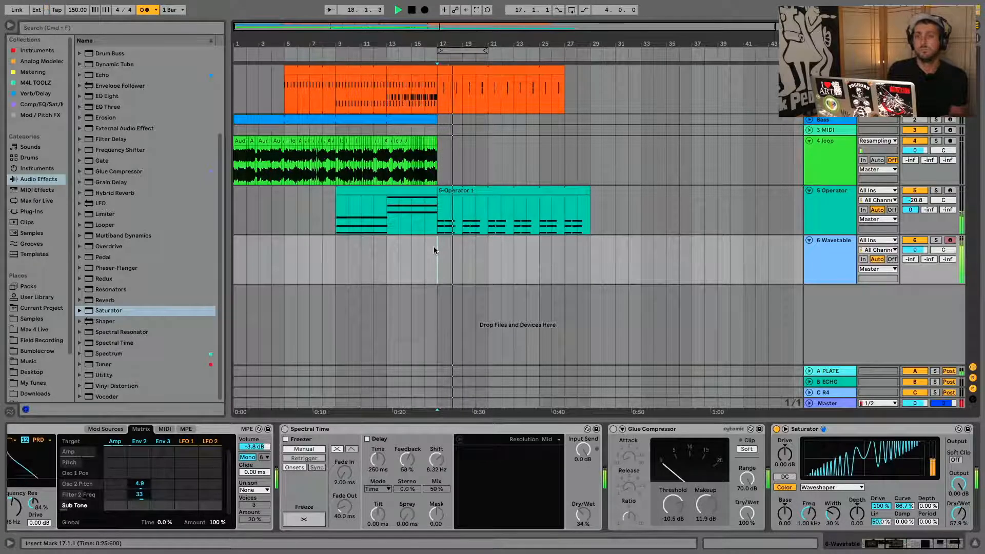
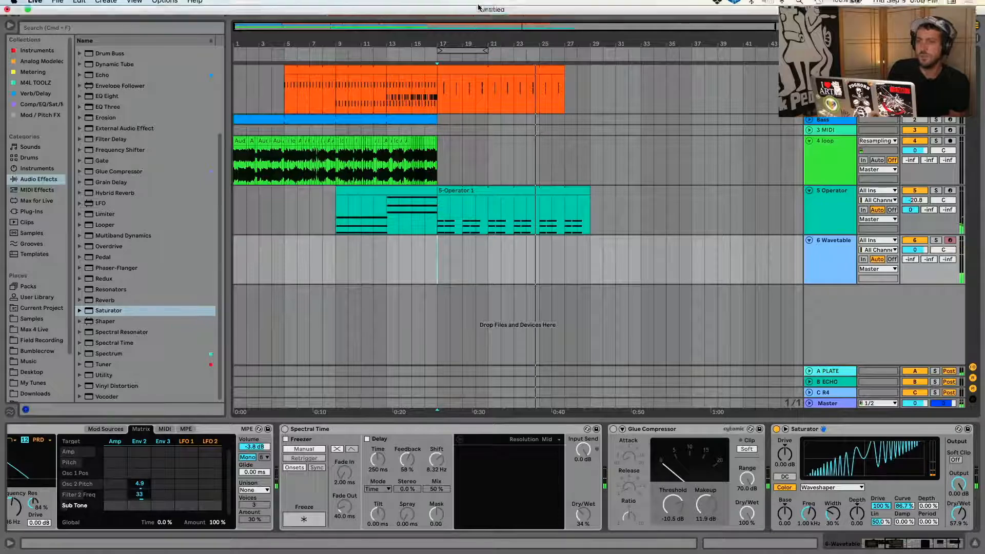
pyautogui.click(477, 10)
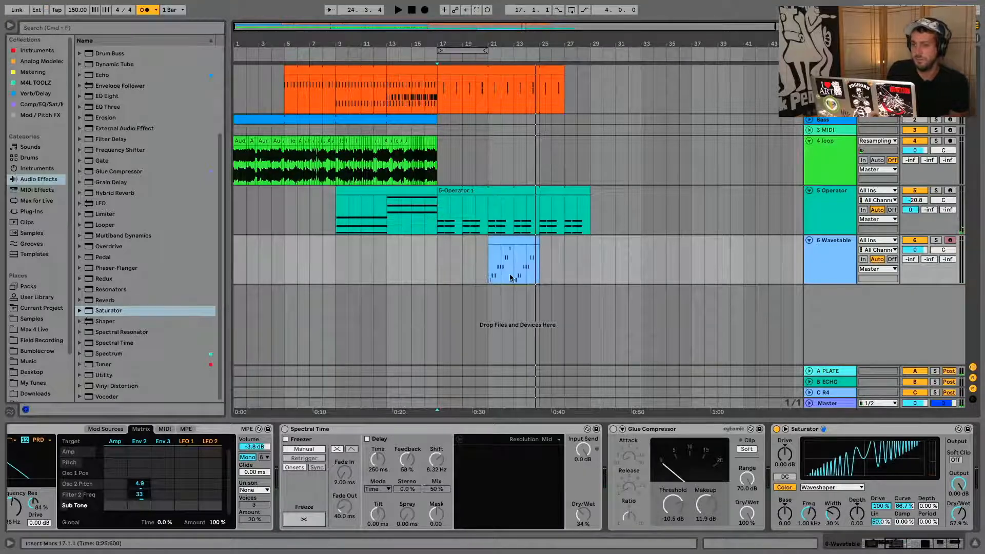
pyautogui.moveTo(492, 240); pyautogui.dragTo(441, 240)
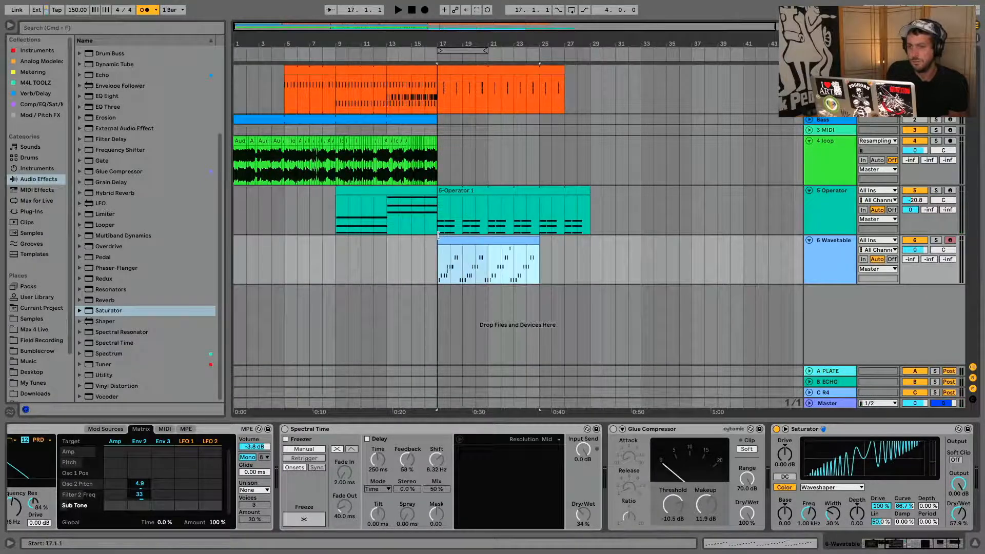
# Step: Open the Wavetable clip's notes and quantize all of them to 1/16 at 56%, adjusting both starts and ends
pyautogui.doubleClick(451, 240)
pyautogui.click(535, 367)
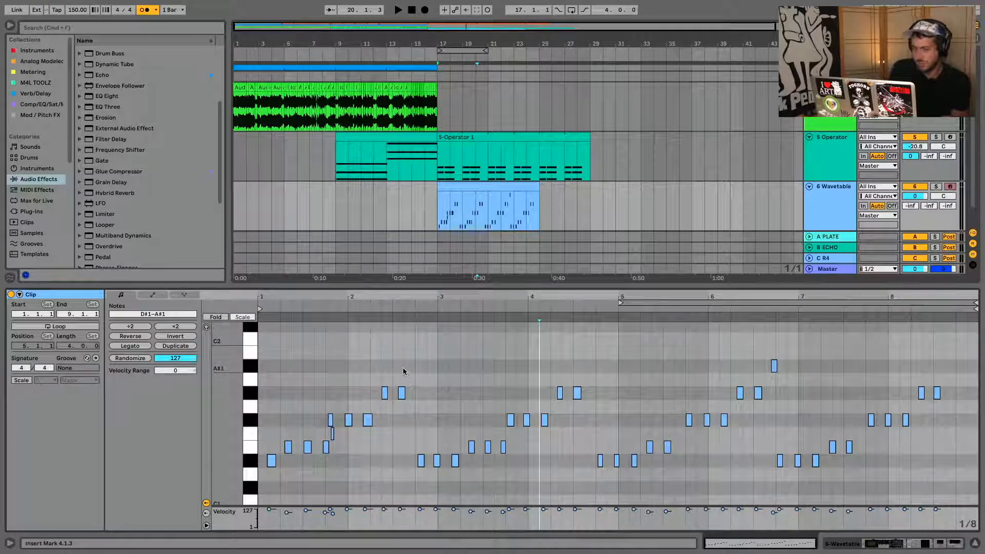
pyautogui.click(384, 365)
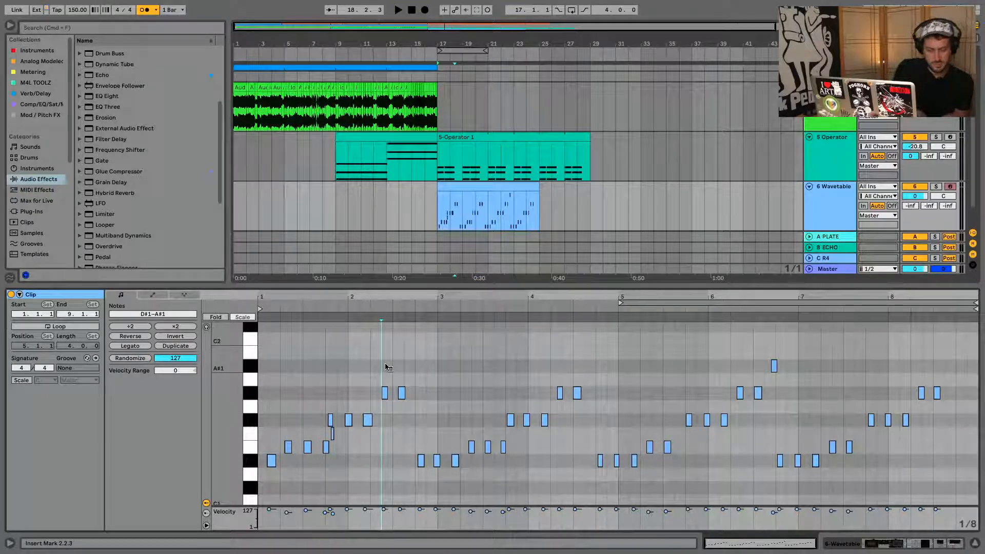
pyautogui.press('super+a')
pyautogui.press('super+shift+u')
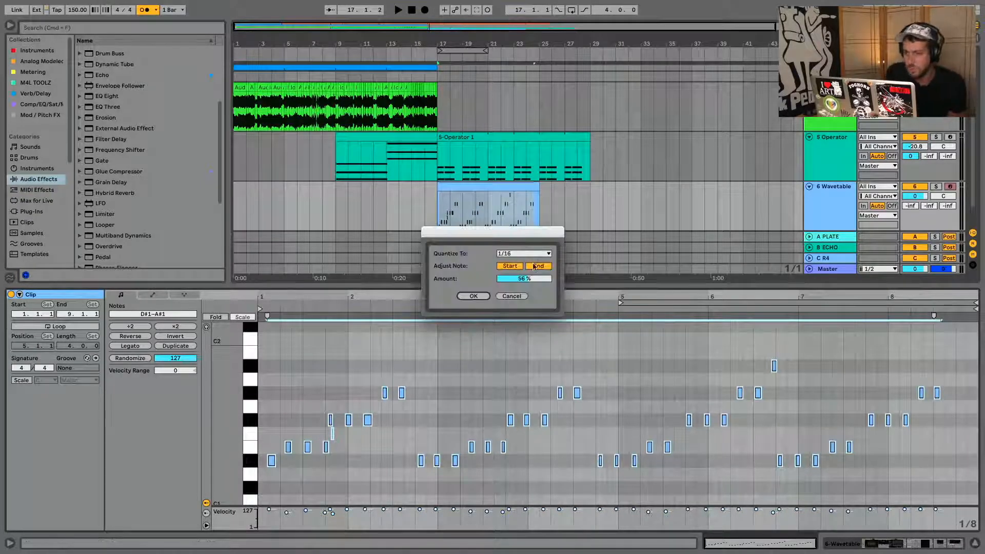
pyautogui.click(473, 296)
# Step: Trim the opening of the Wavetable clip so it starts at 2.4.1, and line it up with bar 17 of the arrangement
pyautogui.press('space')
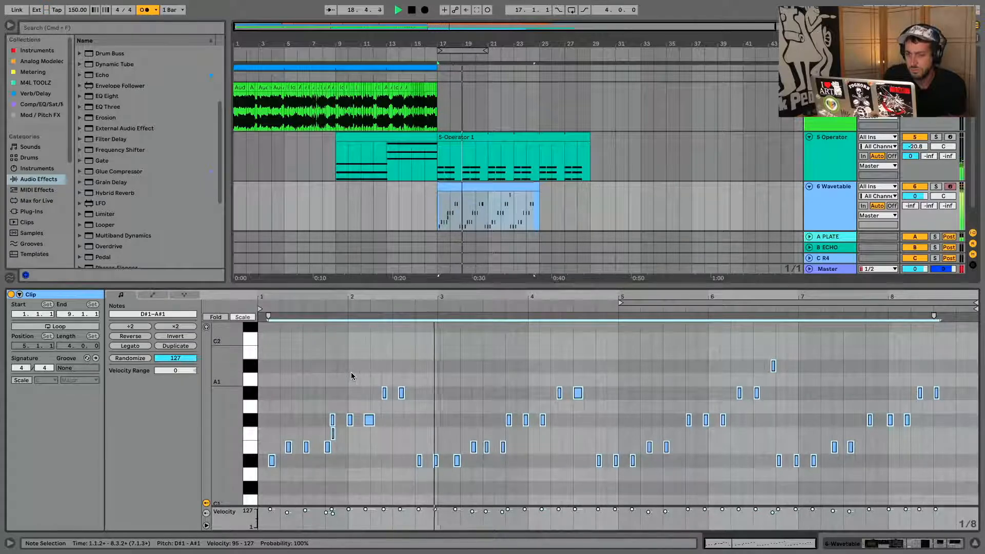
pyautogui.moveTo(451, 45); pyautogui.dragTo(464, 103)
pyautogui.press('space')
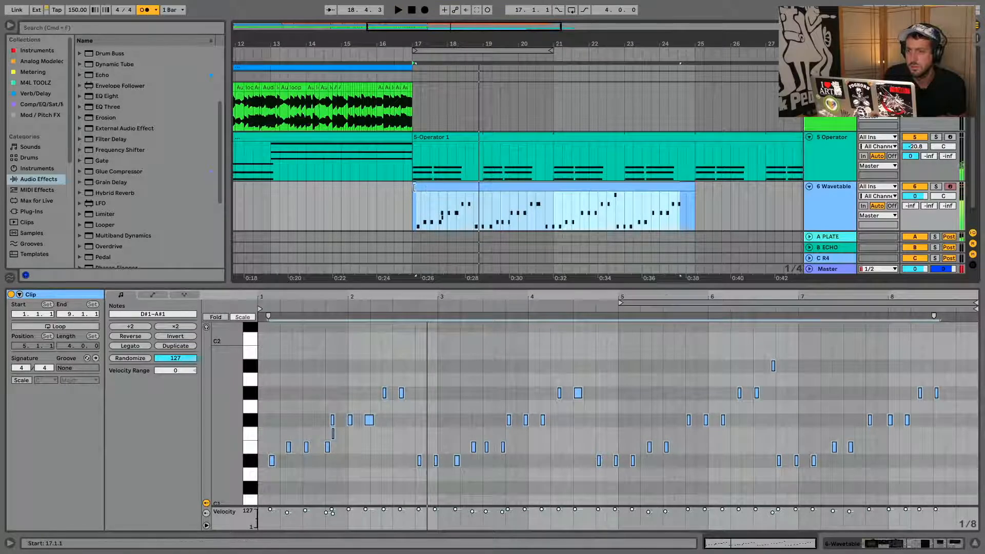
pyautogui.moveTo(415, 188); pyautogui.dragTo(475, 188)
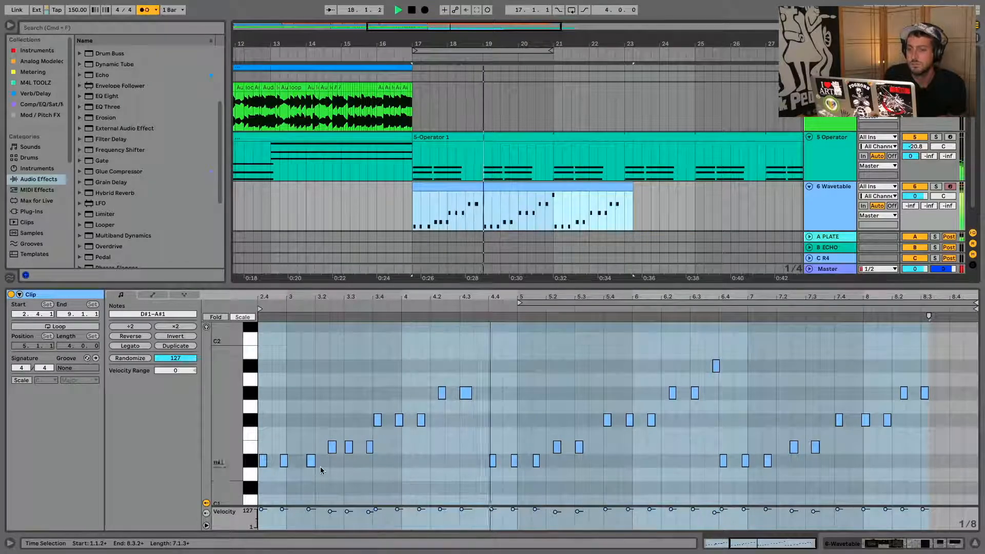
# Step: Move the clip's third D#1 note slightly earlier, and set the clip's 1.1.1 at its new start
pyautogui.moveTo(311, 460); pyautogui.dragTo(306, 461)
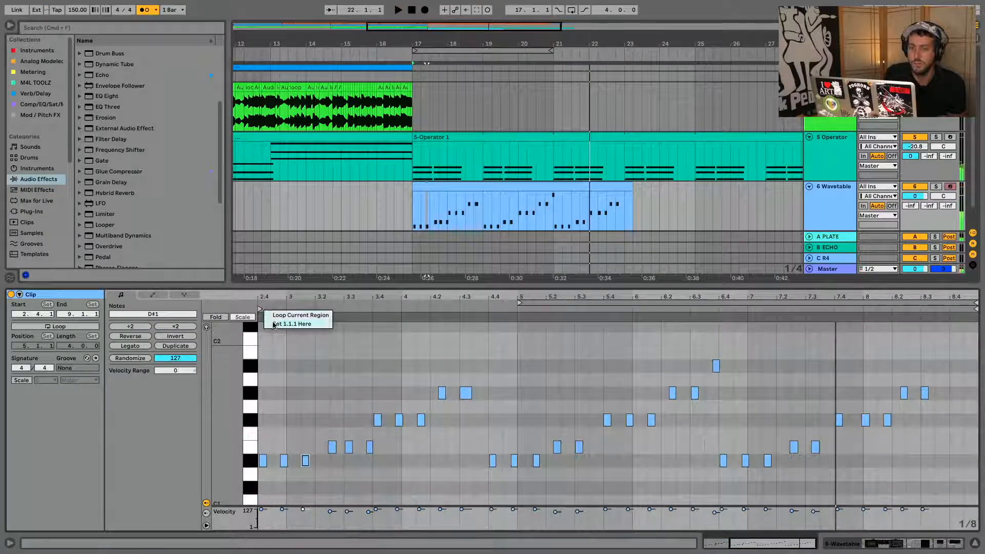
pyautogui.click(274, 324)
pyautogui.rightClick(262, 312)
pyautogui.click(288, 368)
pyautogui.press('space')
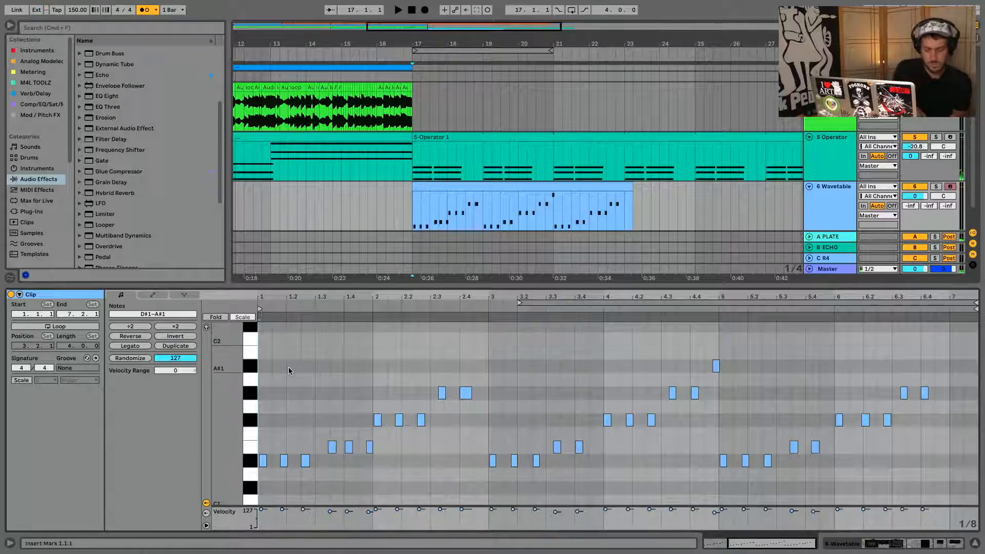
# Step: Quantize all the clip's notes again and nudge them slightly earlier onto the grid during playback
pyautogui.press('super+a')
pyautogui.press('space')
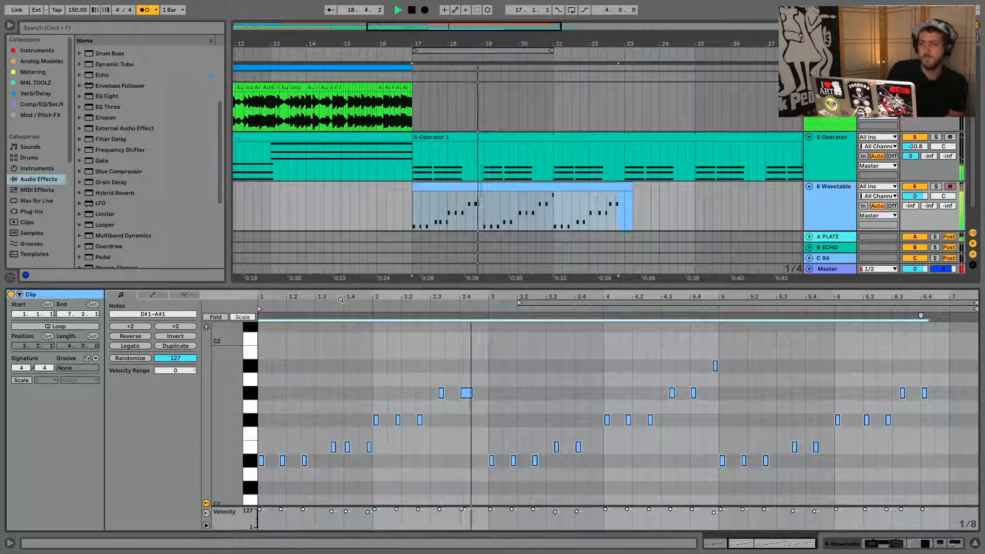
pyautogui.moveTo(341, 299); pyautogui.dragTo(455, 395)
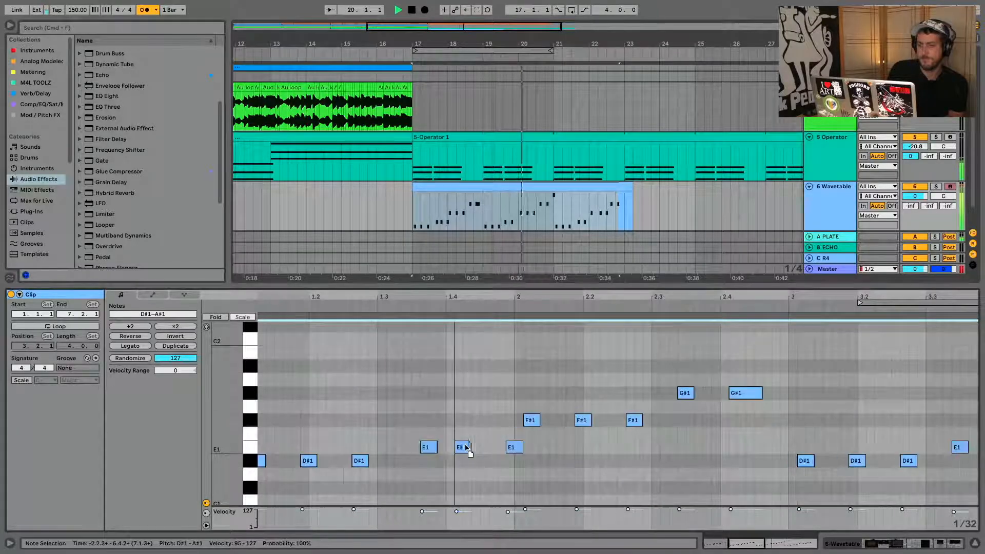
pyautogui.press('Left')
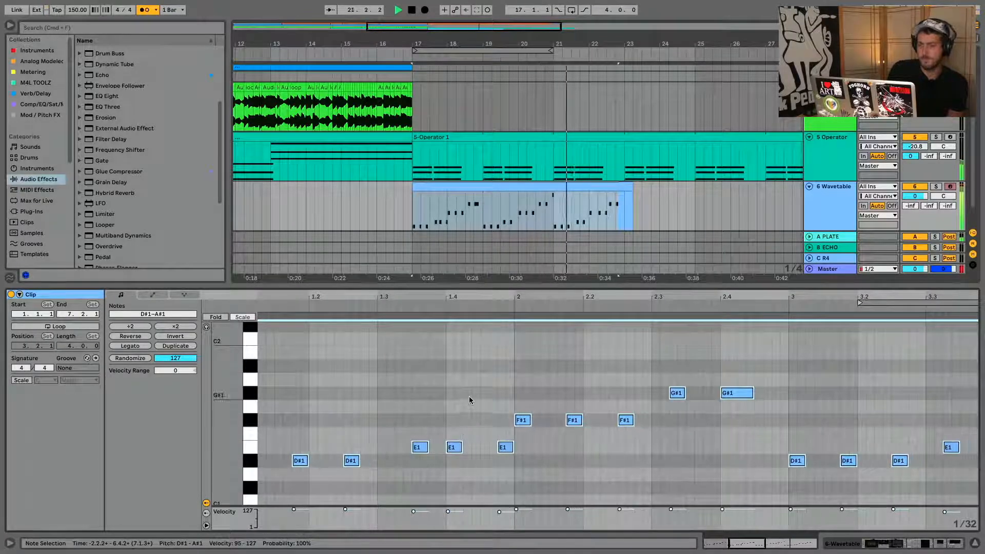
# Step: Move the middle E1 note before bar 2 to 1.4.2, widen the note grid and replay the phrase
pyautogui.click(469, 398)
pyautogui.moveTo(456, 453); pyautogui.dragTo(470, 453)
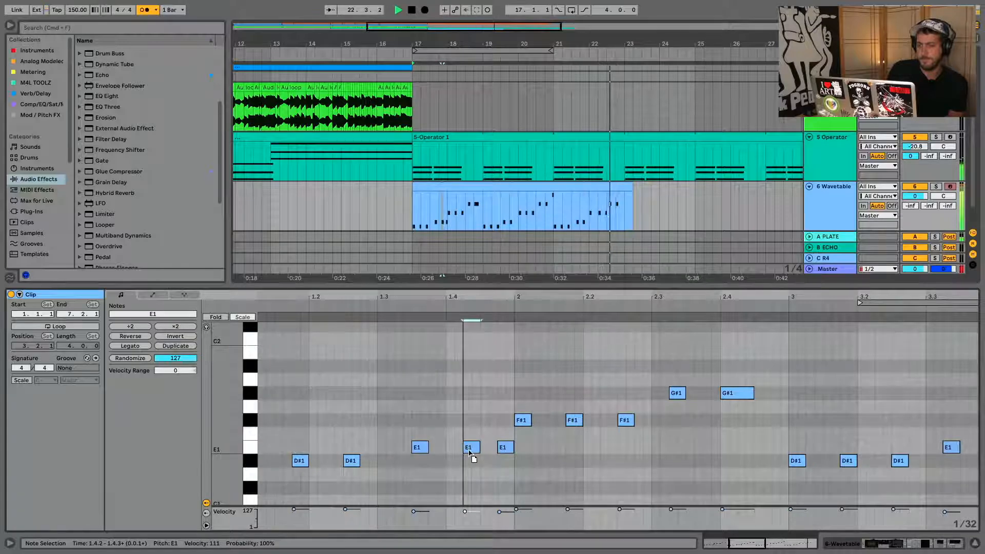
pyautogui.rightClick(469, 451)
pyautogui.click(426, 348)
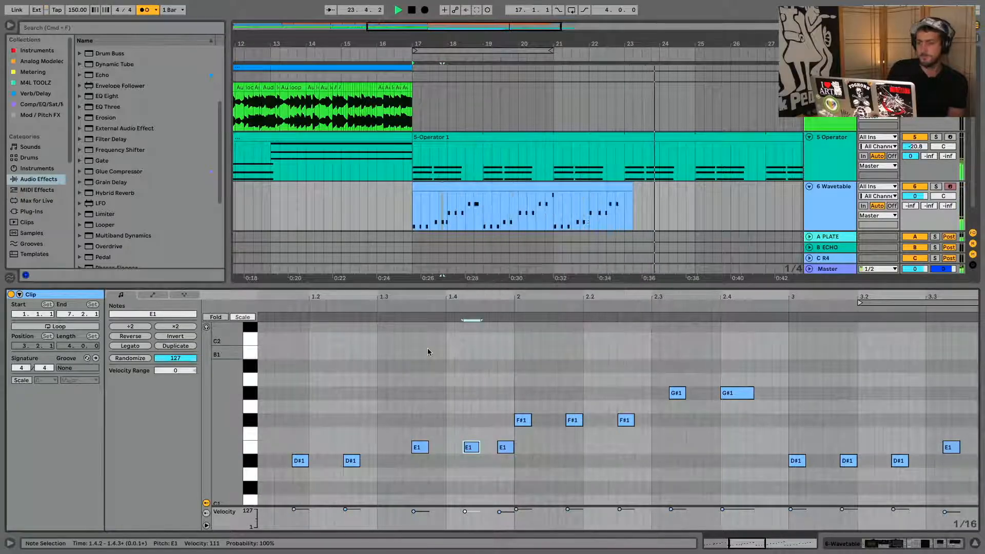
pyautogui.press('super+2')
pyautogui.press('space')
pyautogui.press('space')
# Step: Crop the Wavetable clip to remove the leftover notes before 1.1.1
pyautogui.moveTo(481, 297); pyautogui.dragTo(445, 259)
pyautogui.rightClick(433, 362)
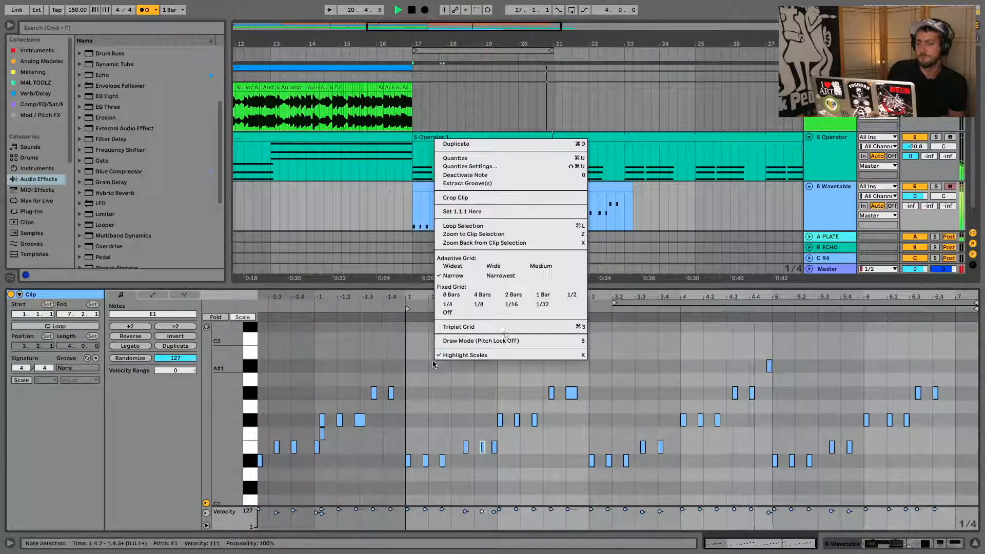
pyautogui.click(488, 198)
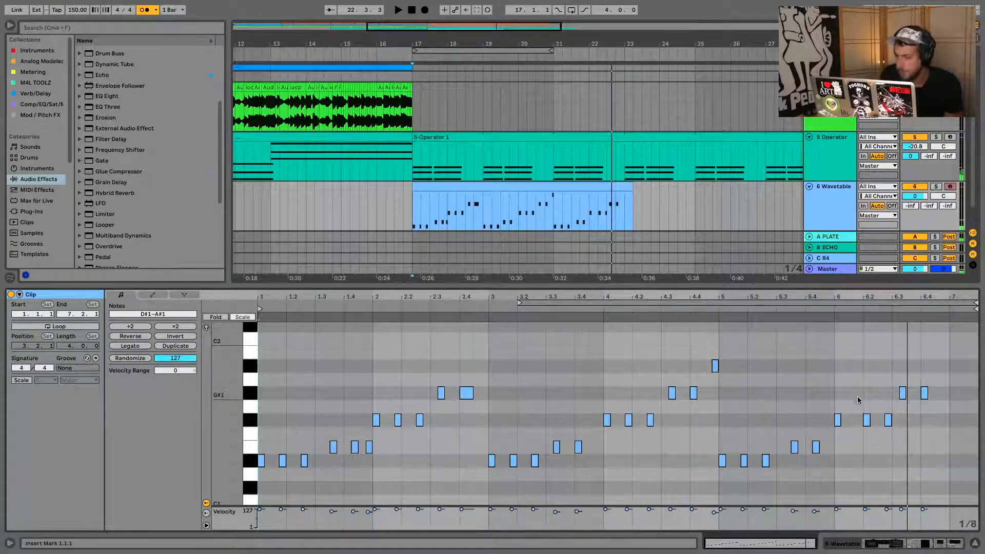
# Step: Move the E1 note just before bar 2 to the same position just before bar 4 during playback
pyautogui.press('space')
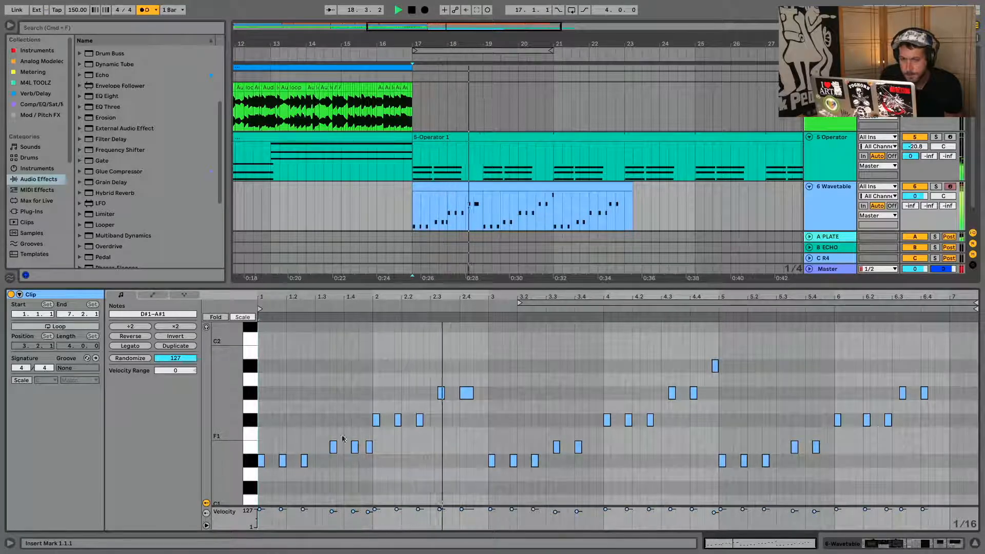
pyautogui.click(369, 447)
pyautogui.moveTo(370, 451); pyautogui.dragTo(601, 453)
pyautogui.click(608, 422)
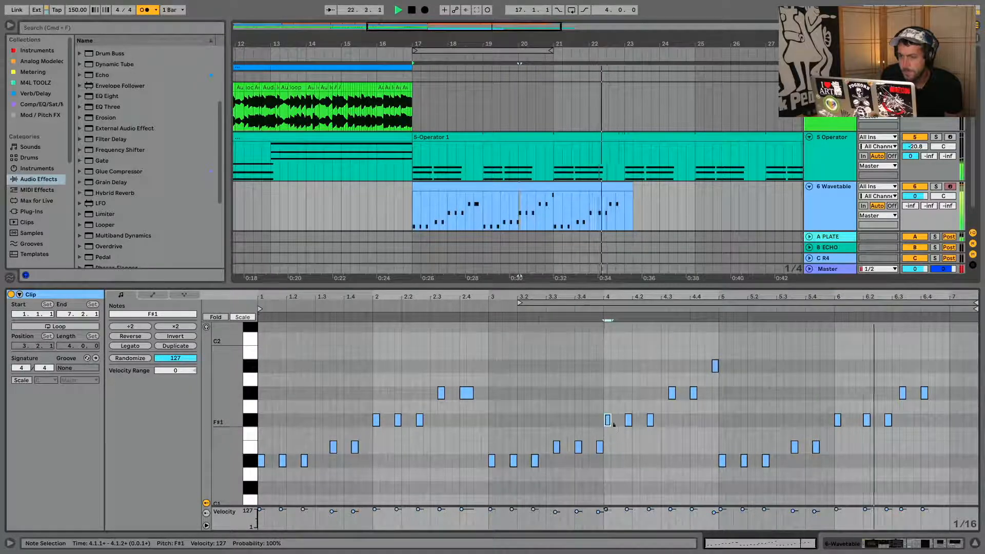
# Step: Move the last two F#1 notes earlier to start at 6.1.4, and the final two G#1 notes later to start at 6.3.3
pyautogui.moveTo(860, 398); pyautogui.dragTo(896, 460)
pyautogui.press('space')
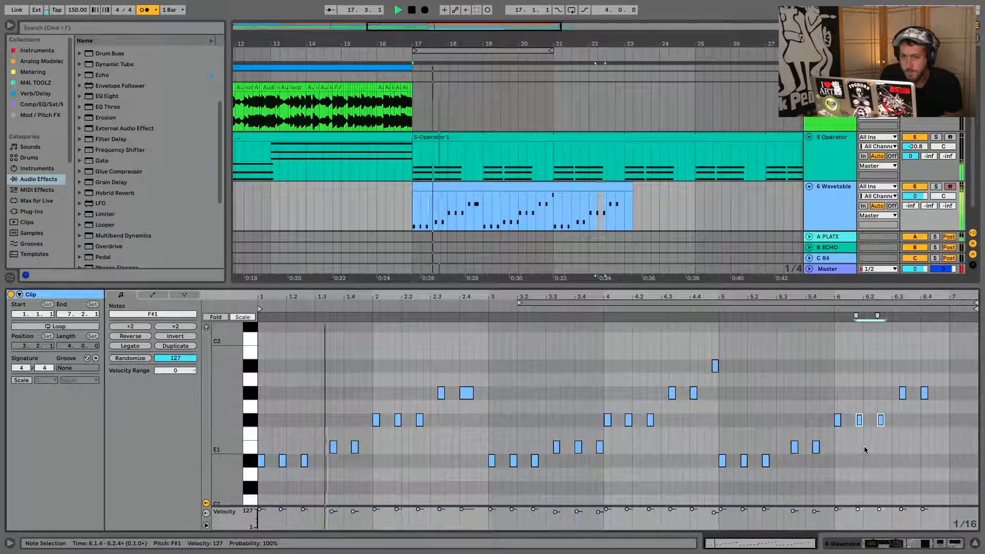
pyautogui.moveTo(899, 359); pyautogui.dragTo(953, 412)
pyautogui.press('Right')
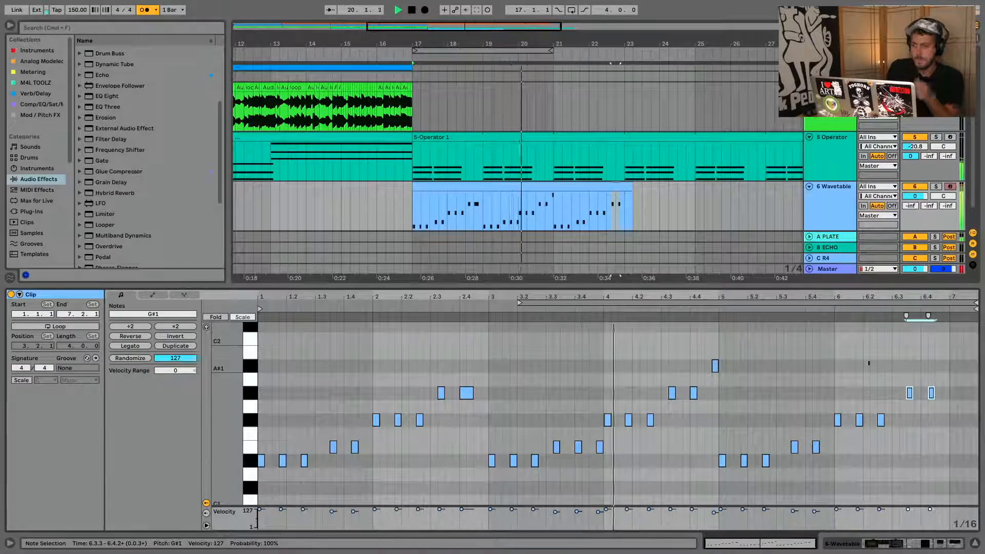
# Step: Turn on the clip's scale and set it to G#/Ab Minor
pyautogui.click(30, 380)
pyautogui.click(45, 380)
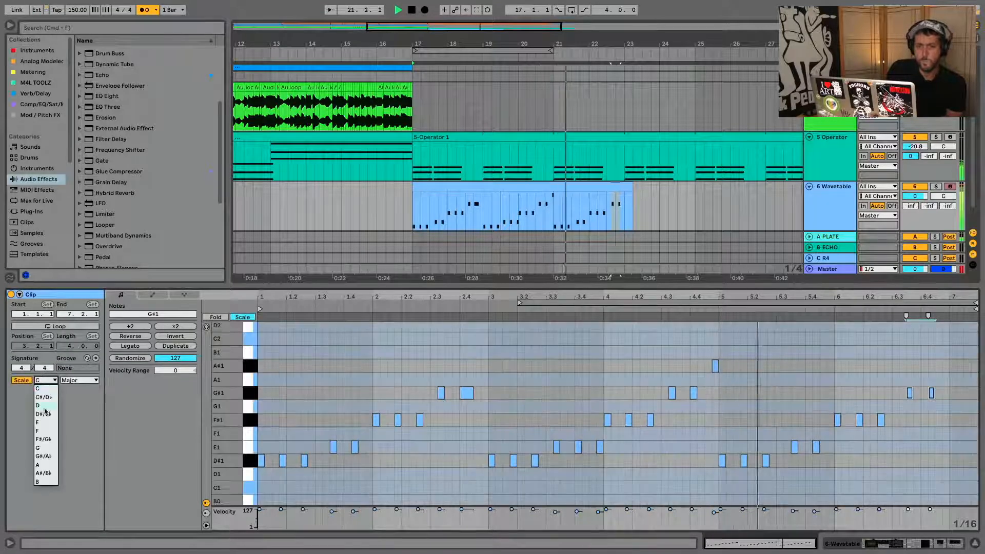
pyautogui.click(45, 457)
pyautogui.click(79, 380)
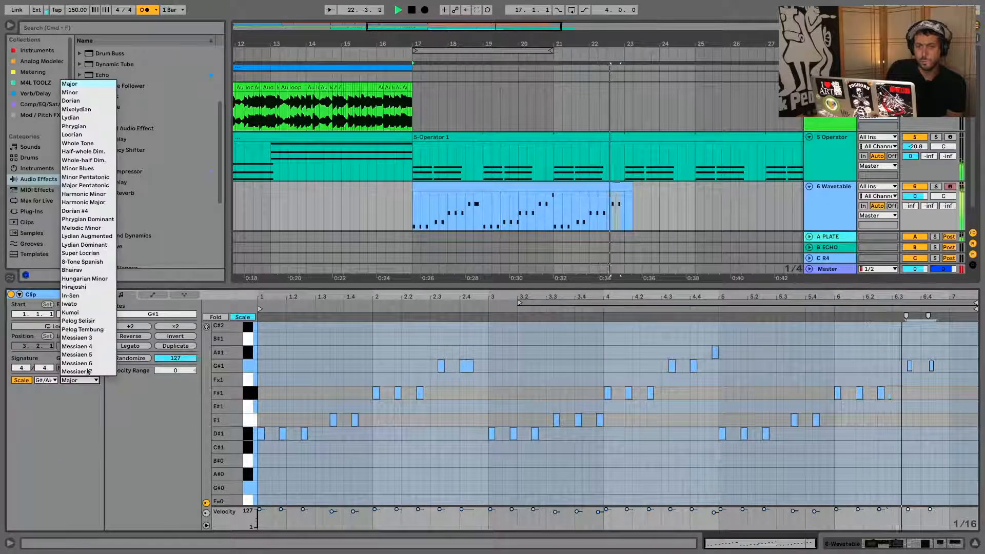
pyautogui.click(69, 93)
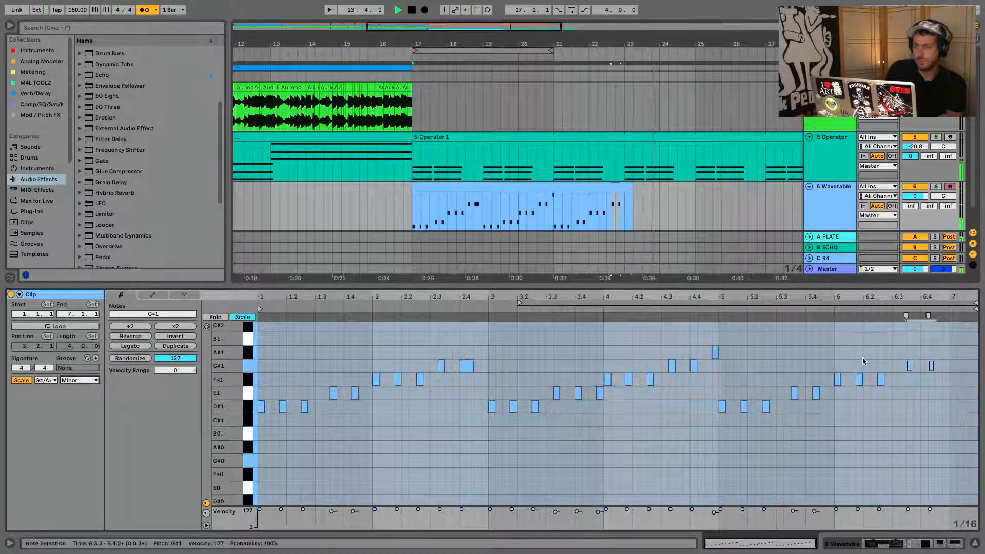
# Step: Add sparse high notes to the clip: G#6 in bar 1, F#6 in bars 2 and 3, two B6 in bar 5 and G#6 in bar 6
pyautogui.scroll(15, 499, 405)
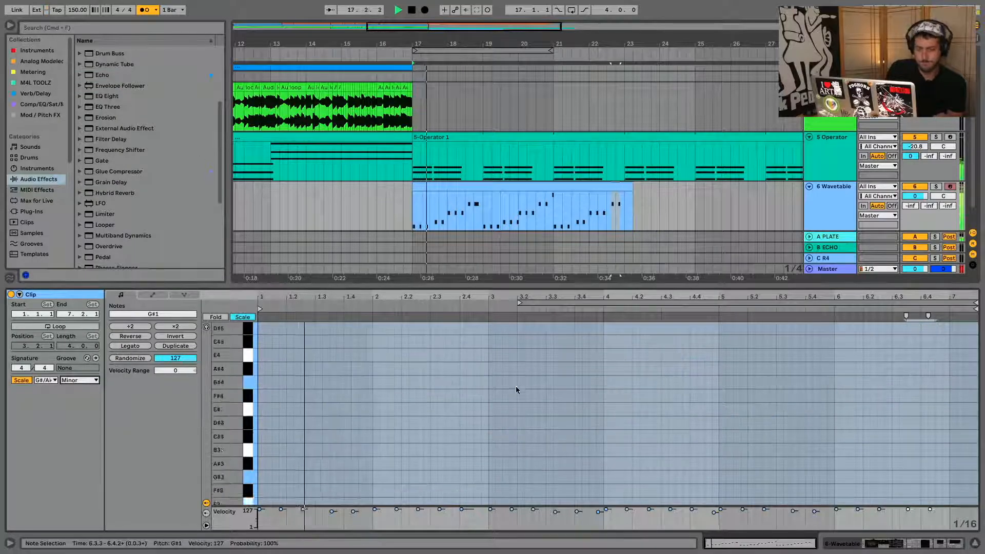
pyautogui.doubleClick(297, 382)
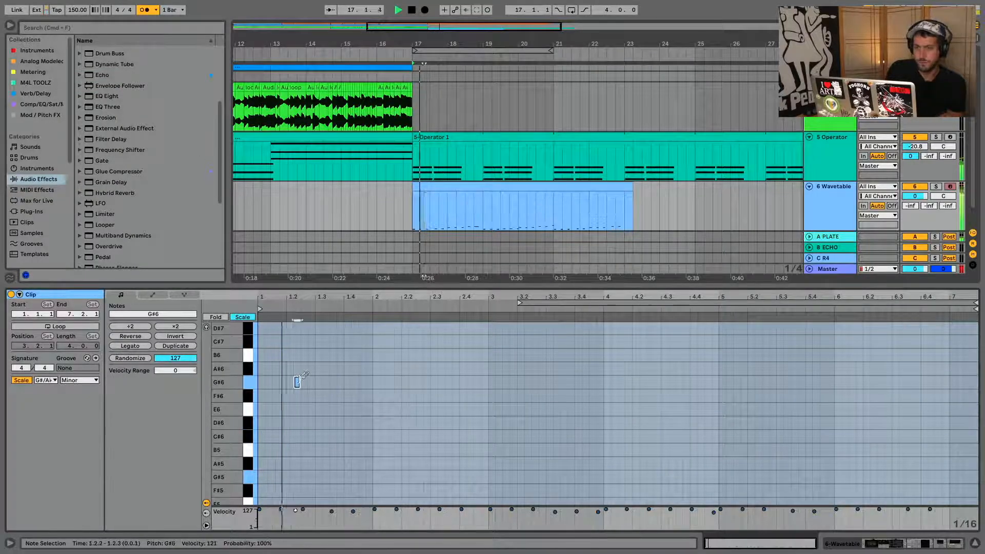
pyautogui.click(420, 395)
pyautogui.click(527, 396)
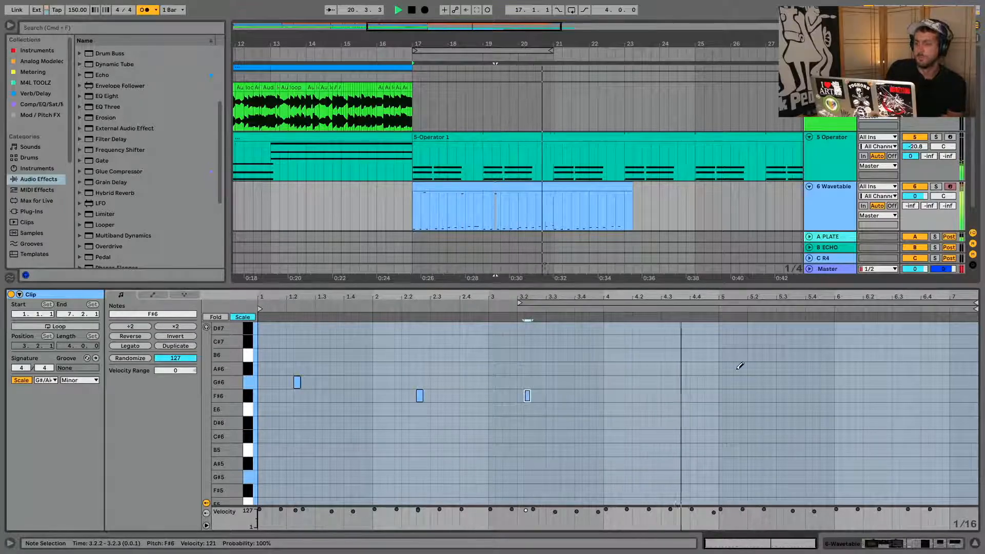
pyautogui.click(745, 355)
pyautogui.click(766, 355)
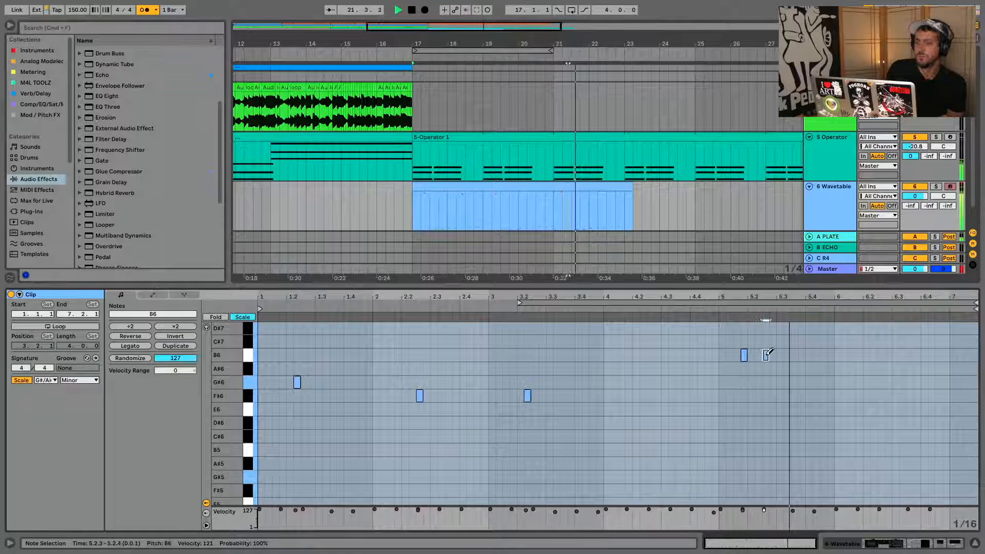
pyautogui.click(918, 382)
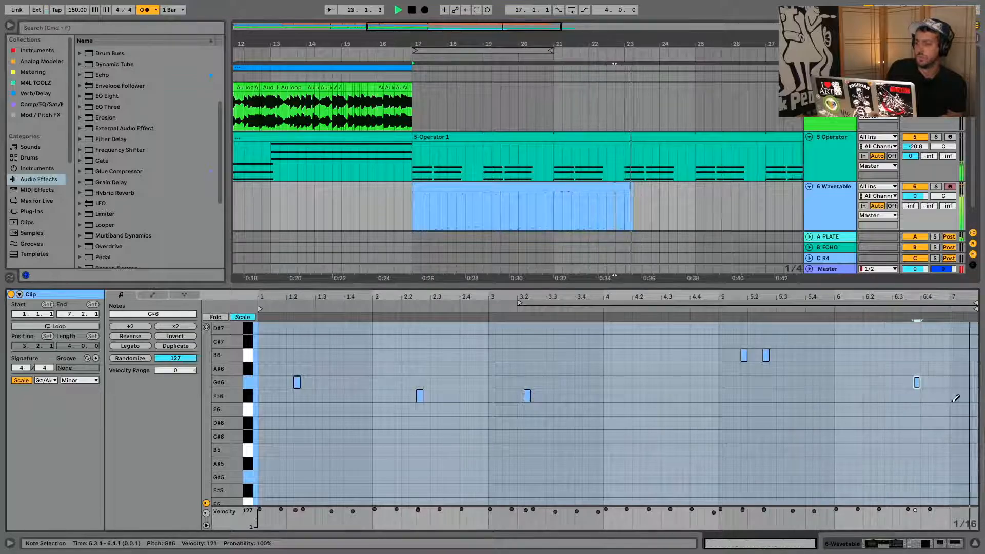
# Step: Return to the low notes and extend the clip's end to 8.1.1
pyautogui.scroll(-10, 739, 426)
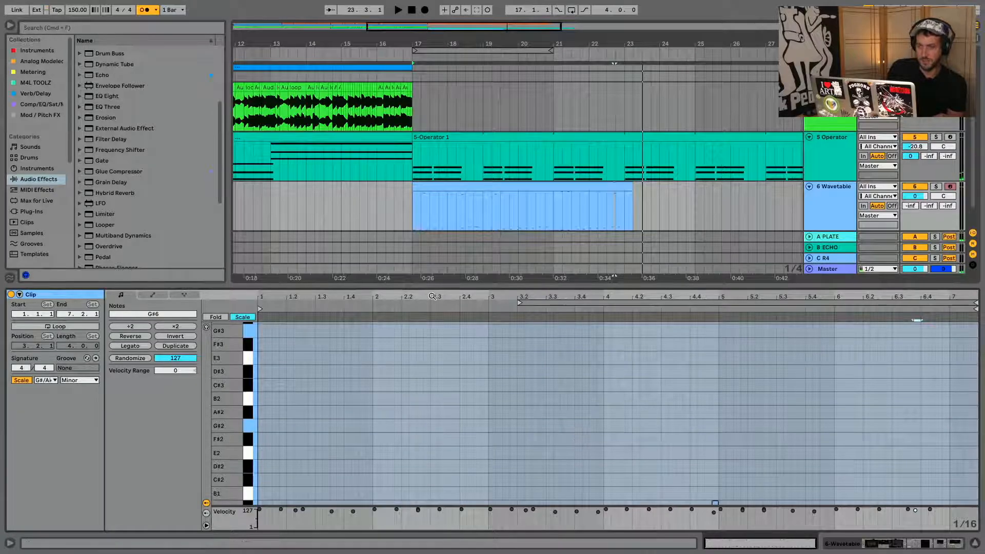
pyautogui.scroll(-5, 626, 362)
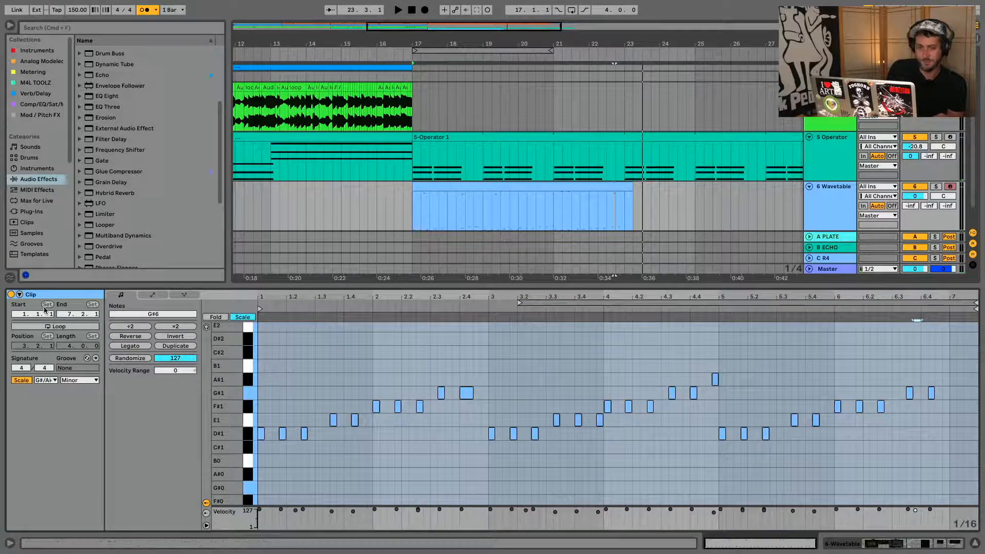
pyautogui.moveTo(82, 316); pyautogui.dragTo(82, 308)
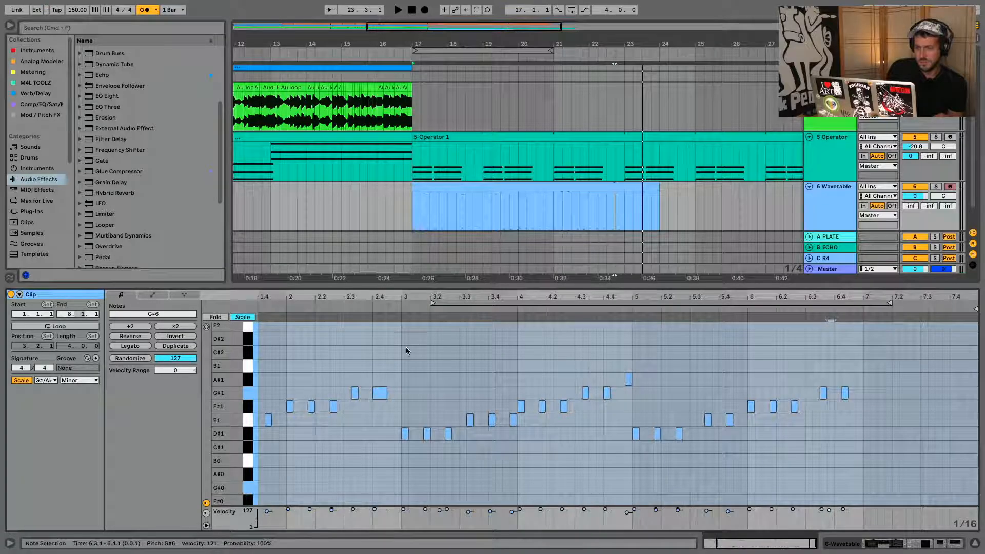
# Step: Copy the low notes of bars 3 and 4 to 7.1.1 and play the clip
pyautogui.moveTo(403, 345); pyautogui.dragTo(631, 493)
pyautogui.click(865, 360)
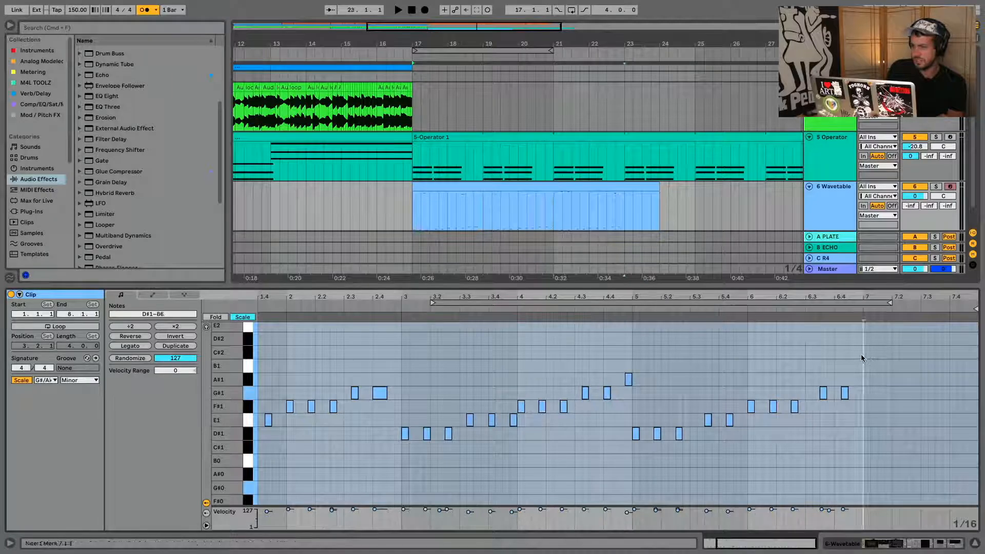
pyautogui.hotkey('ctrl', 'v')
pyautogui.press('space')
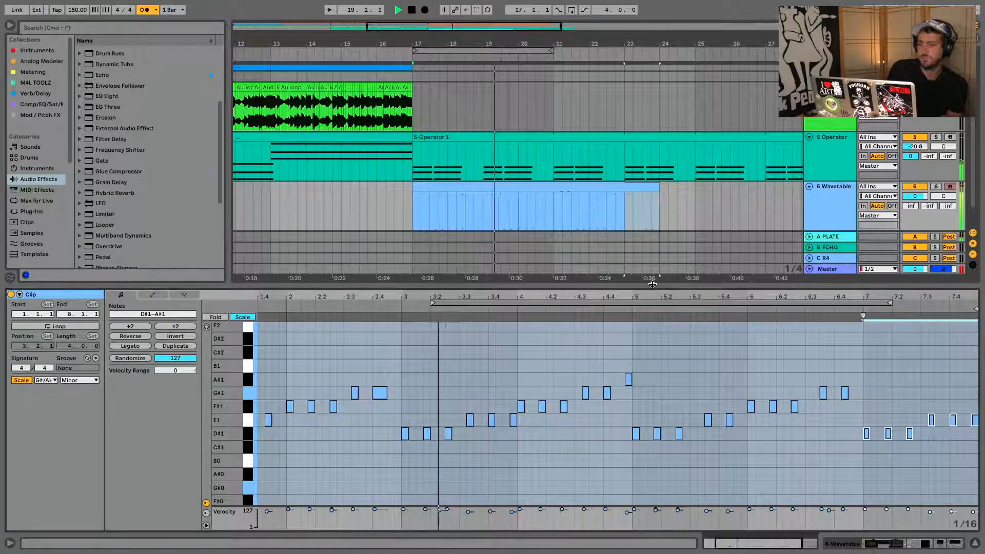
# Step: Enlarge the clip's note editor to show a taller range of pitches
pyautogui.moveTo(653, 285); pyautogui.dragTo(653, 282)
pyautogui.scroll(10, 422, 362)
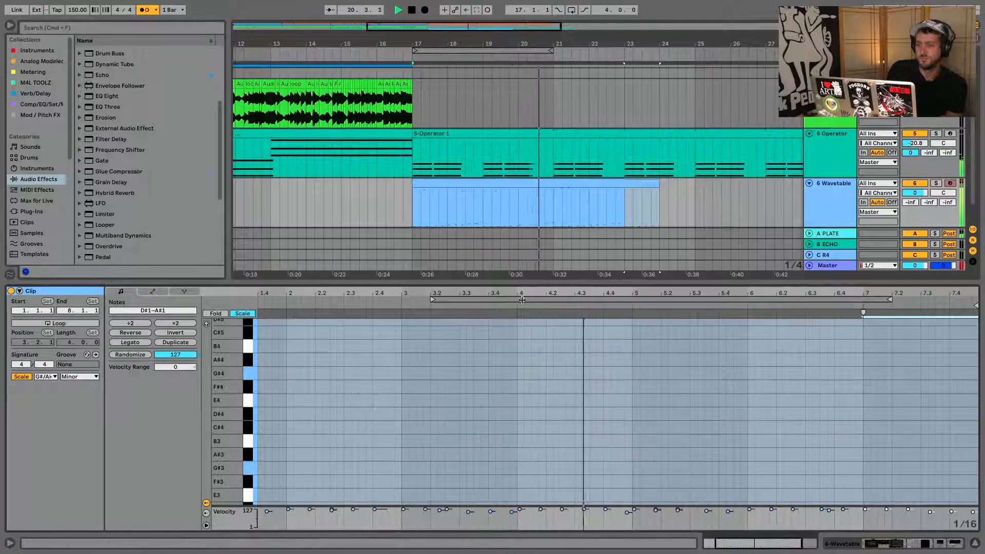
pyautogui.moveTo(534, 282); pyautogui.dragTo(552, 146)
pyautogui.scroll(5, 622, 339)
pyautogui.scroll(-8, 622, 338)
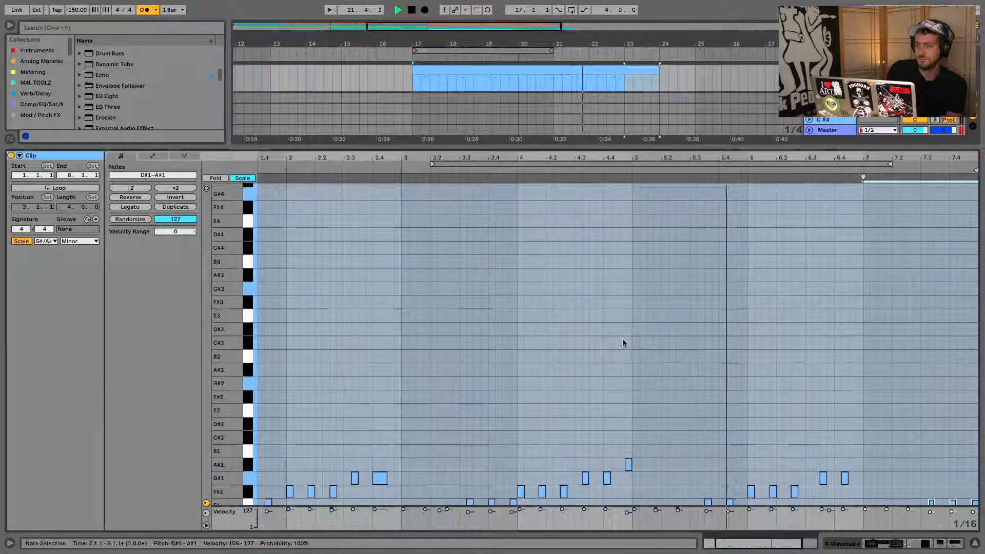
pyautogui.scroll(2, 609, 220)
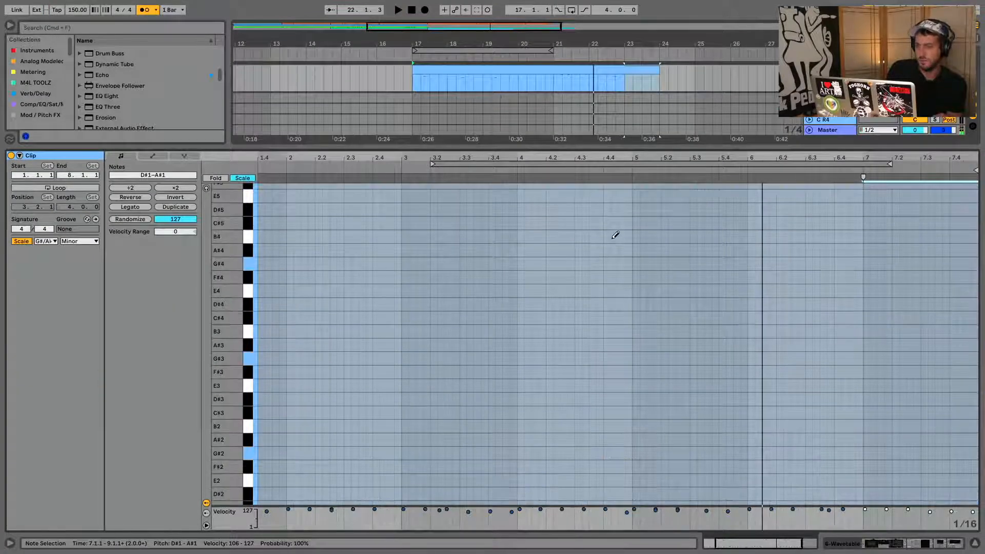
# Step: Add a short B4 note at 4.4.2 and a D#8 note at 4.4.3
pyautogui.click(615, 237)
pyautogui.scroll(6, 615, 234)
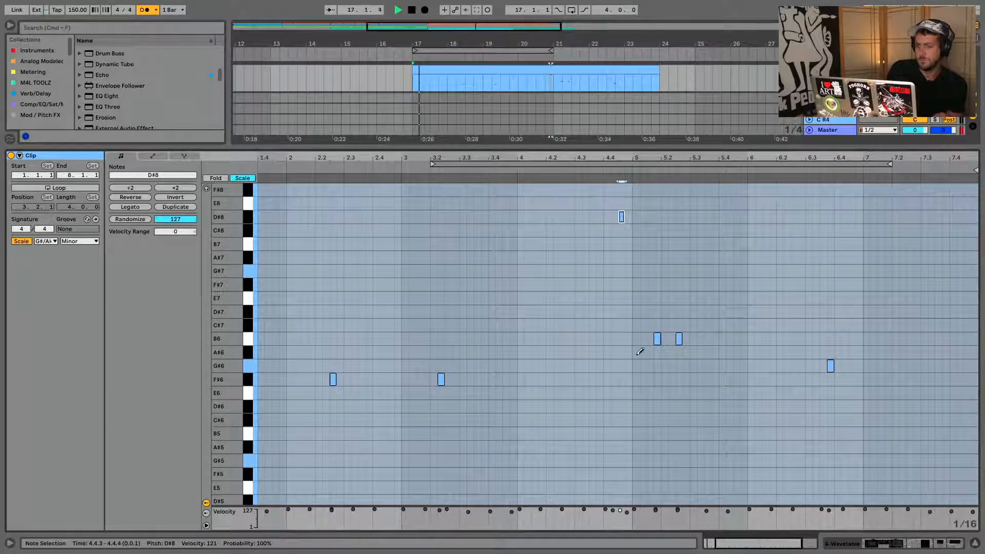
pyautogui.scroll(-5, 640, 352)
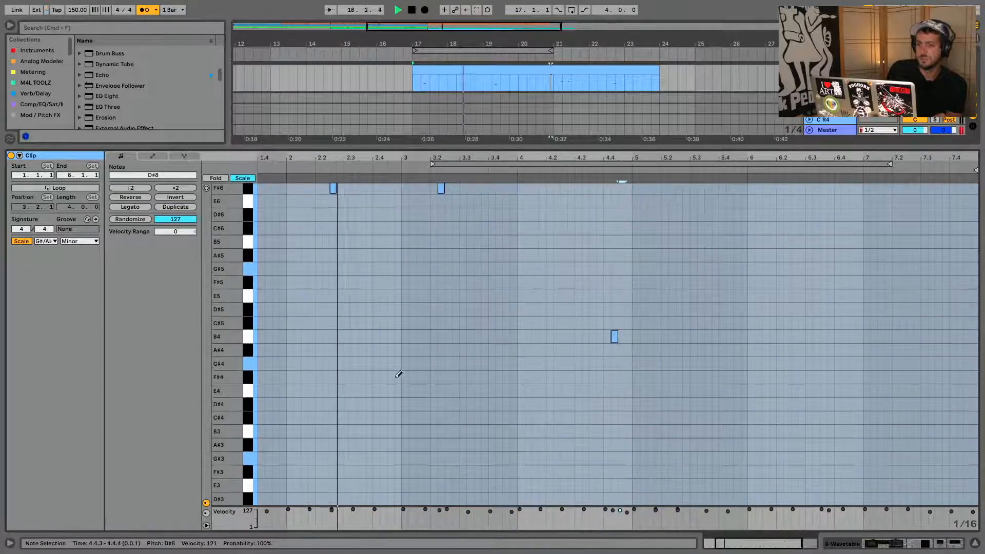
# Step: Transpose the new note at 4.4.2 up one octave to B5
pyautogui.click(399, 374)
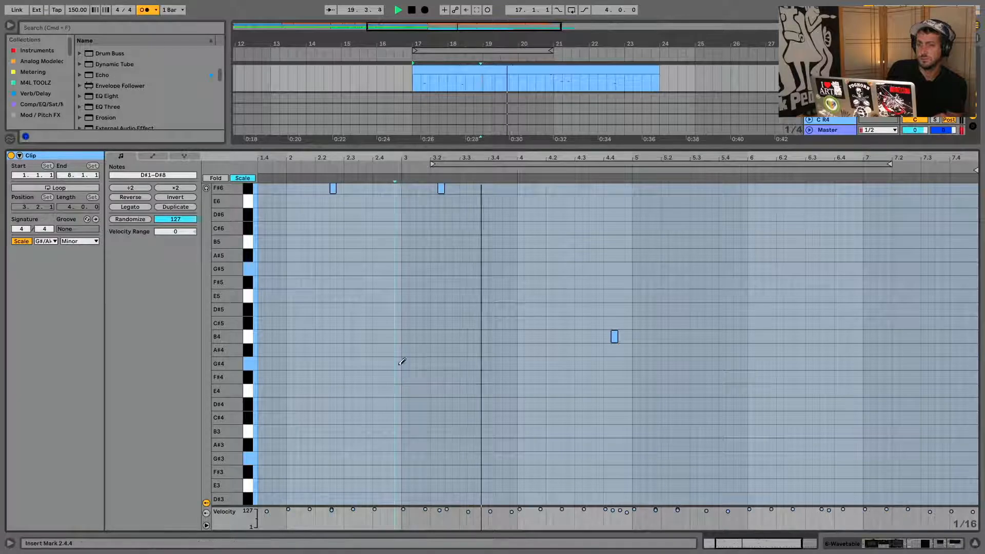
pyautogui.scroll(4, 790, 295)
pyautogui.scroll(-6, 785, 298)
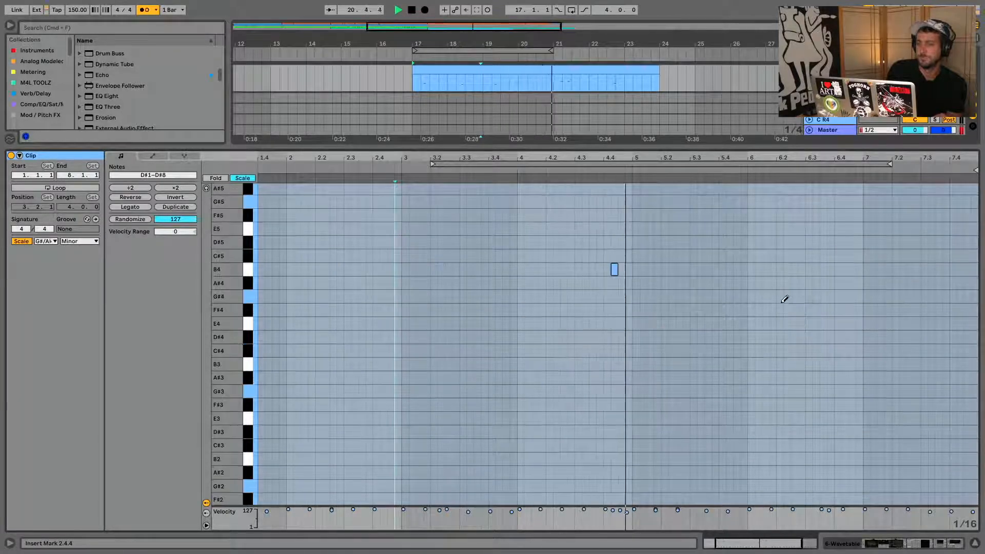
pyautogui.scroll(-3, 784, 299)
pyautogui.scroll(6, 667, 349)
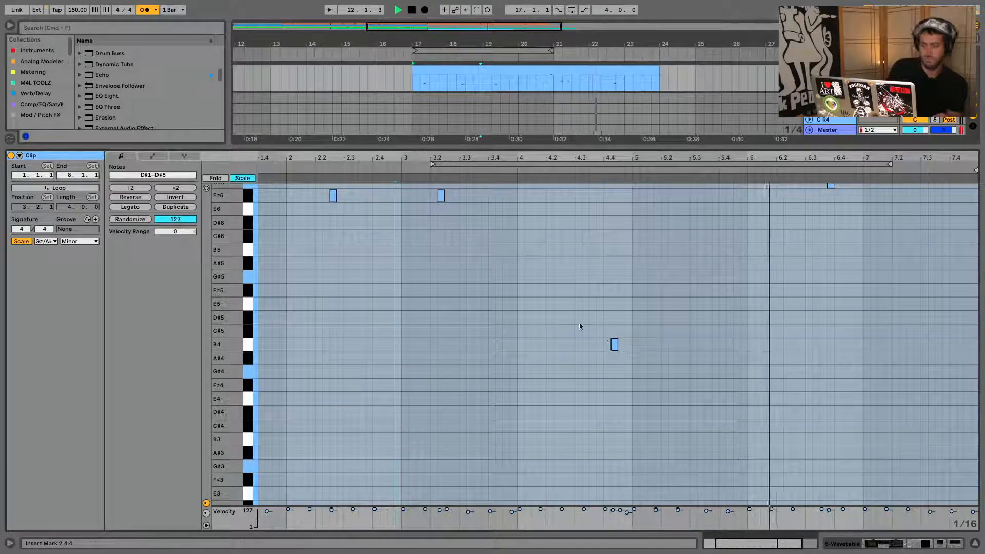
pyautogui.click(615, 344)
pyautogui.hotkey('shift', 'Up')
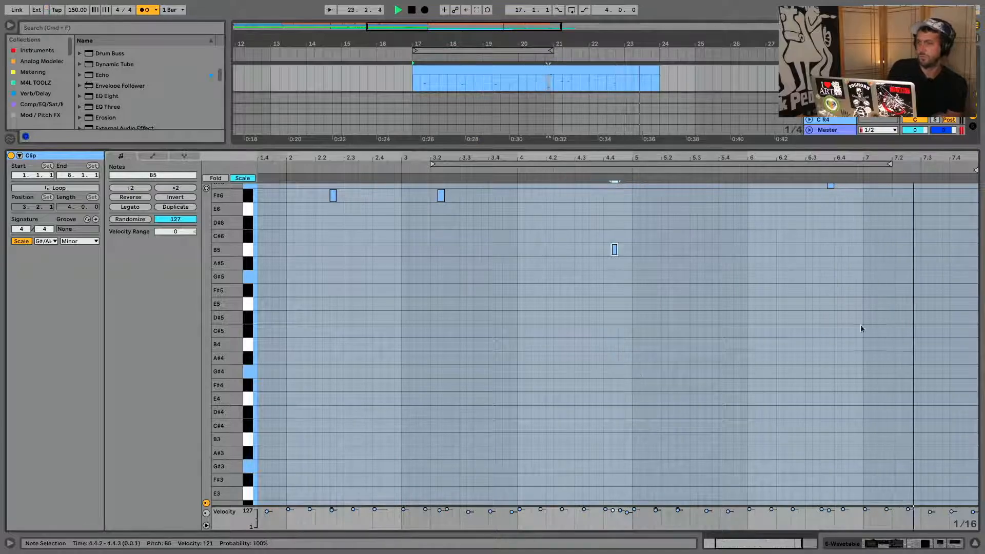
# Step: Extend the clip's end to 9.1.1
pyautogui.scroll(6, 852, 318)
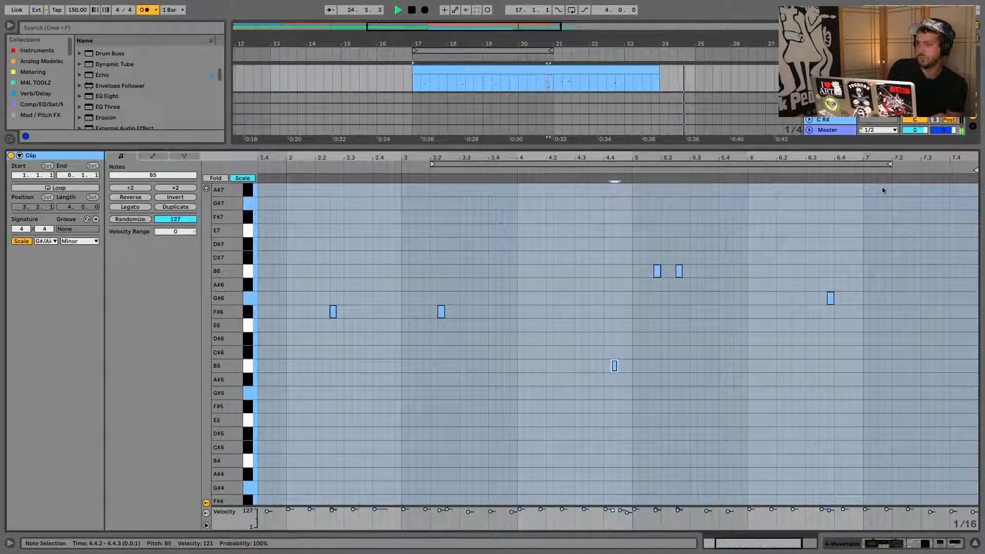
pyautogui.scroll(-15, 915, 367)
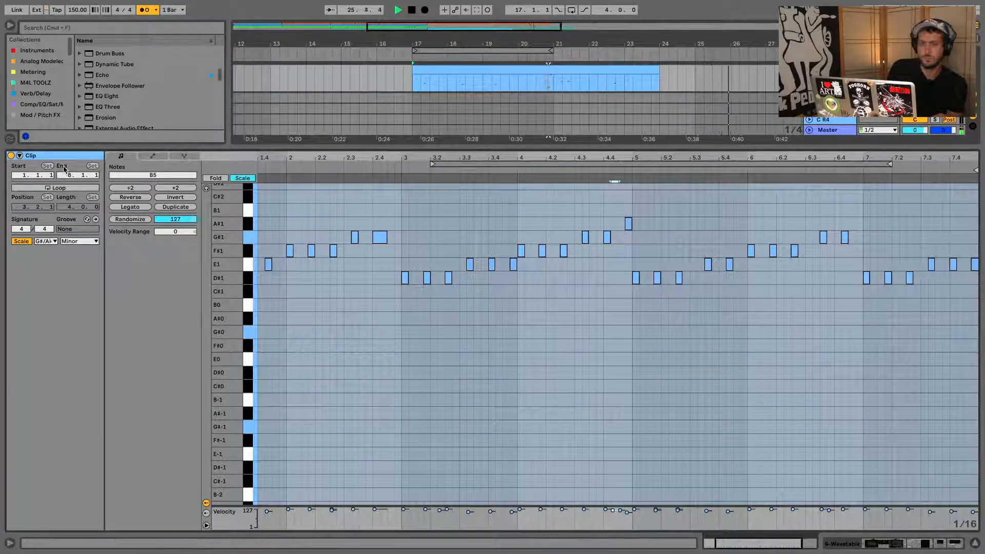
pyautogui.moveTo(68, 178)
pyautogui.mouseDown()
pyautogui.moveTo(68, 169)
pyautogui.moveTo(69, 181)
pyautogui.mouseUp()
pyautogui.scroll(17, 715, 310)
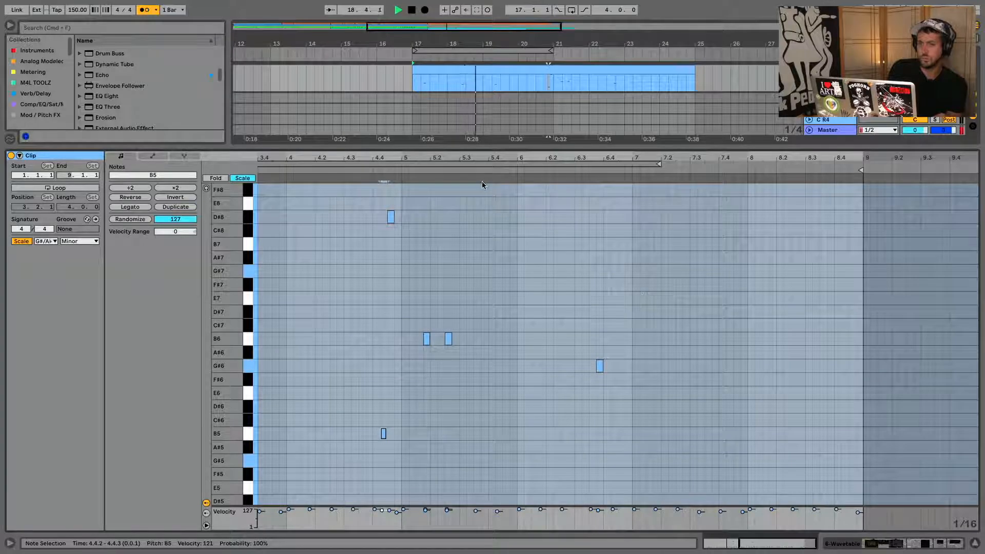
# Step: Duplicate the high notes of bars 1 to 4 into bars 5 to 8 and shift the copies so they start at 5.2.2
pyautogui.moveTo(501, 156); pyautogui.dragTo(688, 126)
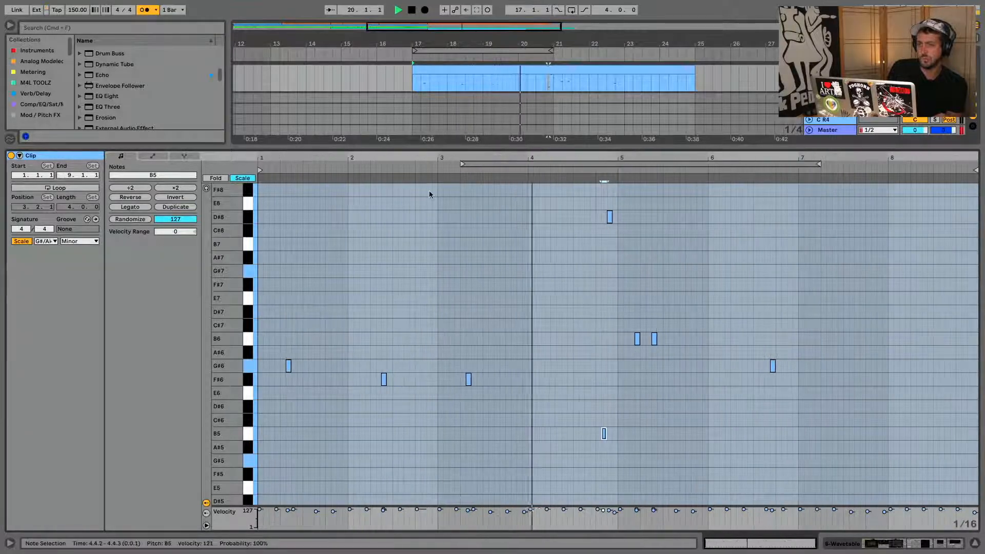
pyautogui.moveTo(262, 186); pyautogui.dragTo(617, 507)
pyautogui.press('super+d')
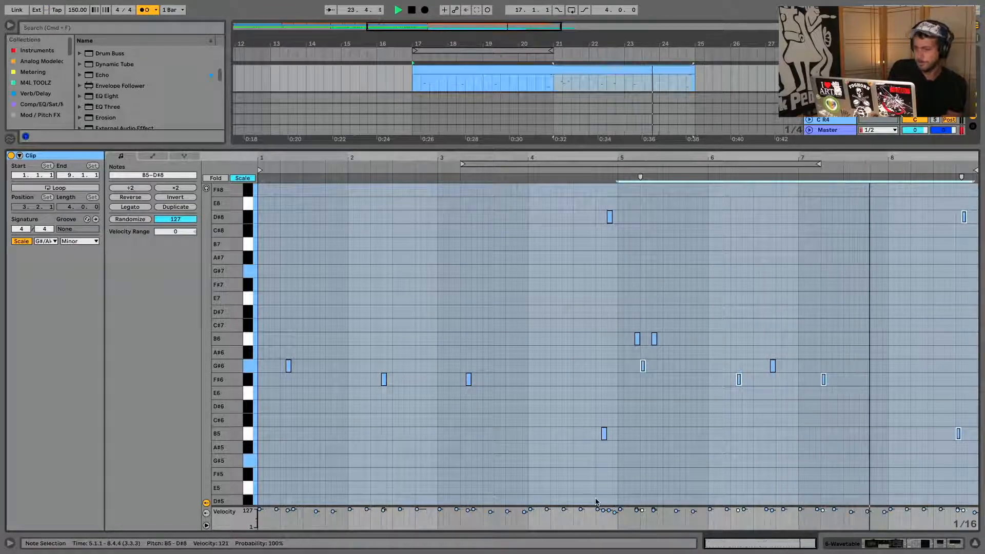
pyautogui.press('Return')
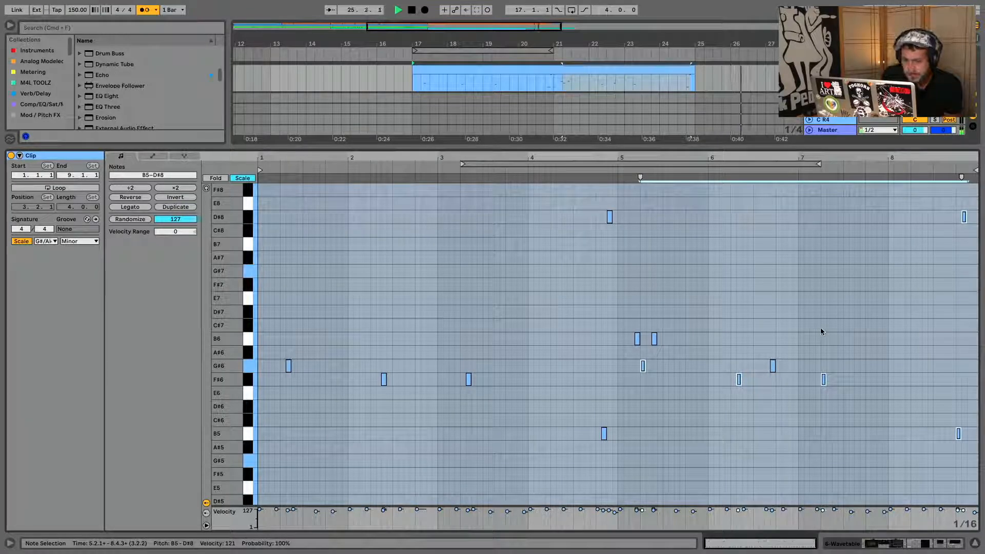
pyautogui.press('Right')
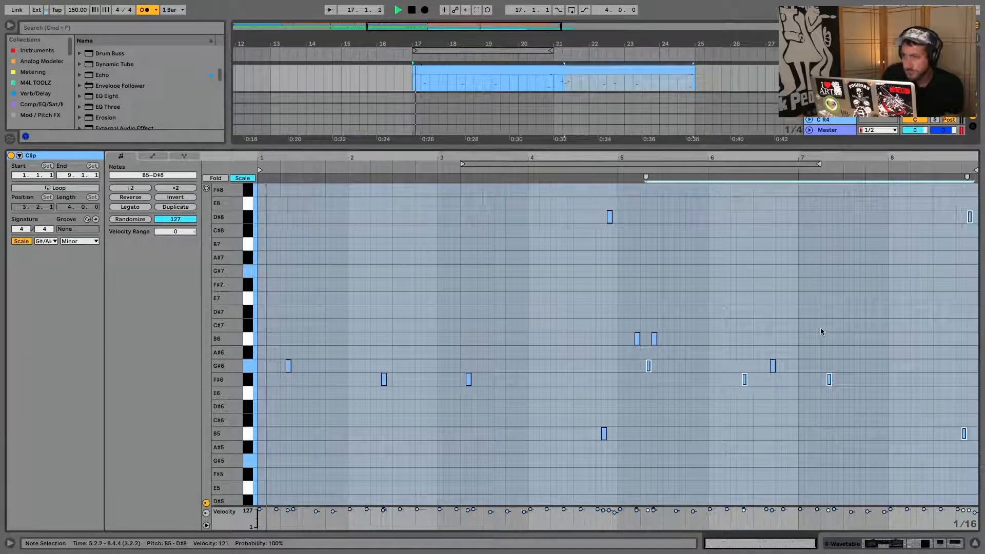
# Step: Add a short C#7 note at 8.4.4, at the very end of the clip, and check it against the low notes
pyautogui.click(799, 308)
pyautogui.doubleClick(975, 329)
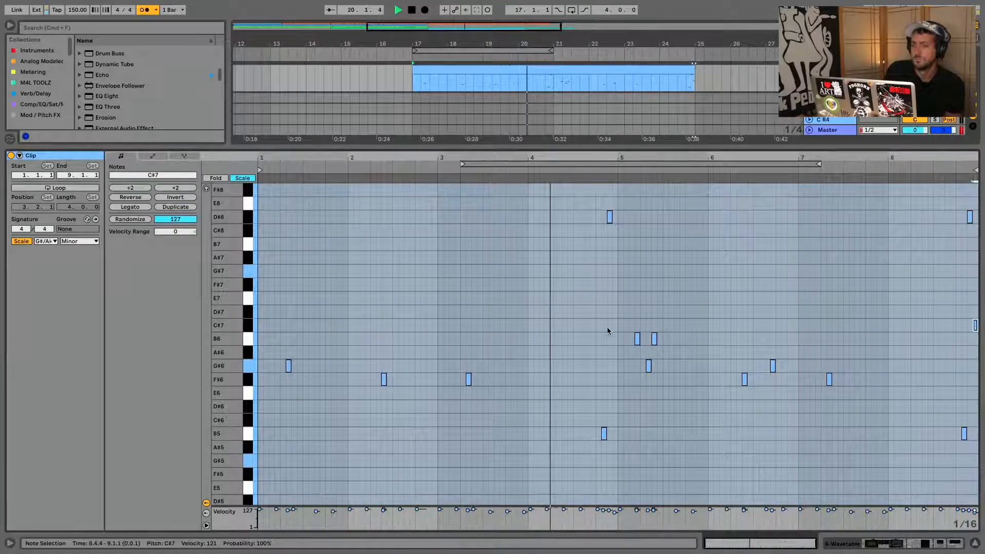
pyautogui.scroll(-10, 620, 265)
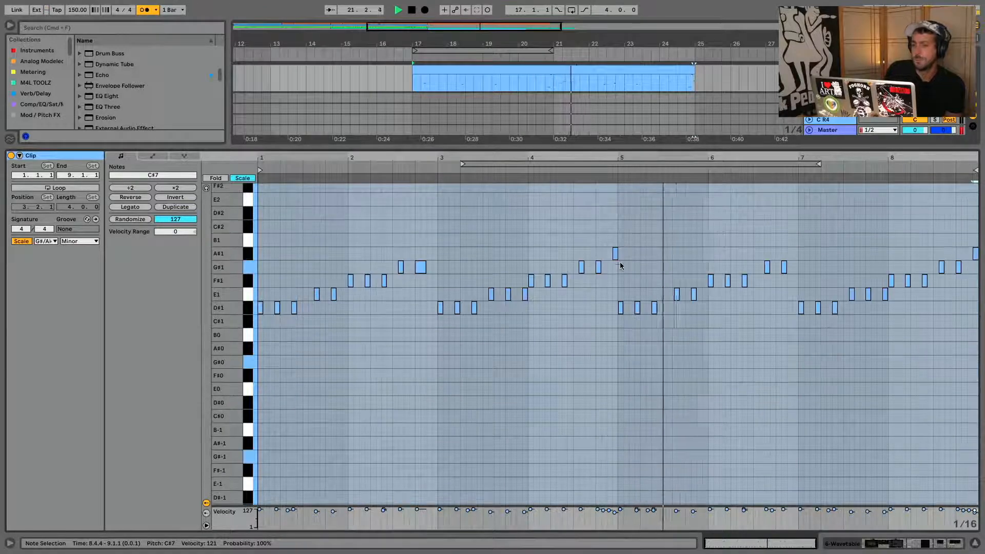
pyautogui.scroll(10, 619, 268)
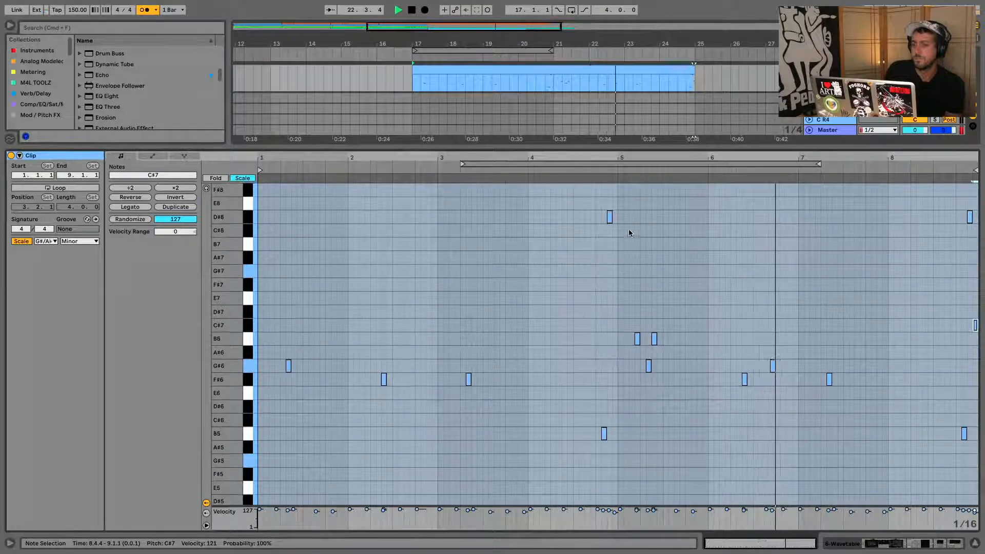
pyautogui.scroll(-10, 598, 349)
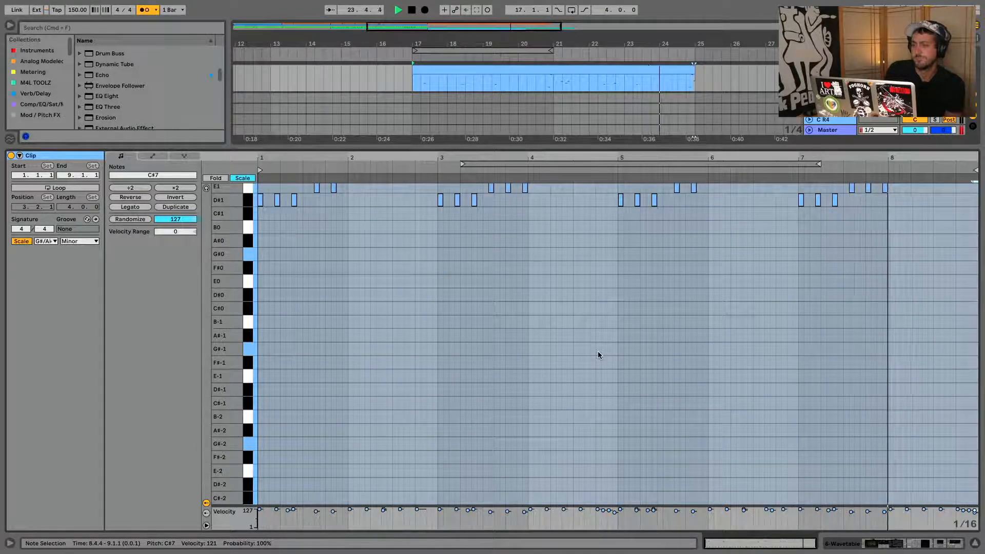
# Step: Stop playback, hide the detail view and duplicate the Wavetable clip so the copy spans bars 25 to 33
pyautogui.hotkey('shift', 'Tab')
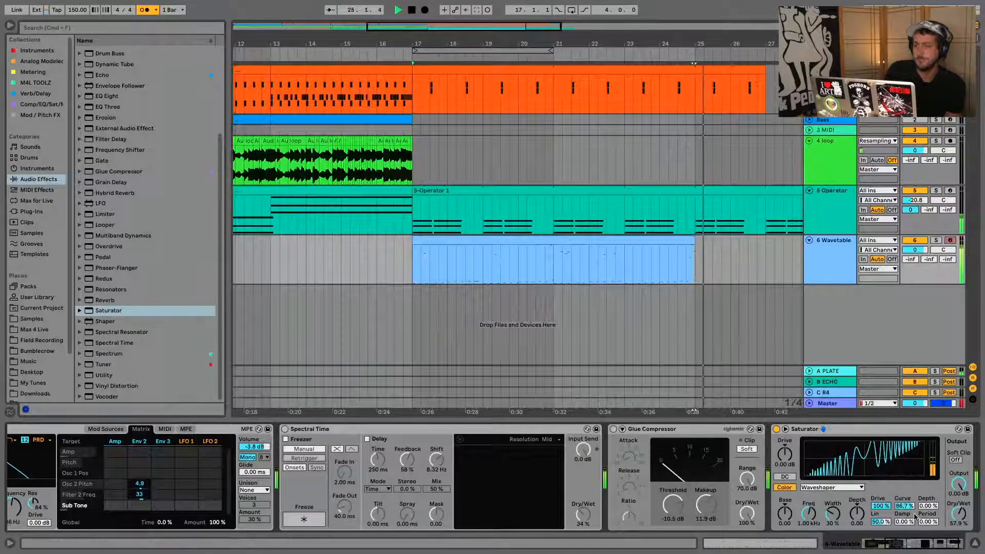
pyautogui.press('space')
pyautogui.click(976, 545)
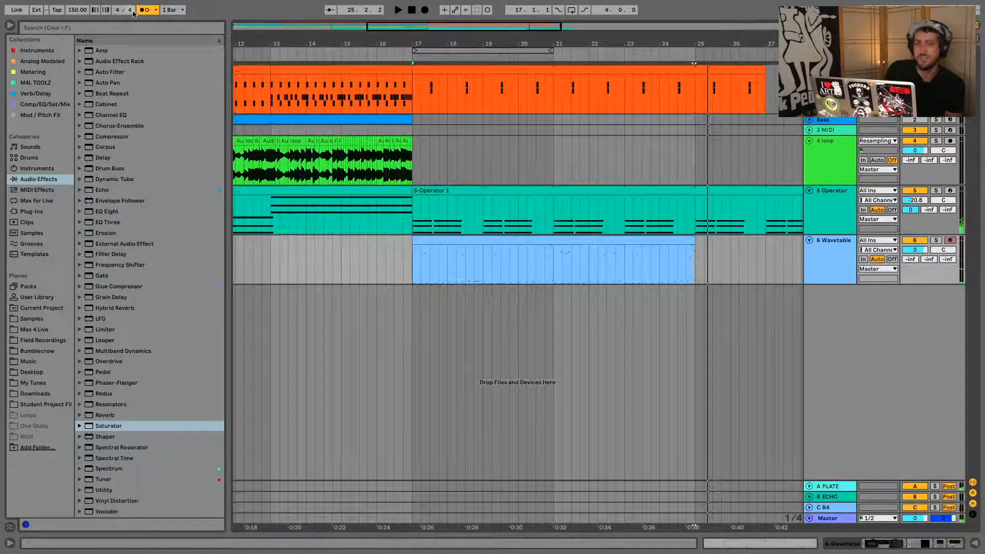
pyautogui.click(627, 244)
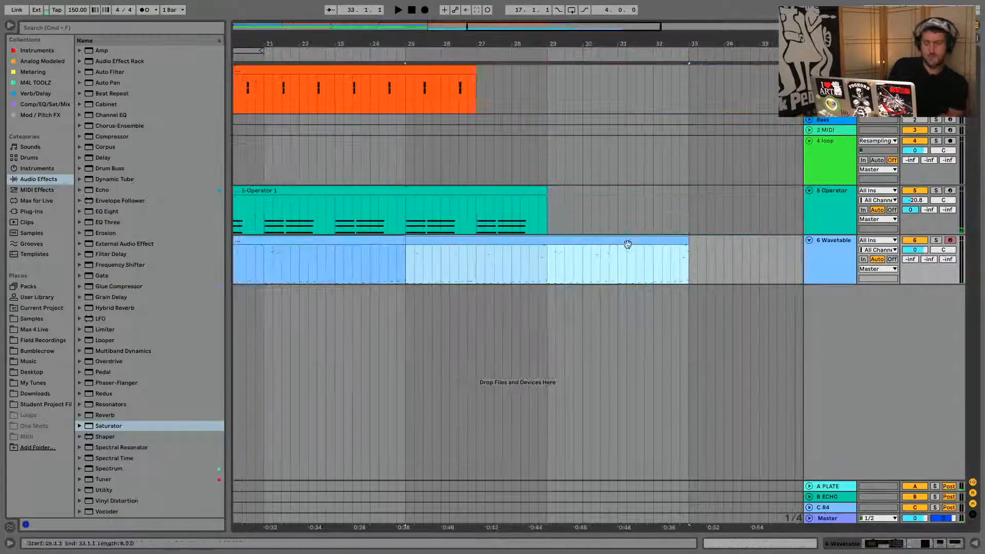
pyautogui.hotkey('ctrl', 'd')
# Step: Delete the high notes from B5 to C#7 in the first Wavetable clip and start playback
pyautogui.click(368, 242)
pyautogui.doubleClick(368, 242)
pyautogui.scroll(5, 473, 272)
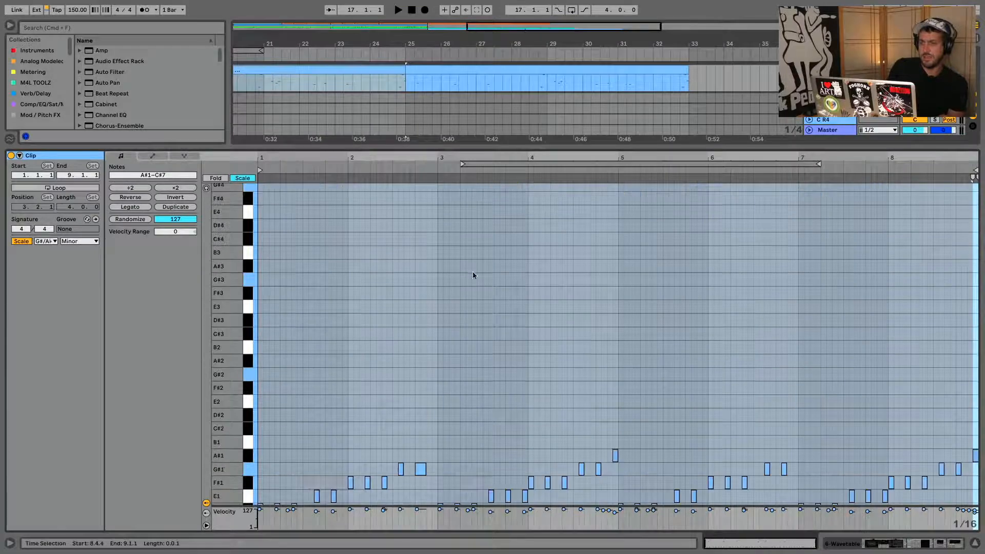
pyautogui.scroll(-3, 312, 211)
pyautogui.moveTo(274, 220); pyautogui.dragTo(975, 531)
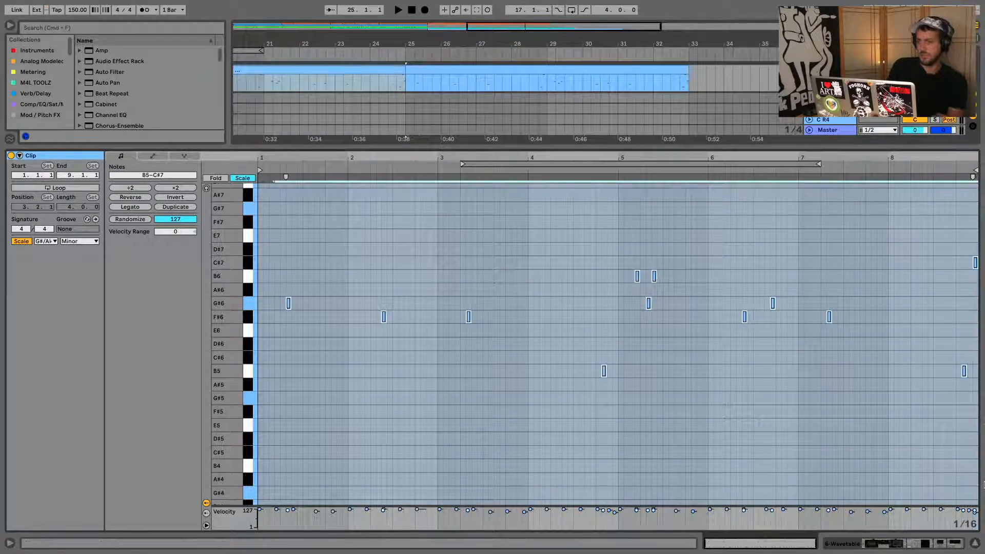
pyautogui.press('Delete')
pyautogui.press('space')
# Step: Hide the clip view and the browser, delete the Operator clip starting at bar 17, and play from 11.3.1
pyautogui.click(975, 543)
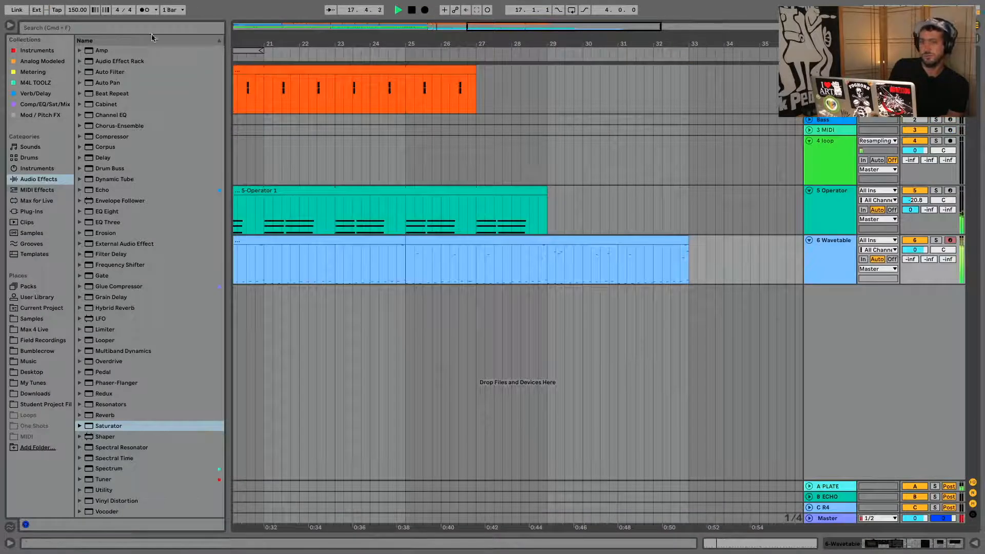
pyautogui.click(15, 24)
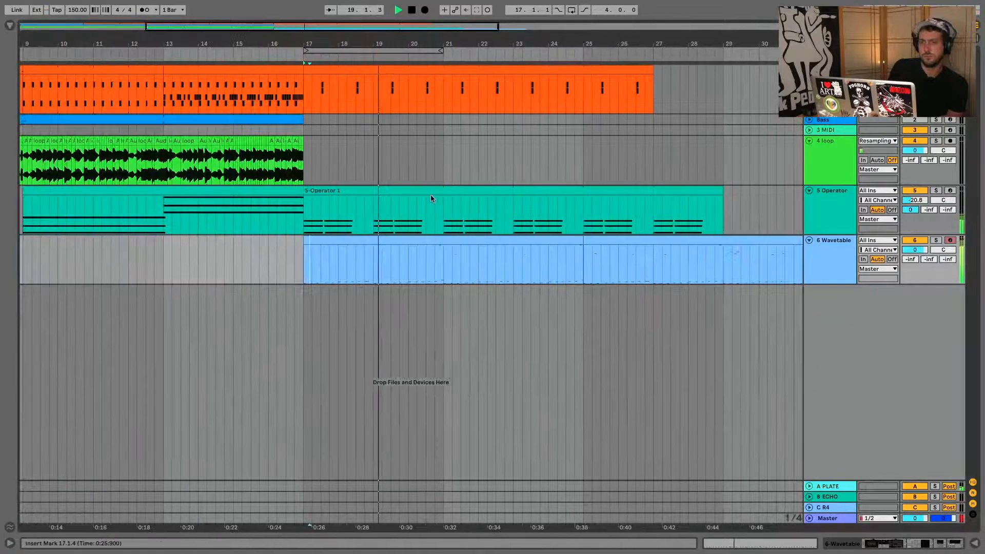
pyautogui.click(432, 192)
pyautogui.press('Delete')
pyautogui.click(112, 281)
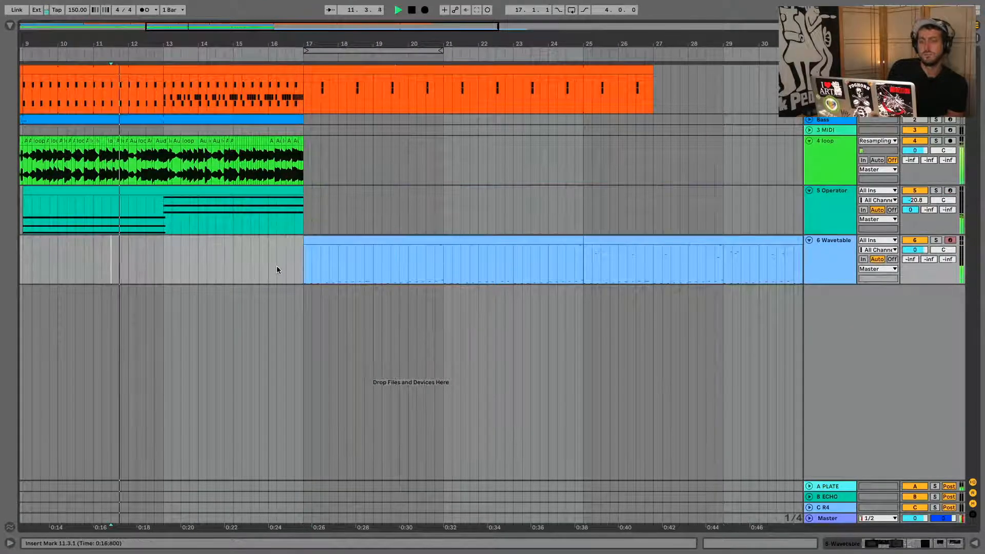
# Step: Select the empty Wavetable track range from 13.1.1 to 17.1.1 and show the track's device chain
pyautogui.click(309, 240)
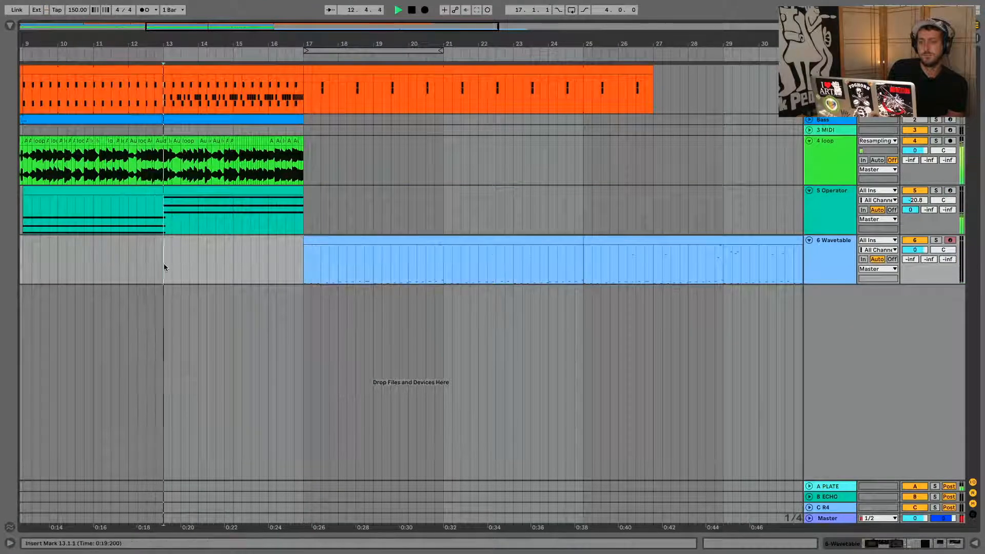
pyautogui.moveTo(162, 267); pyautogui.dragTo(305, 269)
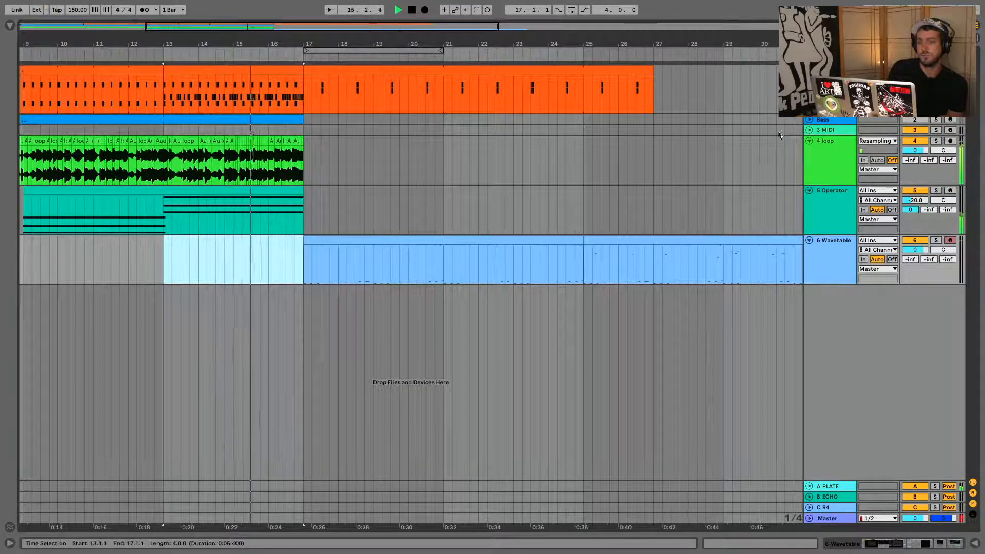
pyautogui.moveTo(290, 43); pyautogui.dragTo(290, 75)
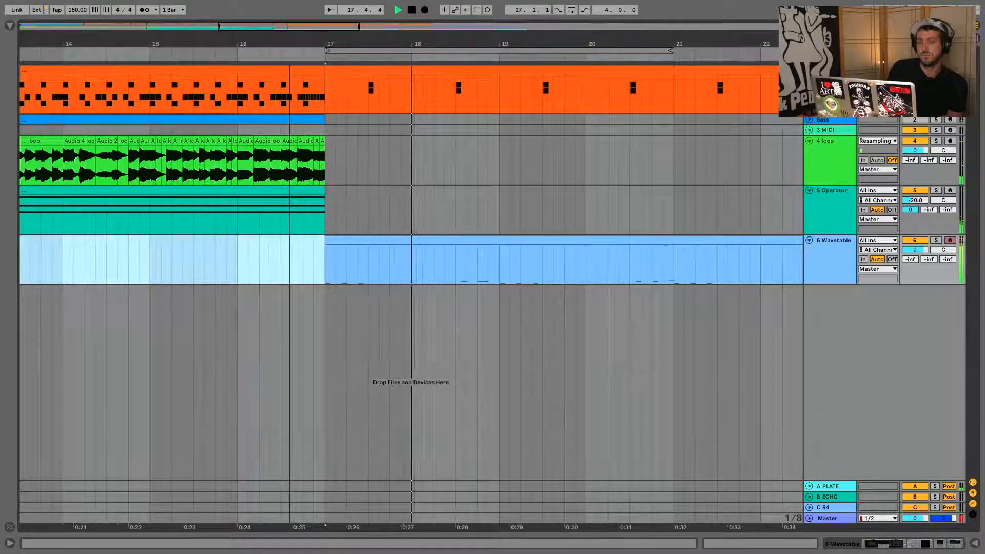
pyautogui.moveTo(290, 43); pyautogui.dragTo(290, 22)
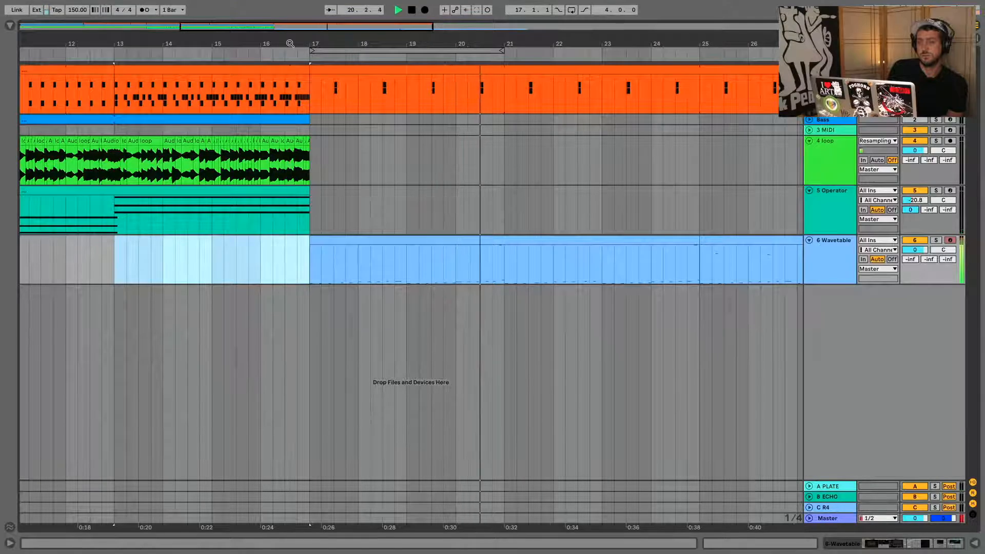
pyautogui.doubleClick(831, 257)
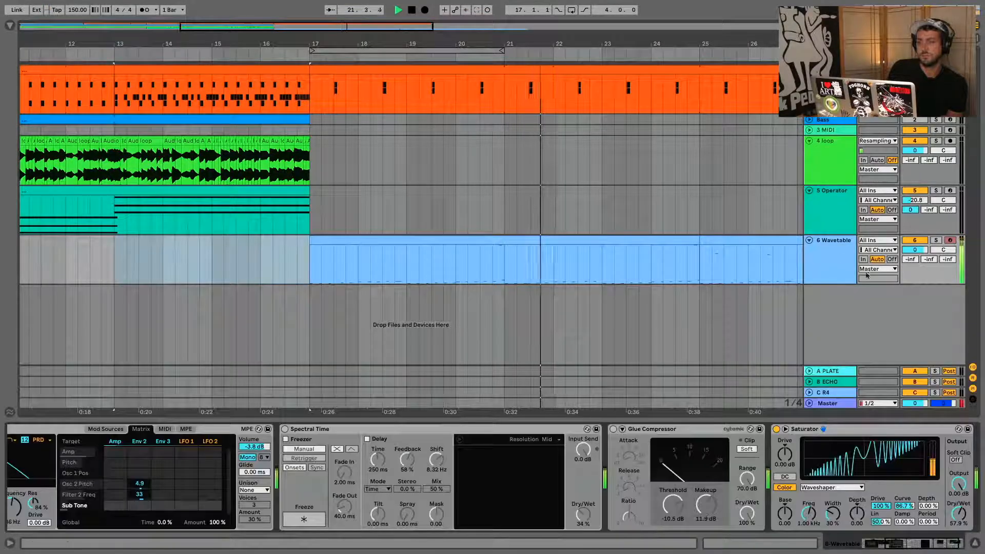
# Step: Add a Delay after the Saturator on the Wavetable track and switch its left and right delays from sync to time mode
pyautogui.click(8, 25)
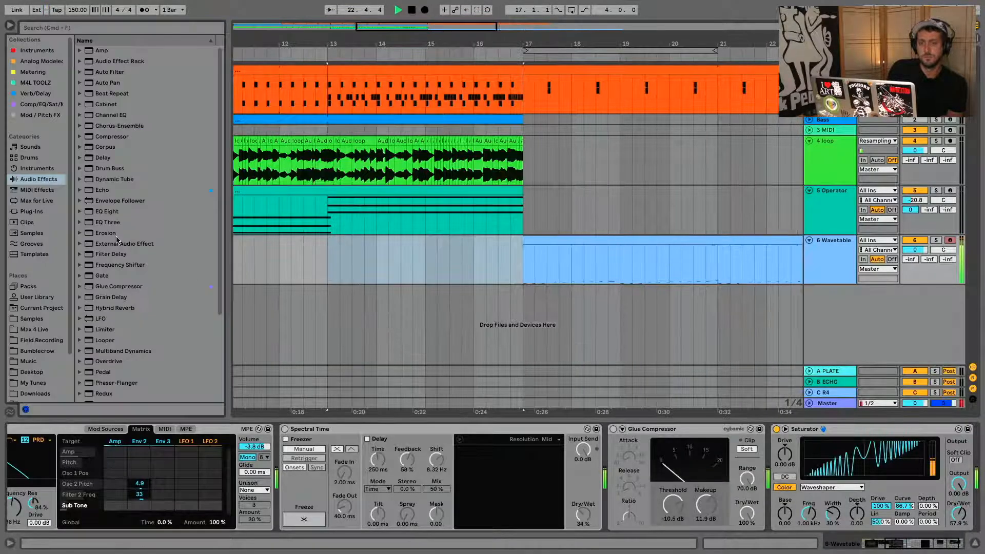
pyautogui.scroll(-5, 113, 220)
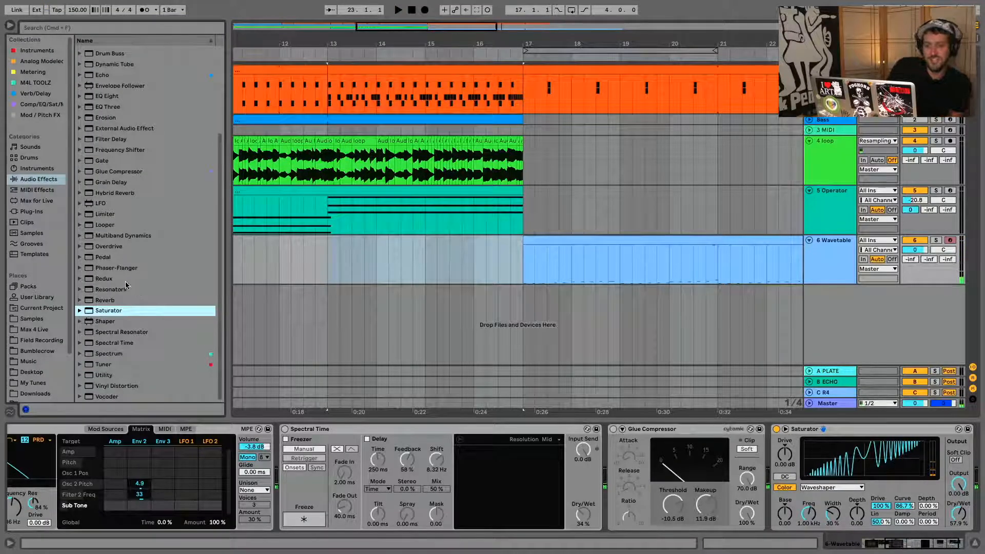
pyautogui.click(959, 546)
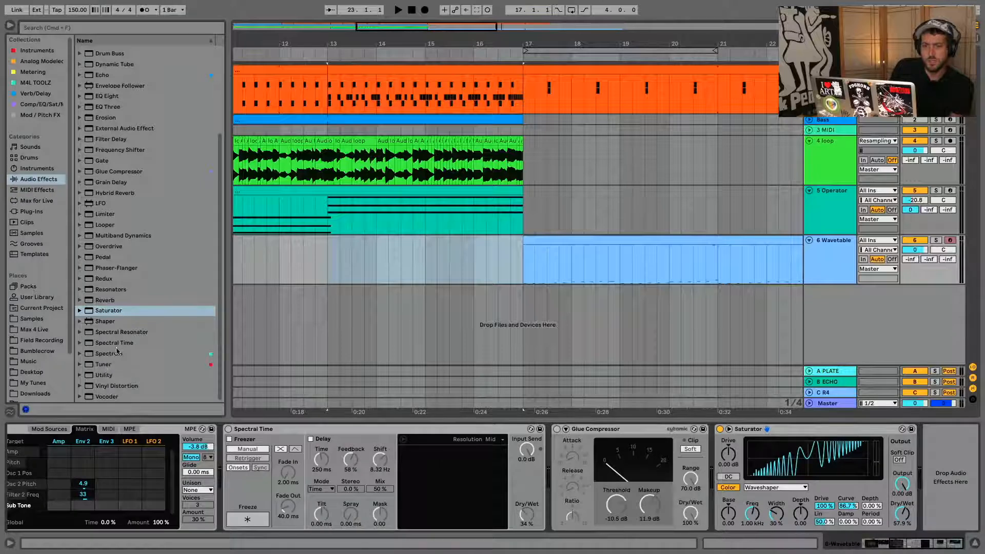
pyautogui.scroll(5, 106, 110)
pyautogui.doubleClick(128, 157)
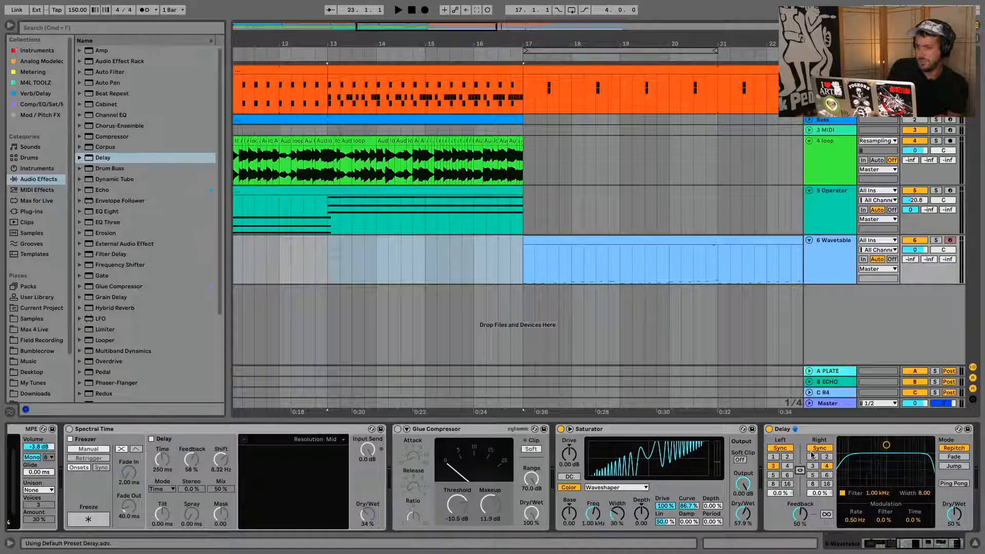
pyautogui.click(782, 446)
pyautogui.press('space')
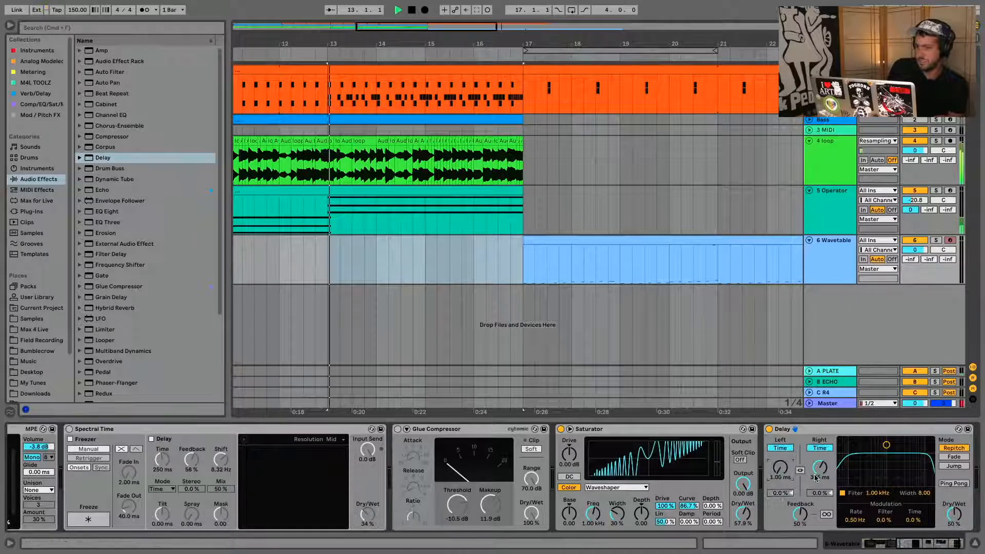
# Step: Play from 17.1.1 and set the Delay to 5.51 ms left, 4.54 ms right, filter 335 Hz, 40 Hz modulation rate and 100% time modulation
pyautogui.click(634, 243)
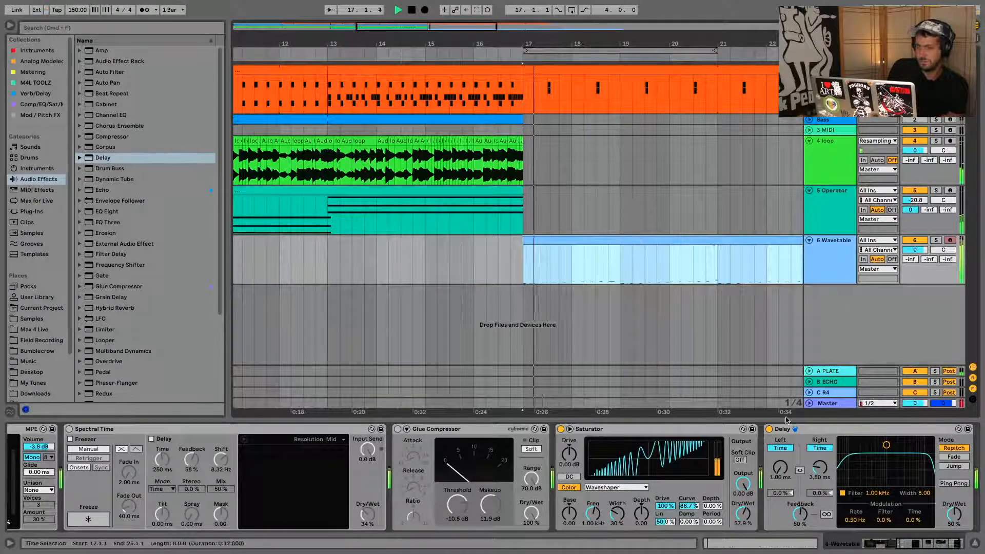
pyautogui.moveTo(780, 469); pyautogui.dragTo(825, 431)
pyautogui.moveTo(826, 471)
pyautogui.mouseDown()
pyautogui.moveTo(826, 491)
pyautogui.moveTo(785, 446)
pyautogui.moveTo(780, 466)
pyautogui.moveTo(820, 485)
pyautogui.mouseUp()
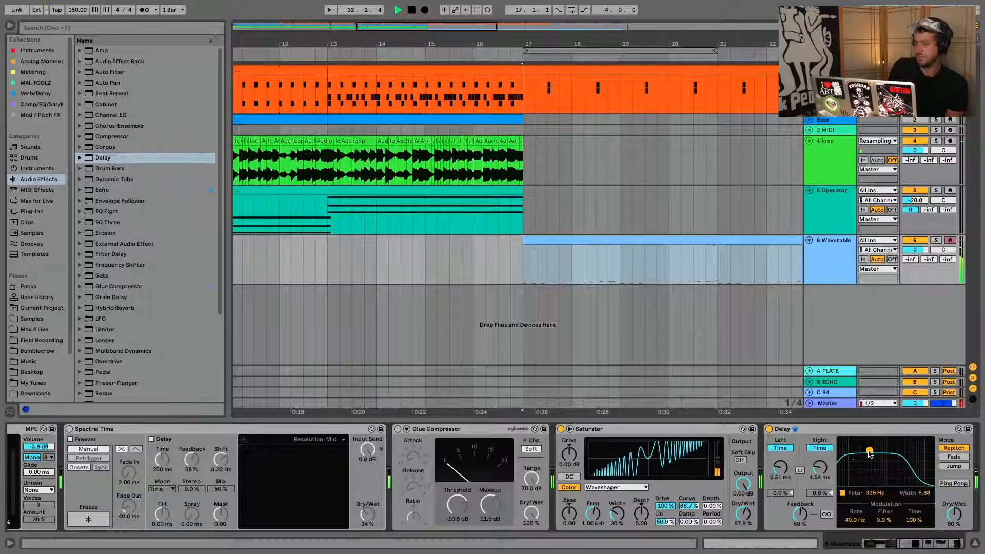
pyautogui.press('space')
pyautogui.press('space')
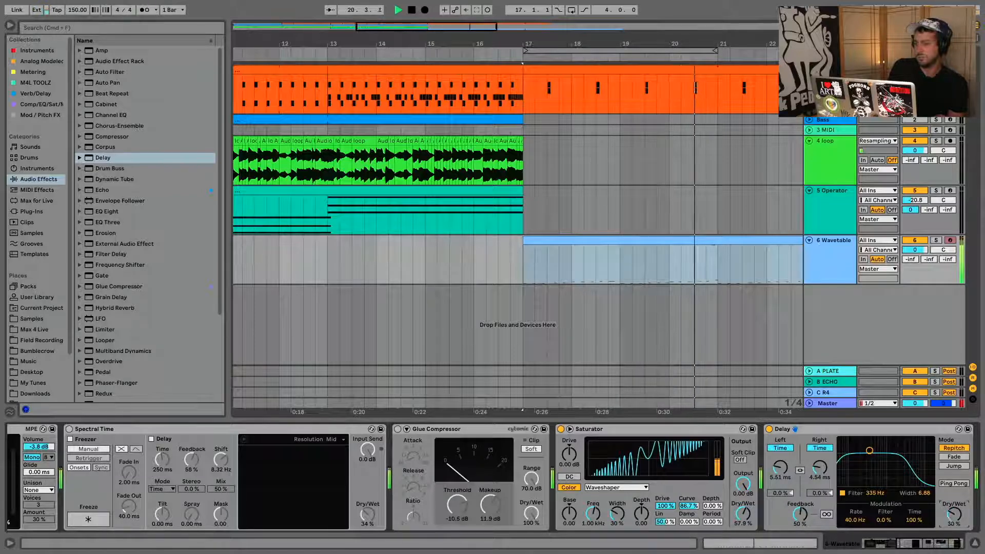
# Step: Set the Delay's filter to 402 Hz and width 9.00, disable the filter, set modulation rate to 10.9 Hz and dry/wet to 0%, and audition
pyautogui.moveTo(869, 451)
pyautogui.mouseDown()
pyautogui.moveTo(873, 474)
pyautogui.moveTo(872, 440)
pyautogui.mouseUp()
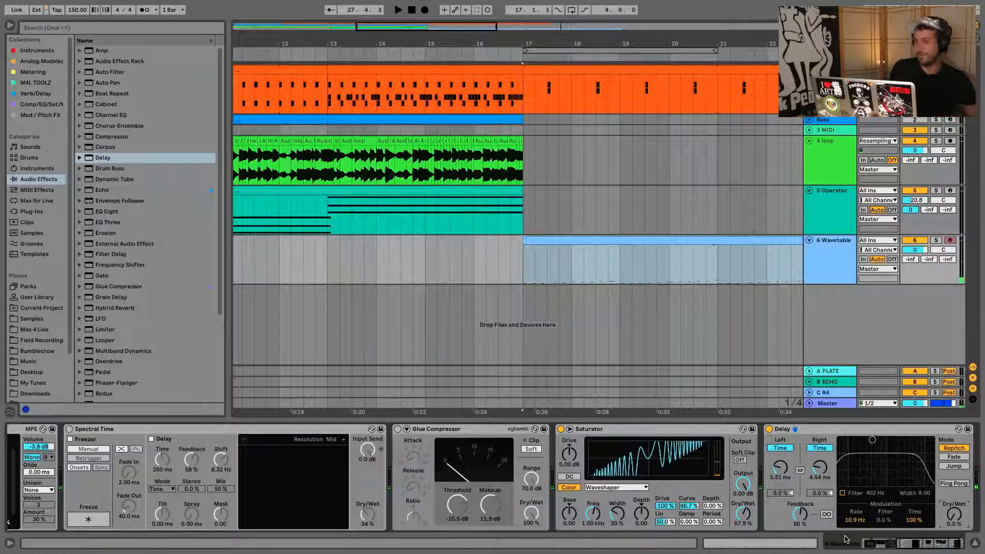
pyautogui.press('space')
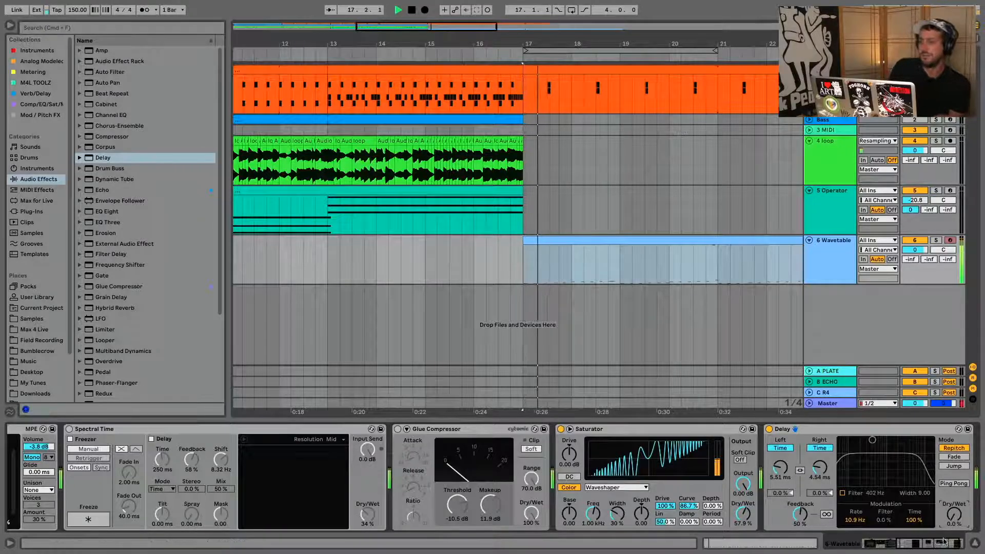
pyautogui.press('space')
# Step: Extend the drum clip starting at bar 17 to bar 33 and audition it from bar 17
pyautogui.press('-')
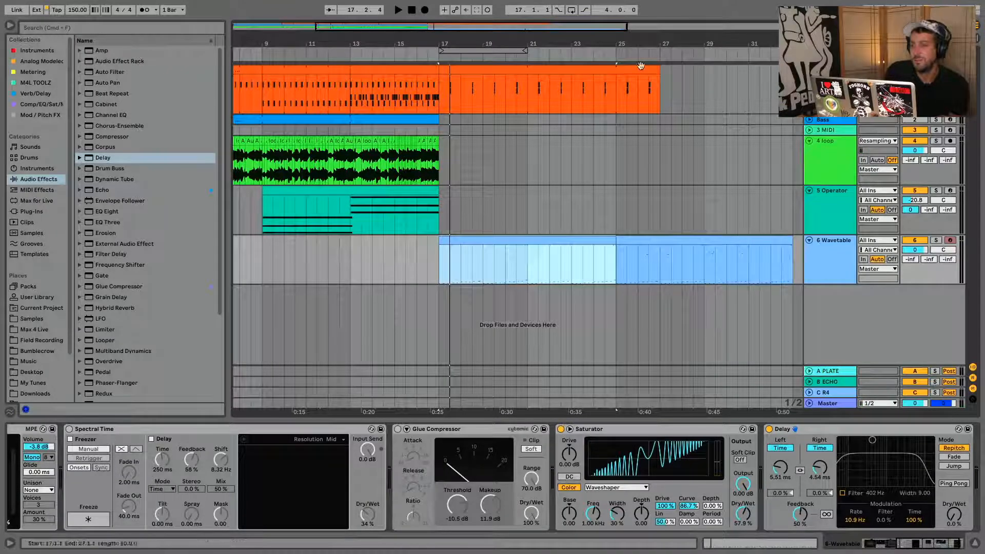
pyautogui.moveTo(660, 71); pyautogui.dragTo(756, 65)
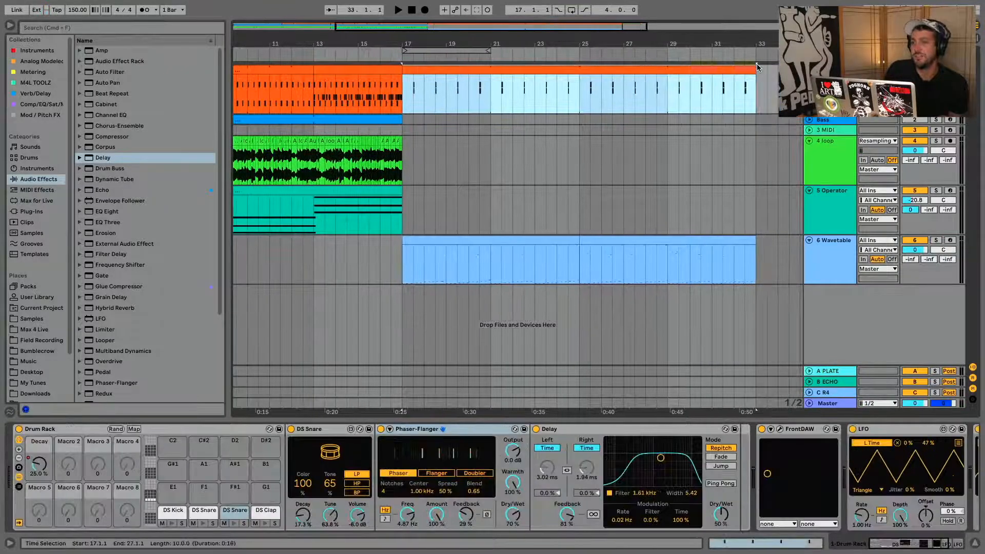
pyautogui.press('space')
pyautogui.press('space')
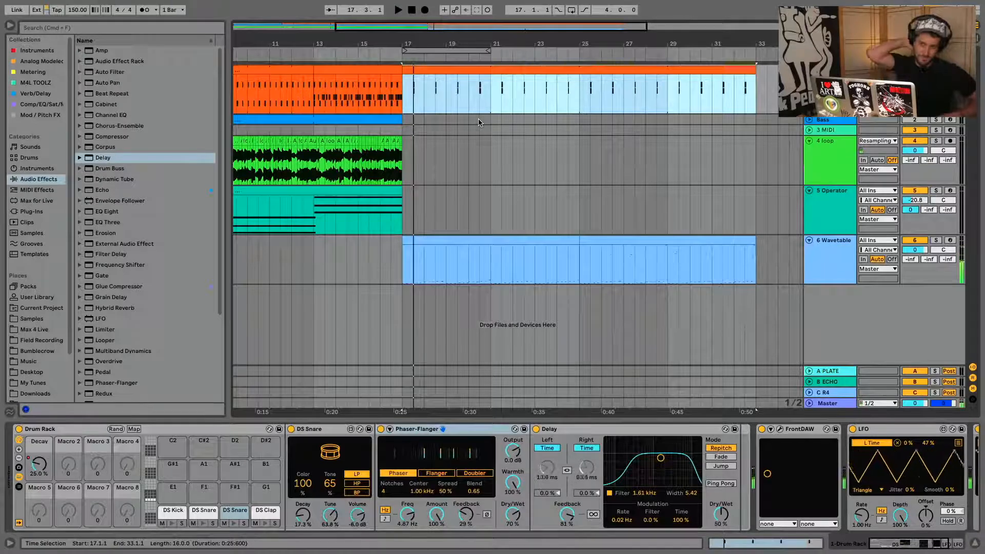
pyautogui.press('space')
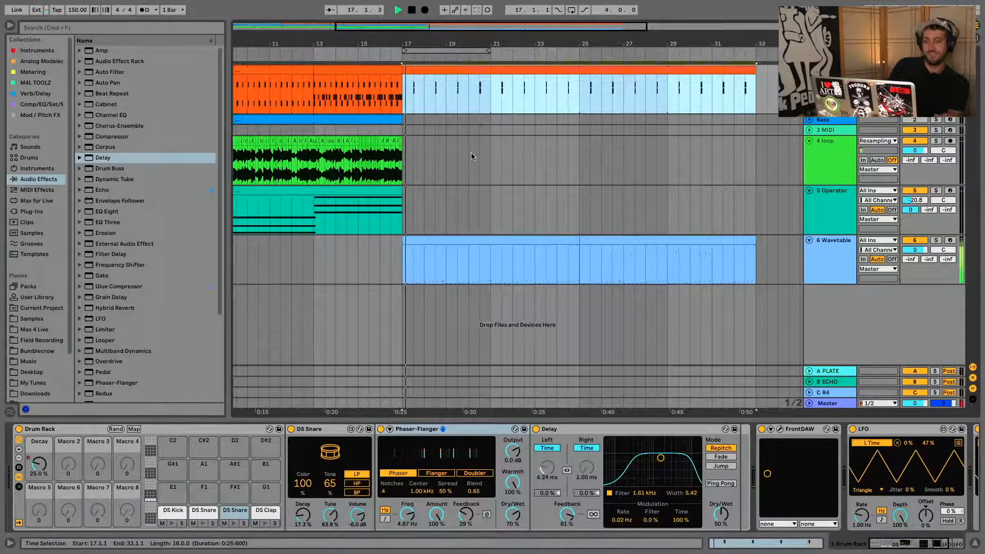
pyautogui.press('space')
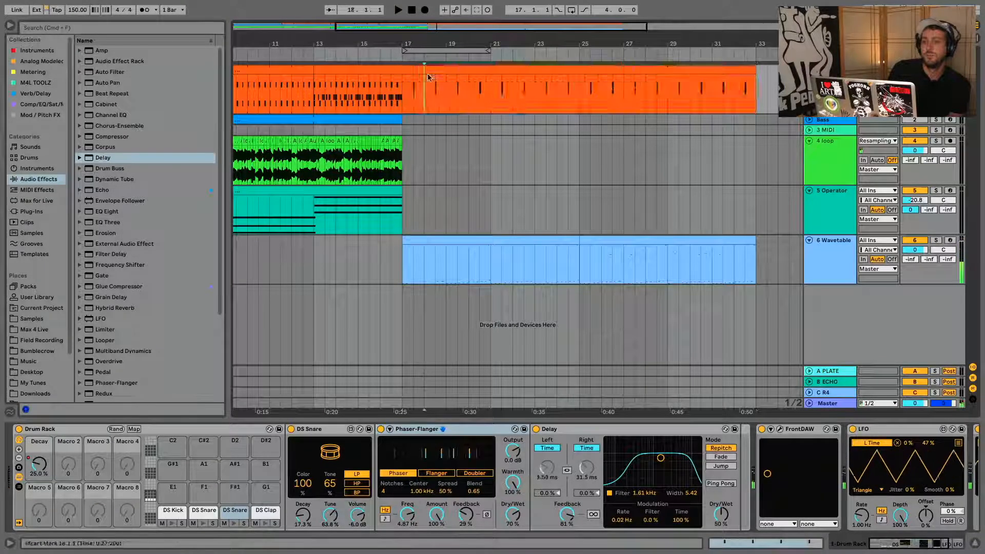
pyautogui.doubleClick(427, 73)
pyautogui.click(253, 231)
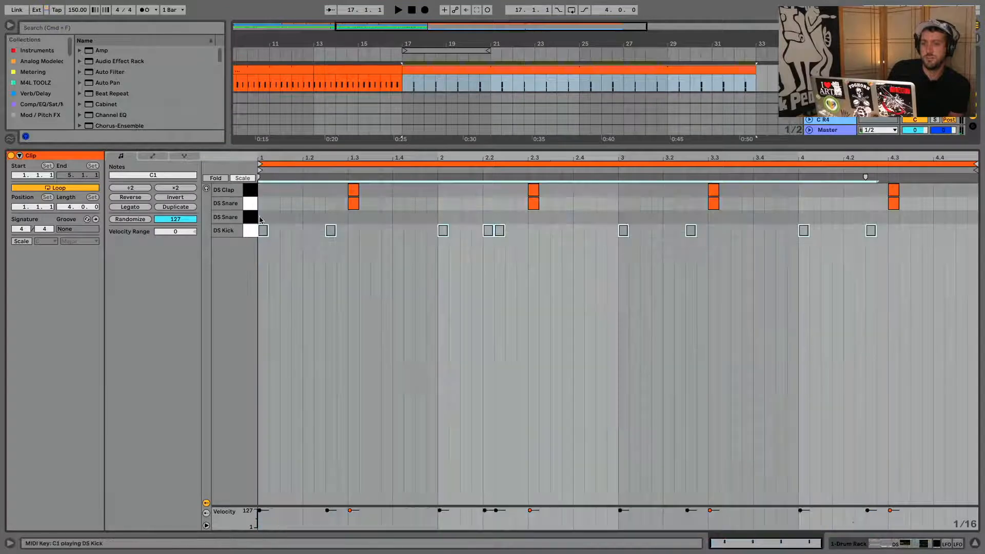
pyautogui.click(975, 543)
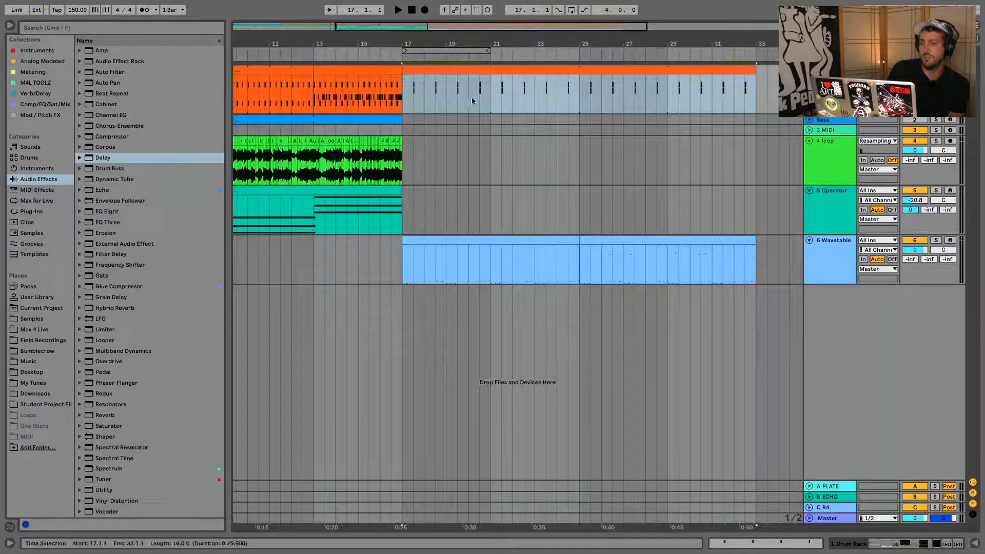
# Step: Split the drum clip at bar 21, reactivate all DS Kick notes in the part up to bar 33 and play it back
pyautogui.click(581, 99)
pyautogui.moveTo(580, 94); pyautogui.dragTo(775, 104)
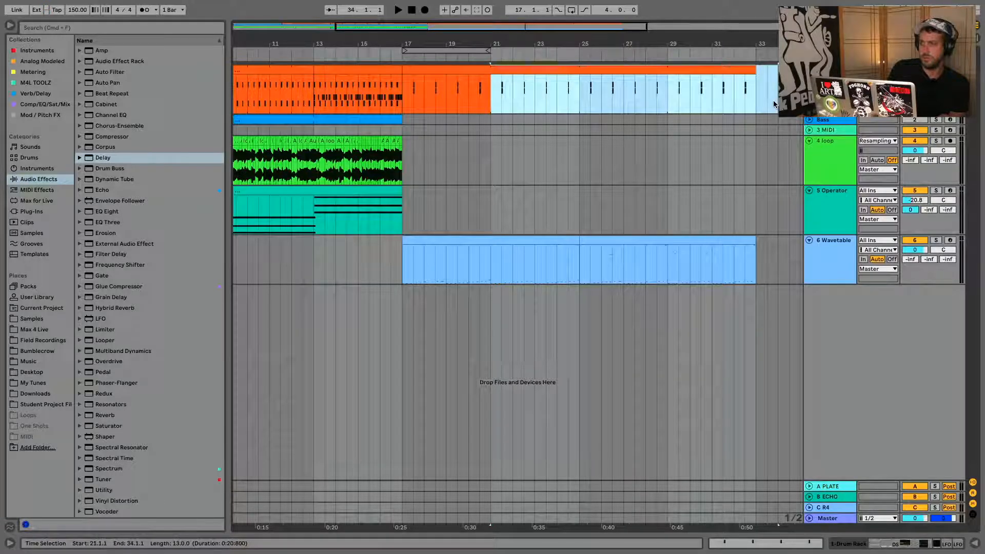
pyautogui.doubleClick(582, 78)
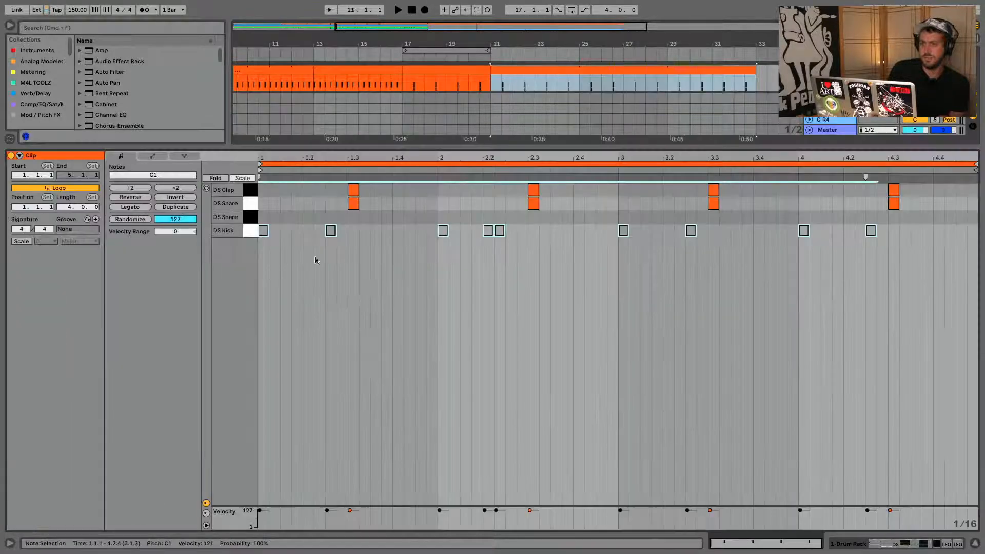
pyautogui.click(248, 232)
pyautogui.press('space')
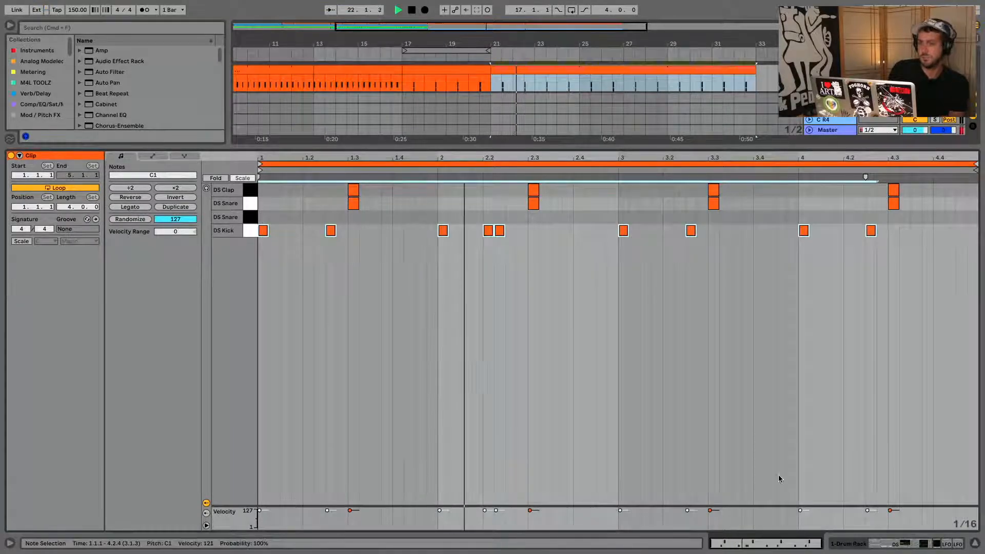
pyautogui.click(976, 543)
# Step: Add Drum Buss to the Drum Rack track with drive 30%, crunch 33%, boom 100%, frequency 51.9 Hz and decay 33%
pyautogui.click(114, 169)
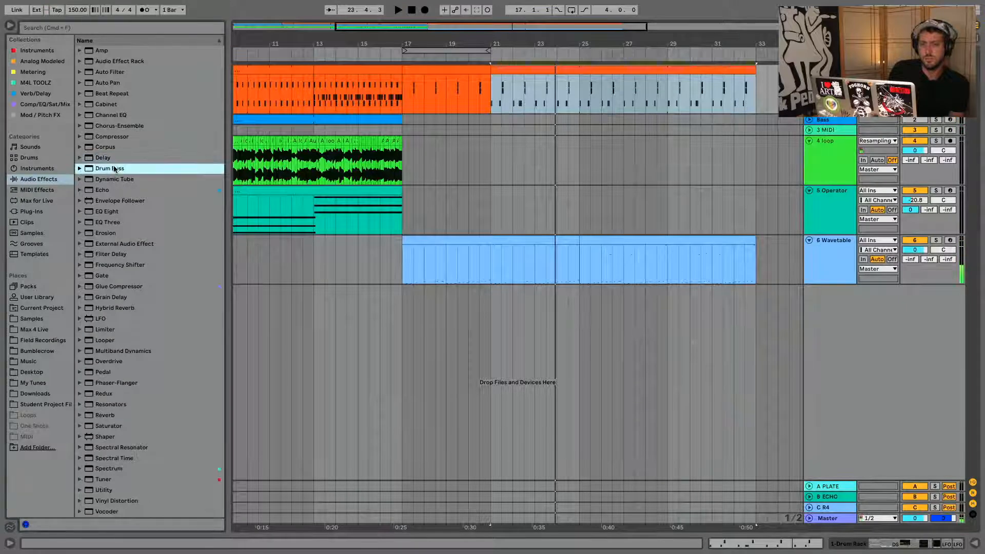
pyautogui.press('space')
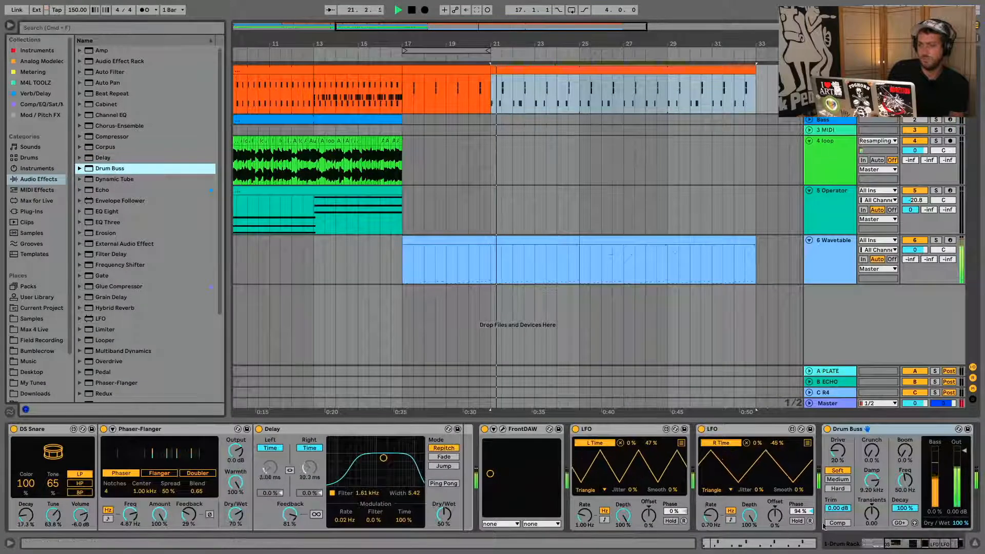
pyautogui.moveTo(843, 453); pyautogui.dragTo(905, 439)
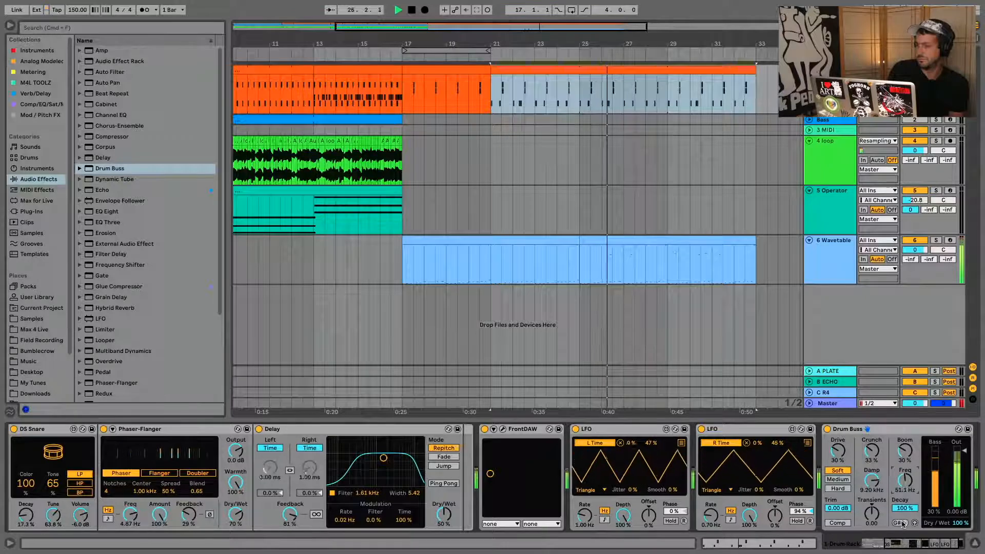
pyautogui.moveTo(908, 508); pyautogui.dragTo(908, 544)
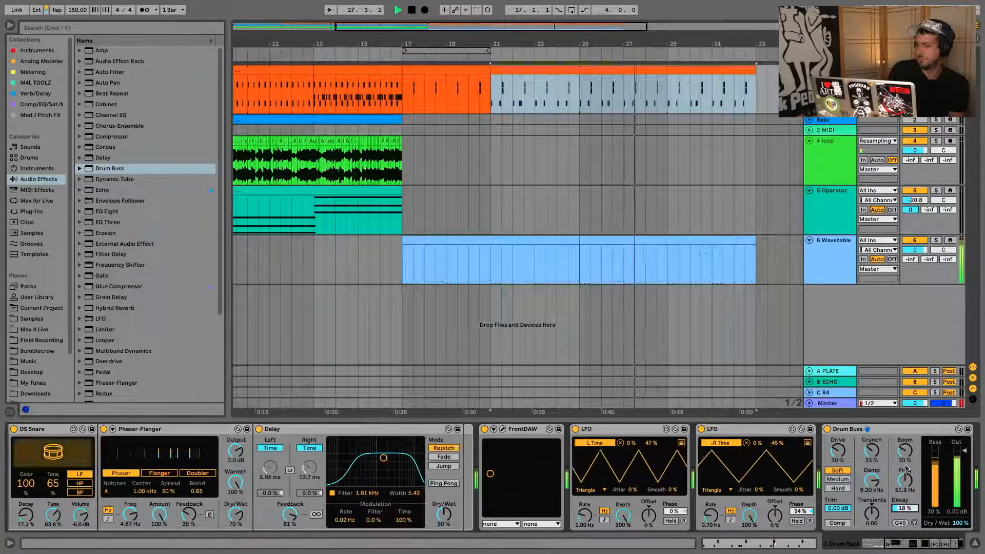
pyautogui.moveTo(906, 451); pyautogui.dragTo(905, 419)
pyautogui.moveTo(905, 508); pyautogui.dragTo(906, 497)
# Step: In the mixer, set the Wavetable track's volume to -7.2 dB and add a Limiter with 5 dB gain to the Master track
pyautogui.press('Tab')
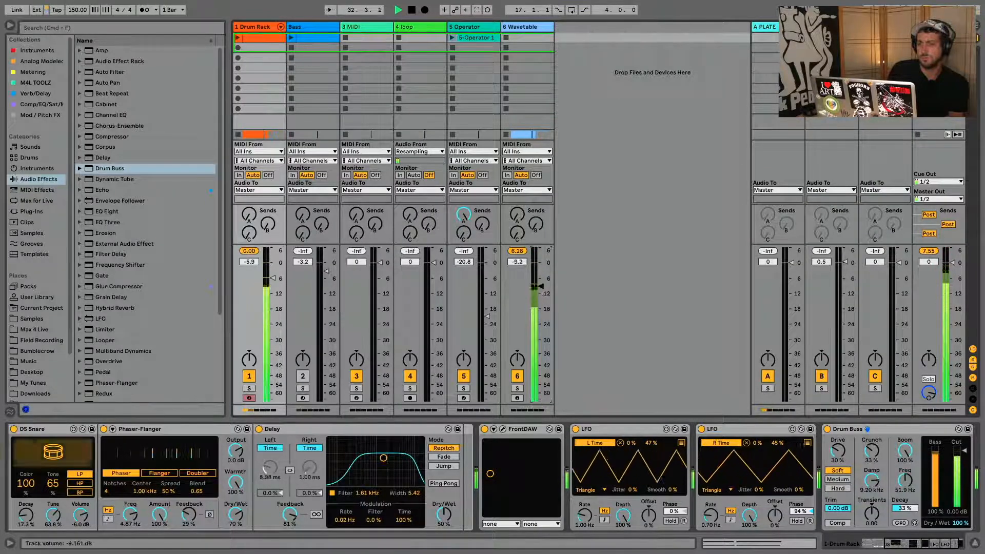
pyautogui.click(538, 282)
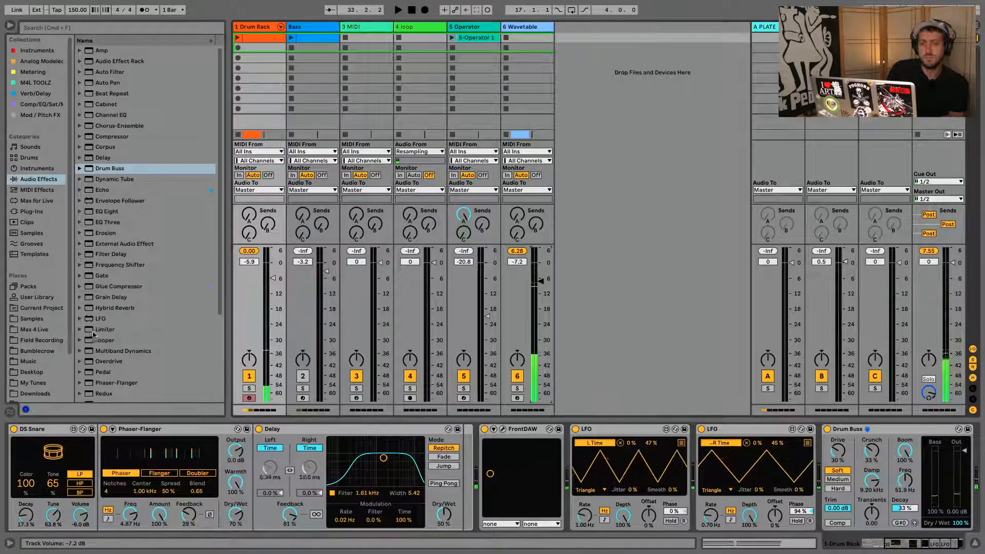
pyautogui.moveTo(94, 331); pyautogui.dragTo(936, 331)
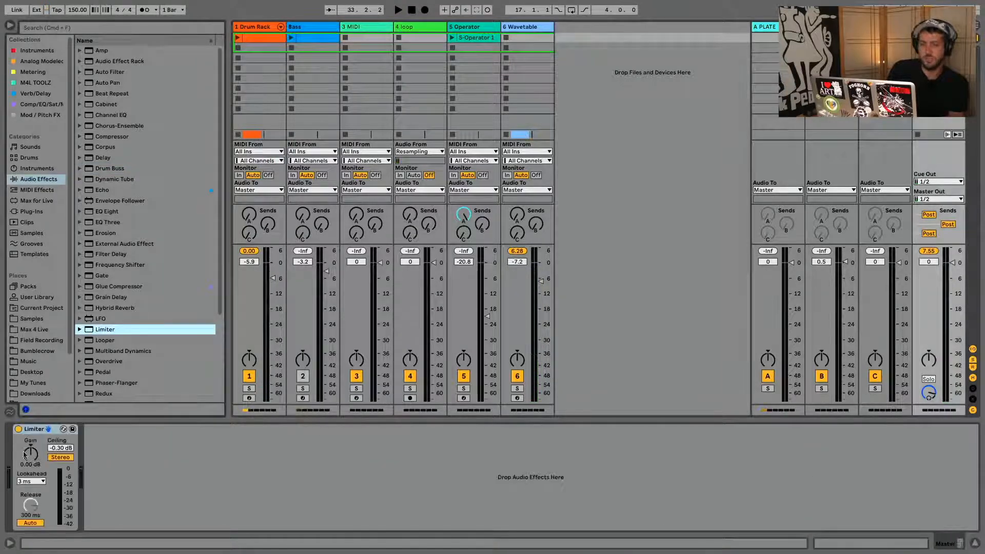
pyautogui.moveTo(25, 453); pyautogui.dragTo(24, 453)
pyautogui.moveTo(25, 452); pyautogui.dragTo(25, 444)
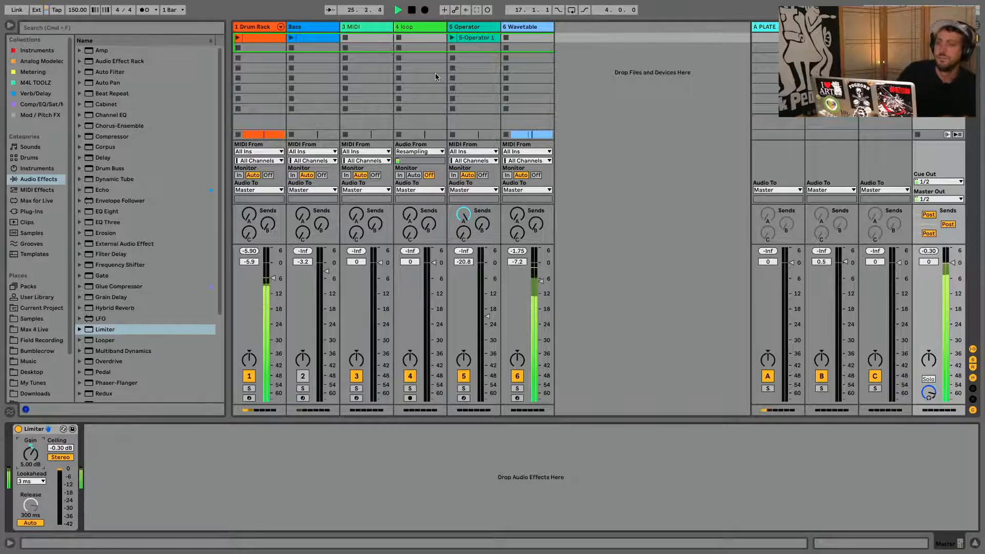
# Step: Return to the arrangement, select the drum clips from bar 17 to 33 and load DS HH onto the Drum Rack's G1 pad
pyautogui.press('Tab')
pyautogui.click(461, 64)
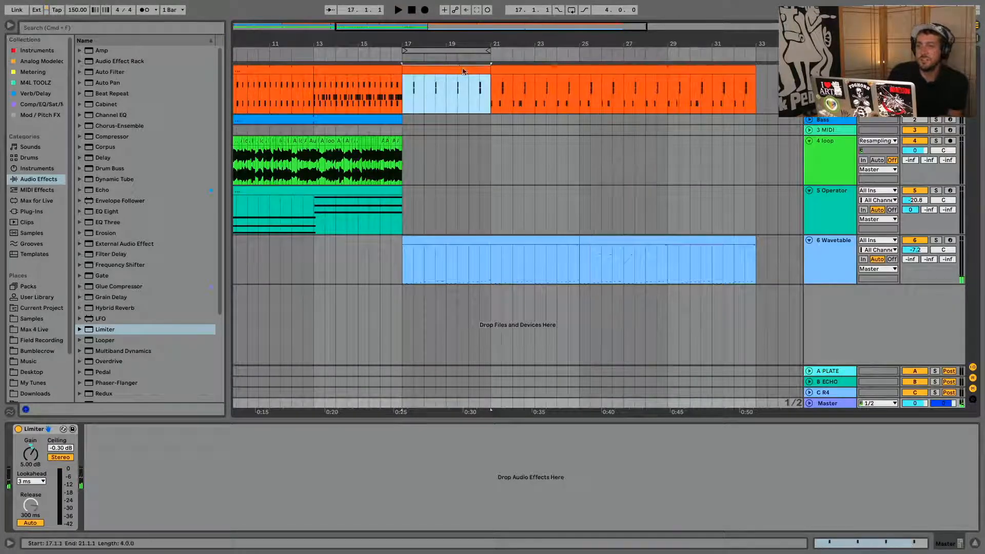
pyautogui.keyDown('shift'); pyautogui.click(682, 71); pyautogui.keyUp('shift')
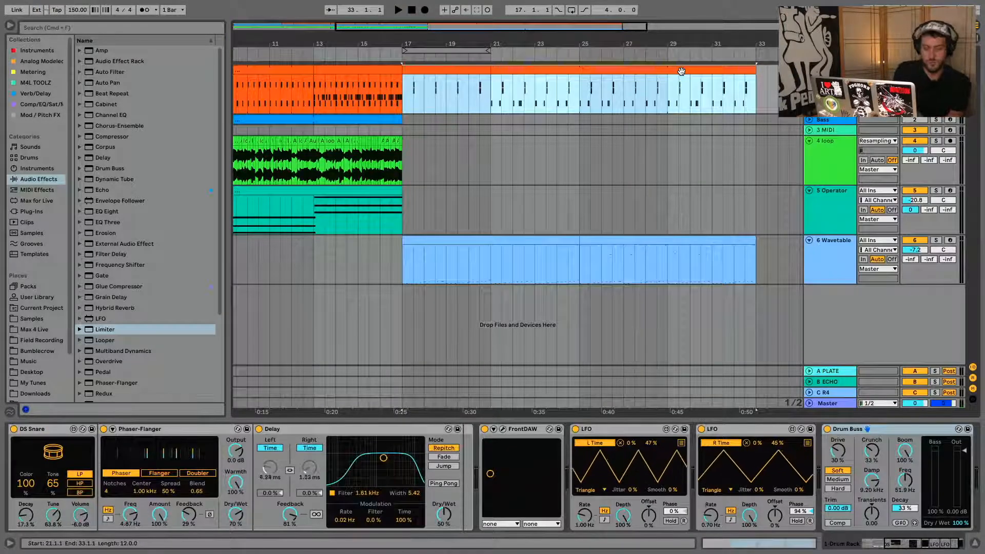
pyautogui.click(44, 170)
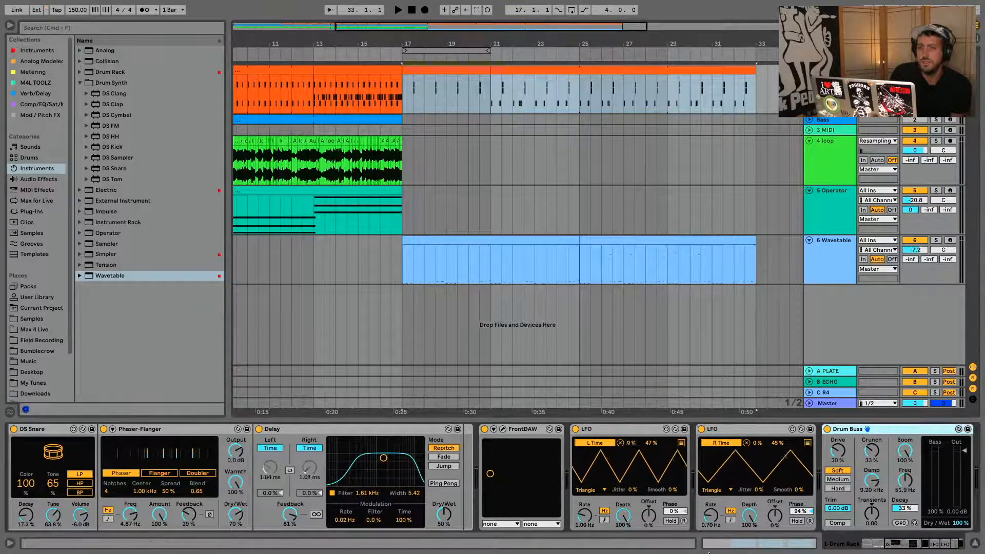
pyautogui.moveTo(935, 546); pyautogui.dragTo(909, 546)
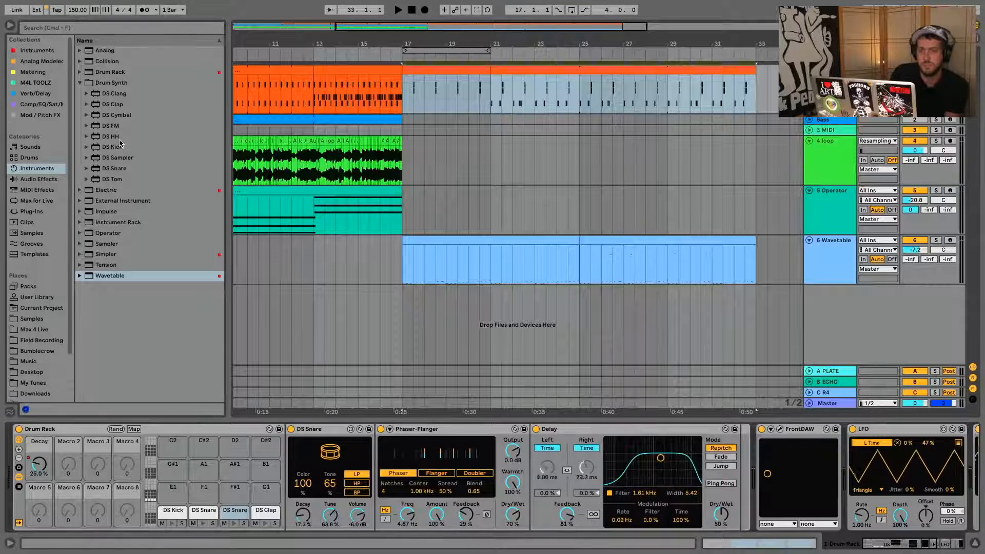
pyautogui.moveTo(120, 143); pyautogui.dragTo(257, 491)
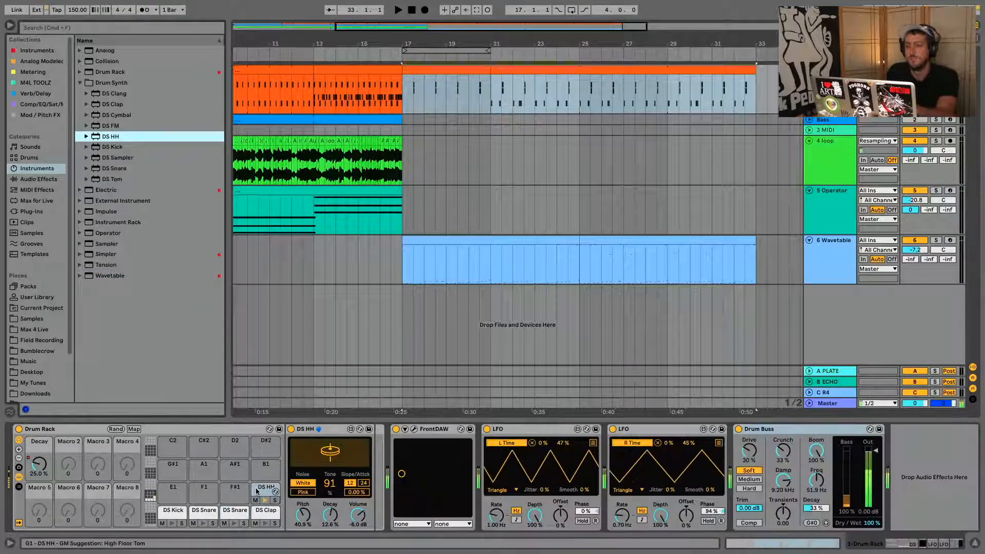
# Step: Set the DS HH slope to 24, tone to 100% and pitch to 82.7%
pyautogui.click(362, 483)
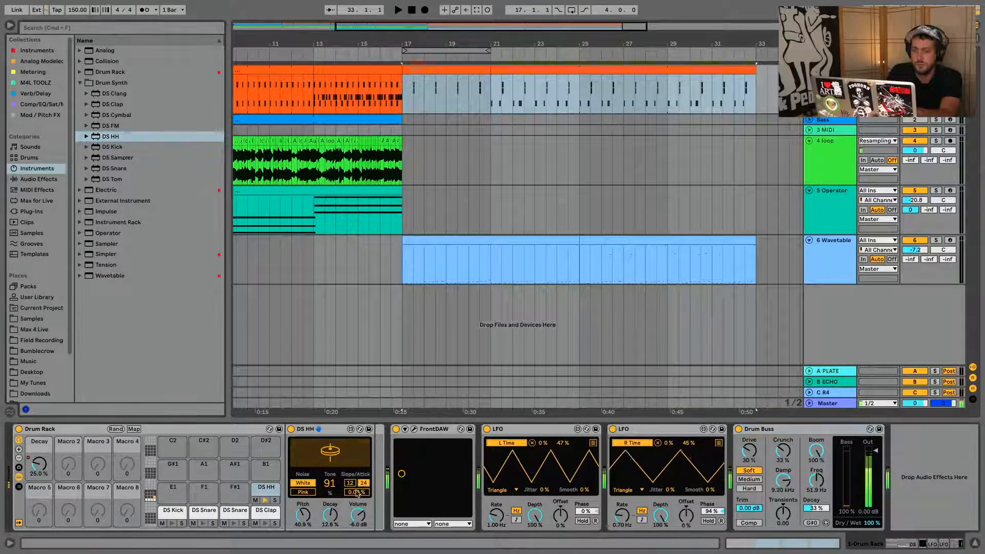
pyautogui.moveTo(330, 484); pyautogui.dragTo(304, 518)
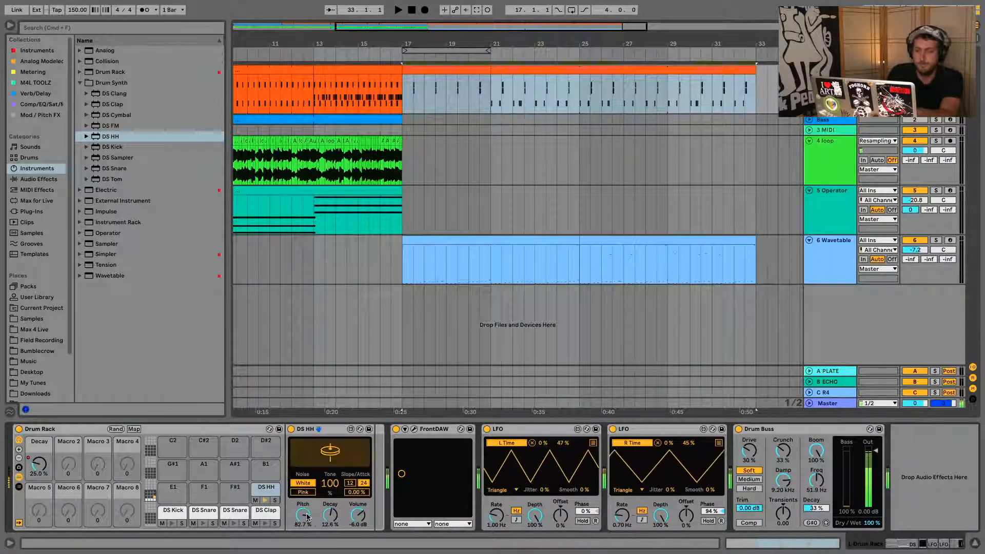
# Step: Set the DS HH hi-hat's decay to 11.3% and its pitch to 79.5%
pyautogui.moveTo(325, 511)
pyautogui.mouseDown()
pyautogui.moveTo(325, 527)
pyautogui.moveTo(330, 505)
pyautogui.mouseUp()
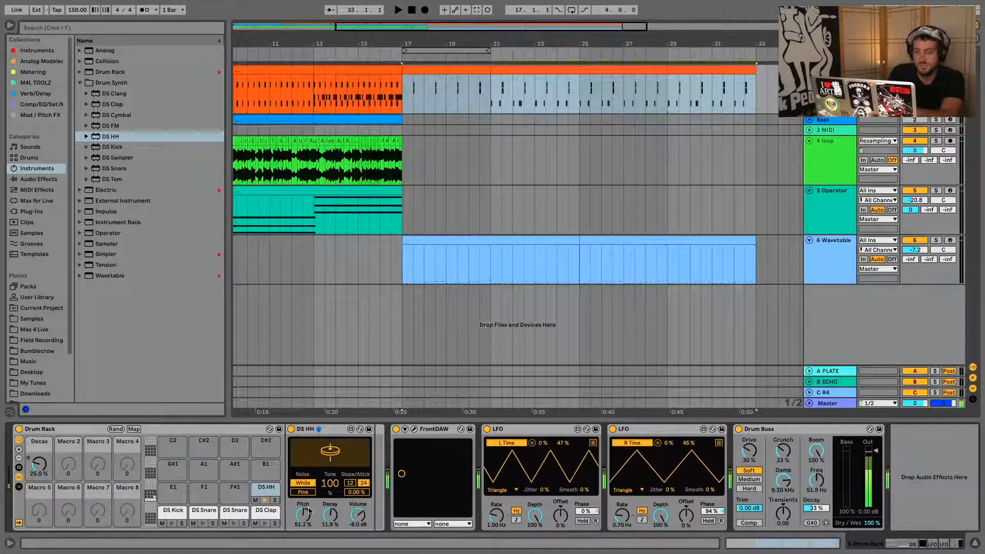
pyautogui.click(310, 492)
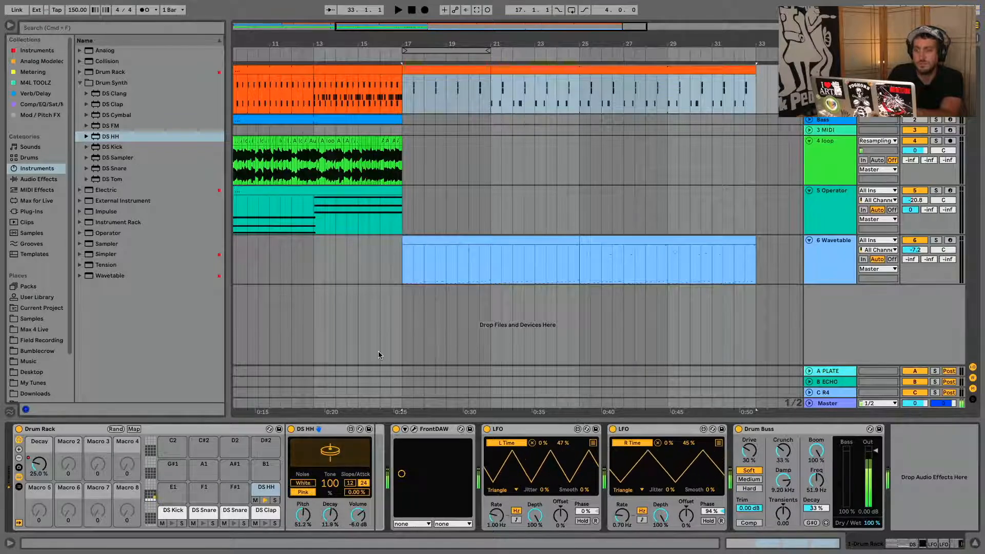
pyautogui.moveTo(335, 527); pyautogui.dragTo(302, 517)
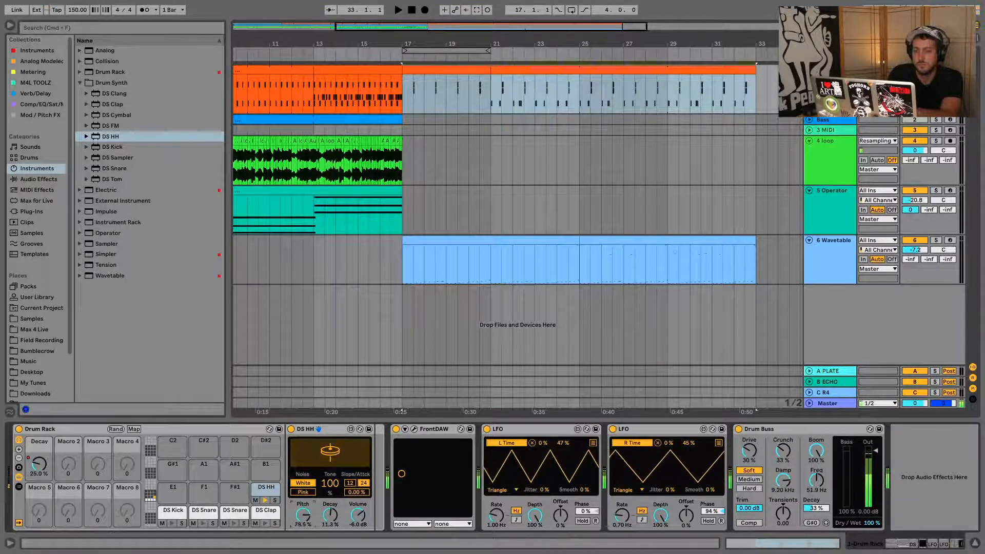
# Step: In the drum clip starting at bar 21, draw DS HH notes at 1.2.1, 1.2.2, 2.1.3 and 2.2.3 during playback
pyautogui.doubleClick(516, 70)
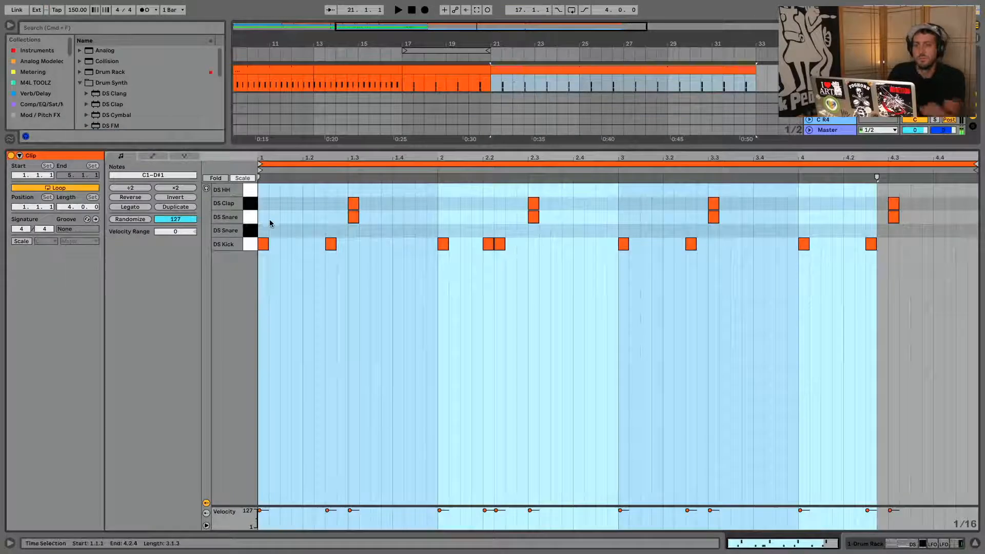
pyautogui.click(268, 191)
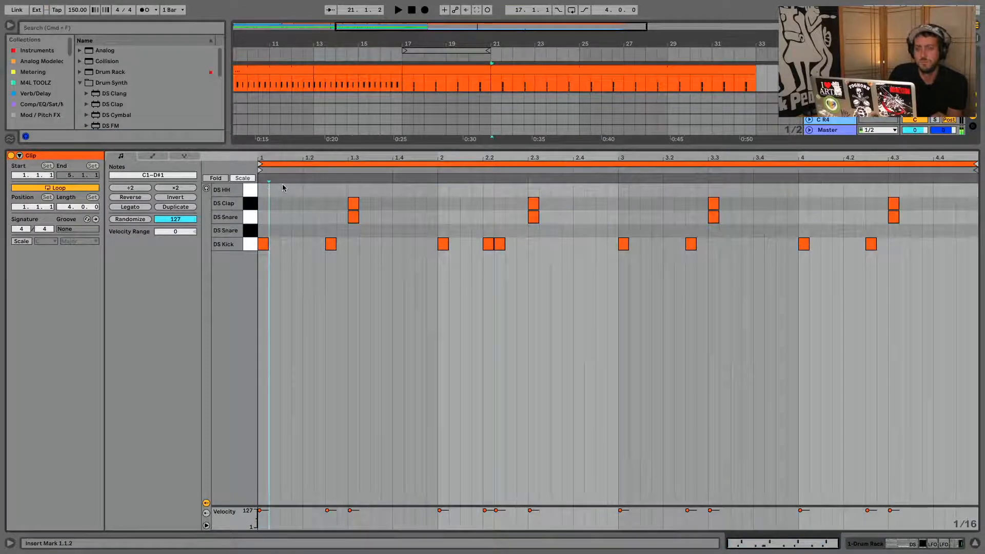
pyautogui.press('space')
pyautogui.press('b')
pyautogui.moveTo(307, 189); pyautogui.dragTo(319, 188)
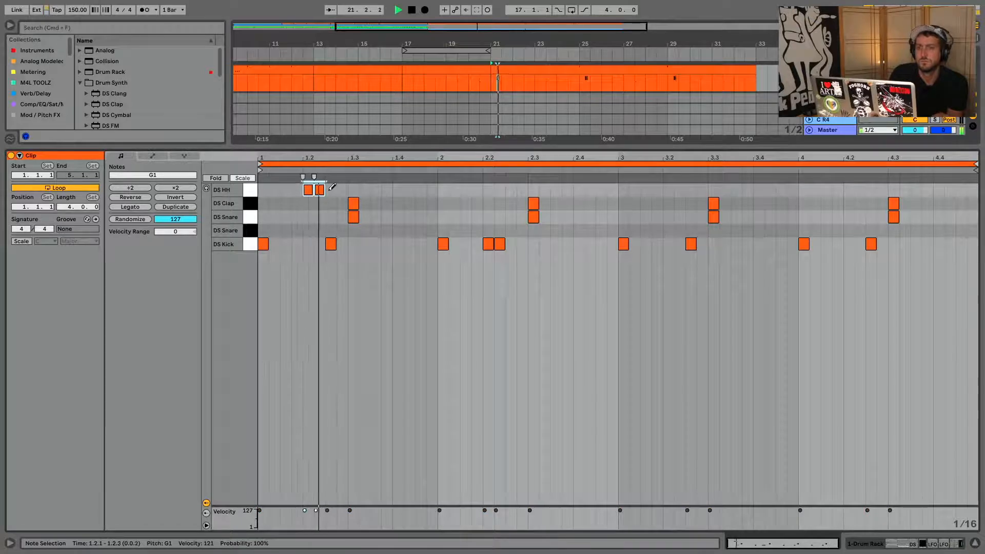
pyautogui.click(466, 189)
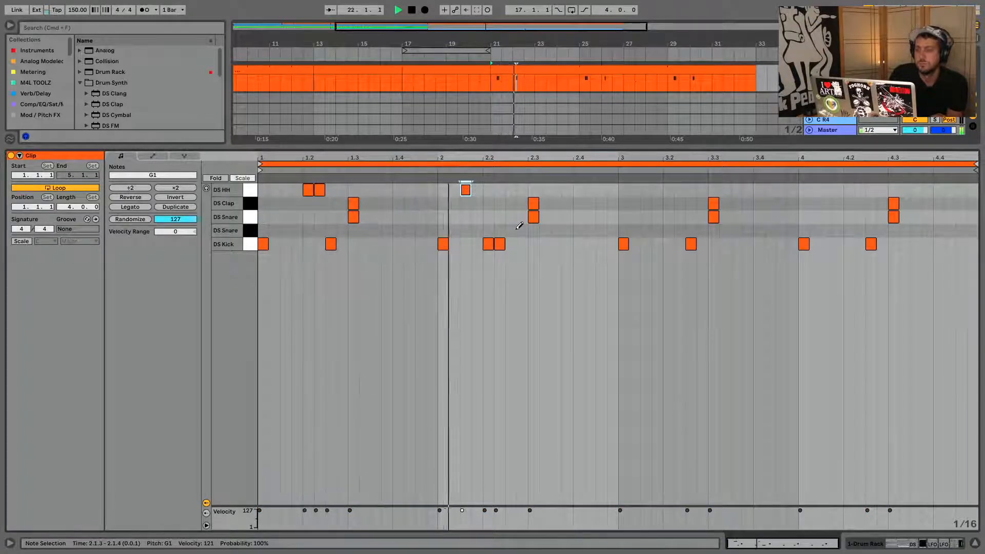
pyautogui.click(489, 189)
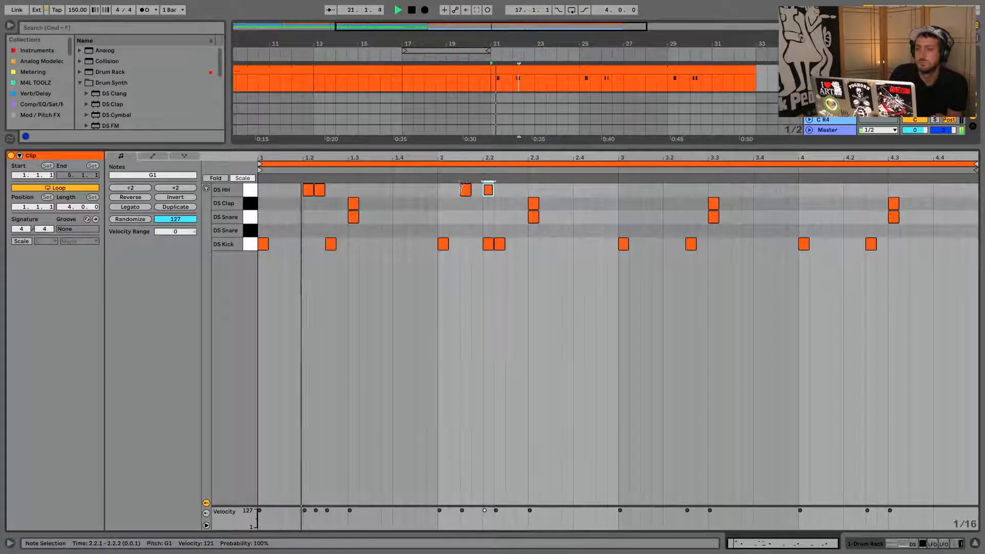
pyautogui.moveTo(489, 189); pyautogui.dragTo(511, 189)
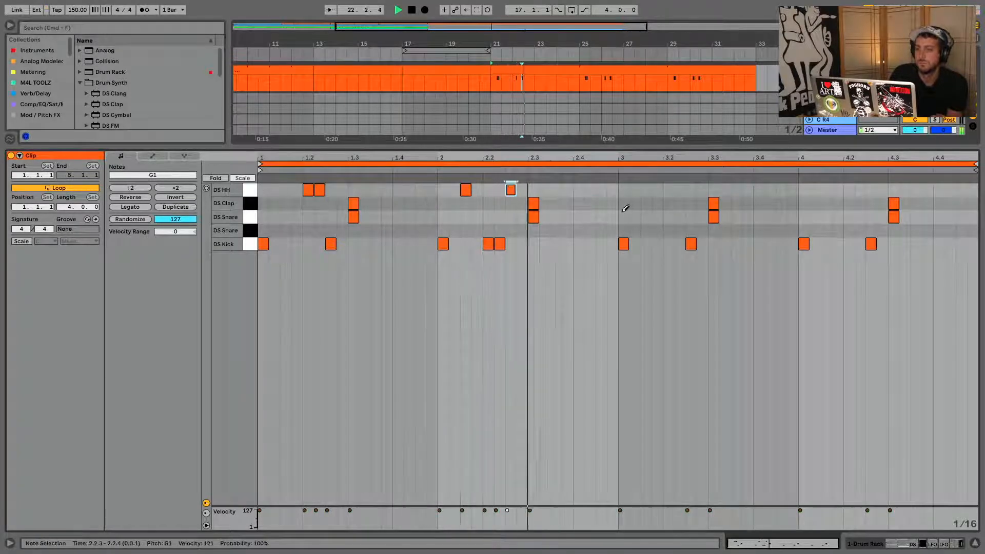
# Step: Add DS HH notes at 3.2.1, 3.2.2, 3.4.3, 4.1.3, 4.1.4 and 4.2.3 in the same drum clip
pyautogui.moveTo(647, 189)
pyautogui.mouseDown()
pyautogui.moveTo(680, 189)
pyautogui.moveTo(654, 188)
pyautogui.mouseUp()
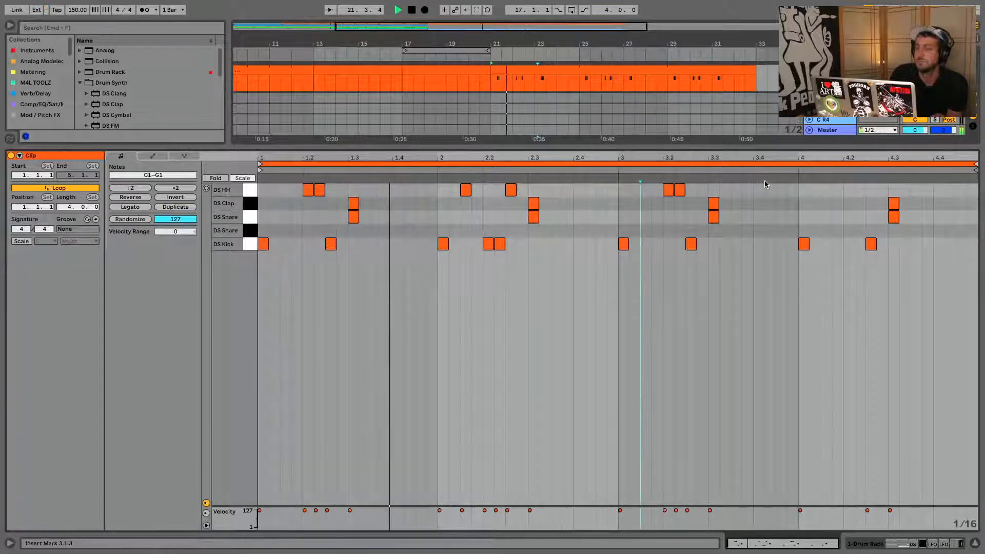
pyautogui.click(826, 190)
pyautogui.click(870, 189)
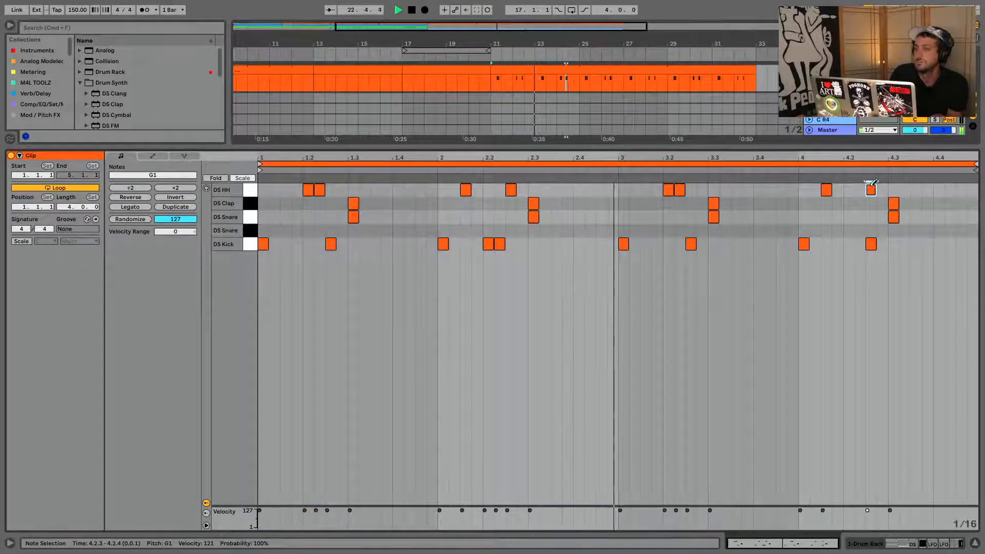
pyautogui.click(838, 190)
pyautogui.click(781, 190)
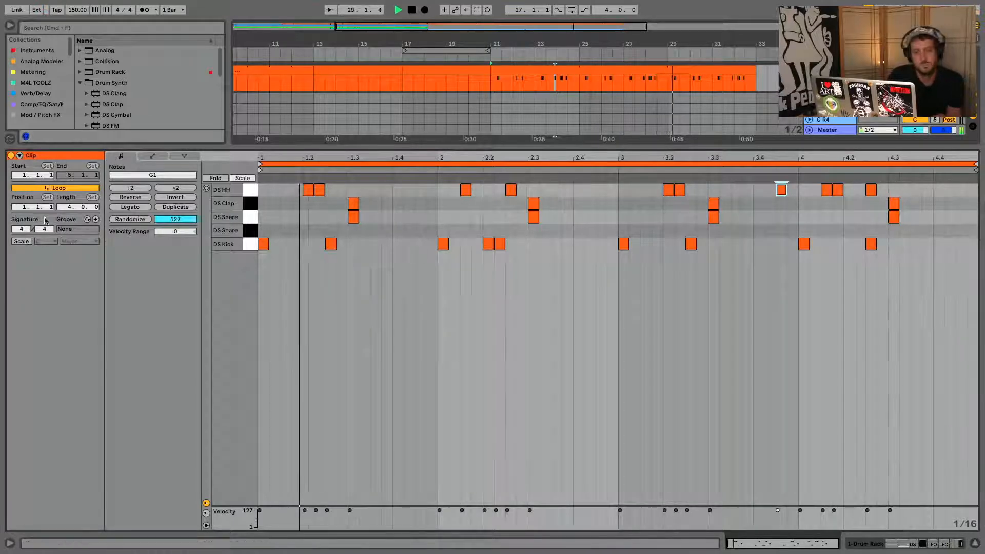
# Step: In the Wavetable clip starting at bar 25, lower the two highest notes at the clip's end by three scale steps and play it
pyautogui.click(976, 544)
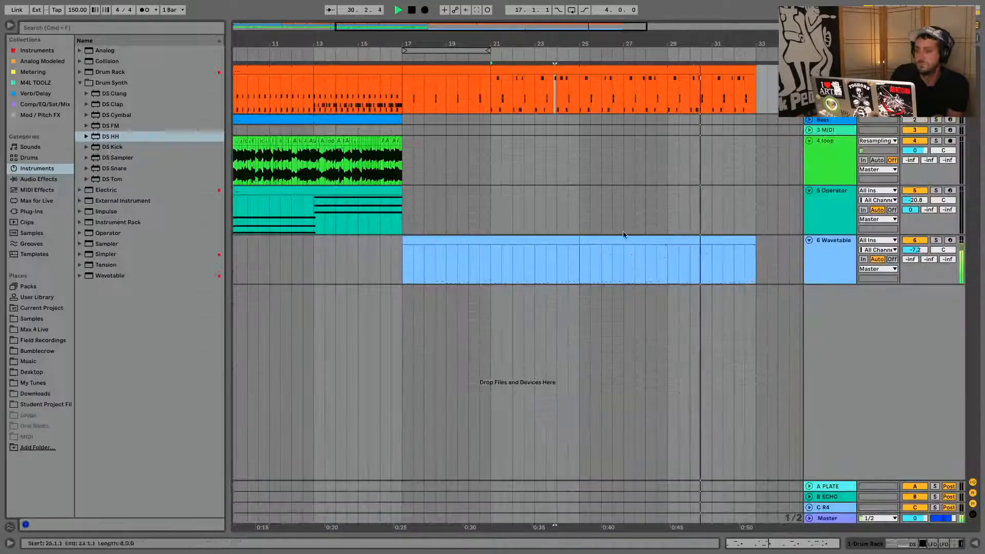
pyautogui.click(564, 260)
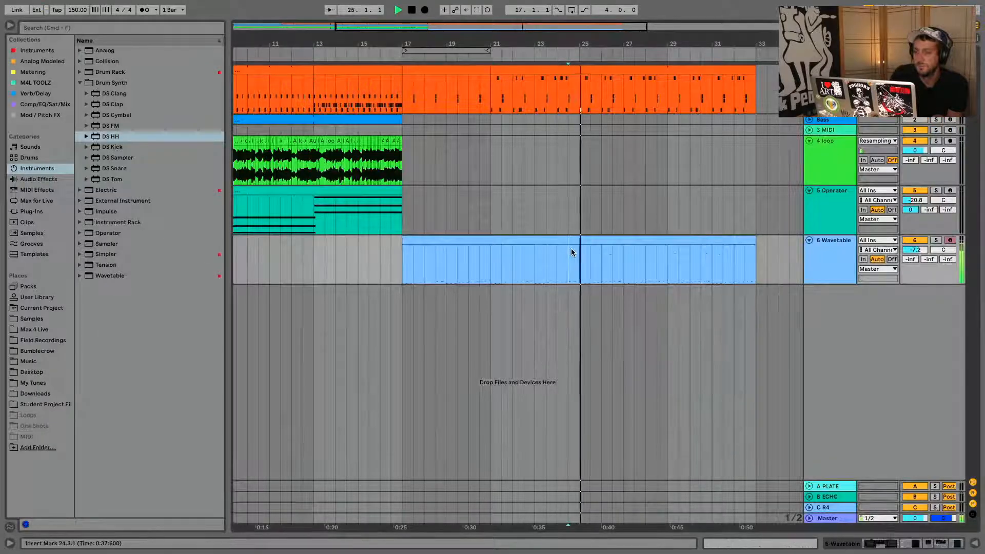
pyautogui.click(658, 266)
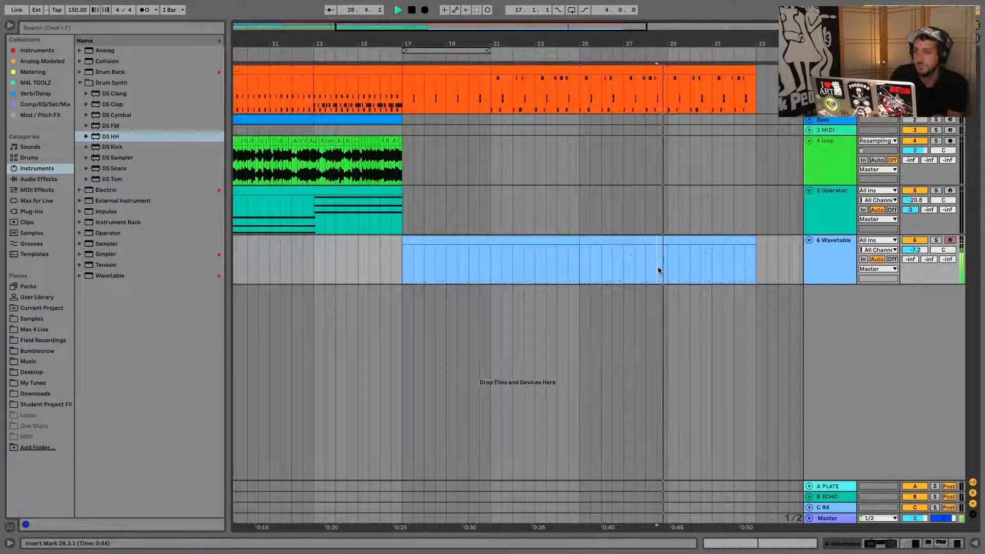
pyautogui.press('space')
pyautogui.doubleClick(671, 239)
pyautogui.scroll(15, 868, 262)
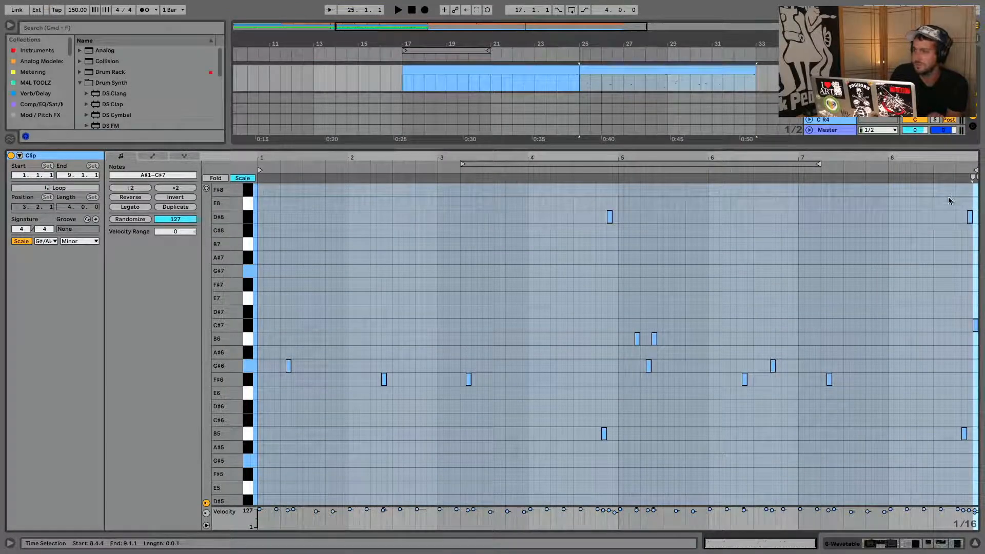
pyautogui.moveTo(949, 198); pyautogui.dragTo(978, 399)
pyautogui.press('Down')
pyautogui.press('Down')
pyautogui.press('Down')
pyautogui.press('space')
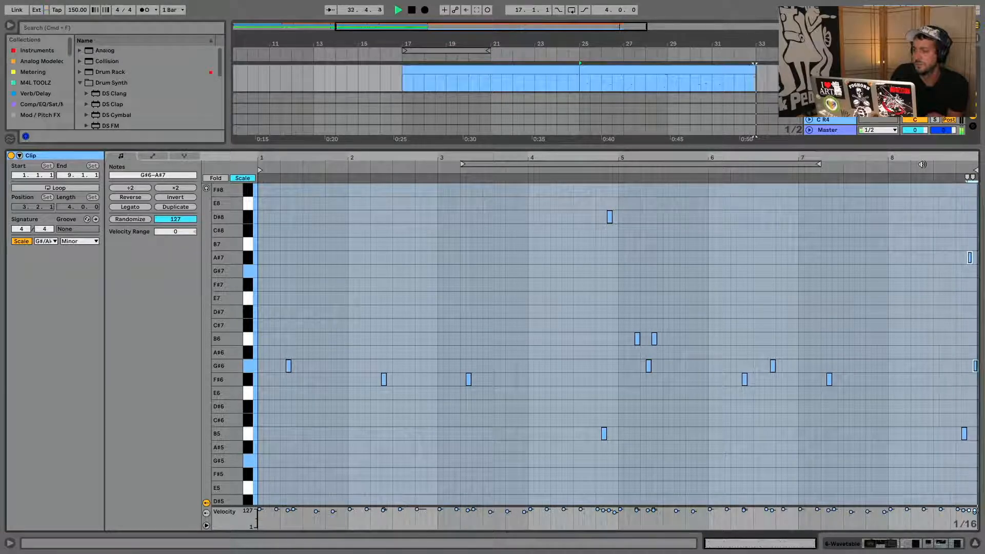
# Step: Return to the arrangement, audition it from bar 21.3 and select the drum clips from bar 21 to 33
pyautogui.click(974, 543)
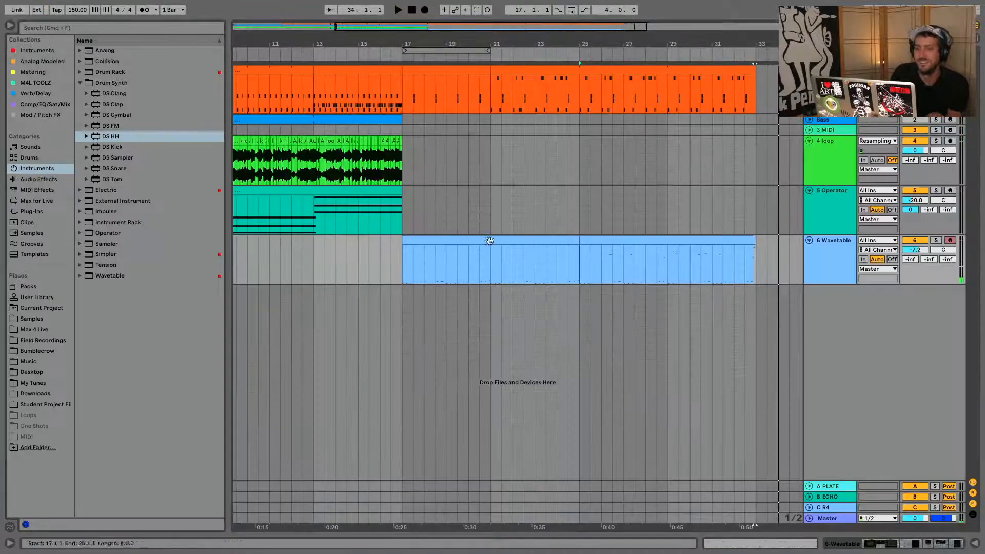
pyautogui.press('space')
pyautogui.click(504, 162)
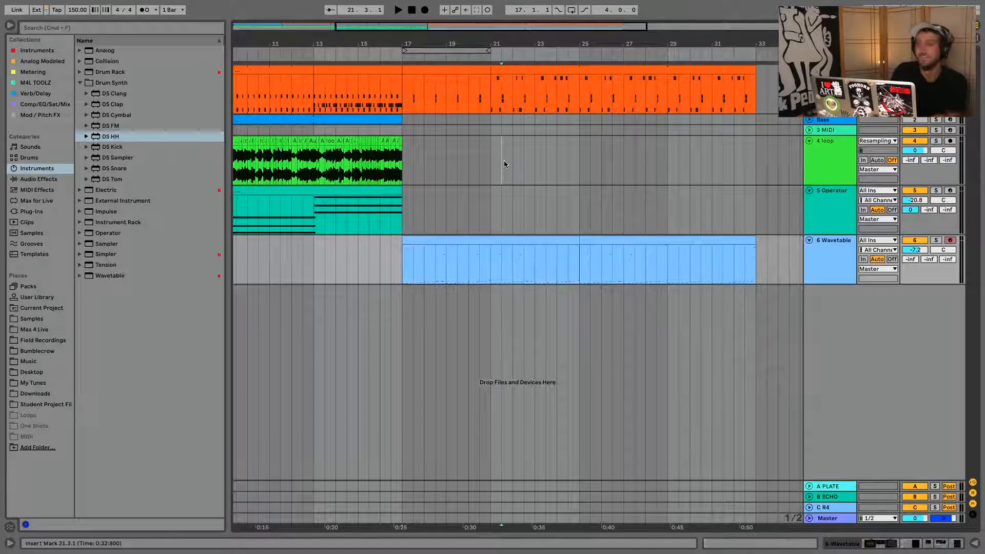
pyautogui.press('space')
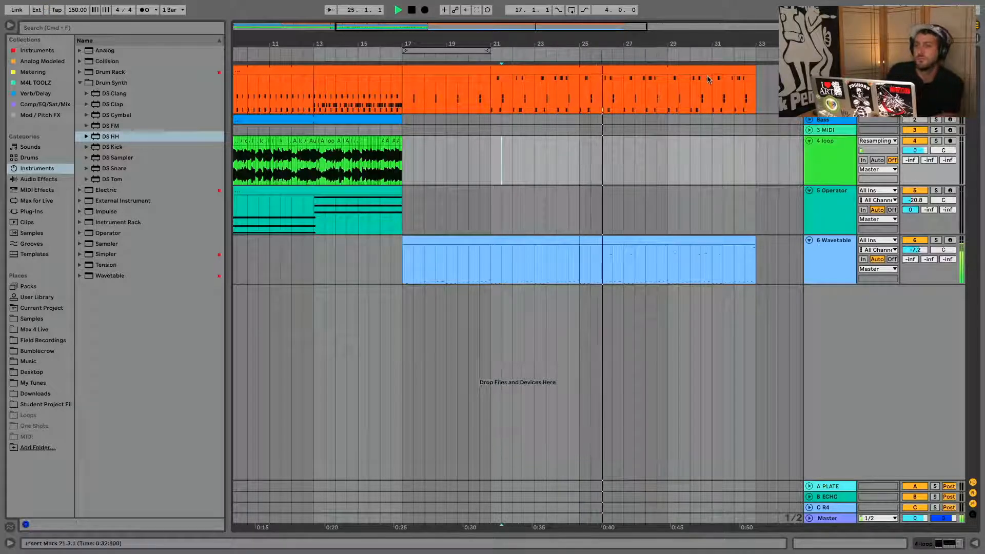
pyautogui.click(636, 105)
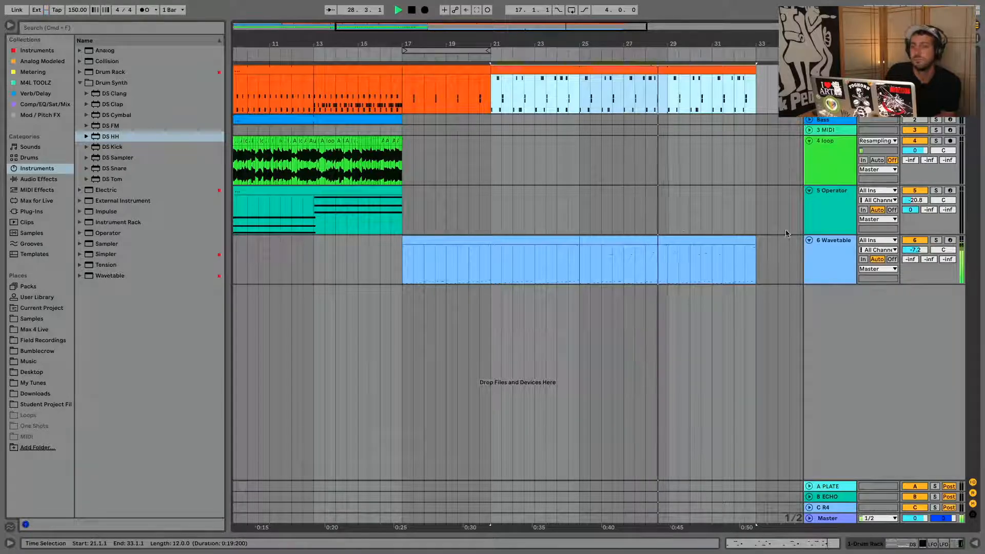
pyautogui.press('space')
pyautogui.rightClick(890, 343)
pyautogui.click(919, 342)
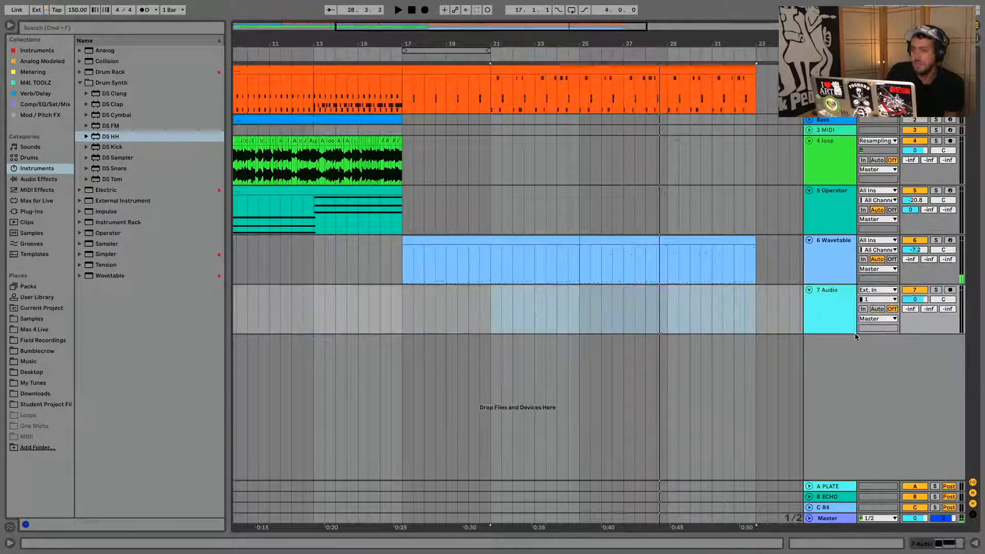
pyautogui.press('super+z')
# Step: Insert a new MIDI track below the Wavetable track and load Operator onto it
pyautogui.rightClick(838, 343)
pyautogui.click(875, 356)
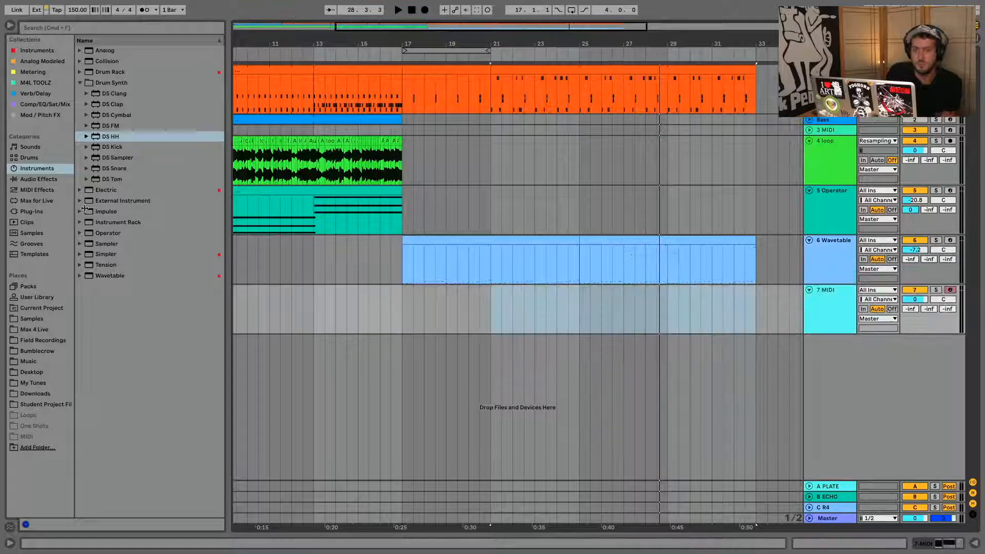
pyautogui.click(109, 233)
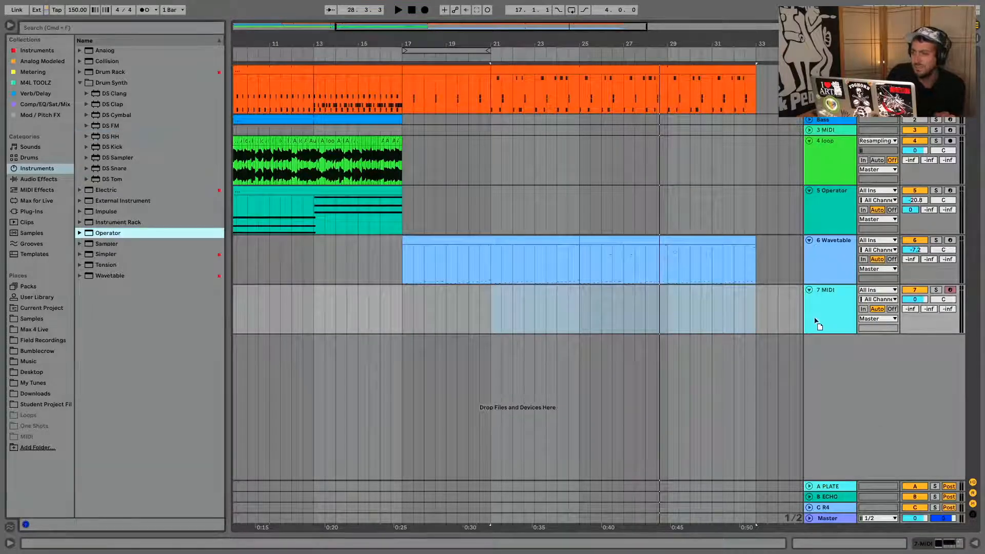
pyautogui.press('Return')
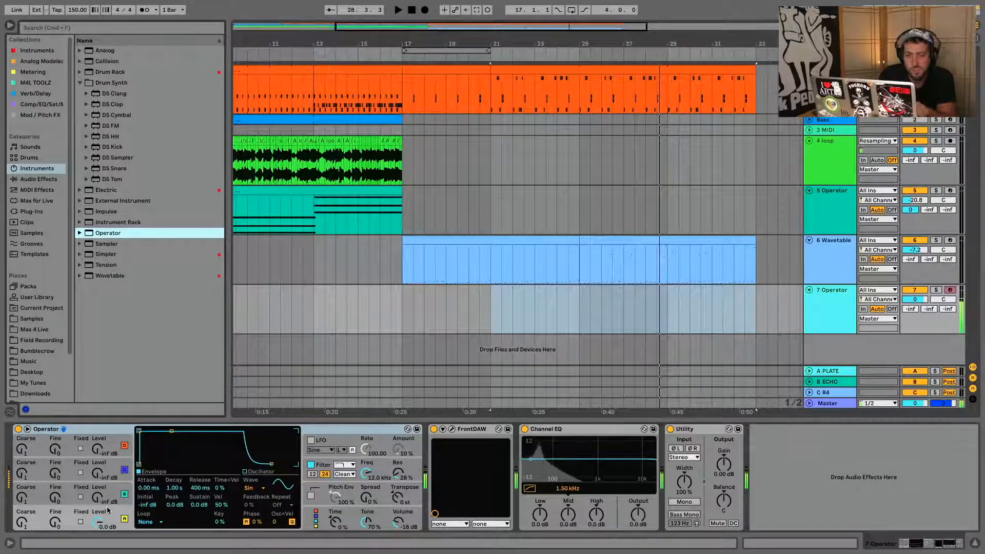
# Step: Set the waveform of Operator's oscillator A to Noise White
pyautogui.click(102, 526)
pyautogui.click(246, 472)
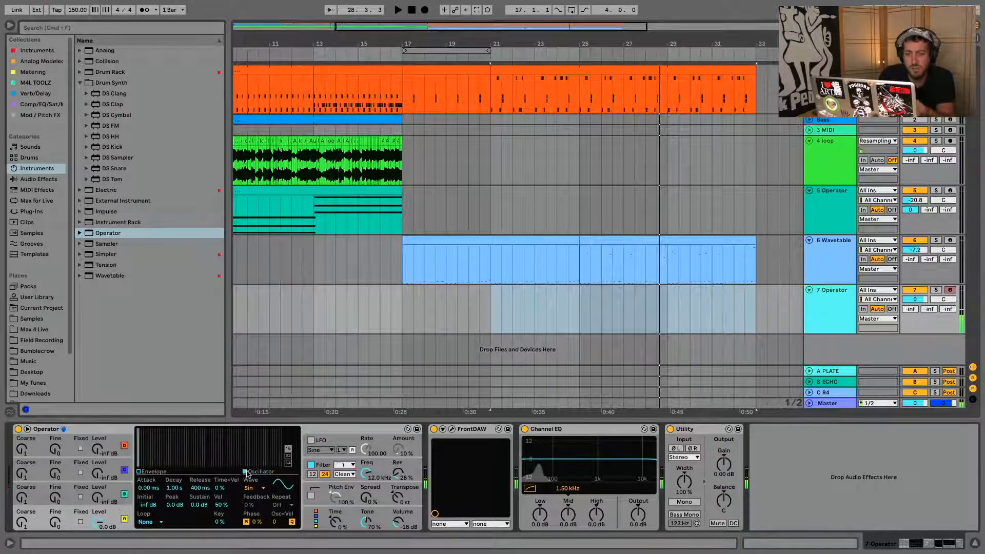
pyautogui.click(250, 488)
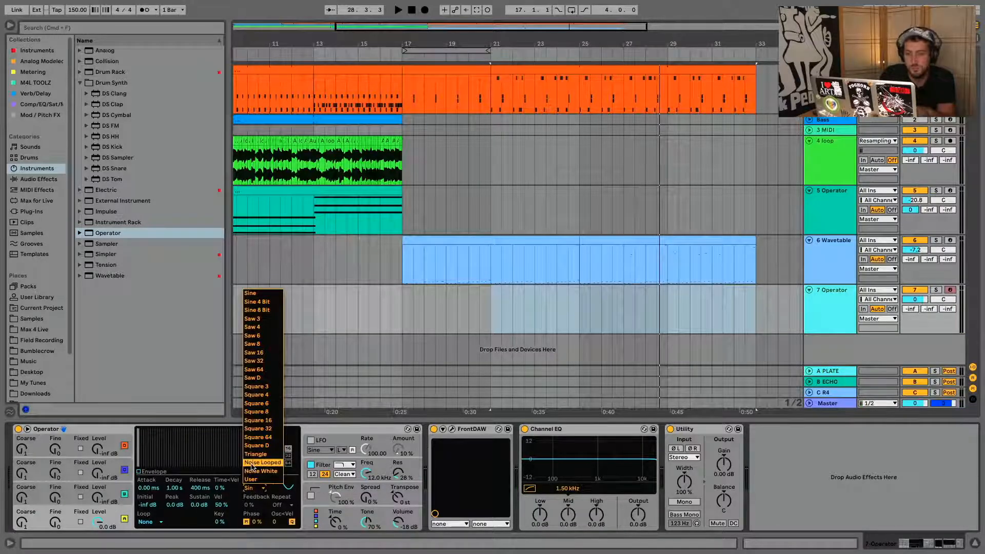
pyautogui.click(251, 470)
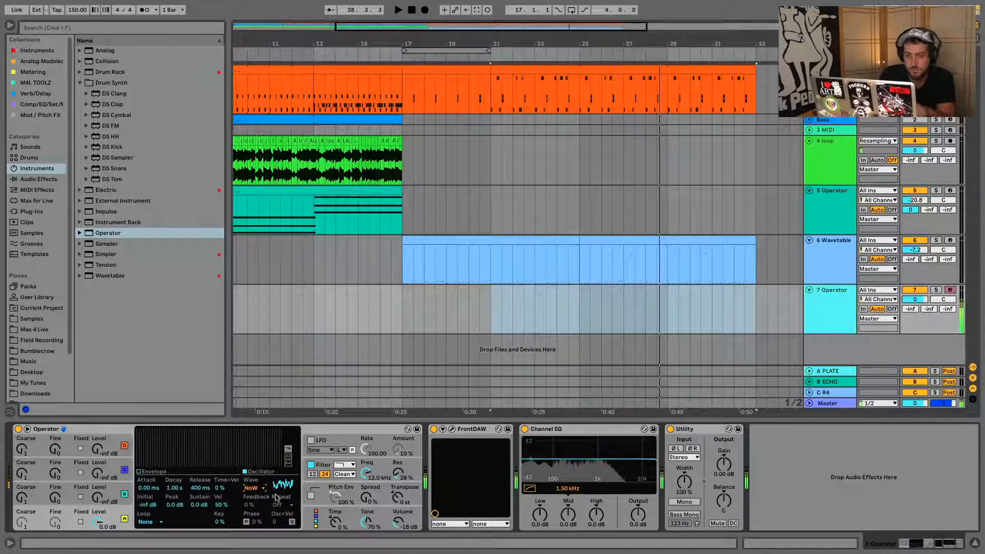
pyautogui.click(252, 488)
pyautogui.click(261, 485)
pyautogui.click(260, 489)
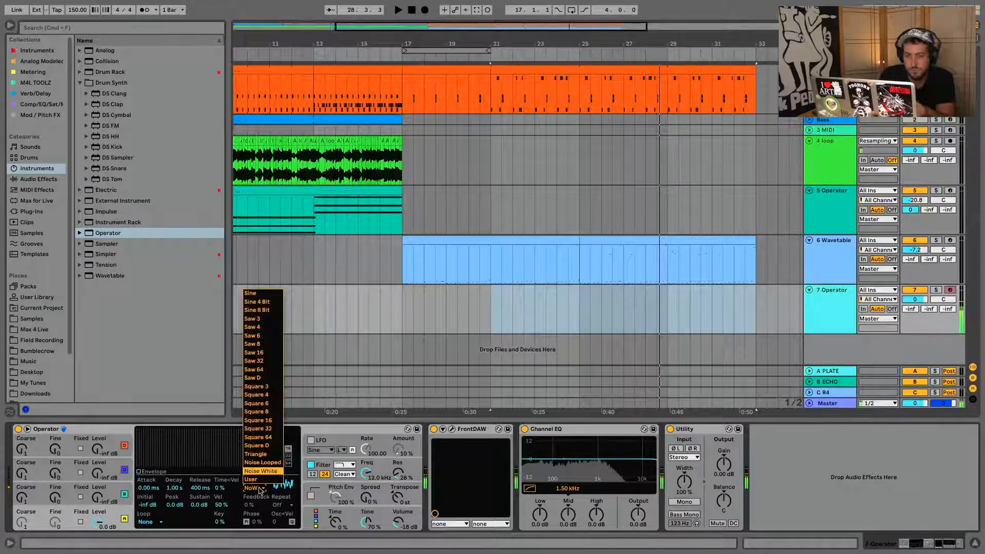
pyautogui.click(265, 472)
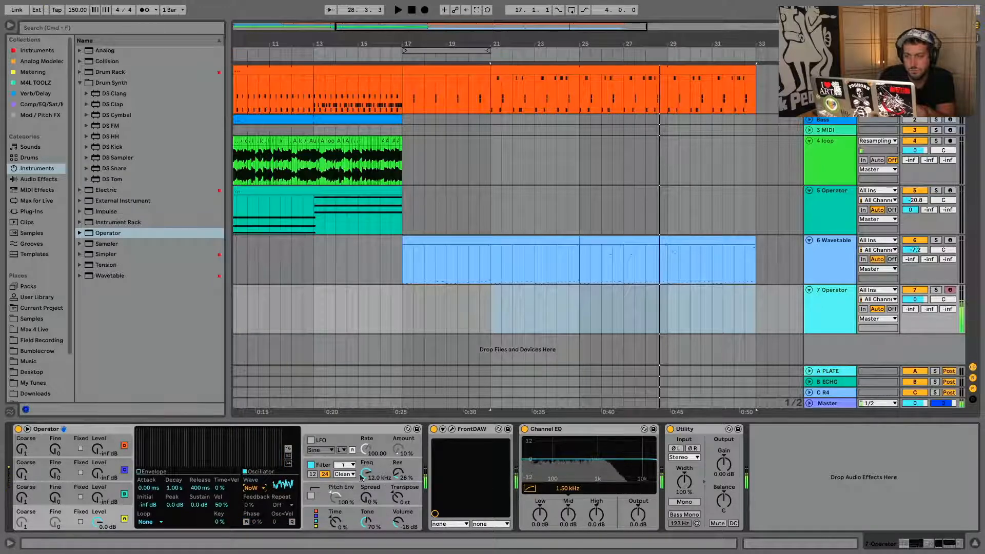
# Step: Set Operator's filter to 18.5 kHz with 51.1 ms envelope attack, and oscillator A's envelope to 1.85 ms attack and 351 ms decay
pyautogui.moveTo(361, 478); pyautogui.dragTo(361, 462)
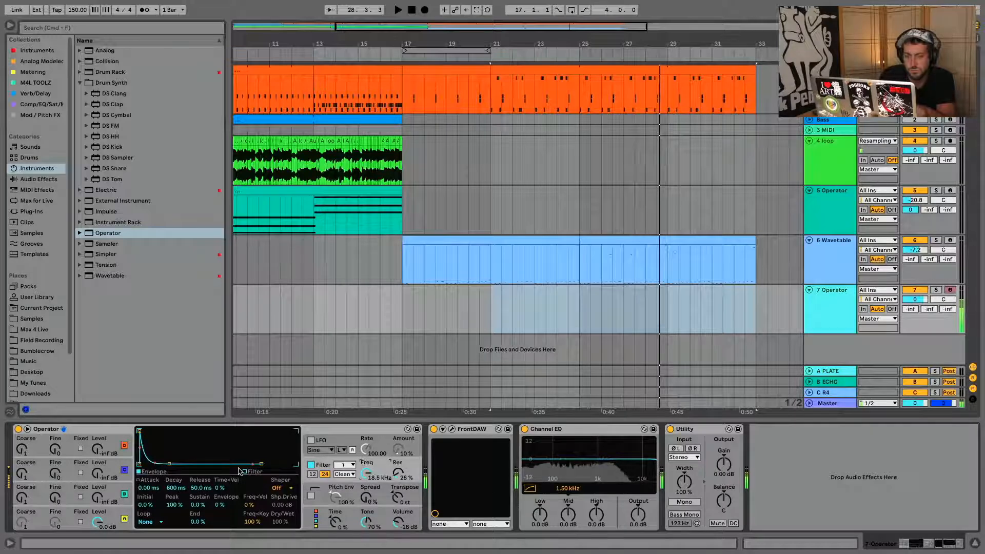
pyautogui.moveTo(139, 435); pyautogui.dragTo(166, 431)
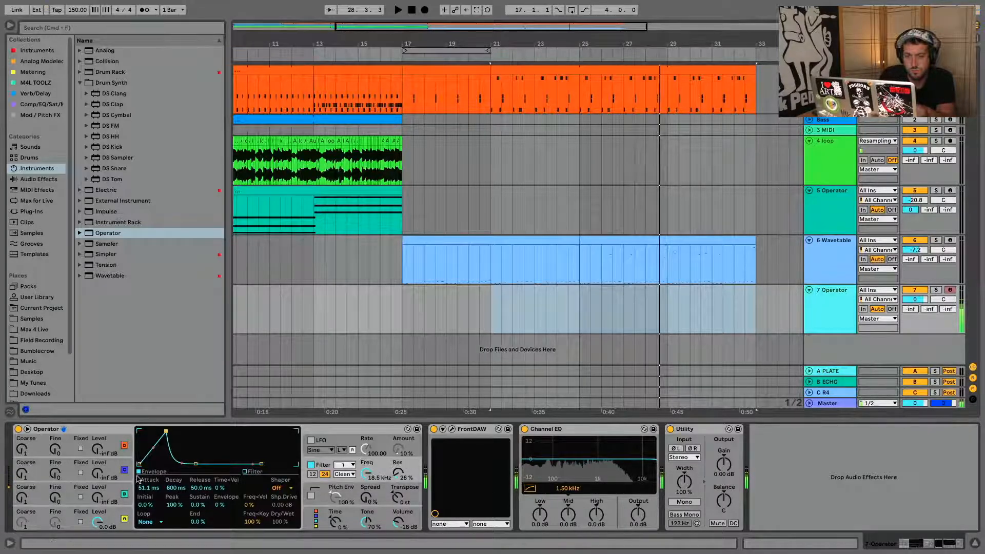
pyautogui.click(114, 517)
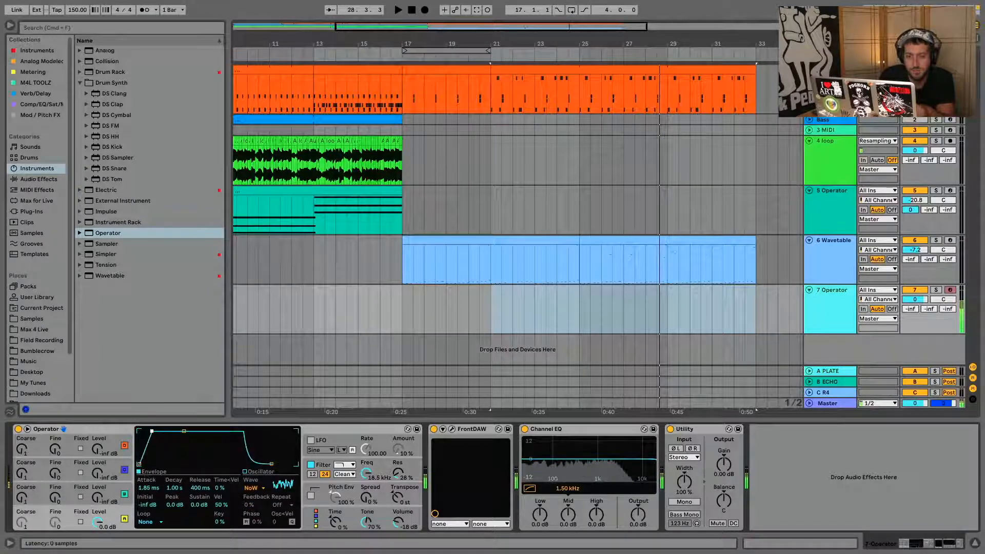
pyautogui.moveTo(152, 431); pyautogui.dragTo(179, 464)
pyautogui.moveTo(151, 431)
pyautogui.mouseDown()
pyautogui.moveTo(183, 432)
pyautogui.moveTo(152, 431)
pyautogui.mouseUp()
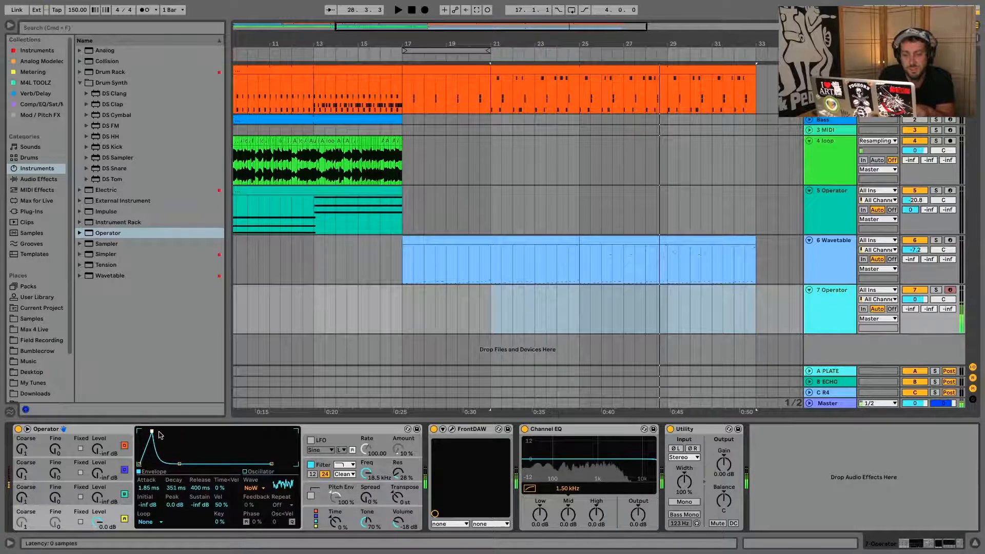
# Step: Set Operator's oscillator B to a level of -6.0 dB with coarse 17 and fine 180
pyautogui.click(95, 496)
pyautogui.moveTo(95, 496); pyautogui.dragTo(95, 483)
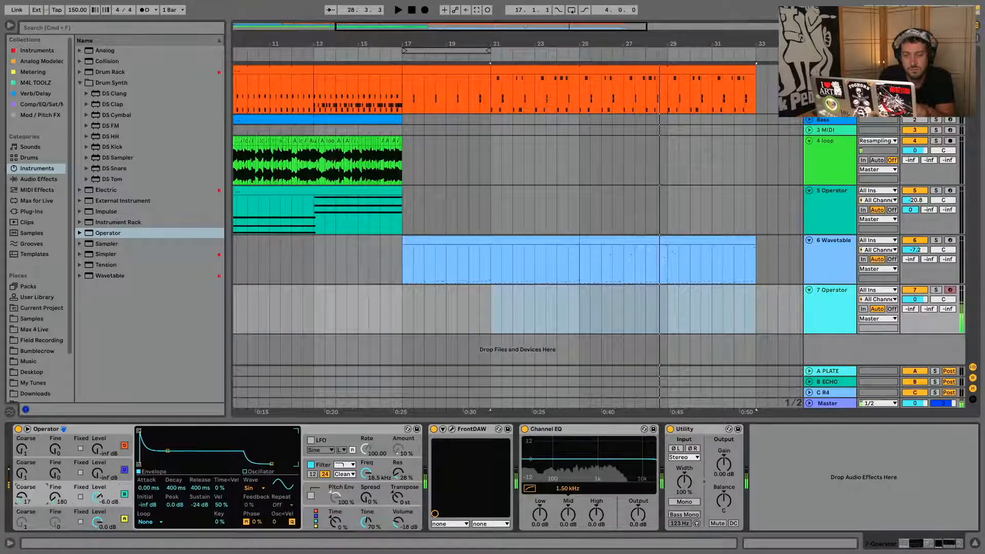
# Step: Switch Operator's oscillator B to a fixed frequency of 2.00 kHz at 0.0 dB, and raise oscillator C's level to 0.0 dB
pyautogui.click(81, 496)
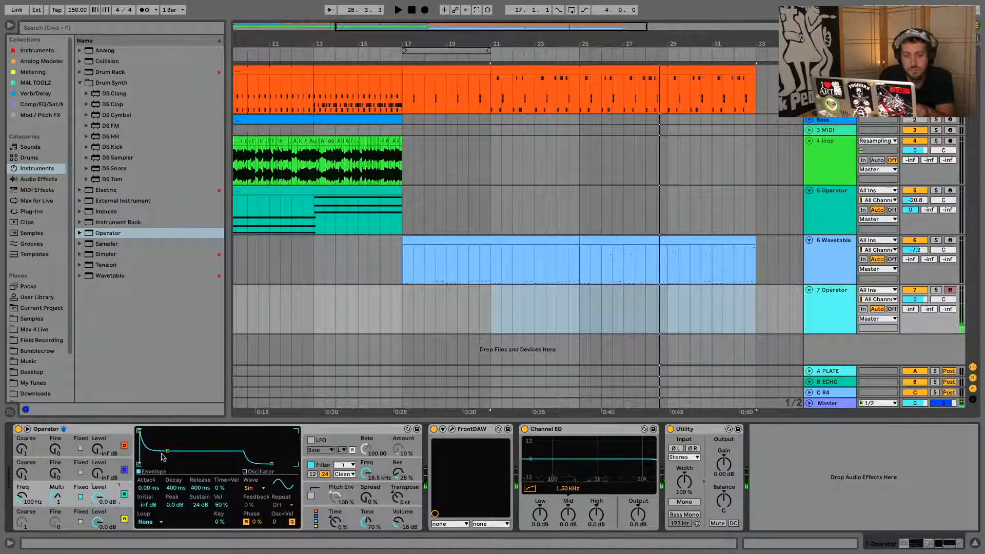
pyautogui.moveTo(162, 457); pyautogui.dragTo(161, 463)
pyautogui.moveTo(21, 498); pyautogui.dragTo(25, 476)
pyautogui.moveTo(100, 472); pyautogui.dragTo(100, 410)
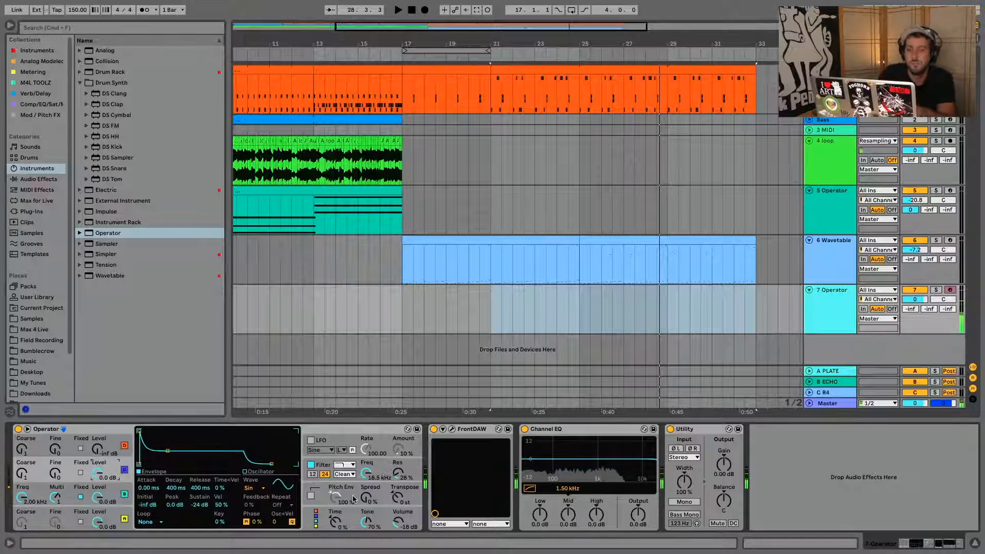
# Step: Lower Operator's filter frequency to 10.6 kHz
pyautogui.click(348, 466)
pyautogui.click(346, 486)
pyautogui.moveTo(366, 473); pyautogui.dragTo(366, 485)
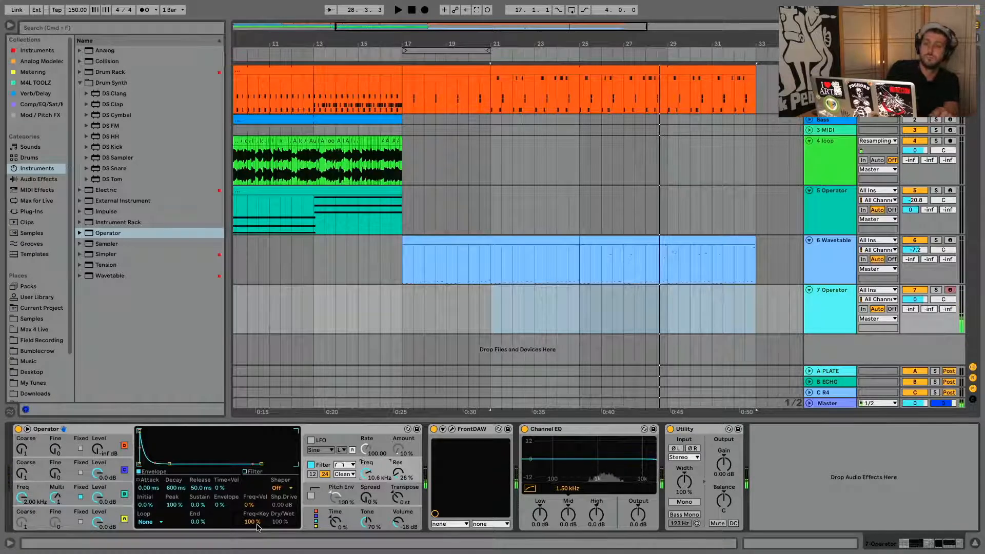
# Step: Switch off oscillator C, and give oscillator B a 5.49 s envelope decay and non-fixed tuning of coarse 0.5, fine 448
pyautogui.click(124, 470)
pyautogui.click(124, 493)
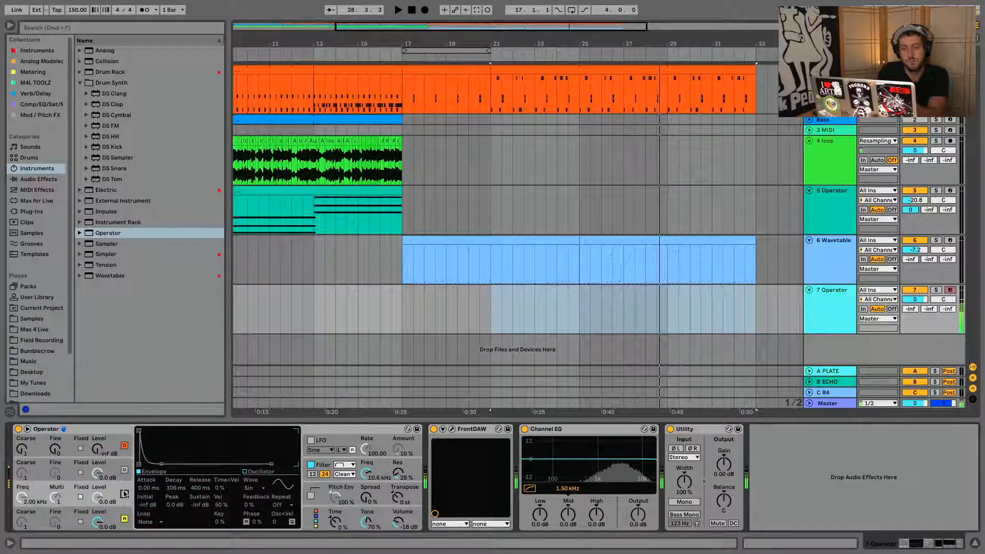
pyautogui.moveTo(98, 496); pyautogui.dragTo(180, 431)
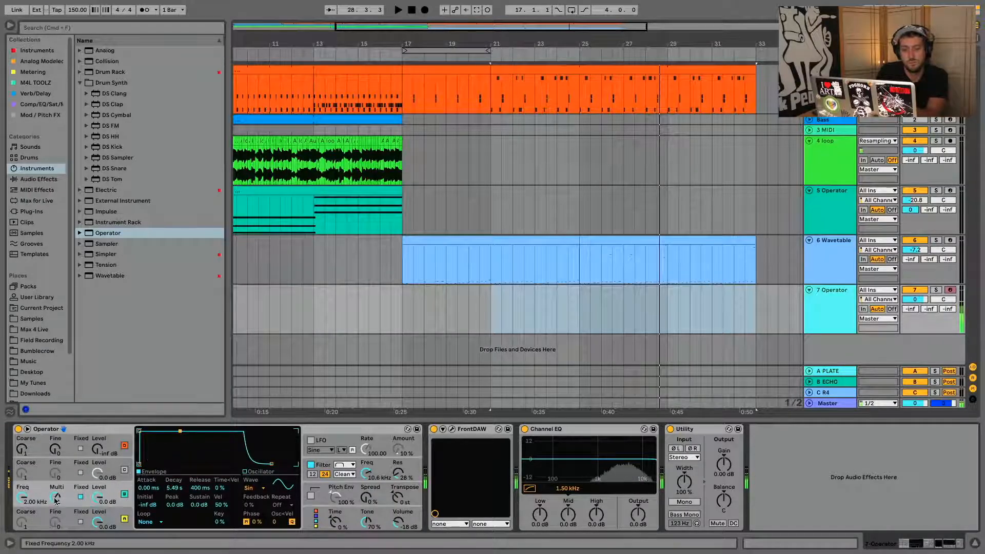
pyautogui.click(80, 496)
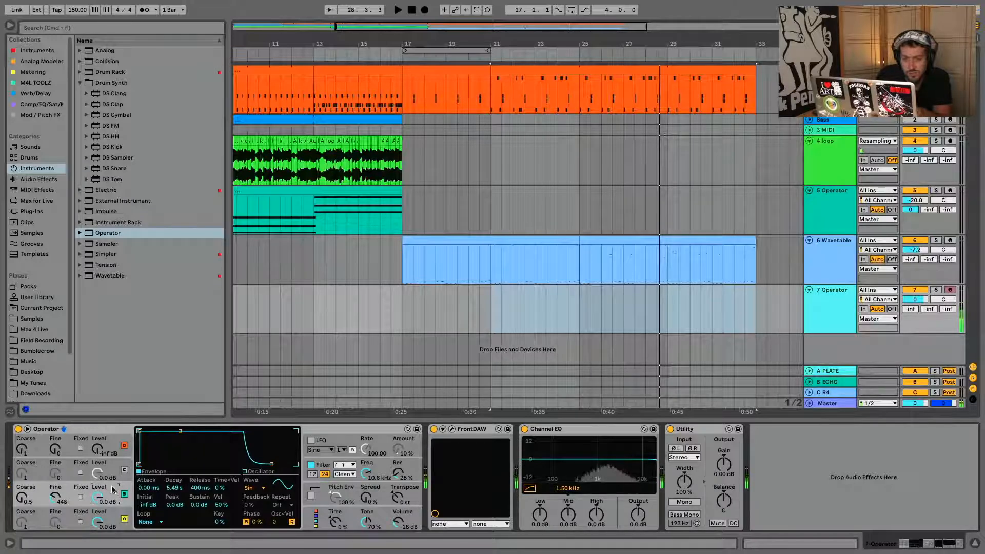
# Step: Set Operator's Time to -3 % and the envelope's Key amount to 12 % for oscillator A and 6 % for oscillator B
pyautogui.moveTo(344, 524); pyautogui.dragTo(336, 508)
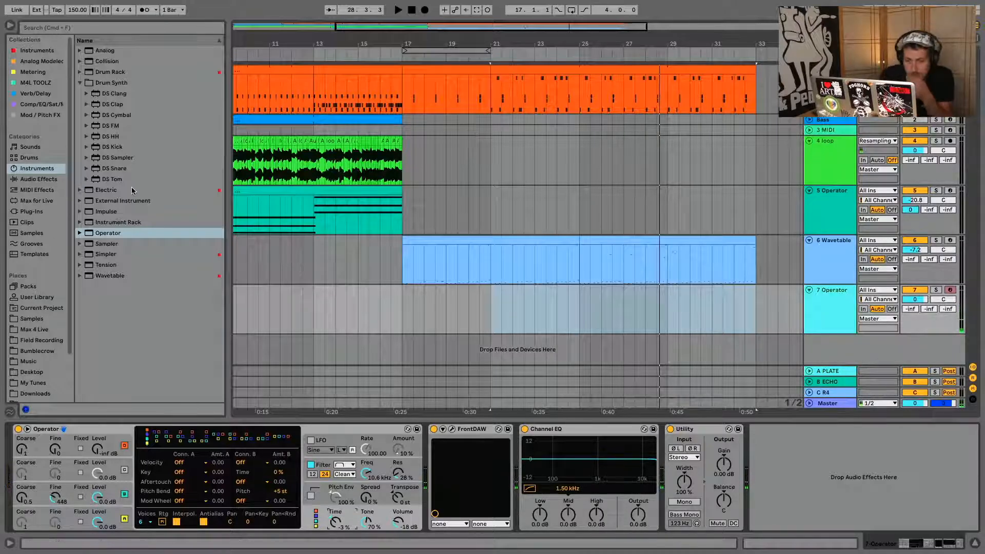
pyautogui.click(320, 498)
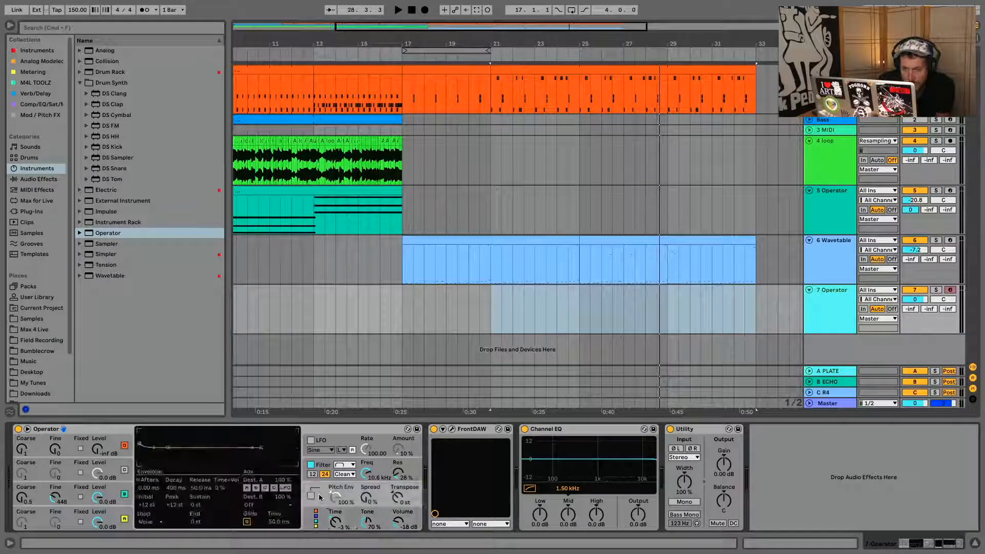
pyautogui.click(112, 509)
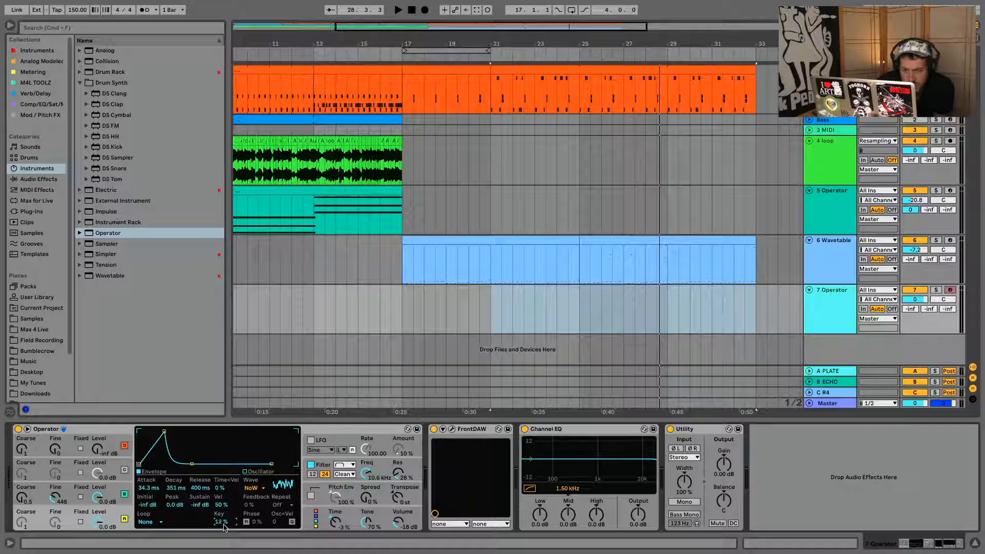
pyautogui.click(109, 489)
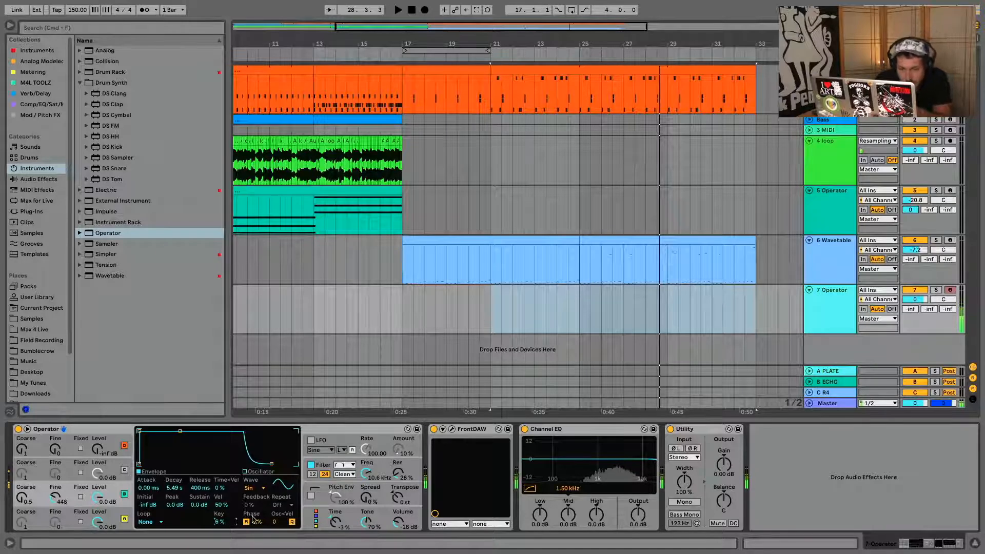
pyautogui.click(109, 515)
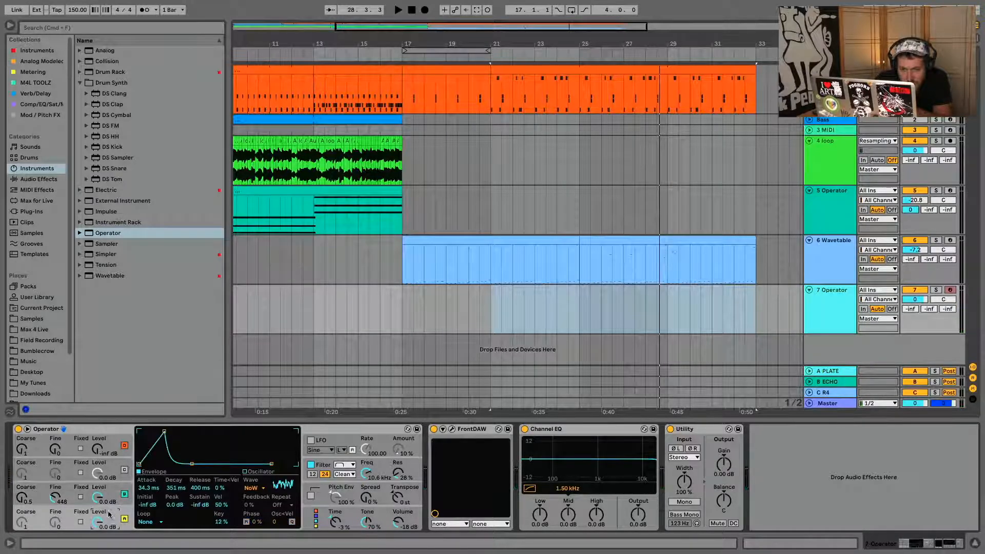
# Step: Set Operator's filter to 1.62 kHz with 75 % resonance, Time<Vel at 16 % and Freq<Vel at 19 %
pyautogui.click(328, 465)
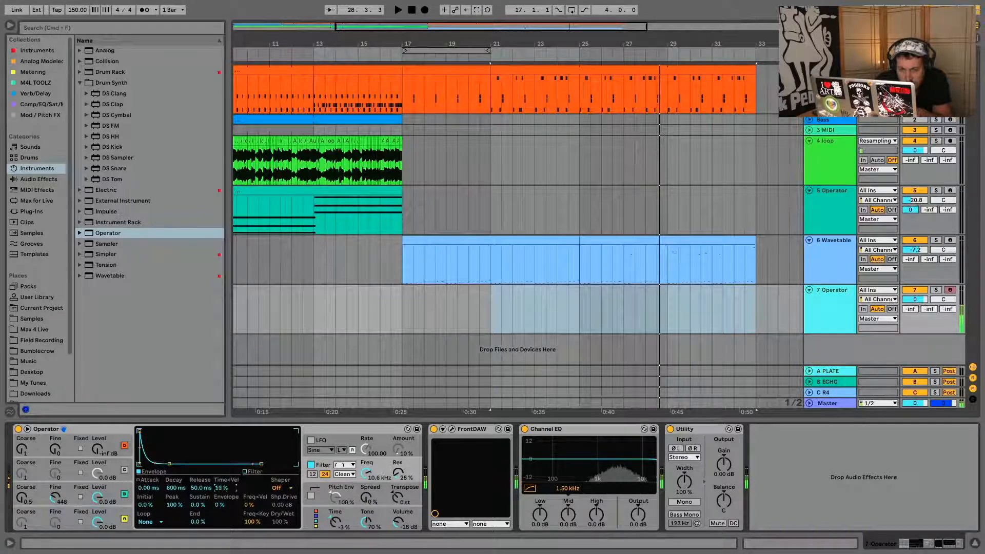
pyautogui.click(249, 506)
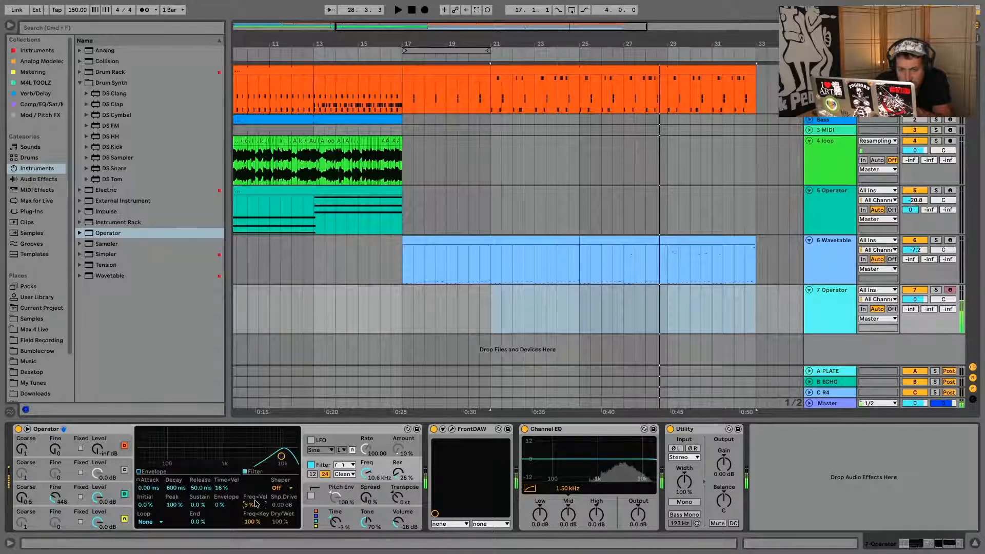
pyautogui.moveTo(281, 456); pyautogui.dragTo(236, 447)
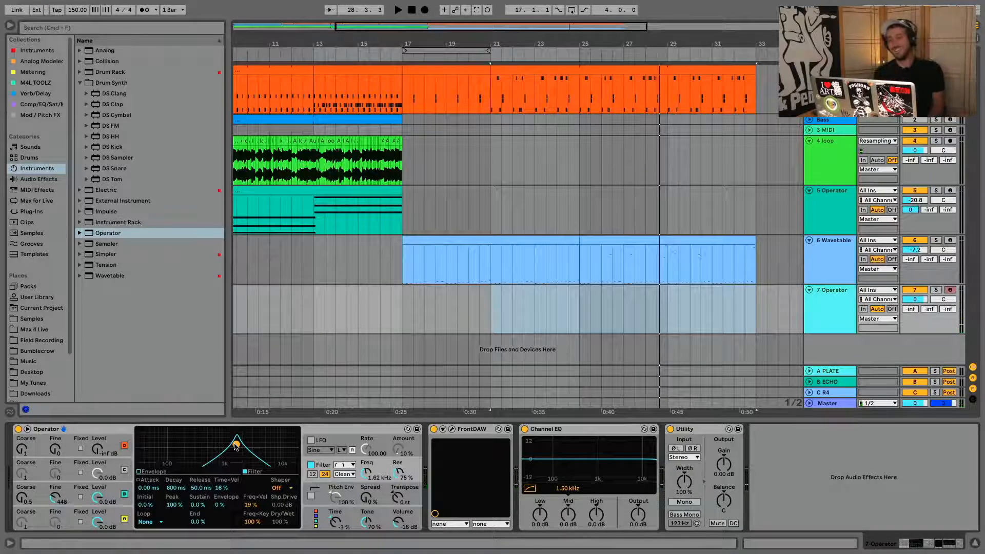
# Step: Add Hybrid Reverb to the end of the new Operator track's chain and set its Blend to 100/0
pyautogui.click(36, 190)
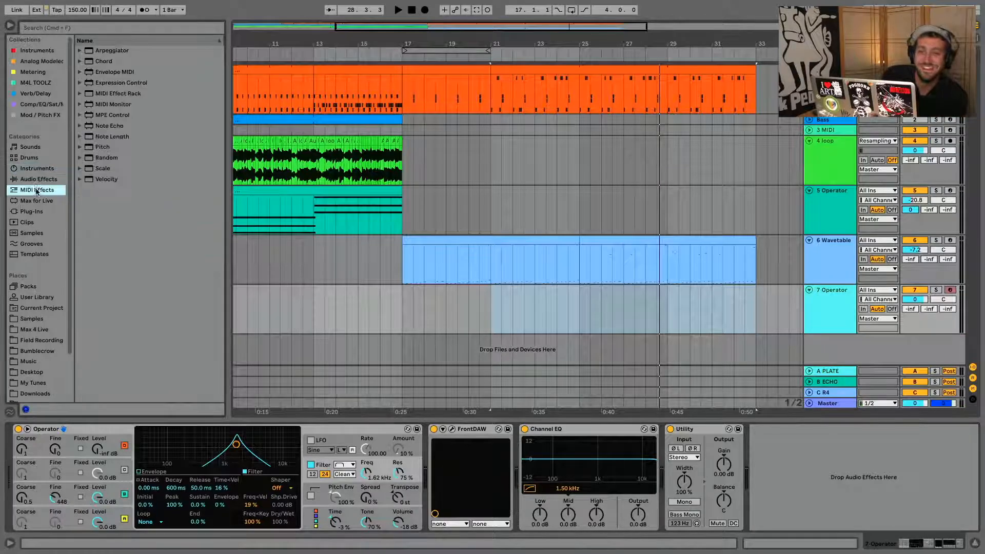
pyautogui.click(39, 180)
pyautogui.scroll(-3, 186, 361)
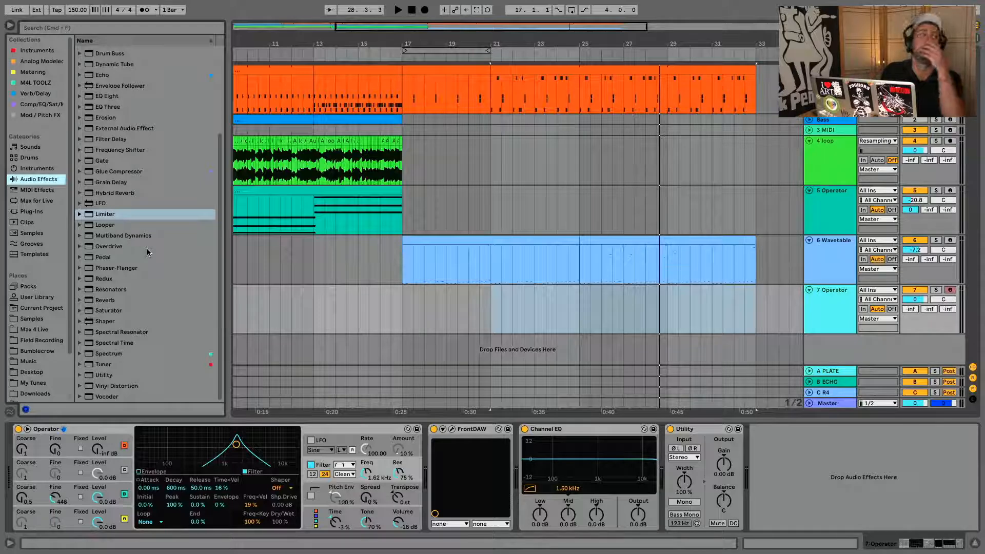
pyautogui.doubleClick(139, 192)
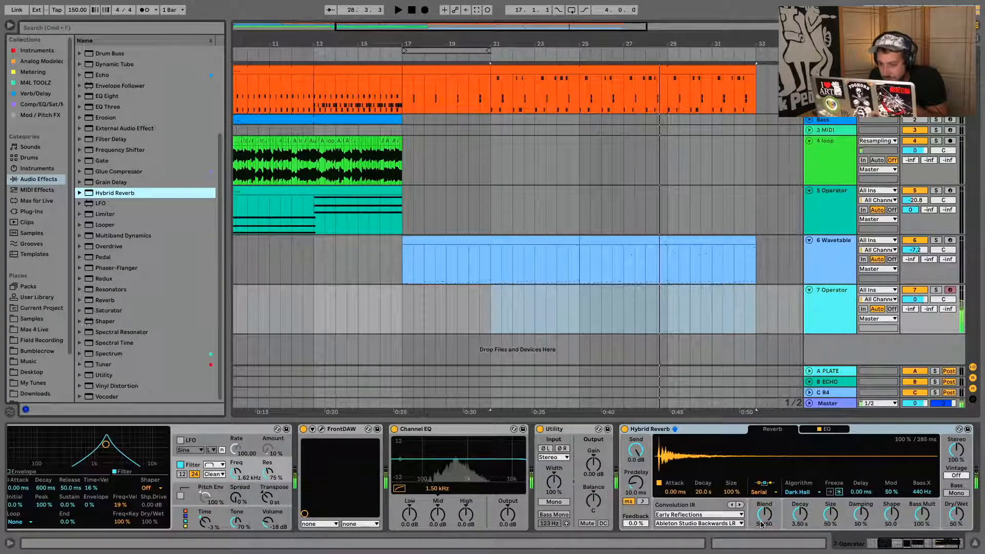
pyautogui.click(706, 523)
pyautogui.click(784, 524)
pyautogui.moveTo(765, 516); pyautogui.dragTo(765, 551)
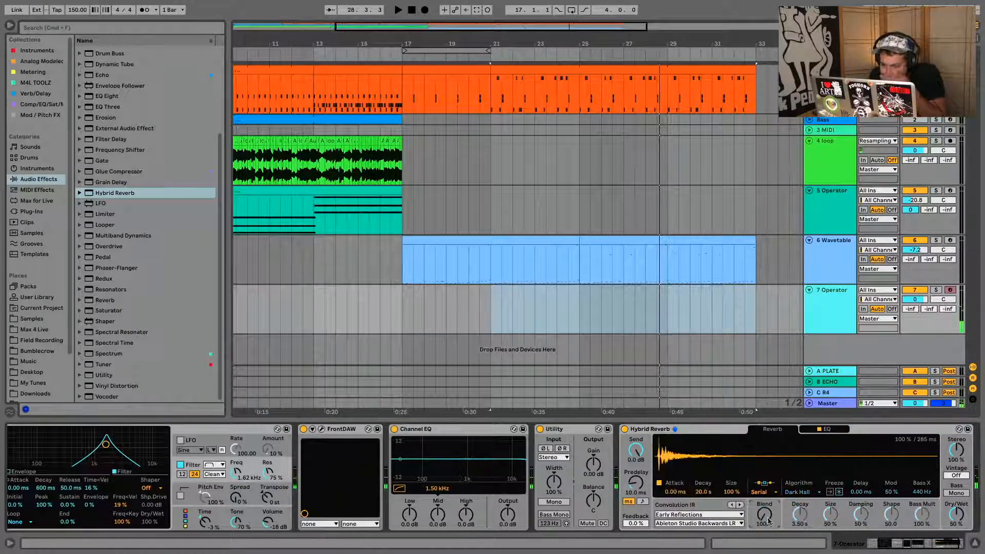
# Step: Audition Hybrid Reverb's Textures impulse responses, starting from Vocal A, and settle on Rolling Rocks
pyautogui.click(723, 514)
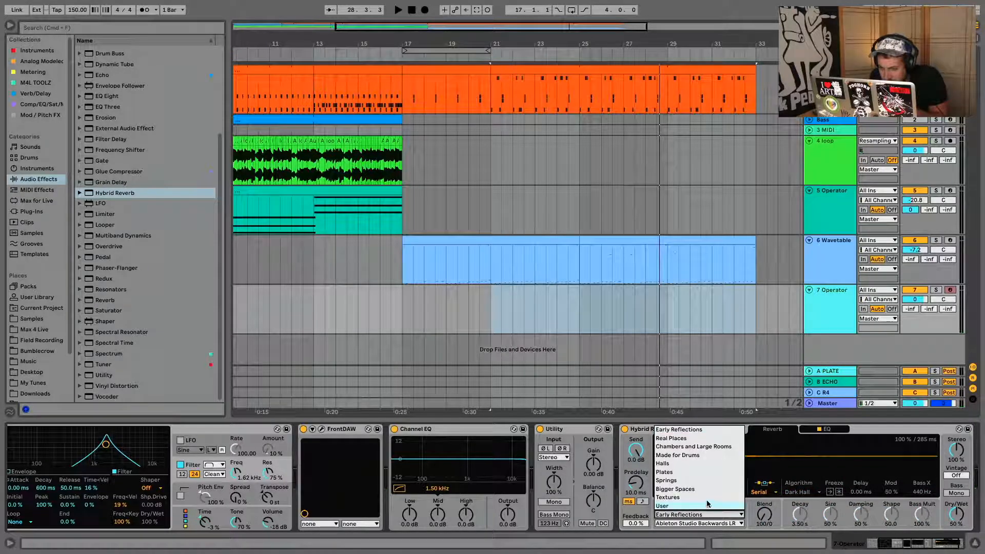
pyautogui.click(708, 505)
pyautogui.click(713, 514)
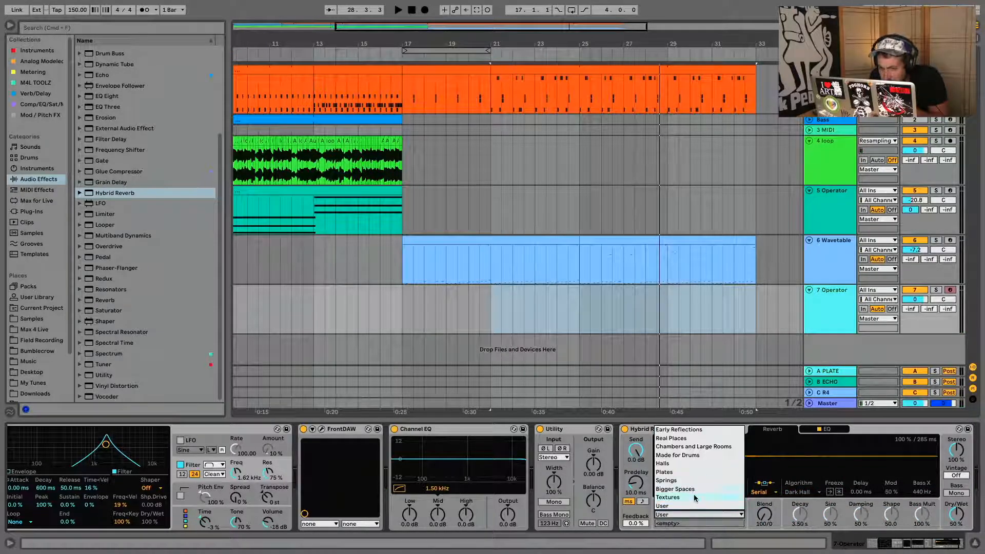
pyautogui.click(695, 498)
pyautogui.click(690, 523)
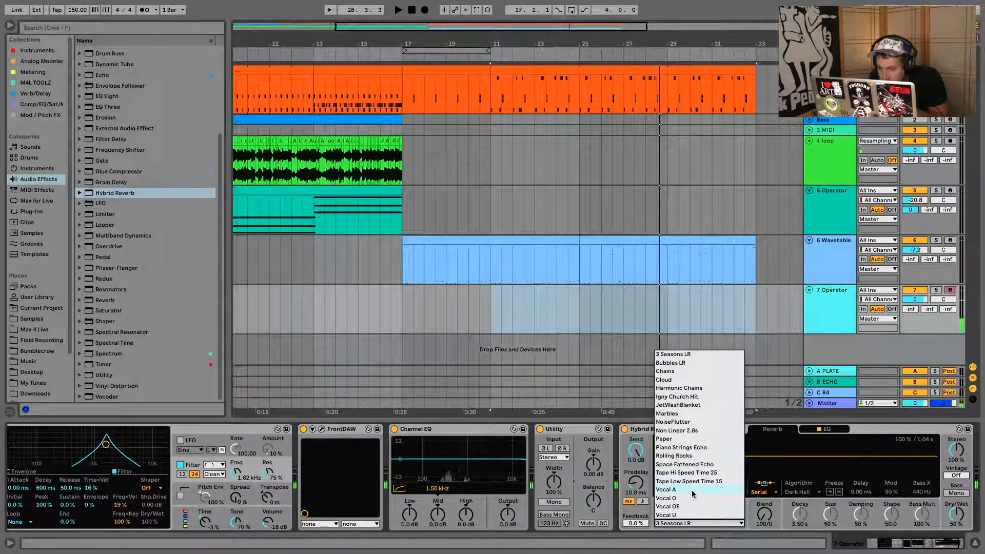
pyautogui.click(692, 490)
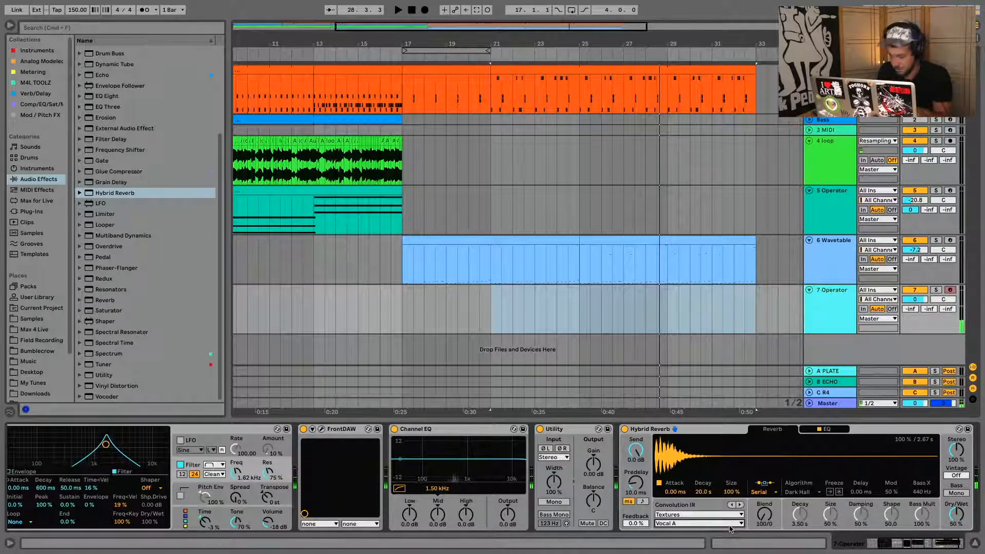
pyautogui.press('Up')
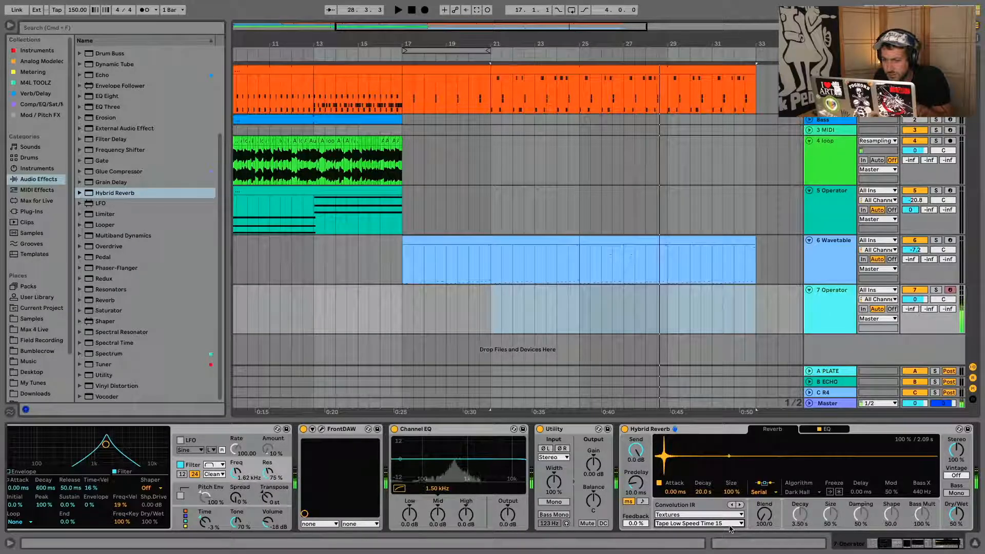
pyautogui.press('Up')
pyautogui.press('Up')
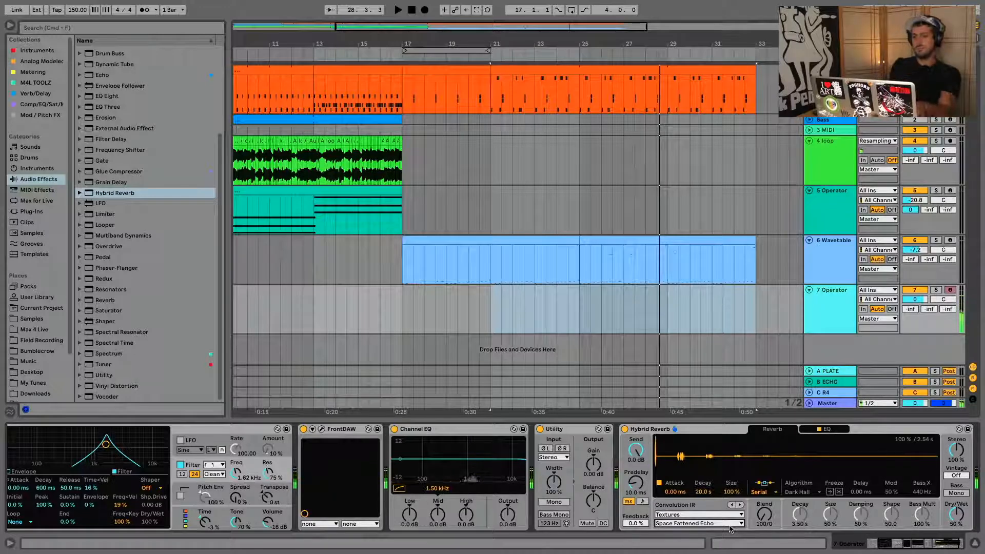
pyautogui.press('Up')
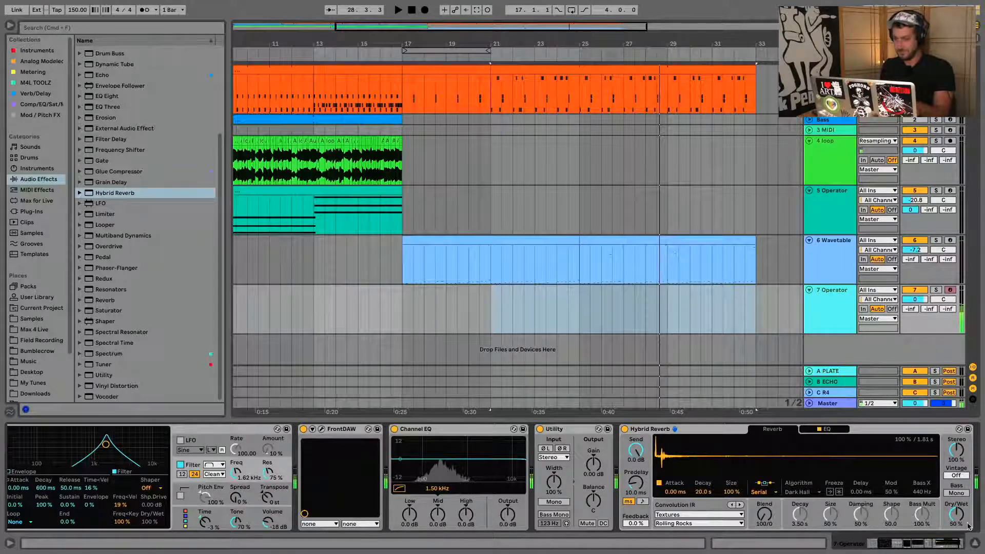
# Step: Set Hybrid Reverb's Dry/Wet to 22 %, keeping the Rolling Rocks impulse response
pyautogui.moveTo(969, 527); pyautogui.dragTo(968, 541)
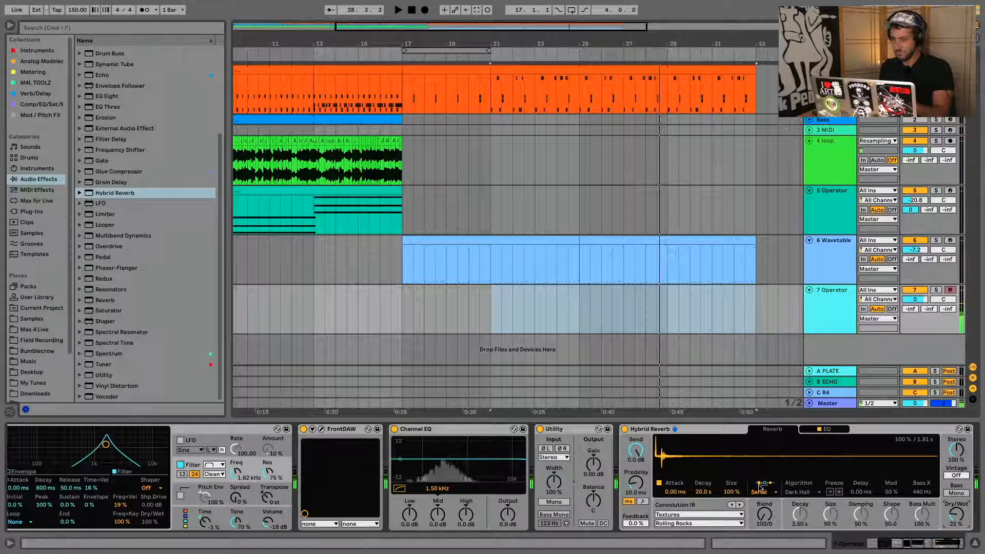
pyautogui.click(704, 515)
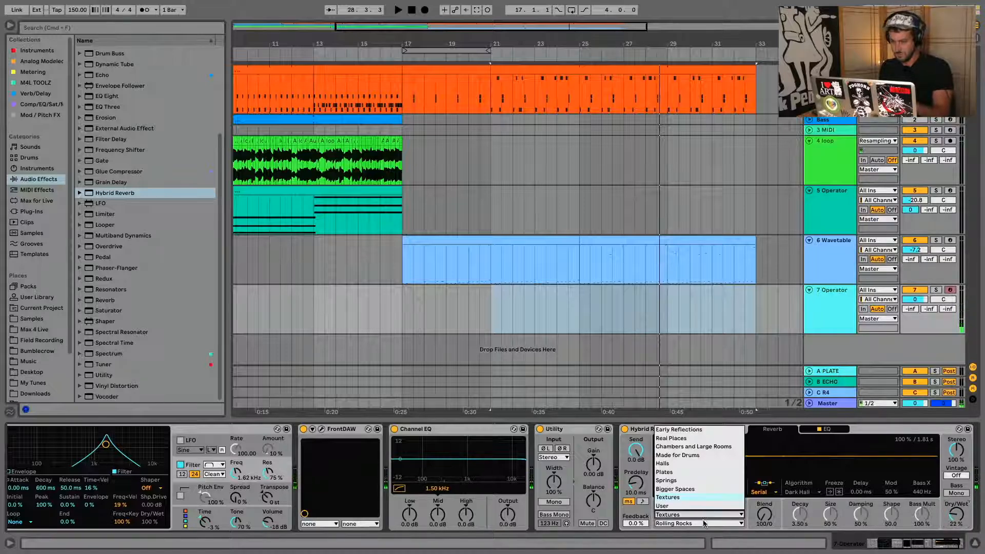
pyautogui.click(705, 525)
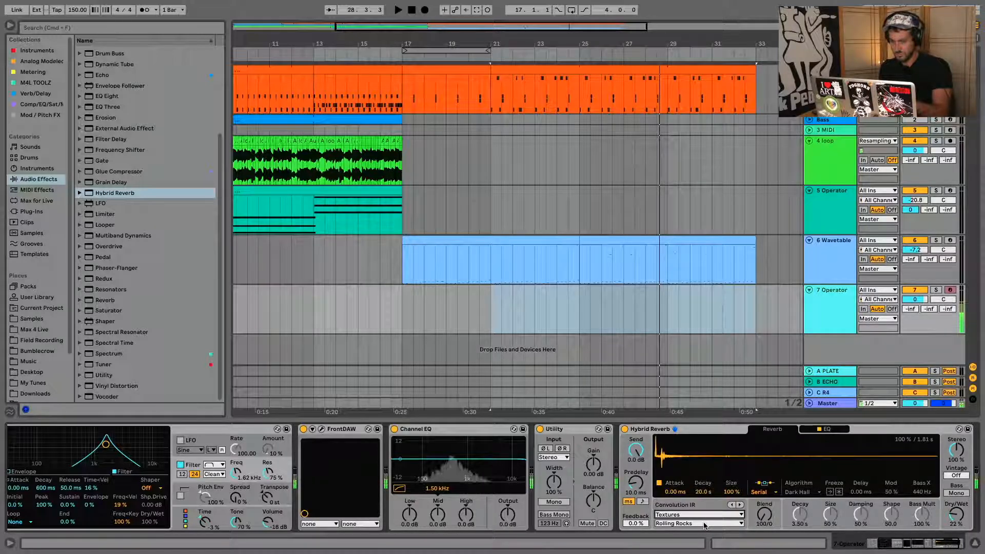
# Step: Select bars 25 to 33 on the empty MIDI track and loop that range
pyautogui.click(411, 133)
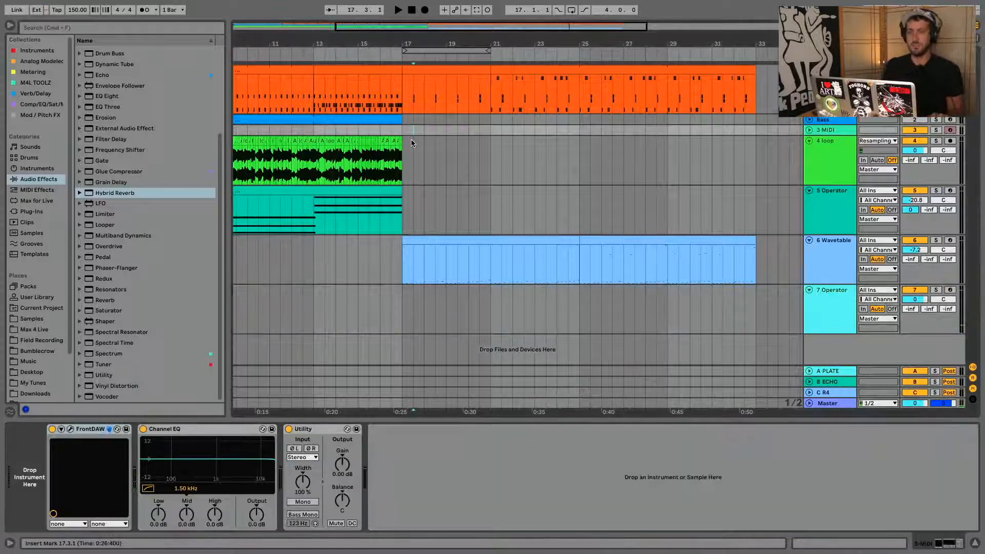
pyautogui.click(496, 132)
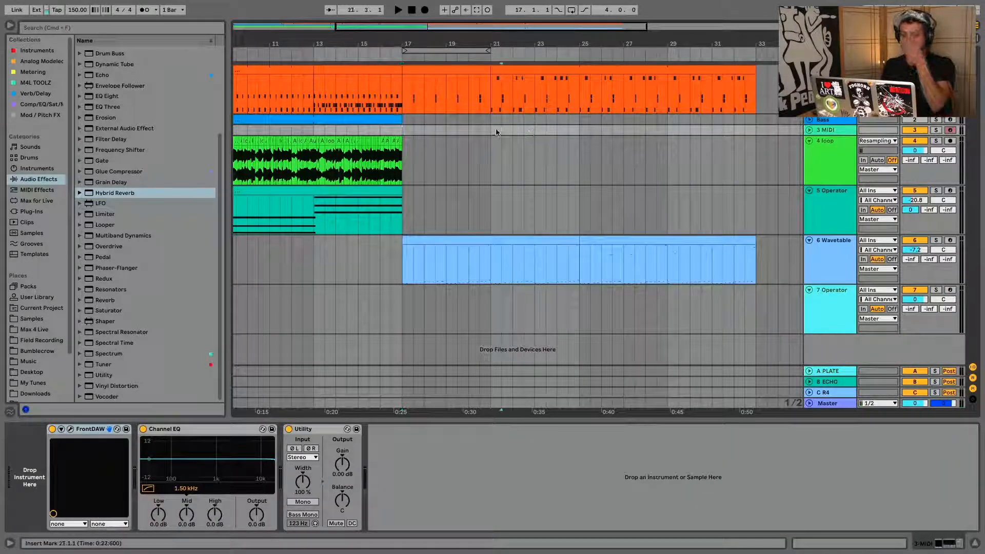
pyautogui.moveTo(584, 133); pyautogui.dragTo(786, 130)
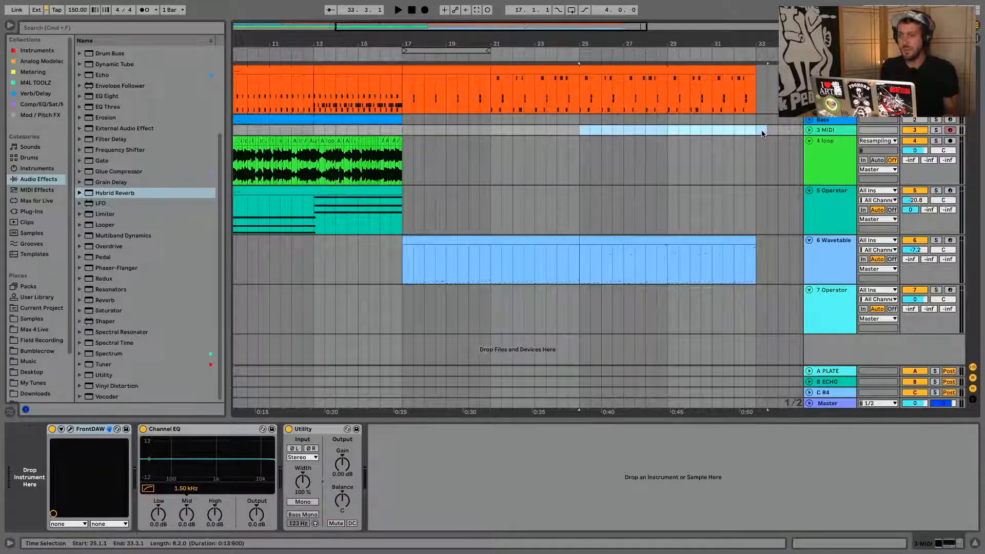
pyautogui.press('super+l')
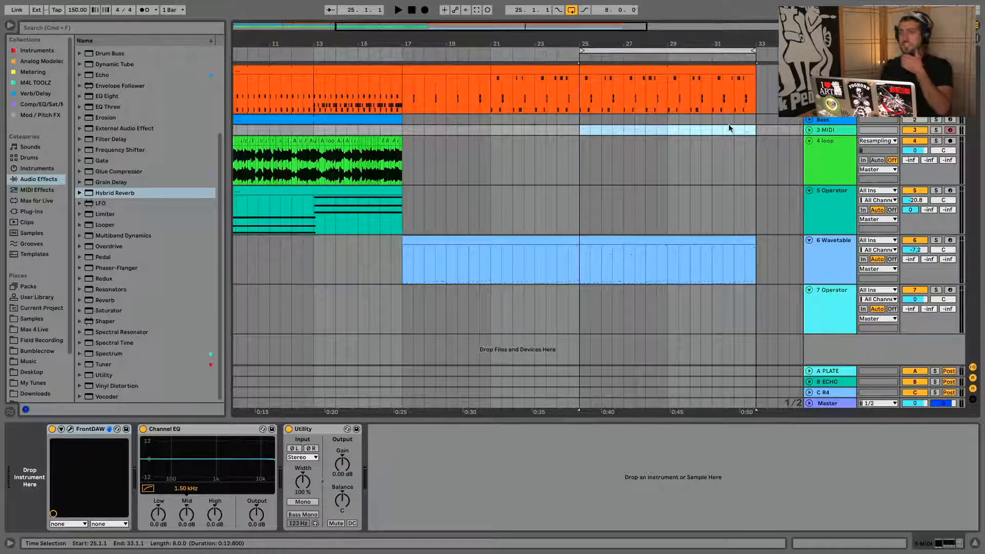
# Step: Play the looped section and capture the performed MIDI on the new Operator track as a clip spanning bars 29 to 33
pyautogui.click(825, 300)
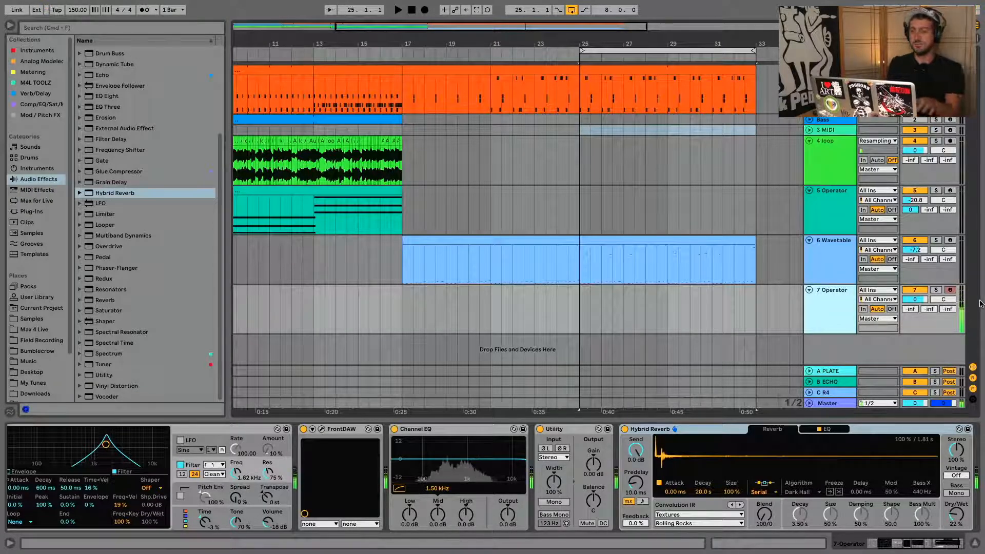
pyautogui.press('space')
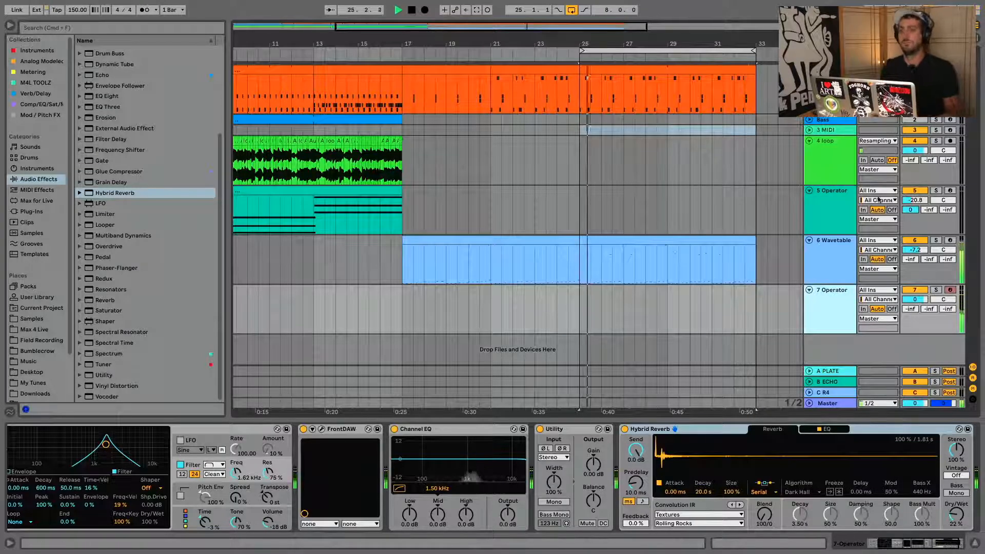
pyautogui.click(476, 10)
pyautogui.press('space')
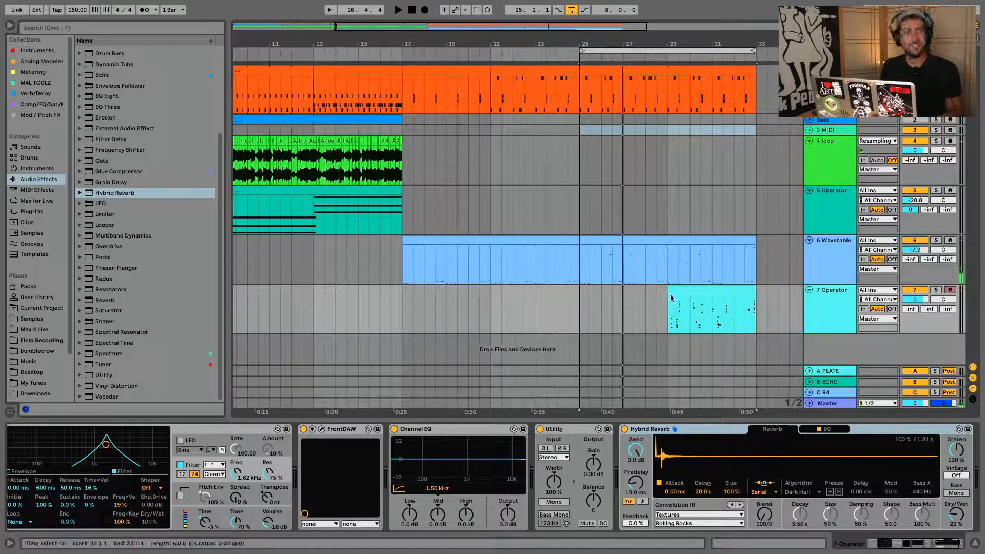
# Step: Extend the captured Operator clip's start back to bar 25 and open its notes for editing
pyautogui.moveTo(669, 297); pyautogui.dragTo(584, 284)
pyautogui.doubleClick(597, 289)
pyautogui.click(616, 339)
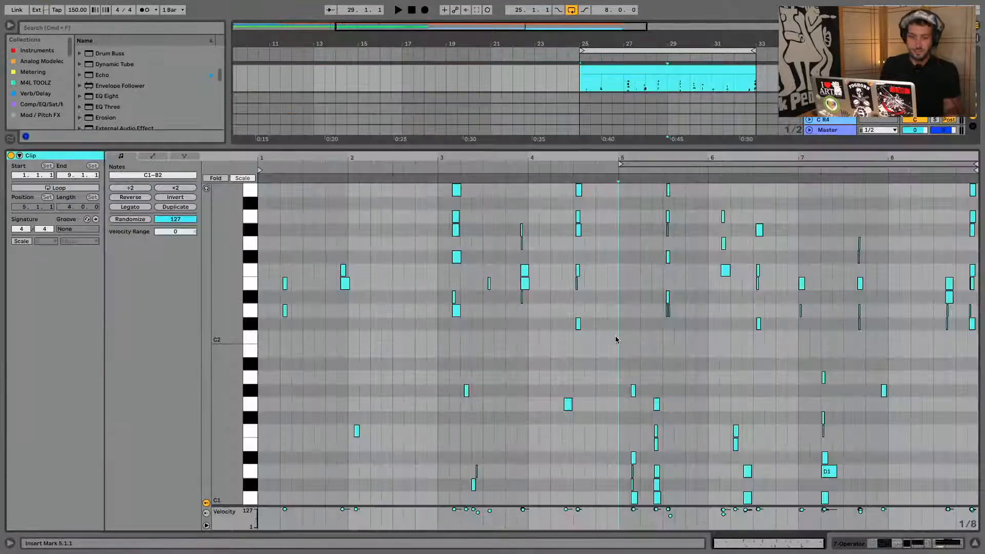
# Step: Quantize all notes in the Operator clip and play back its opening
pyautogui.press('super+a')
pyautogui.press('super+shift+u')
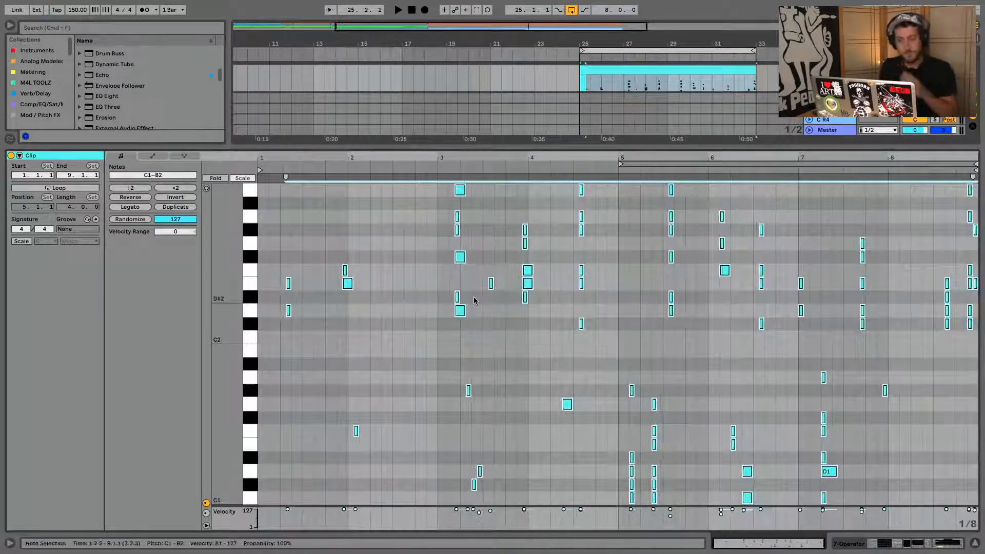
pyautogui.click(474, 297)
pyautogui.press('space')
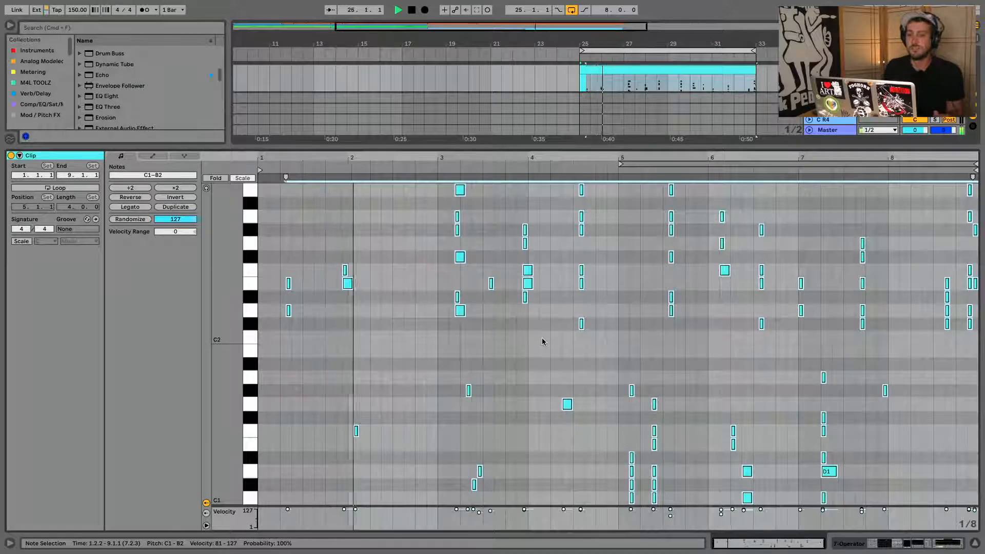
pyautogui.press('space')
pyautogui.press('space')
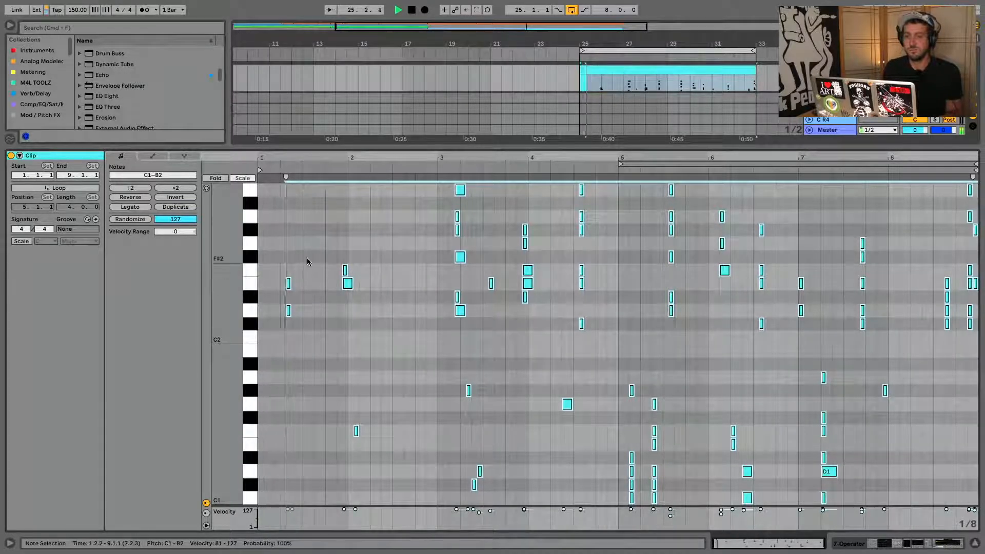
pyautogui.press('space')
# Step: Shift both note pairs in the clip's first bar one sixteenth earlier and replay
pyautogui.moveTo(306, 260); pyautogui.dragTo(275, 356)
pyautogui.press('Left')
pyautogui.moveTo(389, 247); pyautogui.dragTo(346, 352)
pyautogui.press('Left')
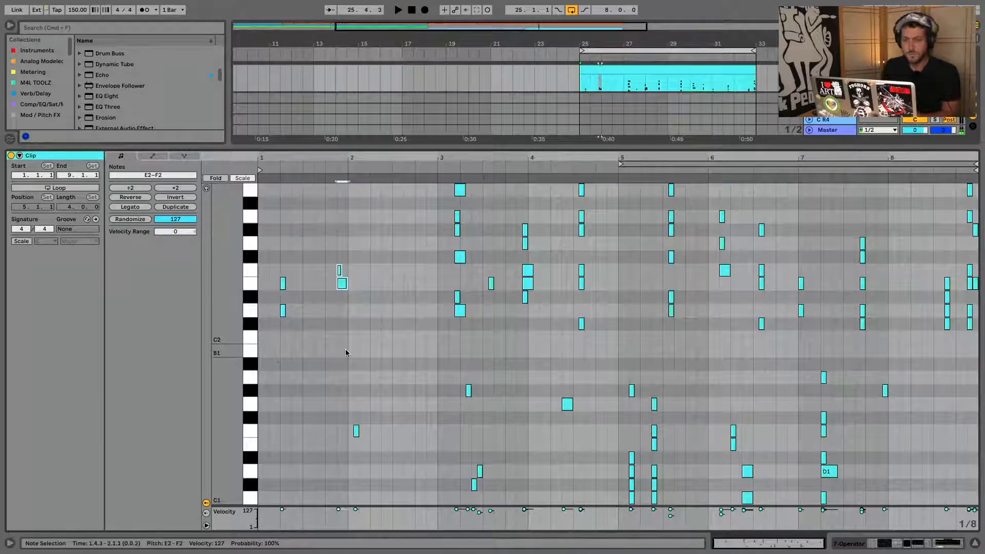
pyautogui.press('space')
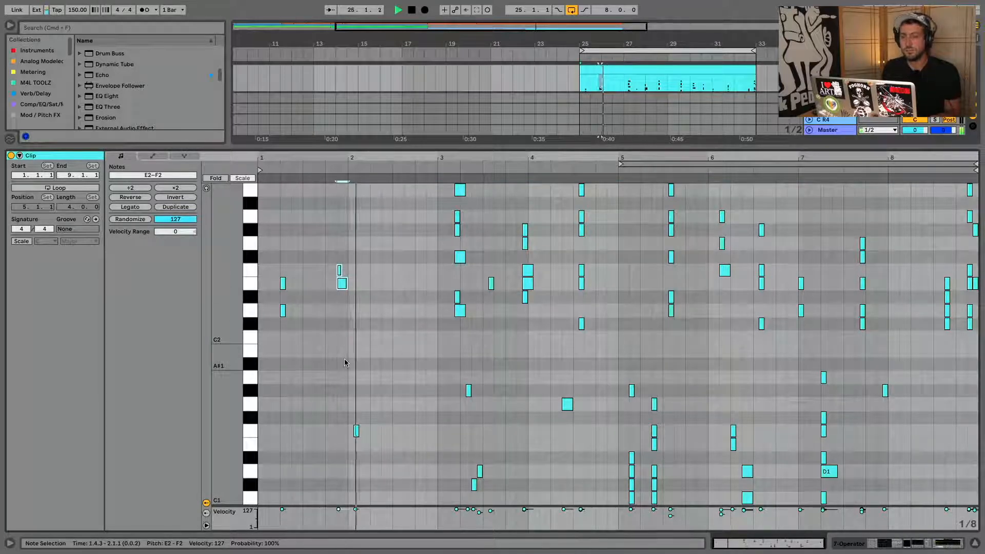
# Step: Shift bar 2's F1 note, the D2–B2 chord in bar 3 and the C#2–G2 chord in bar 7 one sixteenth later
pyautogui.click(357, 431)
pyautogui.press('Right')
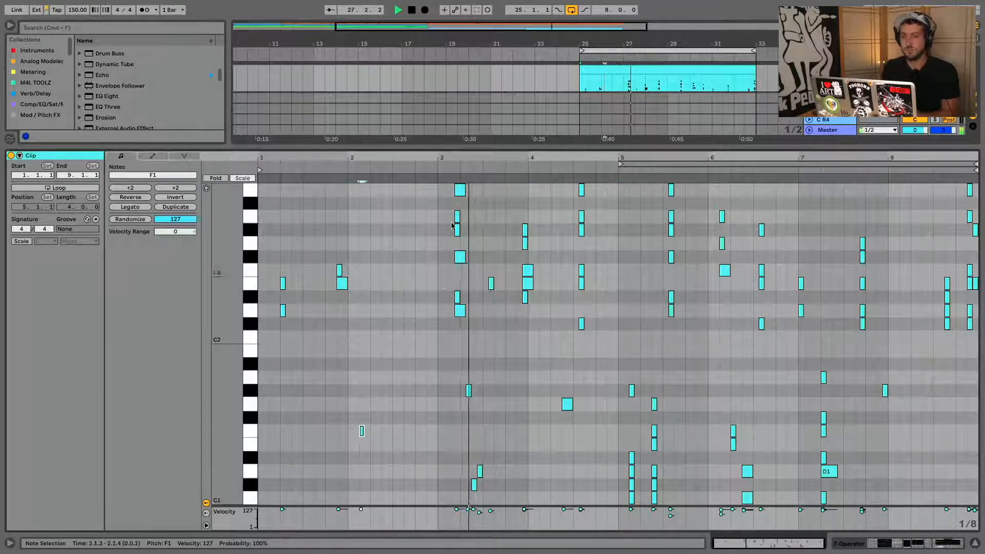
pyautogui.moveTo(442, 370); pyautogui.dragTo(474, 170)
pyautogui.press('Right')
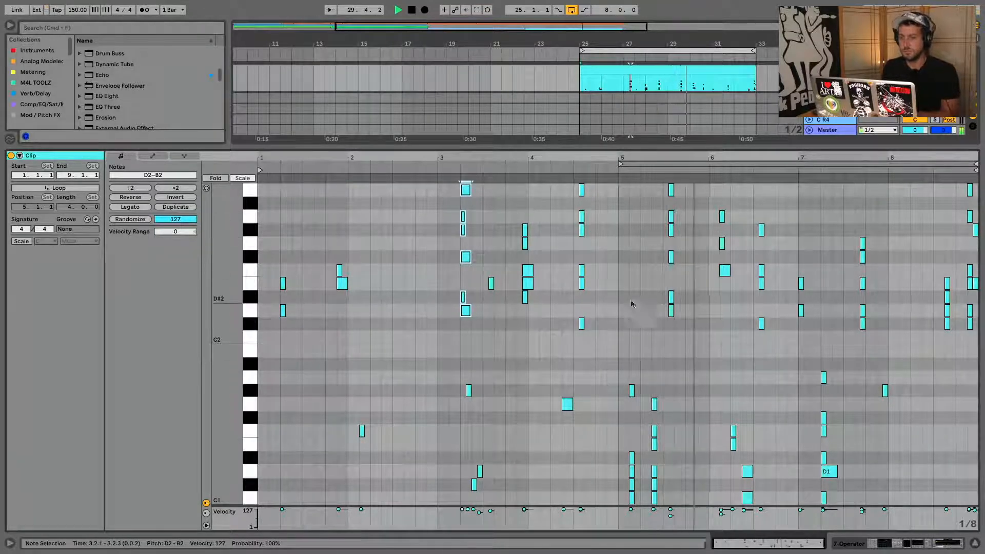
pyautogui.moveTo(630, 339); pyautogui.dragTo(633, 519)
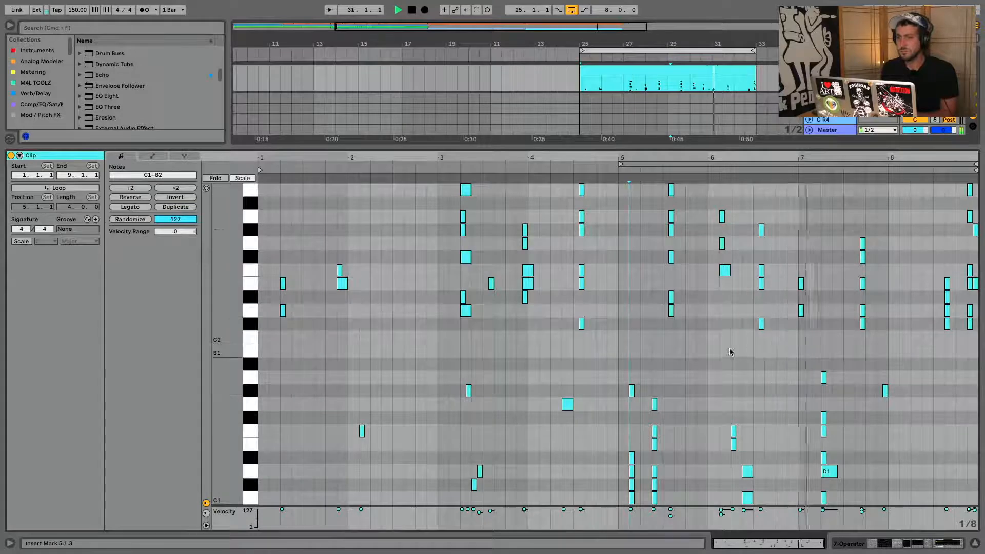
pyautogui.moveTo(882, 219); pyautogui.dragTo(842, 369)
pyautogui.press('Right')
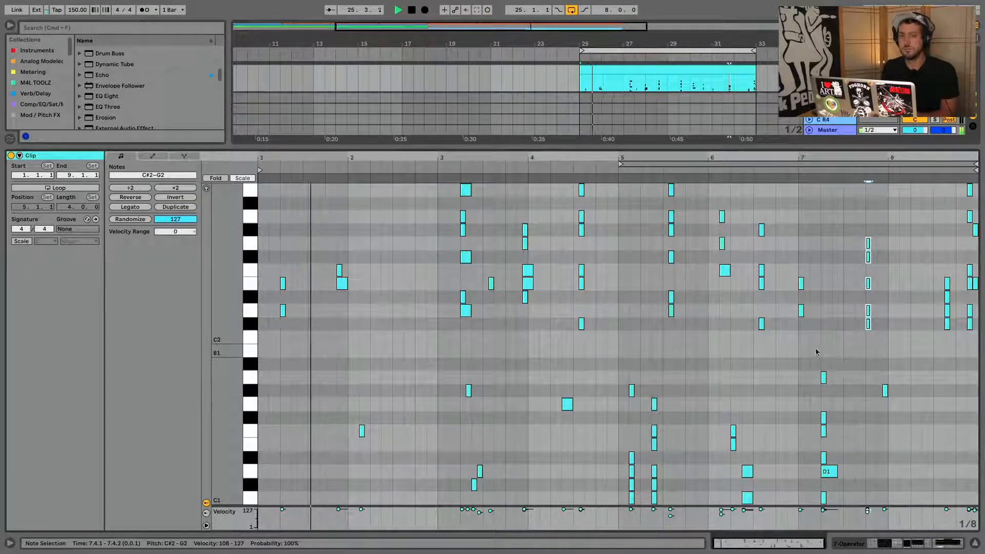
# Step: Shift bar 1's E2–F2 pair to 1.4.2 and the D#2–G#2 chord near bar 3's end to 3.4.3
pyautogui.moveTo(370, 226); pyautogui.dragTo(341, 330)
pyautogui.press('Left')
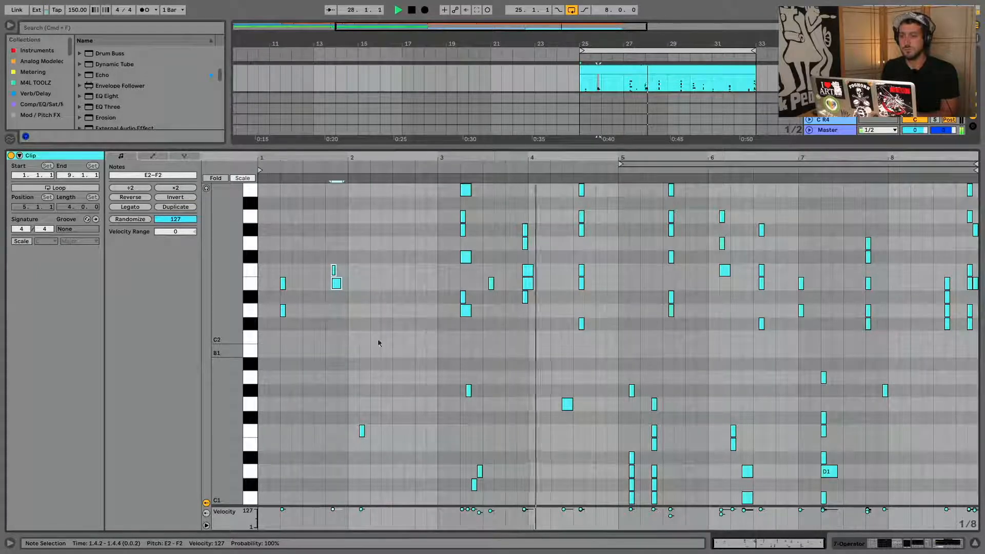
pyautogui.moveTo(535, 227); pyautogui.dragTo(506, 379)
pyautogui.press('Left')
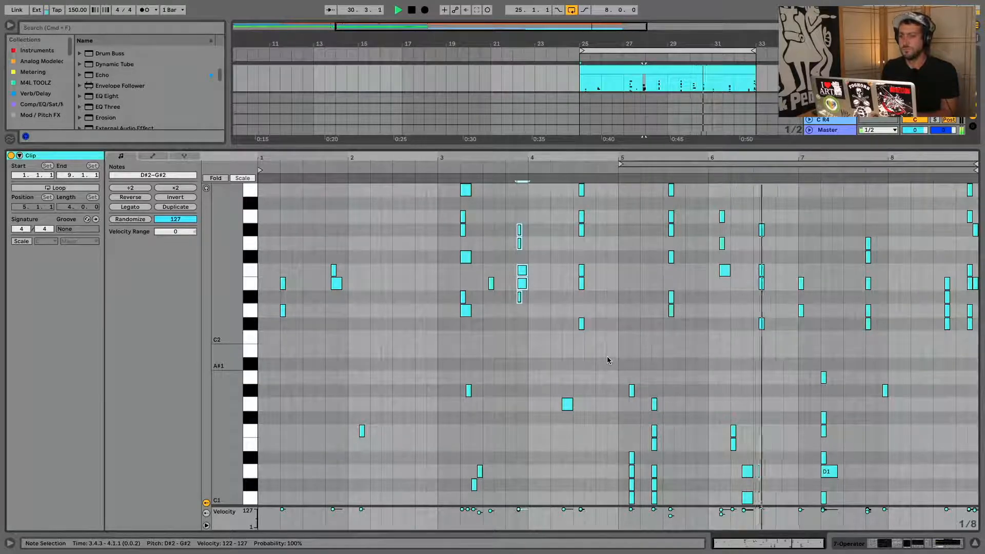
# Step: Move bar 6's C#2–G#2 chord later to 6.4.1 and bar 1's E2–F2 pair earlier to 1.4.1
pyautogui.moveTo(777, 197); pyautogui.dragTo(759, 321)
pyautogui.press('Right')
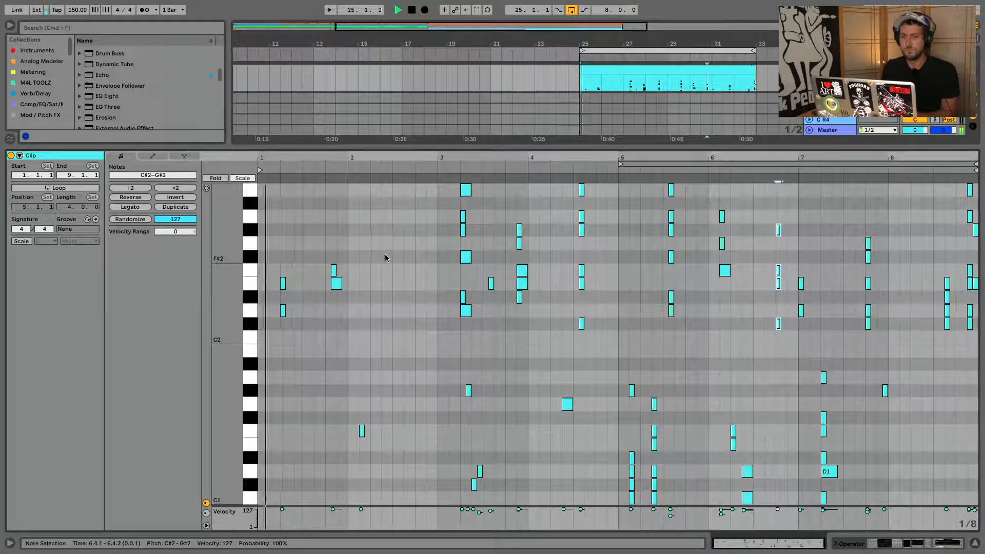
pyautogui.moveTo(382, 258); pyautogui.dragTo(311, 334)
pyautogui.press('Left')
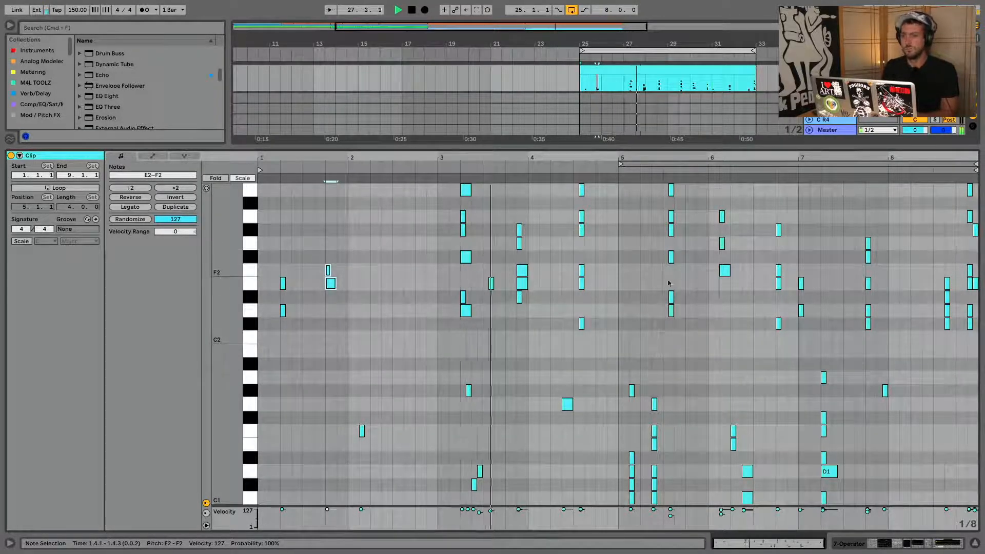
# Step: Copy all of bar 6's notes into bar 2 and delete the F1 note at 2.1.3
pyautogui.moveTo(710, 187); pyautogui.dragTo(793, 551)
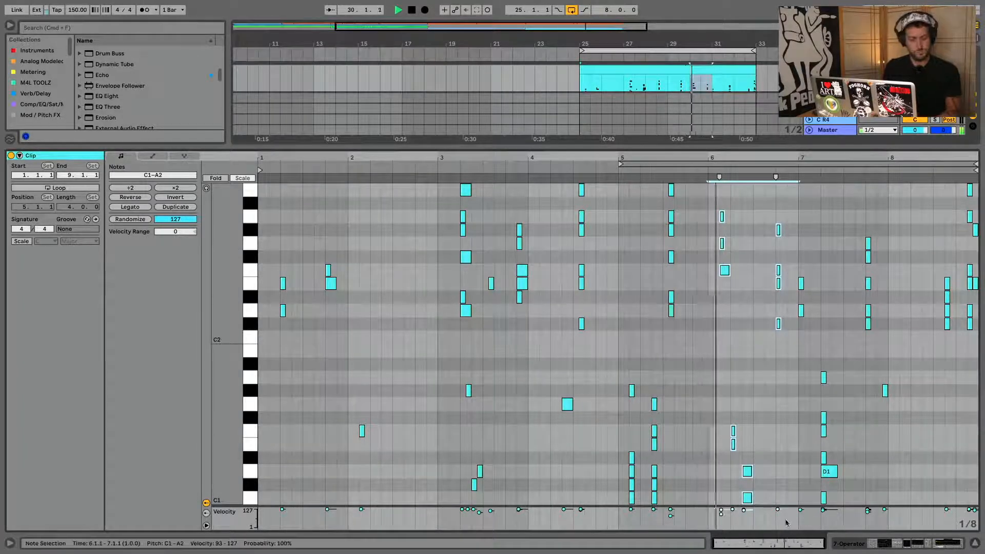
pyautogui.click(352, 250)
pyautogui.press('super+v')
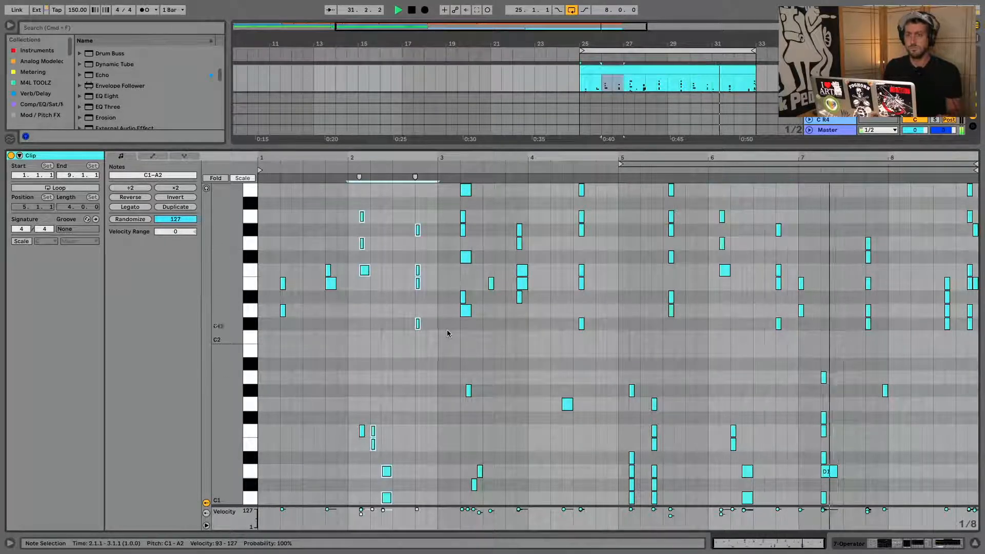
pyautogui.click(362, 418)
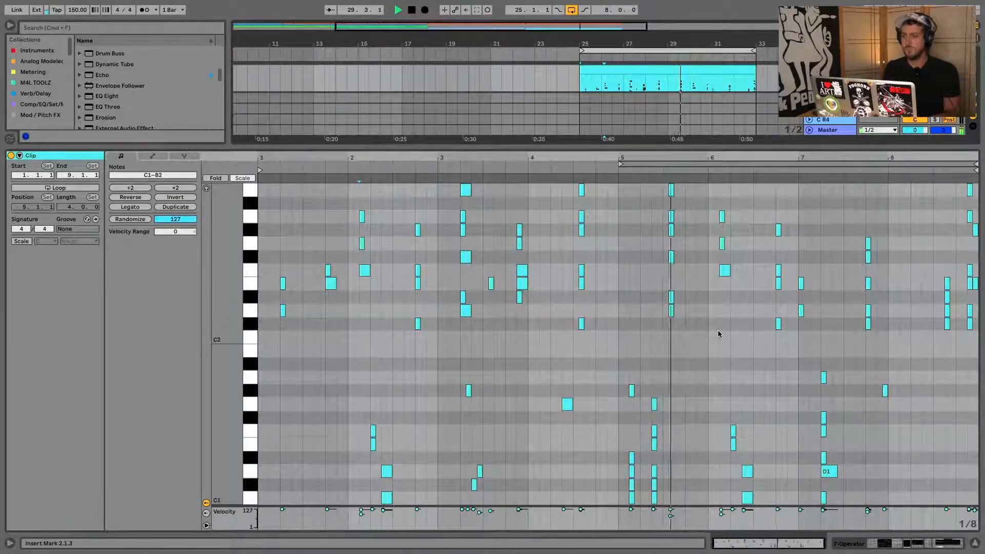
# Step: Move bar 5's D2–B2 chord later to 5.4.1
pyautogui.moveTo(694, 352); pyautogui.dragTo(673, 135)
pyautogui.press('Right')
pyautogui.press('Right')
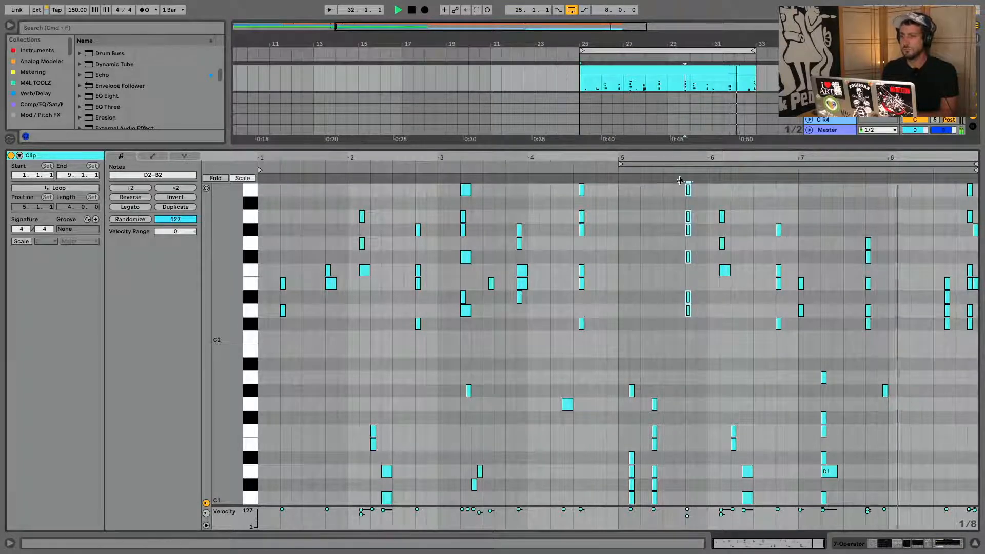
# Step: Return to the full arrangement, unsolo the new Operator track and mute the Wavetable track
pyautogui.click(976, 543)
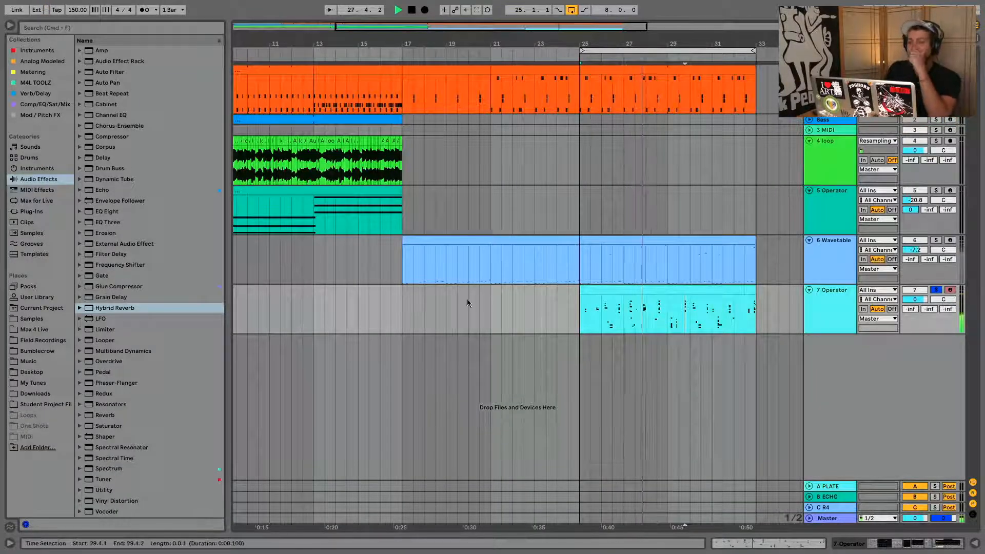
pyautogui.click(936, 291)
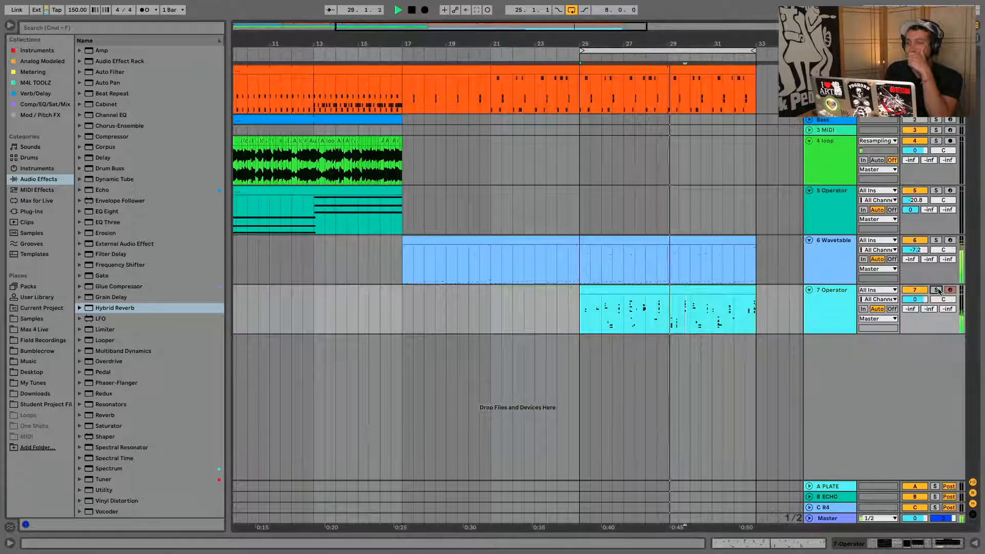
pyautogui.click(915, 241)
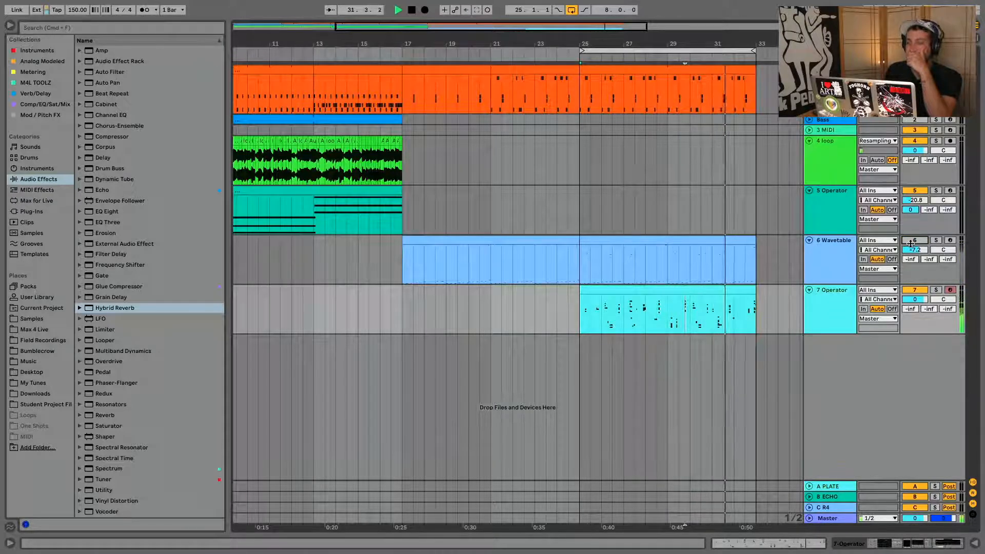
# Step: Reopen the Operator clip, add A2 and F#1 notes at 4.4.1, and restart playback
pyautogui.doubleClick(723, 293)
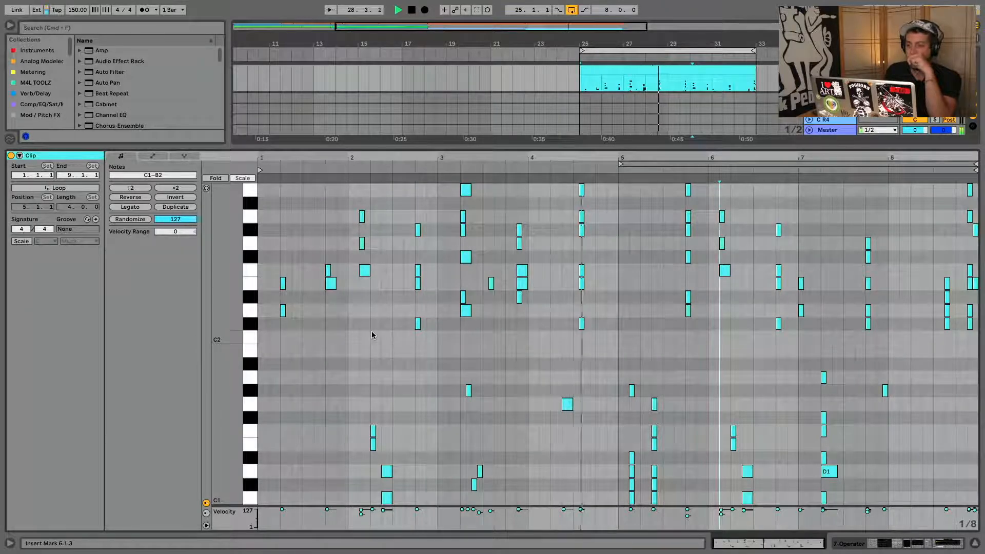
pyautogui.doubleClick(606, 221)
pyautogui.doubleClick(599, 418)
pyautogui.press('space')
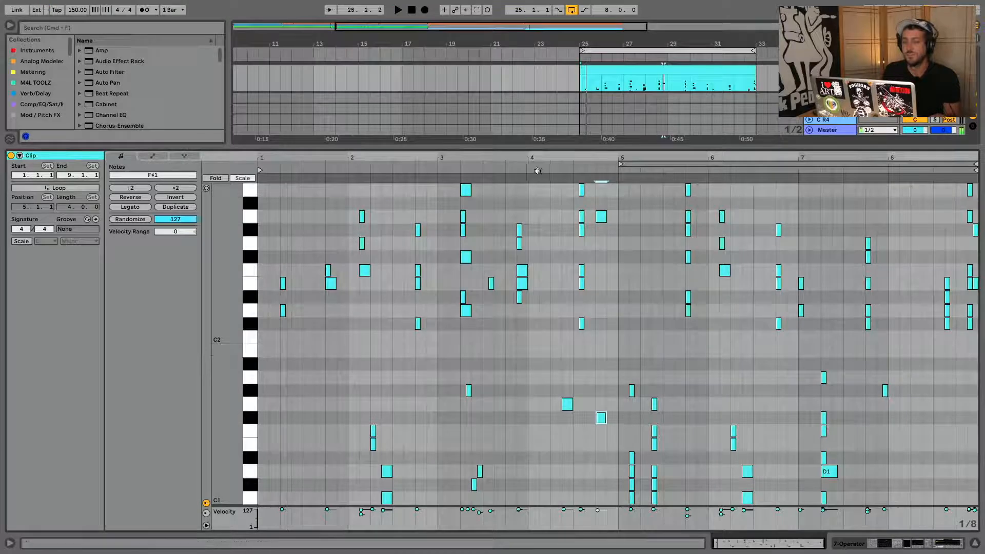
pyautogui.click(531, 166)
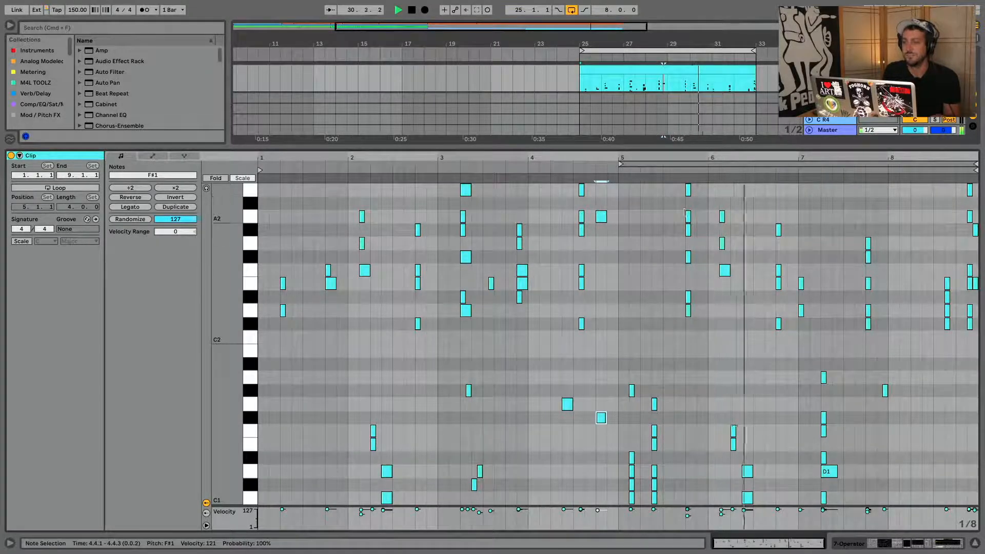
# Step: Move bar 5's F#2 and G#2 notes to 5.4.3 and bar 3's D#2–G#2 chord to 3.4.1
pyautogui.moveTo(673, 224); pyautogui.dragTo(703, 285)
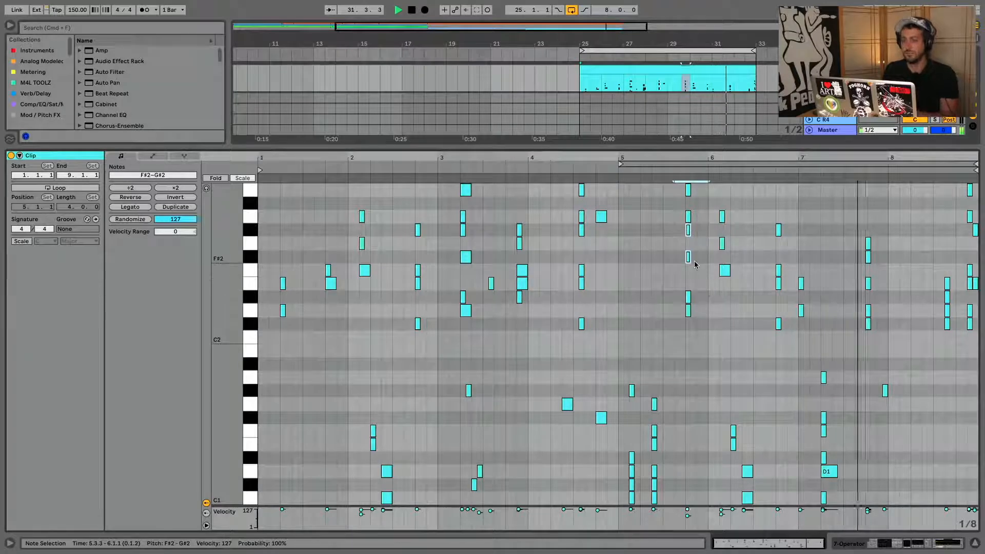
pyautogui.press('Right')
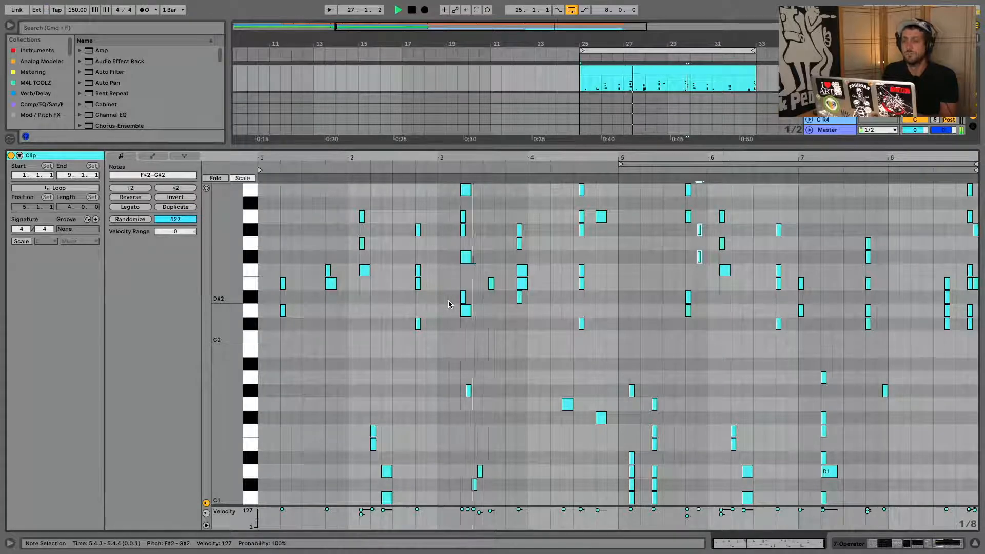
pyautogui.moveTo(528, 214); pyautogui.dragTo(520, 334)
pyautogui.press('Left')
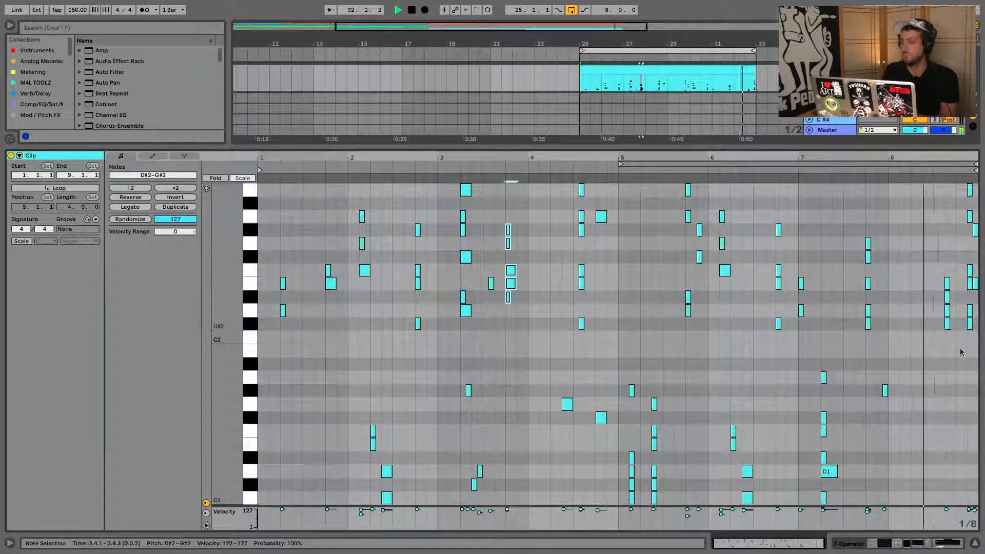
# Step: Add an F#1 note at 8.1.3 and a D1 note at 8.2.3, and delete the D2 and E2 notes starting bar 7
pyautogui.doubleClick(916, 418)
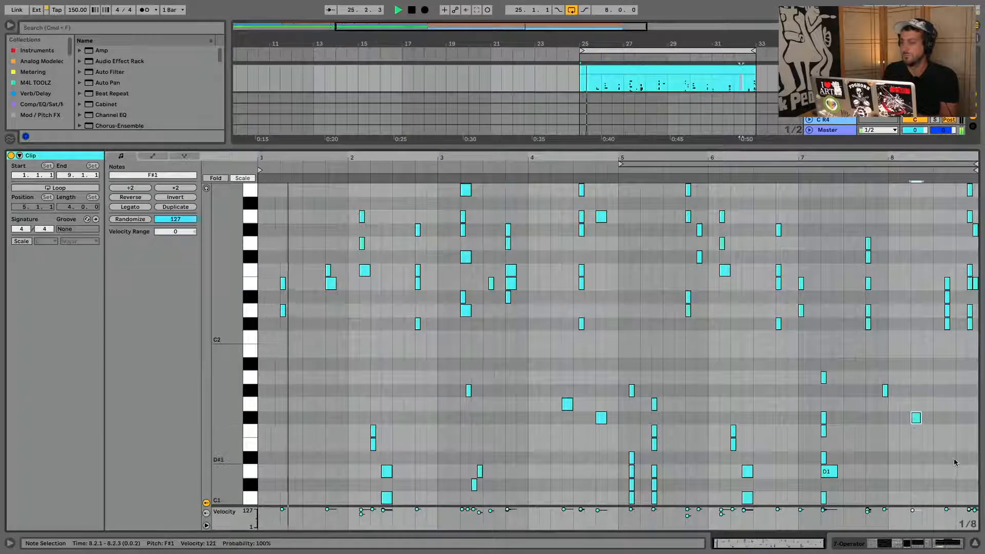
pyautogui.moveTo(917, 419); pyautogui.dragTo(906, 420)
pyautogui.doubleClick(928, 444)
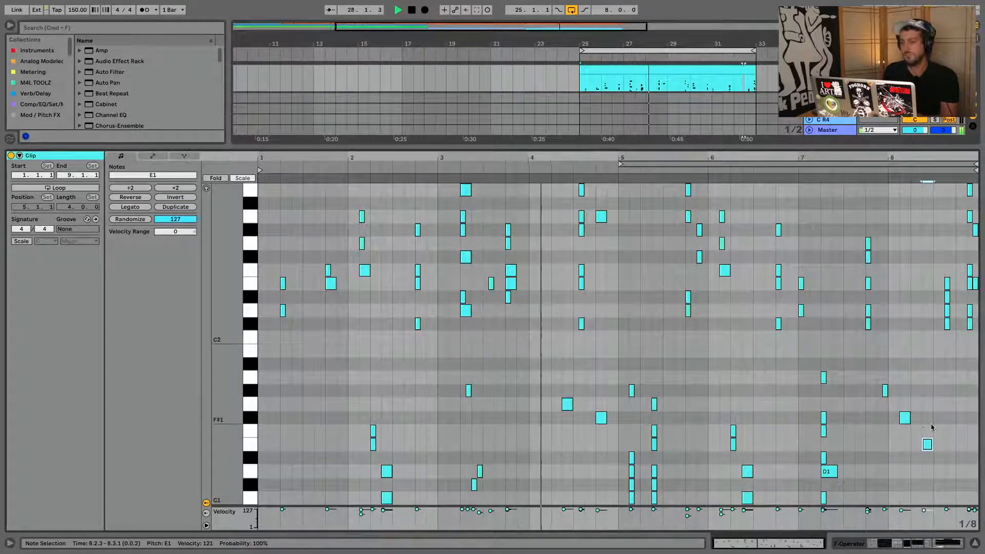
pyautogui.press('Down')
pyautogui.press('Down')
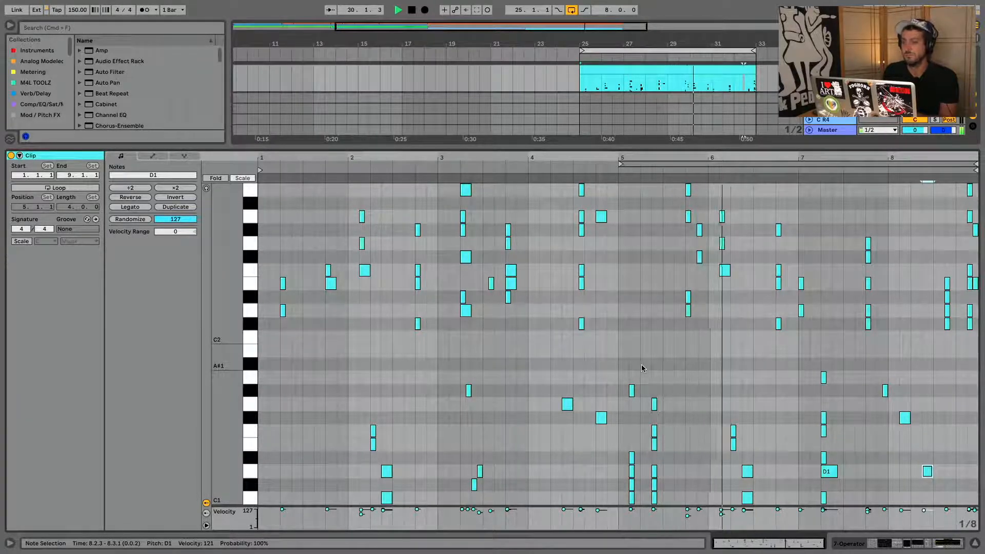
pyautogui.moveTo(823, 262); pyautogui.dragTo(799, 355)
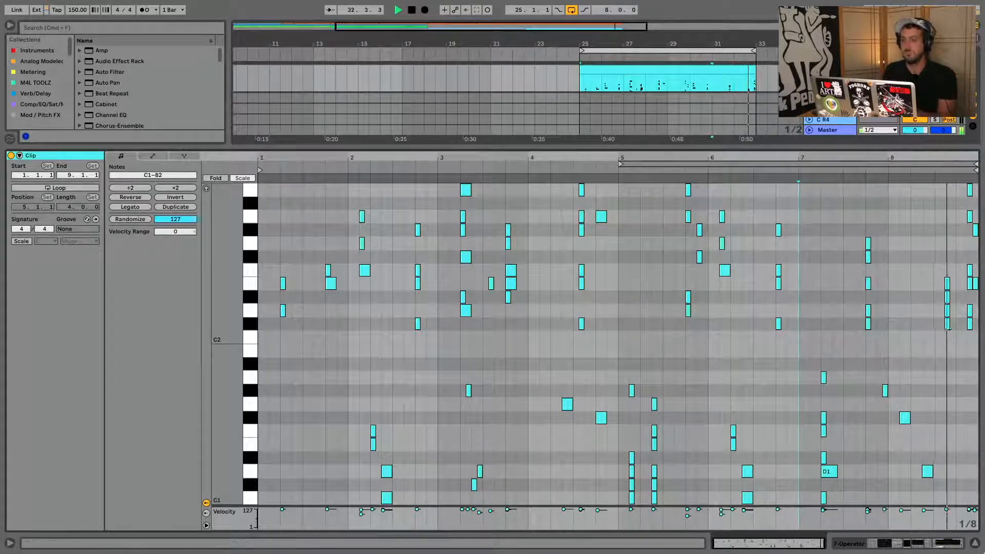
# Step: Return to the arrangement, unmute the Wavetable track and bring its Wavetable instrument into view in the device chain
pyautogui.press('super+alt+l')
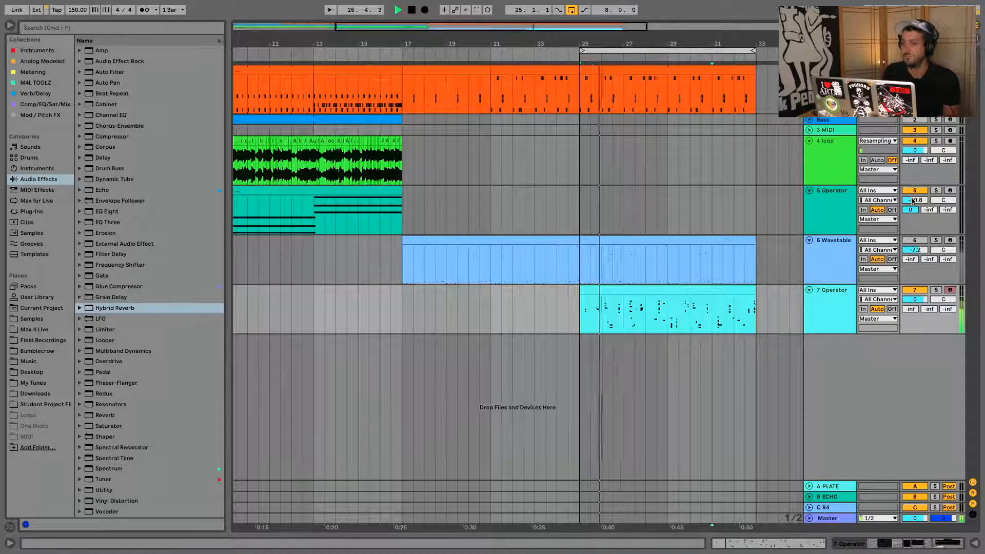
pyautogui.click(907, 241)
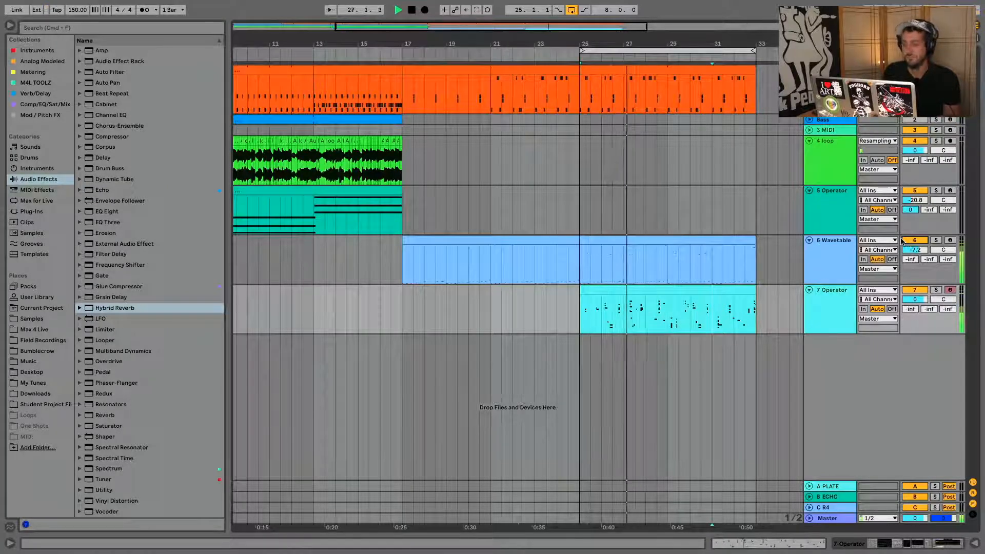
pyautogui.click(645, 237)
pyautogui.doubleClick(839, 255)
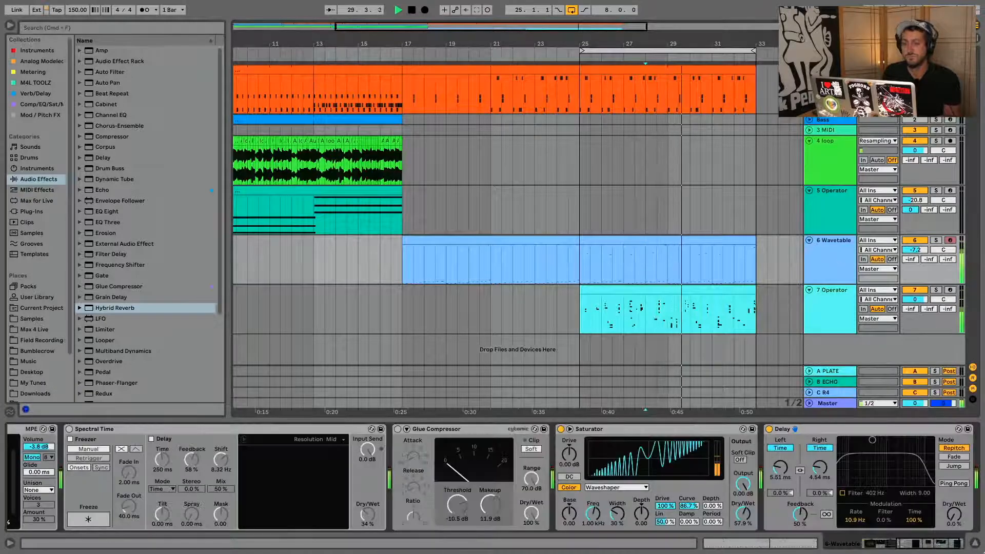
pyautogui.moveTo(946, 545); pyautogui.dragTo(888, 545)
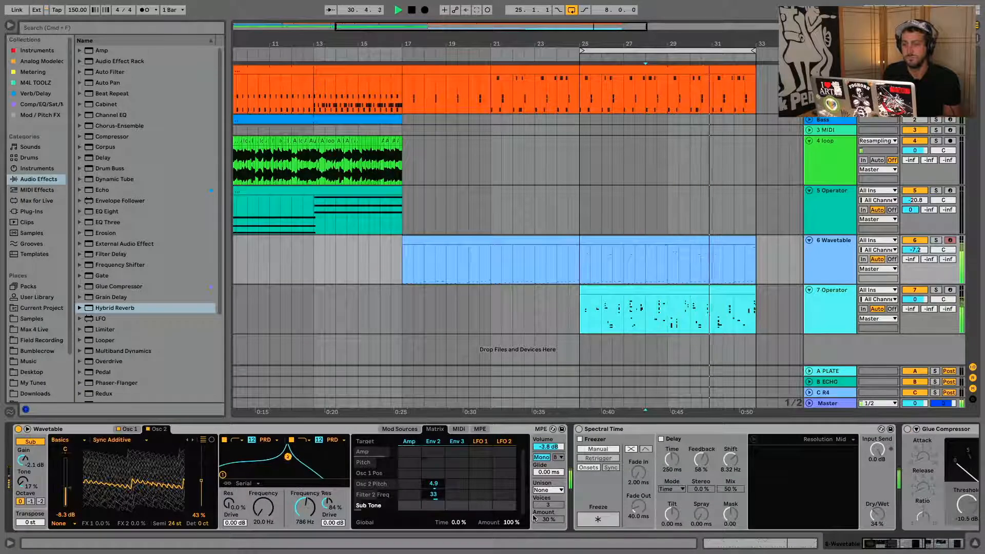
# Step: Shorten the Wavetable amp envelope's decay to 635 ms and raise filter 2's frequency to 1.38 kHz
pyautogui.click(411, 439)
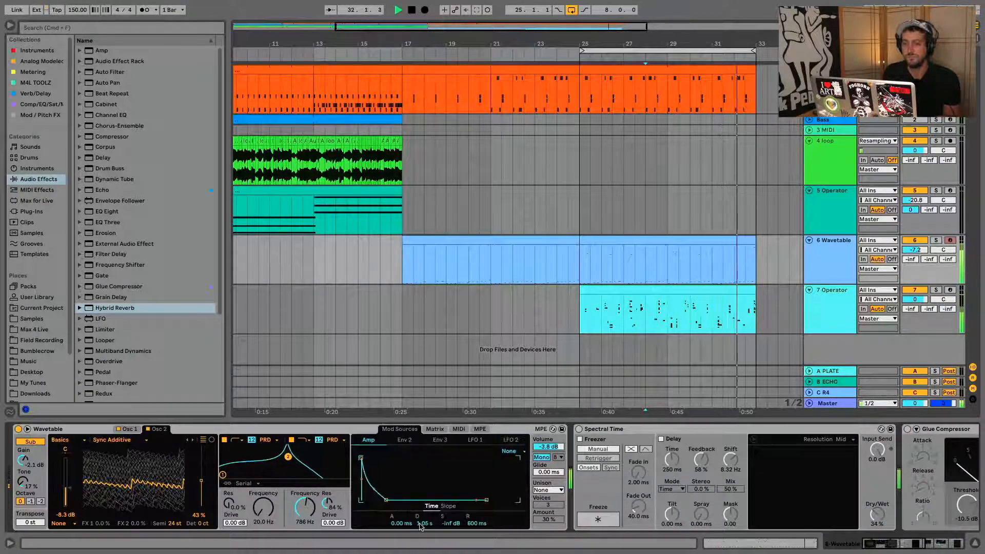
pyautogui.moveTo(420, 526); pyautogui.dragTo(426, 503)
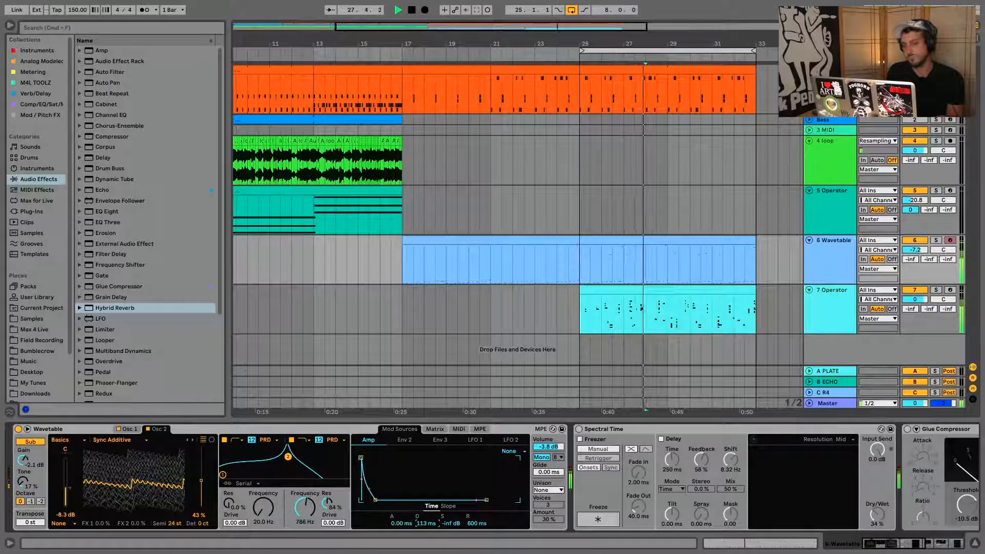
pyautogui.moveTo(426, 524); pyautogui.dragTo(426, 513)
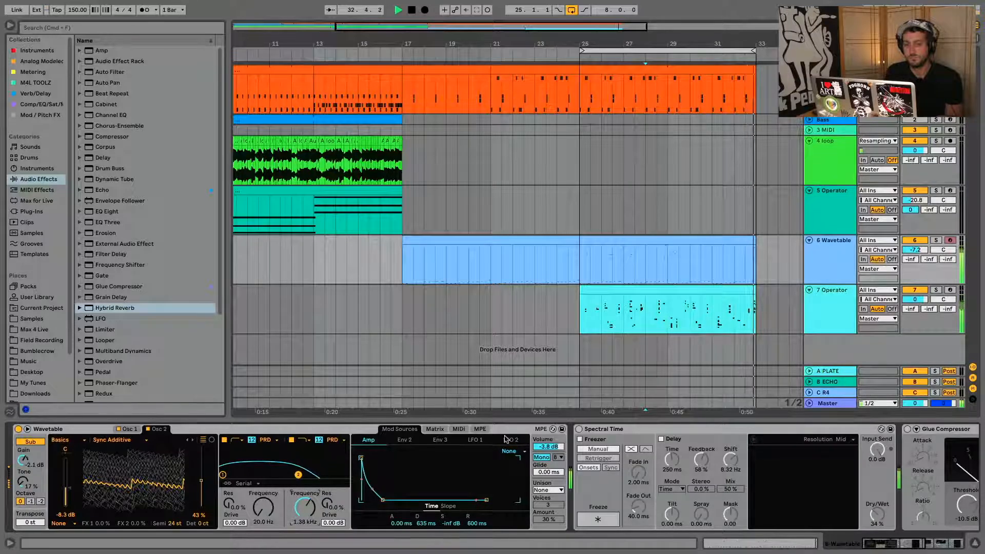
# Step: Switch oscillator 2's effect to FM, set Tune to 100%, and modulate its FM amount and FM pitch from Env 2 at 100
pyautogui.click(434, 431)
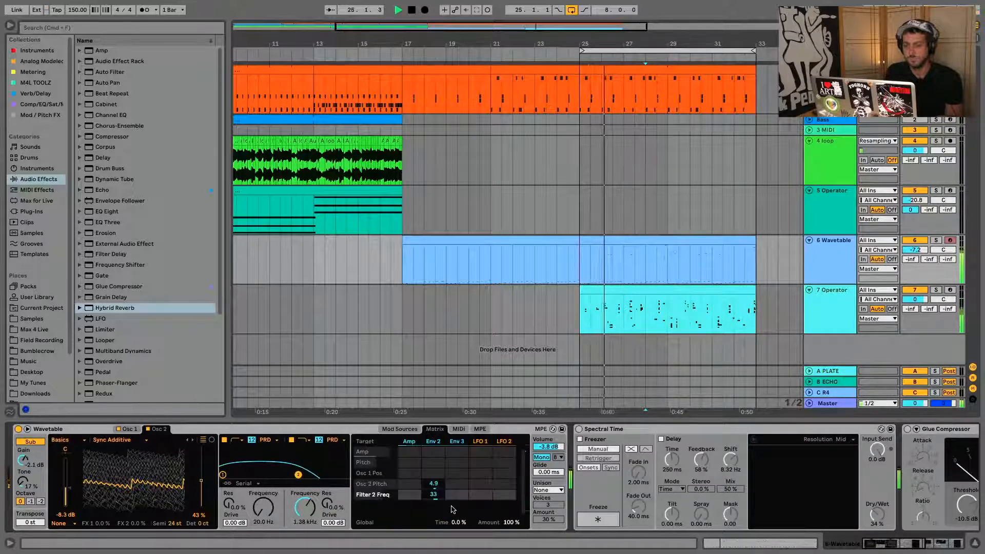
pyautogui.click(63, 524)
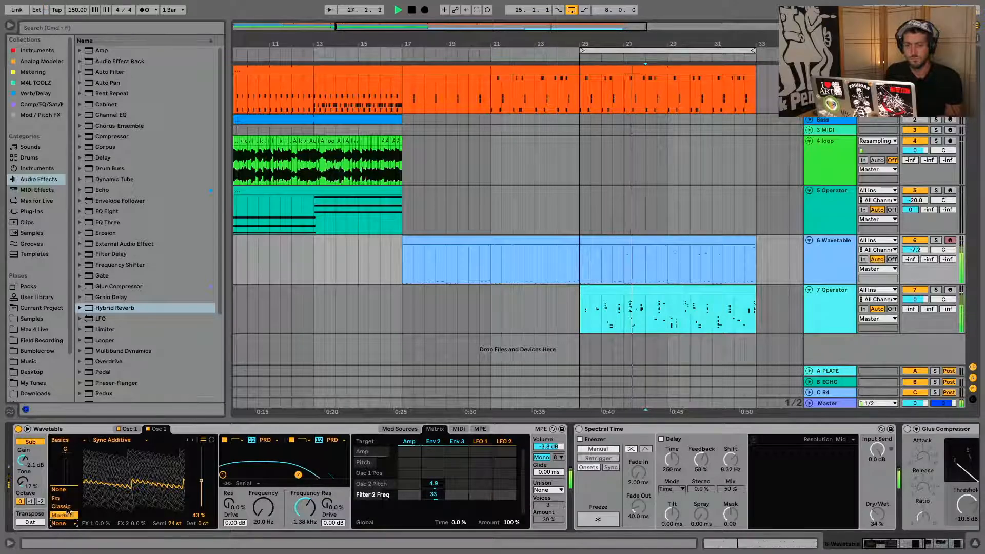
pyautogui.click(59, 500)
pyautogui.click(139, 524)
pyautogui.click(458, 505)
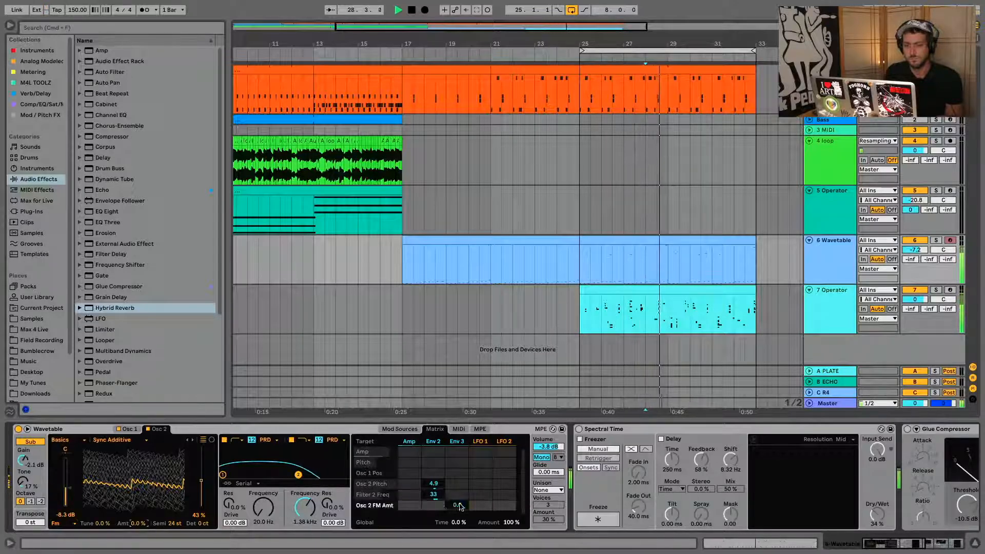
pyautogui.moveTo(434, 505); pyautogui.dragTo(432, 508)
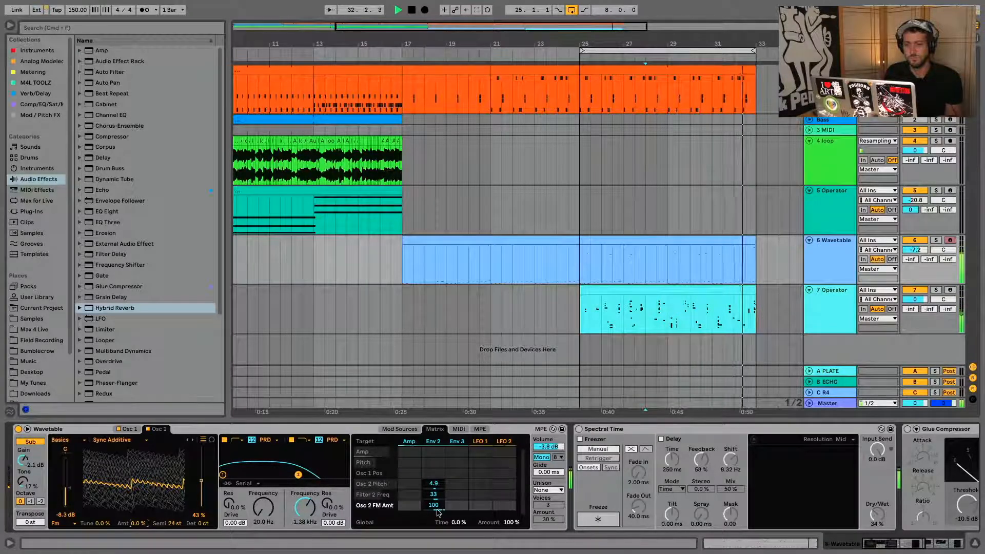
pyautogui.moveTo(434, 505); pyautogui.dragTo(434, 513)
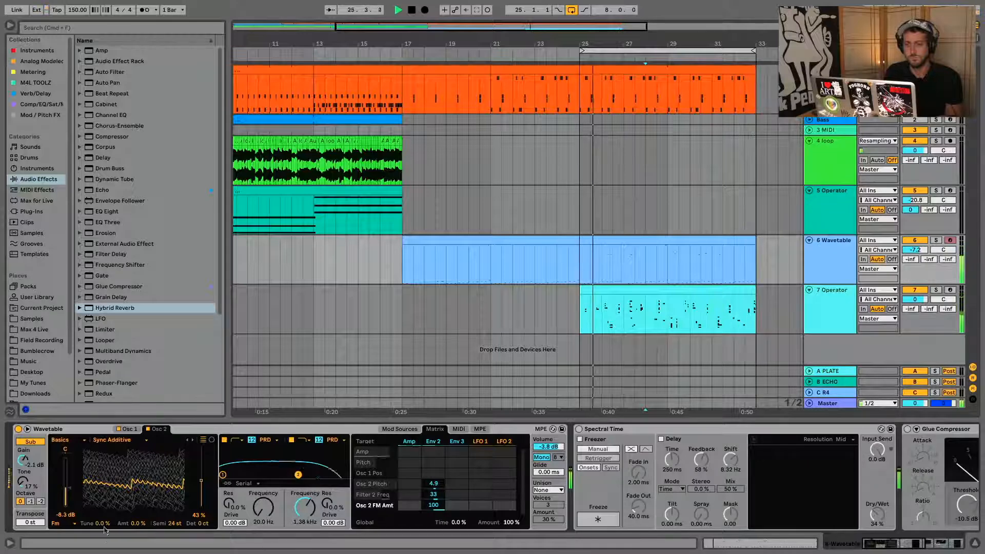
pyautogui.moveTo(100, 524); pyautogui.dragTo(96, 523)
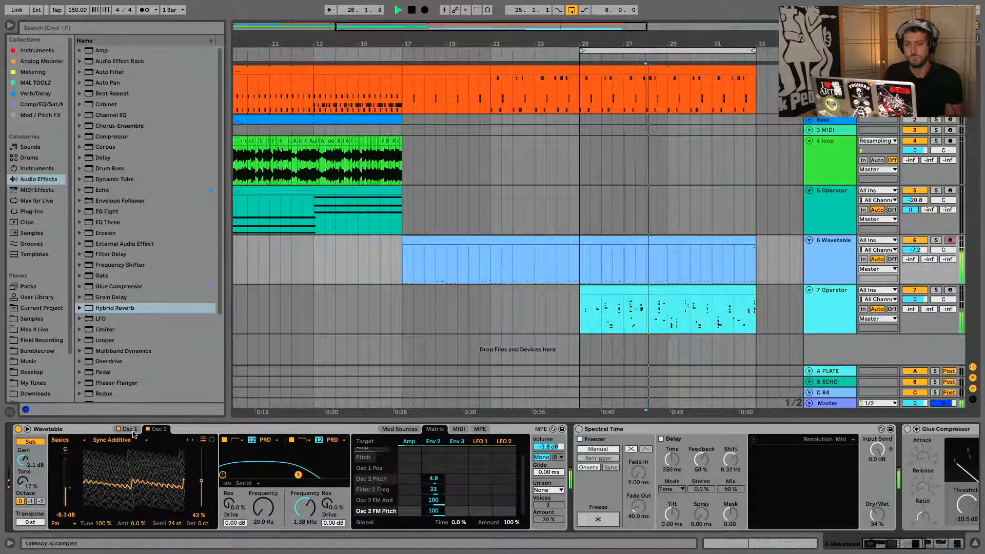
# Step: Give oscillator 1 the FM effect with Amt 9.4% and Tune 0.0%, and modulate its FM amount from Env 2 at 100
pyautogui.click(129, 430)
pyautogui.click(60, 524)
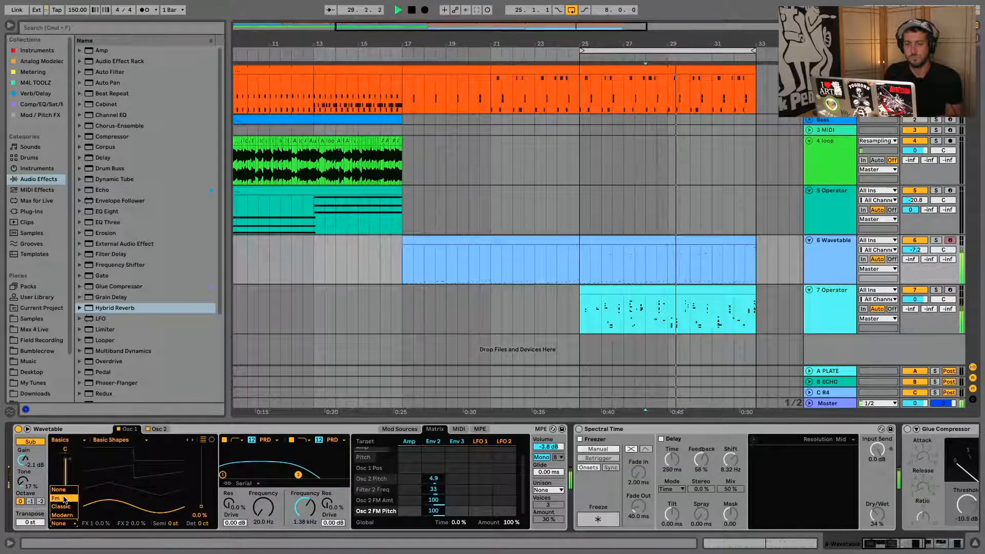
pyautogui.click(64, 499)
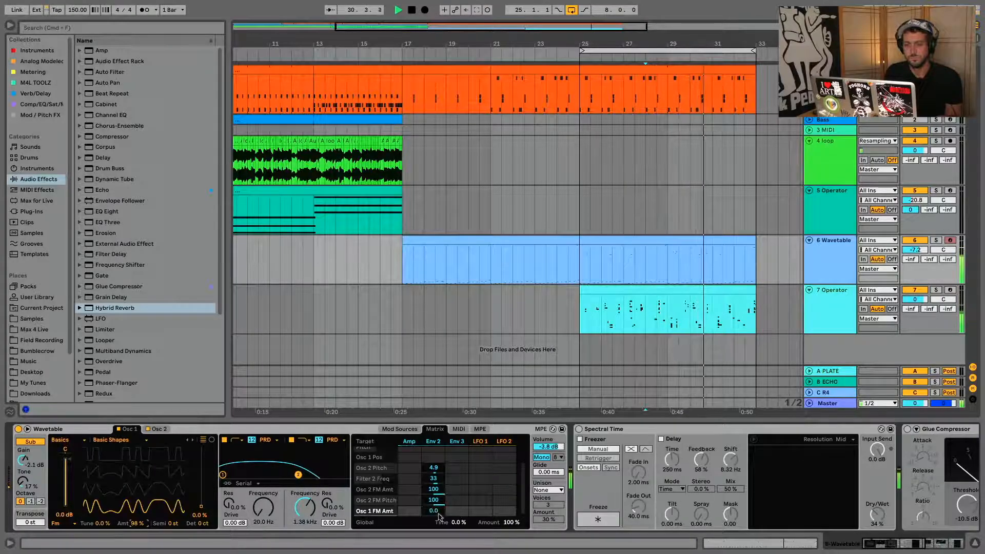
pyautogui.moveTo(434, 511); pyautogui.dragTo(434, 457)
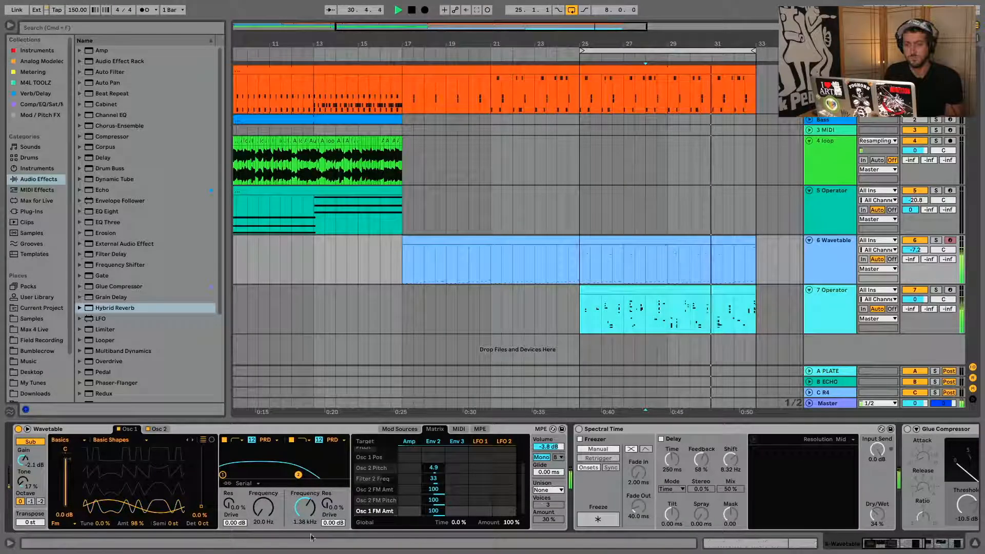
pyautogui.doubleClick(129, 523)
pyautogui.moveTo(98, 523); pyautogui.dragTo(101, 495)
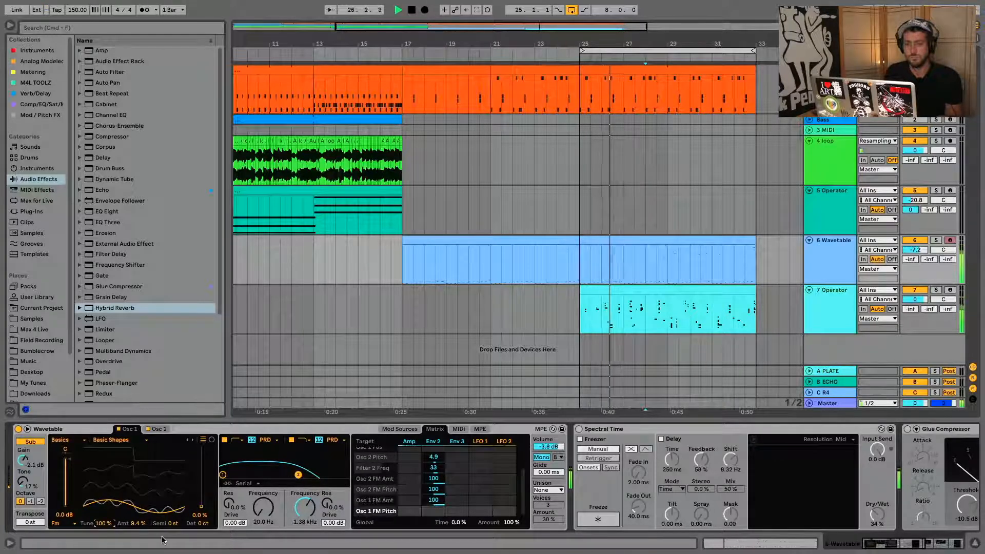
pyautogui.doubleClick(103, 523)
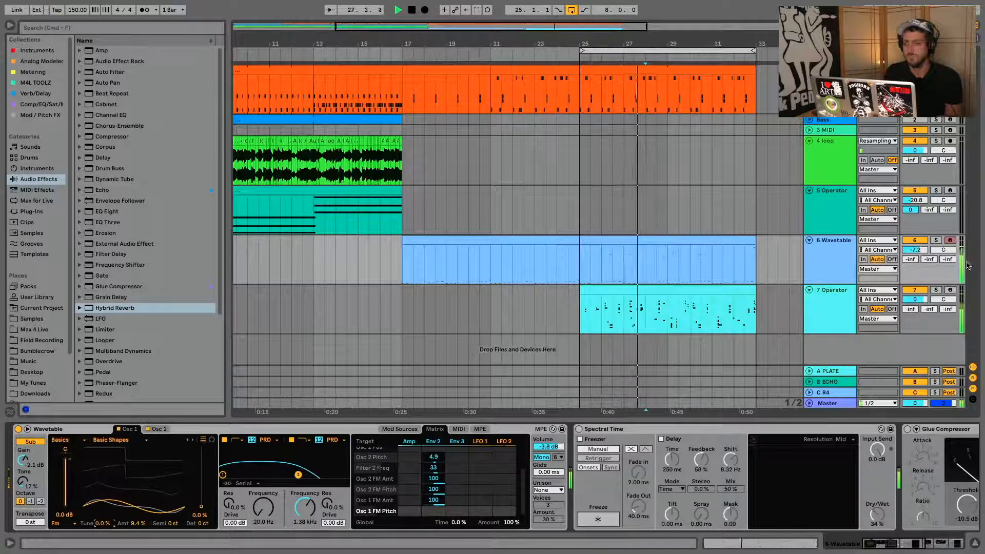
# Step: Solo the Wavetable track, try Env 2 modulation on filter 1's frequency, and reduce Env 2's modulation of Osc 1 FM Amt to 25
pyautogui.click(937, 240)
pyautogui.moveTo(263, 507)
pyautogui.mouseDown()
pyautogui.moveTo(264, 442)
pyautogui.moveTo(263, 507)
pyautogui.mouseUp()
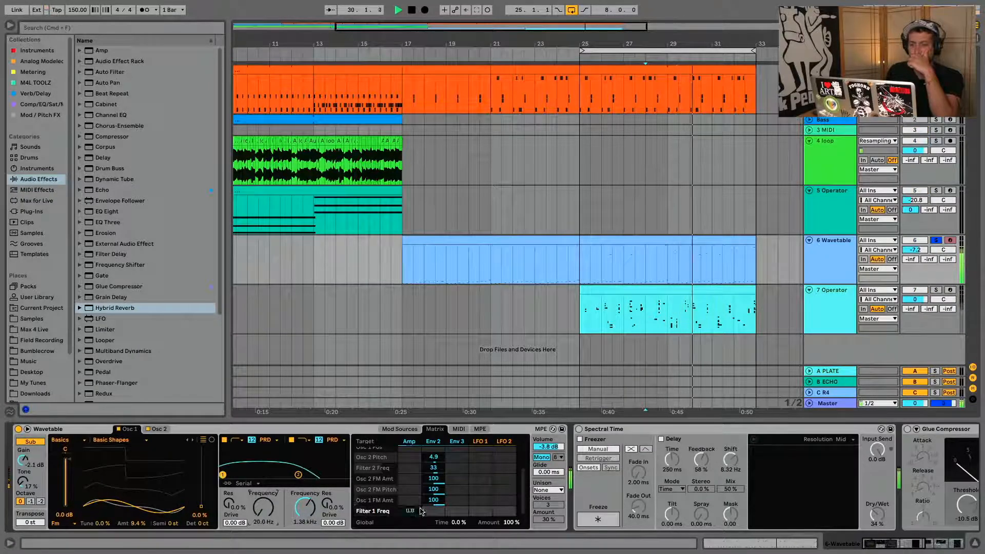
pyautogui.moveTo(434, 512); pyautogui.dragTo(434, 457)
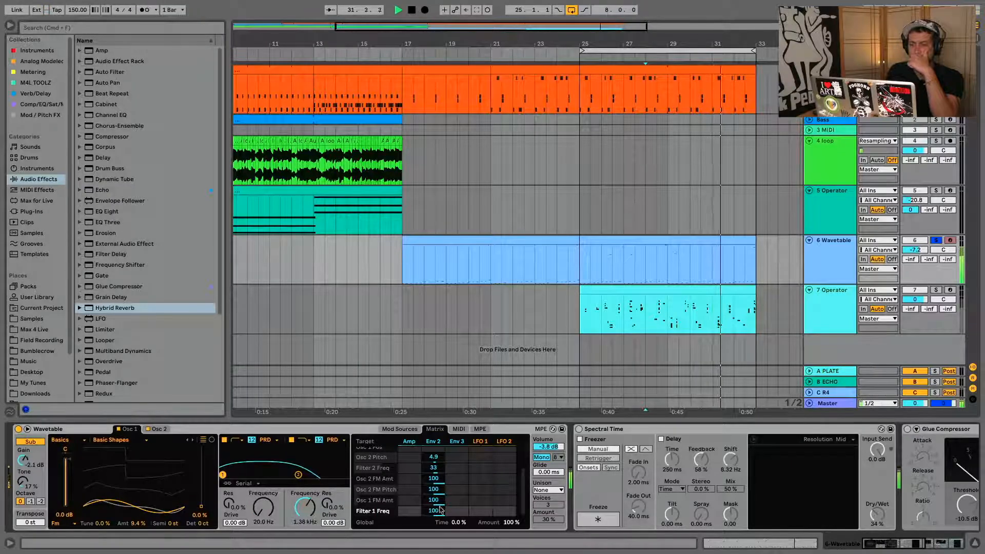
pyautogui.moveTo(439, 502); pyautogui.dragTo(438, 542)
# Step: Raise oscillator 2's gain to -1.7 dB, trying an FM amount of 43% and resetting it
pyautogui.click(162, 429)
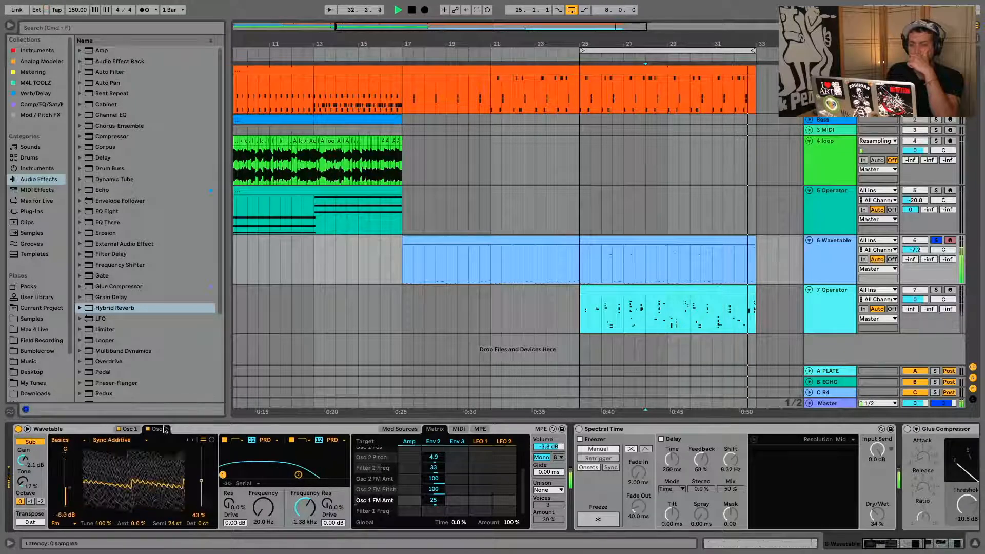
pyautogui.moveTo(138, 524); pyautogui.dragTo(139, 499)
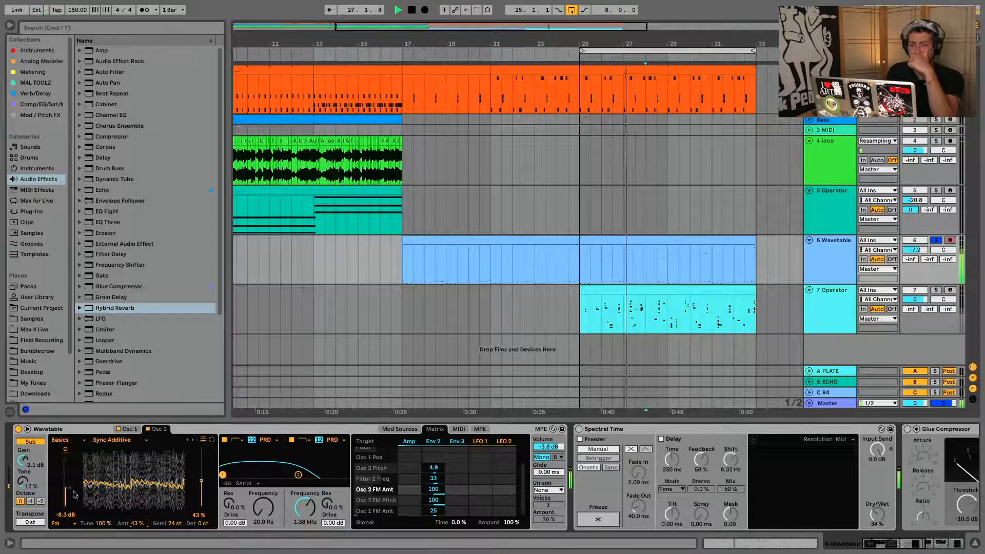
pyautogui.moveTo(66, 488); pyautogui.dragTo(66, 467)
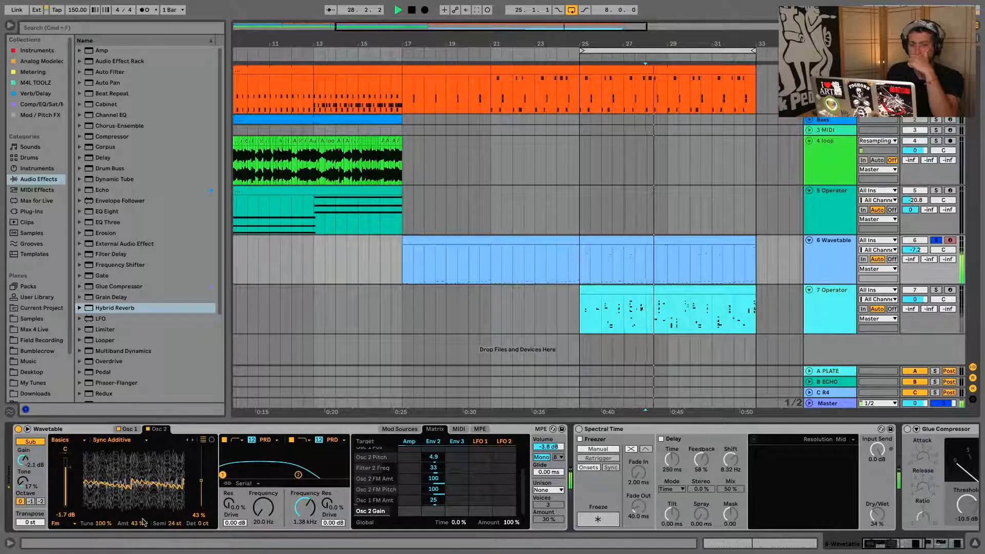
pyautogui.doubleClick(136, 524)
# Step: Try oscillator 2's Classic effect, then switch it to Modern with Warp at 86% and Fold at 38%
pyautogui.click(74, 524)
pyautogui.click(61, 506)
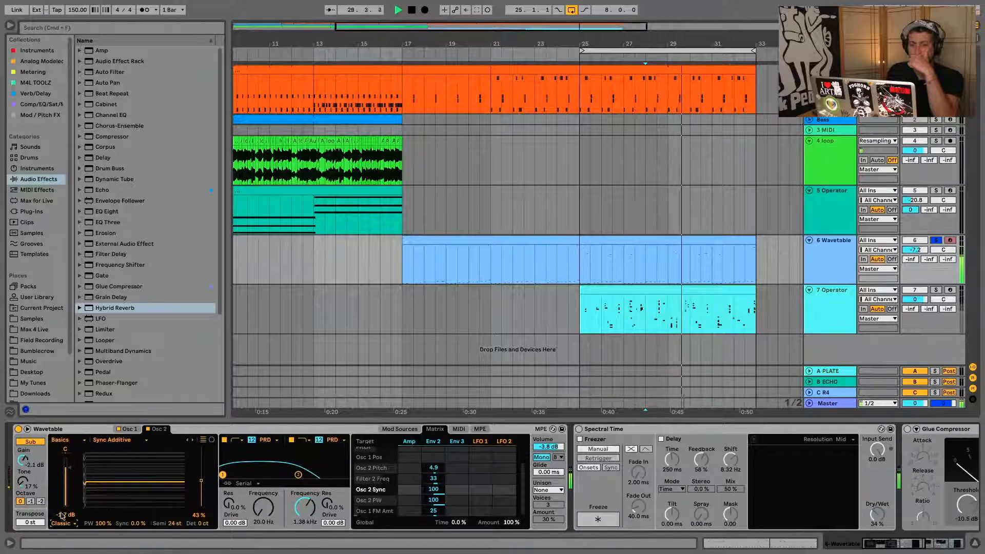
pyautogui.click(63, 524)
pyautogui.click(62, 516)
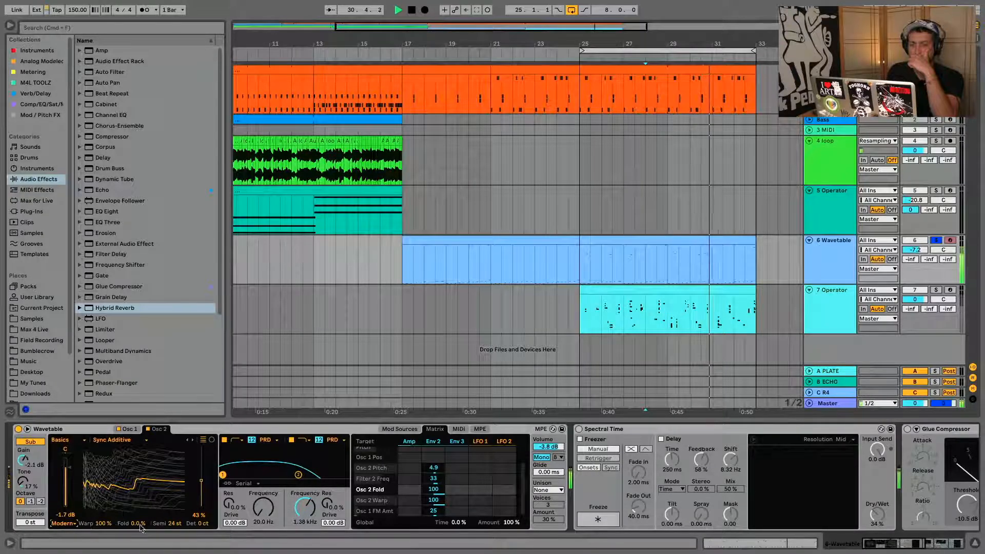
pyautogui.moveTo(135, 525); pyautogui.dragTo(108, 495)
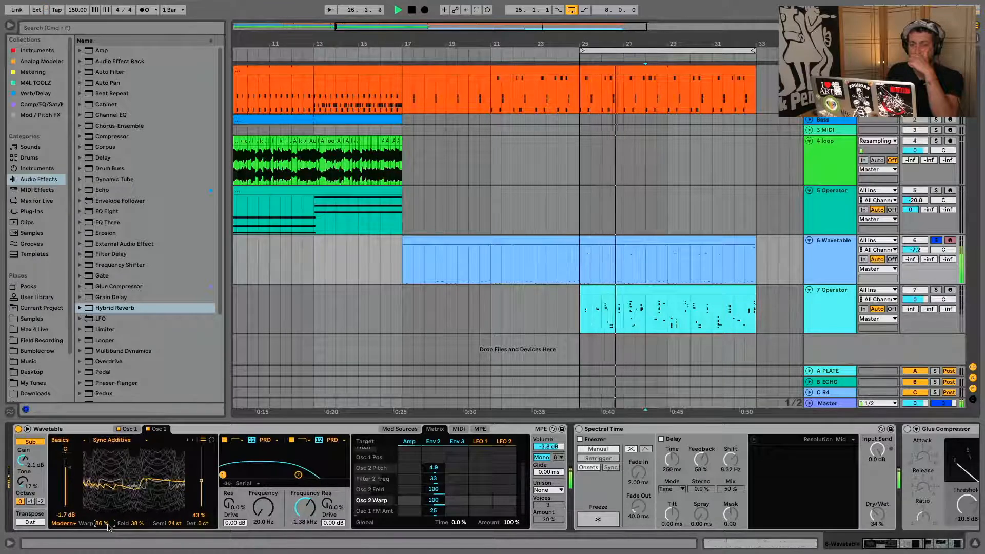
# Step: Unsolo the Wavetable track, select its clip starting at bar 17, and play the arrangement from there
pyautogui.click(936, 240)
pyautogui.press('space')
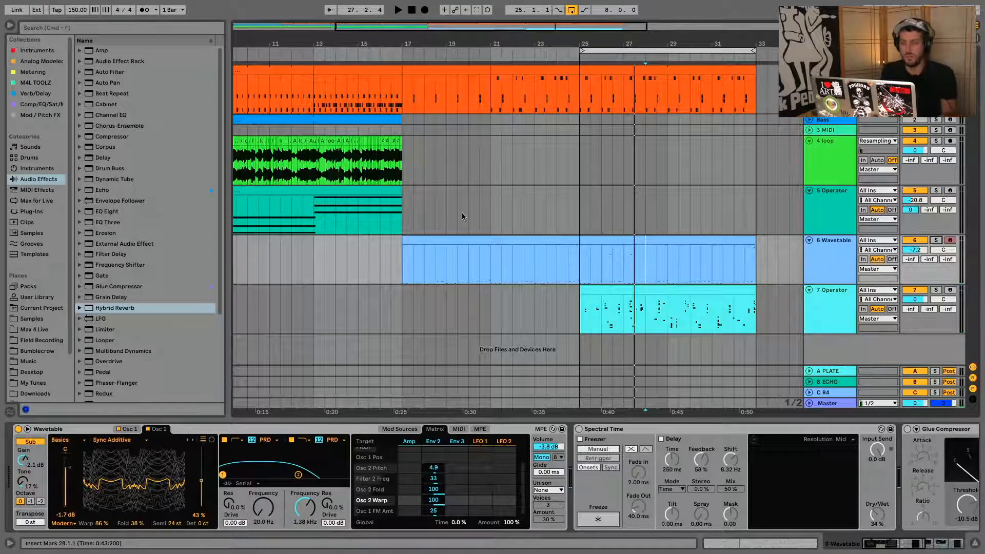
pyautogui.click(458, 240)
pyautogui.press('space')
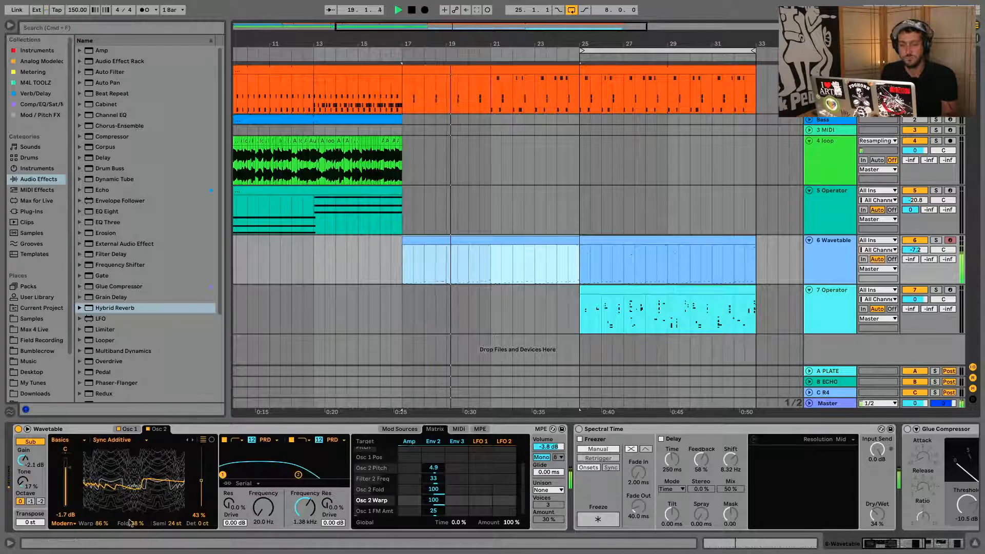
# Step: Show oscillator 2's Warp and Fold automation in new lanes under the Wavetable track
pyautogui.rightClick(113, 519)
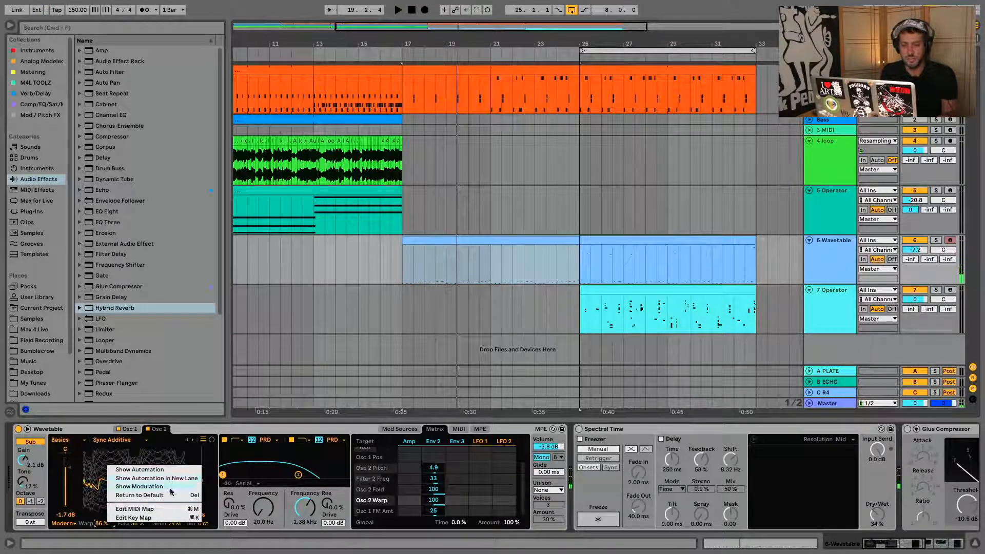
pyautogui.click(183, 479)
pyautogui.rightClick(146, 522)
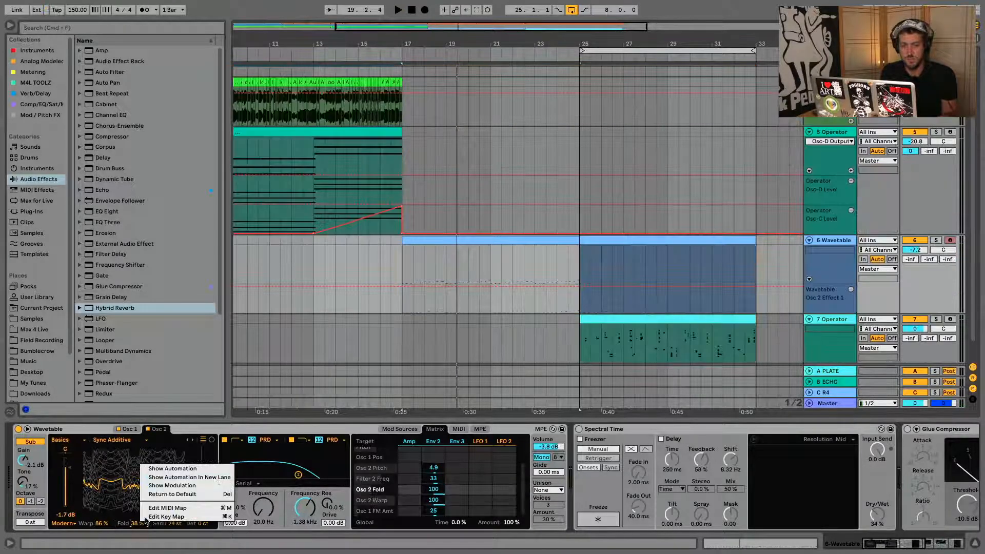
pyautogui.click(206, 481)
pyautogui.scroll(-2, 547, 167)
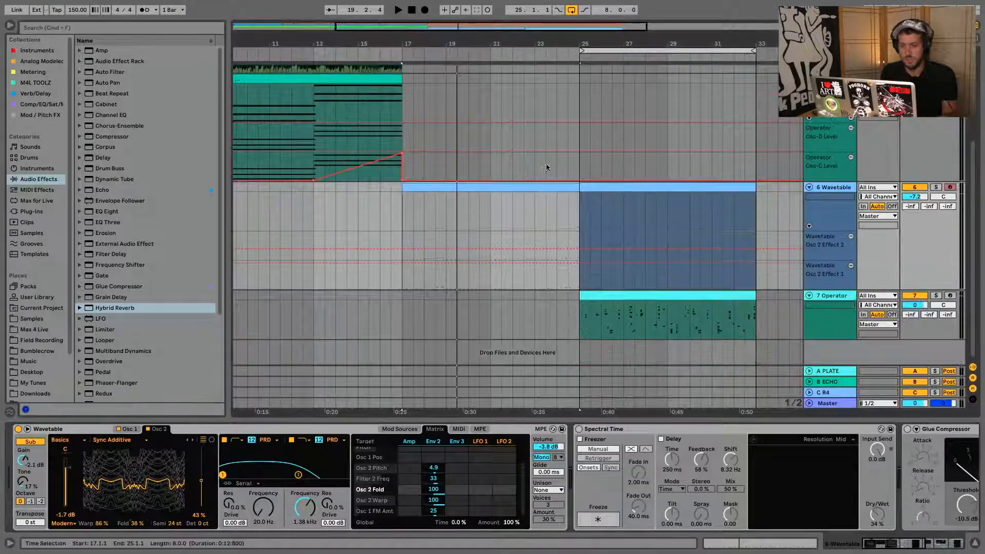
# Step: Automate Fold to rise from bar 17 to 25, and add Warp breakpoints that dip at bar 21
pyautogui.click(405, 252)
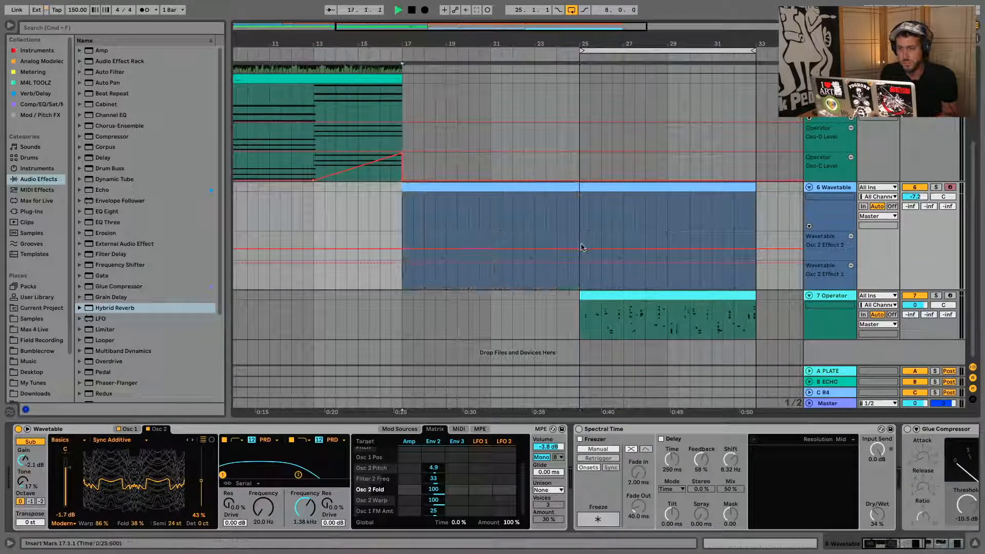
pyautogui.moveTo(581, 249); pyautogui.dragTo(491, 279)
pyautogui.click(404, 271)
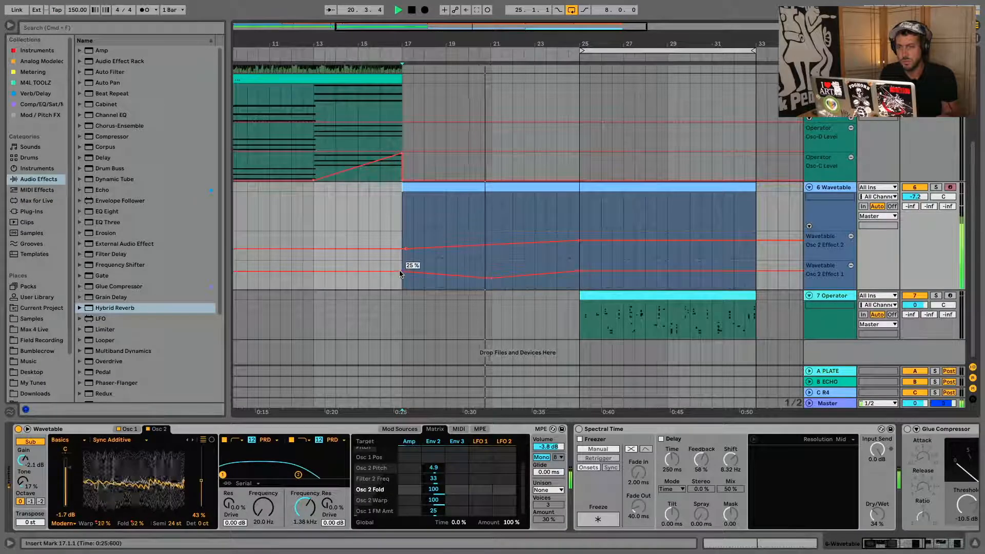
# Step: Raise the Warp automation breakpoints at bars 17 and 25, and try deeper dips at bar 21 before settling on a moderate one
pyautogui.moveTo(401, 272); pyautogui.dragTo(403, 268)
pyautogui.moveTo(494, 282); pyautogui.dragTo(493, 279)
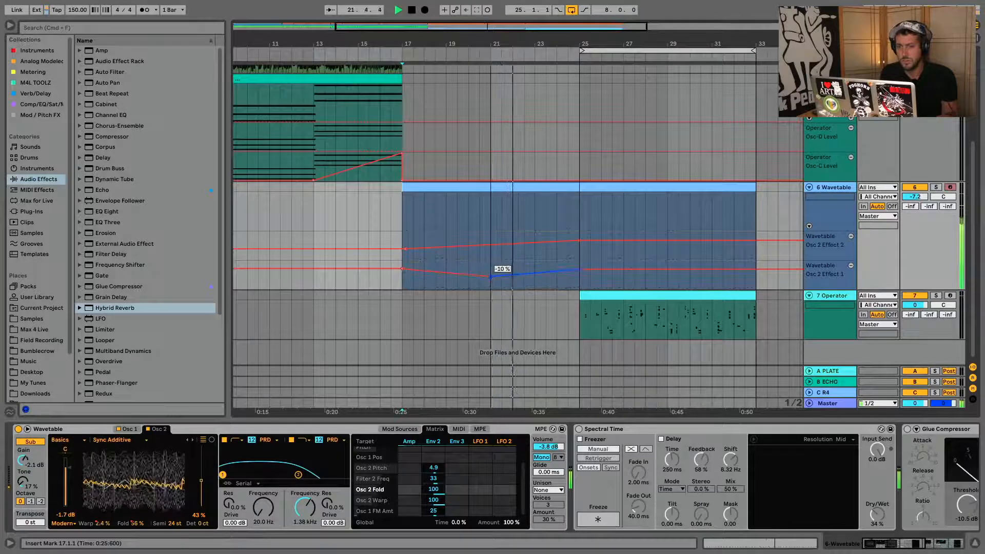
pyautogui.moveTo(580, 272); pyautogui.dragTo(580, 263)
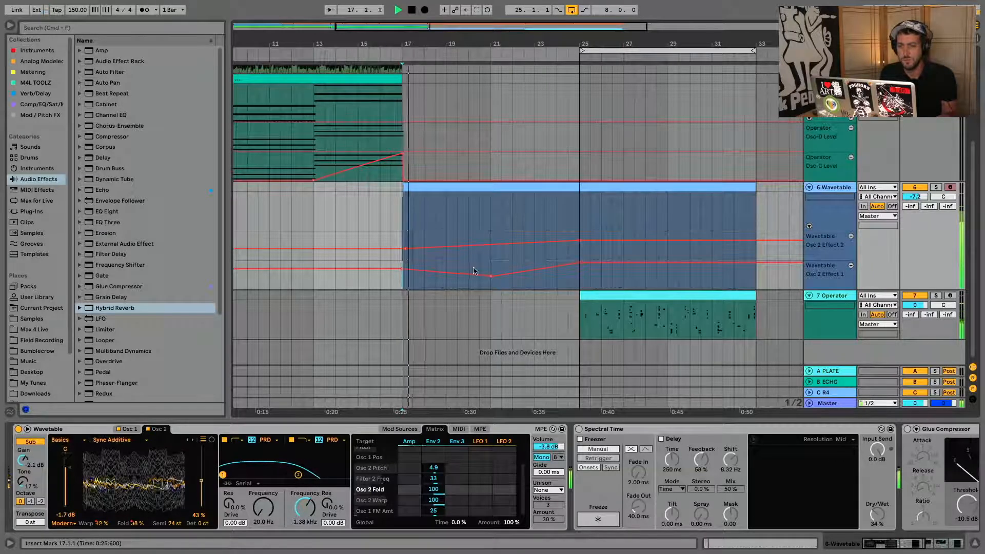
pyautogui.moveTo(488, 277)
pyautogui.mouseDown()
pyautogui.moveTo(491, 270)
pyautogui.moveTo(491, 289)
pyautogui.mouseUp()
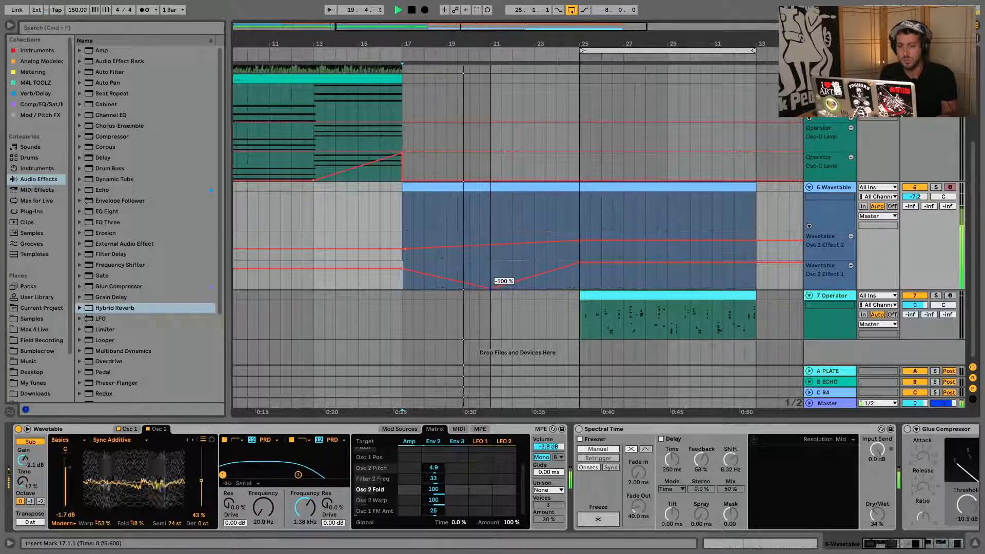
pyautogui.moveTo(491, 289)
pyautogui.mouseDown()
pyautogui.moveTo(491, 268)
pyautogui.moveTo(487, 276)
pyautogui.mouseUp()
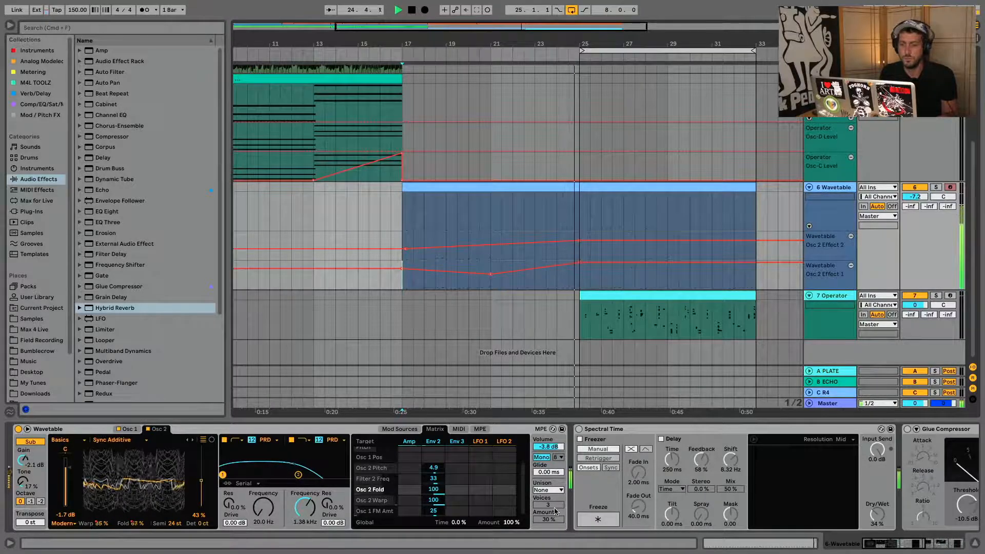
# Step: Display Wavetable's Env 2 envelope, then hide the device chain to enlarge the arrangement
pyautogui.click(434, 442)
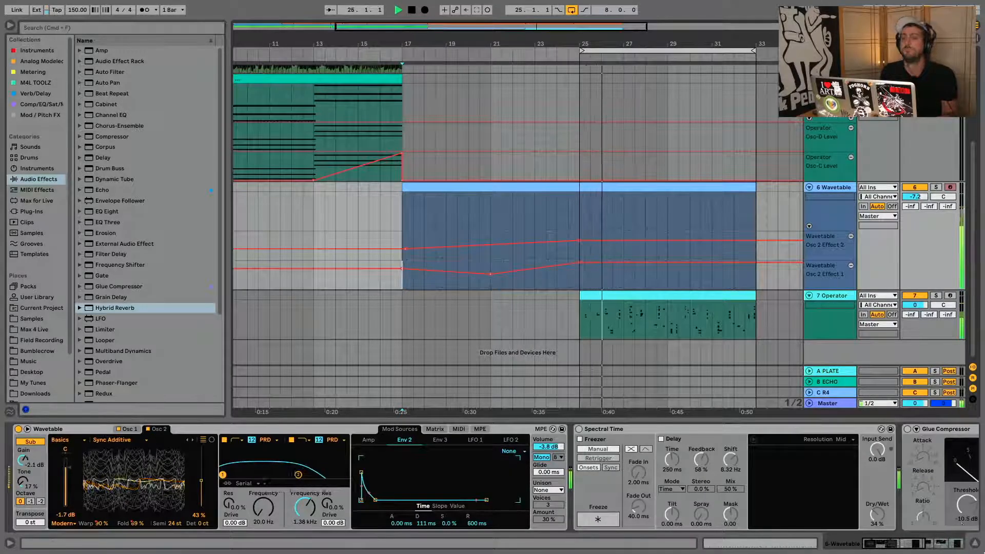
pyautogui.press('super+alt+l')
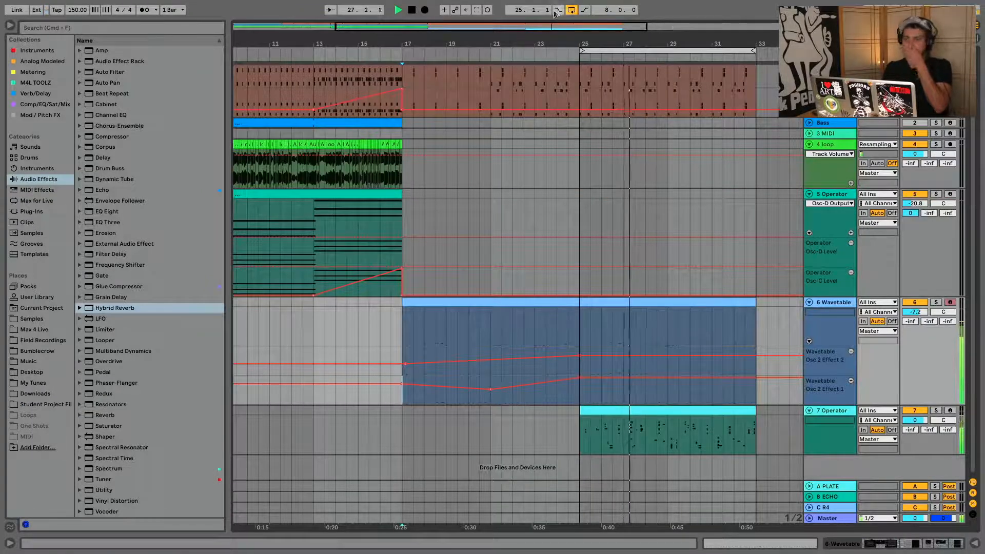
# Step: Turn off the arrangement loop, hide the automation lanes, and play through to the end of the section at bar 33
pyautogui.press('super+l')
pyautogui.press('a')
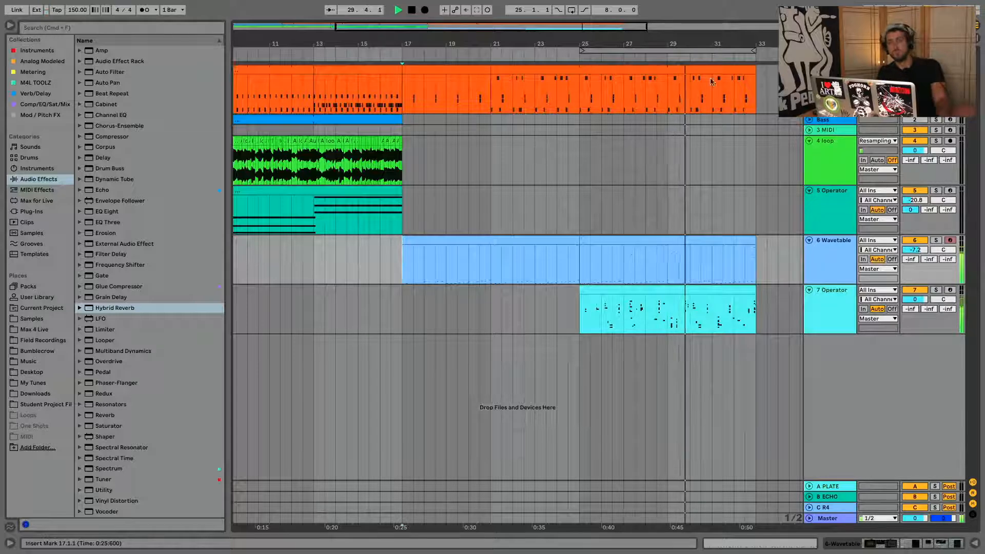
pyautogui.moveTo(721, 44); pyautogui.dragTo(502, 19)
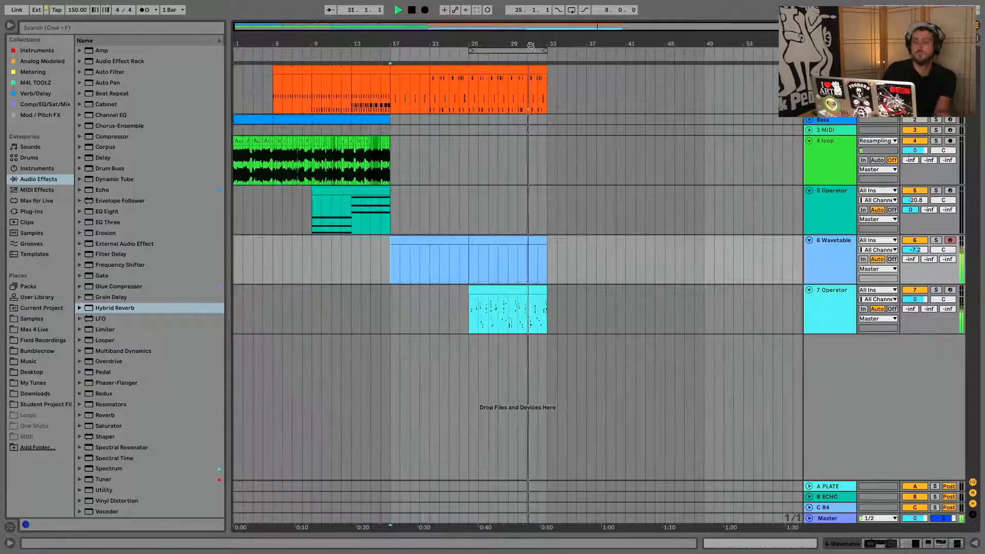
pyautogui.click(503, 288)
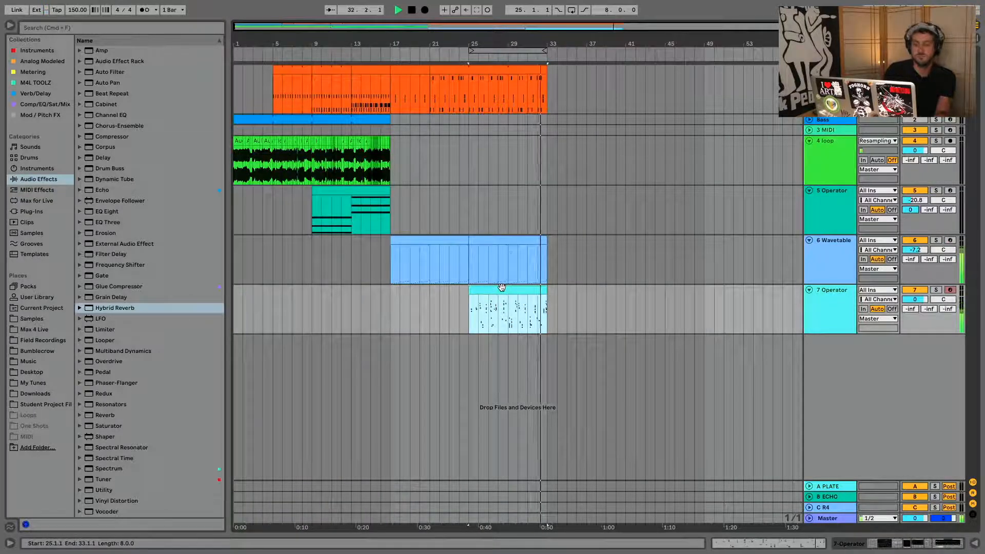
pyautogui.press('space')
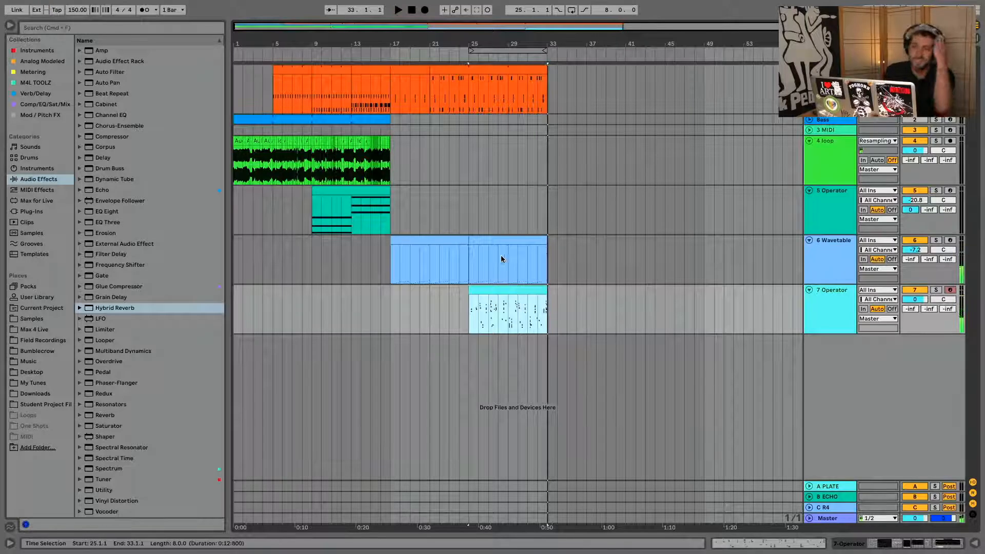
# Step: Select bars 17 to 33 across the Operator and Wavetable tracks and play the section from bar 17
pyautogui.click(409, 68)
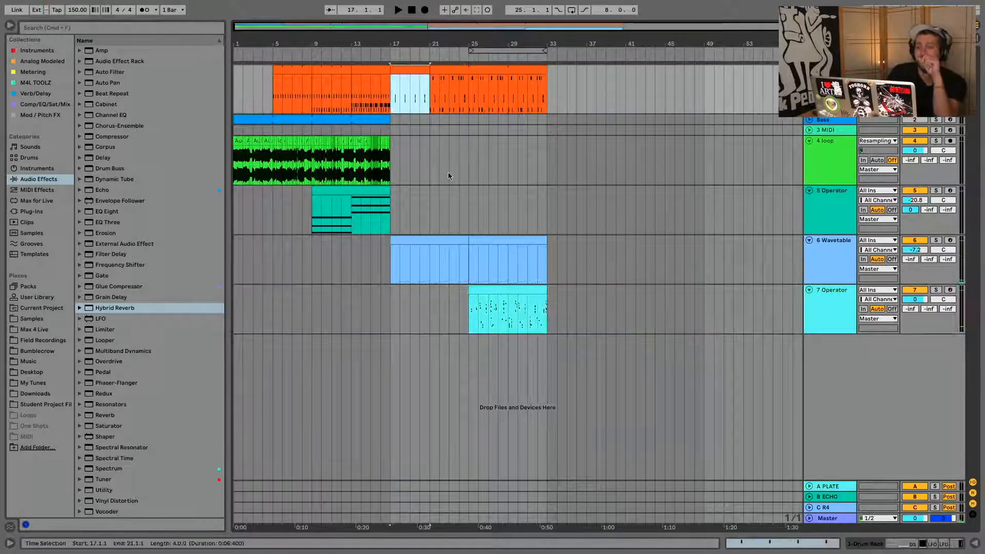
pyautogui.click(405, 242)
pyautogui.moveTo(393, 211); pyautogui.dragTo(542, 347)
pyautogui.press('space')
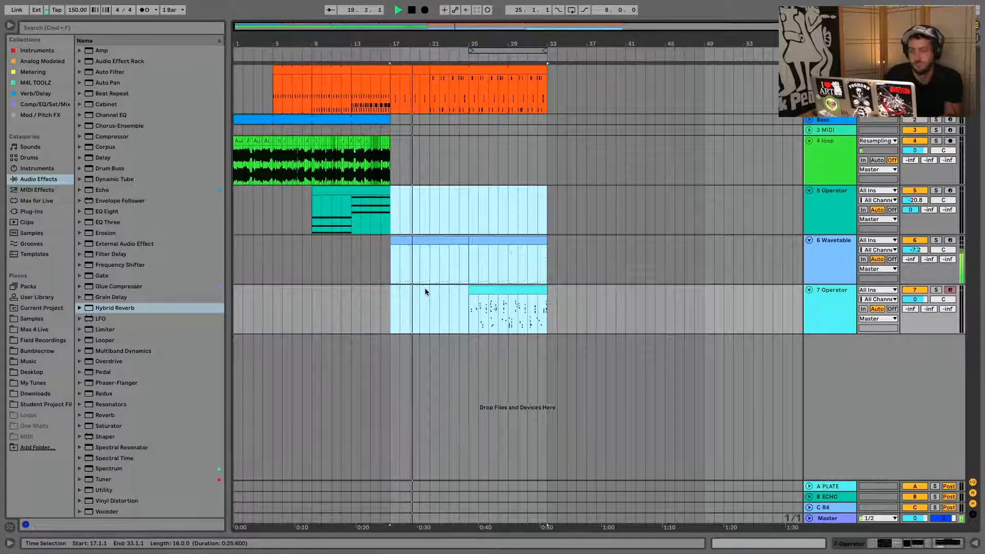
# Step: Inspect the notes of the Wavetable clip at bar 17 and the track's device chain during playback
pyautogui.click(457, 236)
pyautogui.doubleClick(457, 236)
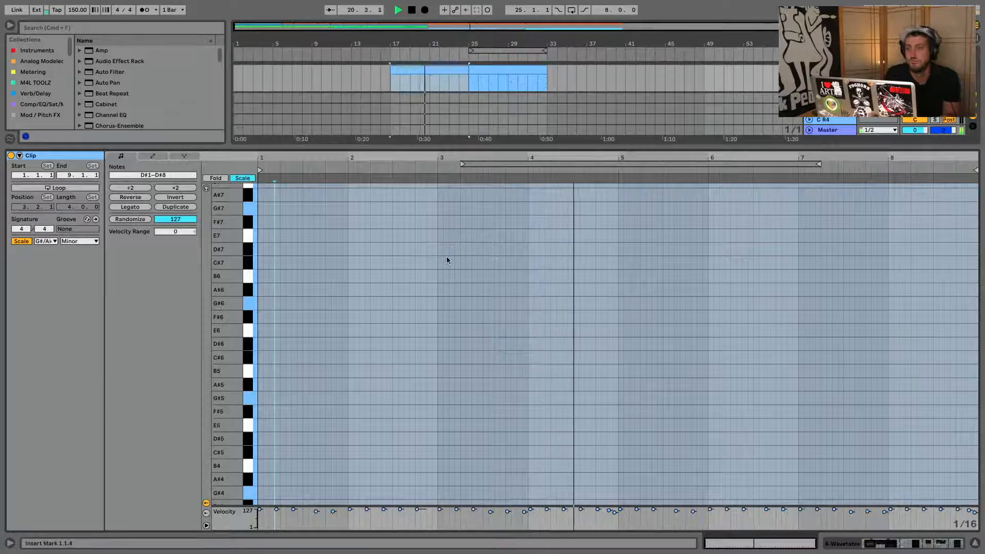
pyautogui.press('alt+super+l')
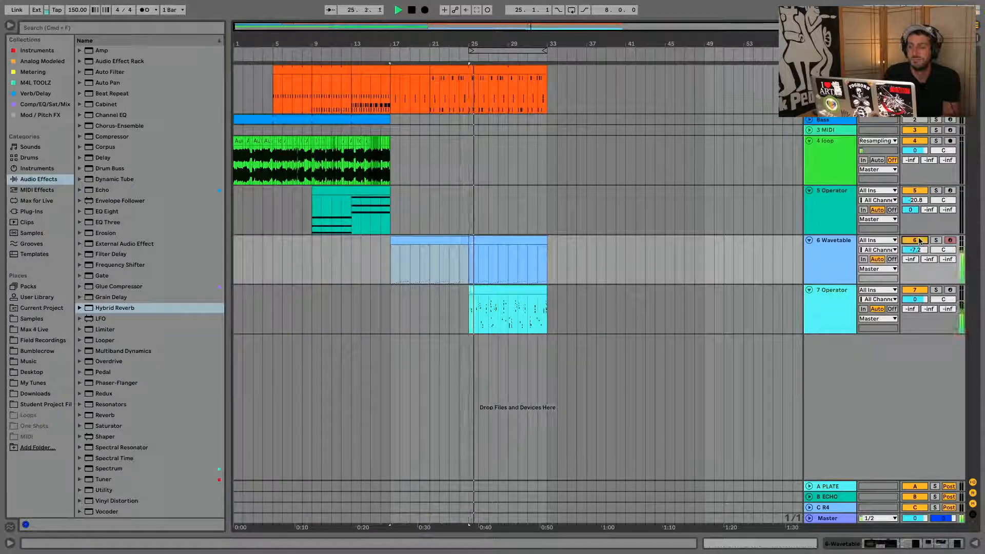
pyautogui.doubleClick(811, 254)
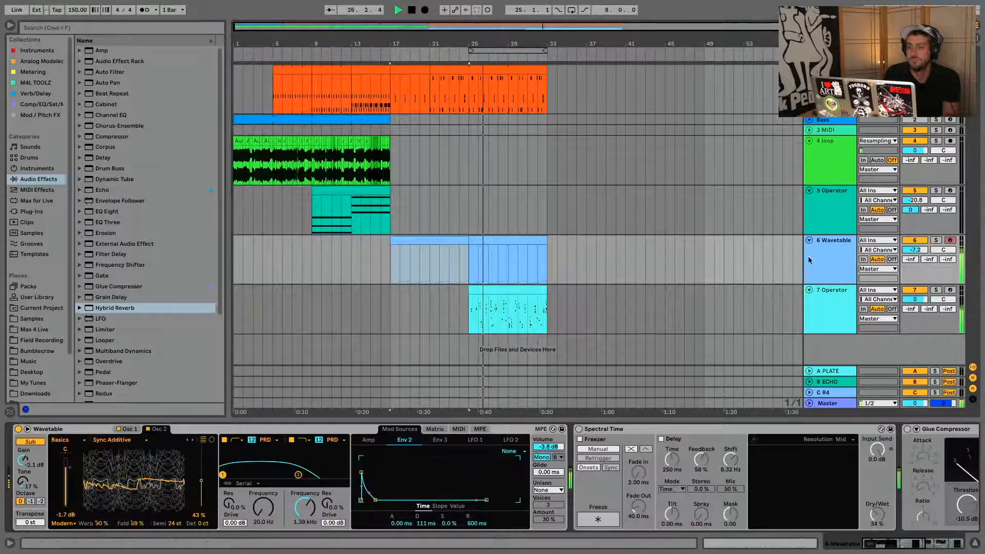
pyautogui.click(975, 543)
# Step: Insert a new MIDI track below the second Operator track
pyautogui.rightClick(862, 389)
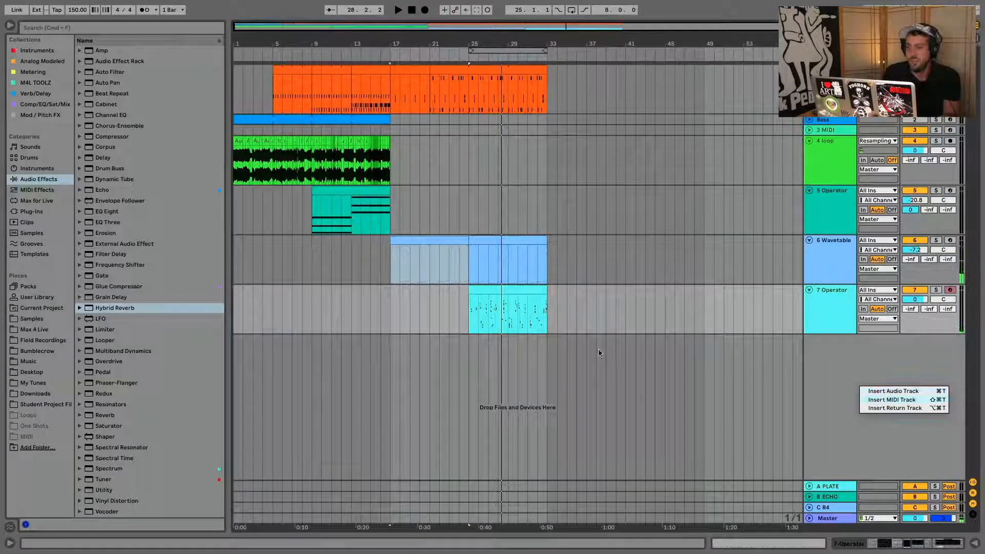
# Step: Insert a new MIDI track below the lower Operator track and list the instrument devices in the browser
pyautogui.press('shift+super+t')
pyautogui.click(55, 330)
pyautogui.click(39, 241)
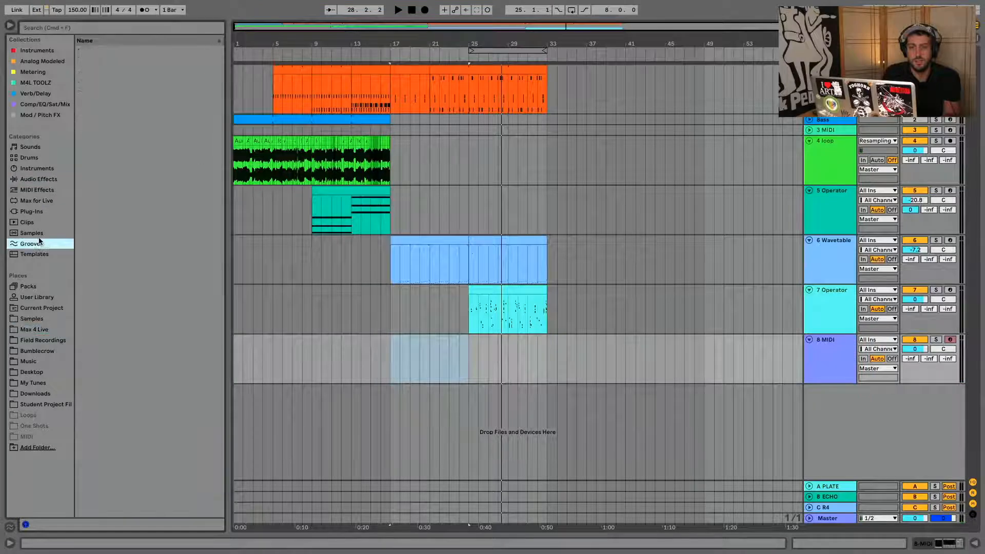
pyautogui.click(38, 211)
pyautogui.click(44, 181)
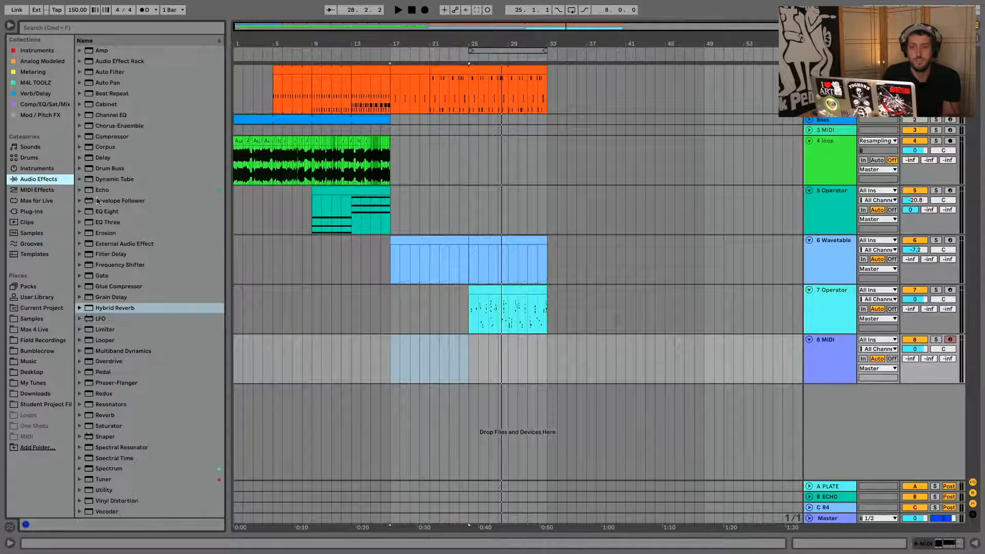
pyautogui.click(39, 169)
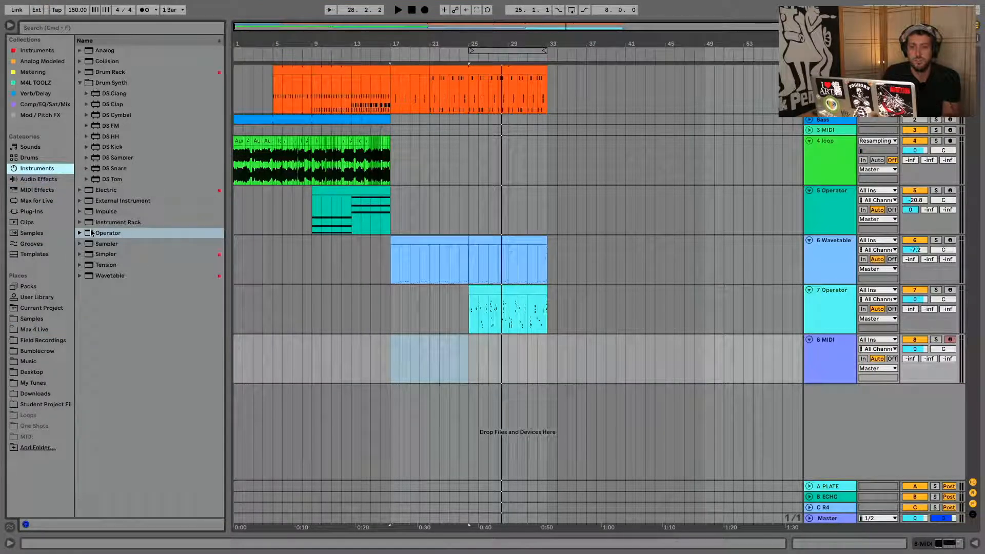
# Step: Collapse the Drum Synth folder and load the Analog instrument onto the new MIDI track
pyautogui.moveTo(114, 278); pyautogui.dragTo(396, 330)
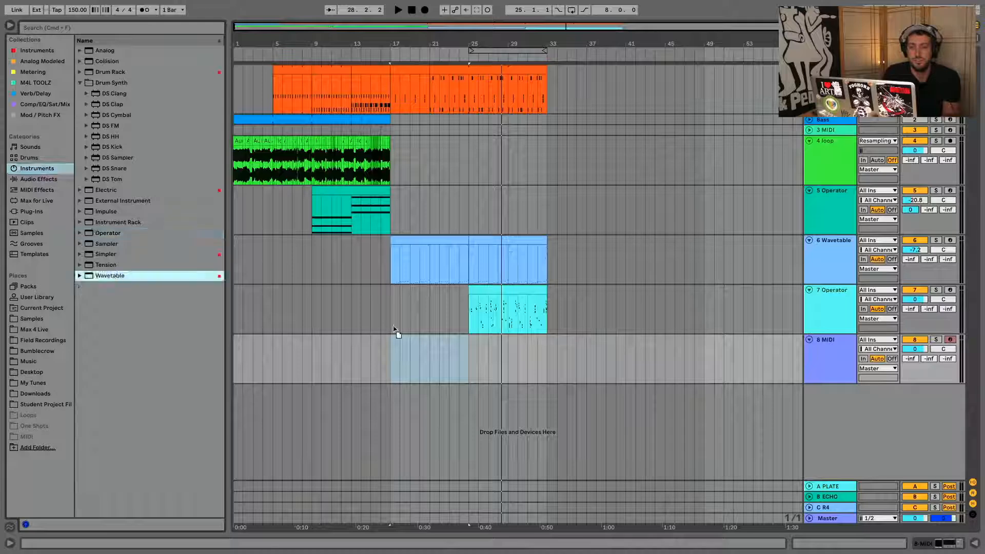
pyautogui.click(82, 84)
pyautogui.press('Up')
pyautogui.press('Up')
pyautogui.press('Up')
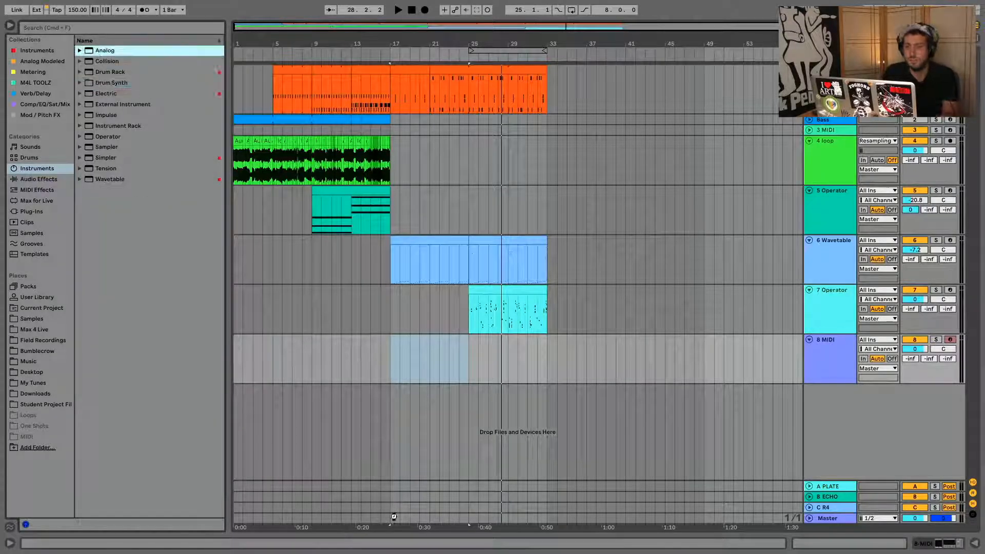
pyautogui.press('Return')
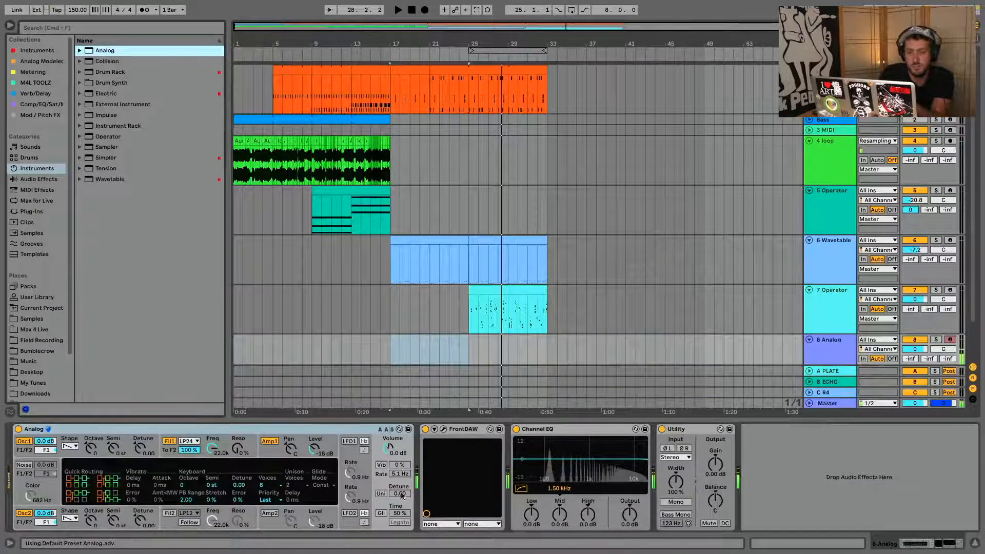
# Step: Raise the sustain point of Analog's Amp1 envelope and turn on unison
pyautogui.click(265, 452)
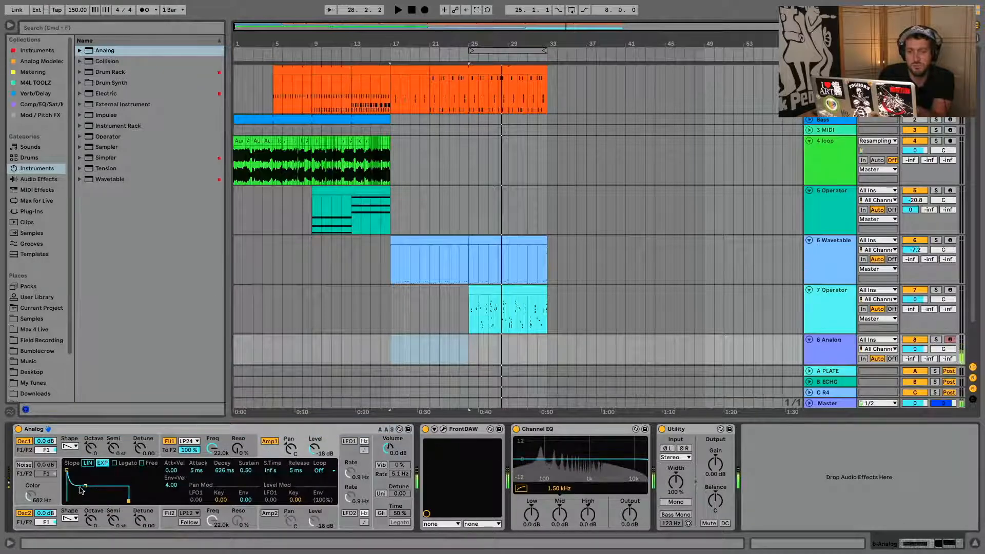
pyautogui.moveTo(80, 490); pyautogui.dragTo(76, 470)
pyautogui.click(381, 494)
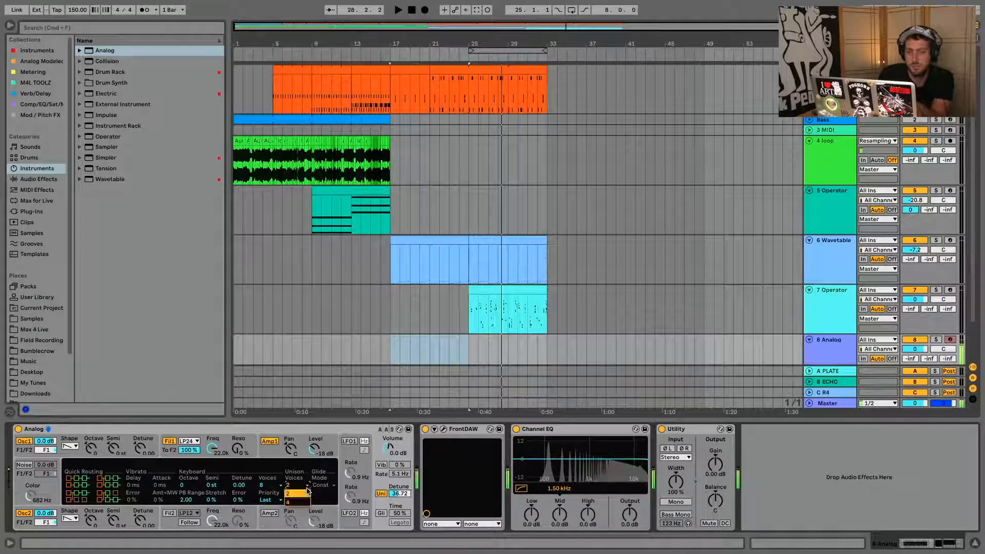
# Step: Set Analog to 32 voices with 4 unison voices and a unison detune of 100
pyautogui.click(280, 486)
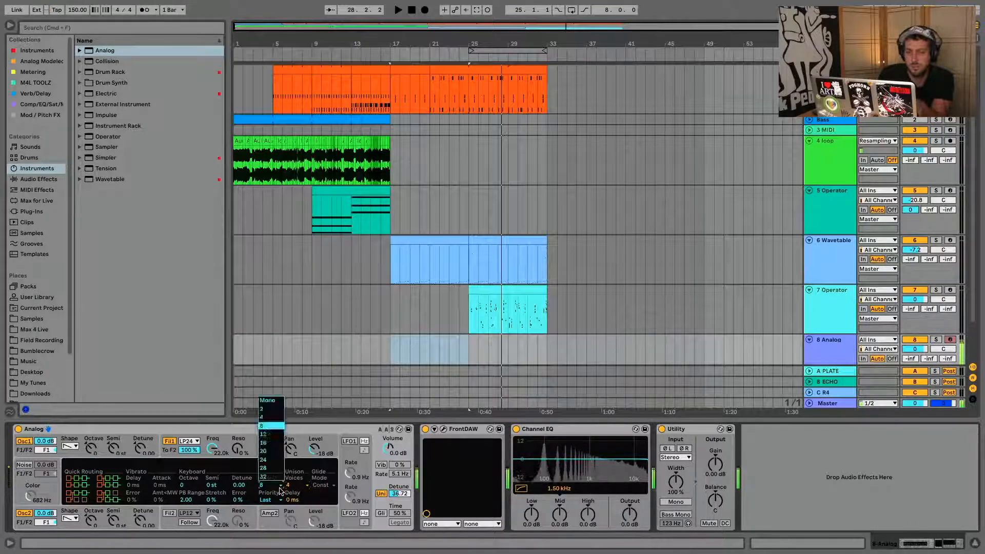
pyautogui.click(279, 477)
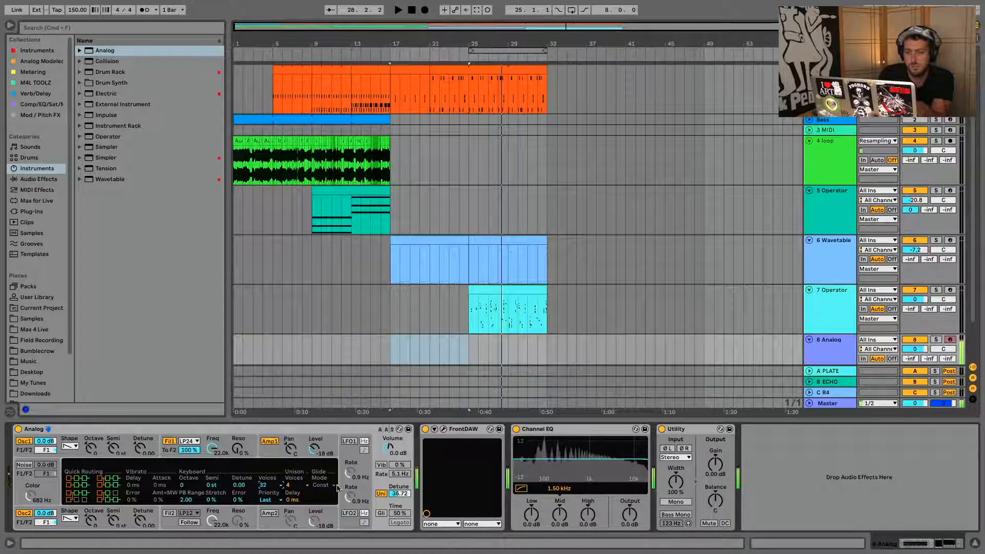
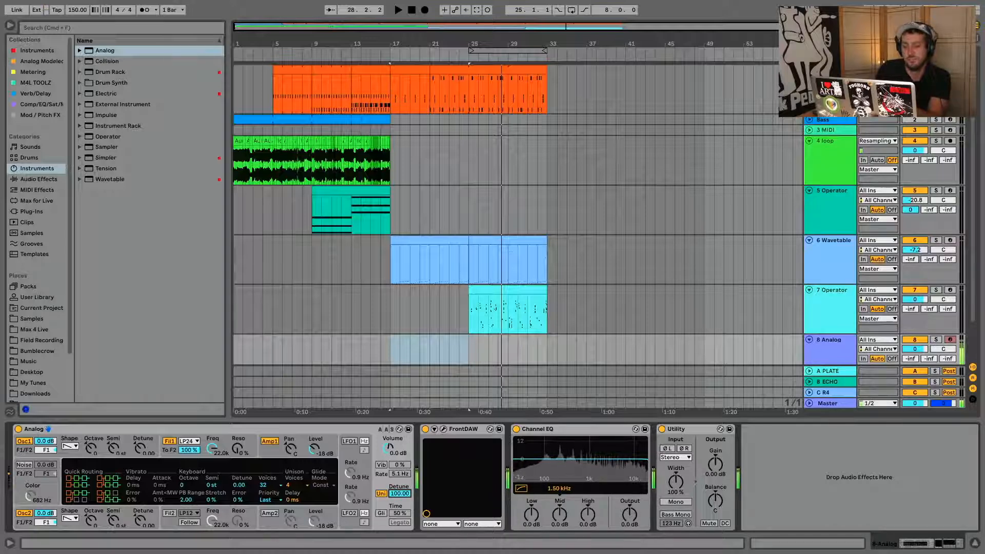
pyautogui.rightClick(400, 494)
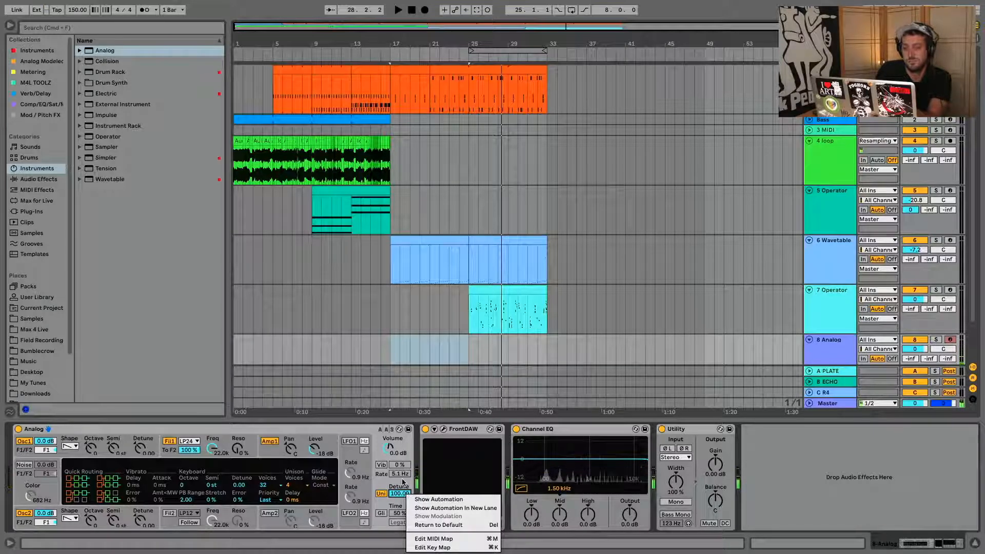
pyautogui.click(402, 485)
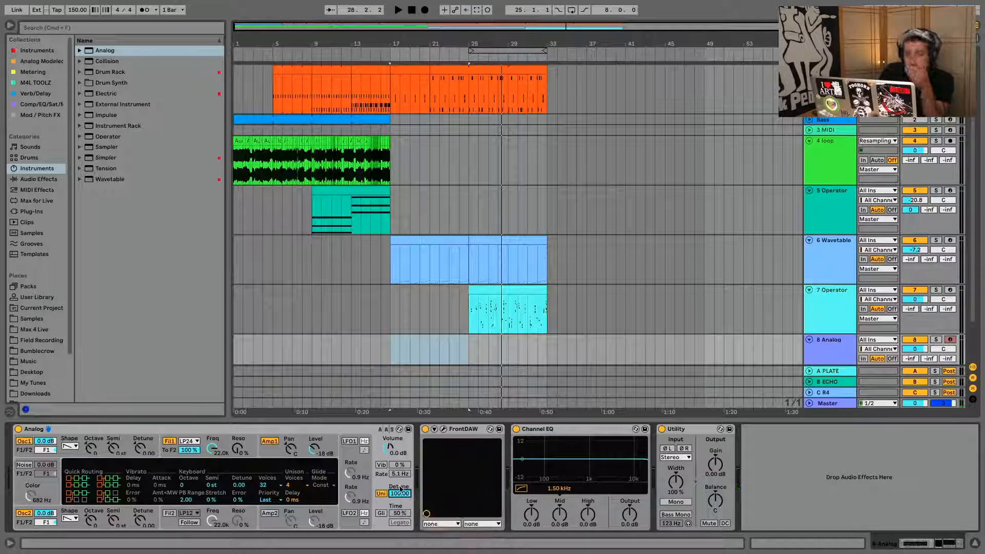
# Step: Add an LFO to the Analog track with a Square wave at 7.81 Hz and 15% smoothing, mapped to Unison Detune
pyautogui.click(23, 180)
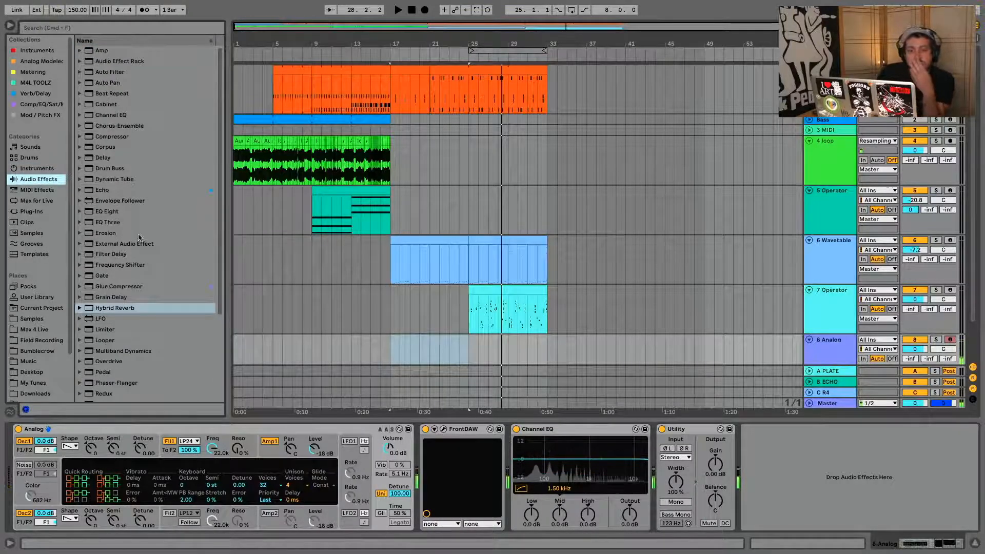
pyautogui.click(114, 320)
pyautogui.moveTo(983, 446); pyautogui.dragTo(822, 484)
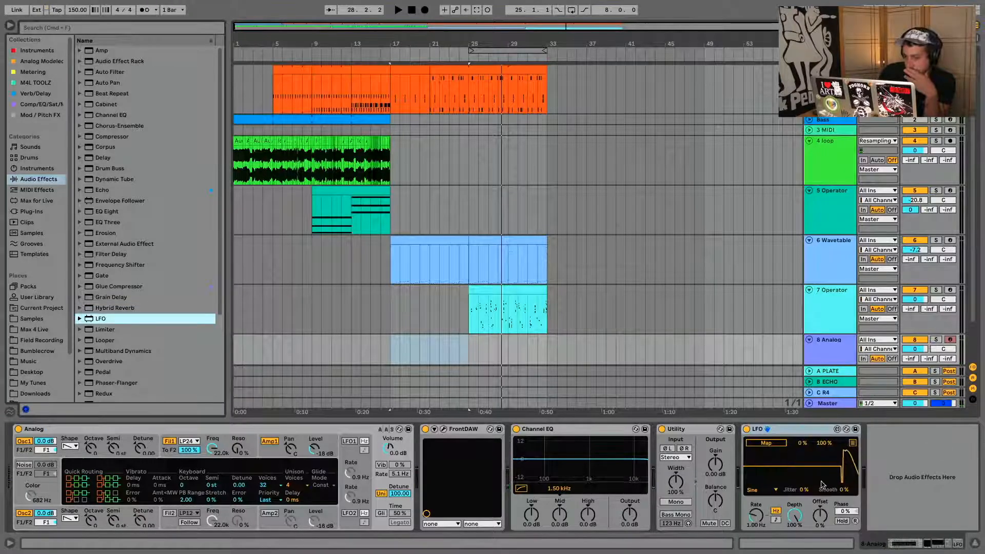
pyautogui.click(769, 491)
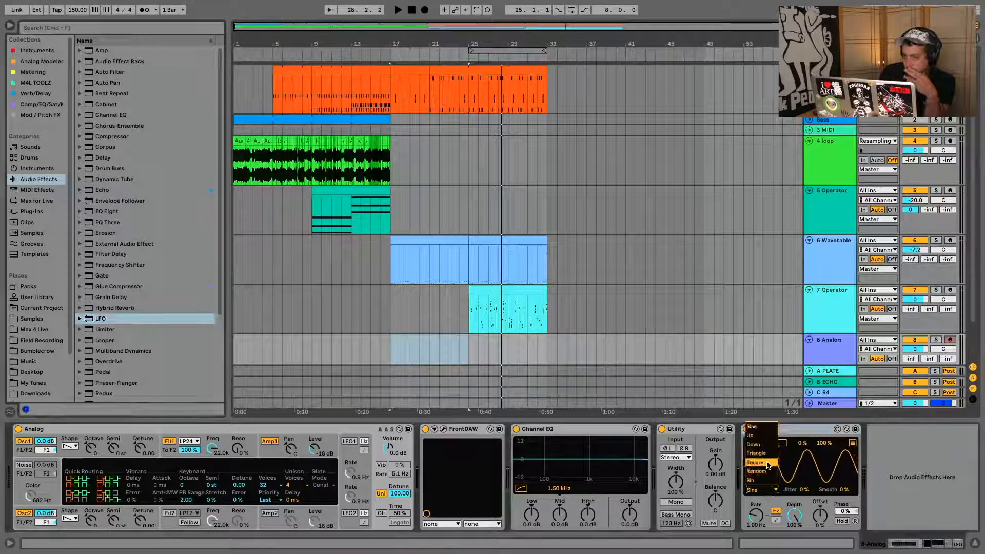
pyautogui.click(769, 463)
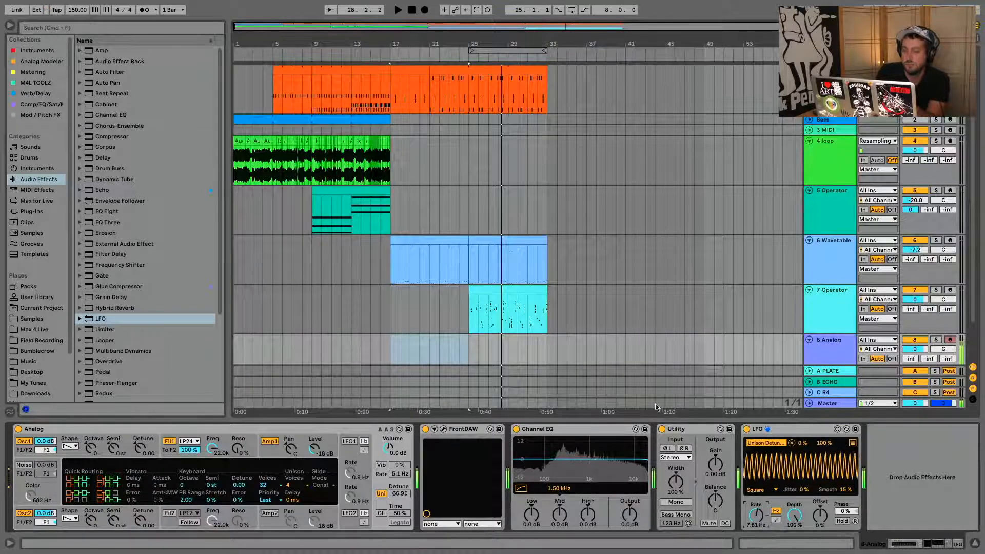
# Step: Copy the Wavetable clip at bar 17 and paste it twice in a row onto the Analog track during playback
pyautogui.press('space')
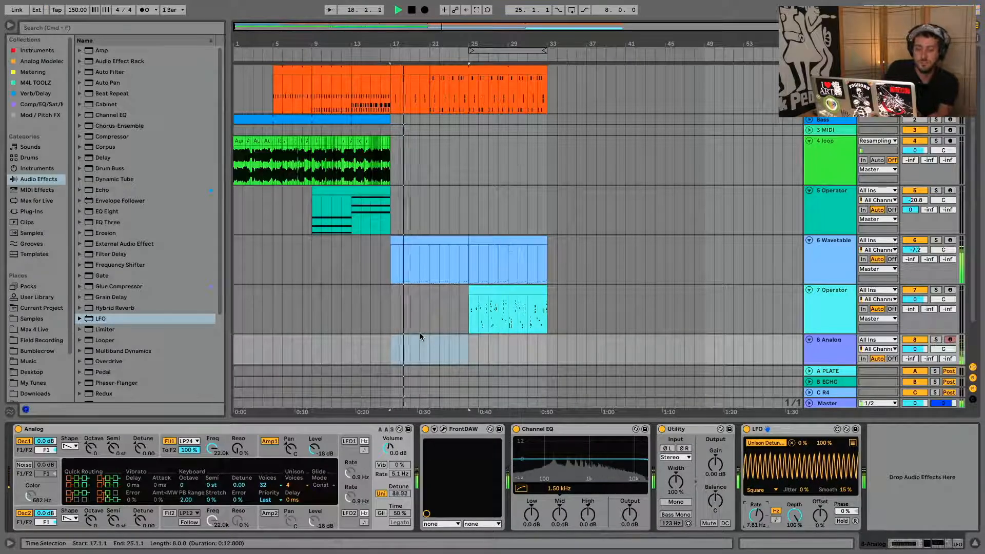
pyautogui.click(460, 241)
pyautogui.press('super+c')
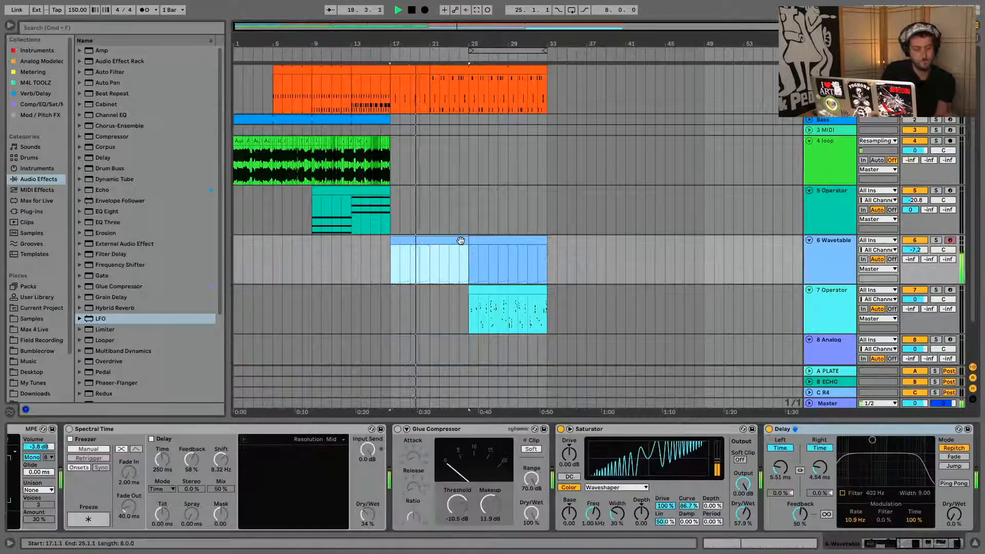
pyautogui.press('Down')
pyautogui.press('Down')
pyautogui.press('super+v')
pyautogui.press('super+v')
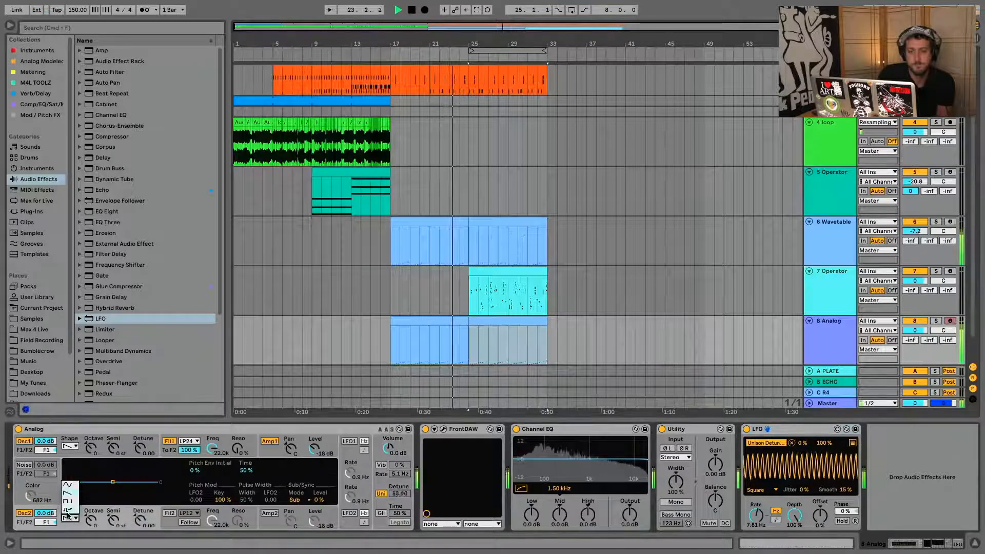
# Step: Set both Analog oscillators to the rectangle waveform and the LFO depth to 100%
pyautogui.click(72, 447)
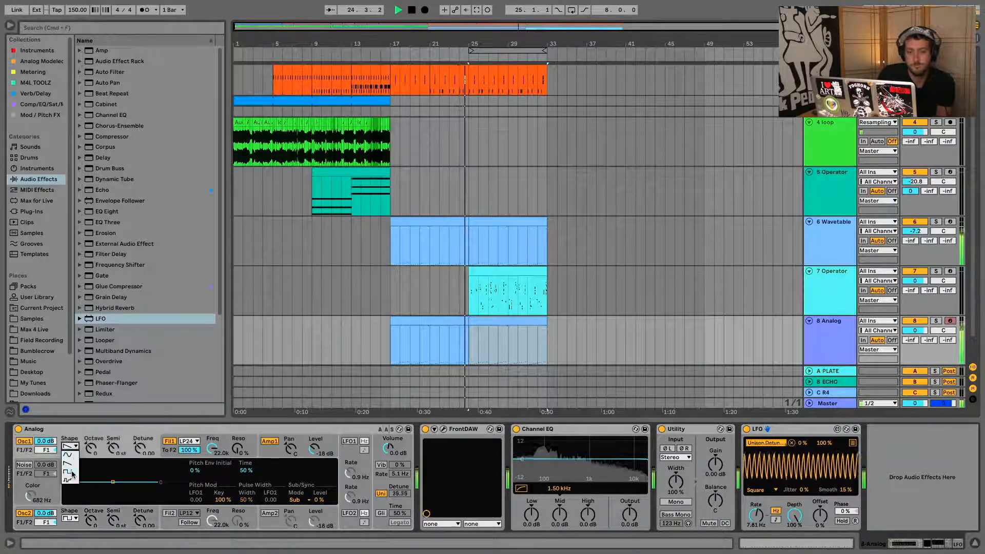
pyautogui.click(68, 472)
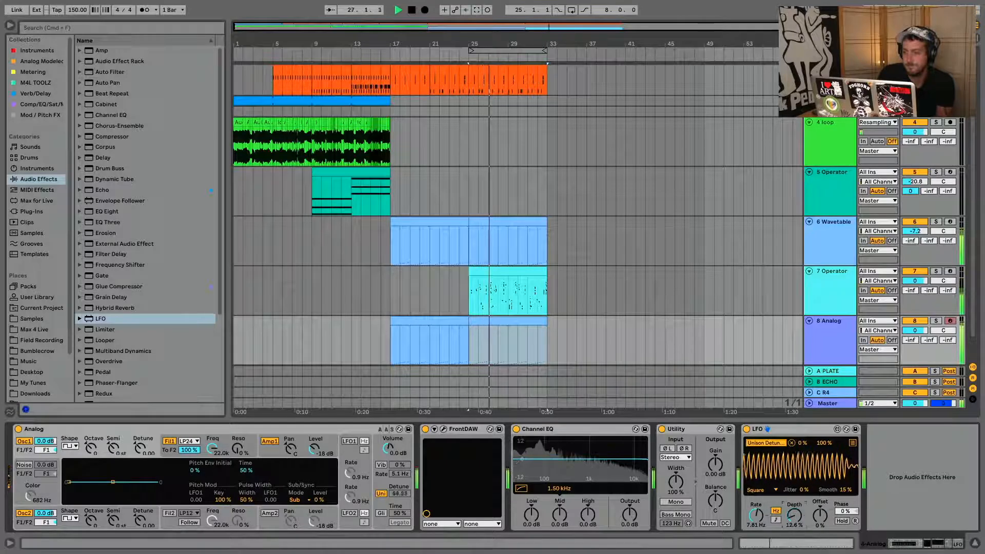
pyautogui.moveTo(796, 524)
pyautogui.mouseDown()
pyautogui.moveTo(796, 551)
pyautogui.moveTo(796, 523)
pyautogui.mouseUp()
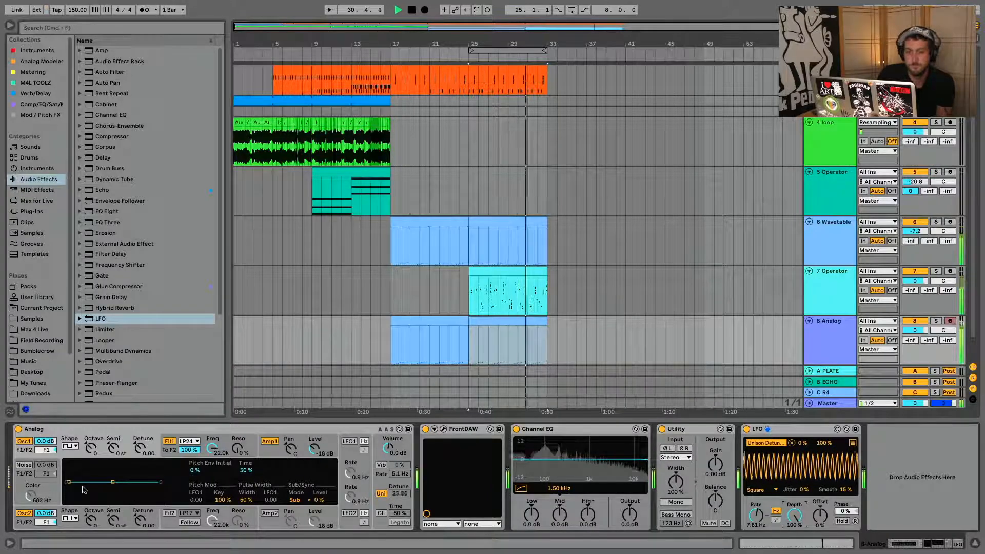
# Step: Solo the Analog track and shape its oscillator pitch envelope to 100% initial pitch and 14% time
pyautogui.moveTo(68, 482)
pyautogui.mouseDown()
pyautogui.moveTo(71, 465)
pyautogui.moveTo(81, 482)
pyautogui.mouseUp()
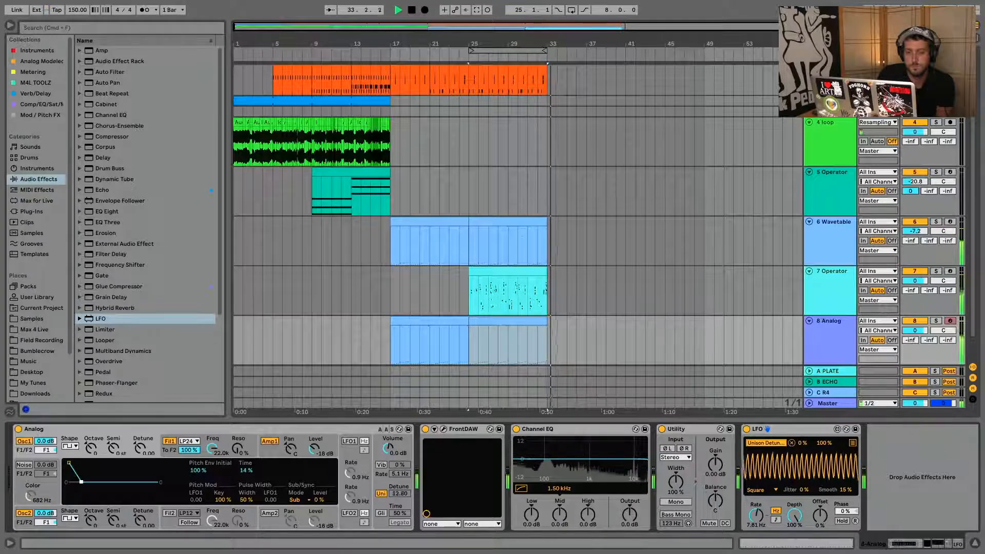
pyautogui.click(937, 321)
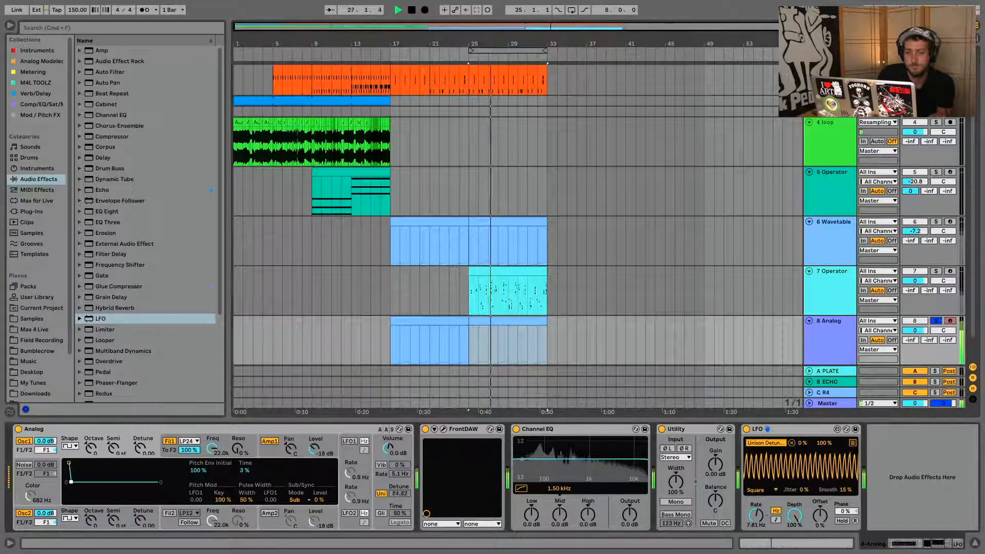
pyautogui.moveTo(81, 482); pyautogui.dragTo(145, 483)
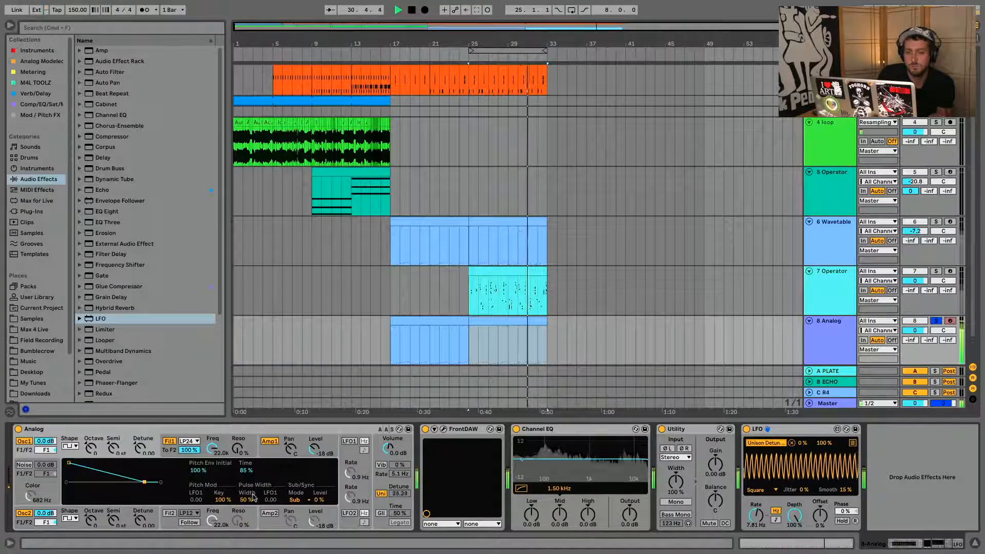
pyautogui.moveTo(145, 482); pyautogui.dragTo(81, 483)
pyautogui.press('space')
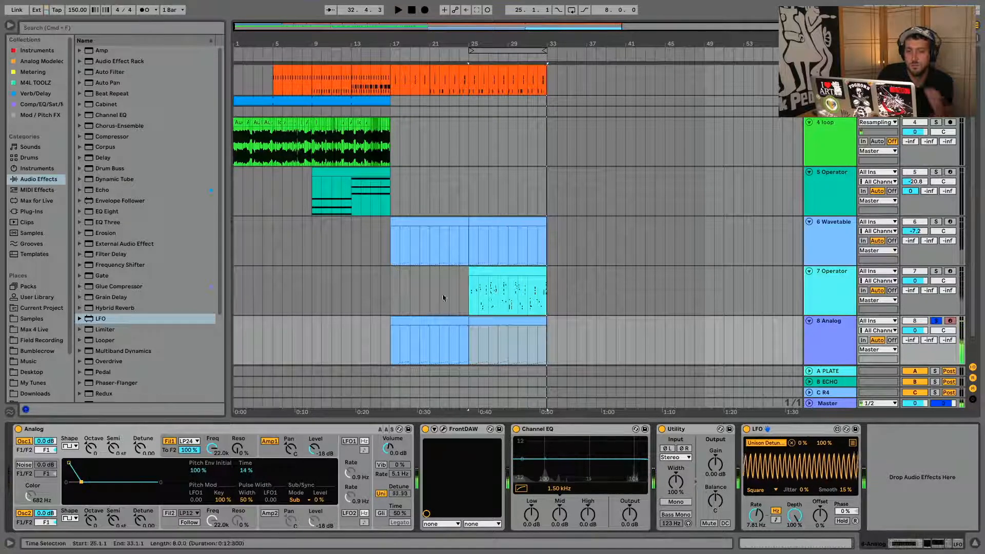
# Step: Play from the first Analog clip and check the note contents of the Analog and Wavetable clips
pyautogui.click(438, 319)
pyautogui.press('space')
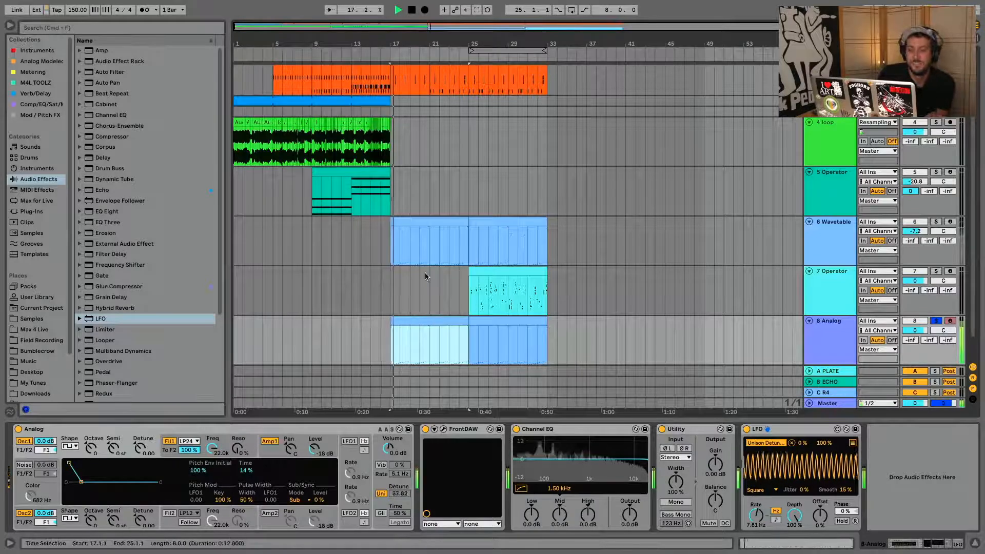
pyautogui.doubleClick(404, 336)
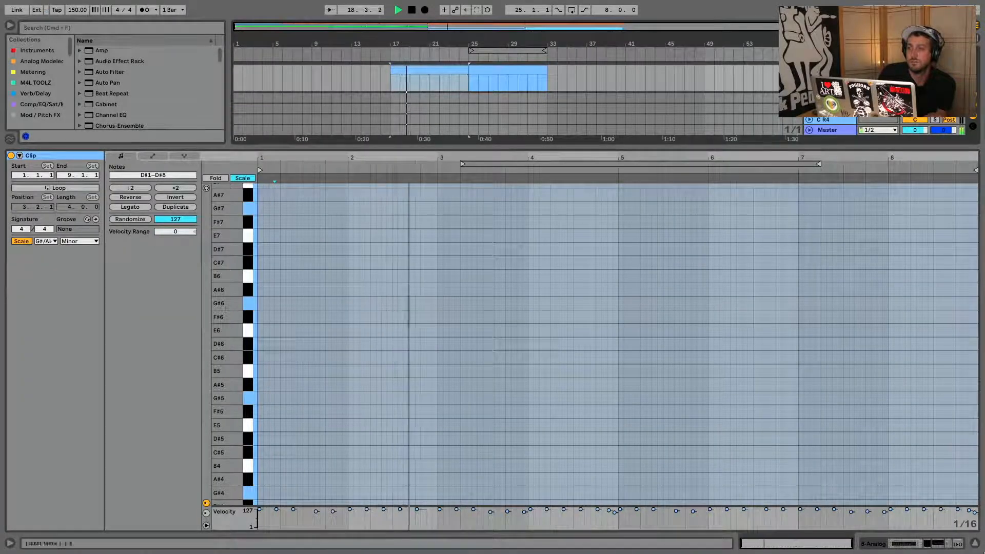
pyautogui.press('alt+super+l')
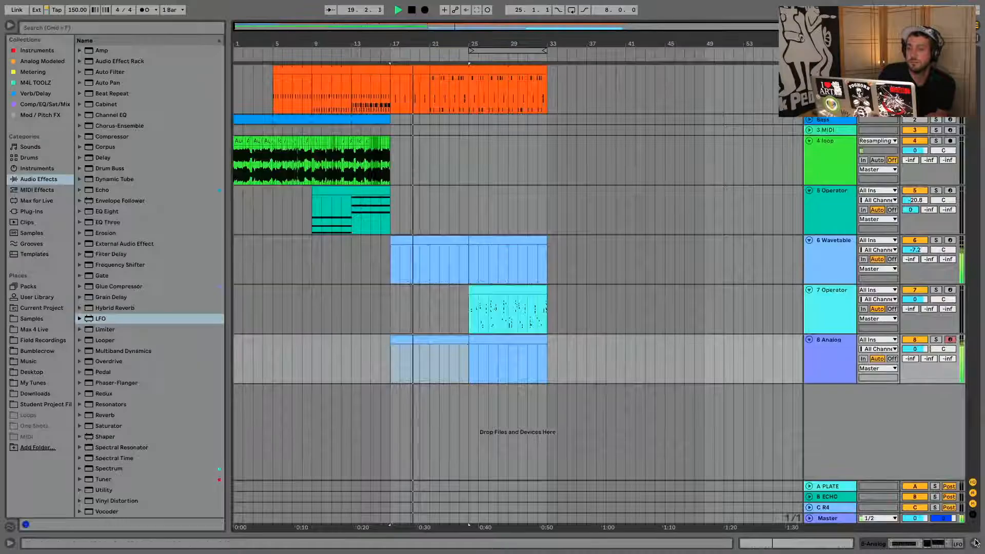
pyautogui.doubleClick(436, 240)
pyautogui.press('alt+super+l')
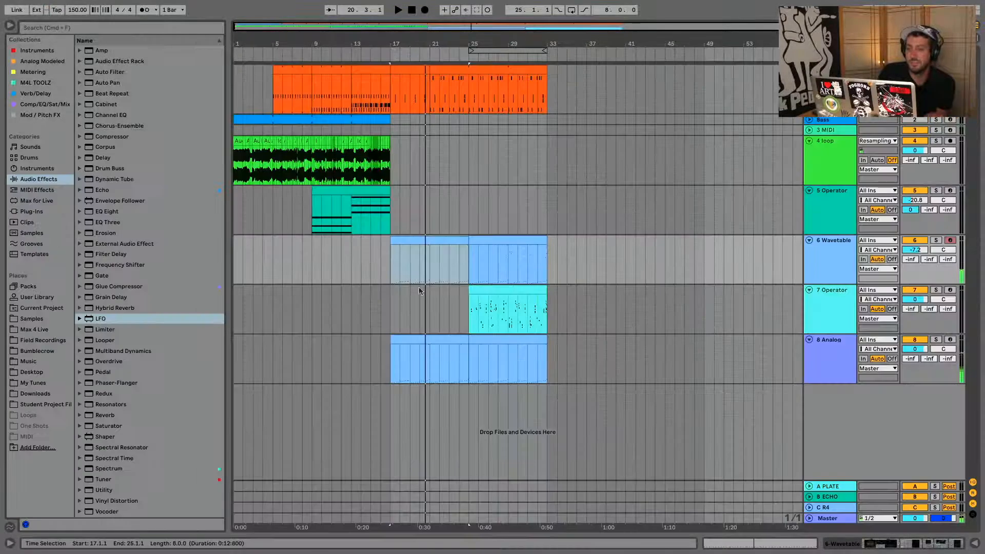
# Step: Show the Wavetable track's device chain, play the track soloed, and inspect the settings of oscillators 2 and 1
pyautogui.doubleClick(470, 250)
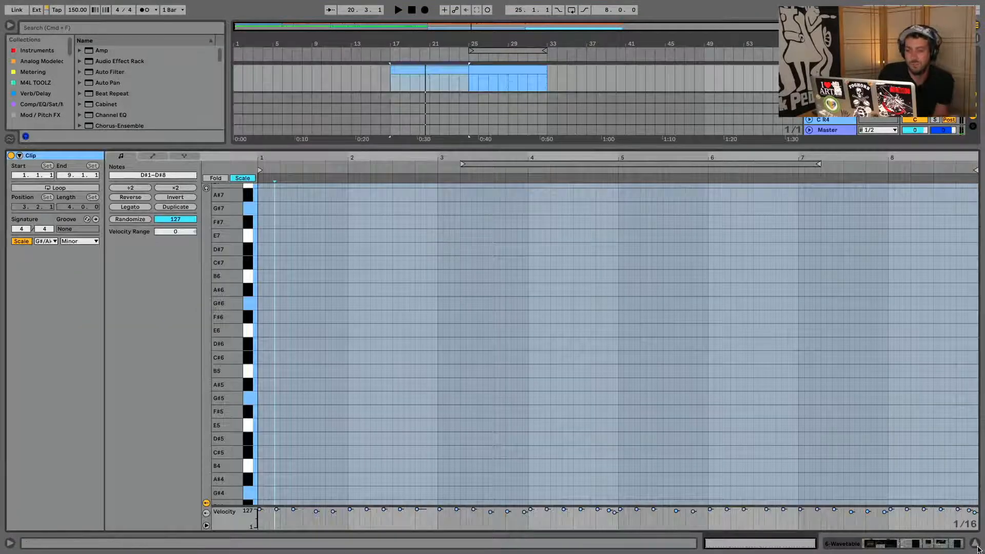
pyautogui.click(949, 544)
pyautogui.hscroll(-10, 493, 479)
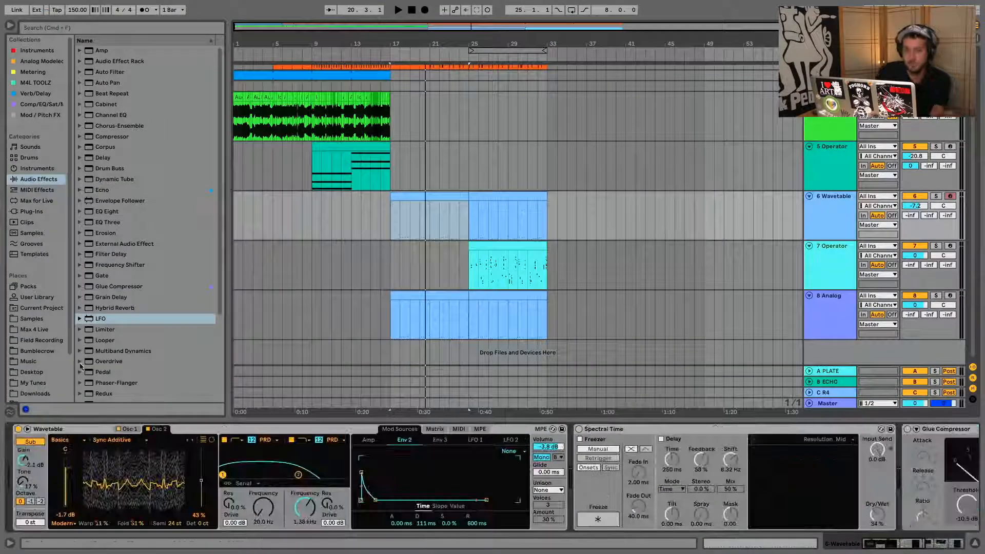
pyautogui.click(148, 430)
pyautogui.press('space')
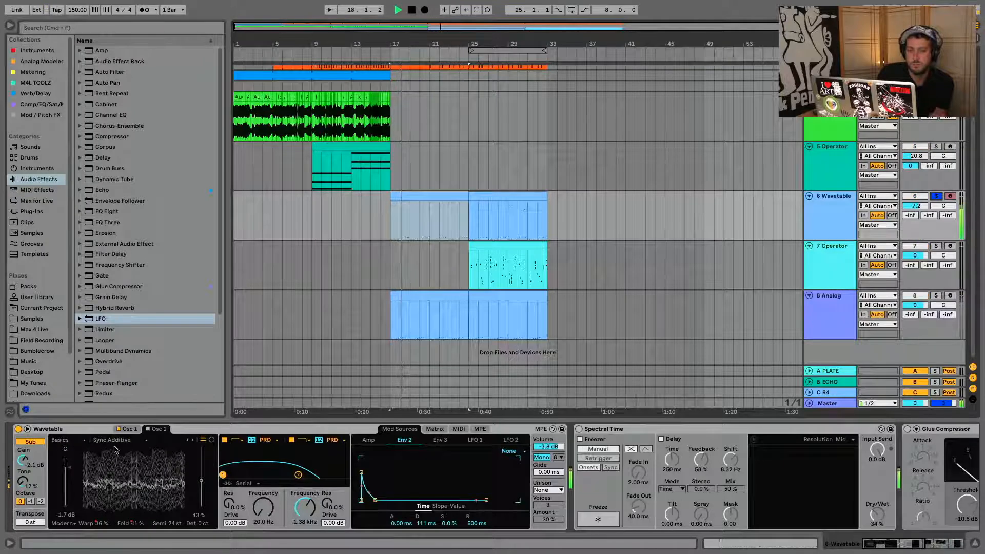
pyautogui.click(127, 429)
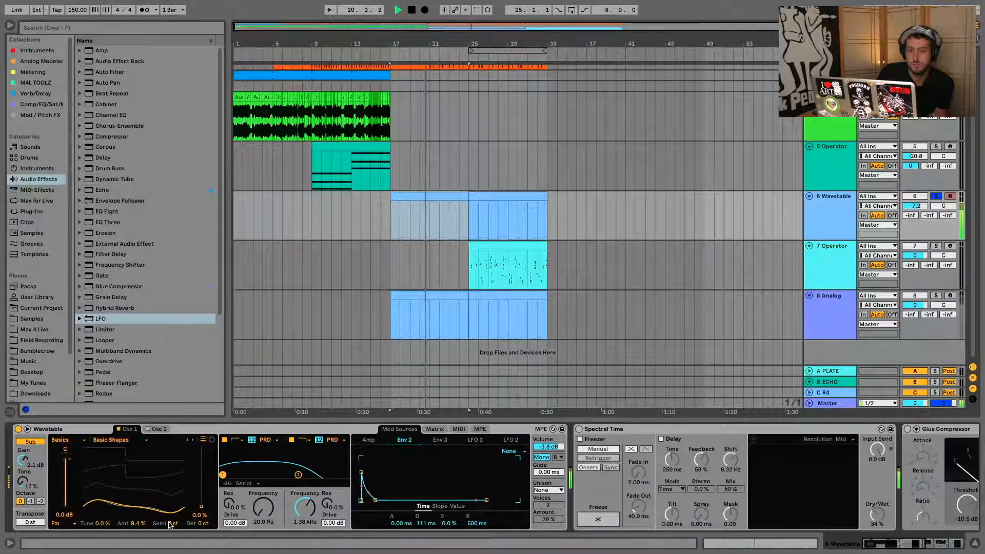
# Step: Set Wavetable oscillator 1's FM Semi to -12 st and the second filter's frequency to 7.61 kHz
pyautogui.moveTo(170, 524)
pyautogui.mouseDown()
pyautogui.moveTo(169, 539)
pyautogui.moveTo(168, 521)
pyautogui.mouseUp()
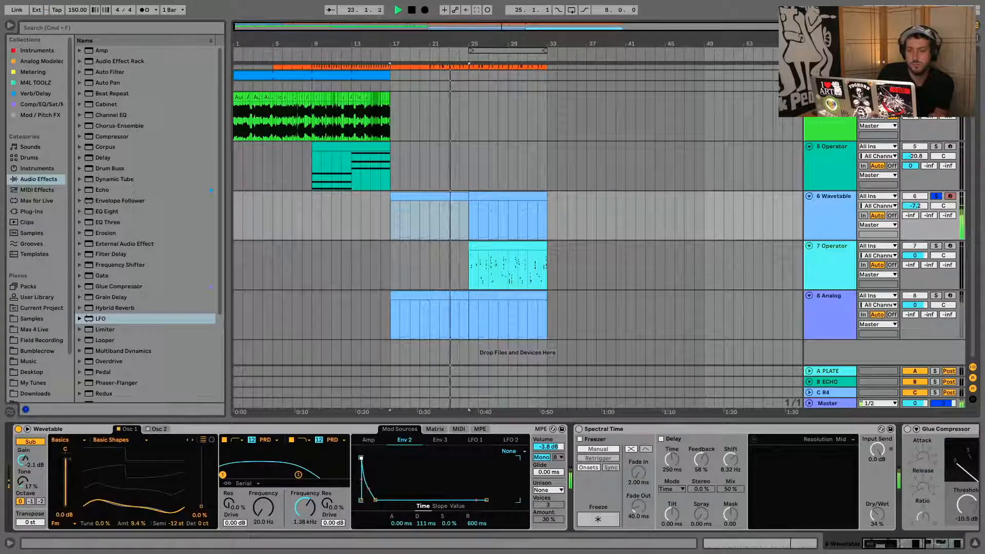
pyautogui.click(366, 441)
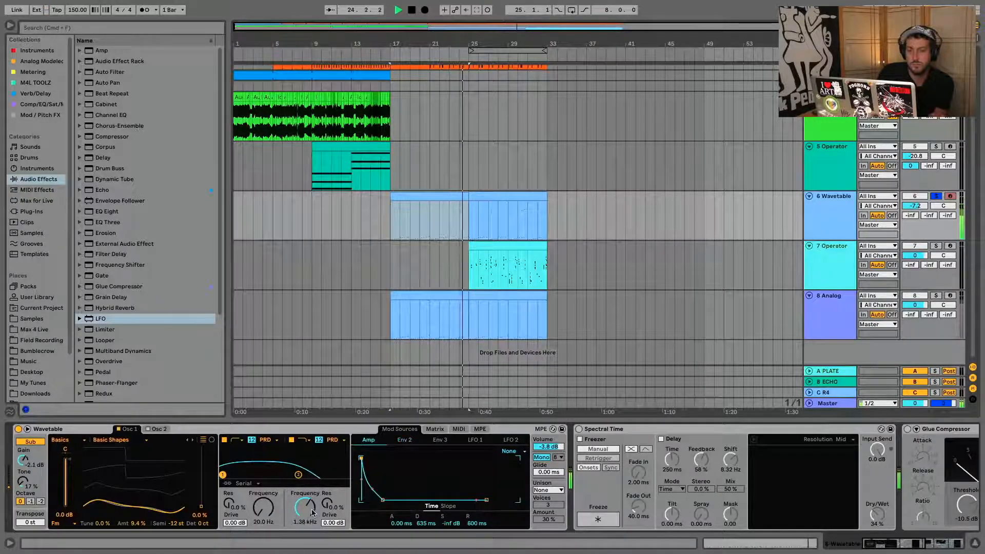
pyautogui.moveTo(313, 512); pyautogui.dragTo(313, 493)
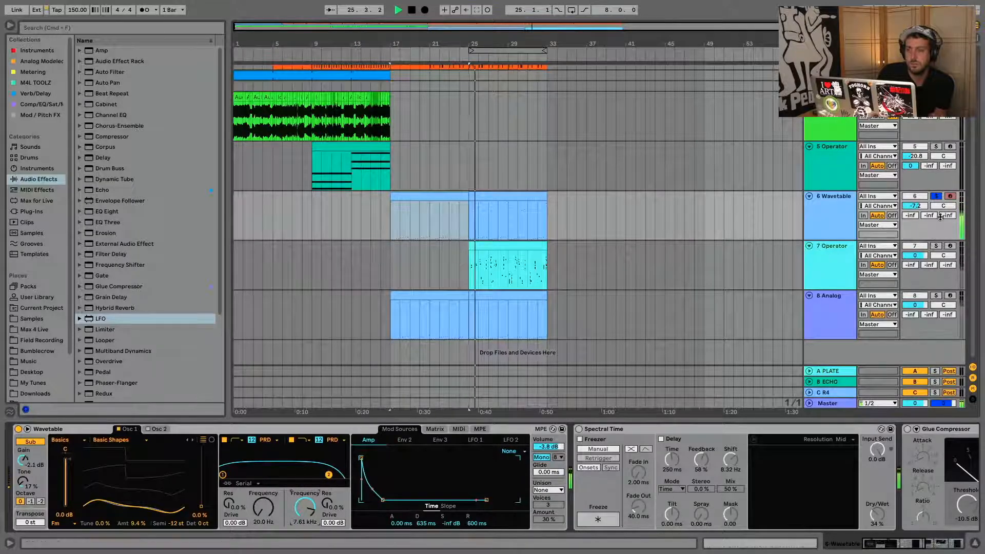
# Step: Reset the Wavetable track's volume to 0 dB, unsolo it, and play the arrangement from bar 17
pyautogui.doubleClick(912, 208)
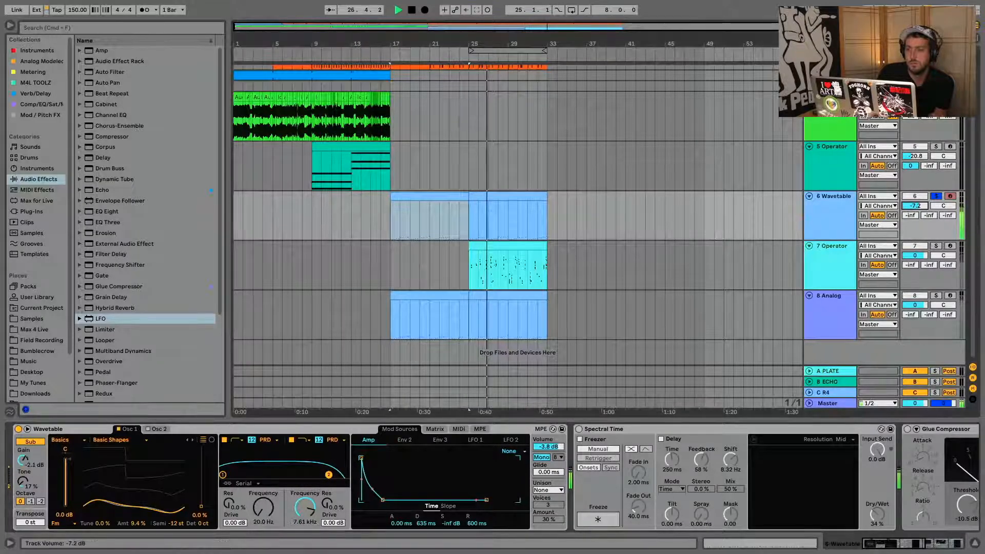
pyautogui.click(937, 196)
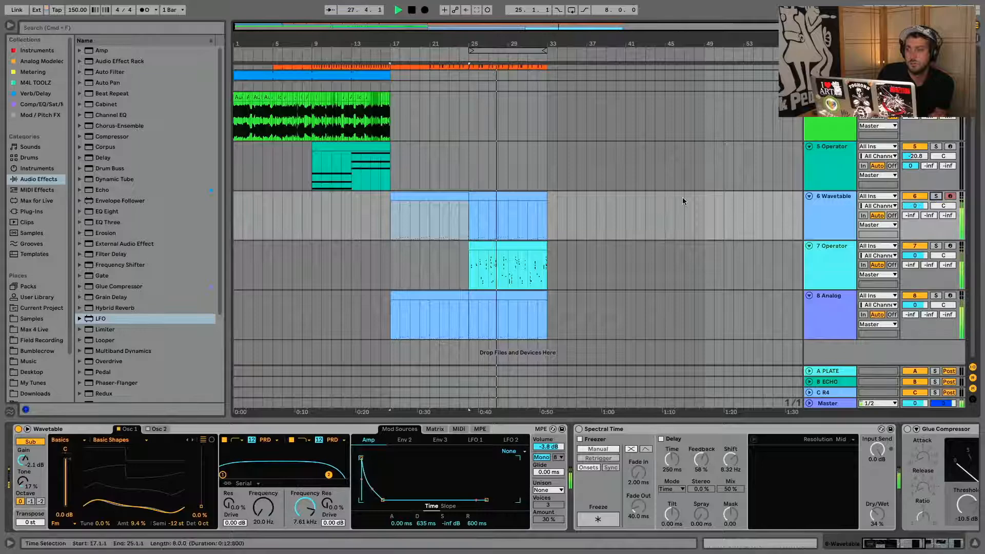
pyautogui.click(438, 196)
pyautogui.press('space')
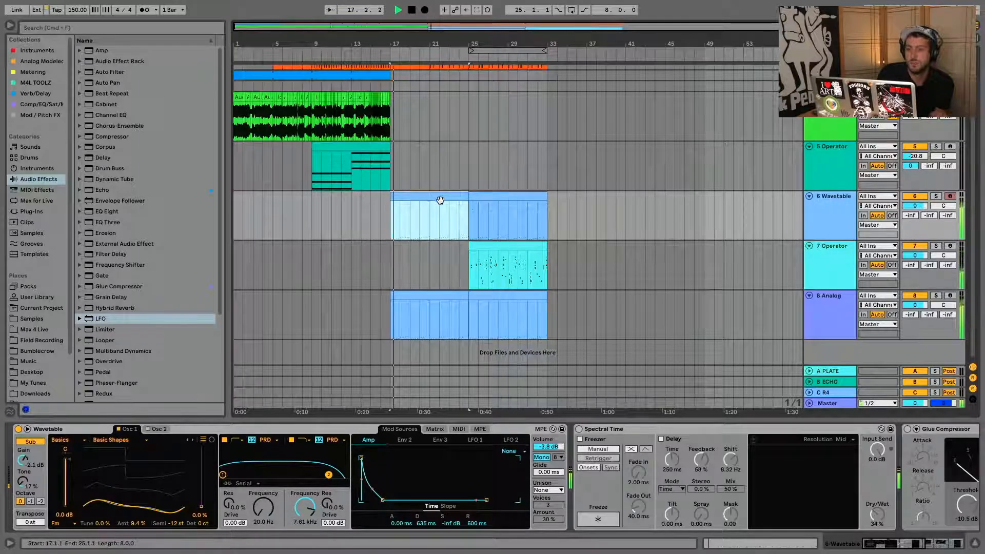
# Step: Move the Analog track directly beneath the Wavetable track, above the Operator track with the clip at bar 25
pyautogui.click(767, 295)
pyautogui.moveTo(795, 253); pyautogui.dragTo(793, 252)
# Step: Shape Wavetable's amp envelope with 589 ms decay, 0.0 dB sustain and 157 ms release
pyautogui.click(429, 241)
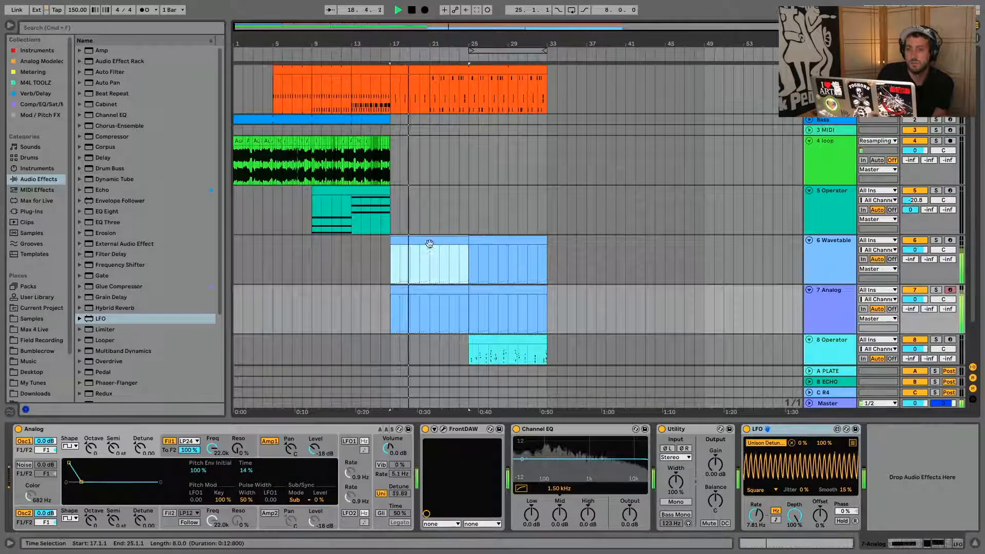
pyautogui.moveTo(934, 548); pyautogui.dragTo(885, 547)
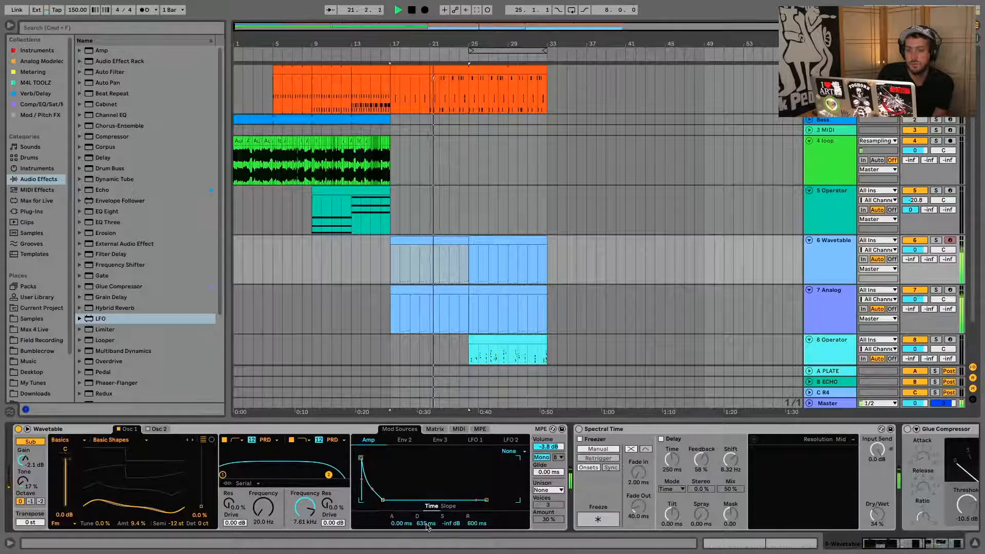
pyautogui.moveTo(443, 526); pyautogui.dragTo(443, 461)
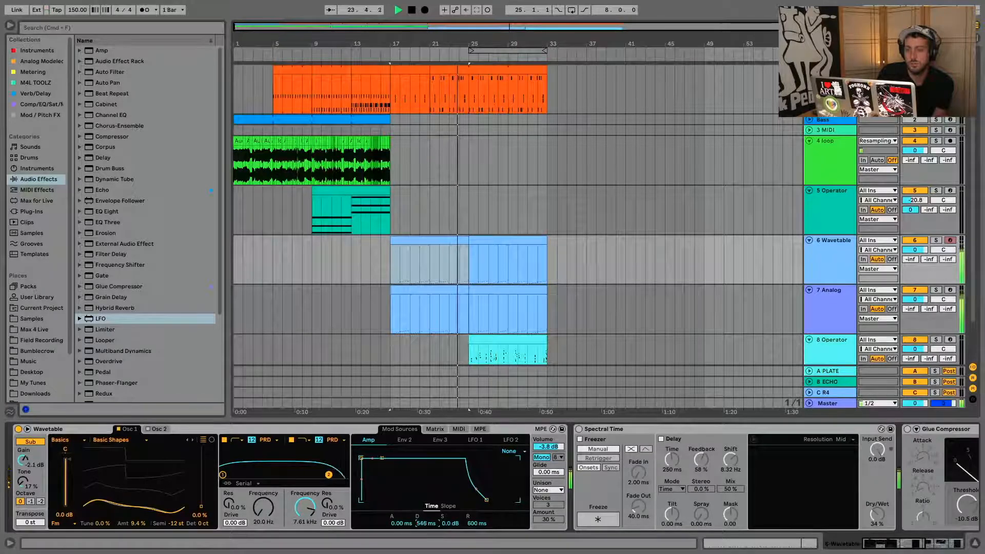
pyautogui.moveTo(476, 529); pyautogui.dragTo(477, 519)
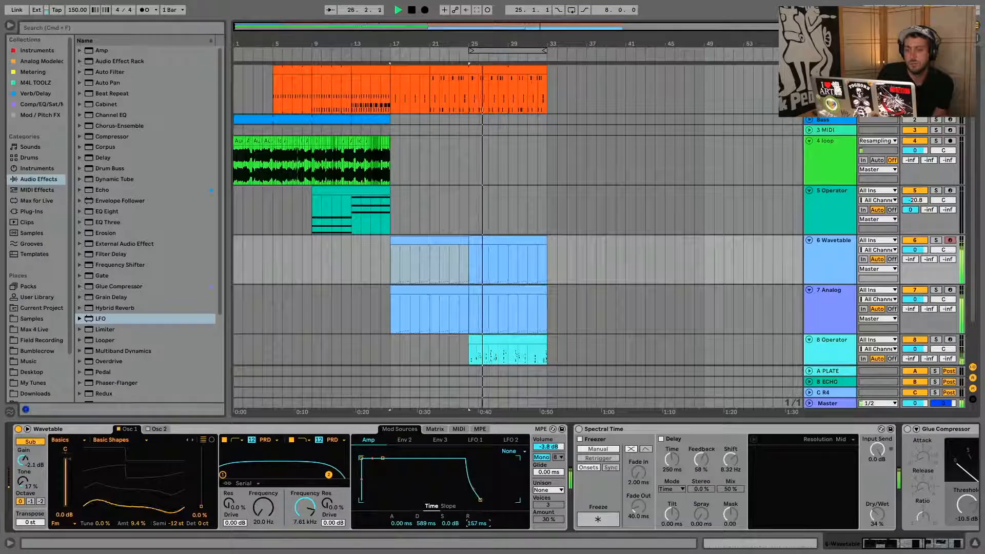
# Step: Solo the Wavetable track and set oscillator 1's FM amount to 0.0%, with filter 1 drive at 0.00 dB and resonance at 27%
pyautogui.click(942, 242)
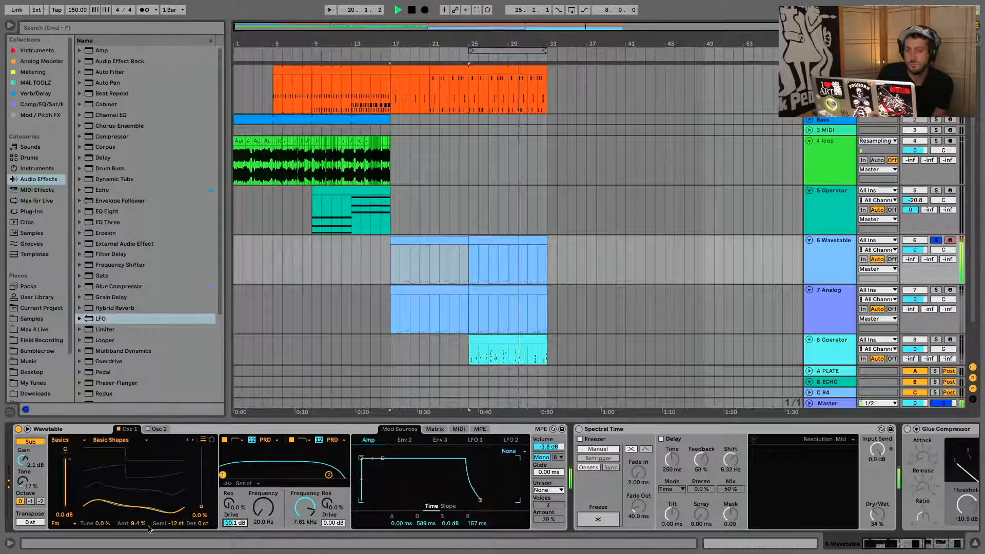
pyautogui.moveTo(139, 524); pyautogui.dragTo(138, 536)
pyautogui.moveTo(234, 523); pyautogui.dragTo(234, 538)
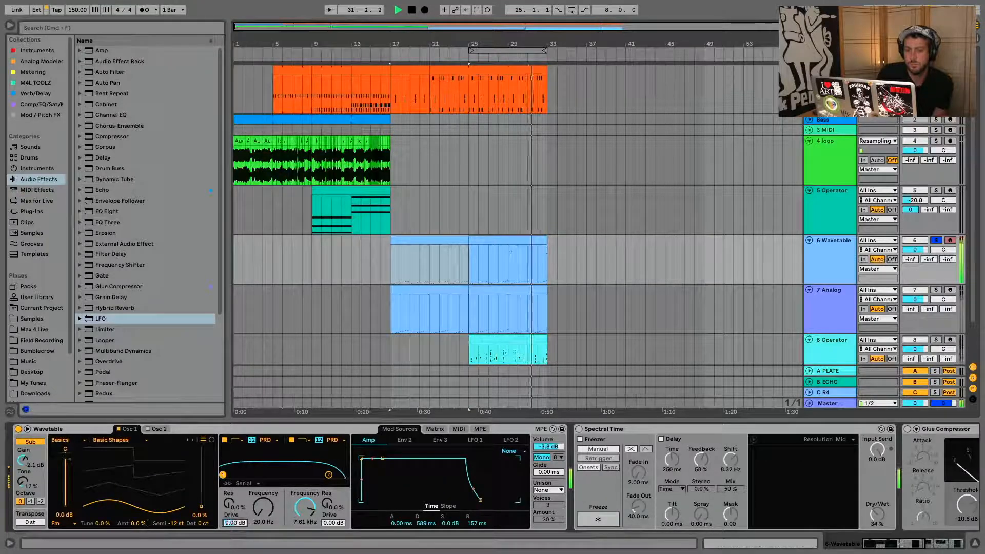
pyautogui.moveTo(229, 506)
pyautogui.mouseDown()
pyautogui.moveTo(229, 485)
pyautogui.moveTo(229, 514)
pyautogui.mouseUp()
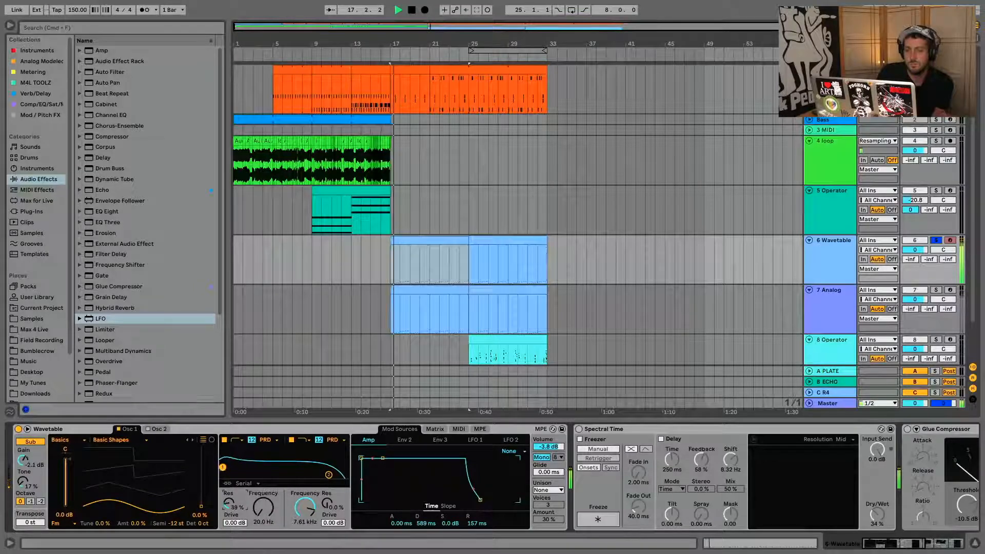
# Step: Unsolo the Wavetable track and place its Delay at the end of the Analog device chain with Dry/Wet at 4.0%
pyautogui.hscroll(10, 807, 535)
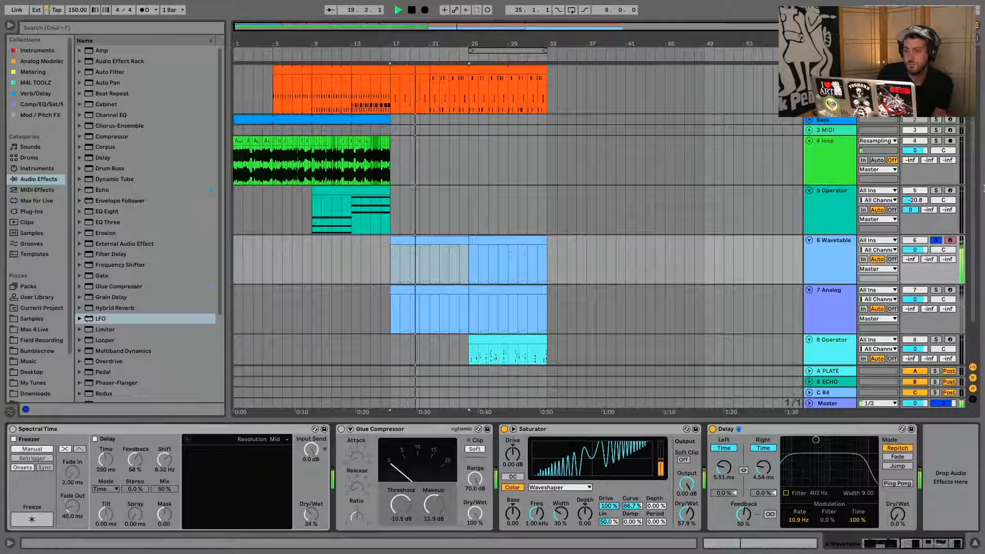
pyautogui.click(935, 241)
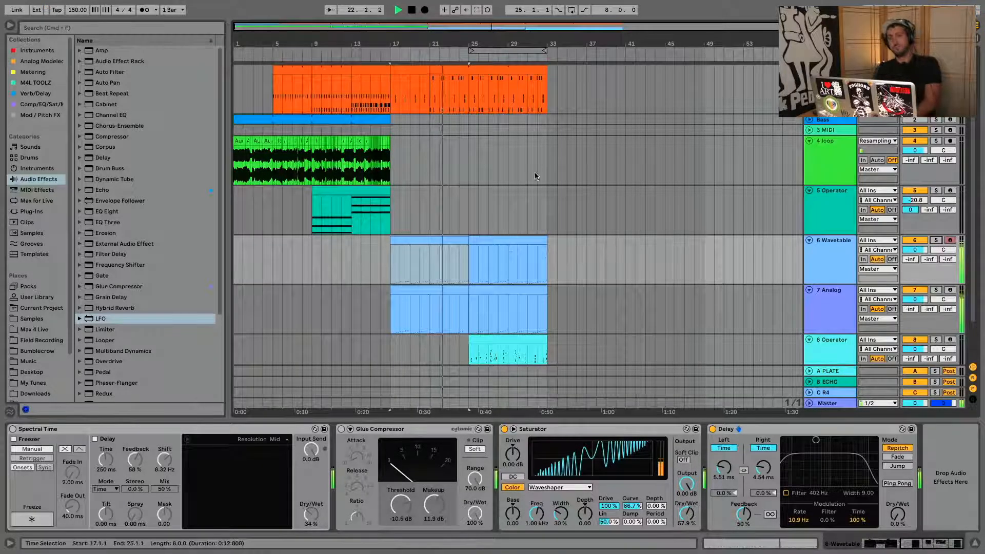
pyautogui.click(842, 329)
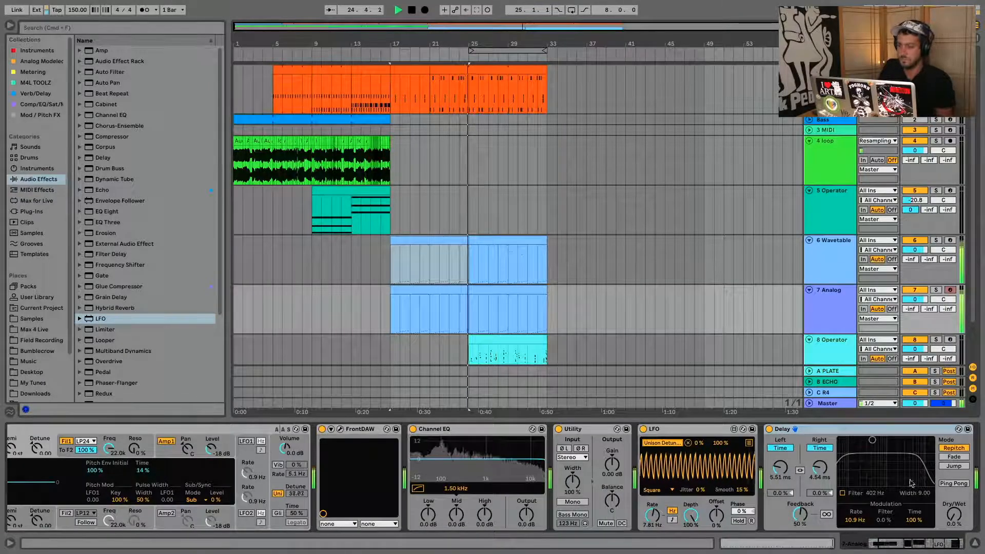
pyautogui.moveTo(955, 517); pyautogui.dragTo(956, 477)
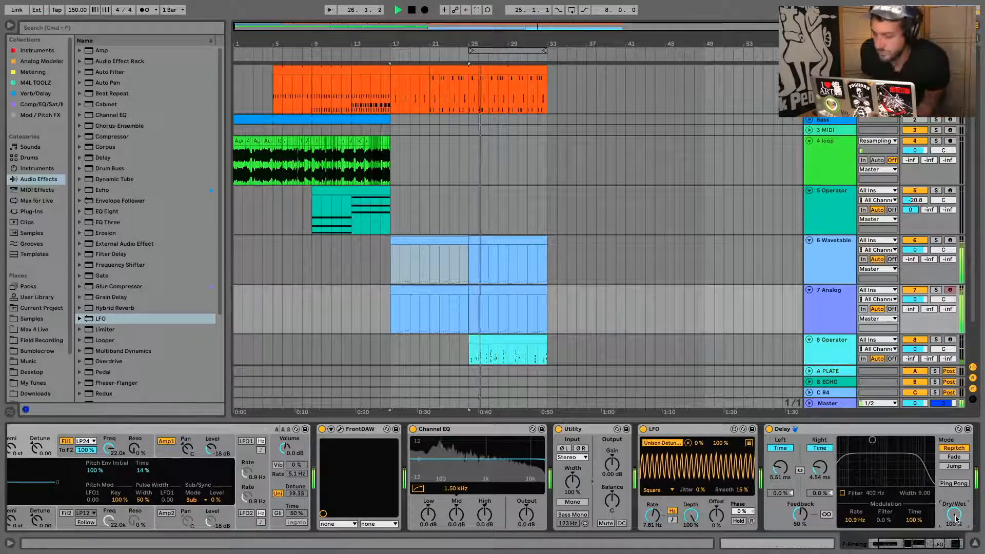
pyautogui.moveTo(956, 519); pyautogui.dragTo(956, 551)
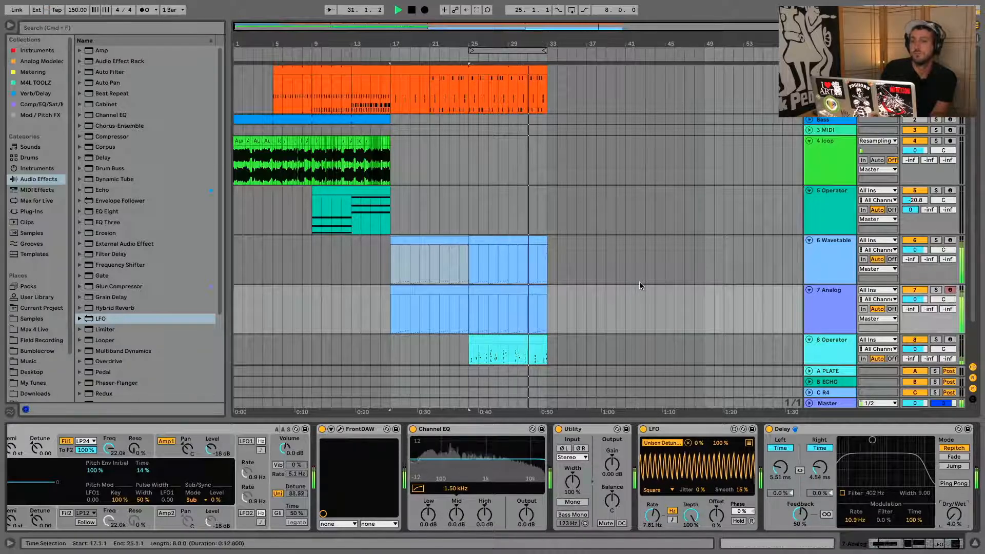
# Step: Play the arrangement from the first Wavetable clip, then mute the Wavetable track and stop playback
pyautogui.scroll(-2, 640, 286)
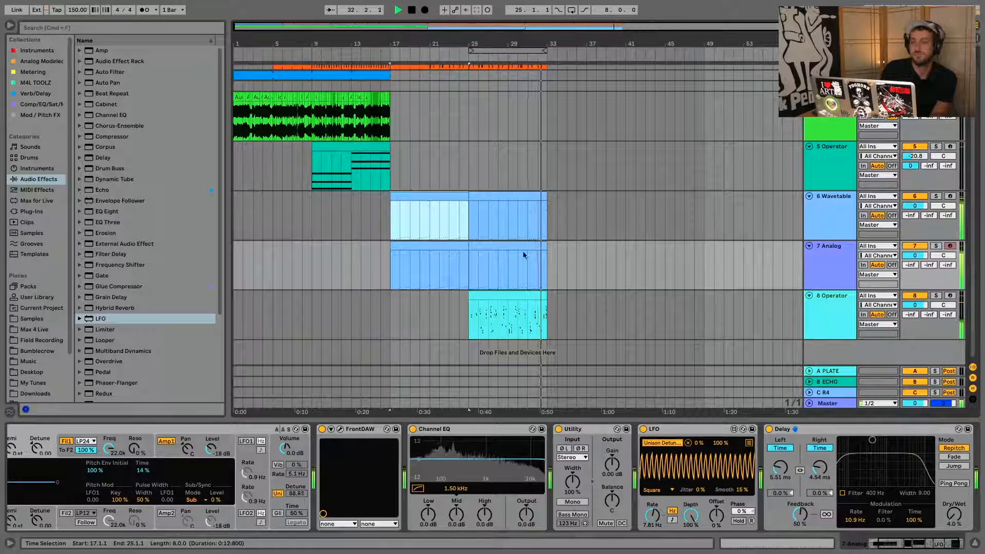
pyautogui.click(409, 204)
pyautogui.press('space')
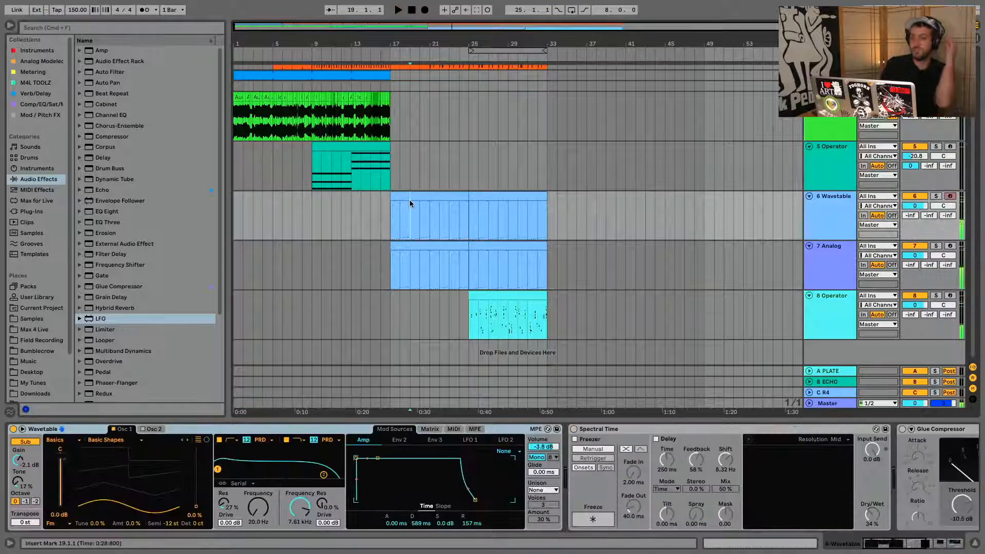
pyautogui.click(411, 199)
pyautogui.press('space')
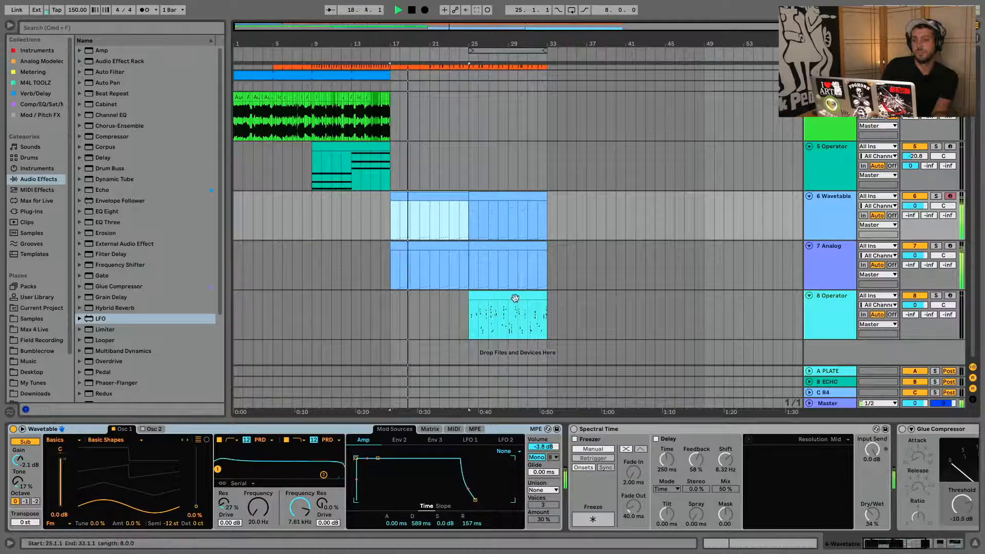
pyautogui.click(926, 197)
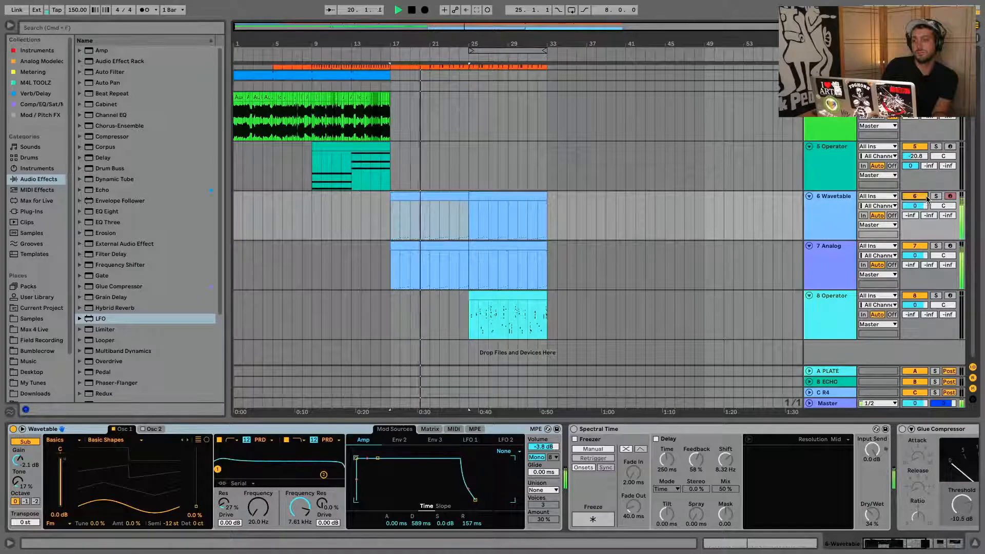
pyautogui.press('space')
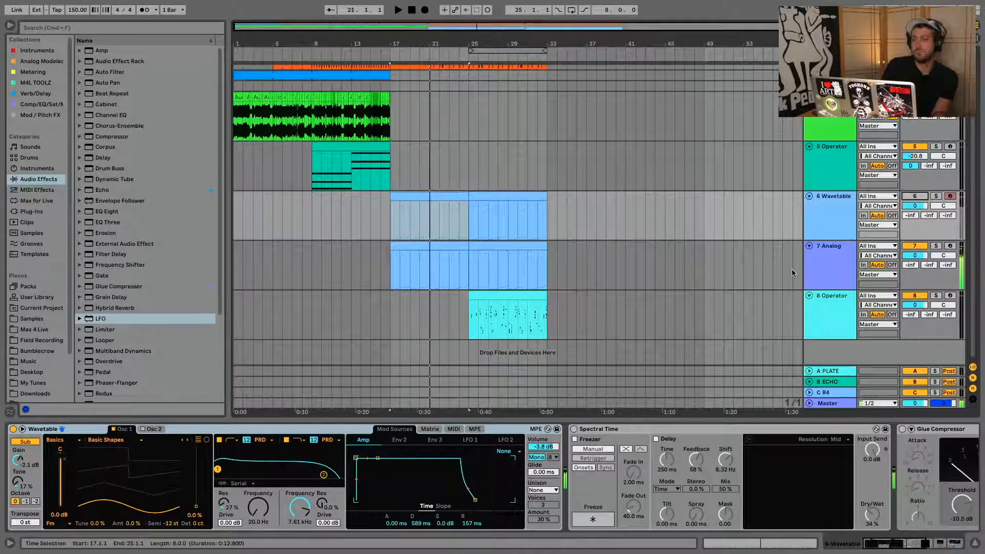
# Step: Audition the Analog track soloed while setting its LFO to a tempo-synced 1/16 rate with 0% smoothing, and unsolo it
pyautogui.click(917, 256)
pyautogui.click(941, 247)
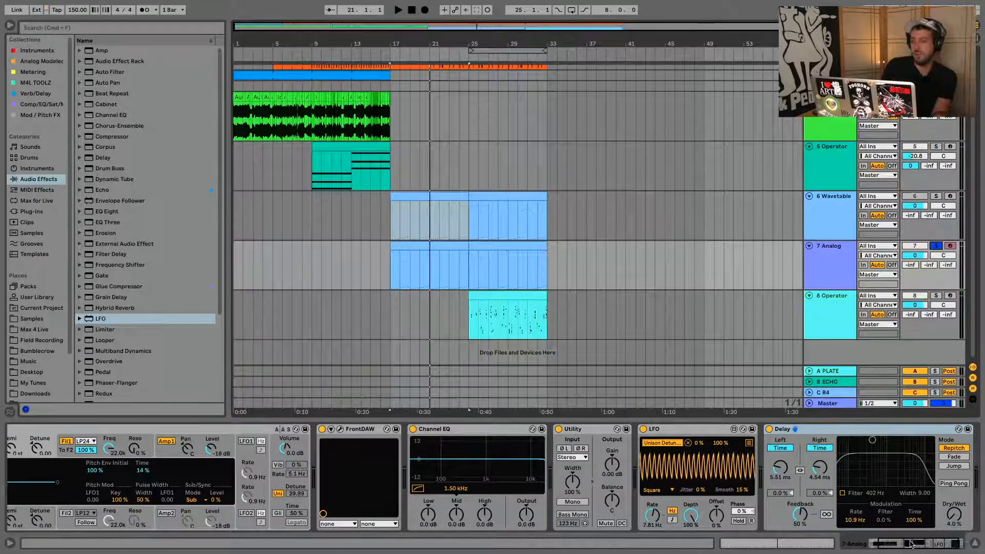
pyautogui.press('space')
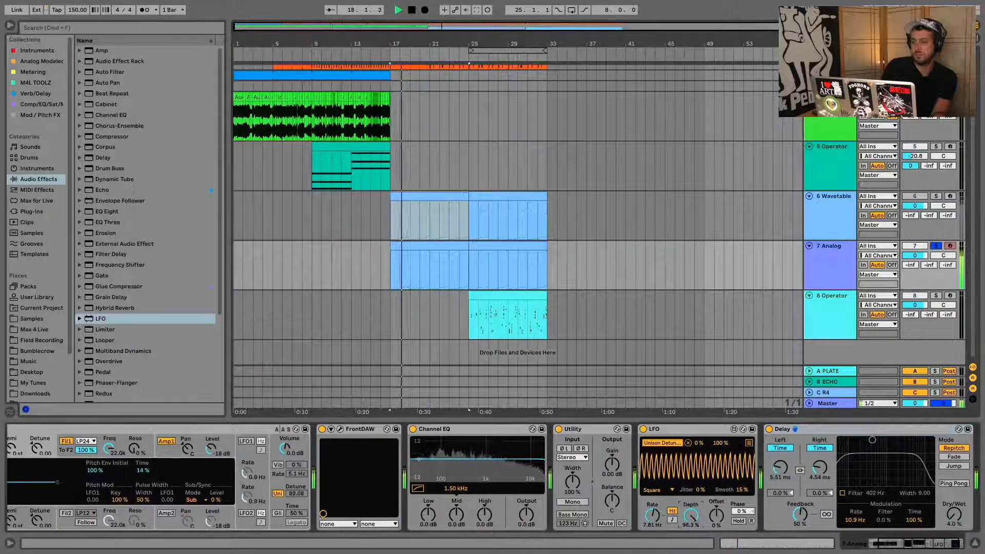
pyautogui.moveTo(653, 515); pyautogui.dragTo(652, 532)
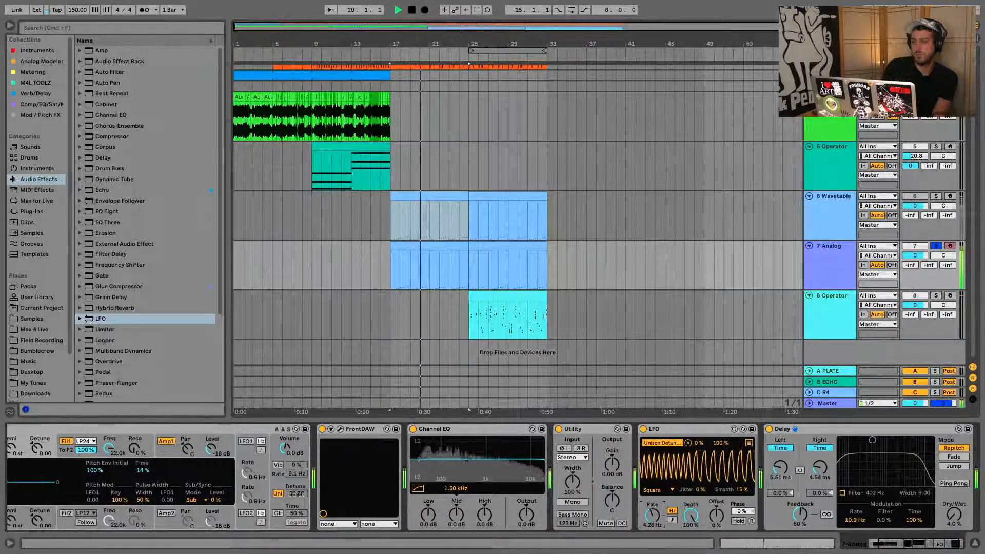
pyautogui.click(673, 519)
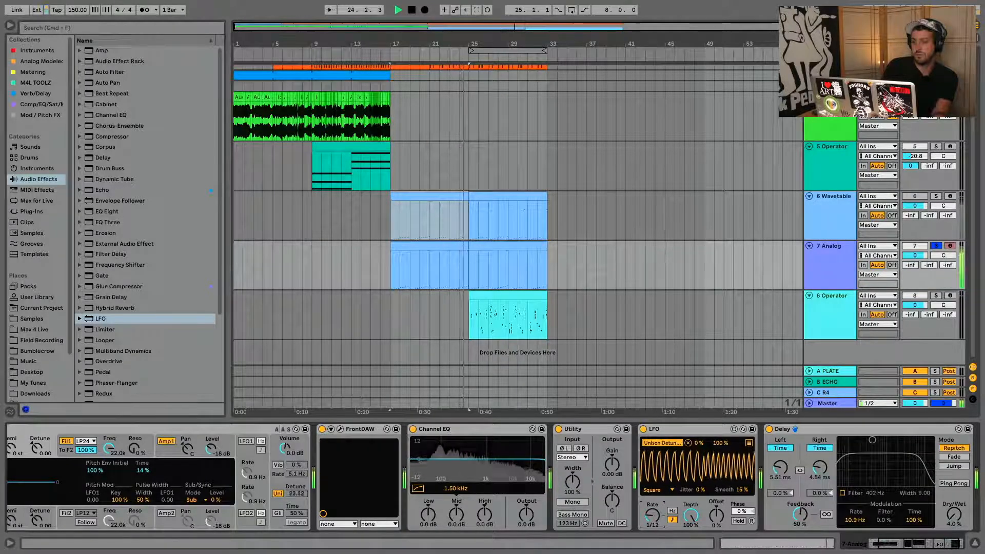
pyautogui.moveTo(652, 515); pyautogui.dragTo(652, 511)
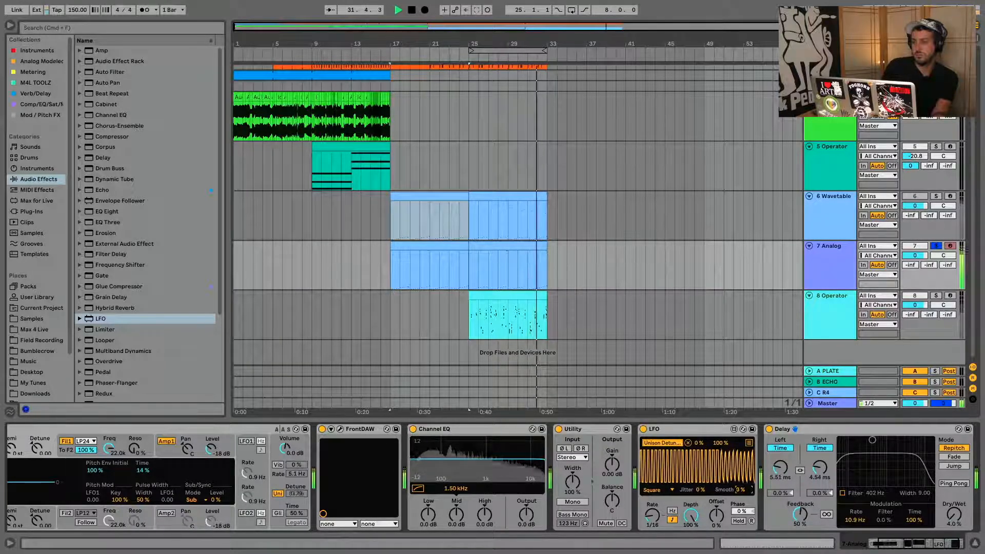
pyautogui.click(937, 246)
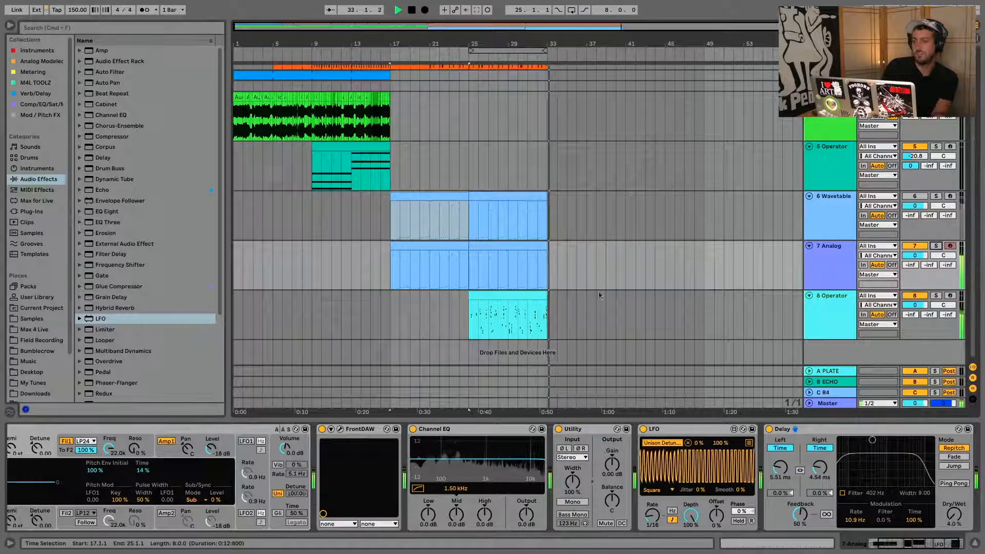
# Step: Split the last Operator track's clip at bar 29 and duplicate its full eight-bar part to start at bar 33
pyautogui.click(493, 296)
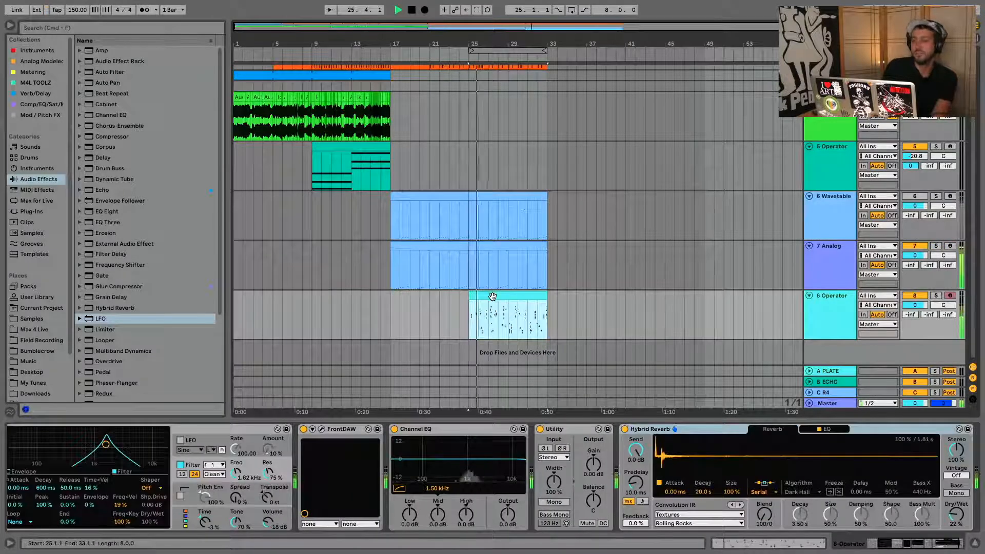
pyautogui.click(840, 315)
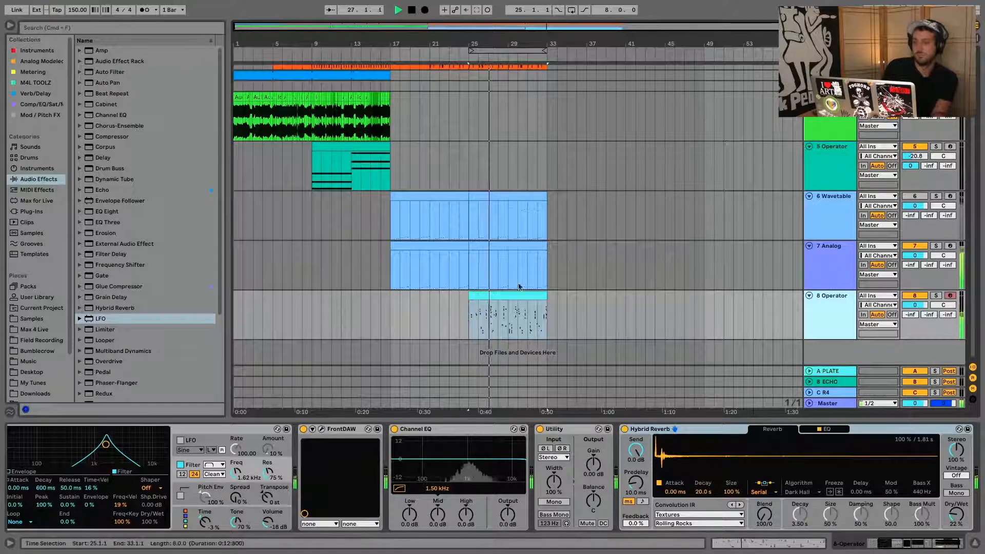
pyautogui.click(510, 323)
pyautogui.moveTo(509, 319); pyautogui.dragTo(547, 315)
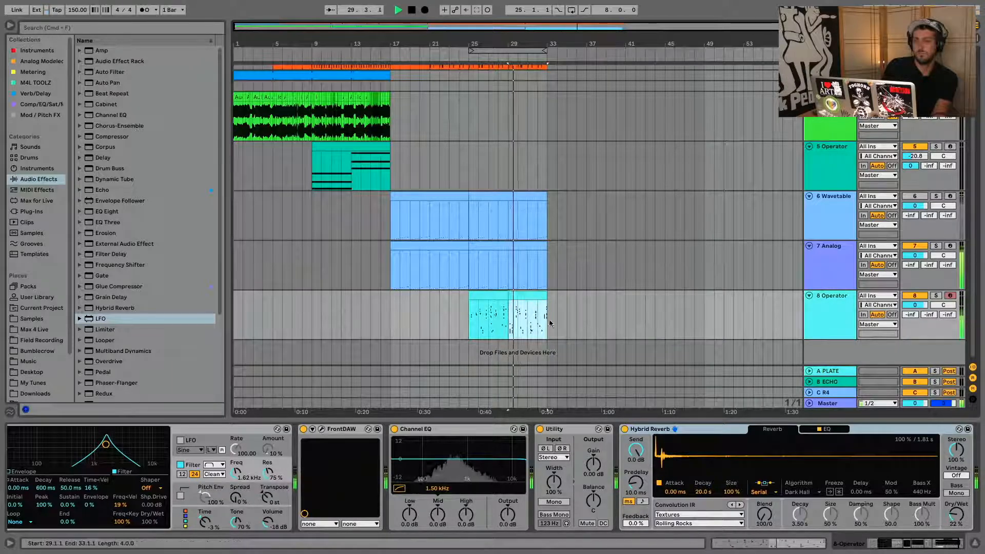
pyautogui.click(496, 296)
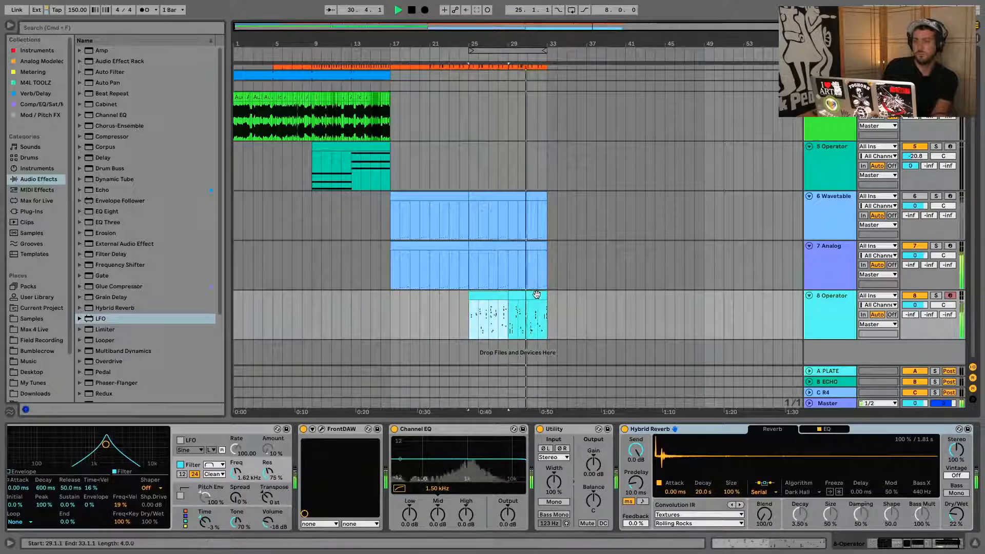
pyautogui.press('super+d')
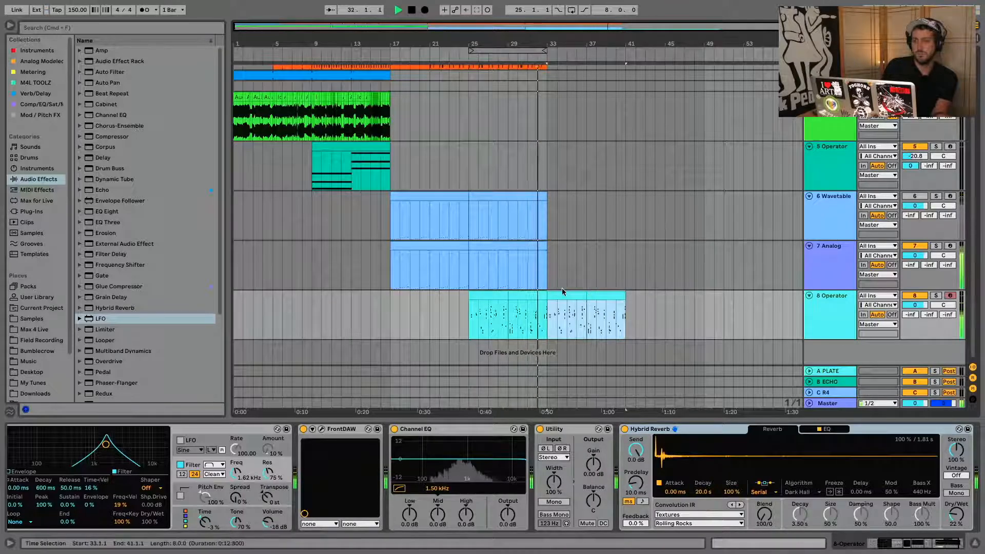
# Step: Dismiss saving the set, stop playback and delete the duplicate Operator clip that starts at bar 33
pyautogui.press('super+s')
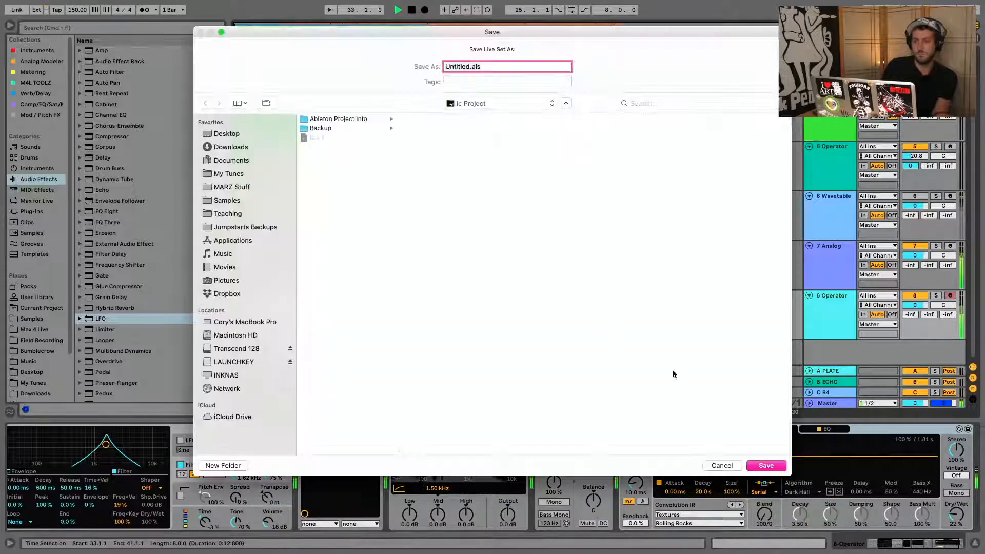
pyautogui.click(716, 467)
pyautogui.press('space')
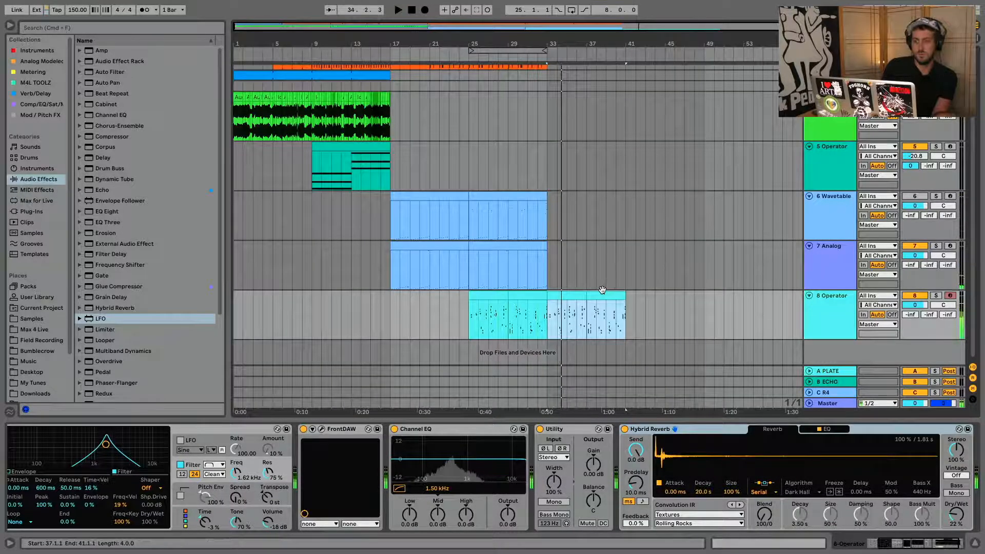
pyautogui.press('Delete')
# Step: Duplicate the Analog clip at bar 25 to start at bar 33 and open the copy for note editing
pyautogui.click(519, 251)
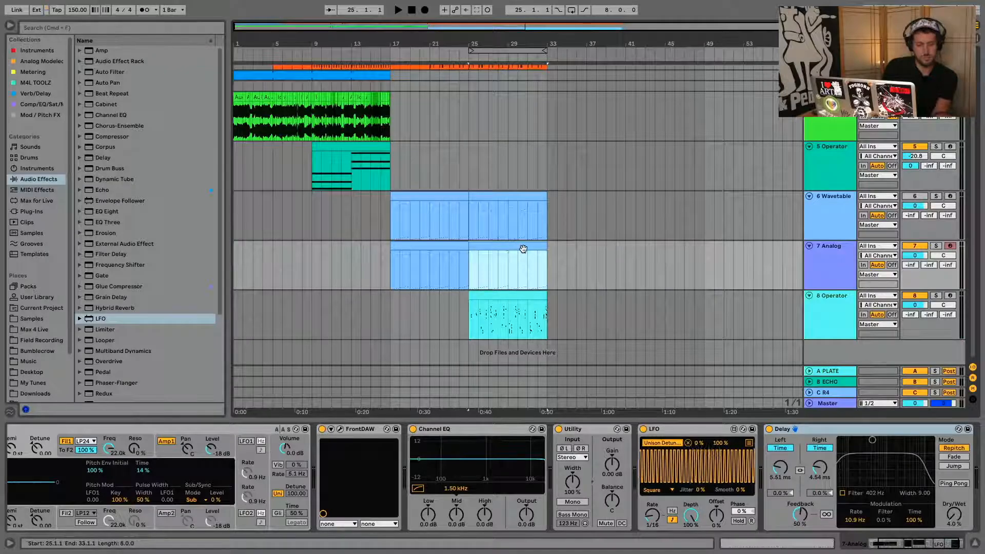
pyautogui.press('super+d')
pyautogui.doubleClick(595, 249)
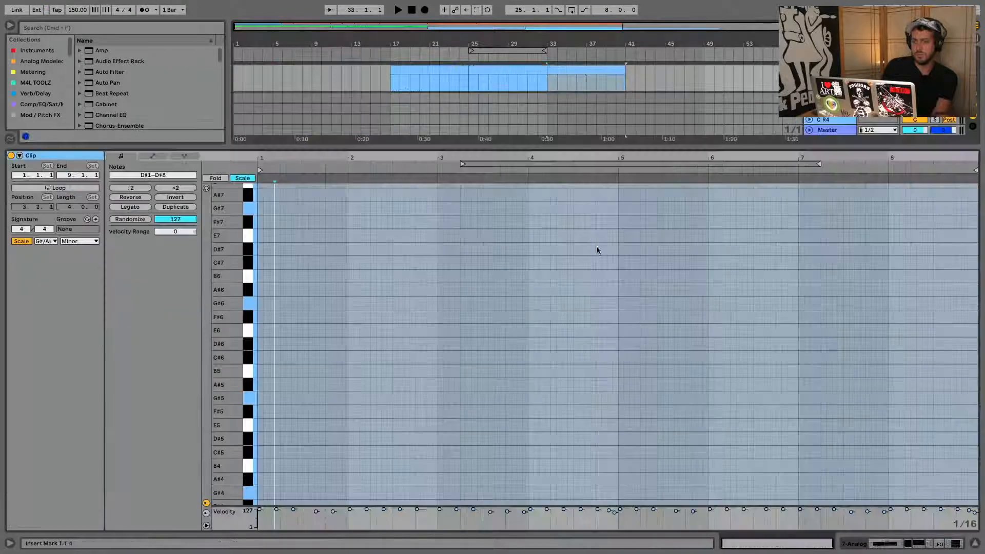
# Step: Try transposing all notes of the bar 33 Analog clip up four semitones to G1–G8, auditioning the result
pyautogui.click(644, 325)
pyautogui.press('super+a')
pyautogui.press('Up')
pyautogui.press('Up')
pyautogui.press('Up')
pyautogui.press('Up')
pyautogui.press('space')
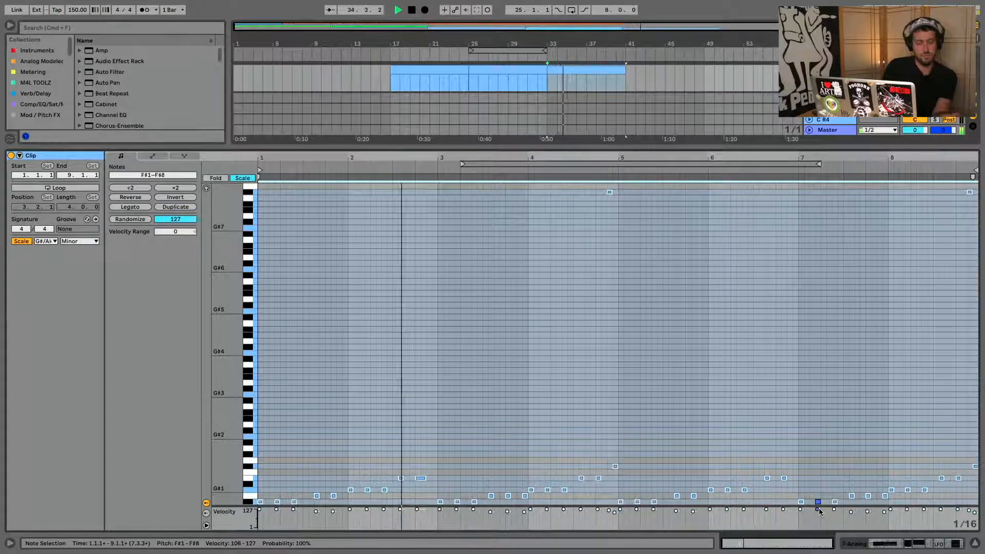
pyautogui.press('space')
pyautogui.press('space')
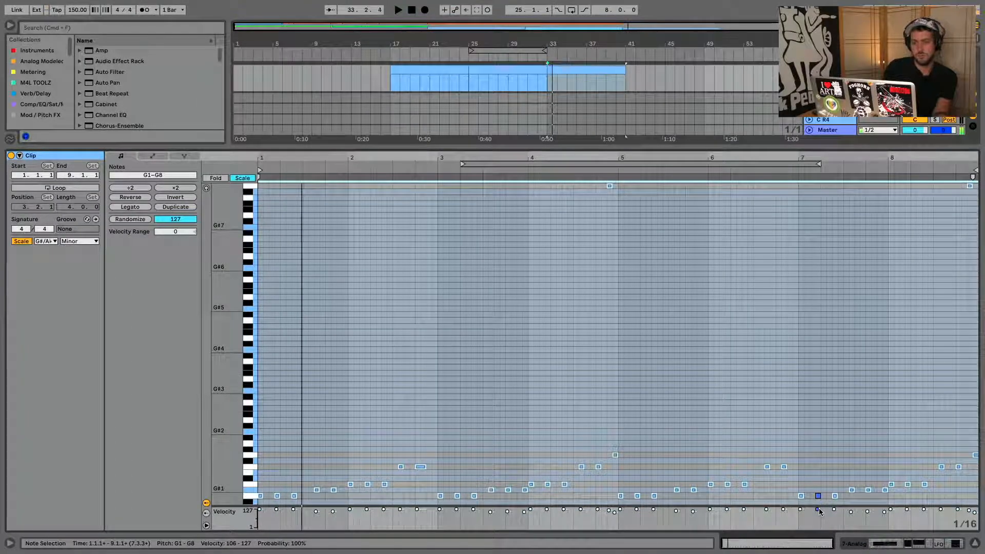
pyautogui.press('Down')
pyautogui.press('Up')
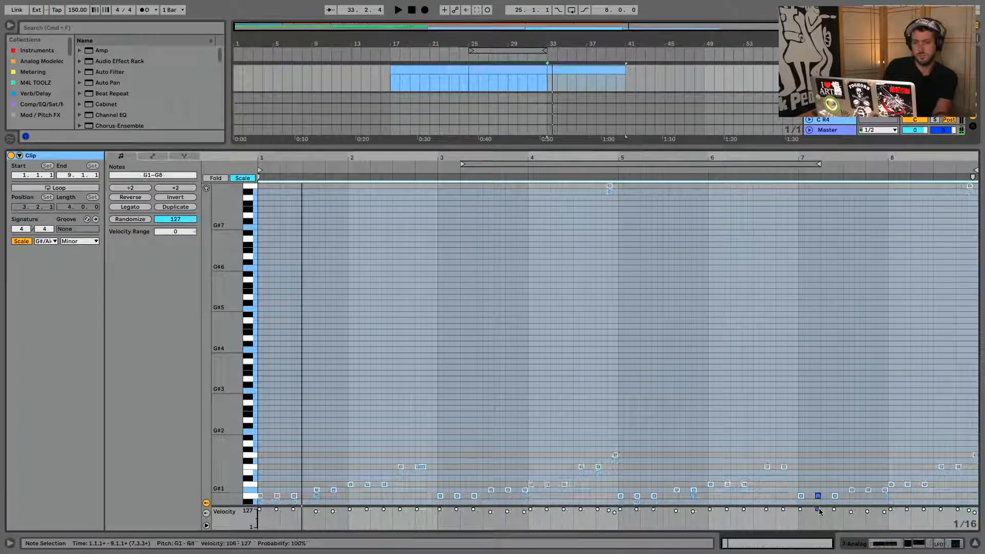
pyautogui.press('space')
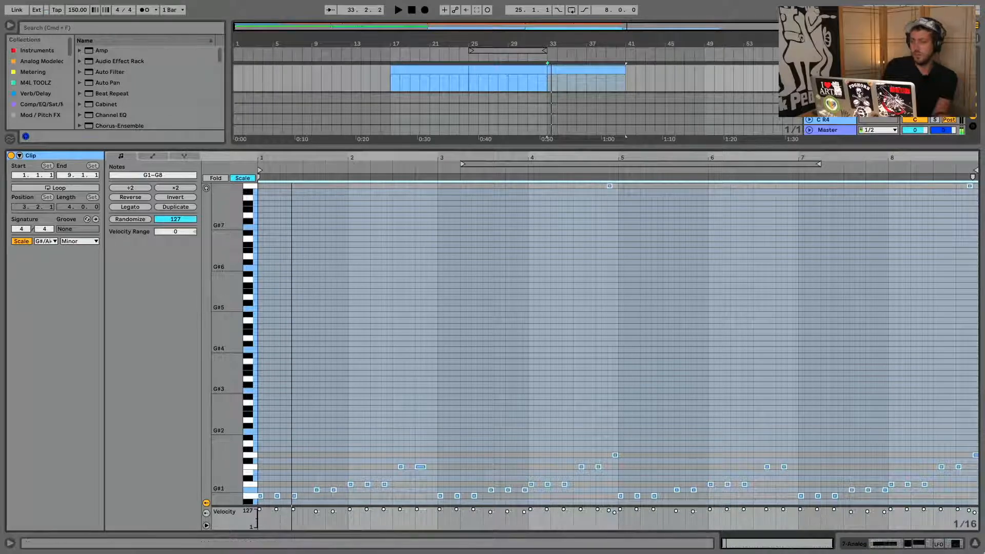
pyautogui.click(975, 545)
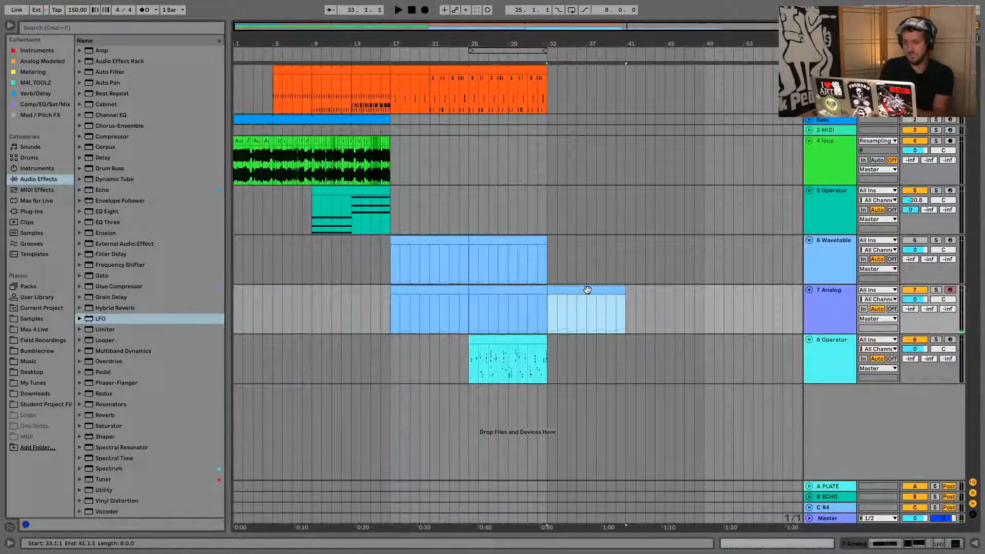
# Step: Lower the two D#8 notes in the bar 33 Analog clip to D#7 and raise all its notes one octave to D#2–D#8
pyautogui.moveTo(587, 290)
pyautogui.mouseDown()
pyautogui.moveTo(518, 288)
pyautogui.moveTo(576, 287)
pyautogui.mouseUp()
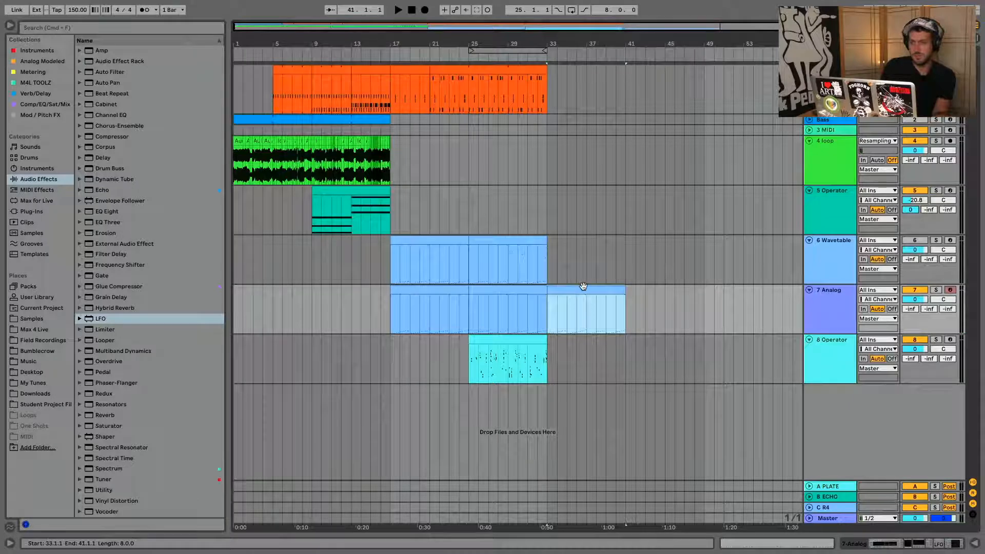
pyautogui.doubleClick(584, 286)
pyautogui.moveTo(366, 195); pyautogui.dragTo(731, 272)
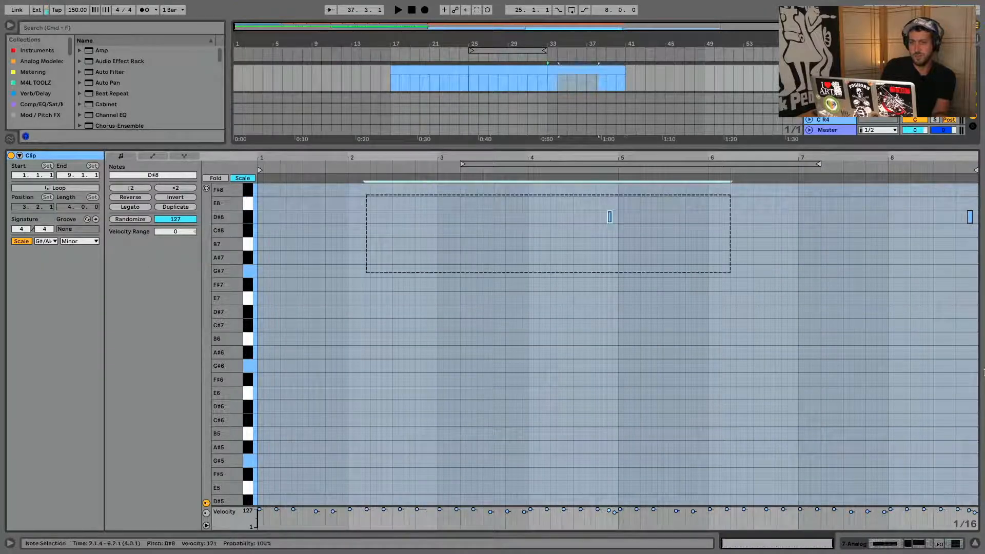
pyautogui.moveTo(984, 373); pyautogui.dragTo(984, 391)
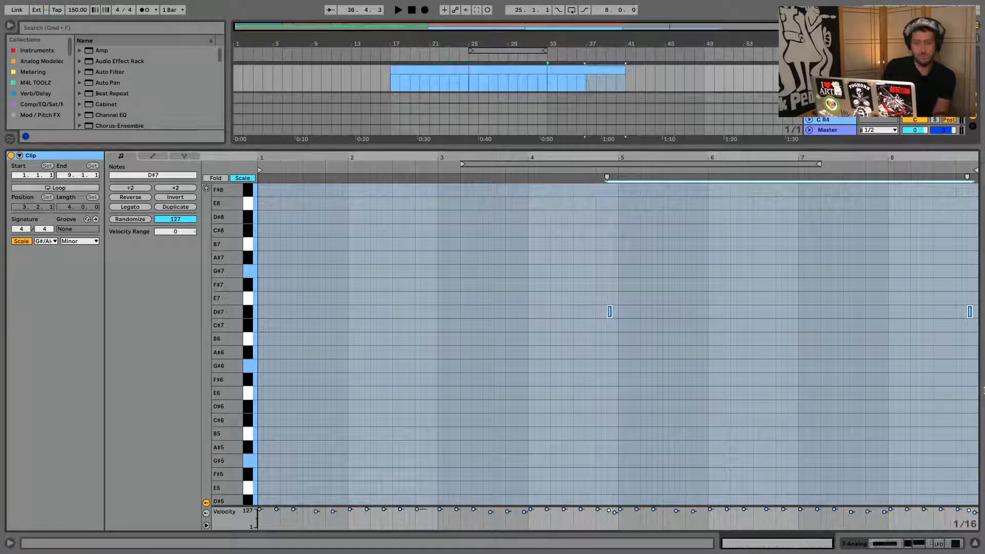
pyautogui.press('super+a')
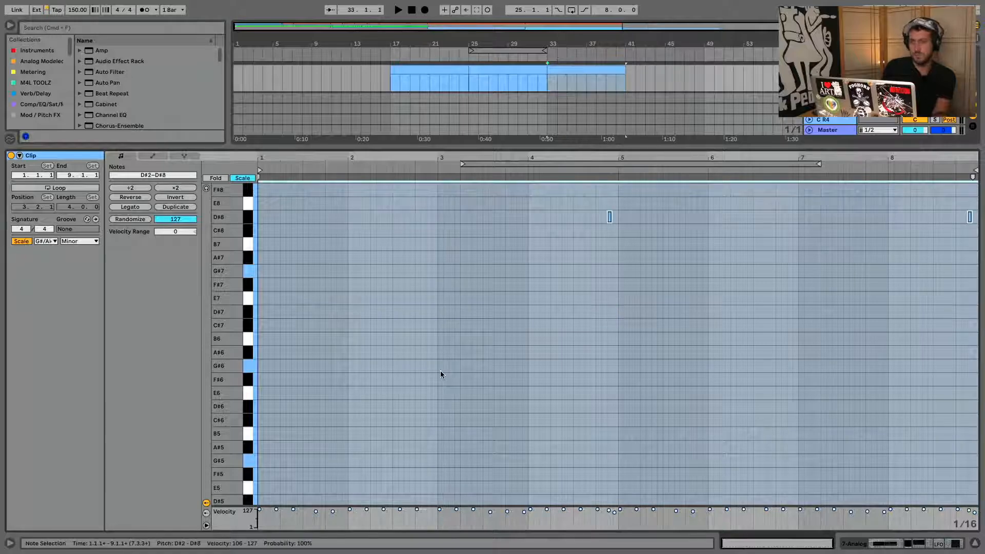
pyautogui.press('space')
pyautogui.press('super+alt+l')
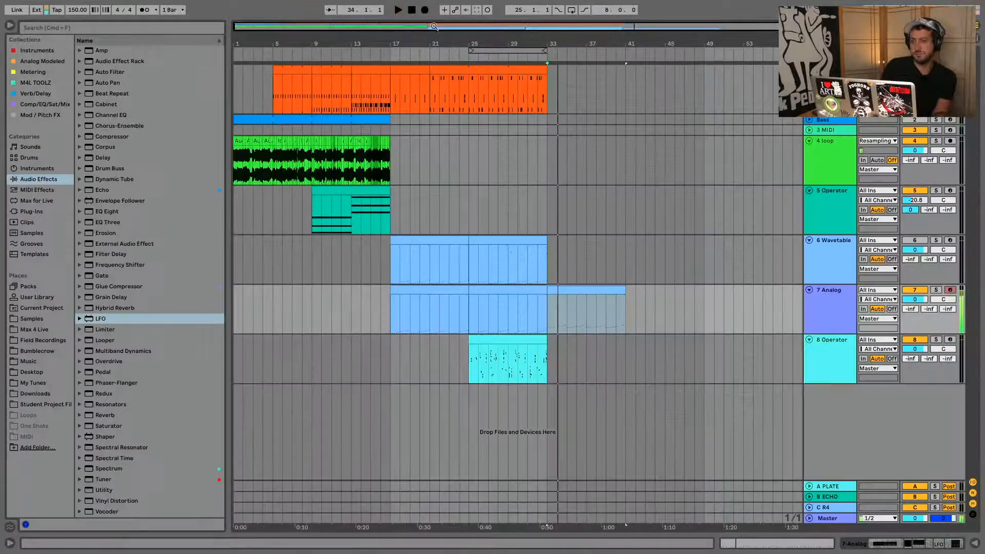
# Step: Duplicate the Wavetable clip at bar 25 to start at bar 33 and play it with the Wavetable track unmuted
pyautogui.click(507, 240)
pyautogui.press('super+d')
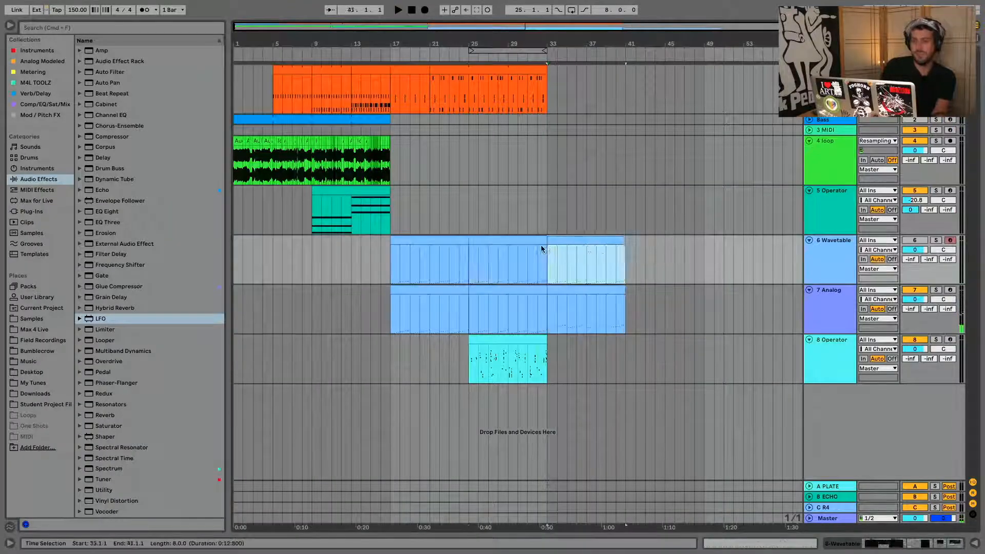
pyautogui.press('space')
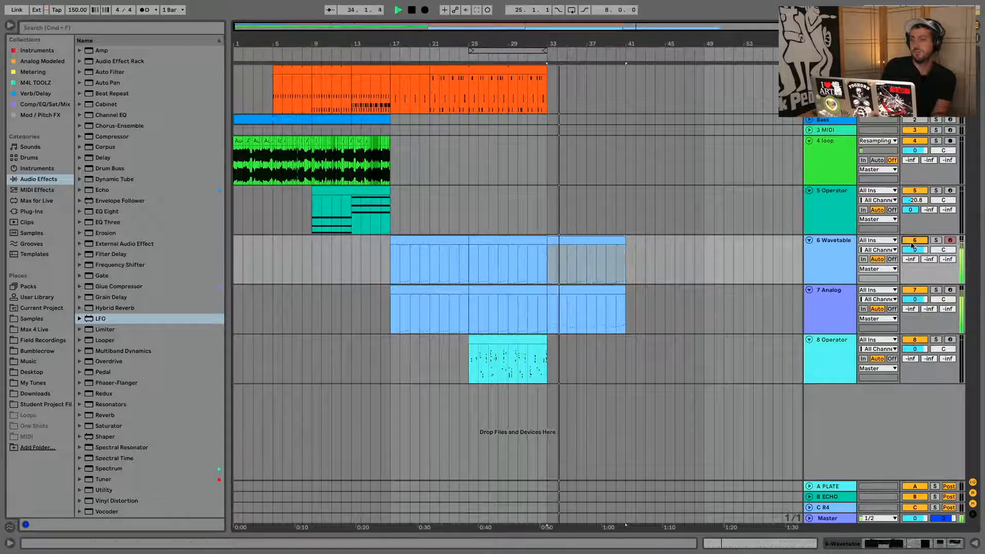
# Step: Duplicate the last Operator track's clip to start at bar 33 and extend the final Drum Rack clip to bar 41
pyautogui.moveTo(546, 342)
pyautogui.mouseDown()
pyautogui.moveTo(673, 330)
pyautogui.moveTo(547, 337)
pyautogui.mouseUp()
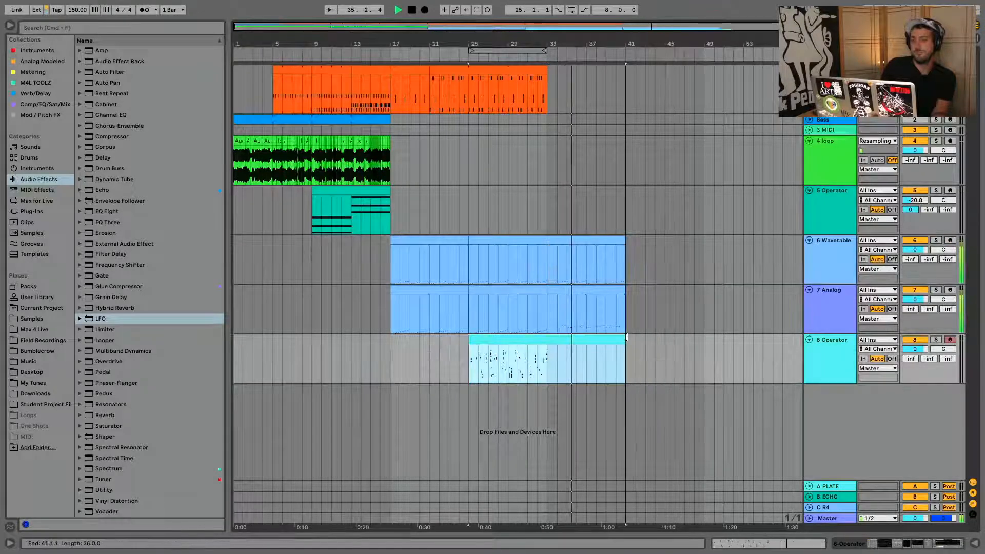
pyautogui.press('super+d')
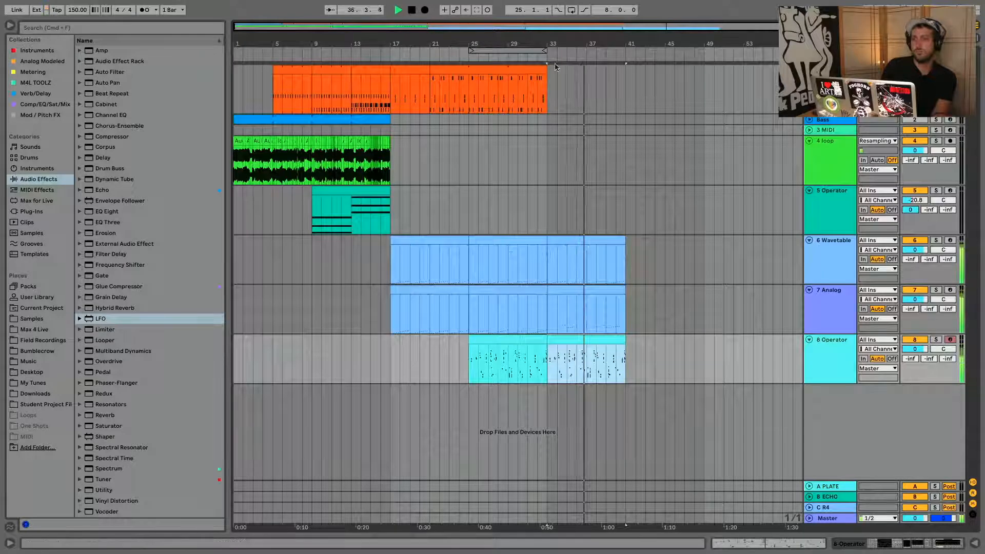
pyautogui.moveTo(547, 75); pyautogui.dragTo(626, 75)
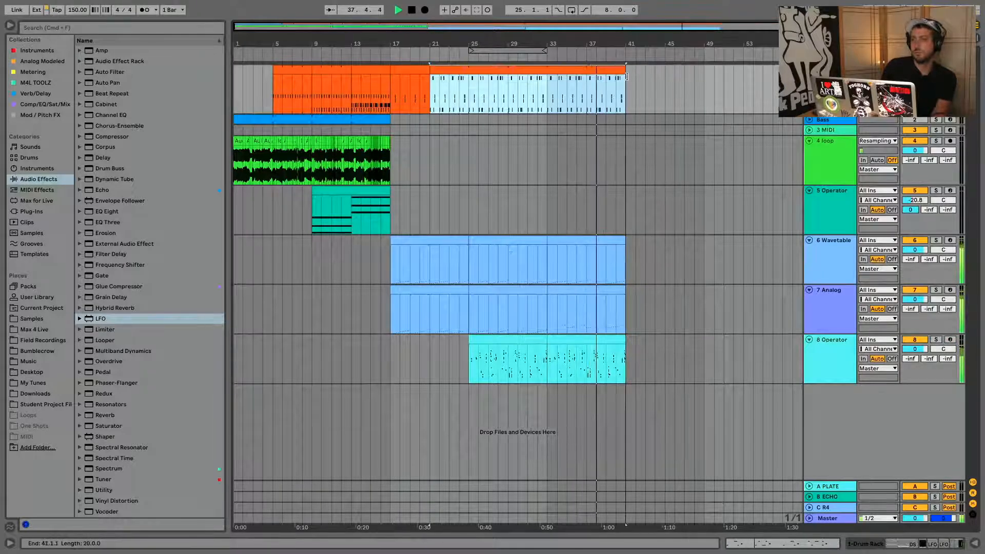
# Step: Duplicate the Analog clip at bar 33 to start at bar 41 and open the copy for note editing
pyautogui.click(616, 288)
pyautogui.press('super+d')
pyautogui.doubleClick(668, 290)
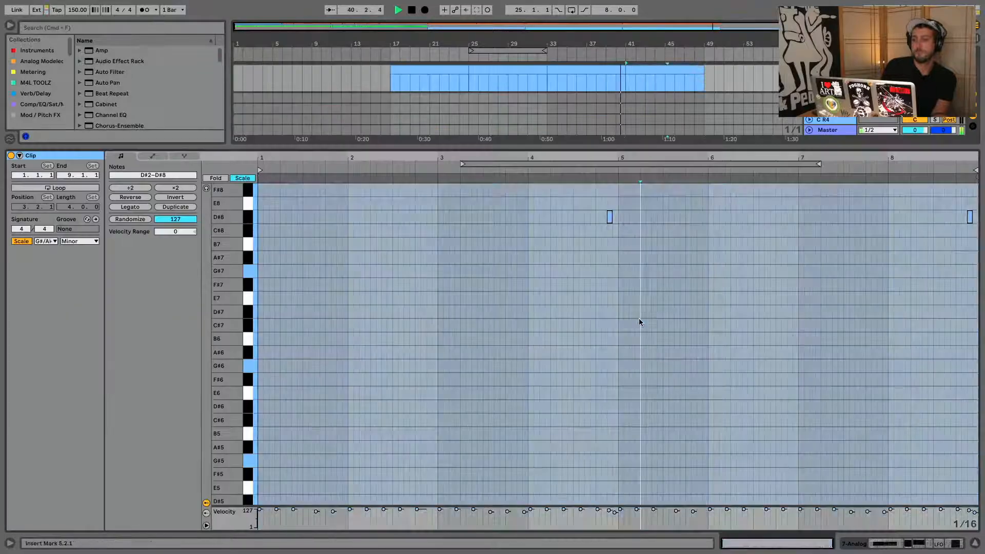
# Step: Lower the two D#8 notes in the bar 41 Analog clip to D#7 and raise all its notes one octave to D#3–D#8
pyautogui.moveTo(570, 216); pyautogui.dragTo(983, 298)
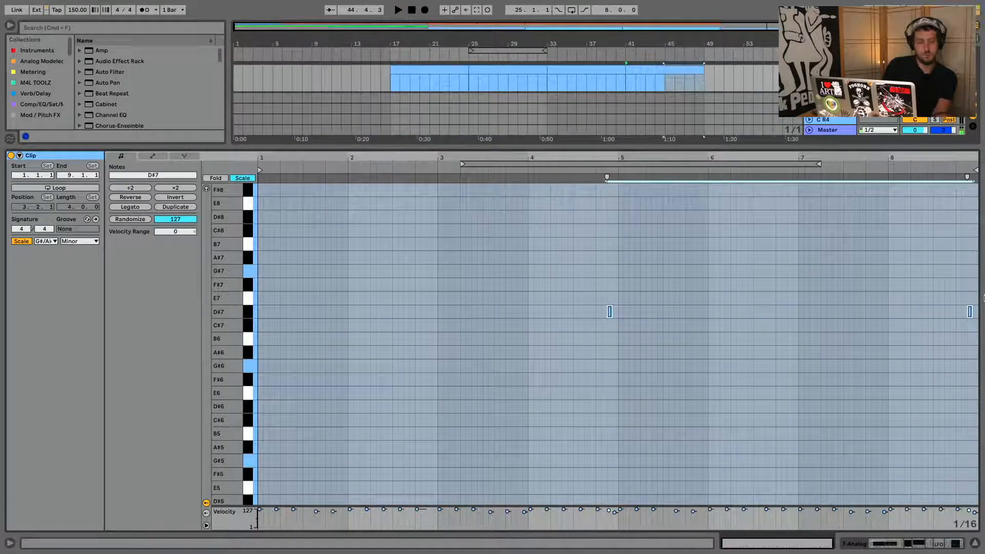
pyautogui.press('super+a')
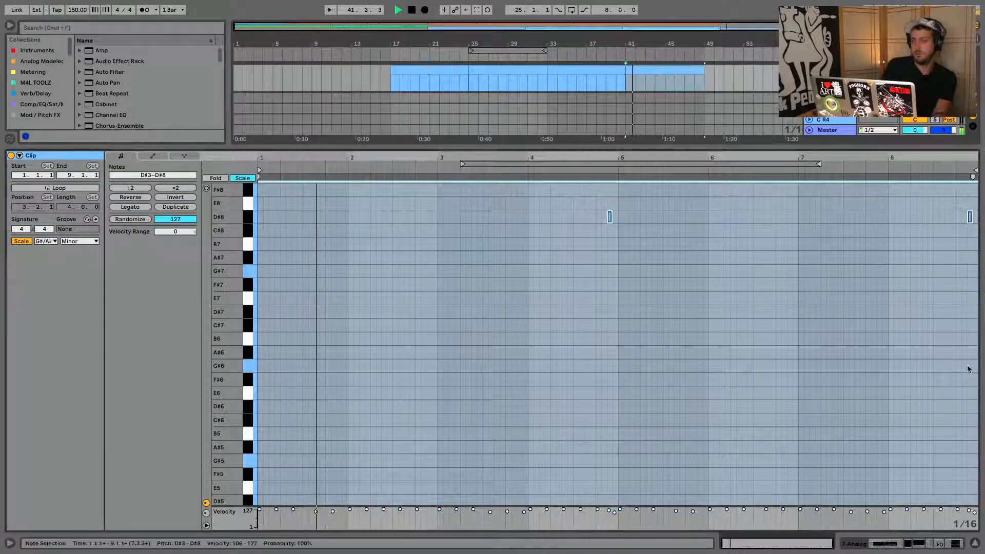
pyautogui.click(975, 543)
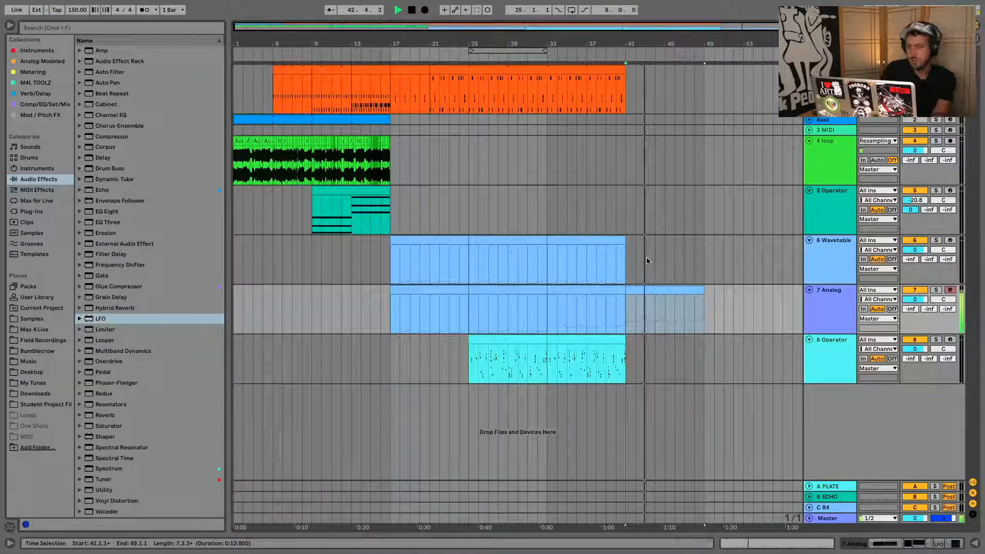
# Step: Stop playback, duplicate the Wavetable clip at bar 33 to start at bar 41, and extend the final Drum Rack clip to bar 49
pyautogui.click(597, 237)
pyautogui.press('space')
pyautogui.press('super+d')
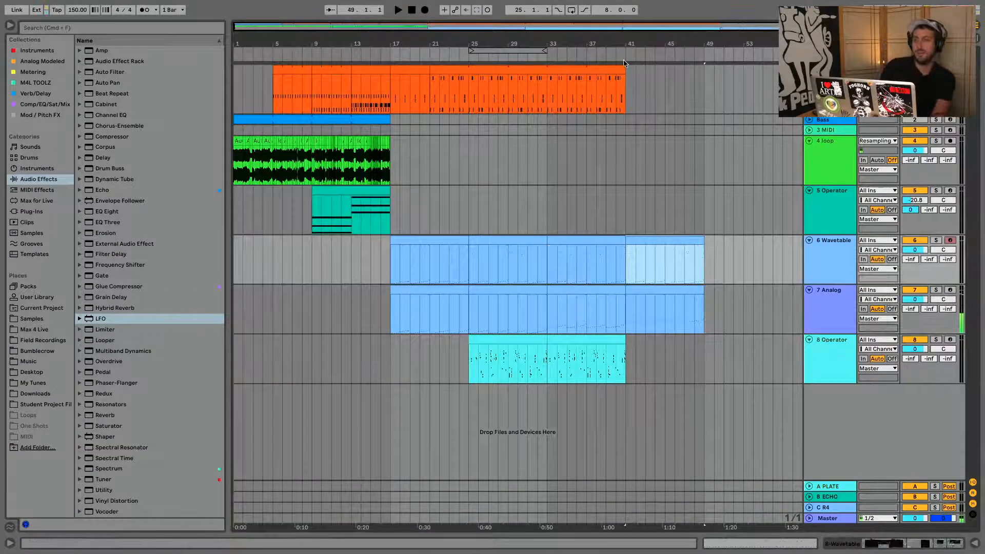
pyautogui.moveTo(622, 65); pyautogui.dragTo(704, 64)
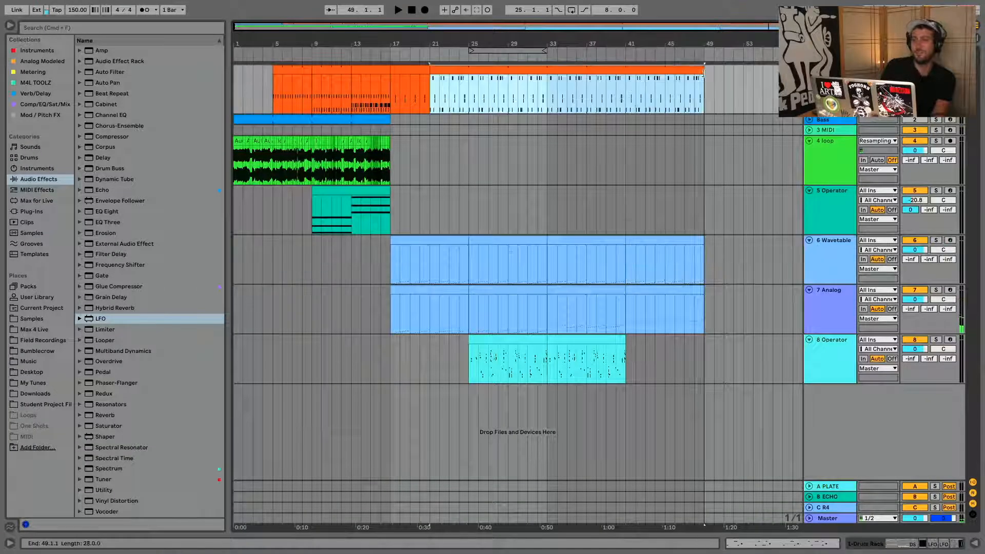
# Step: Duplicate the last Operator track's clip at bar 33 to start at bar 41 and play the arrangement from bar 25
pyautogui.click(607, 339)
pyautogui.press('super+d')
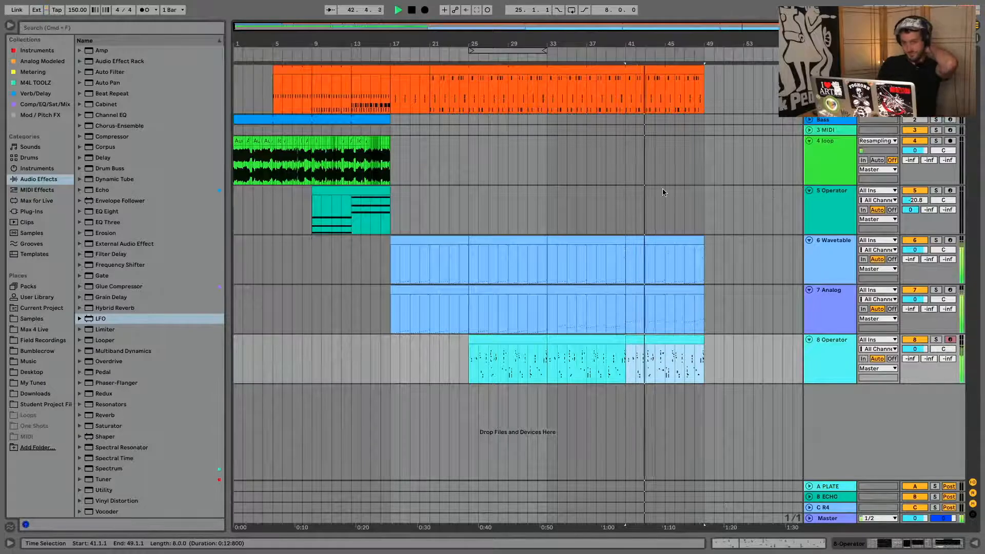
pyautogui.click(579, 292)
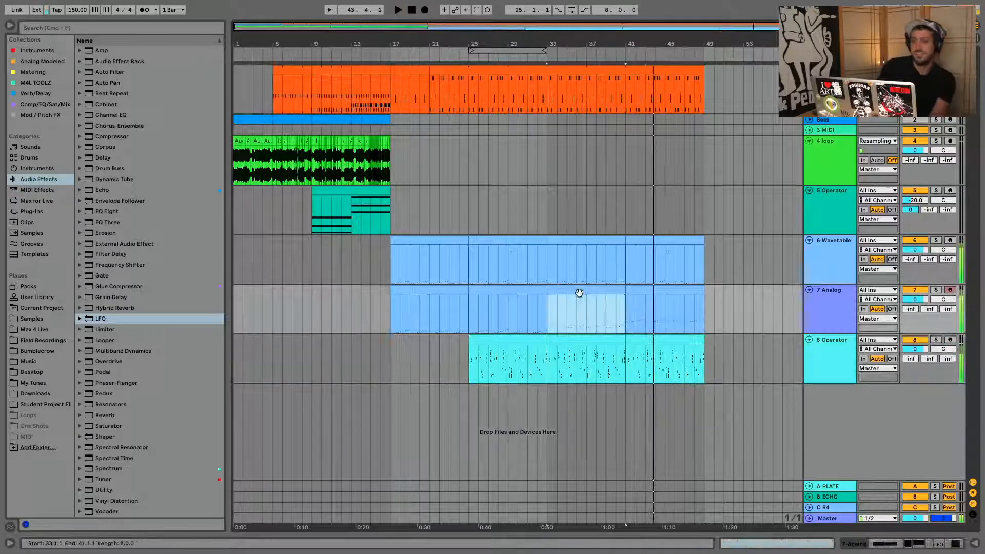
pyautogui.click(501, 292)
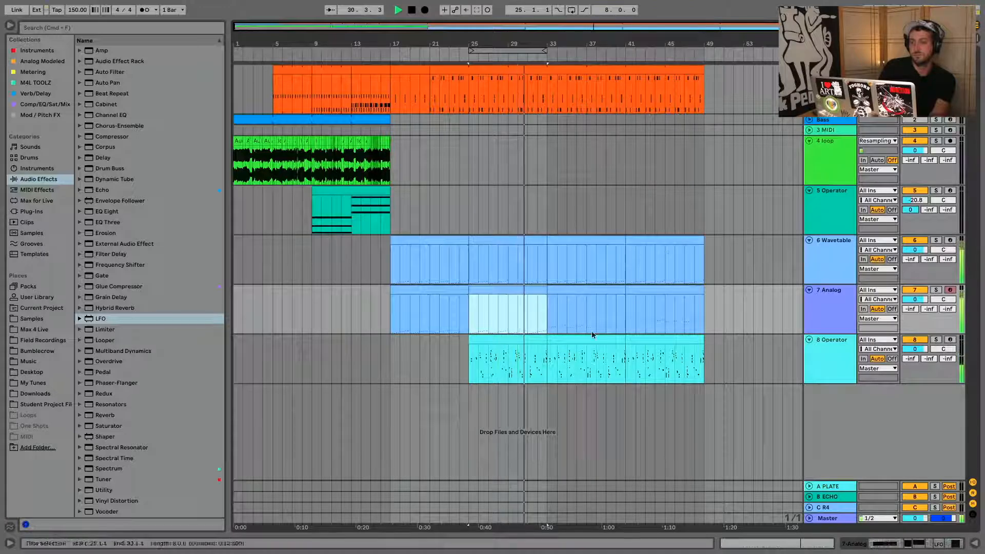
# Step: Add Drum Buss at the end of the last Operator track's device chain with Drive 30%, Crunch 23% and Transients 0.24
pyautogui.click(831, 369)
pyautogui.doubleClick(831, 368)
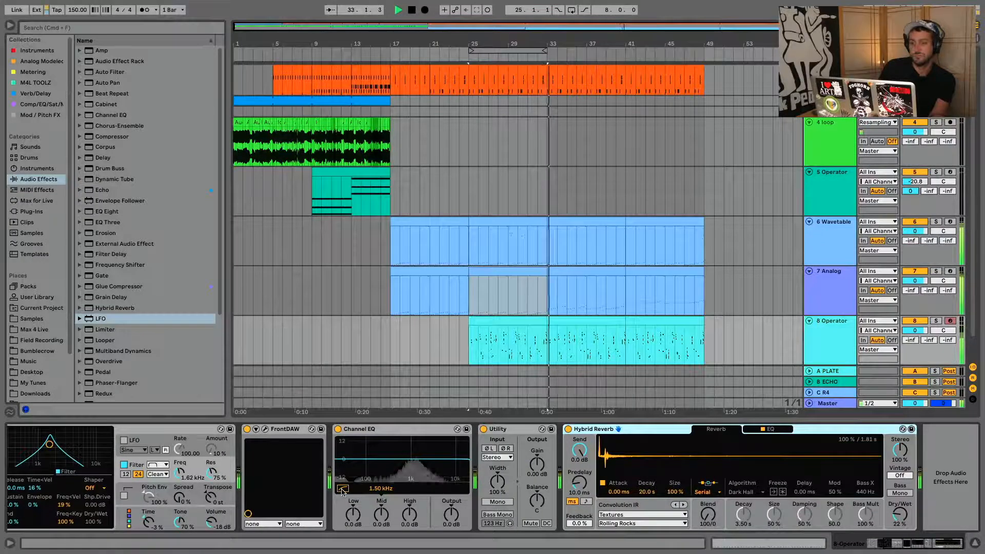
pyautogui.press('space')
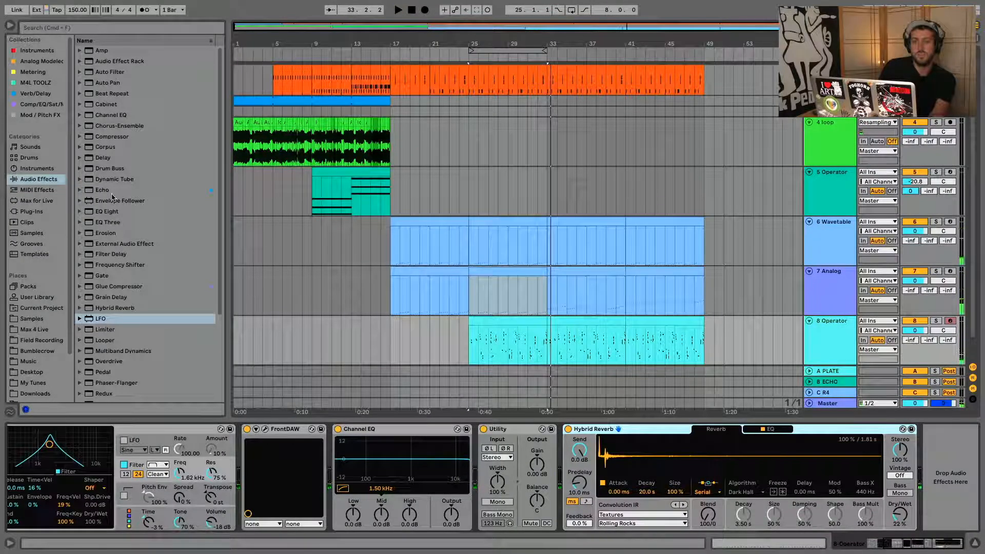
pyautogui.doubleClick(110, 168)
pyautogui.moveTo(872, 451); pyautogui.dragTo(838, 441)
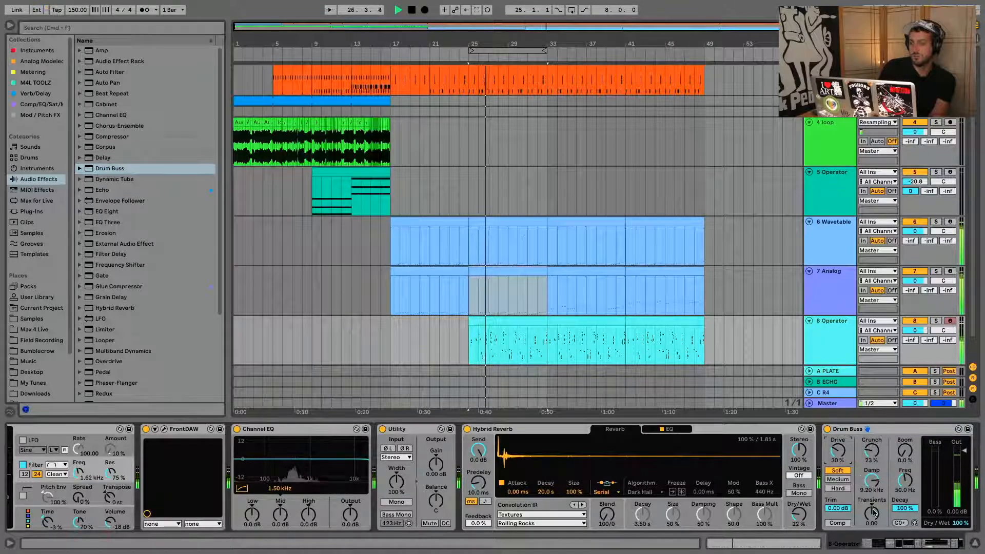
pyautogui.moveTo(872, 513); pyautogui.dragTo(872, 503)
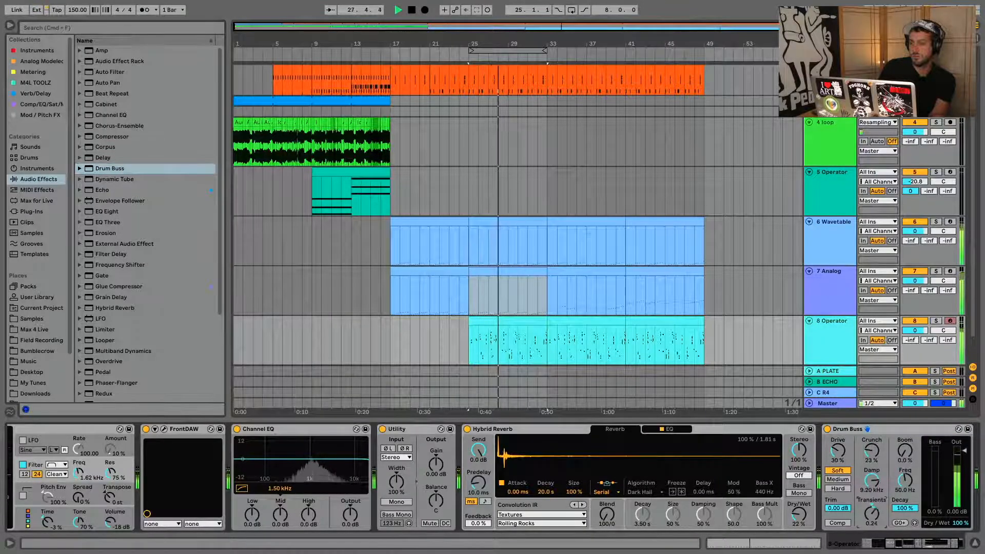
pyautogui.click(976, 543)
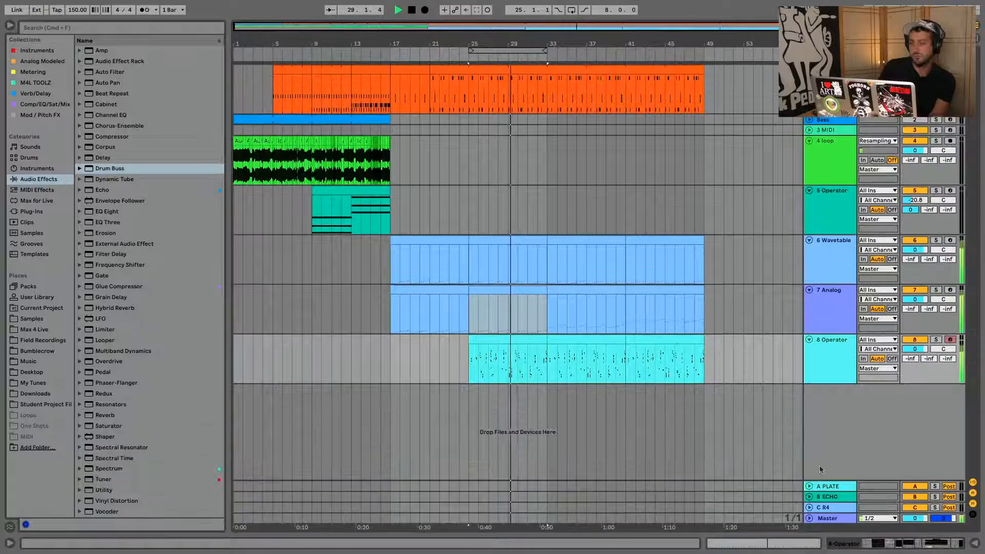
# Step: Delete the lower-pitched notes from the last Operator track's clip at bar 25 and return to the arrangement
pyautogui.doubleClick(540, 343)
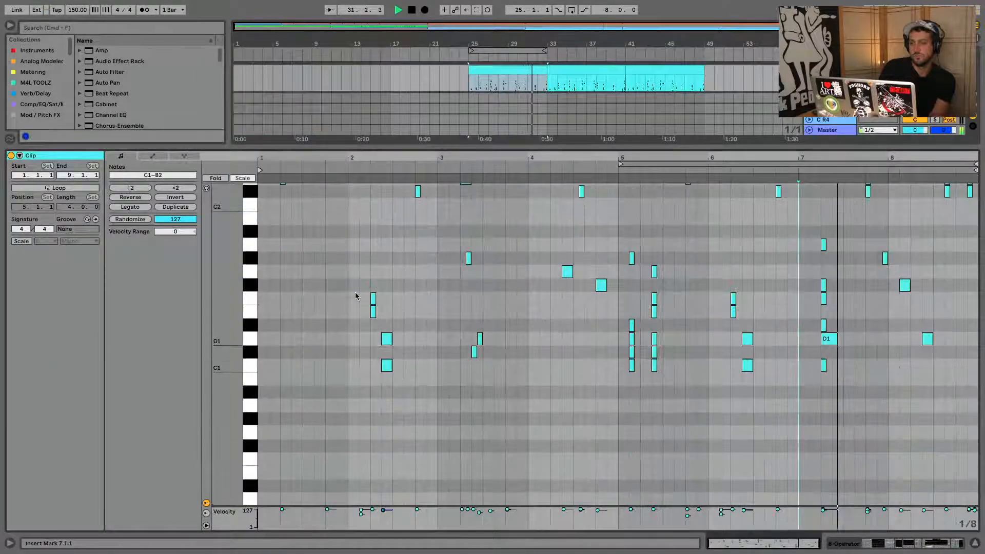
pyautogui.moveTo(335, 280); pyautogui.dragTo(979, 538)
pyautogui.press('Delete')
pyautogui.click(978, 545)
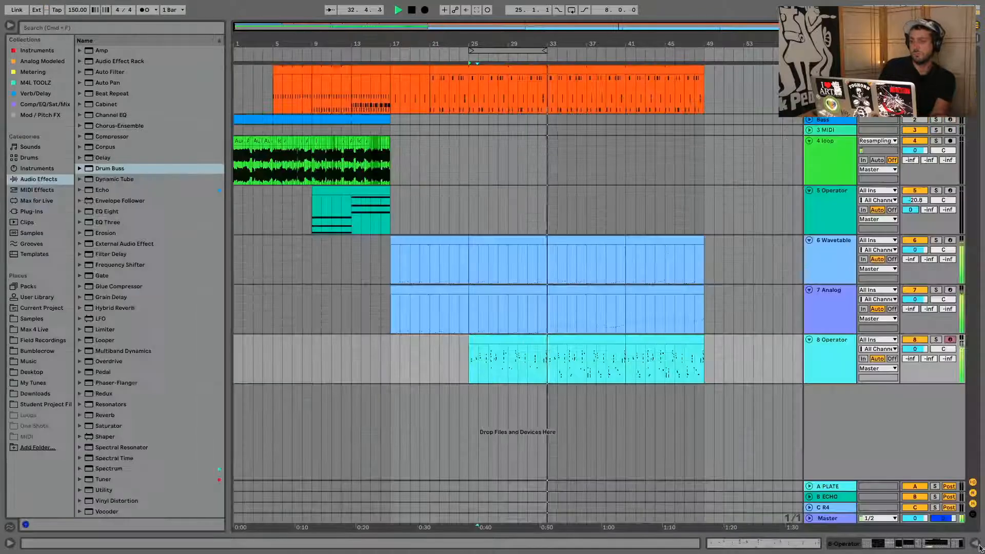
# Step: Select the Drum Rack region from bar 33 to bar 49 and inspect the notes of one of its clips
pyautogui.moveTo(588, 339); pyautogui.dragTo(642, 341)
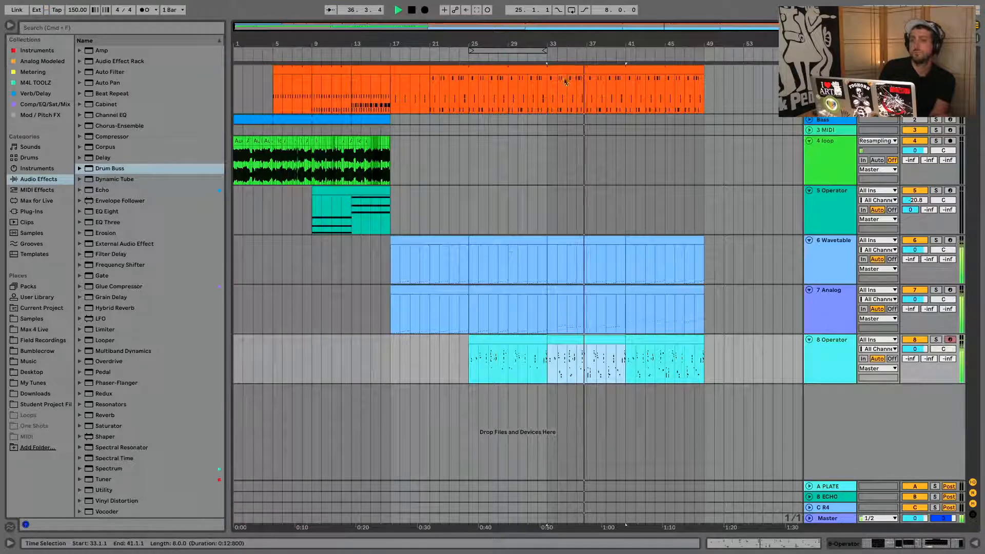
pyautogui.moveTo(547, 82); pyautogui.dragTo(706, 79)
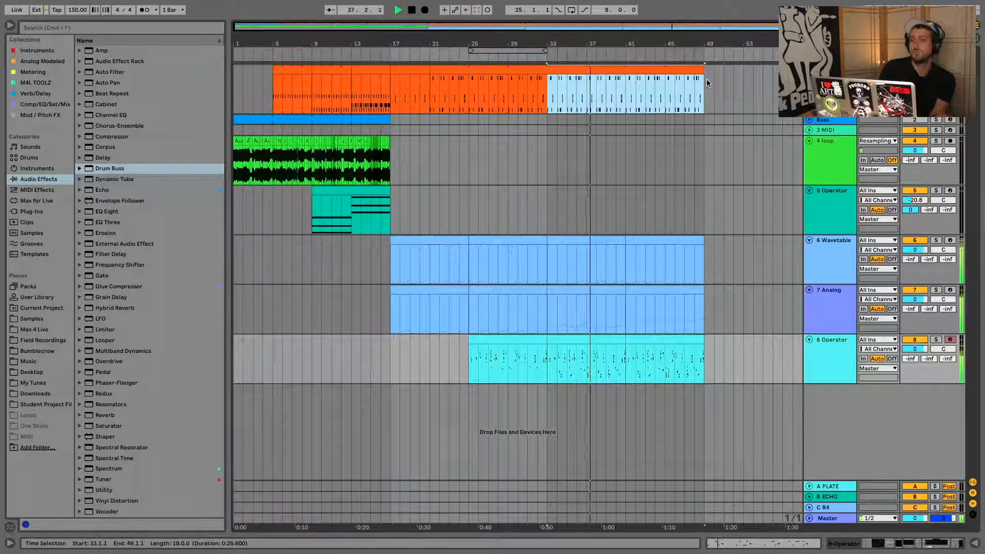
pyautogui.doubleClick(657, 68)
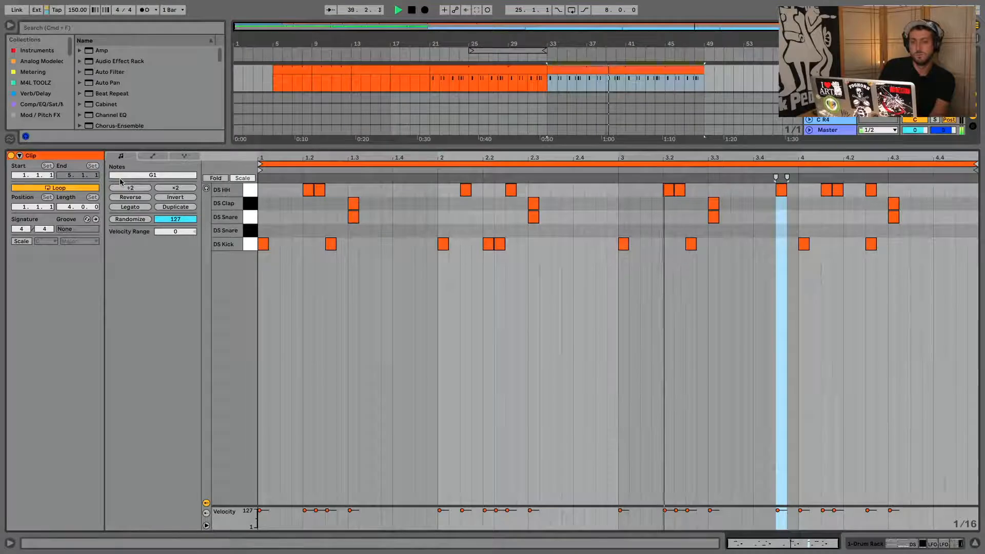
pyautogui.click(976, 544)
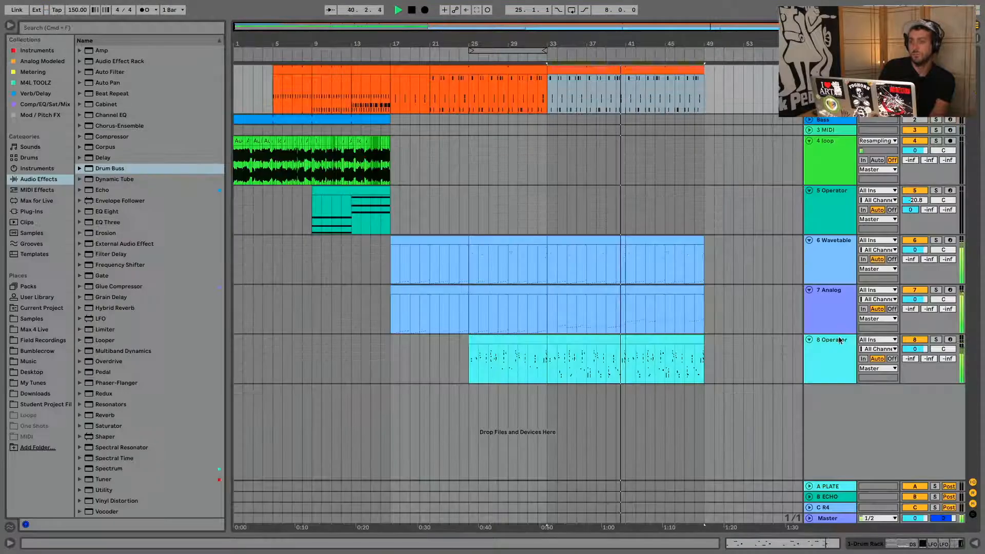
# Step: In the mixer, lower the Wavetable and Analog tracks to -9.4 dB and the last Operator track to -2.1 dB, and return to the arrangement
pyautogui.press('Tab')
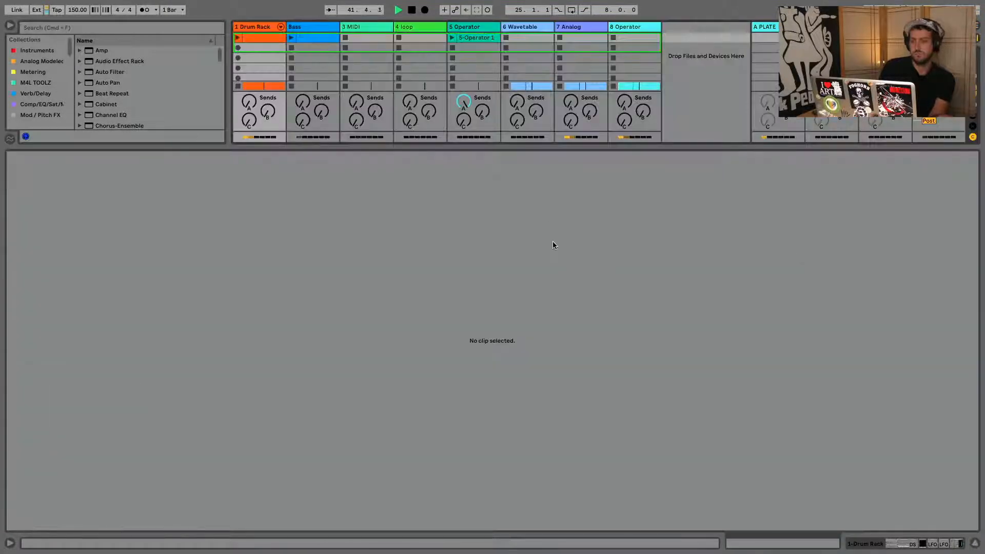
pyautogui.moveTo(610, 146); pyautogui.dragTo(602, 450)
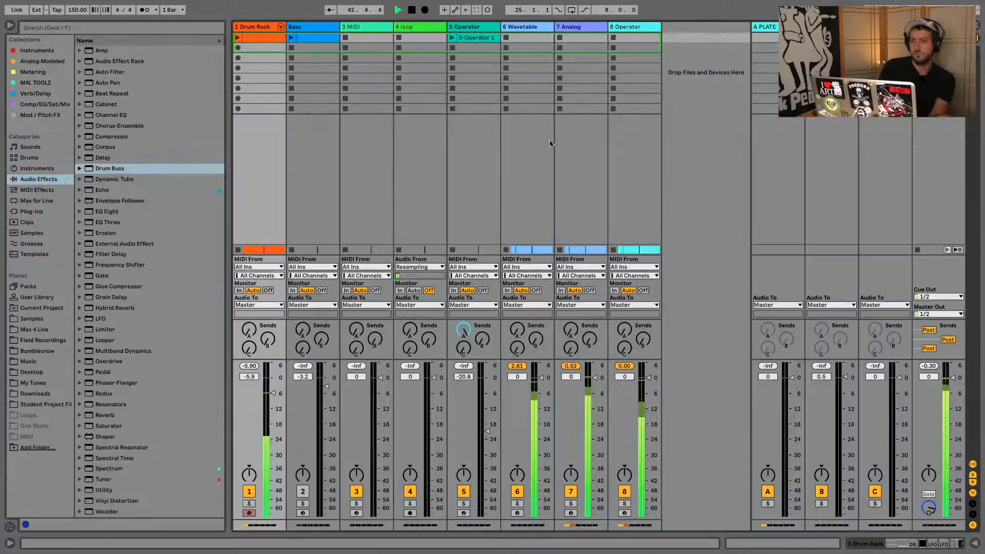
pyautogui.click(537, 36)
pyautogui.click(601, 32)
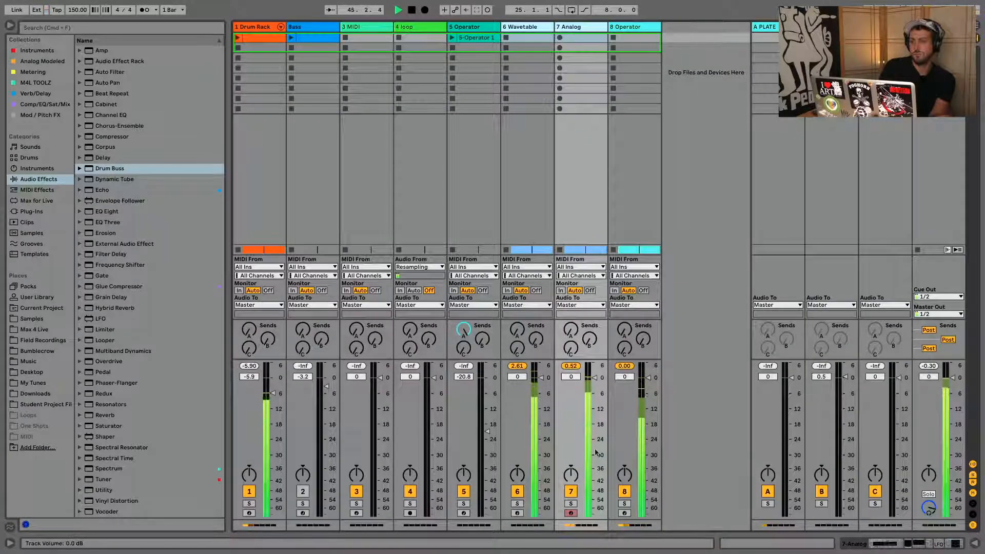
pyautogui.moveTo(592, 389); pyautogui.dragTo(594, 409)
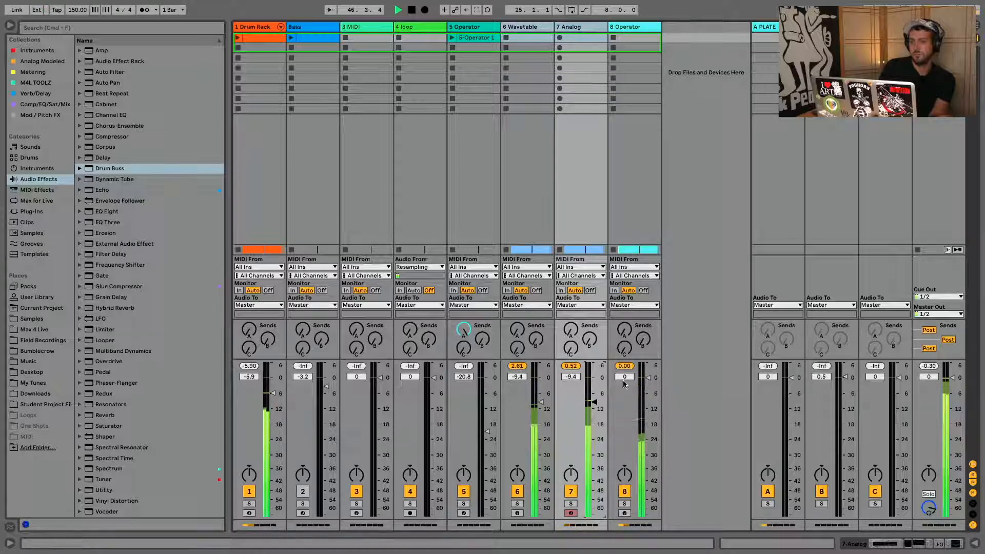
pyautogui.moveTo(648, 377); pyautogui.dragTo(646, 384)
pyautogui.press('Tab')
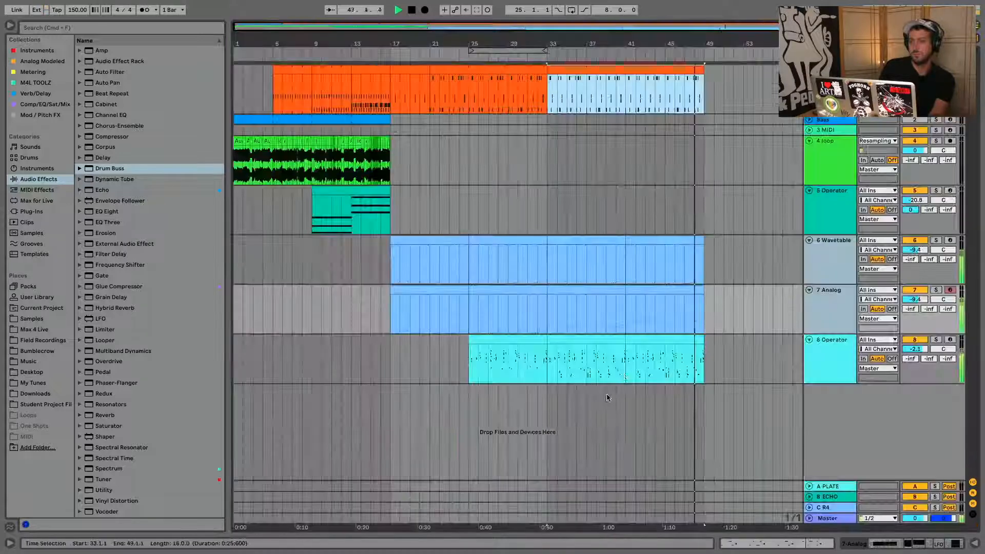
# Step: Stop playback and consolidate the Drum Rack clips from bar 33 to bar 49 into a single clip
pyautogui.press('space')
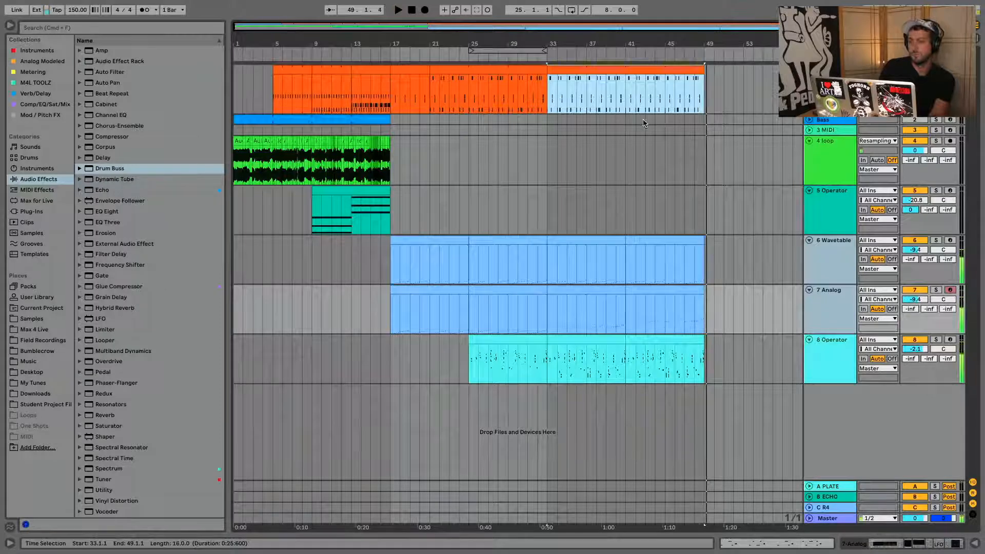
pyautogui.doubleClick(608, 70)
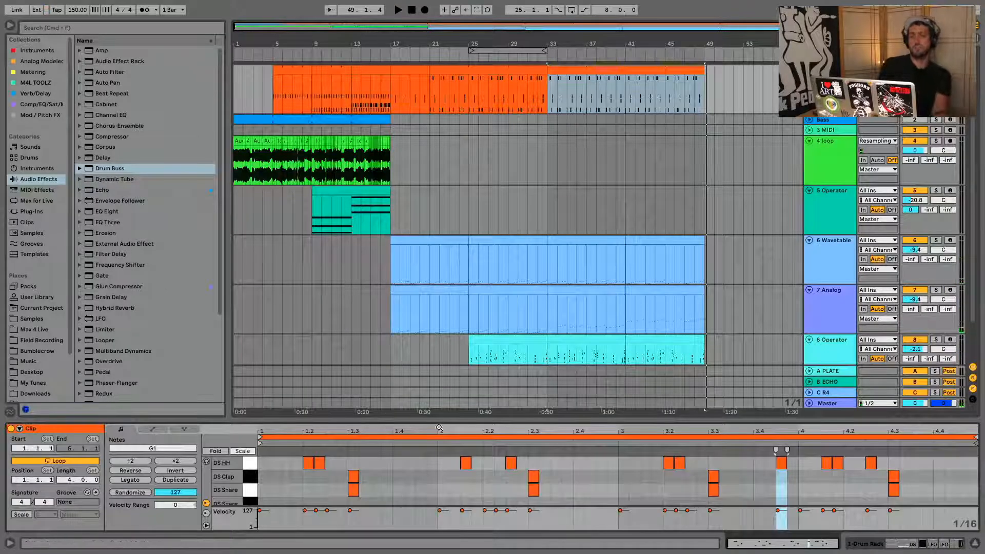
pyautogui.moveTo(452, 421); pyautogui.dragTo(462, 309)
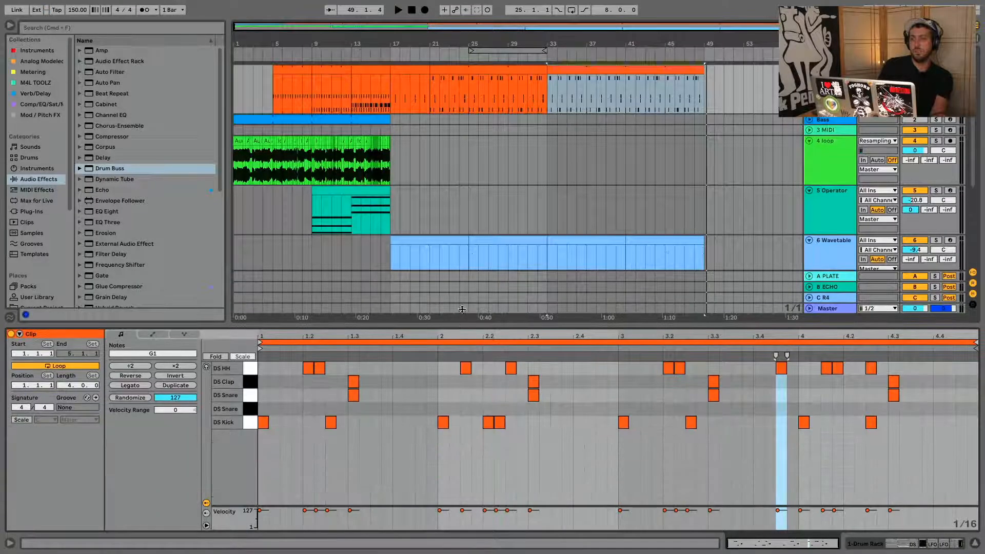
pyautogui.click(681, 70)
pyautogui.press('super+j')
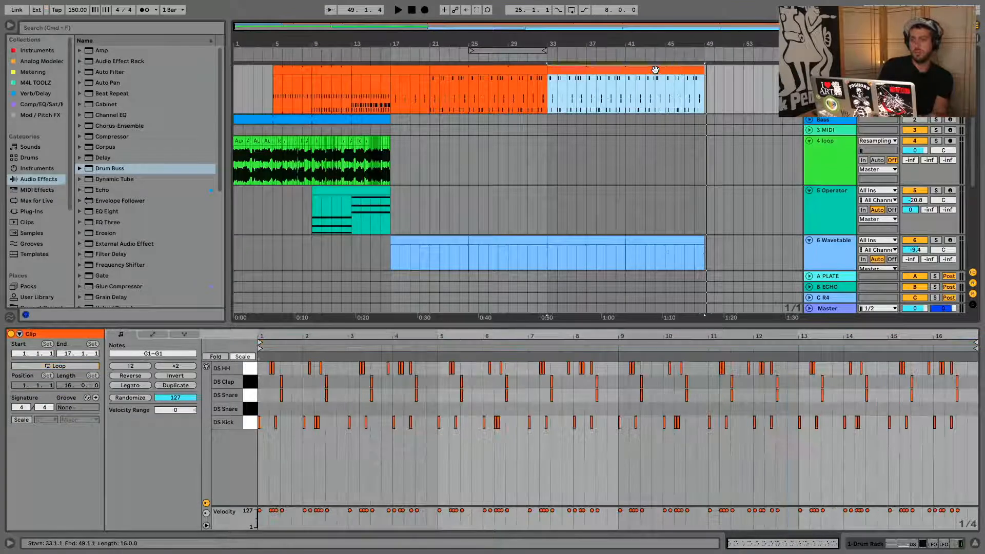
pyautogui.click(527, 382)
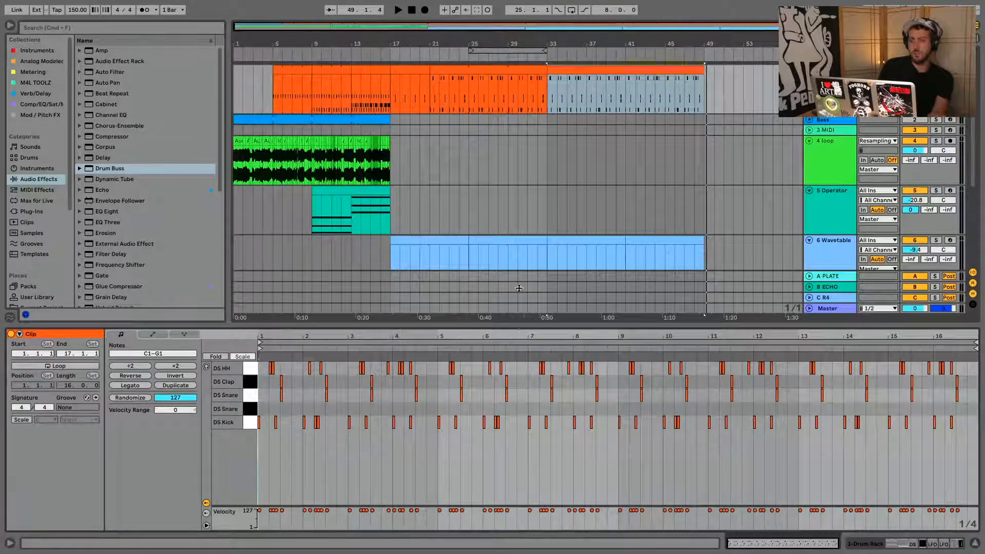
# Step: Fill beat 1.1 of the consolidated drum clip with hi-hats, using 1/32 notes from 1.1.3 to 1.2.1, and delete the hat at 1.2.2
pyautogui.moveTo(519, 327); pyautogui.dragTo(516, 141)
pyautogui.moveTo(277, 148); pyautogui.dragTo(279, 195)
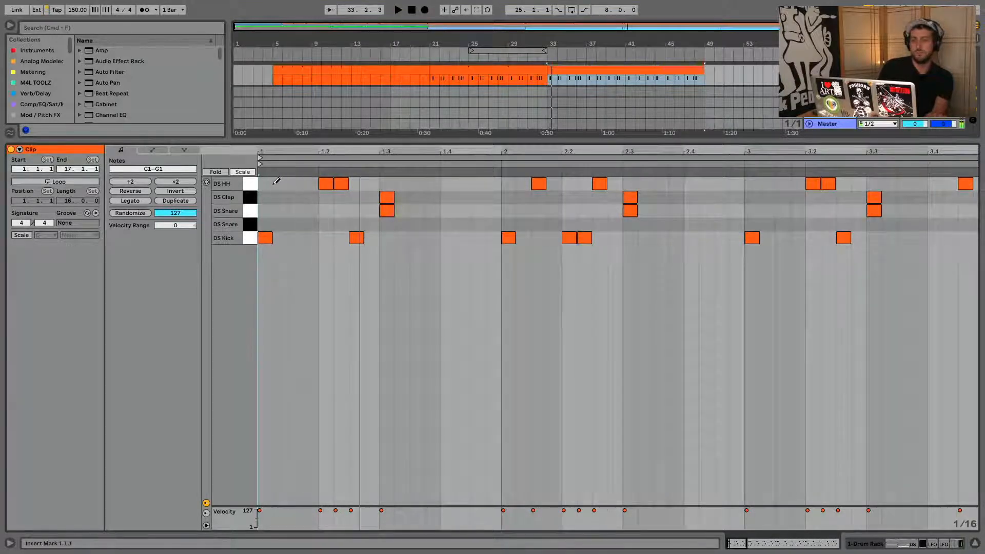
pyautogui.moveTo(265, 183); pyautogui.dragTo(310, 182)
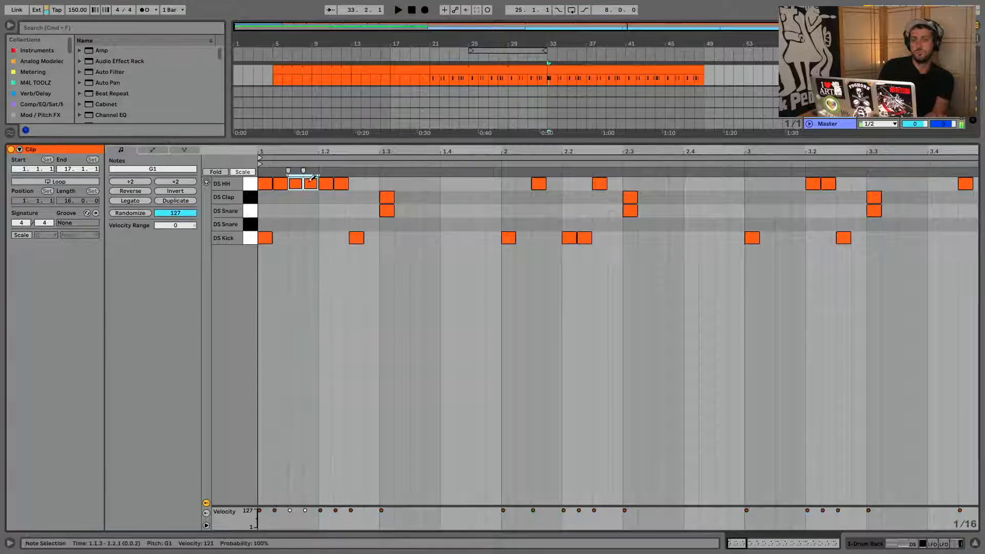
pyautogui.click(347, 183)
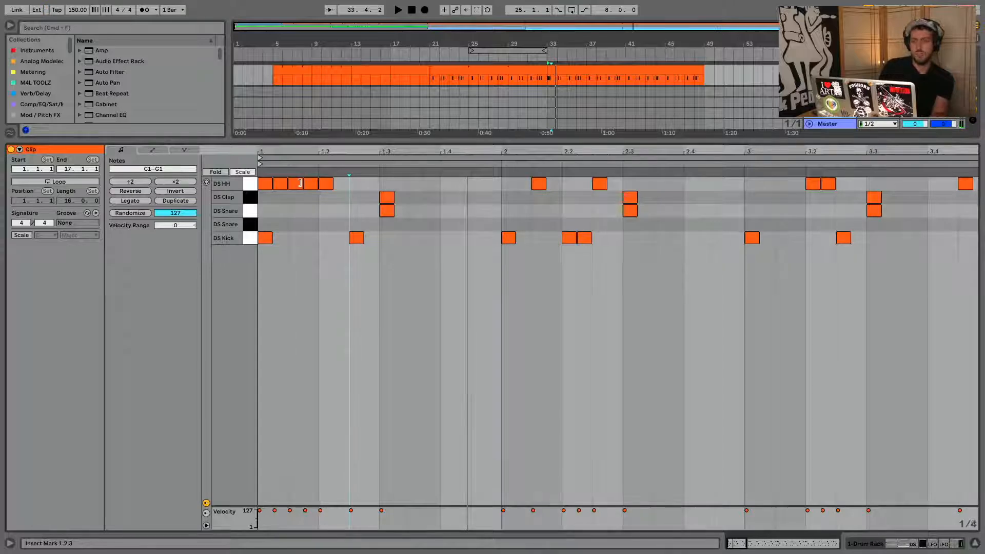
pyautogui.click(300, 182)
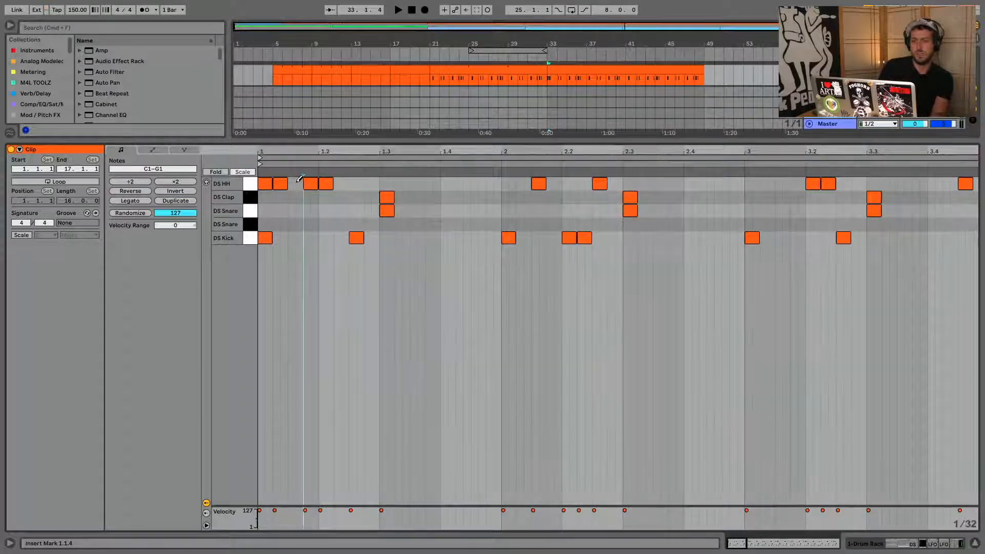
pyautogui.moveTo(292, 182); pyautogui.dragTo(314, 182)
pyautogui.press('space')
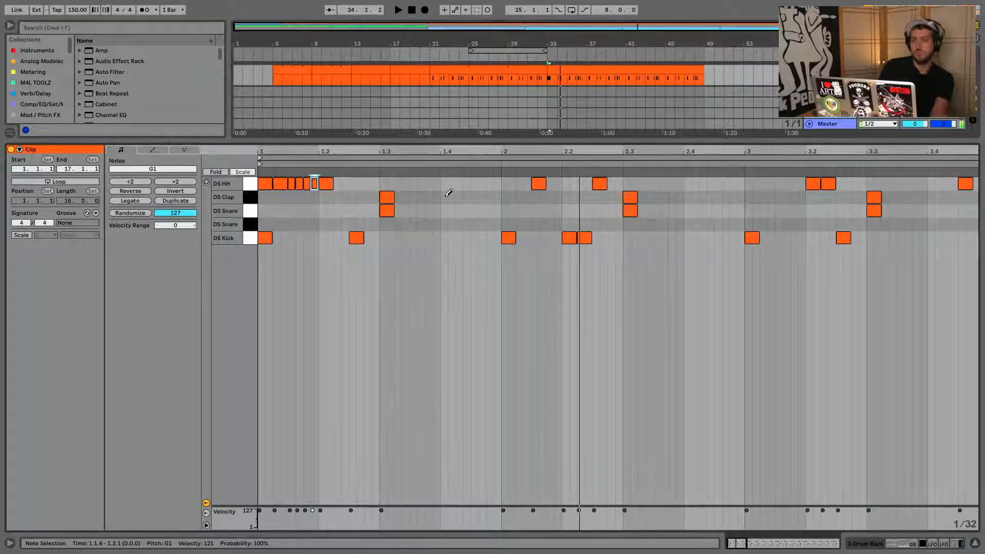
# Step: Add a clap at 1.4.4, hi-hats at 2.1.1, 2.1.2 and 3.1.3, and a 1/32 hi-hat roll from 2.4.3 to 3.1.1
pyautogui.click(490, 197)
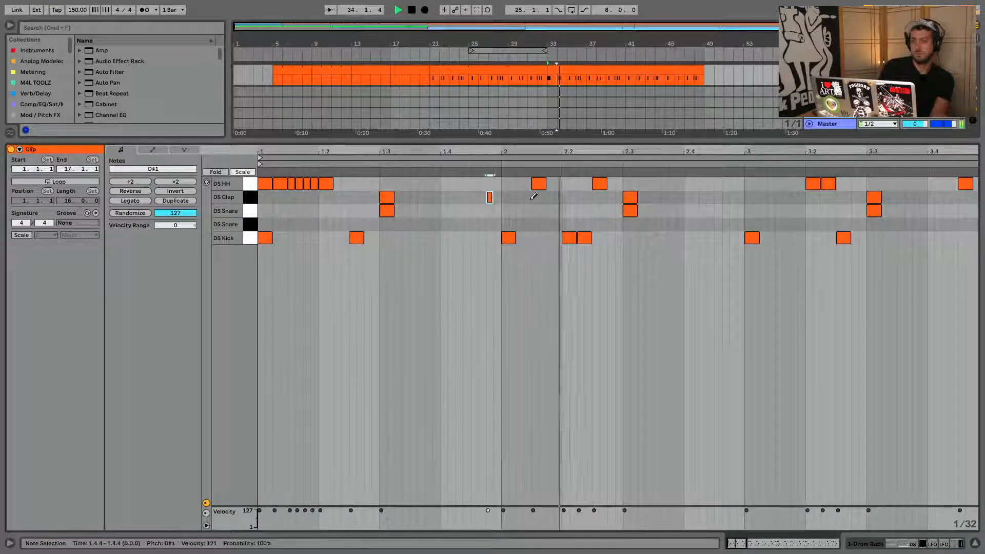
pyautogui.press('space')
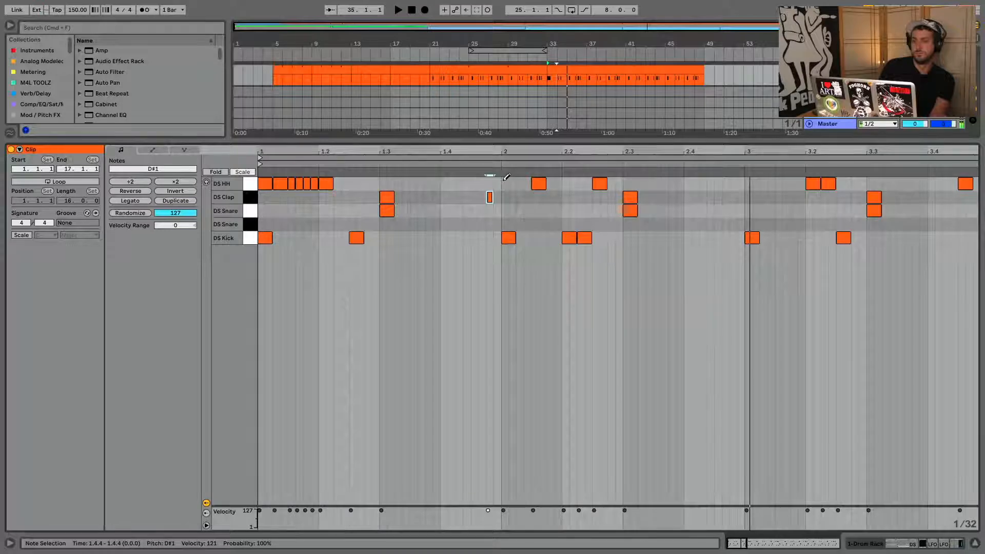
pyautogui.click(520, 184)
pyautogui.press('space')
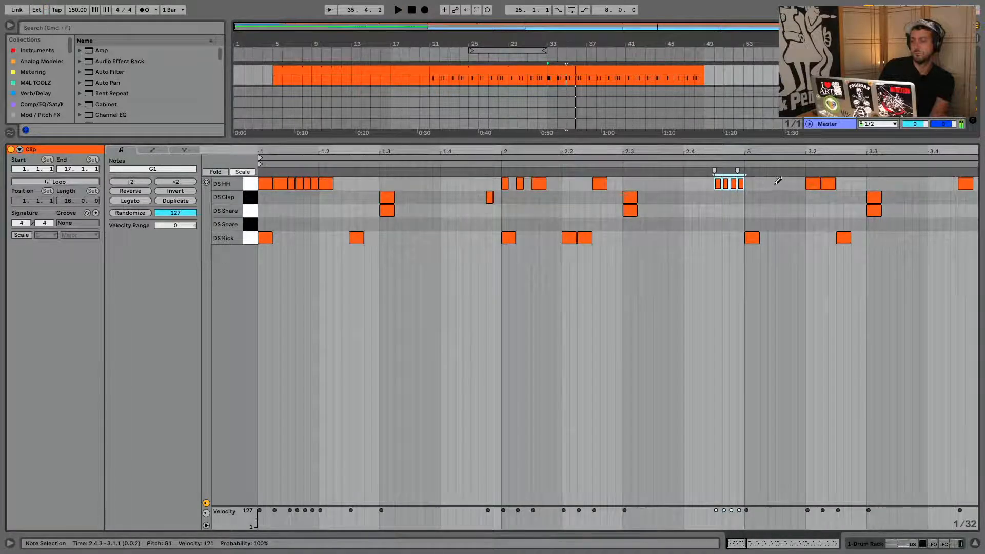
pyautogui.click(779, 183)
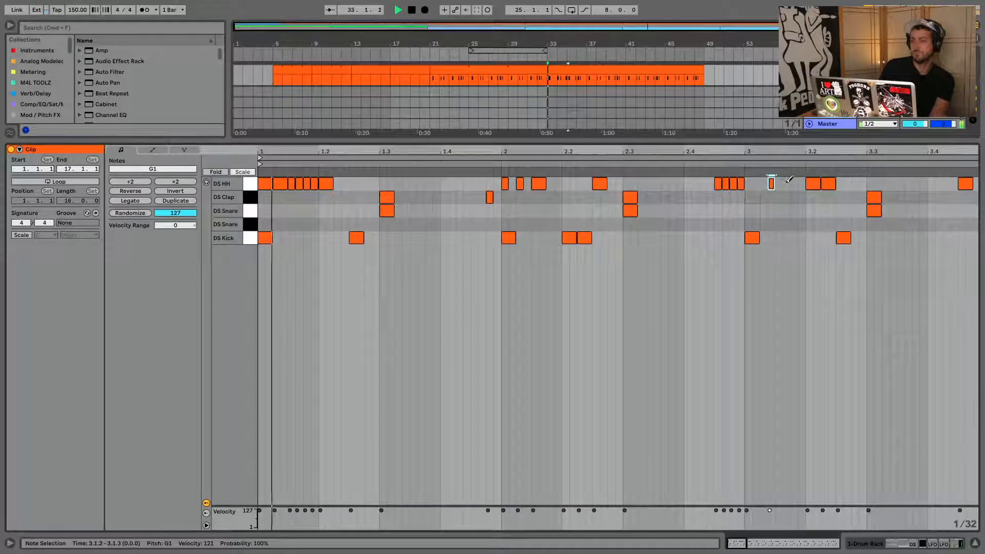
# Step: Place 1/16 hi-hats at 3.2.2, 3.2.3, 3.2.4, 3.4.1, 4.3.1, 4.3.3 and 4.4.1 in the drum clip
pyautogui.click(827, 183)
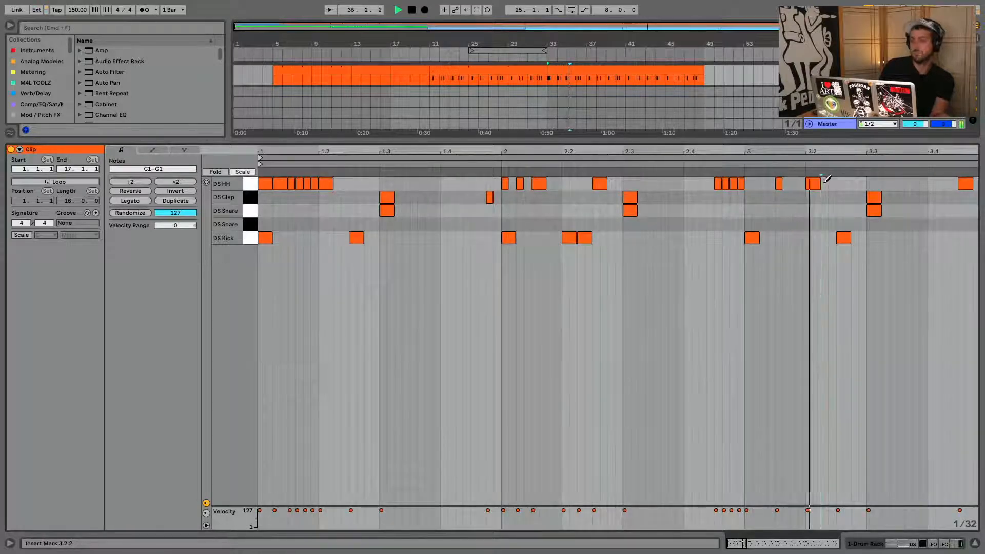
pyautogui.press('a')
pyautogui.press('a')
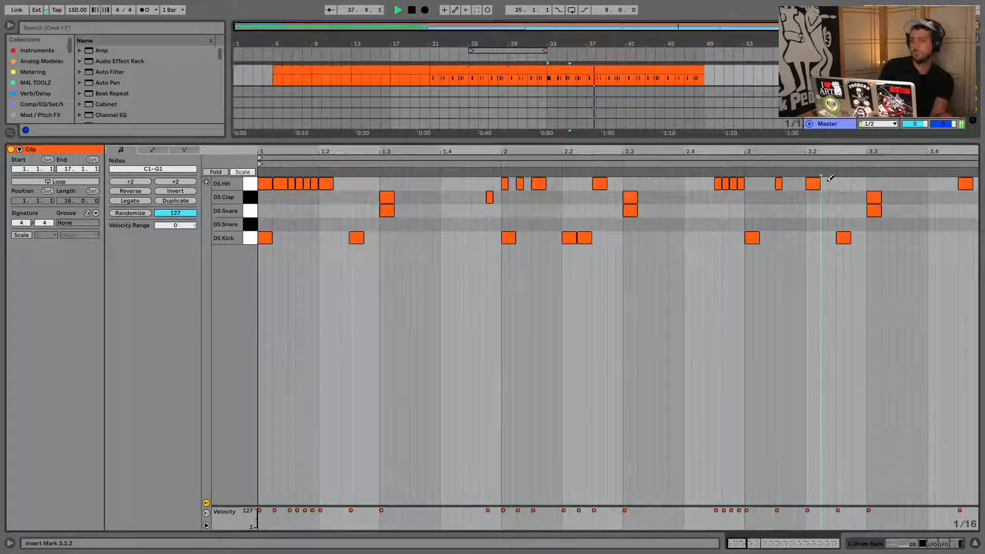
pyautogui.moveTo(829, 180)
pyautogui.mouseDown()
pyautogui.moveTo(871, 176)
pyautogui.moveTo(859, 178)
pyautogui.mouseUp()
pyautogui.press('super+z')
pyautogui.click(836, 180)
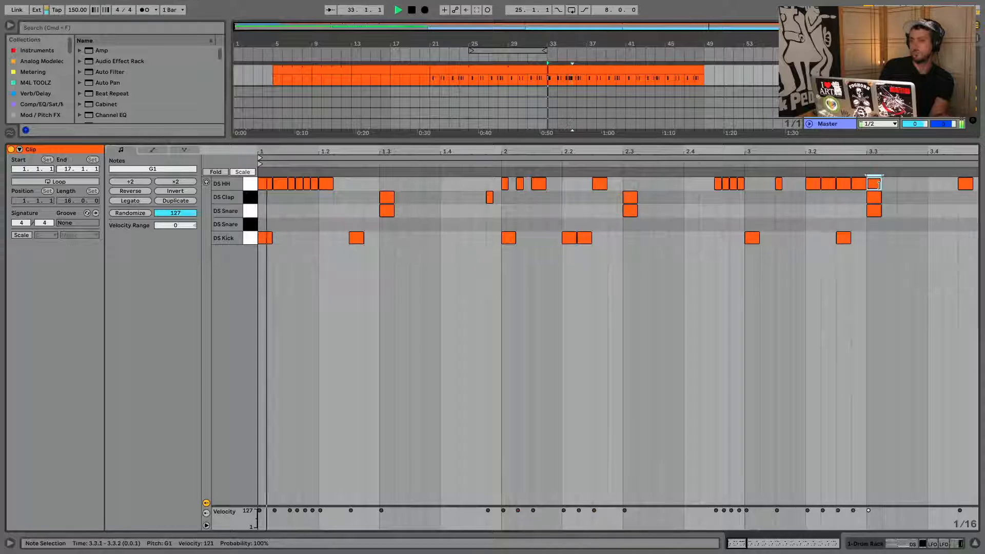
pyautogui.click(878, 184)
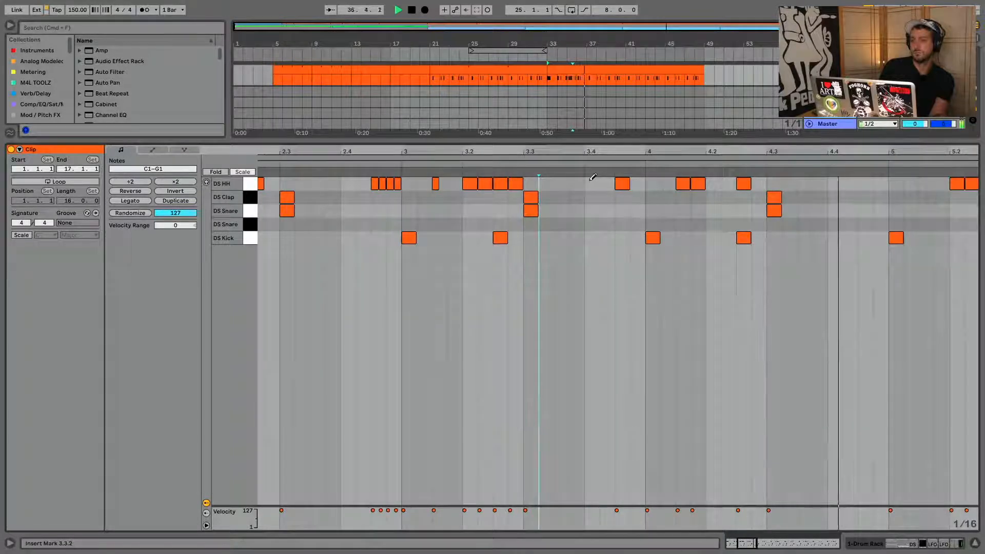
pyautogui.click(592, 184)
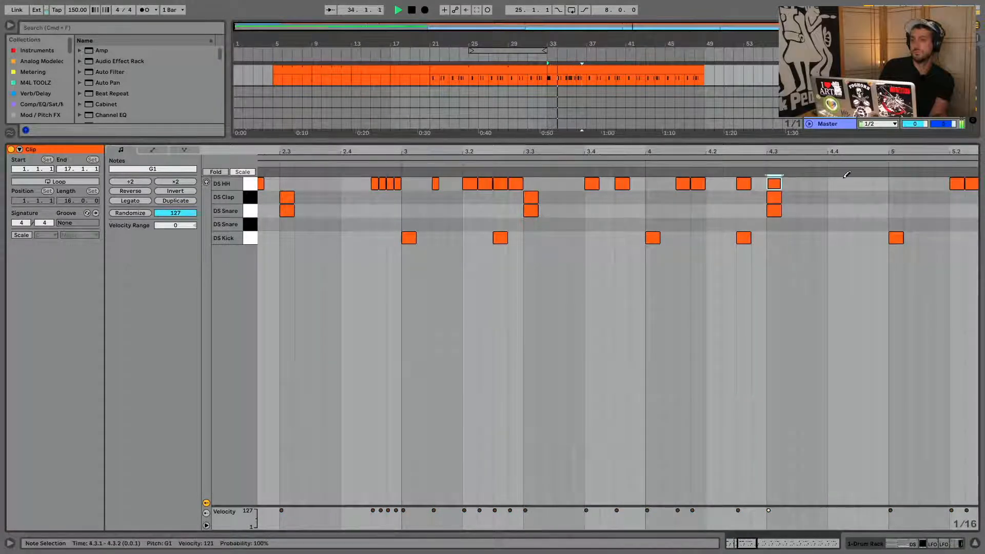
pyautogui.click(804, 183)
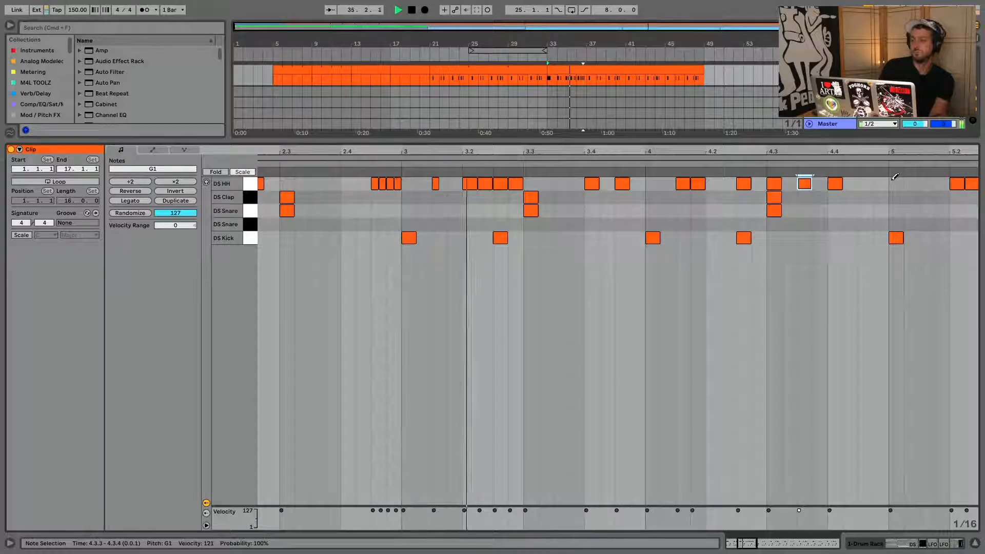
# Step: Add 1/16 kick notes at 4.1.4, 6.4.3, 8.1.4 and 8.3.3 in the drum clip
pyautogui.click(698, 238)
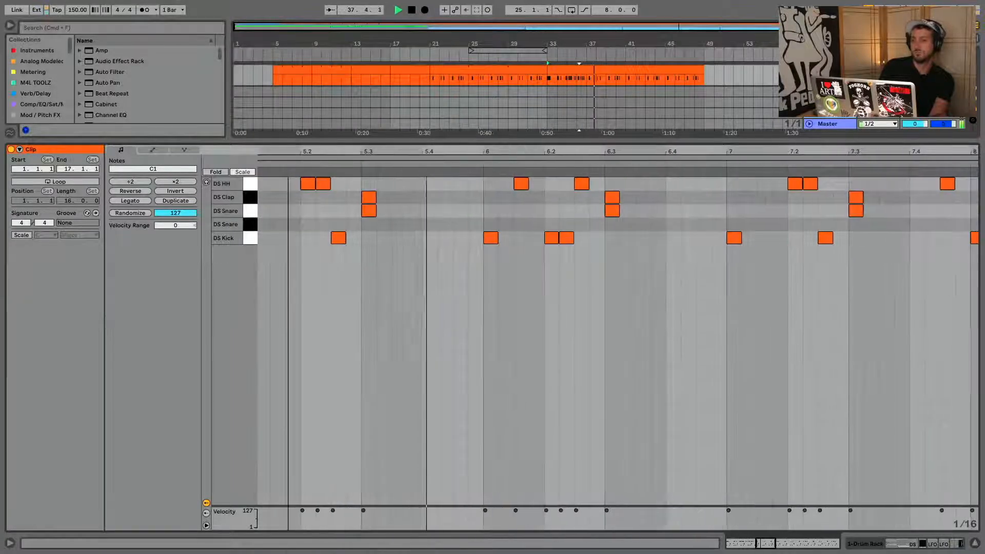
pyautogui.click(700, 238)
pyautogui.press('super+a')
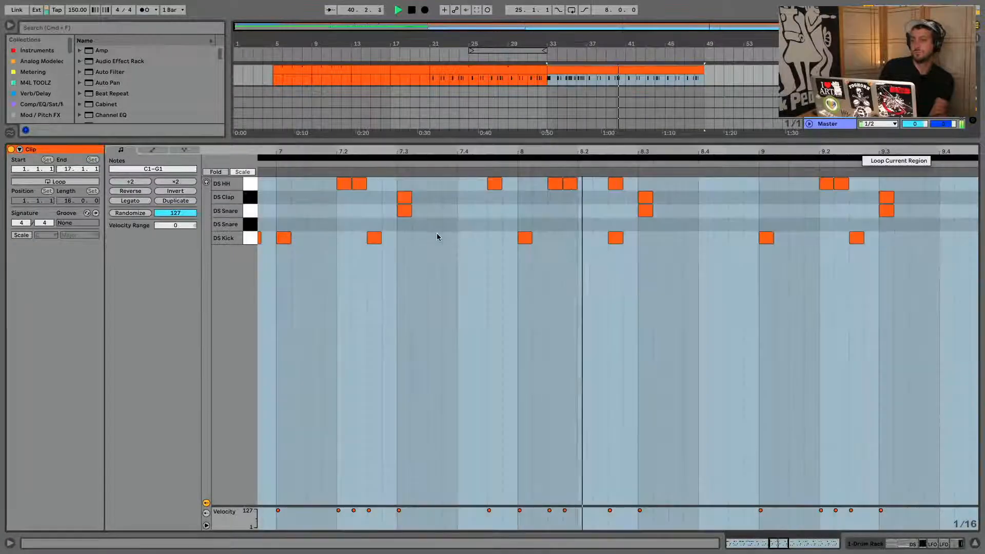
pyautogui.click(571, 237)
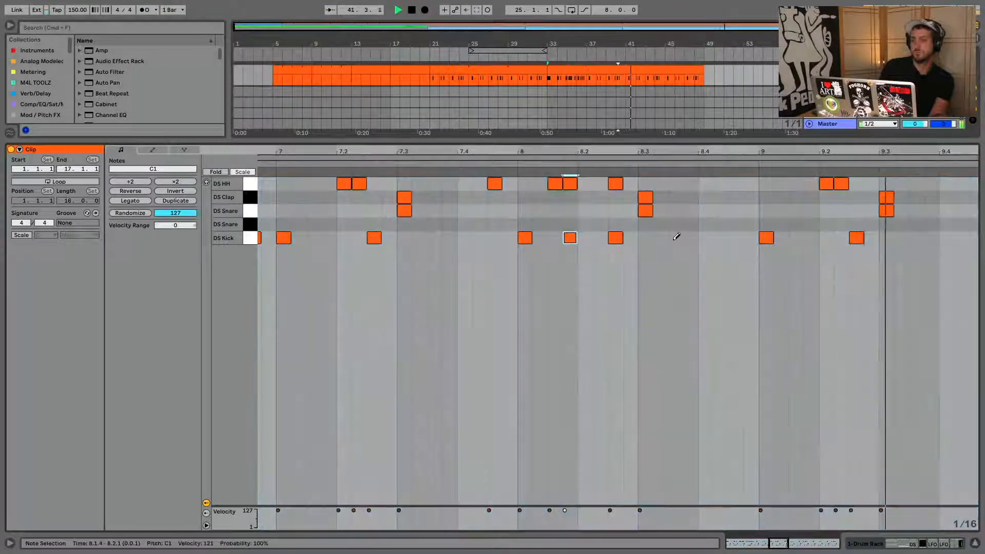
pyautogui.click(676, 237)
# Step: Add 1/16 hi-hats at 5.4.1, 5.4.3, 6.2.4 and 6.4.1 in the drum clip
pyautogui.moveTo(936, 151); pyautogui.dragTo(619, 148)
pyautogui.click(555, 173)
pyautogui.moveTo(556, 148); pyautogui.dragTo(638, 147)
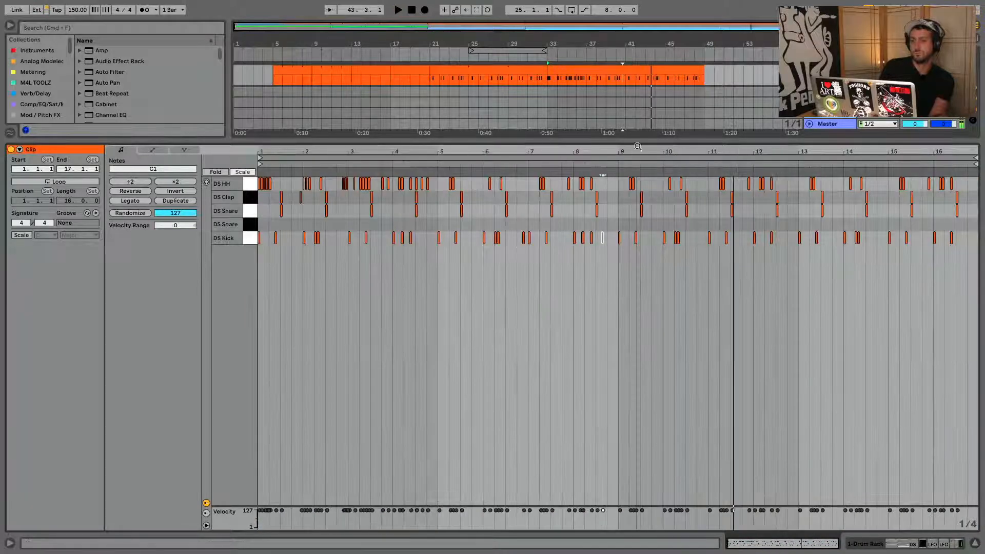
pyautogui.moveTo(461, 154); pyautogui.dragTo(462, 178)
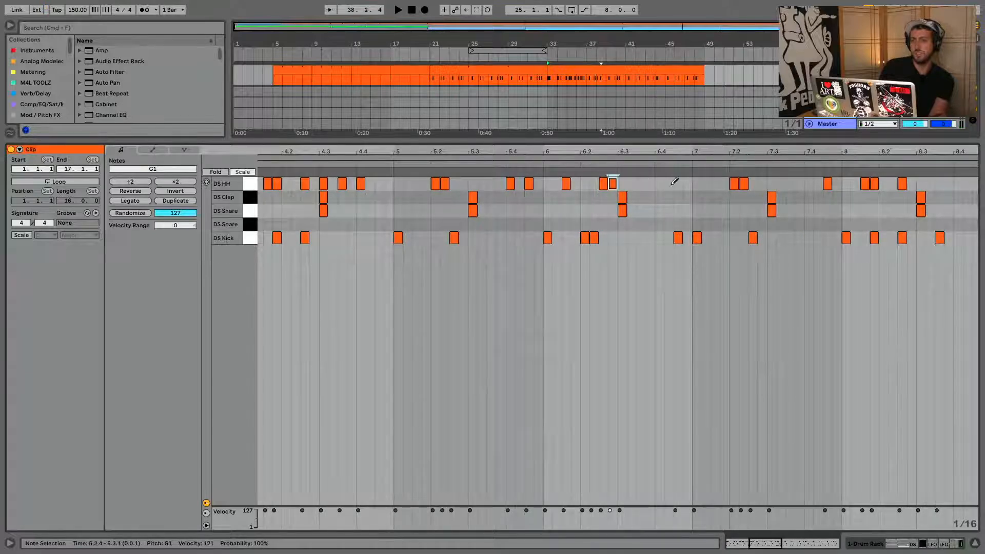
pyautogui.moveTo(806, 153); pyautogui.dragTo(806, 128)
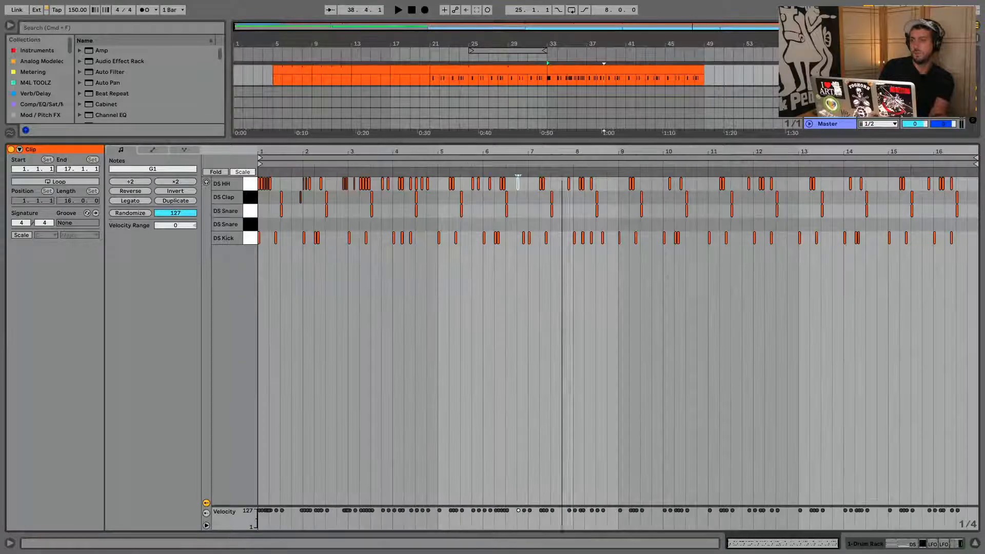
# Step: Duplicate the hi-hat and kick notes of bars 1–8 in the drum clip onto bars 9–16
pyautogui.moveTo(618, 186); pyautogui.dragTo(175, 142)
pyautogui.press('super+d')
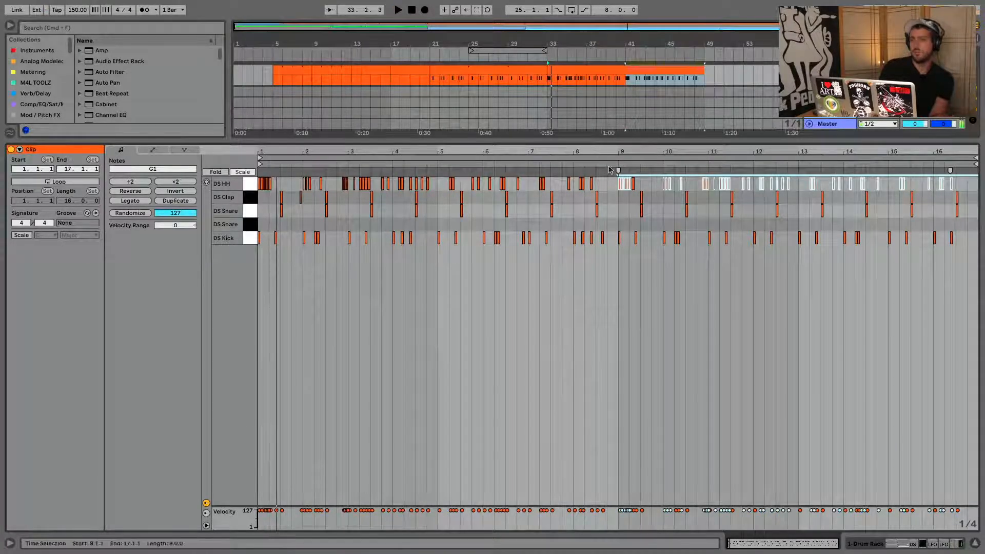
pyautogui.moveTo(616, 239); pyautogui.dragTo(193, 232)
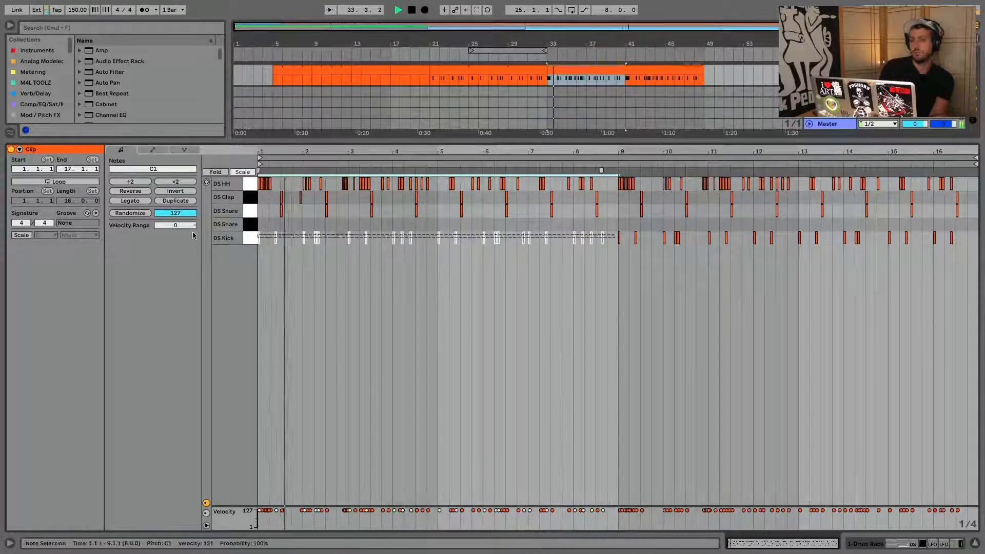
pyautogui.press('super+d')
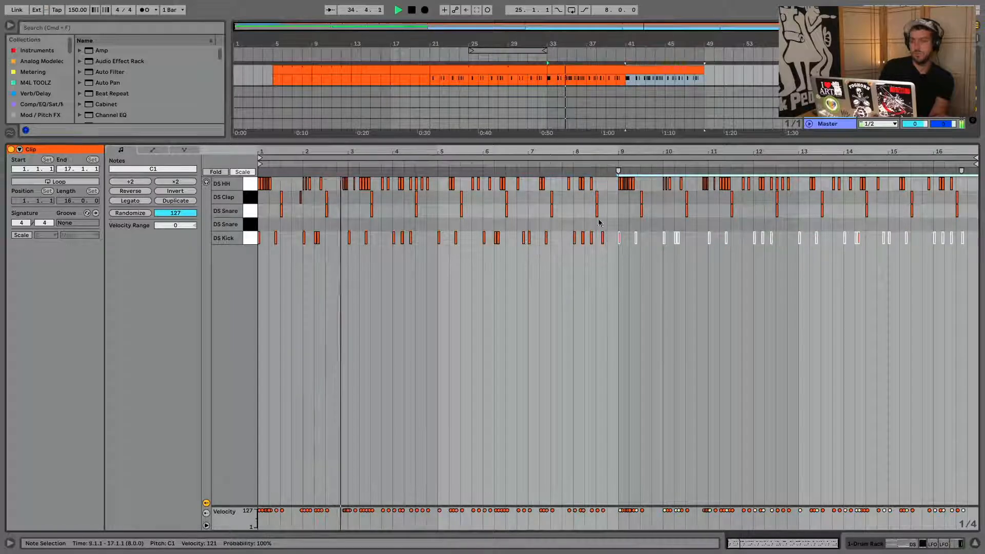
# Step: Add 1/16 kicks at 9.1.3, 11.1.3, 13.1.3, 15.1.3 and 16.4.2, plus a run of 1/16 hi-hats from 16.3.4 to the clip's end
pyautogui.moveTo(639, 149); pyautogui.dragTo(589, 260)
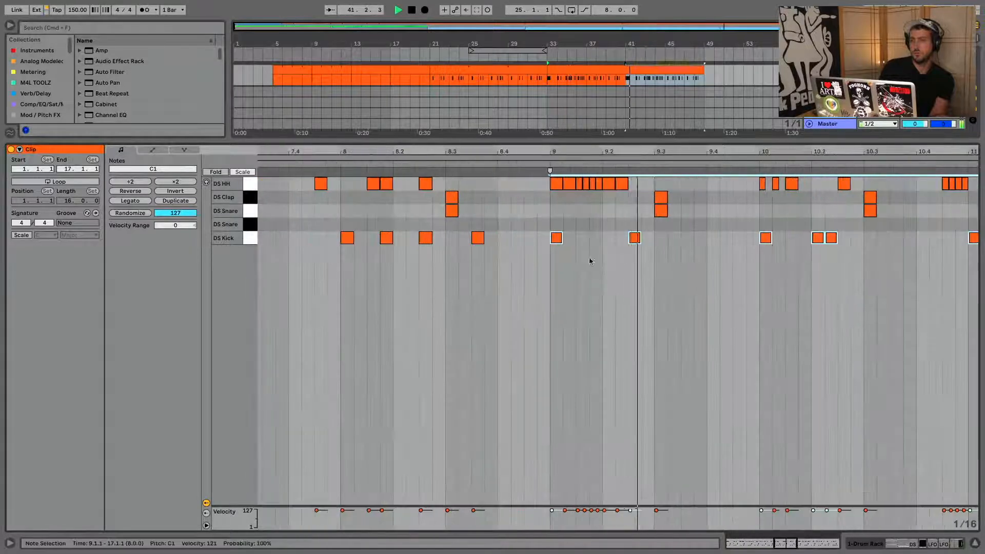
pyautogui.click(583, 238)
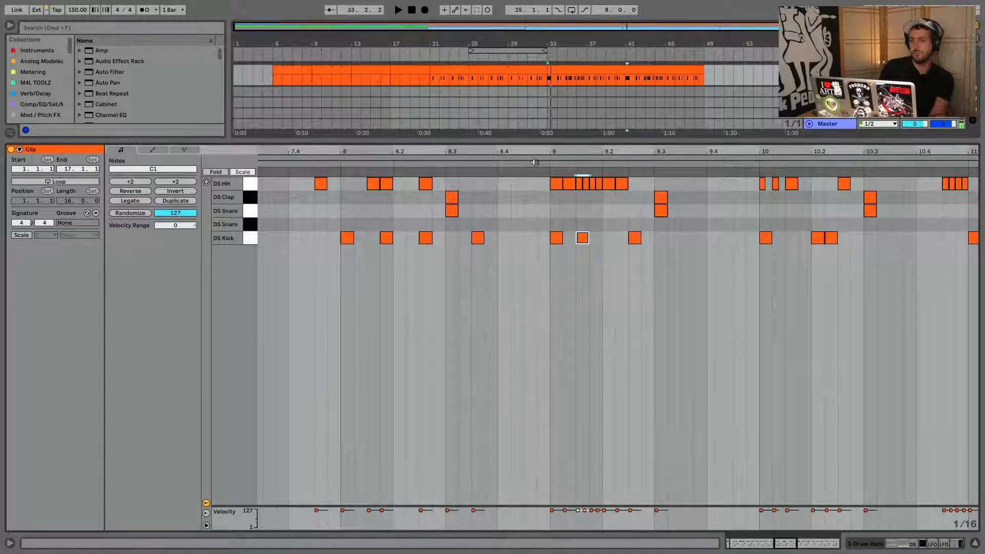
pyautogui.press('space')
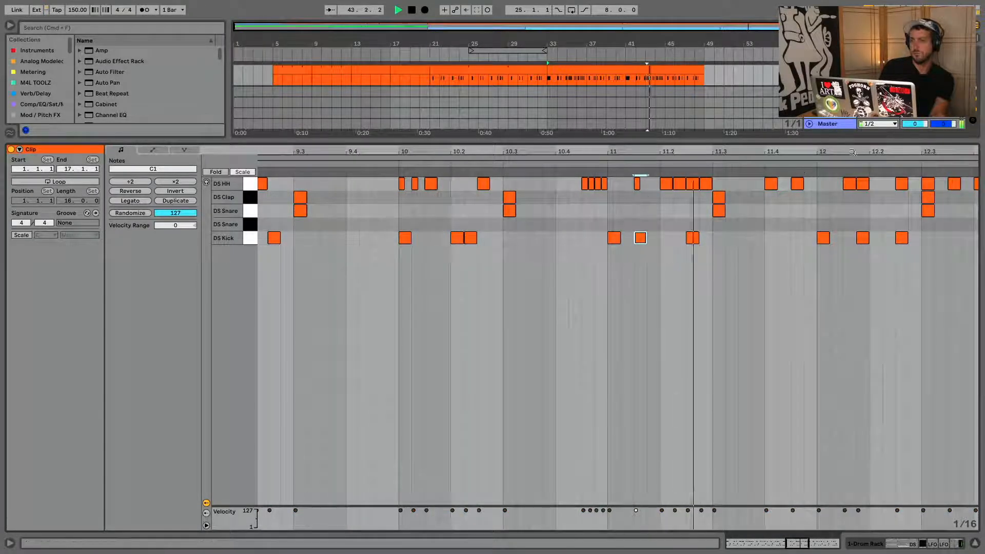
pyautogui.moveTo(853, 152); pyautogui.dragTo(272, 152)
pyautogui.doubleClick(482, 238)
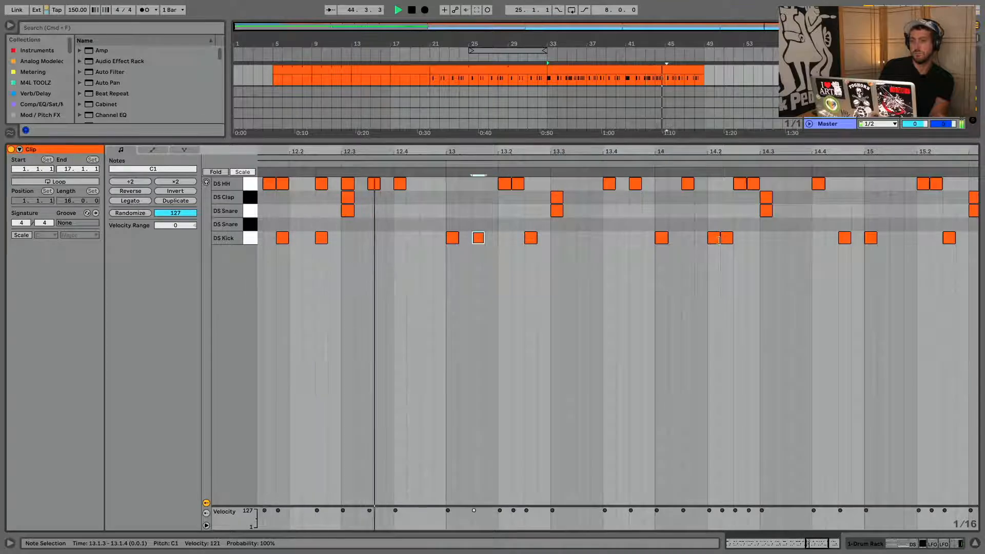
pyautogui.click(895, 237)
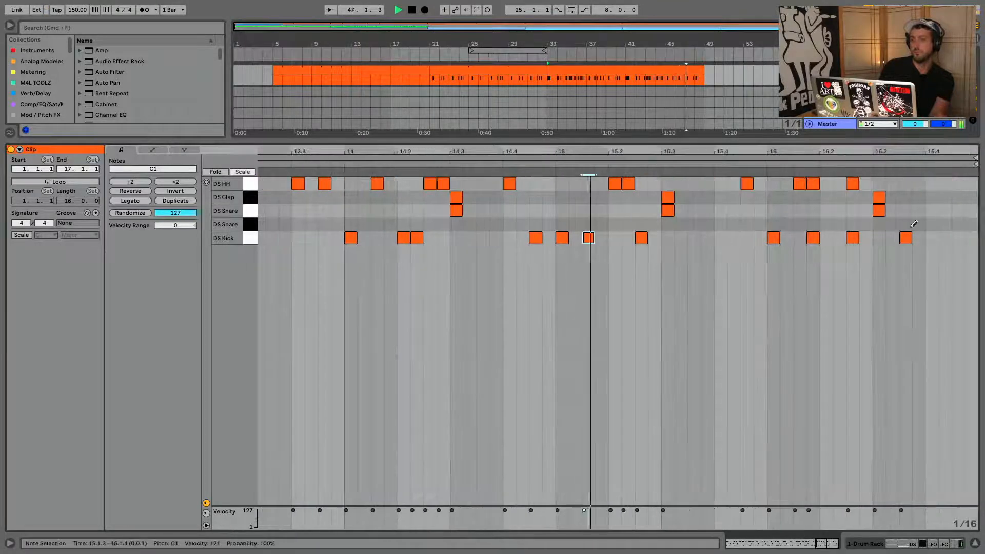
pyautogui.click(946, 238)
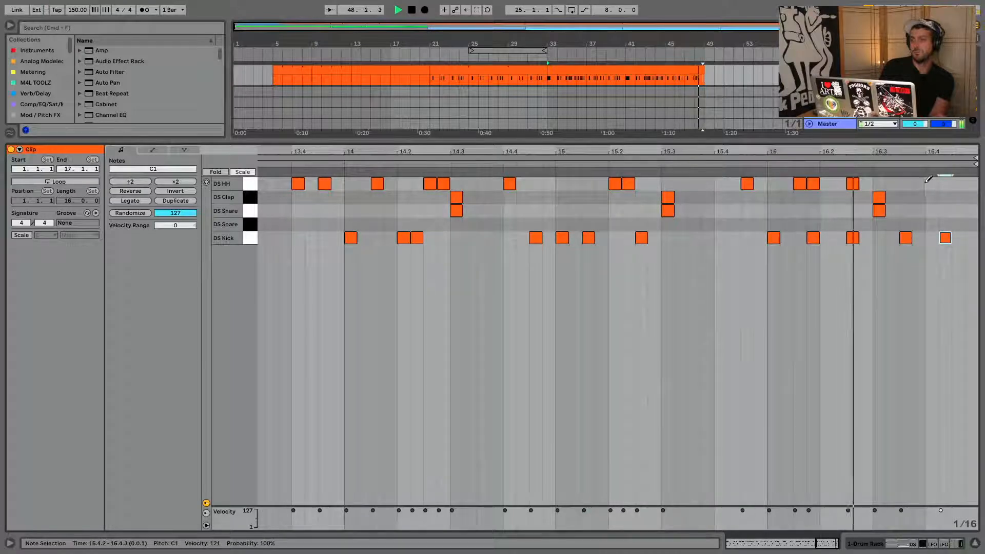
pyautogui.moveTo(928, 183); pyautogui.dragTo(975, 184)
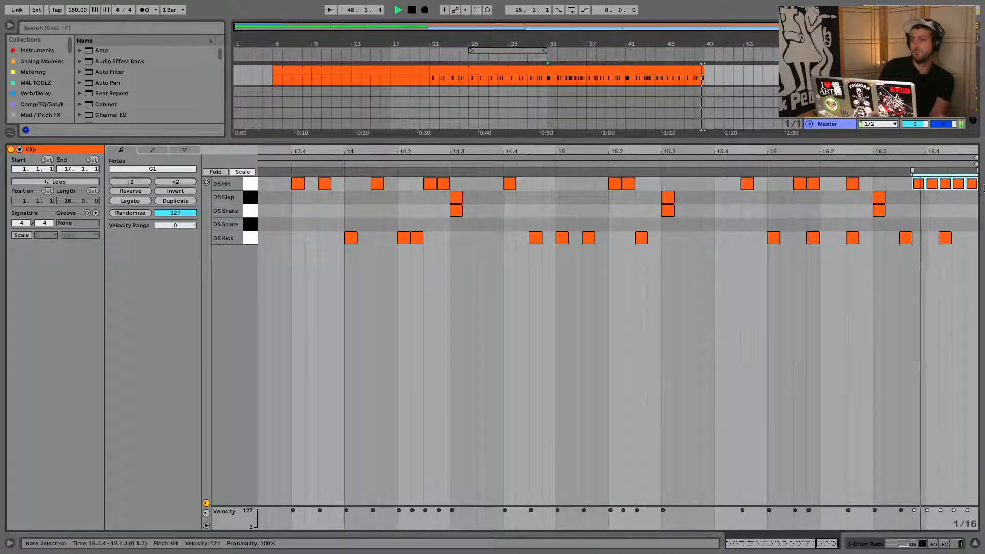
# Step: Automate the Drum Rack's Decay macro to ramp from 25% at bar 31 to 76.4% at bar 33, dropping back to 25% just after
pyautogui.click(975, 543)
pyautogui.click(596, 70)
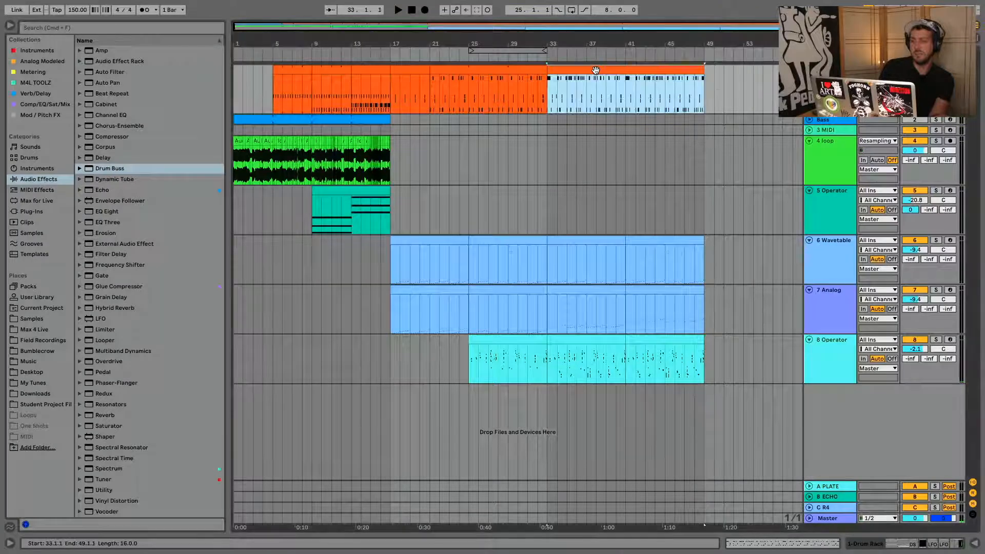
pyautogui.click(802, 72)
pyautogui.doubleClick(831, 70)
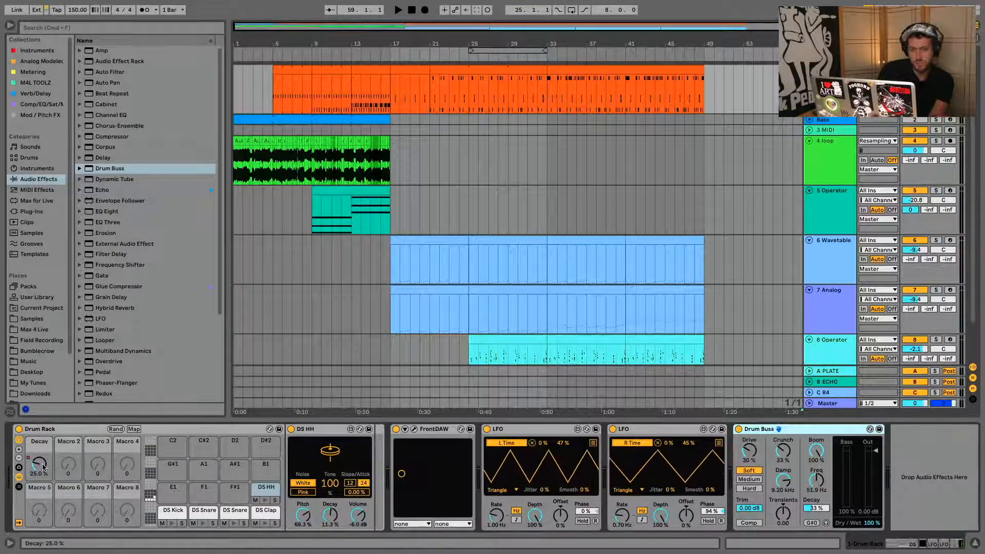
pyautogui.press('a')
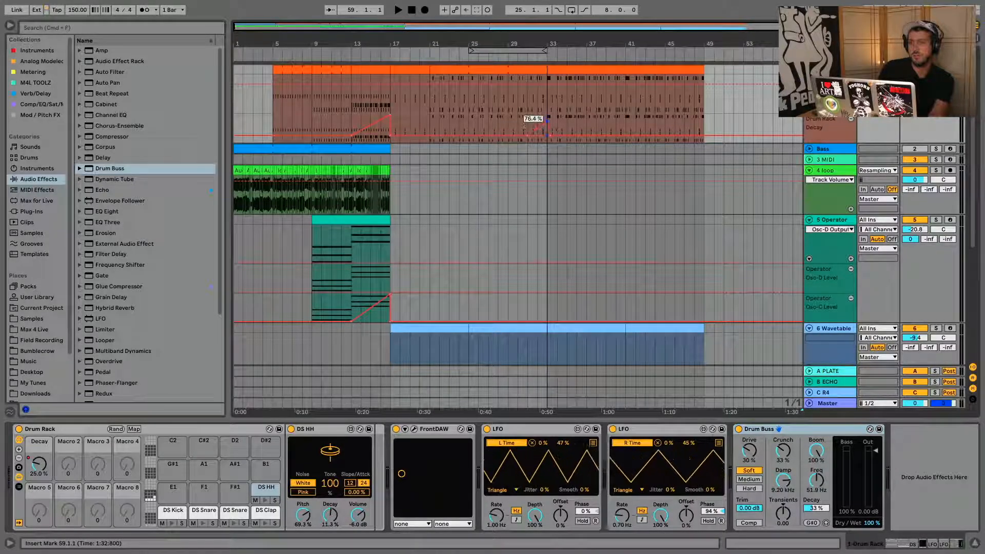
pyautogui.click(529, 128)
pyautogui.press('space')
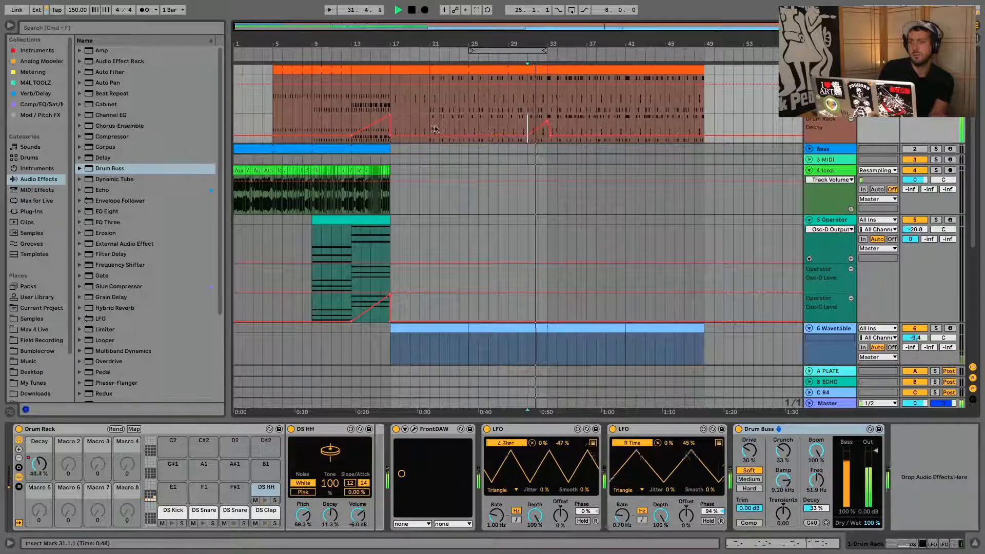
pyautogui.moveTo(430, 137); pyautogui.dragTo(531, 139)
pyautogui.rightClick(552, 137)
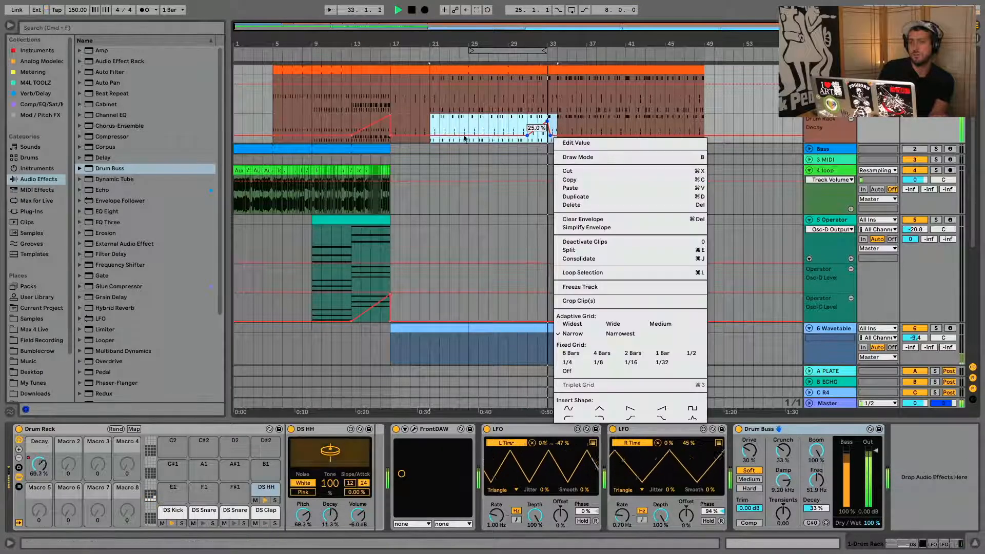
pyautogui.click(437, 130)
pyautogui.press('space')
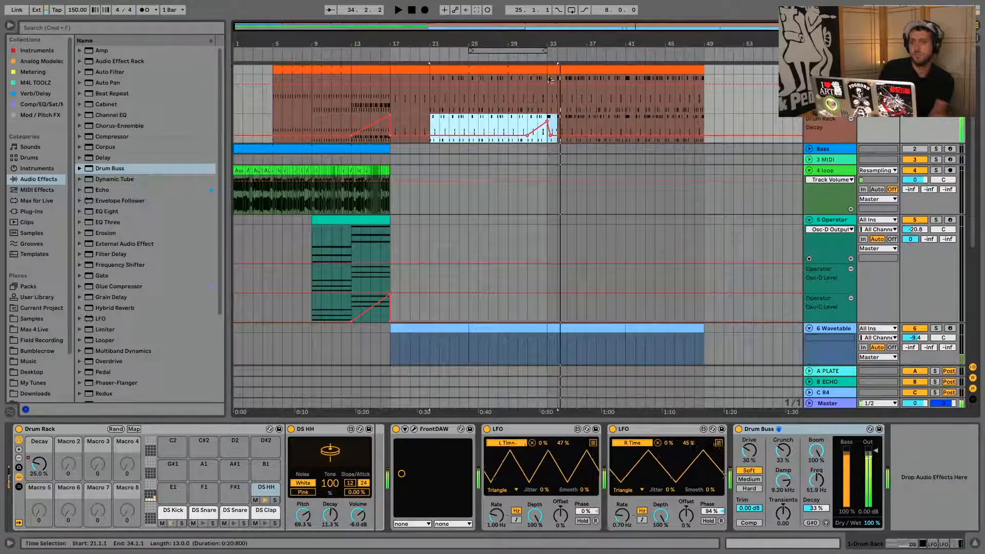
# Step: Hide the arrangement automation and add 1/16 C#1 snares at 2.4.3, 4.3.4 and 4.4.3 in the drum clip starting at bar 33
pyautogui.doubleClick(541, 70)
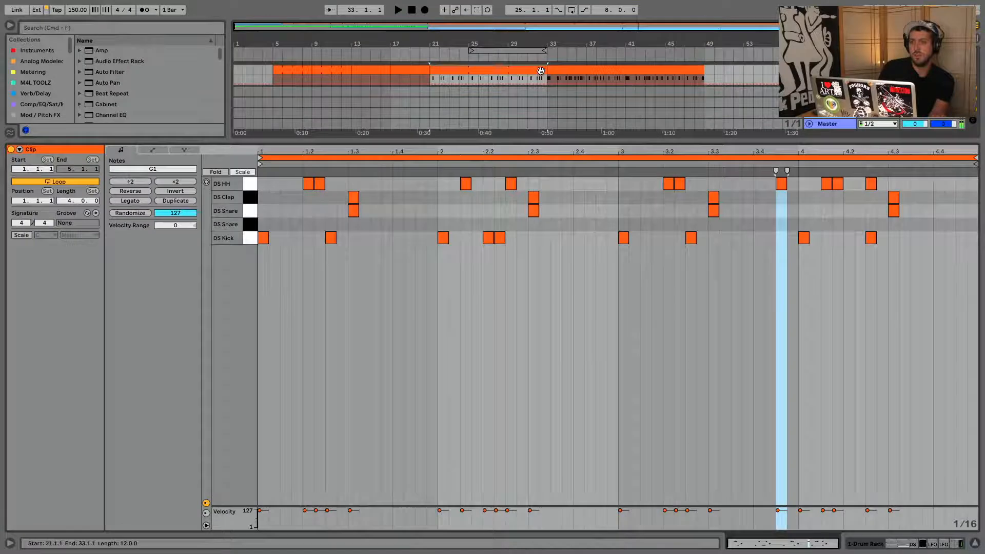
pyautogui.click(975, 543)
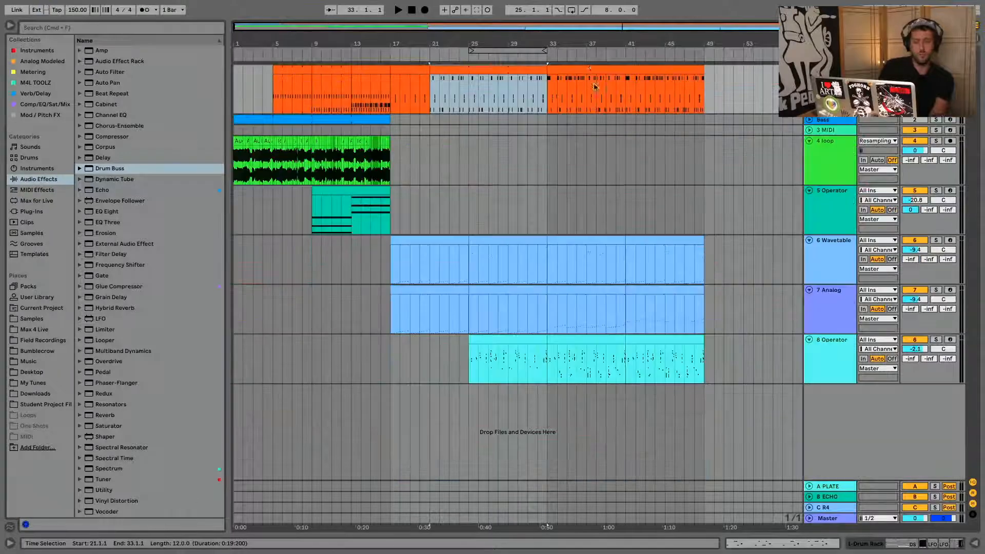
pyautogui.press('a')
pyautogui.doubleClick(593, 68)
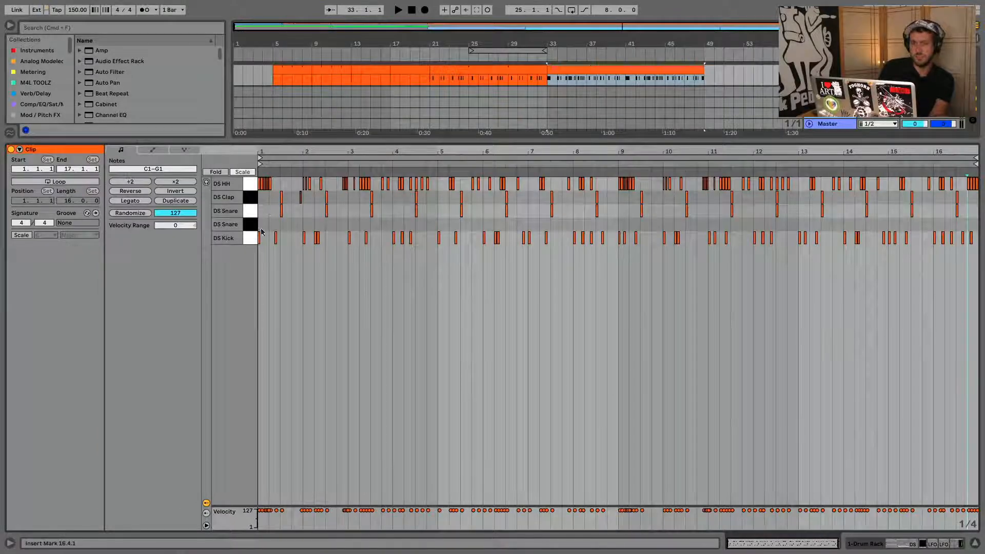
pyautogui.scroll(5, 349, 234)
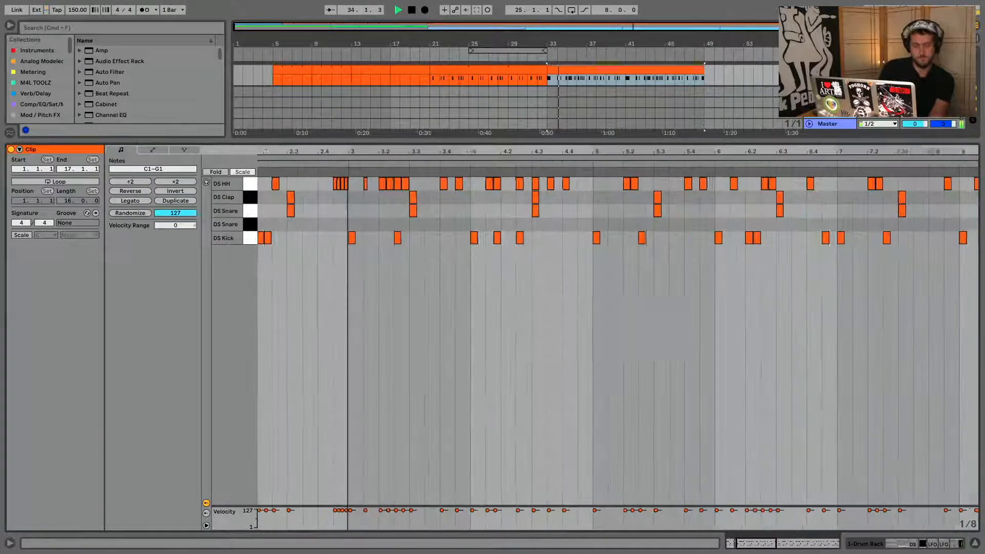
pyautogui.press('b')
pyautogui.click(335, 224)
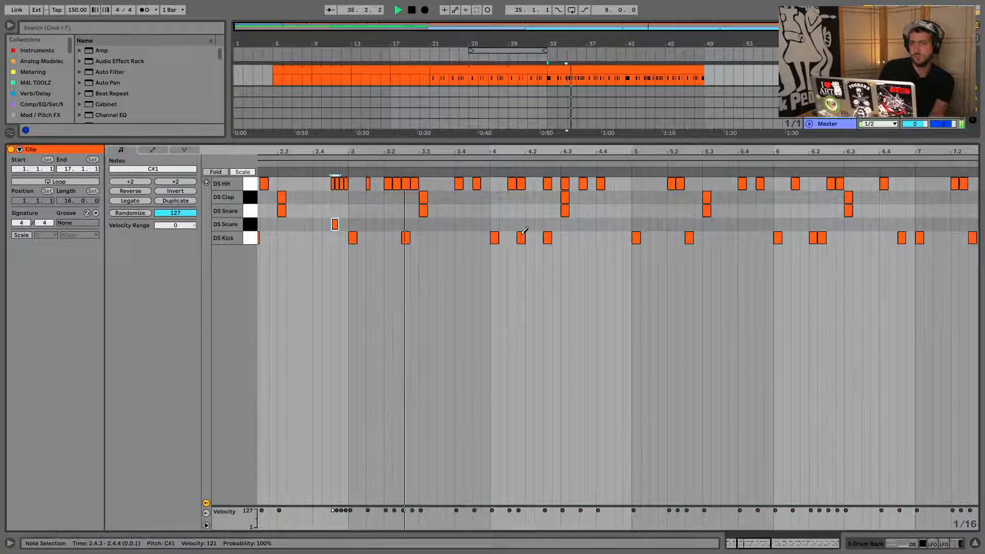
pyautogui.click(592, 224)
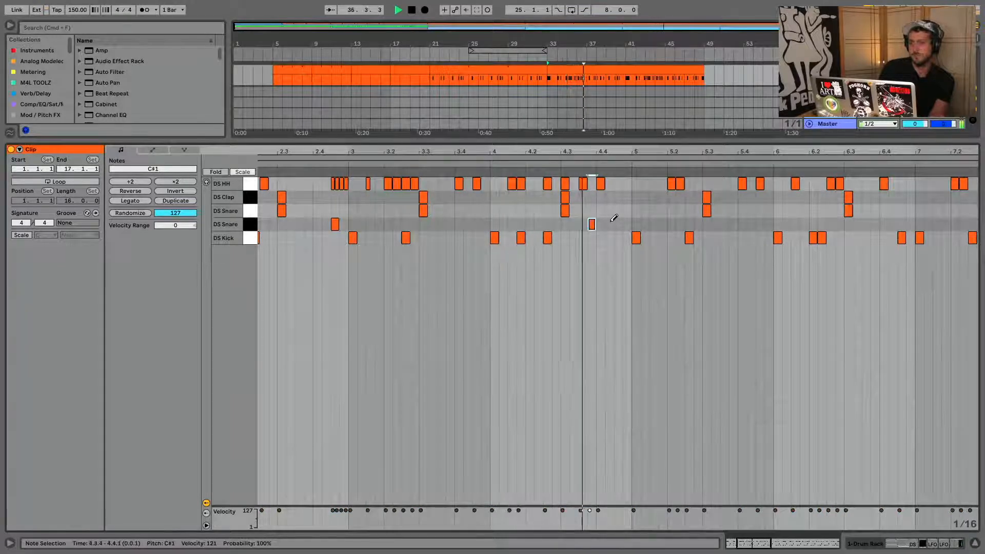
pyautogui.click(619, 224)
# Step: Add 1/16 C#1 snares at 8.4.3 and 10.4.3, and a four-note 1/16 snare run from 12.4.1 to 12.4.4
pyautogui.moveTo(890, 149); pyautogui.dragTo(548, 150)
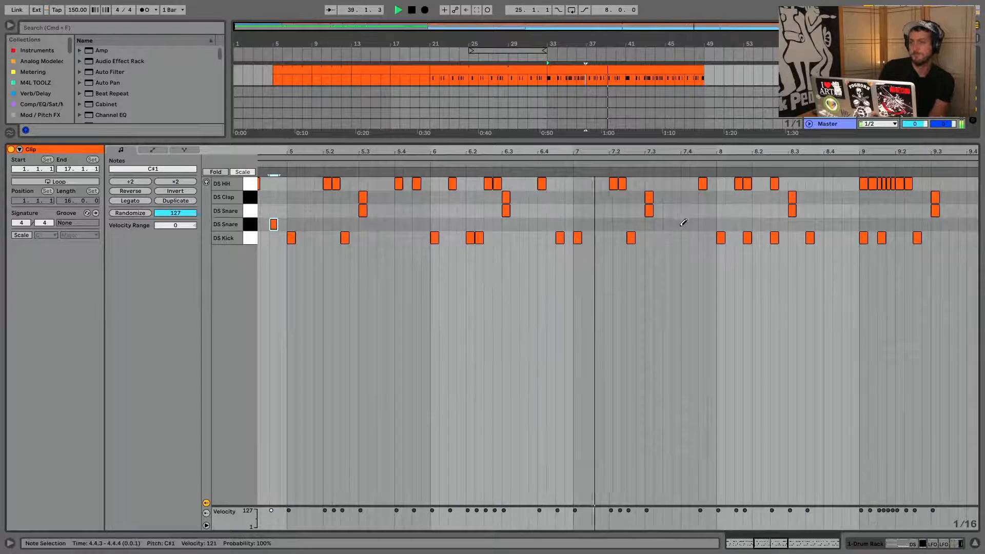
pyautogui.click(847, 224)
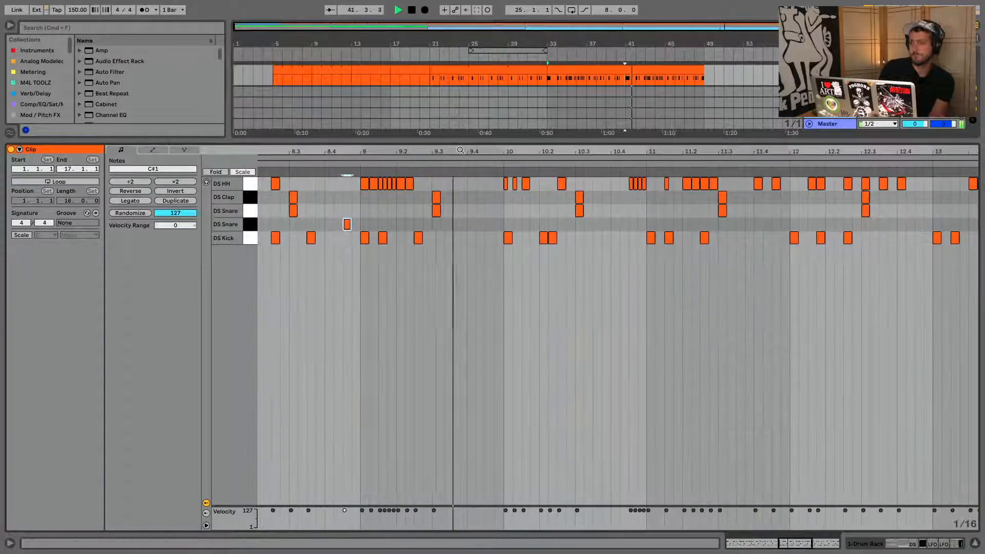
pyautogui.click(633, 224)
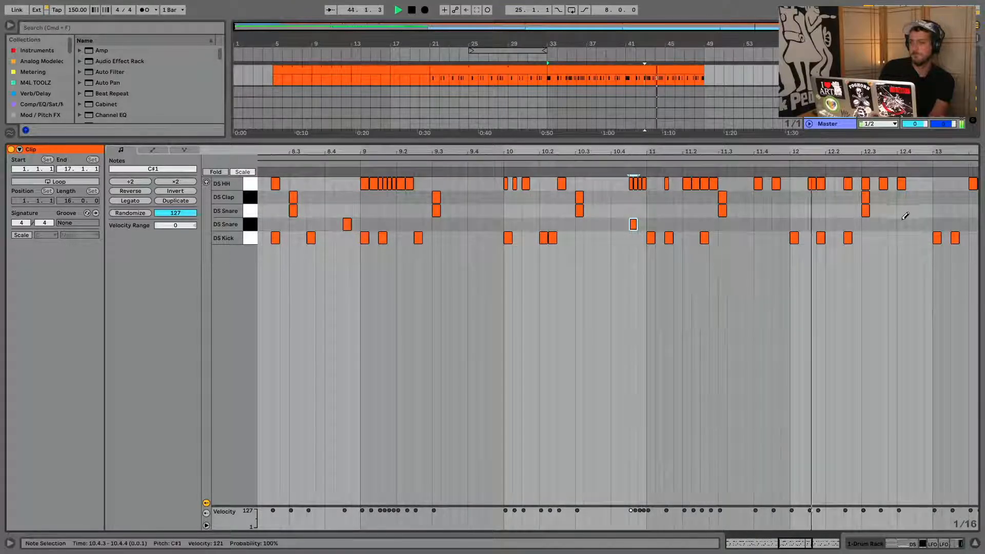
pyautogui.moveTo(901, 225); pyautogui.dragTo(942, 220)
pyautogui.click(939, 223)
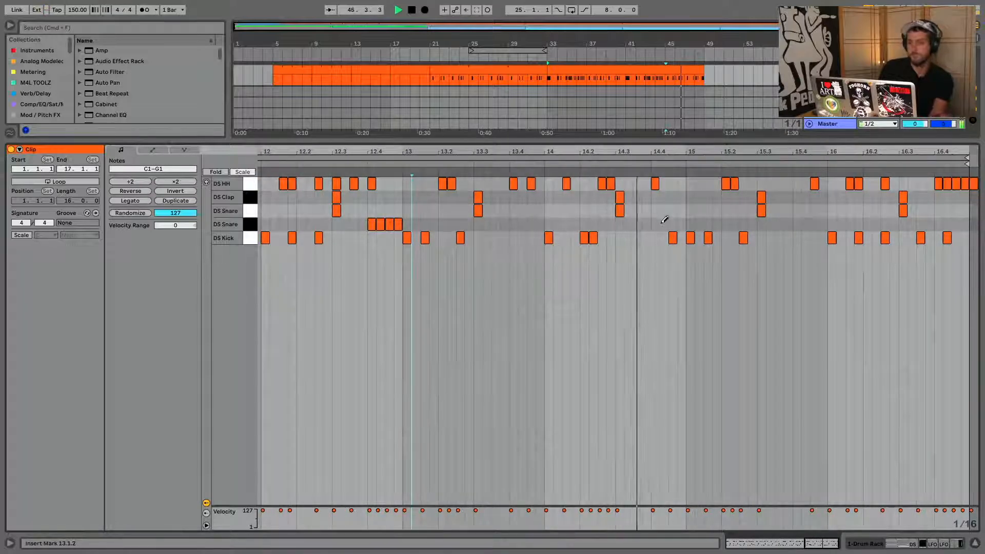
# Step: Place 1/16 C#1 snares at 15.3.4, 15.4.3, 16.1.3 and 16.2.2, and play back the clip's ending
pyautogui.click(780, 224)
pyautogui.click(806, 224)
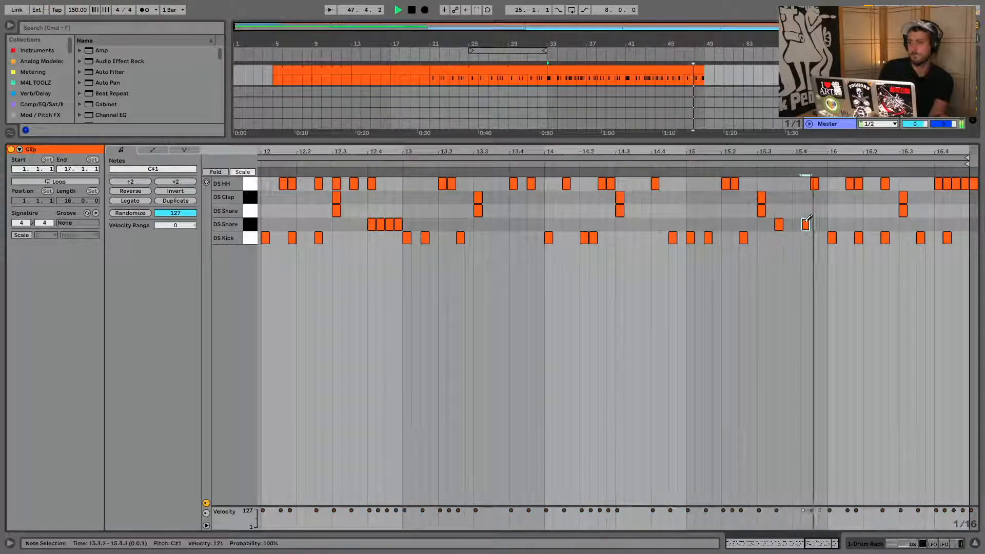
pyautogui.click(779, 224)
pyautogui.click(788, 223)
pyautogui.click(815, 224)
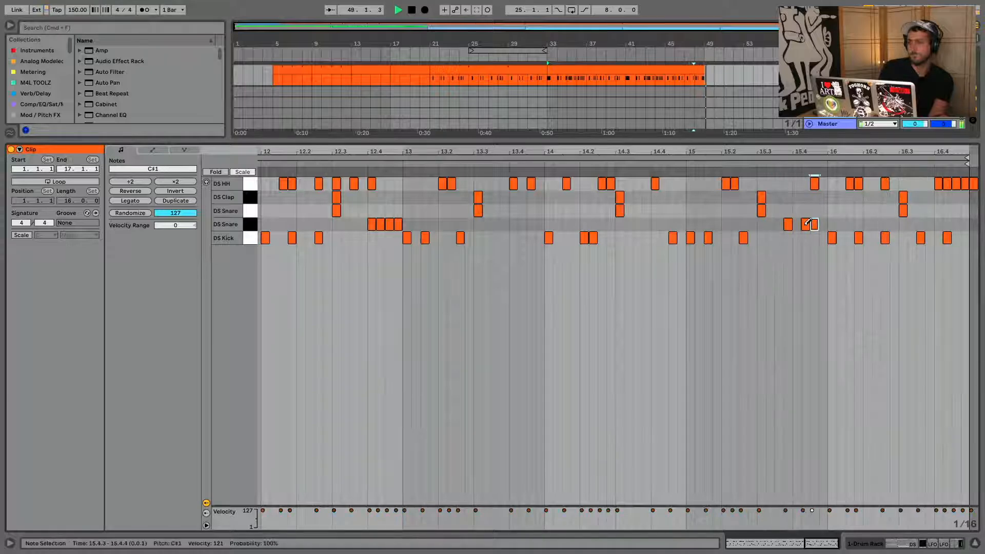
pyautogui.click(806, 223)
pyautogui.click(850, 224)
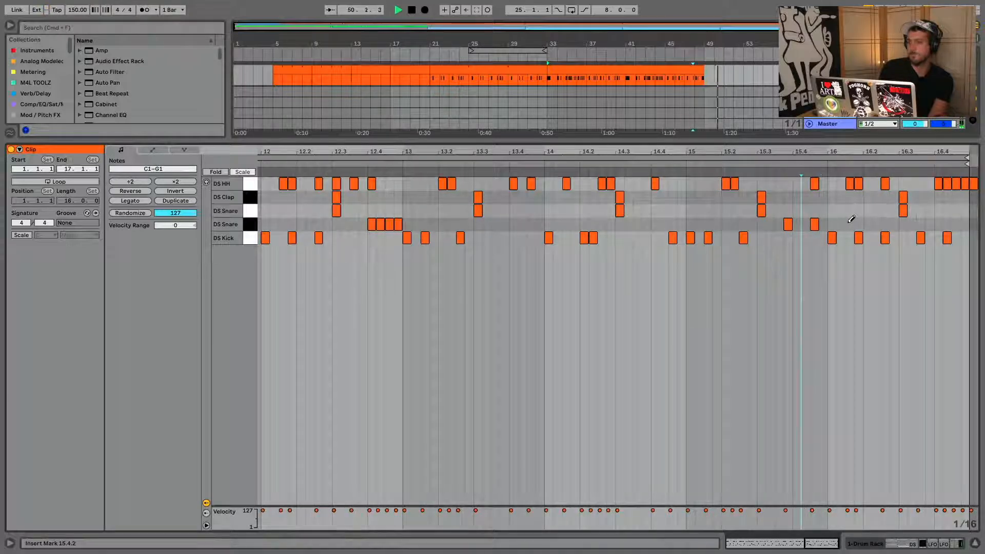
pyautogui.press('space')
pyautogui.click(877, 224)
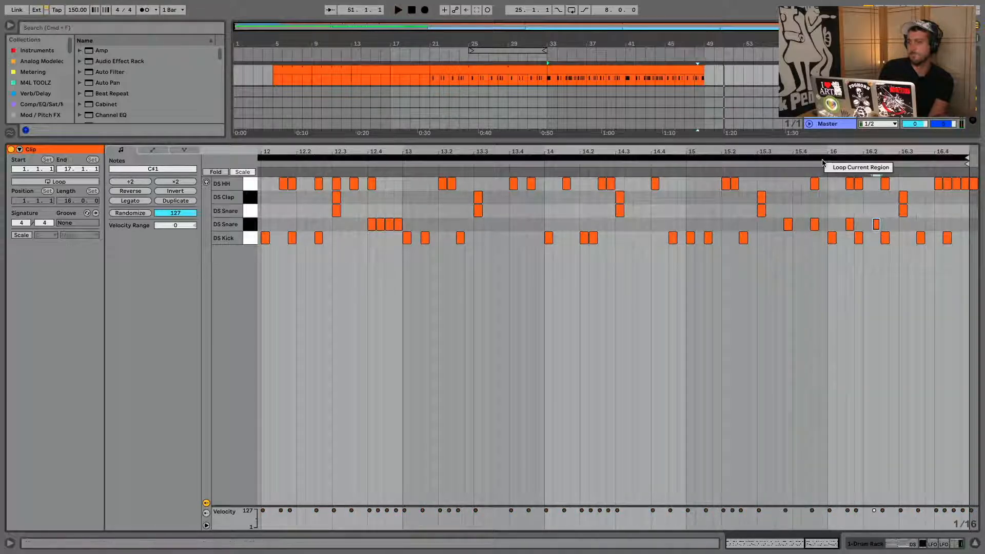
pyautogui.press('space')
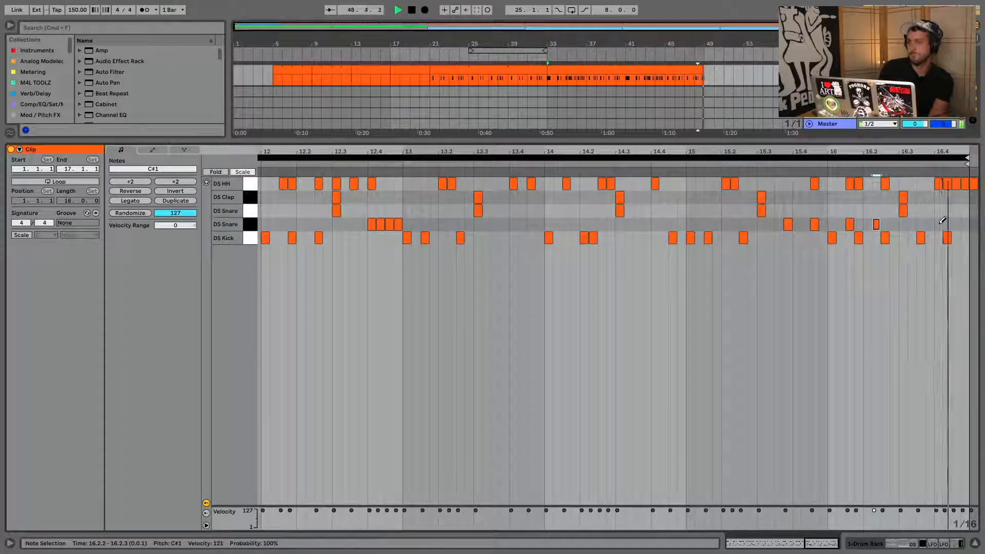
# Step: Return to the full arrangement and raise the Wavetable track's volume to -1.0 dB
pyautogui.press('super+alt+l')
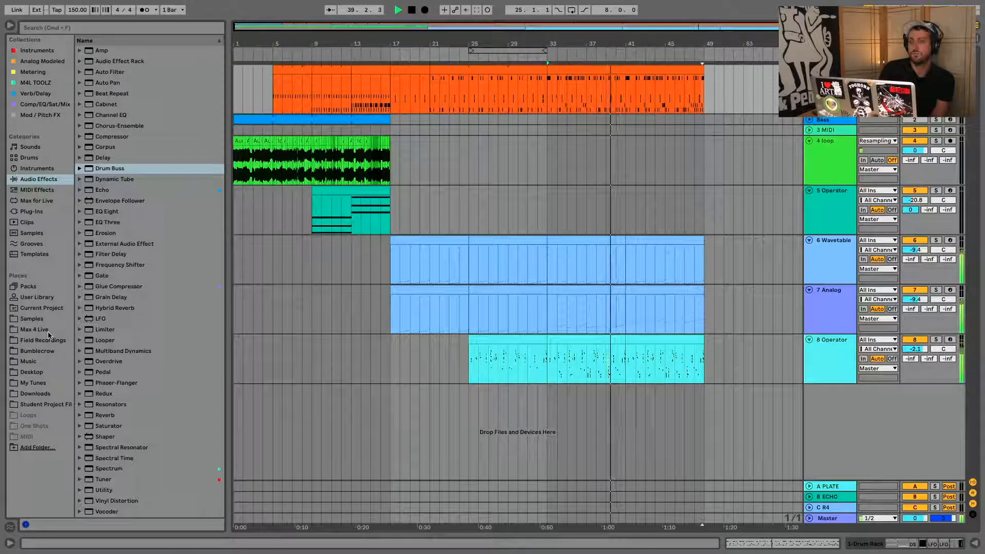
pyautogui.click(929, 251)
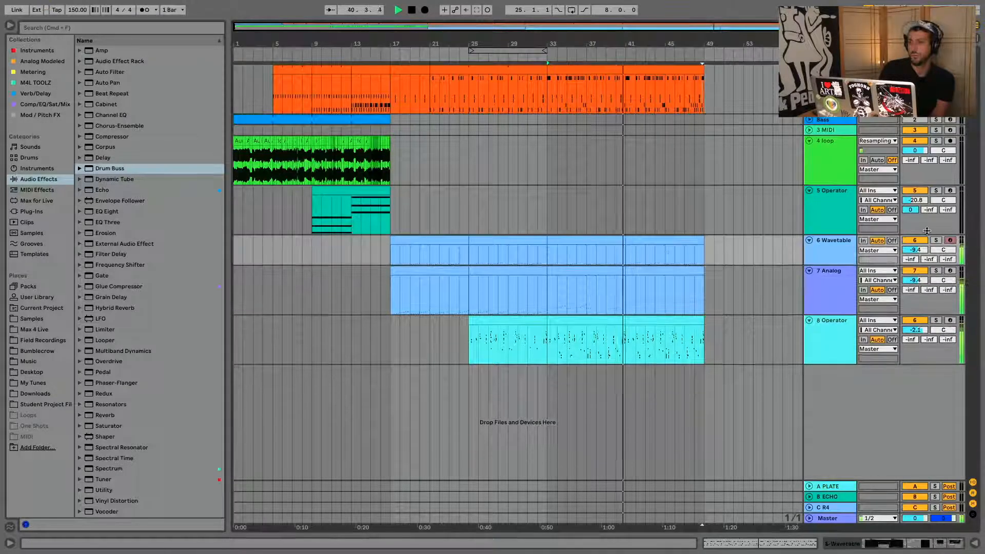
pyautogui.moveTo(912, 285)
pyautogui.mouseDown()
pyautogui.moveTo(912, 326)
pyautogui.moveTo(915, 284)
pyautogui.mouseUp()
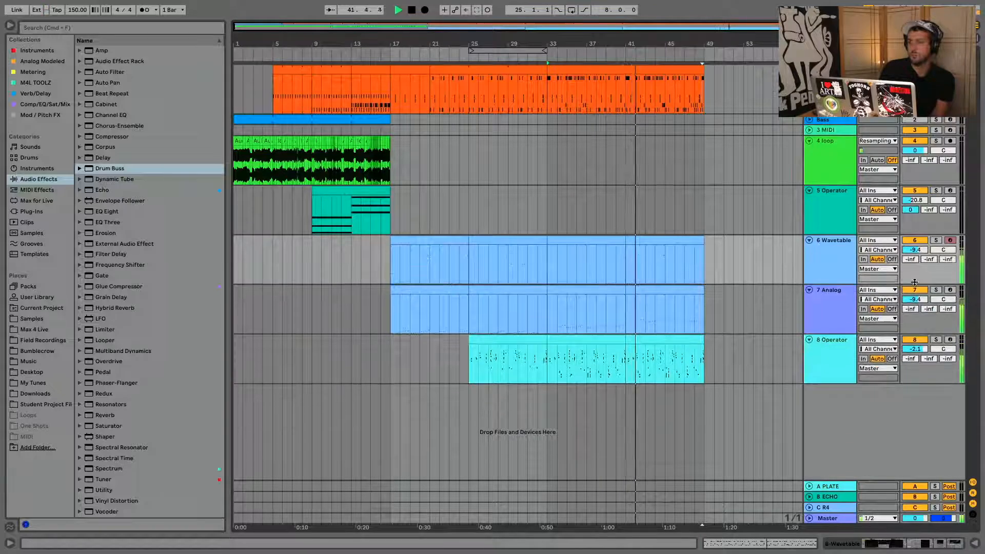
pyautogui.moveTo(915, 249); pyautogui.dragTo(915, 254)
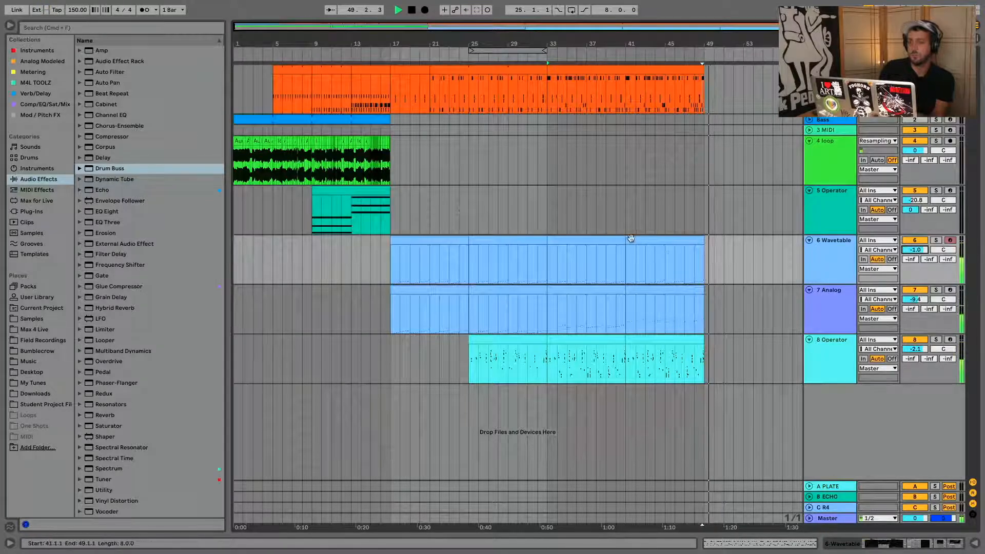
# Step: Stop playback and return the arrangement position to 1.1.1
pyautogui.press('space')
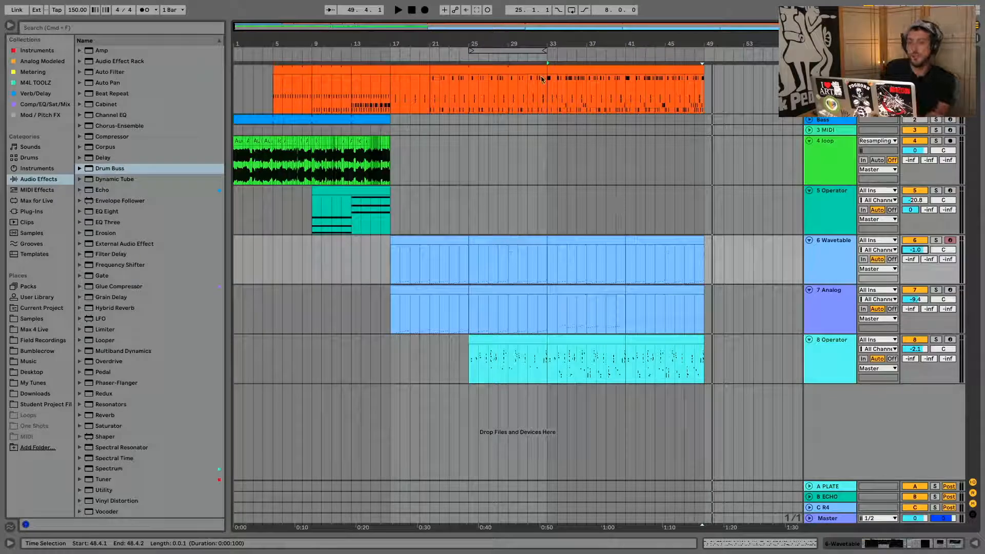
pyautogui.click(417, 11)
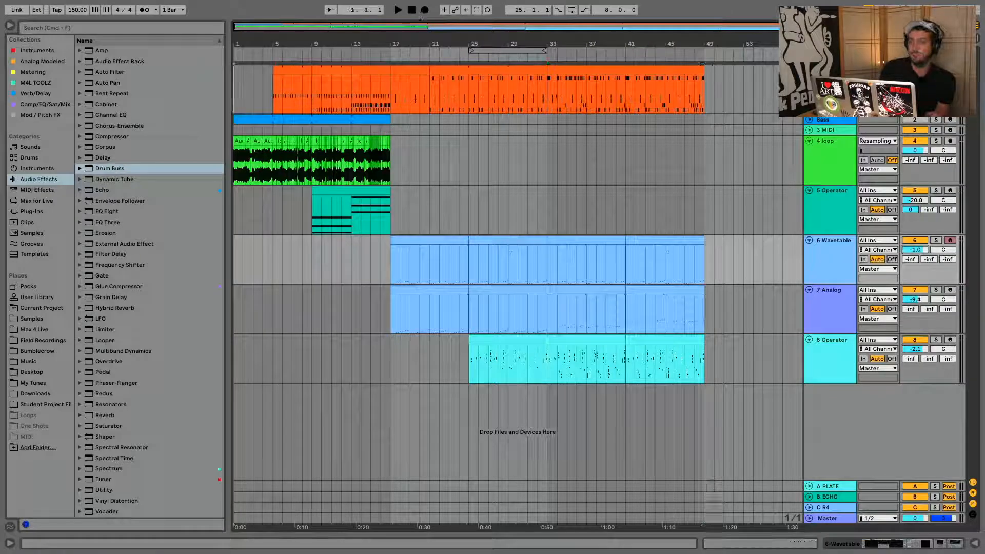
pyautogui.moveTo(938, 26); pyautogui.dragTo(728, 5)
pyautogui.doubleClick(360, 39)
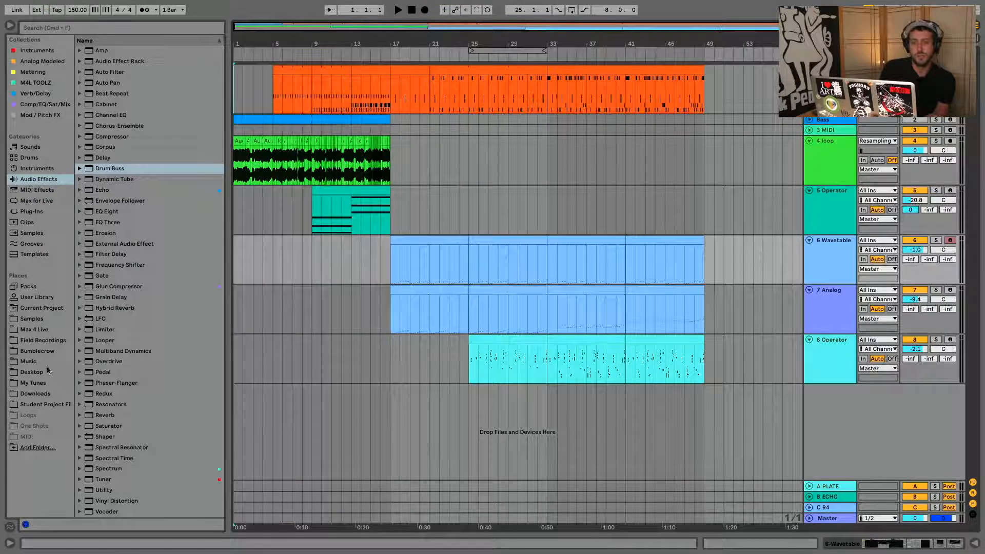
# Step: Browse the sample library to the FX Loops folder inside the Cymatics Master Freebie Collection's Loops
pyautogui.click(46, 319)
pyautogui.click(81, 298)
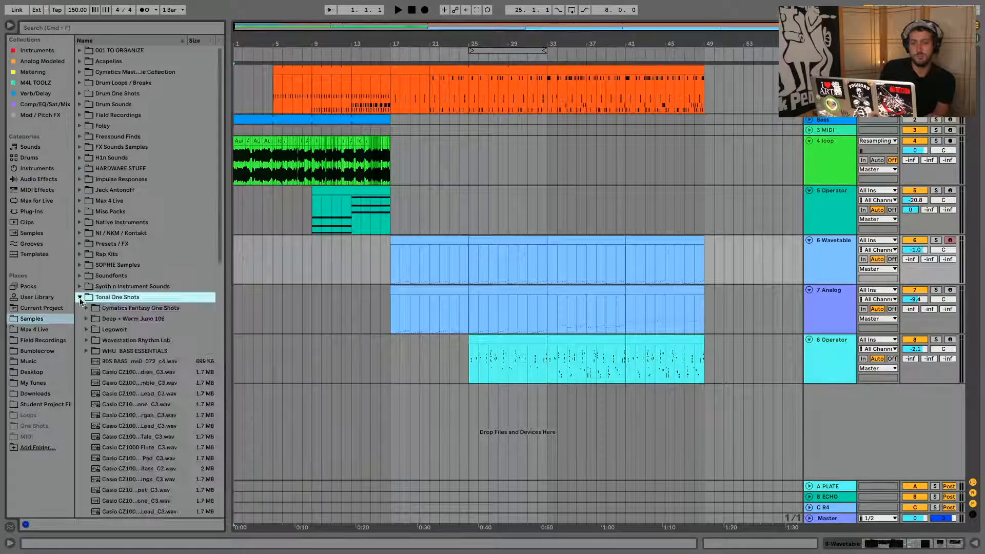
pyautogui.click(80, 298)
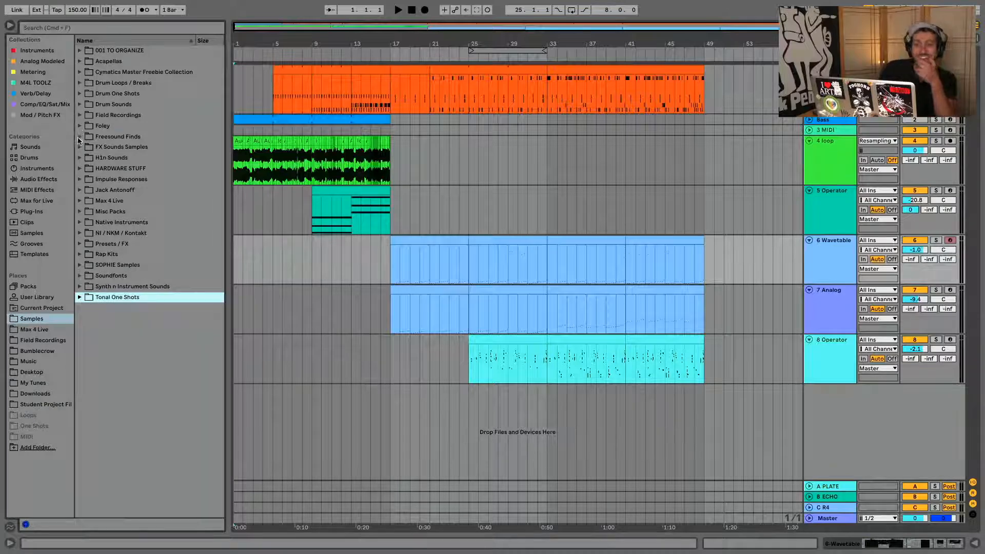
pyautogui.click(80, 137)
pyautogui.click(80, 137)
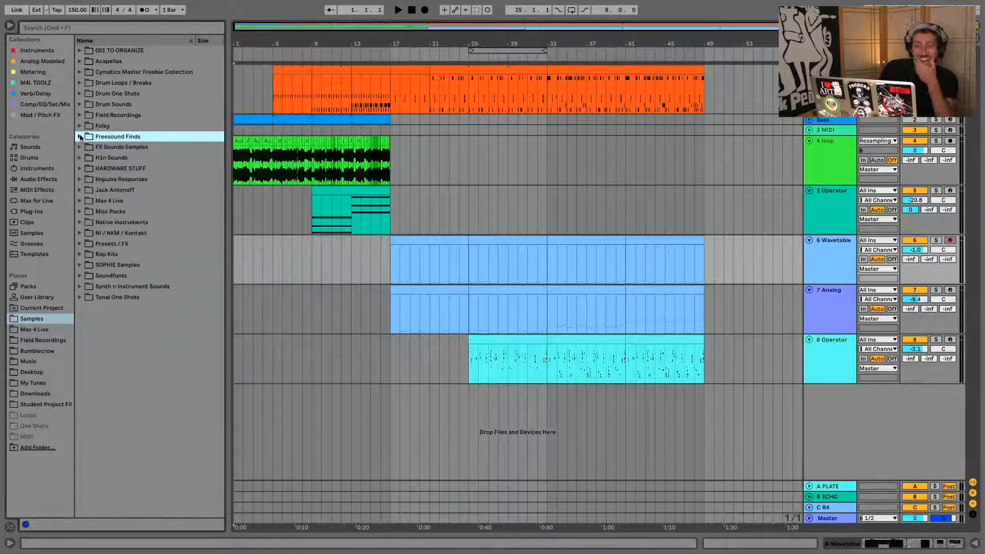
pyautogui.click(80, 84)
pyautogui.click(80, 73)
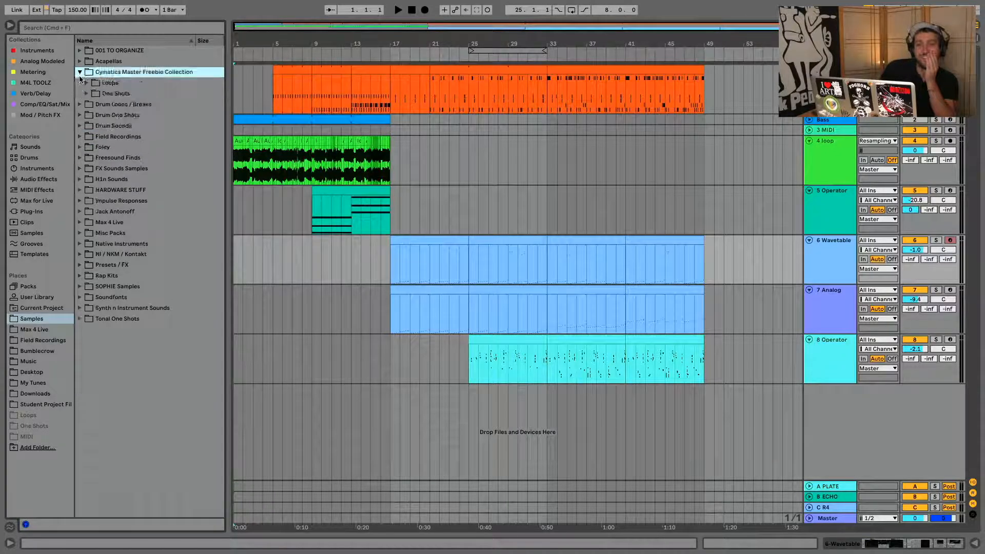
pyautogui.click(87, 83)
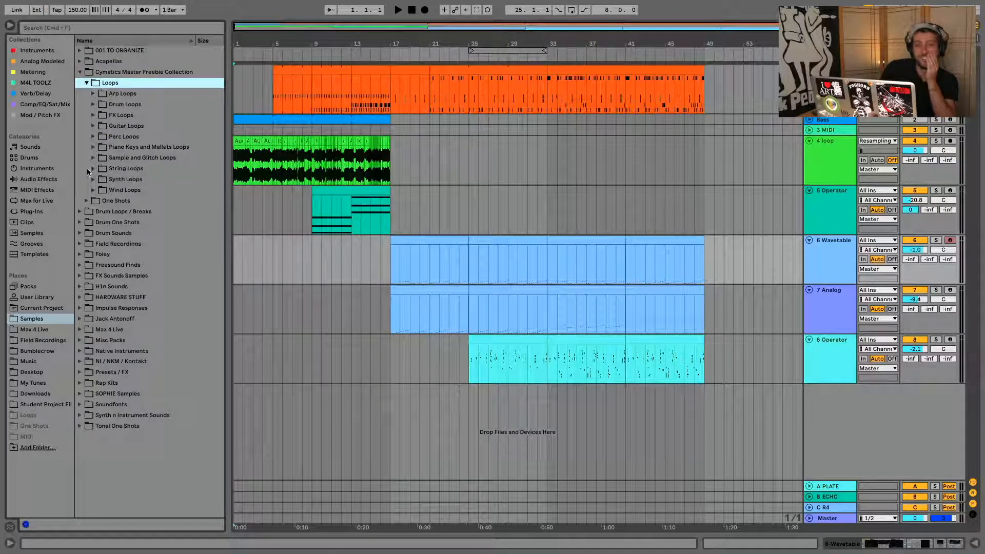
pyautogui.click(93, 115)
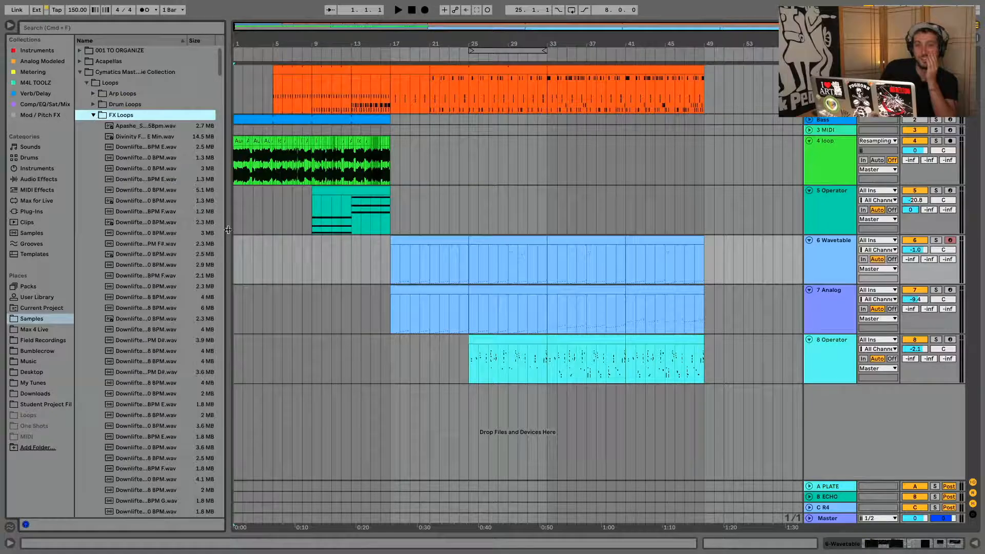
# Step: Widen the browser to show full file names and look through the FX Loops for riser and noise samples
pyautogui.moveTo(227, 226); pyautogui.dragTo(383, 224)
pyautogui.scroll(-20, 161, 254)
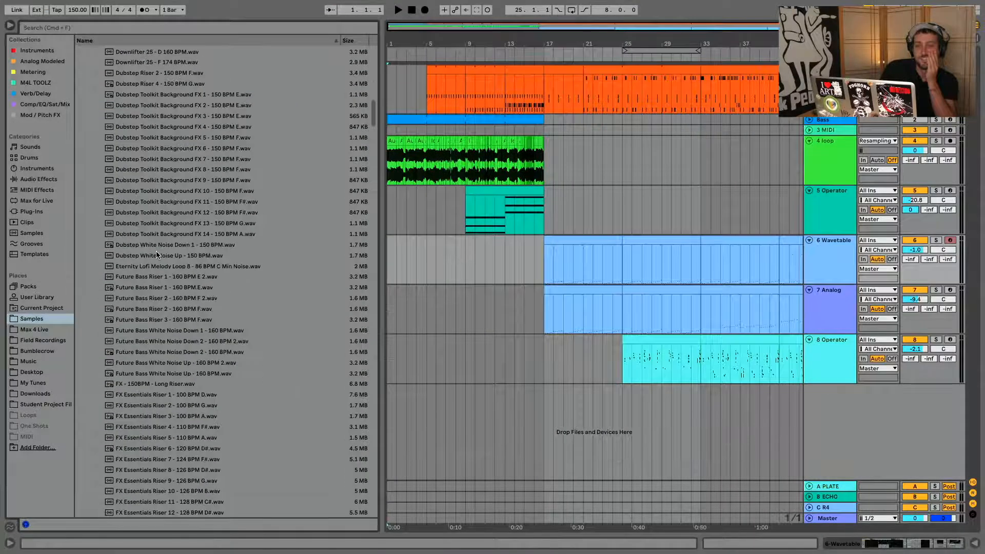
pyautogui.scroll(-20, 164, 252)
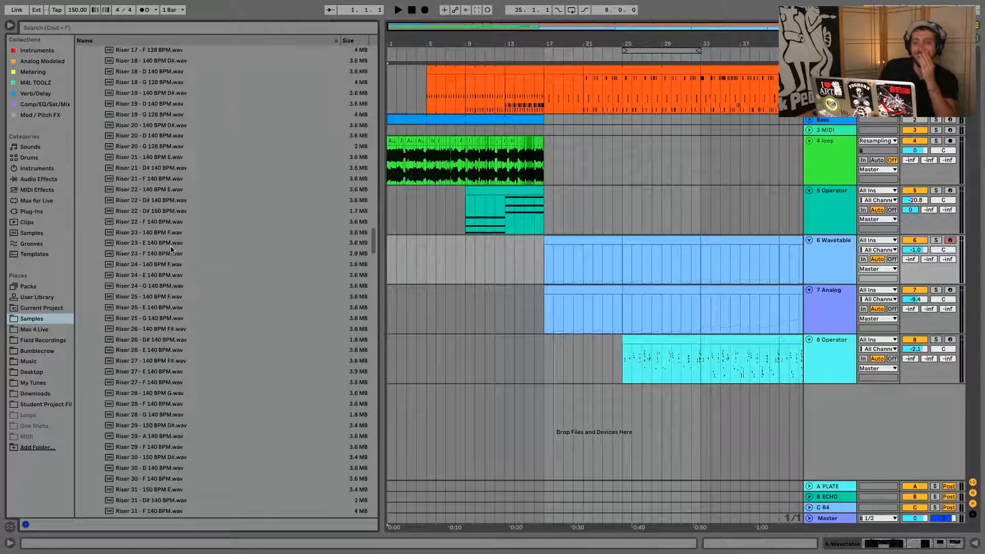
pyautogui.scroll(-20, 170, 253)
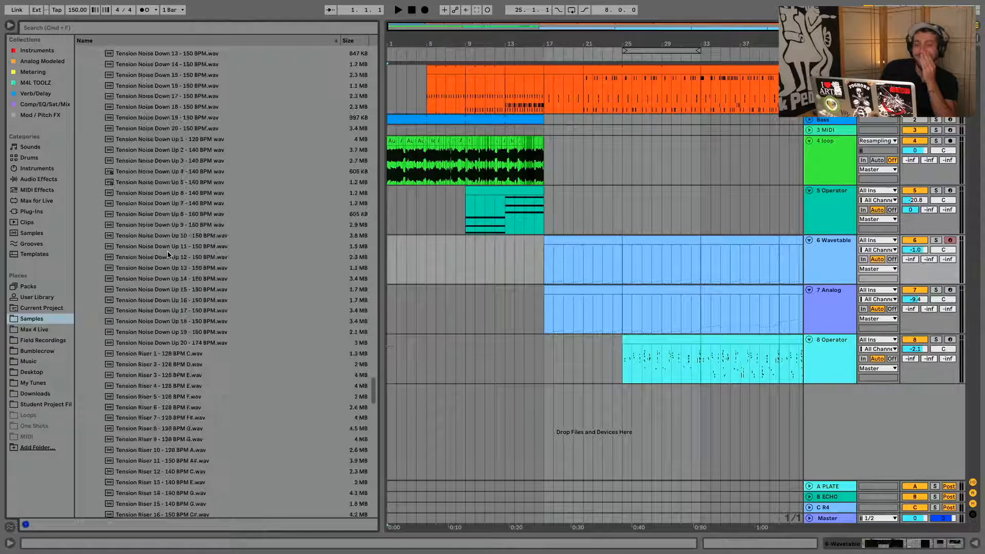
# Step: Search the audio effects for "white noise"
pyautogui.click(25, 200)
pyautogui.click(34, 180)
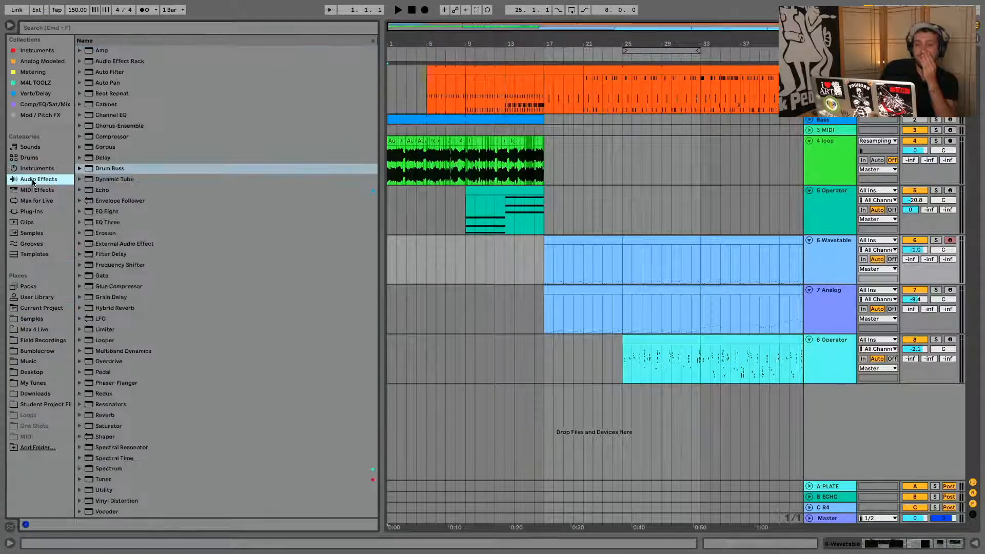
pyautogui.click(145, 28)
pyautogui.write('white noise')
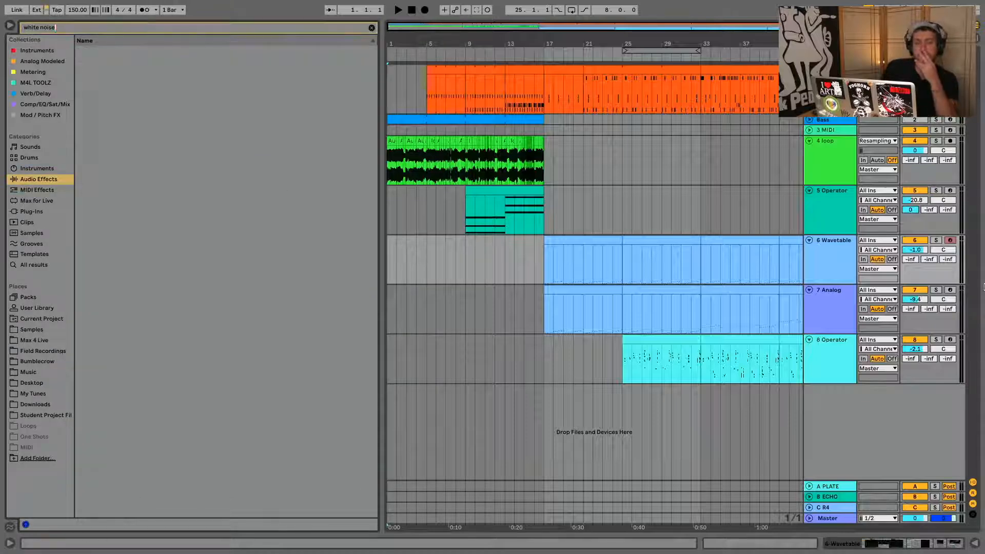
# Step: Insert a new MIDI track below the last Operator track and clear the browser search
pyautogui.rightClick(895, 405)
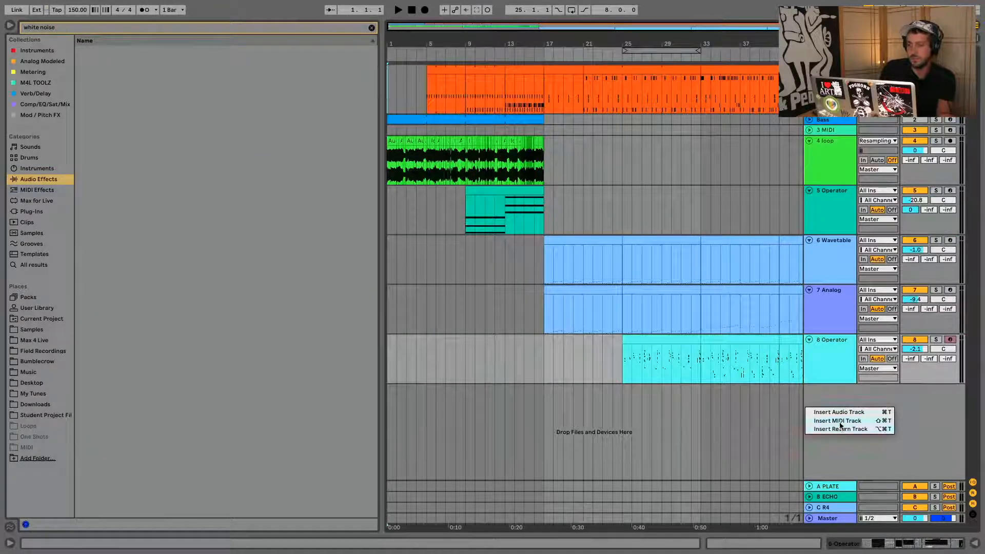
pyautogui.click(840, 422)
pyautogui.click(372, 28)
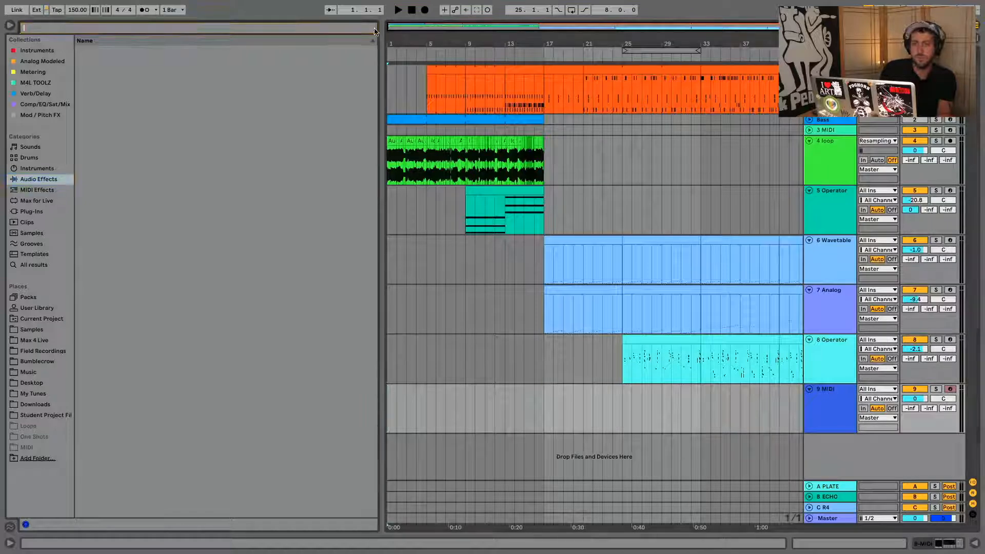
pyautogui.click(37, 190)
pyautogui.click(38, 180)
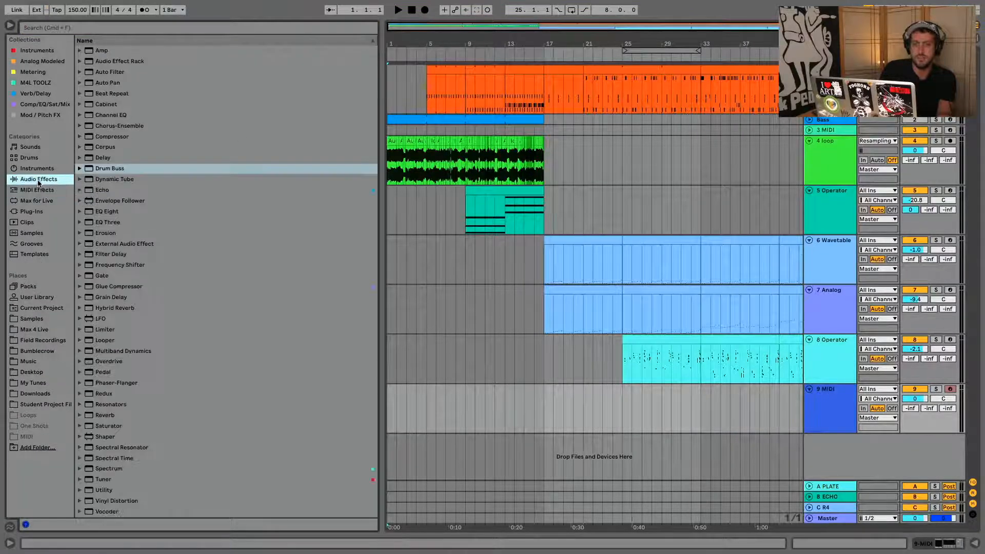
# Step: Load Analog onto the new MIDI track and replace it with Operator
pyautogui.click(44, 169)
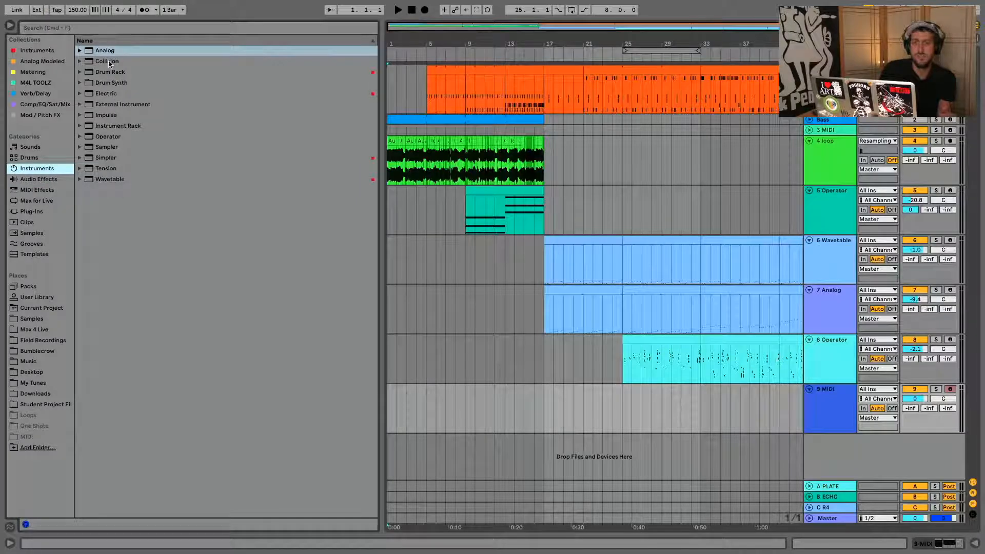
pyautogui.moveTo(106, 52); pyautogui.dragTo(858, 420)
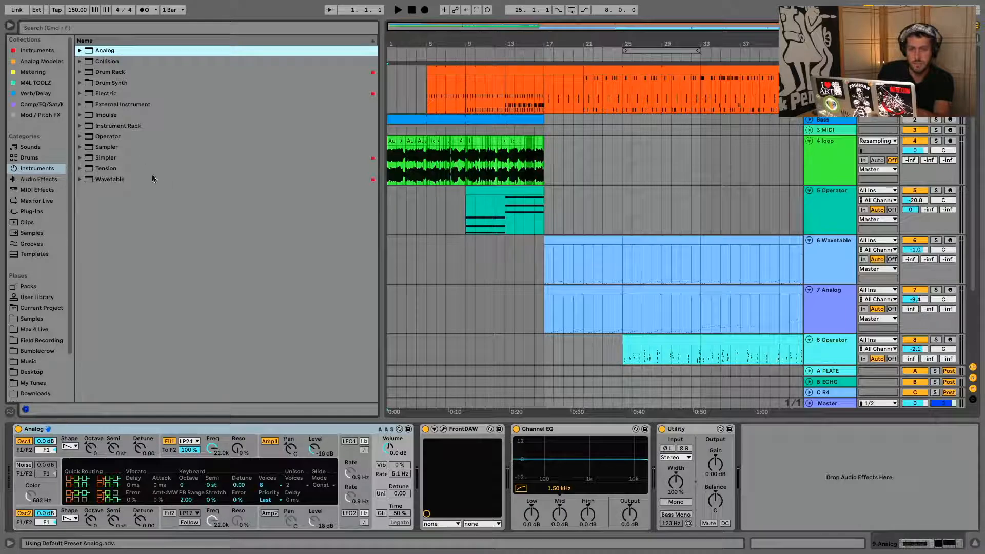
pyautogui.doubleClick(108, 136)
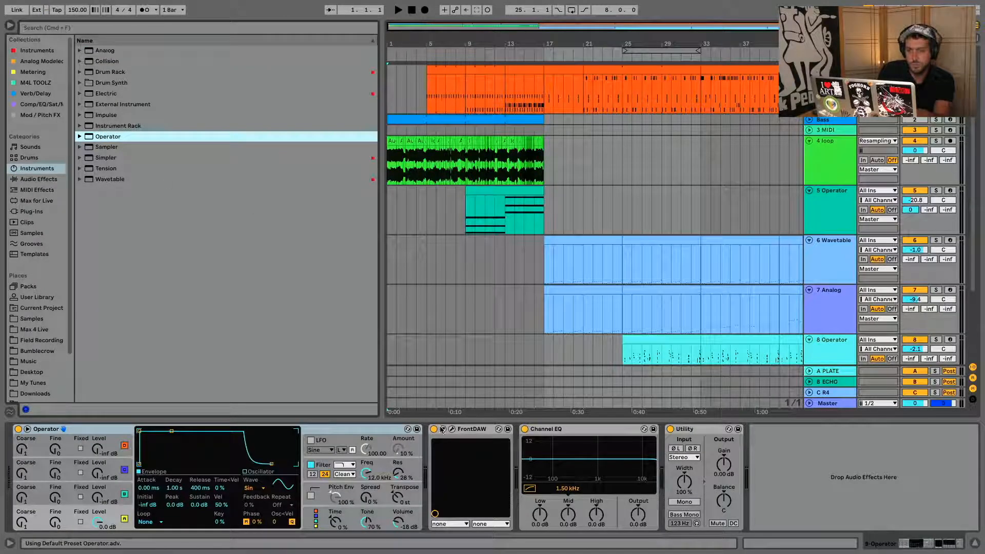
# Step: Set Operator's oscillator A waveform to NoW, with Operator's filter and the FrontDAW device switched off
pyautogui.click(436, 429)
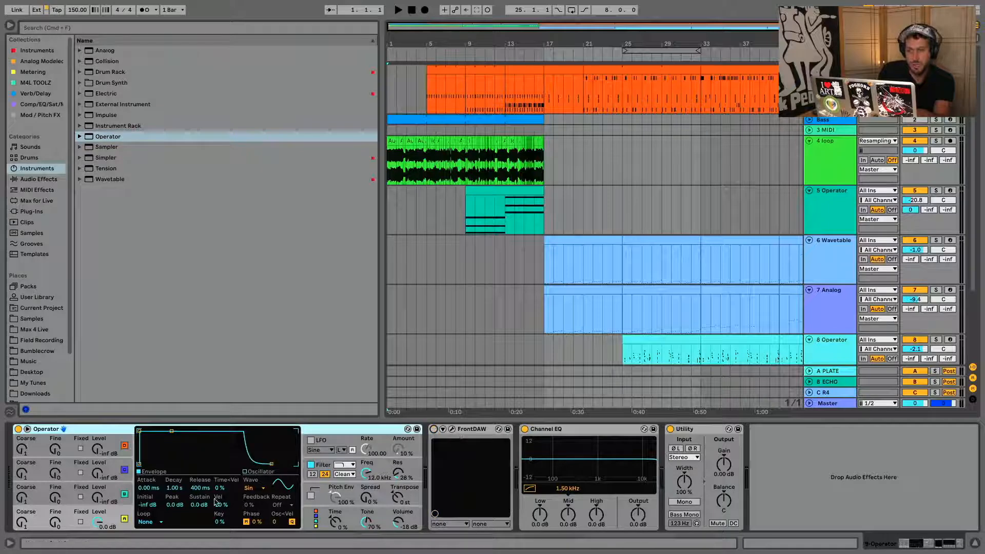
pyautogui.click(260, 488)
pyautogui.click(271, 469)
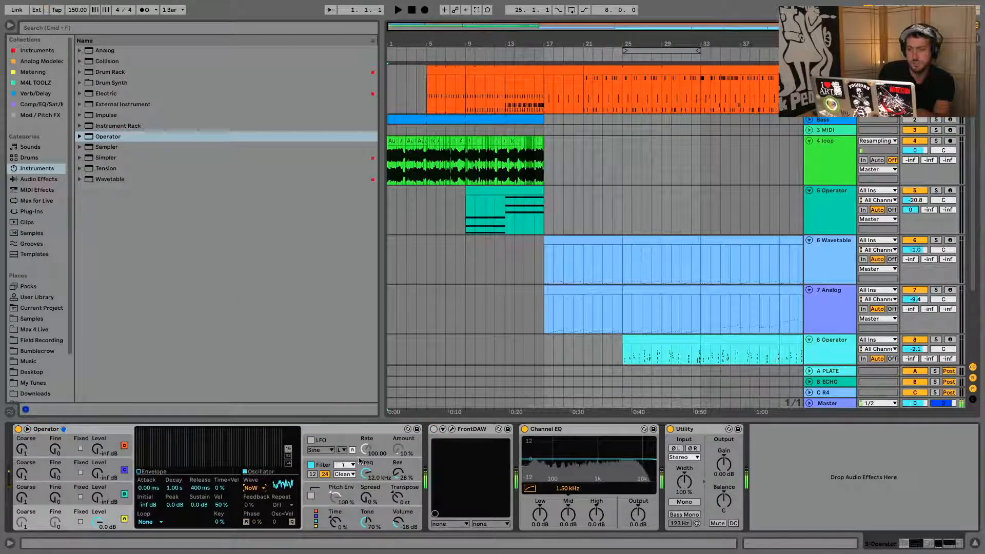
pyautogui.click(311, 465)
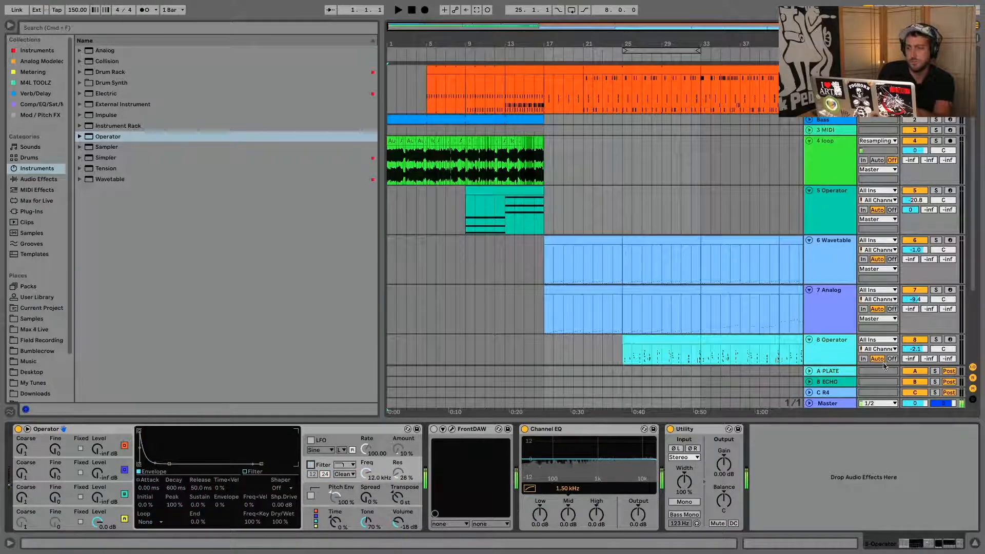
# Step: Insert an audio track below the new Operator track, arm it for recording and set its input to Resampling
pyautogui.scroll(-5, 824, 329)
pyautogui.rightClick(825, 350)
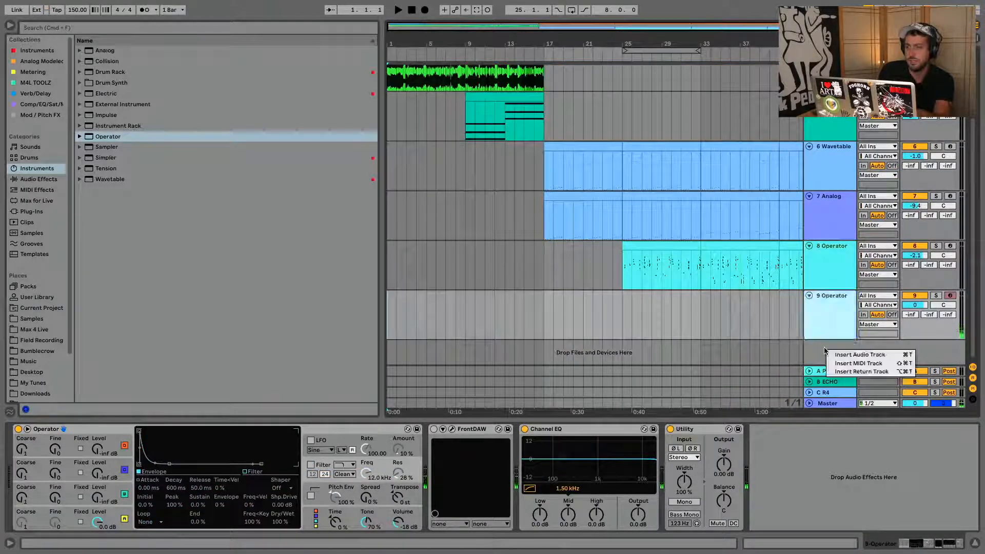
pyautogui.click(860, 355)
pyautogui.click(949, 322)
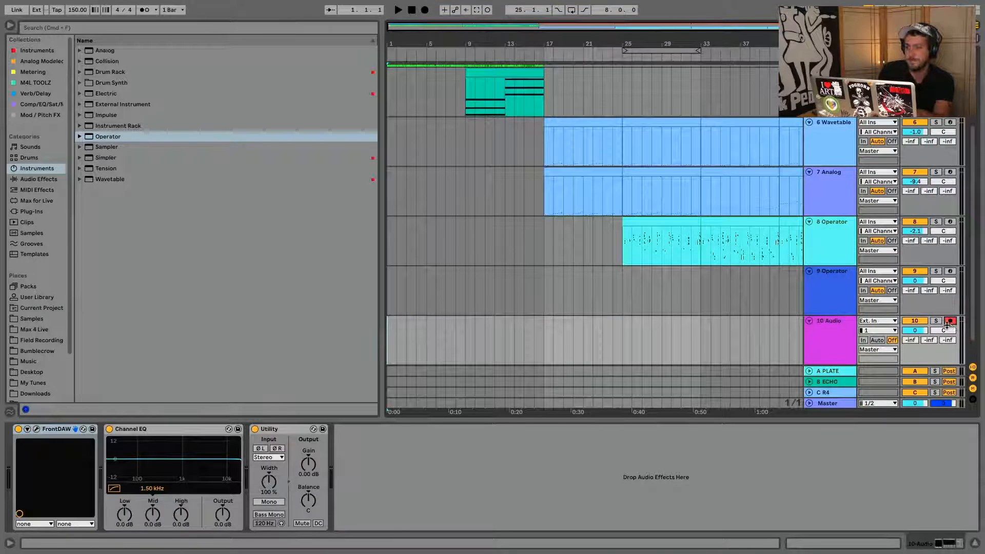
pyautogui.click(877, 324)
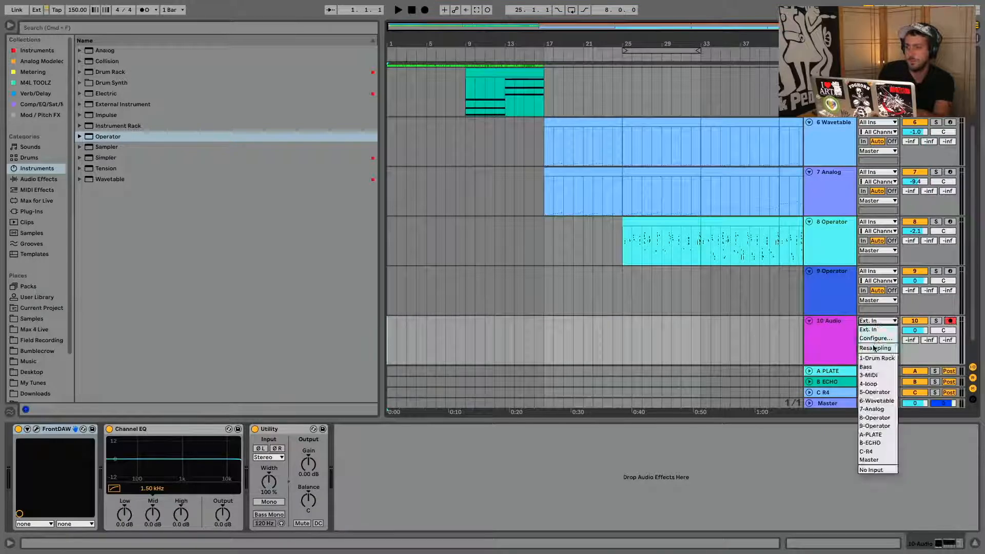
pyautogui.click(875, 348)
# Step: Solo and arm the new Operator track and record its white noise onto the resampling audio track until about bar 10
pyautogui.click(936, 271)
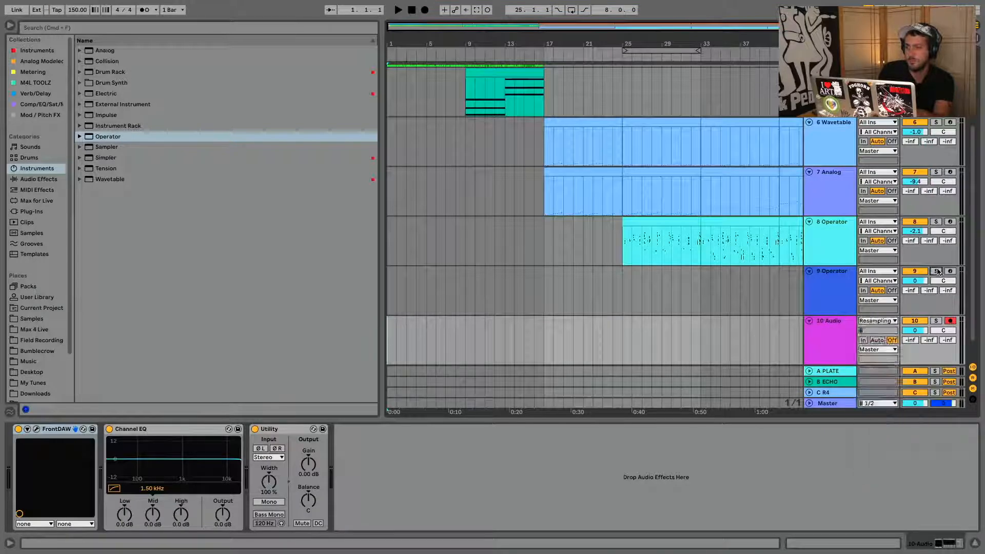
pyautogui.click(424, 10)
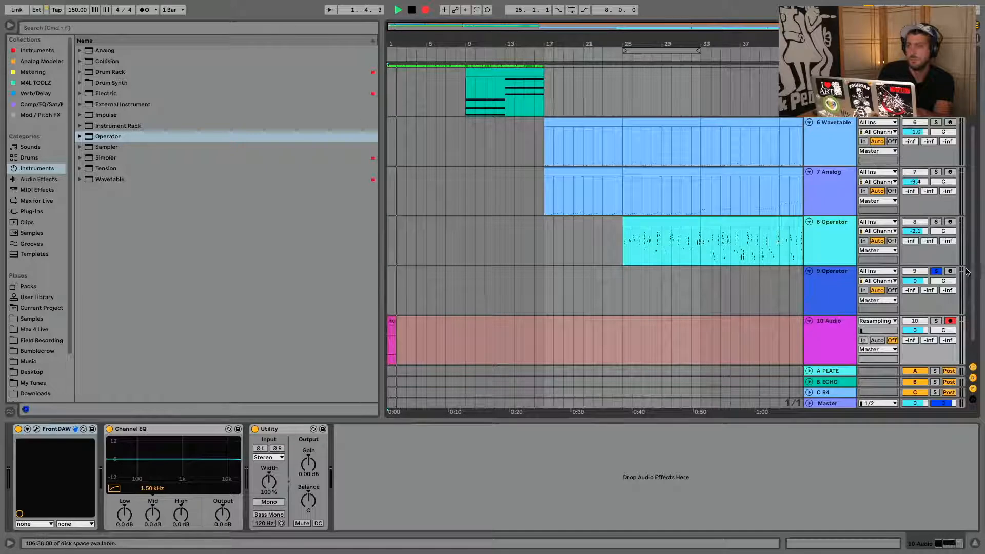
pyautogui.click(950, 271)
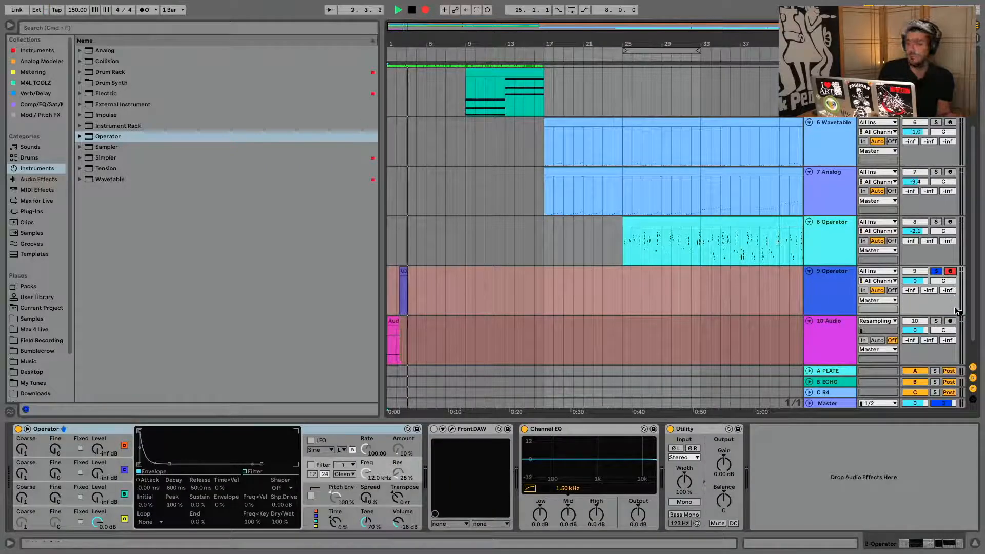
pyautogui.click(950, 321)
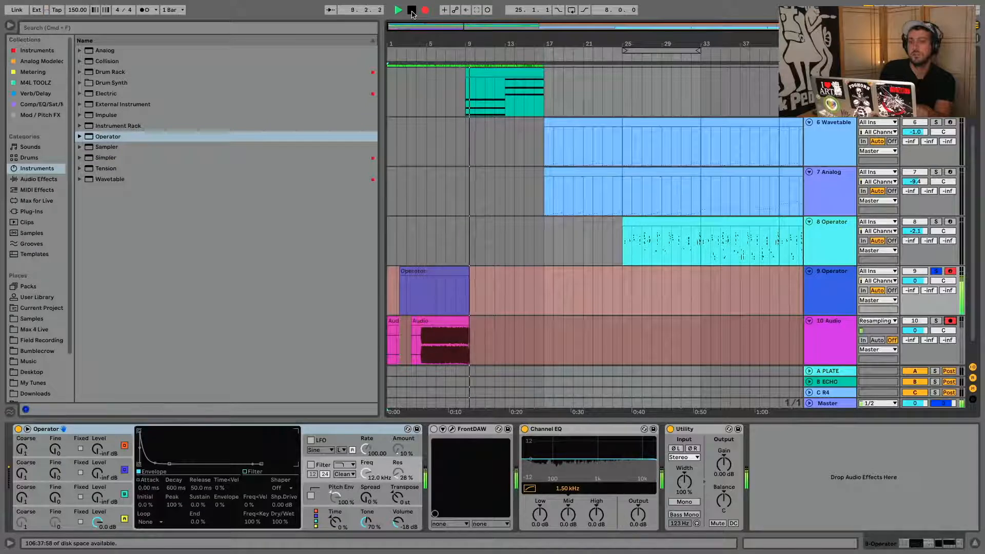
pyautogui.click(411, 11)
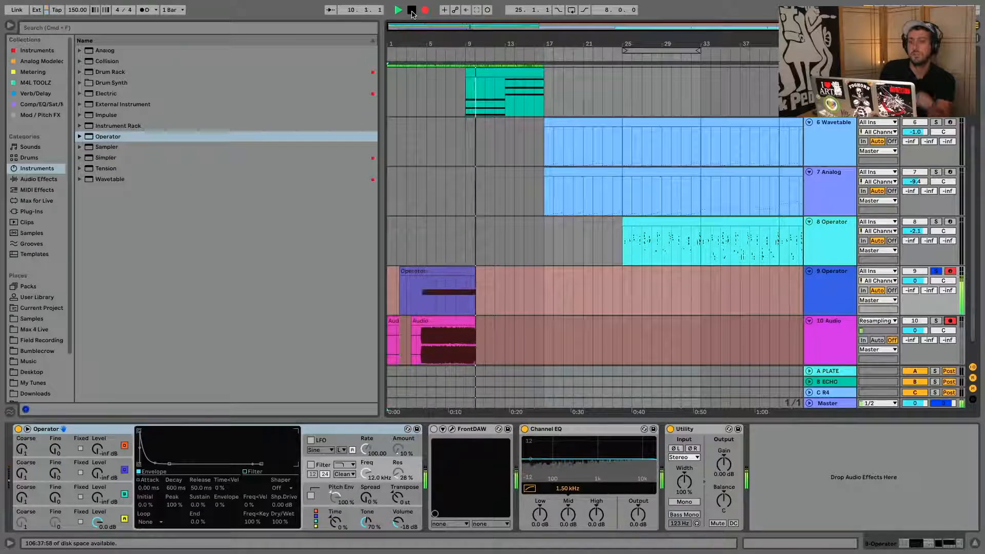
# Step: Delete the short empty audio clip at bar 1 and trim the noise recording's start to 4.1.1
pyautogui.click(393, 324)
pyautogui.press('Delete')
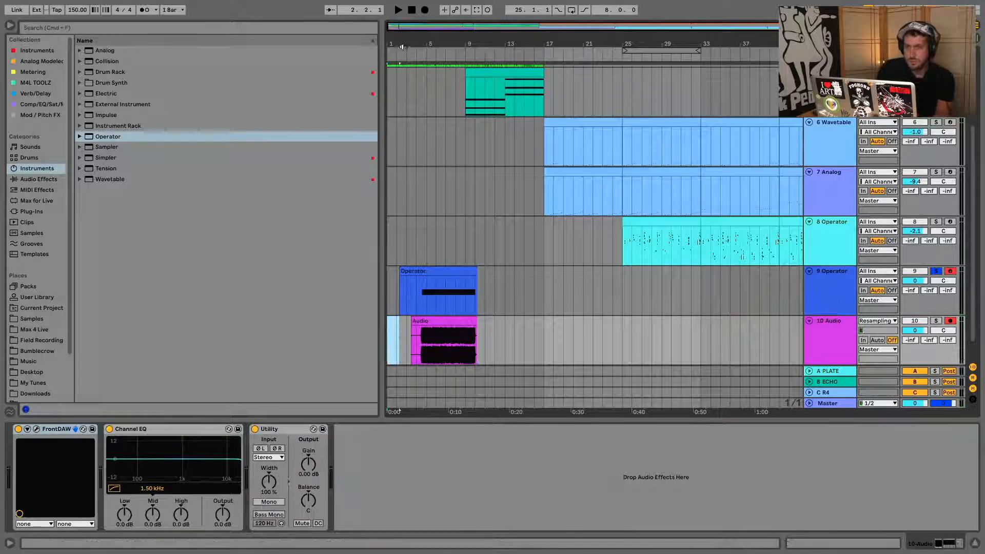
pyautogui.moveTo(402, 45); pyautogui.dragTo(406, 77)
pyautogui.moveTo(427, 321); pyautogui.dragTo(447, 322)
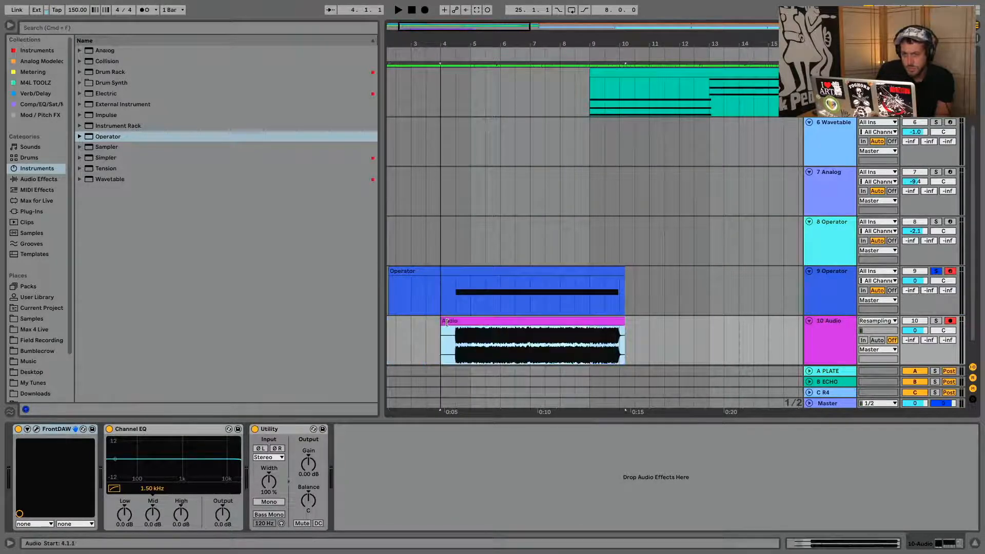
# Step: Open the recorded noise clip and move its start marker to exactly where the noise waveform begins
pyautogui.doubleClick(447, 322)
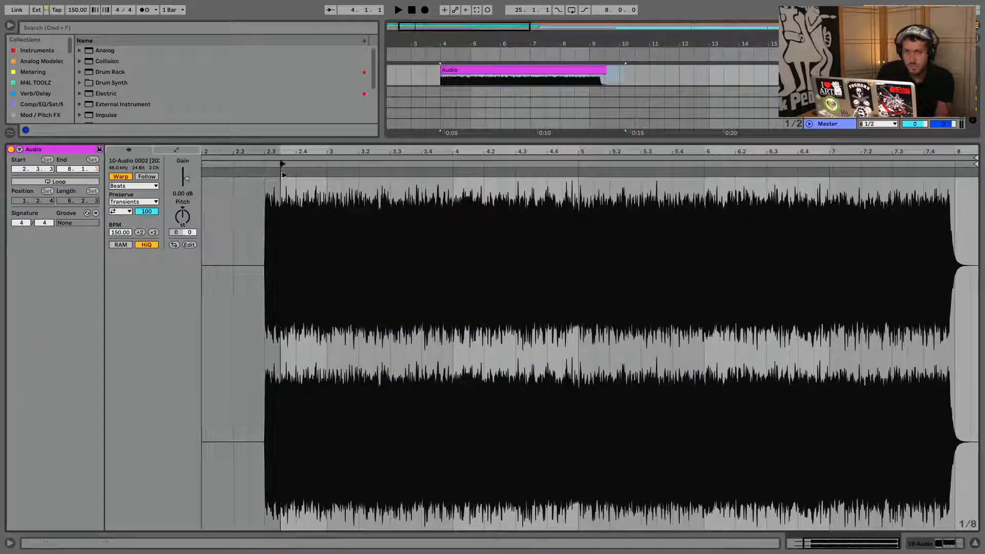
pyautogui.moveTo(283, 164)
pyautogui.mouseDown()
pyautogui.moveTo(261, 154)
pyautogui.moveTo(261, 287)
pyautogui.moveTo(259, 280)
pyautogui.mouseUp()
pyautogui.moveTo(674, 165)
pyautogui.mouseDown()
pyautogui.moveTo(737, 167)
pyautogui.moveTo(732, 222)
pyautogui.mouseUp()
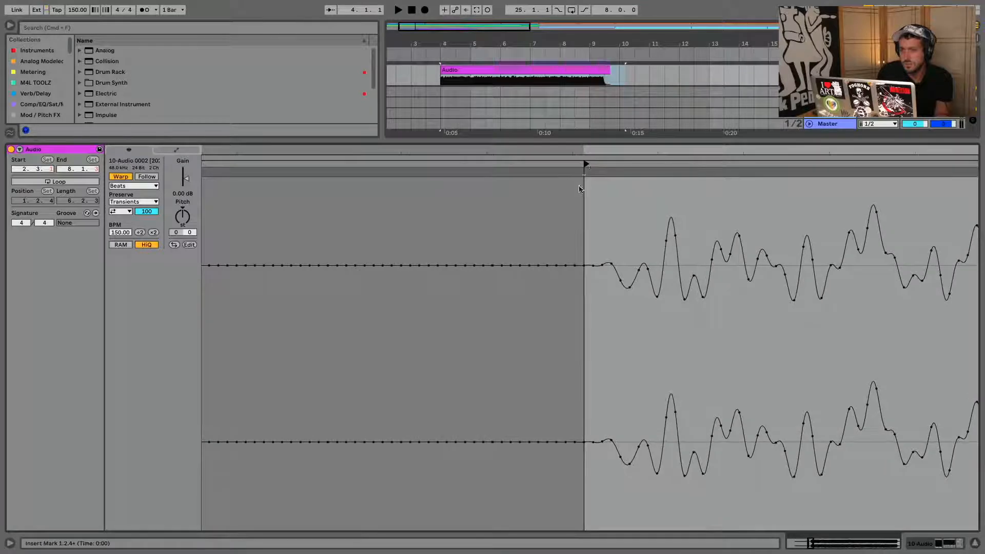
# Step: Set the noise clip's start marker as 1.1.1, turn off Warp and crop the sample
pyautogui.moveTo(585, 165)
pyautogui.mouseDown()
pyautogui.moveTo(596, 161)
pyautogui.moveTo(575, 147)
pyautogui.moveTo(410, 146)
pyautogui.mouseUp()
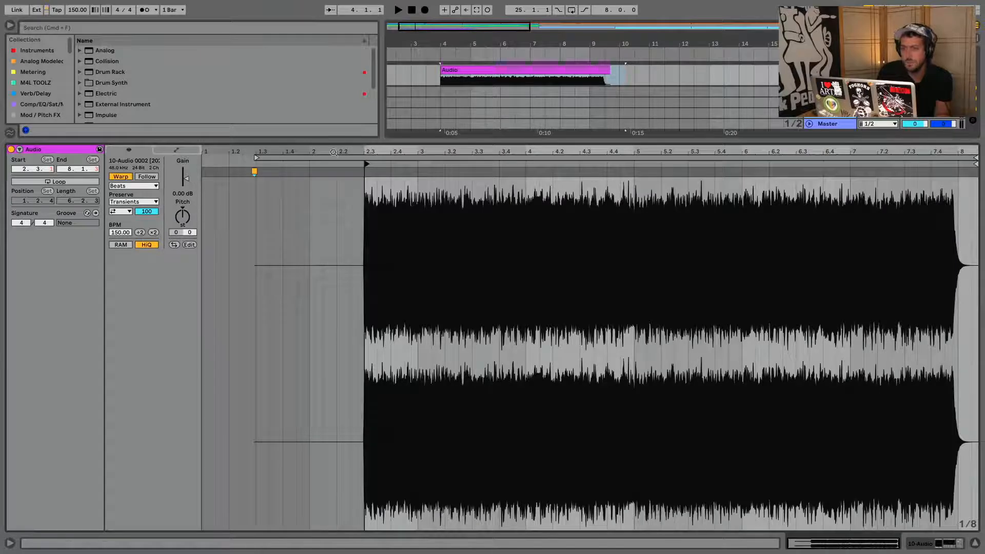
pyautogui.rightClick(366, 164)
pyautogui.click(374, 177)
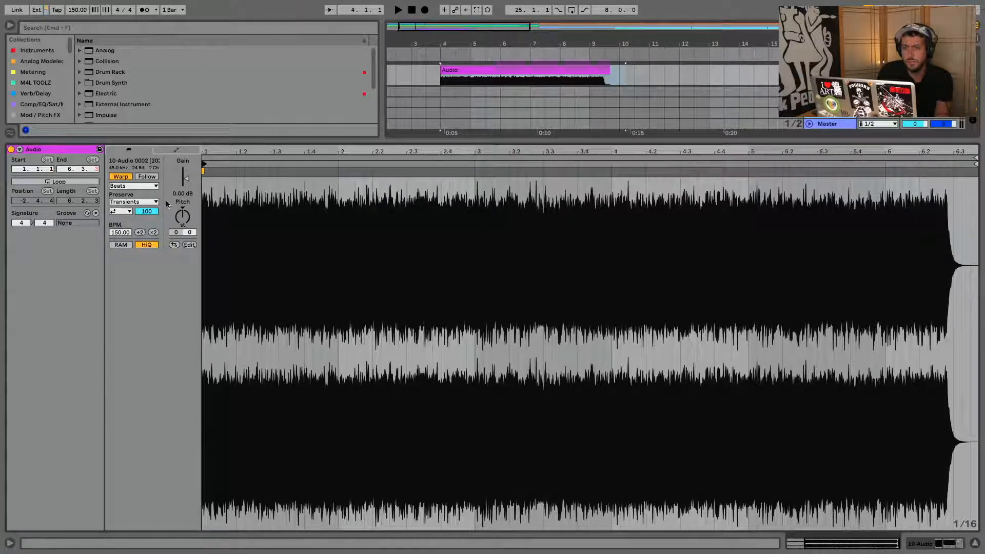
pyautogui.click(122, 176)
pyautogui.rightClick(309, 211)
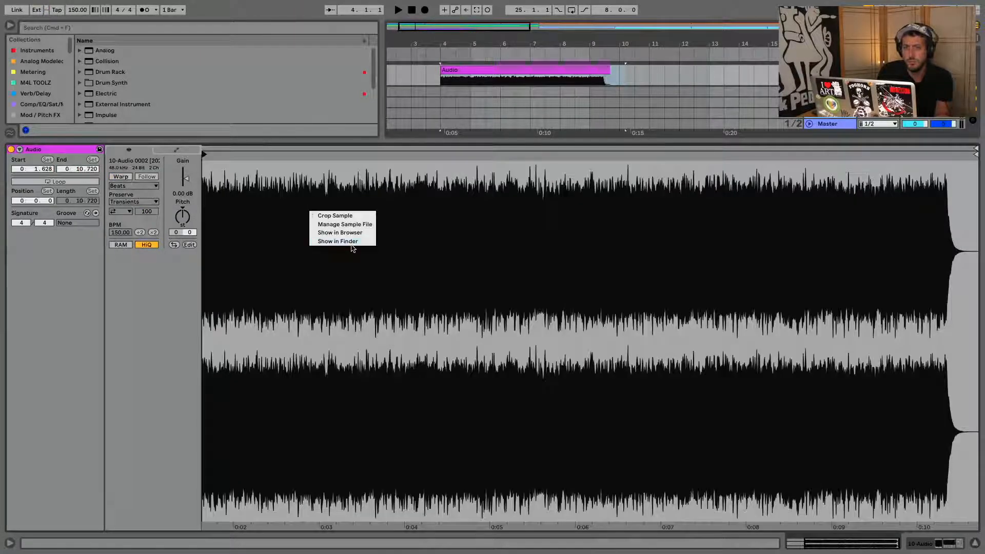
pyautogui.click(354, 216)
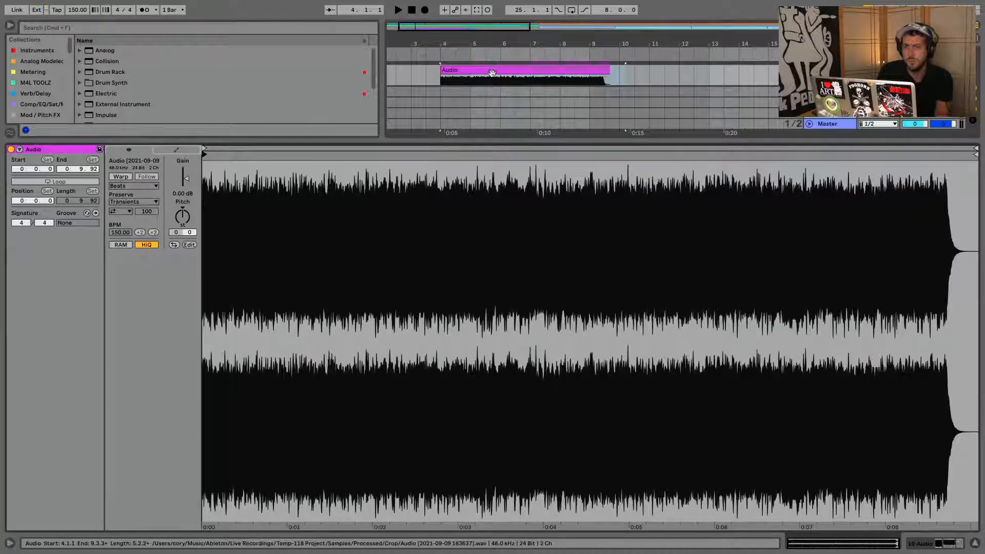
# Step: Rename the cropped noise clip White Noise, crop its sample again and show the clip's file in the browser
pyautogui.click(492, 73)
pyautogui.press('super+r')
pyautogui.write('Whit')
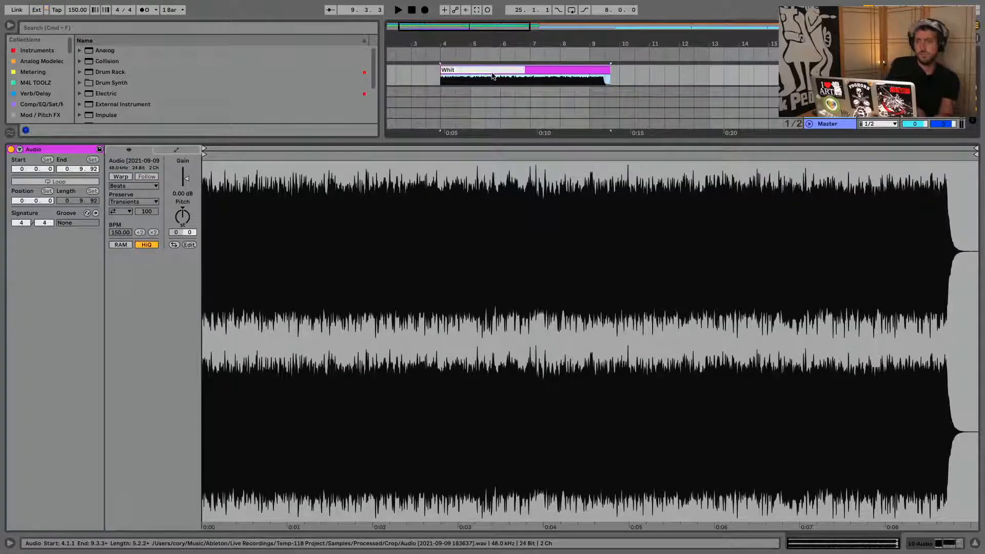
pyautogui.write('e Noise')
pyautogui.press('Return')
pyautogui.rightClick(486, 316)
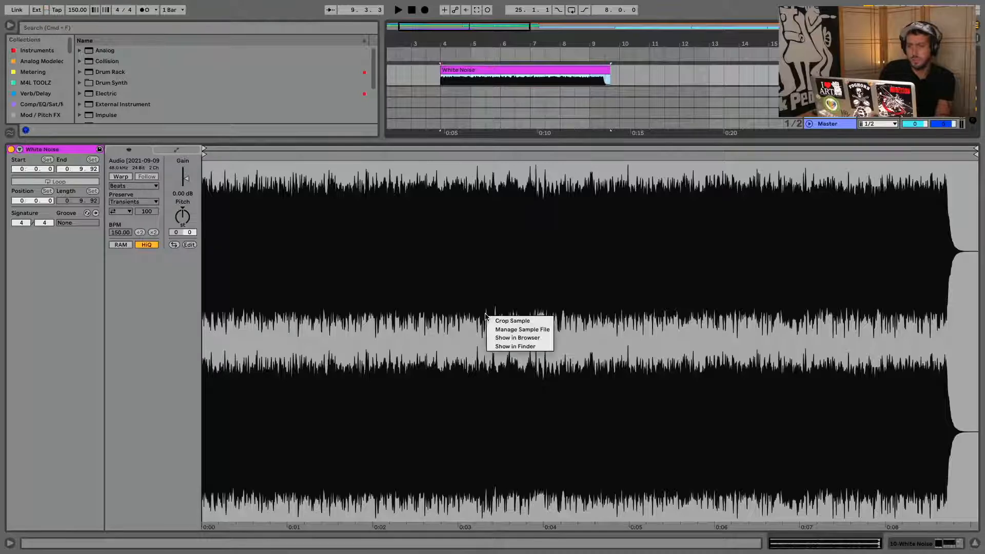
pyautogui.click(501, 320)
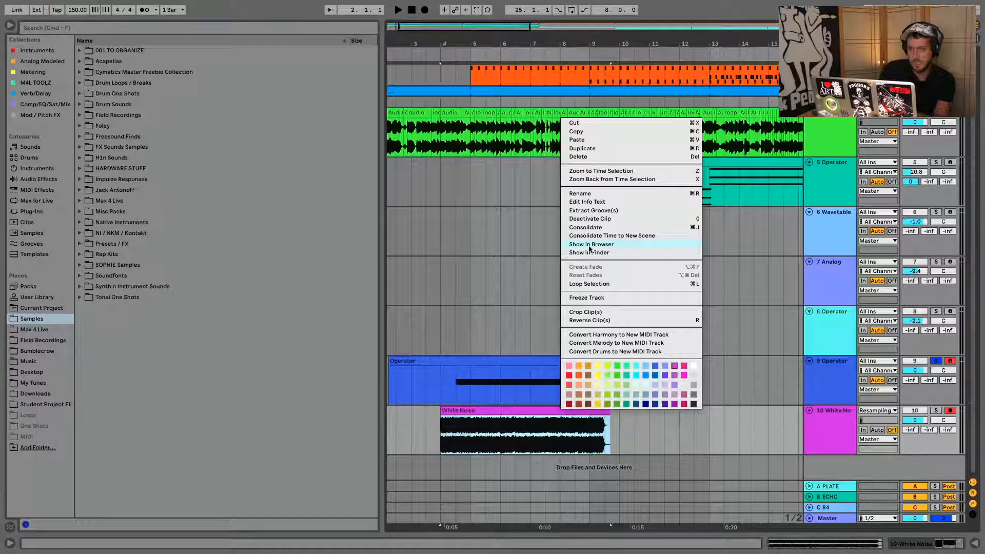
pyautogui.click(590, 245)
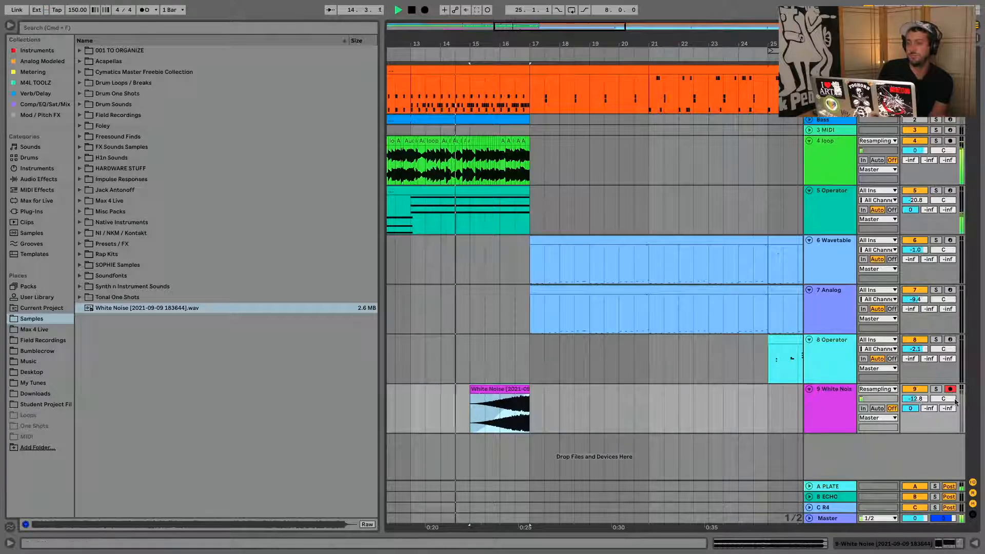
# Step: Set the White Noise track's input to Ext. In and its volume to -6.9 dB
pyautogui.click(889, 390)
pyautogui.click(887, 397)
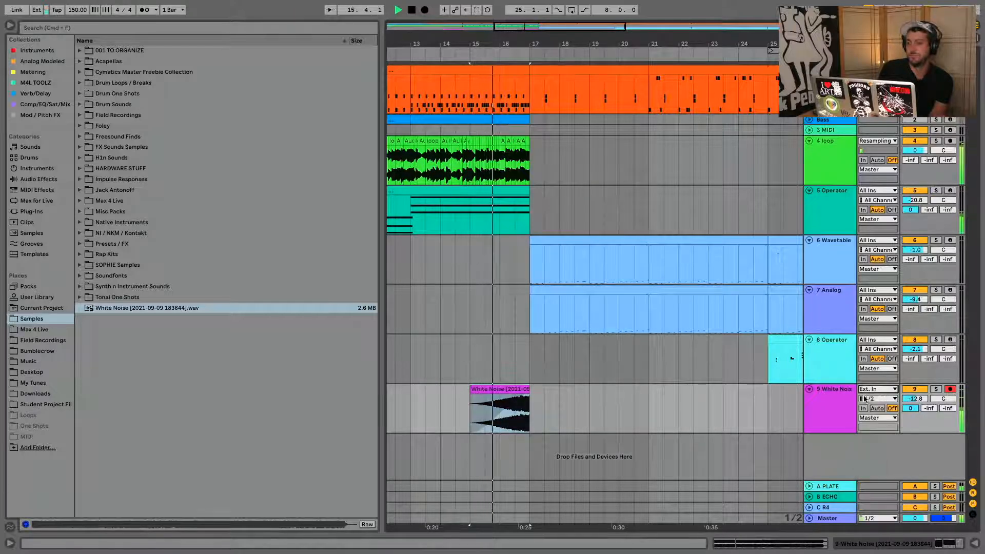
pyautogui.moveTo(916, 398); pyautogui.dragTo(916, 384)
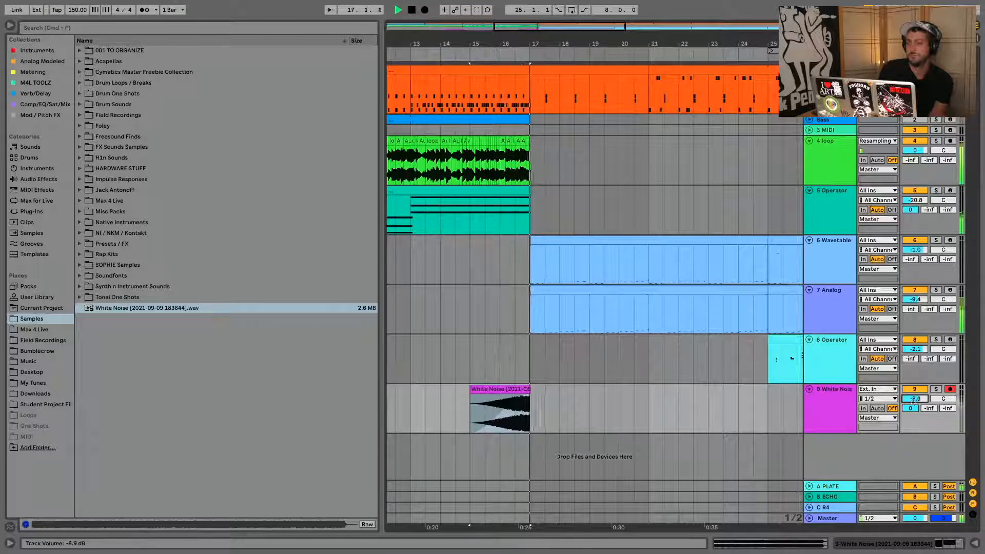
# Step: Hide the browser and remove the drum part between bars 17 and 21
pyautogui.click(9, 26)
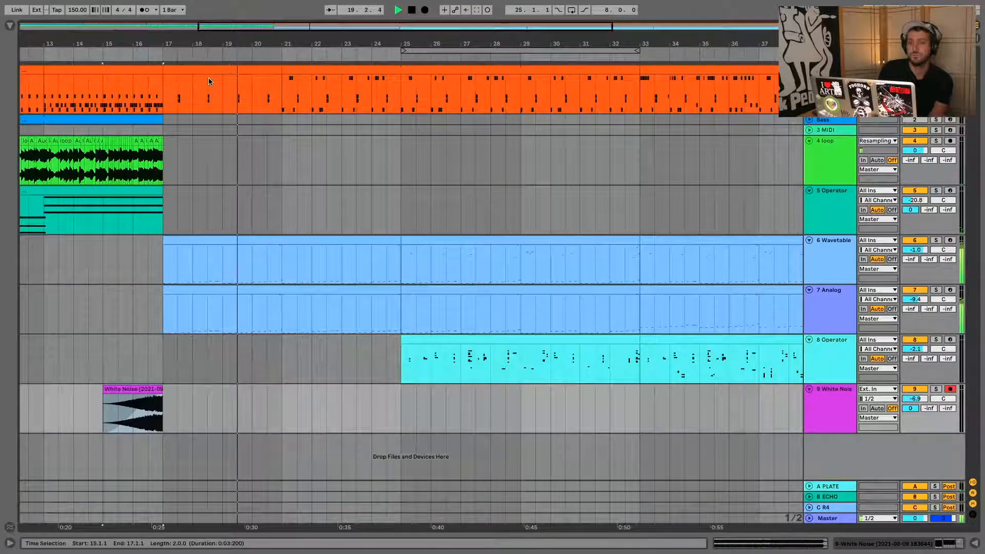
pyautogui.moveTo(250, 70); pyautogui.dragTo(520, 103)
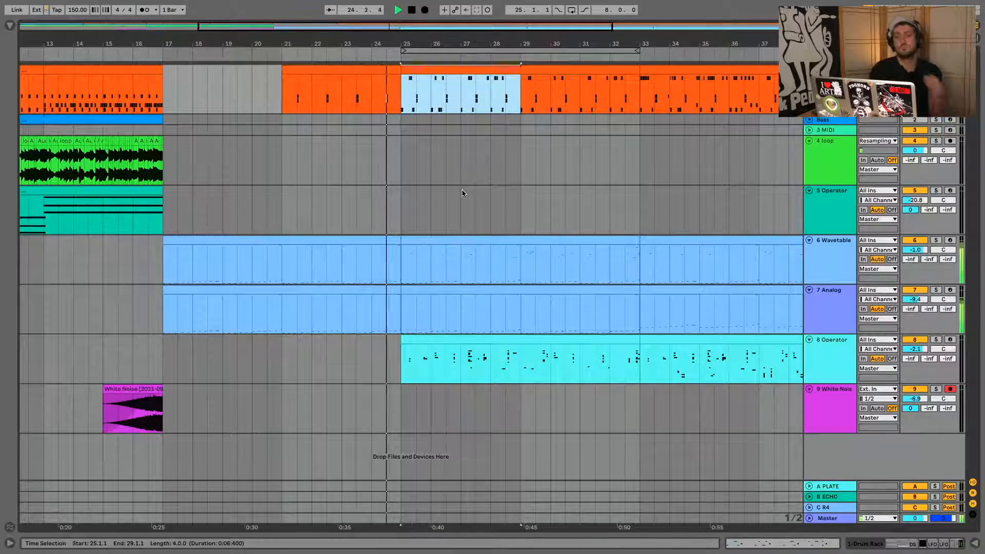
pyautogui.click(464, 147)
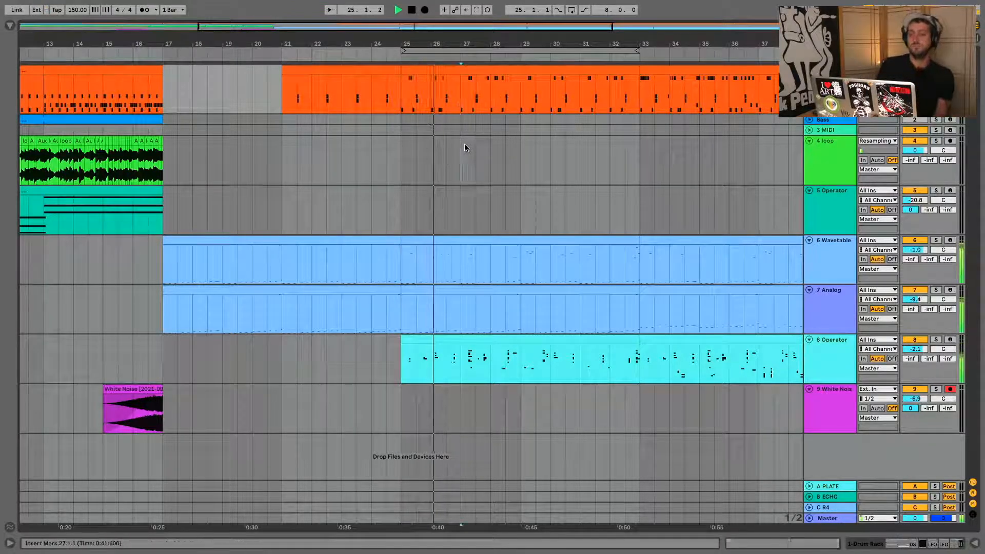
# Step: Loop the bar 25 to 33 clip on track 8 Operator over its full 8 bars and extend its start slightly before bar 25
pyautogui.click(424, 340)
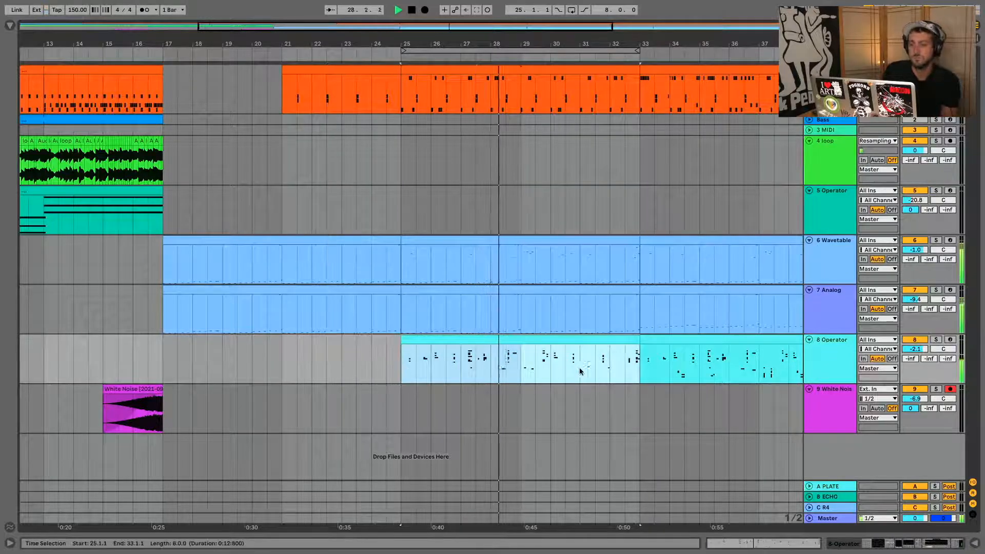
pyautogui.doubleClick(622, 341)
pyautogui.scroll(5, 477, 258)
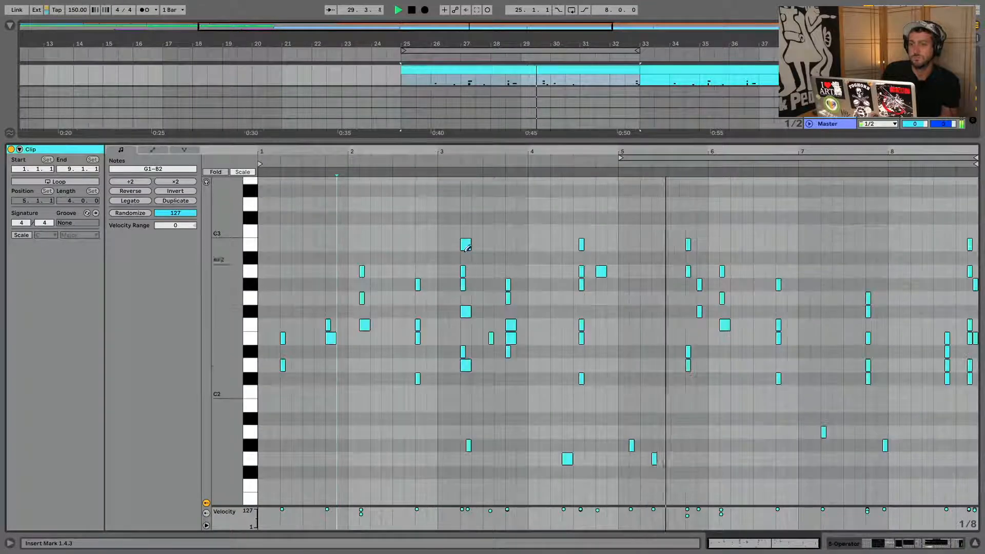
pyautogui.moveTo(621, 158); pyautogui.dragTo(260, 163)
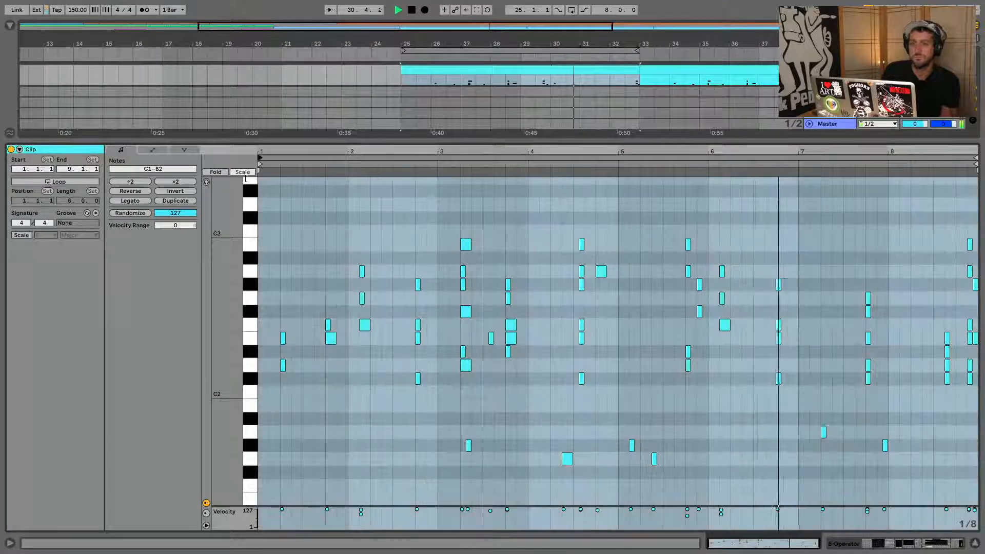
pyautogui.click(68, 183)
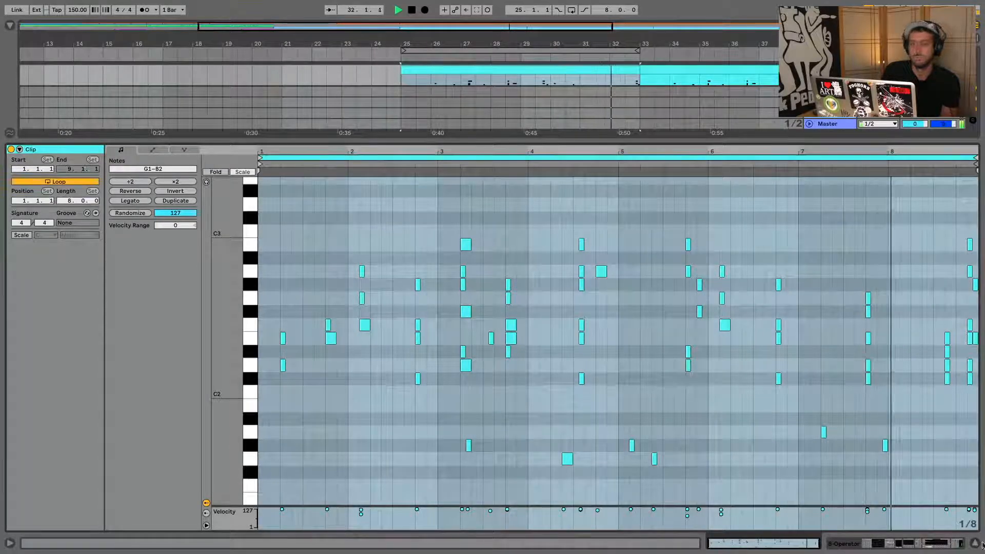
pyautogui.press('super+alt+l')
pyautogui.moveTo(405, 342); pyautogui.dragTo(382, 339)
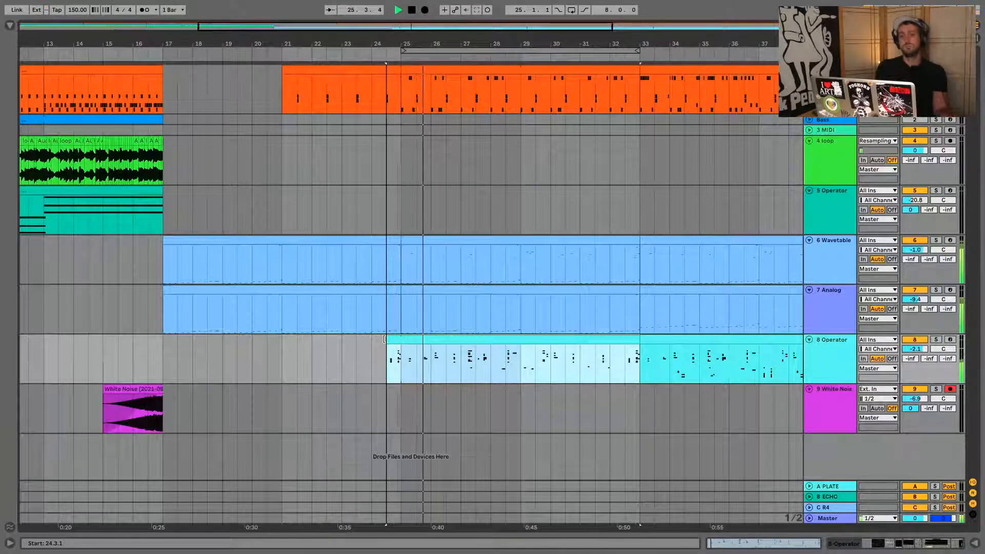
pyautogui.moveTo(383, 340); pyautogui.dragTo(393, 340)
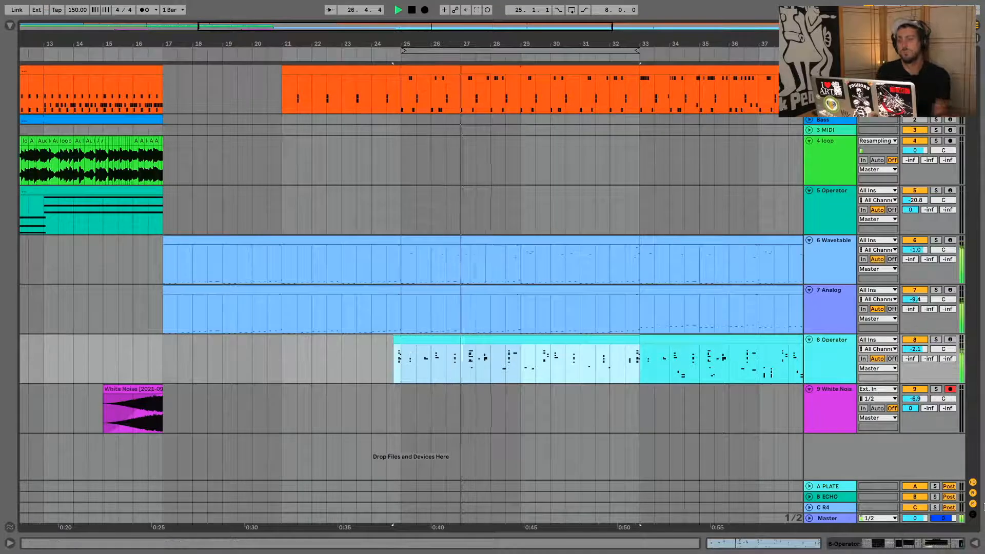
pyautogui.moveTo(474, 361); pyautogui.dragTo(491, 366)
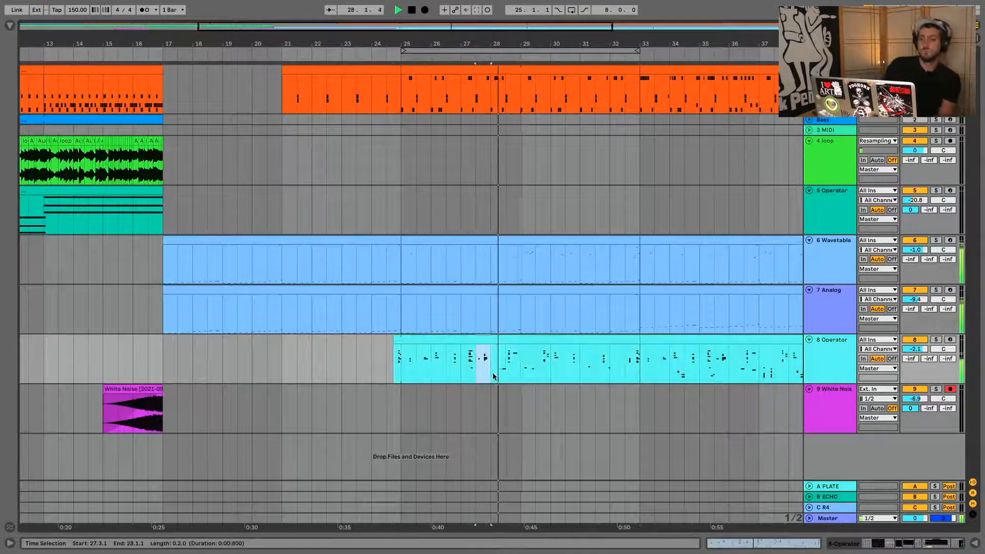
pyautogui.click(514, 374)
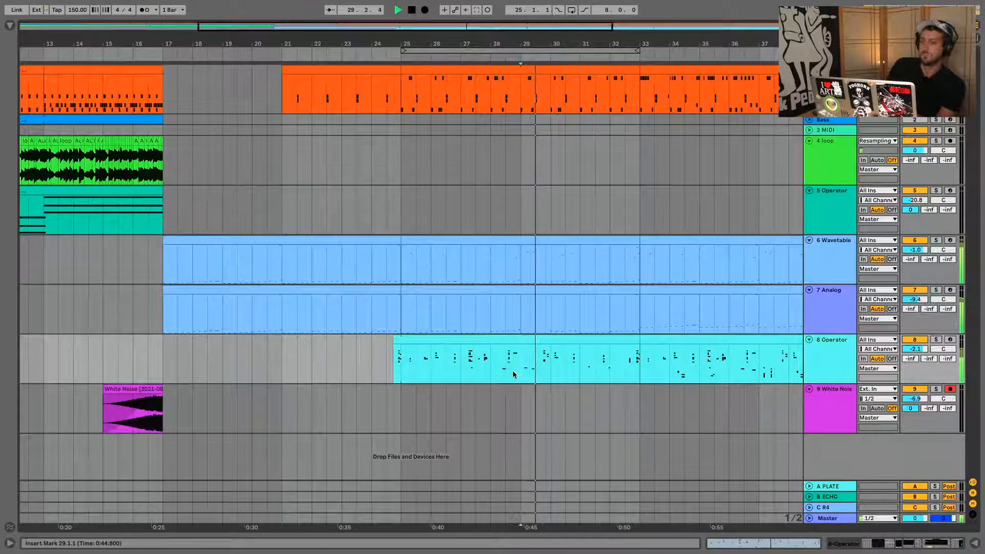
pyautogui.click(977, 544)
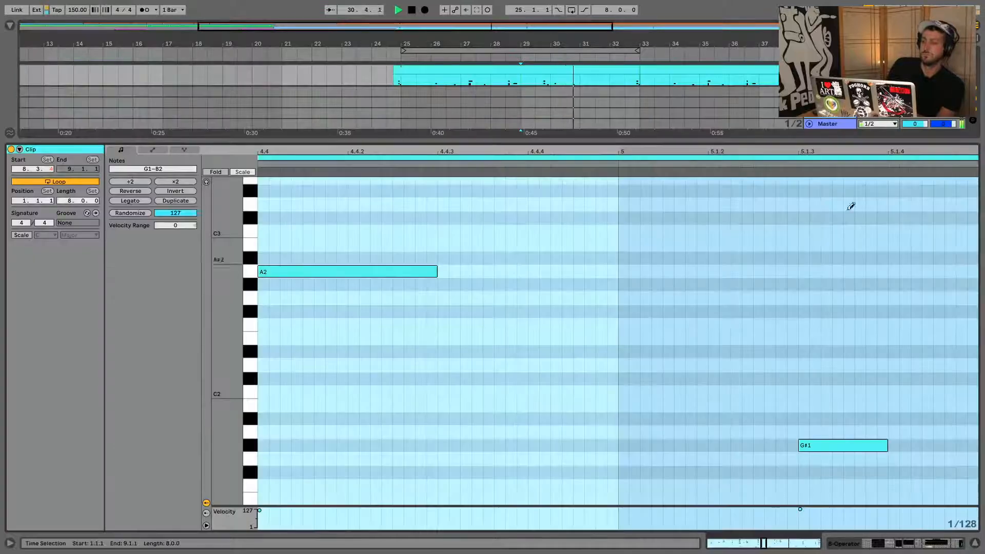
pyautogui.press('super+alt+l')
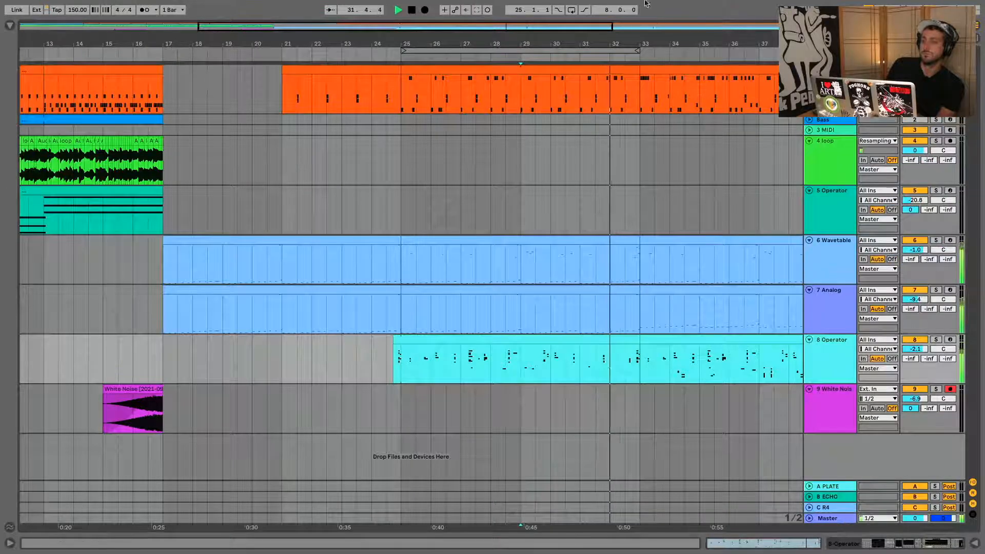
# Step: Copy the white noise riser that ends at bar 17 and place the copy on bars 47 to 49
pyautogui.doubleClick(623, 37)
pyautogui.moveTo(180, 414); pyautogui.dragTo(234, 401)
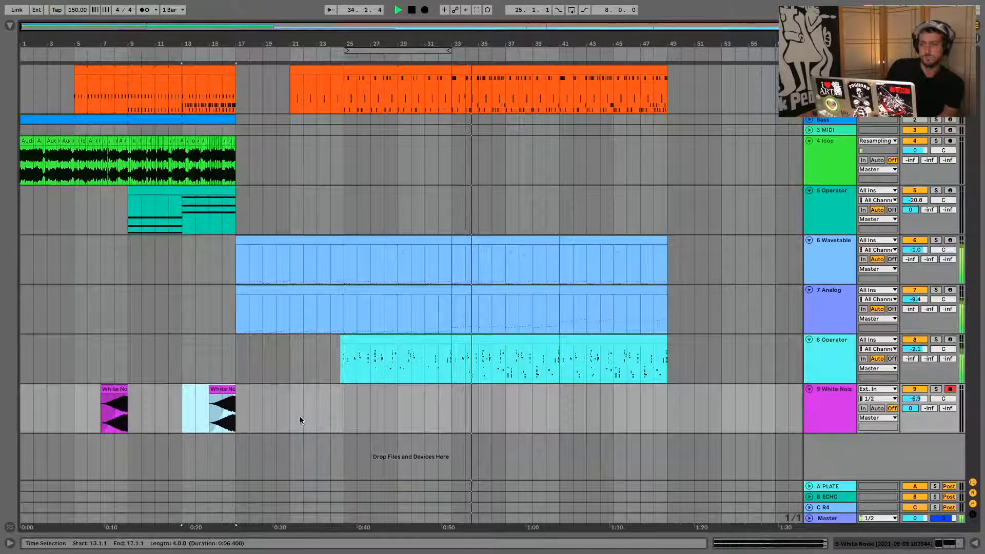
pyautogui.click(639, 411)
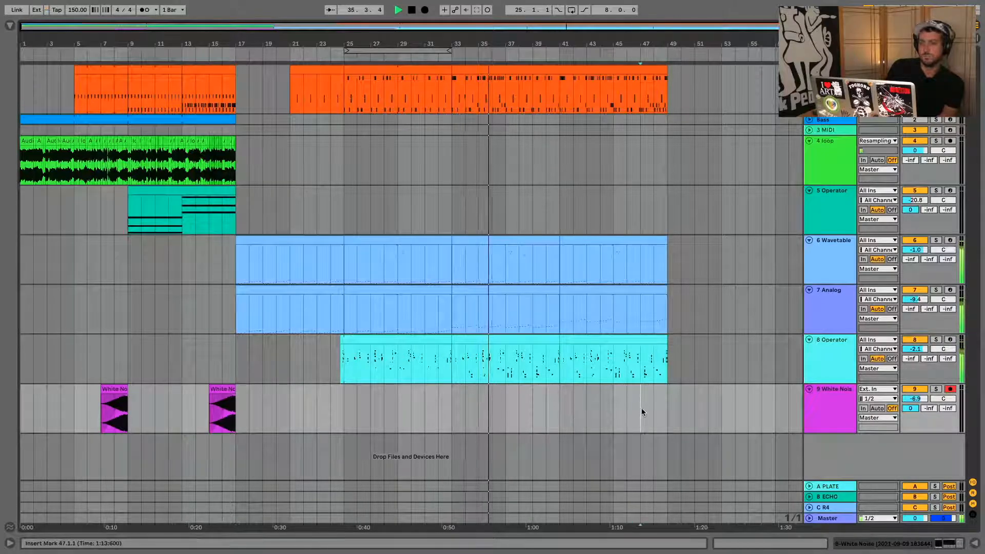
pyautogui.hotkey('ctrl', 'v')
pyautogui.moveTo(681, 390); pyautogui.dragTo(651, 395)
pyautogui.click(708, 262)
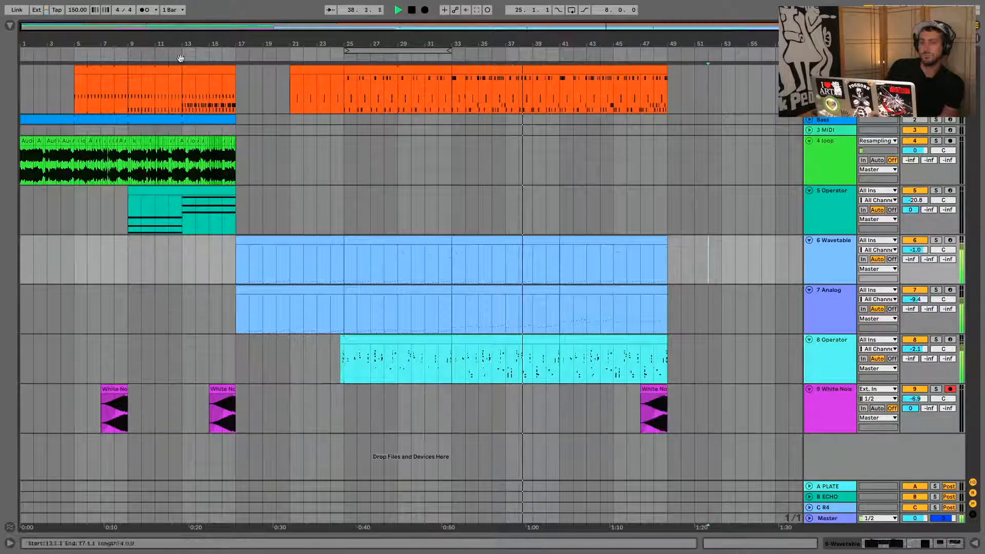
# Step: Arm track 5 Operator, play a melody over the last section, stop playback and capture the performance as a MIDI clip
pyautogui.click(831, 221)
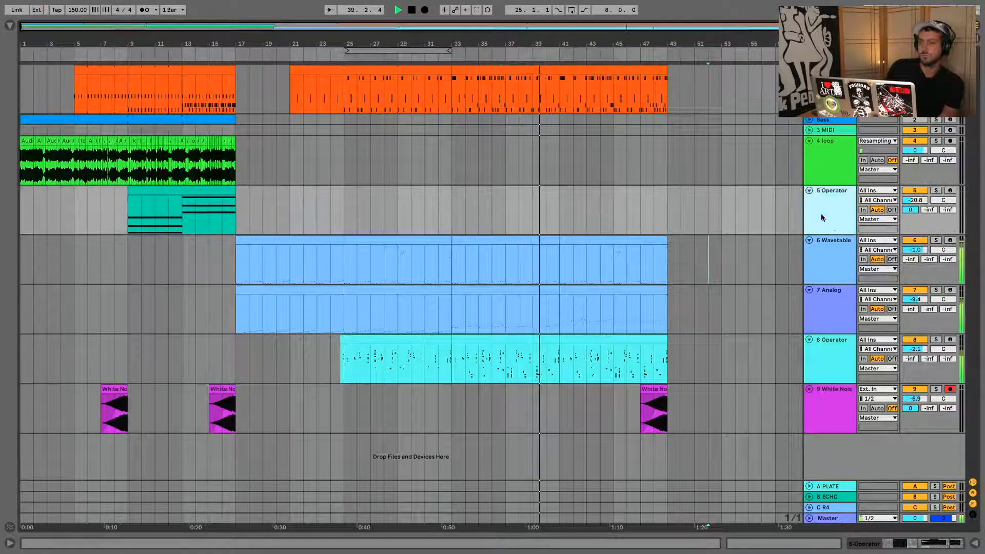
pyautogui.click(834, 172)
pyautogui.click(560, 208)
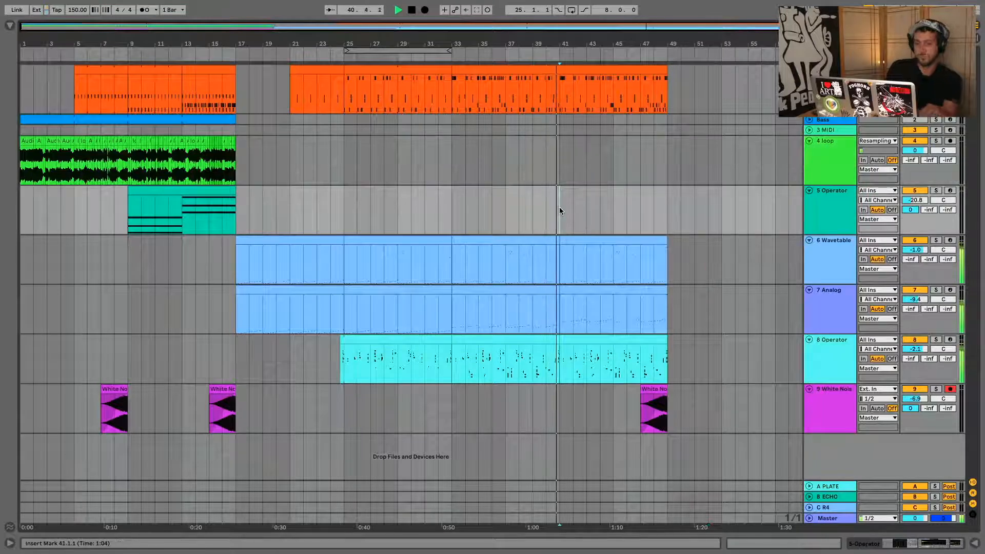
pyautogui.click(951, 191)
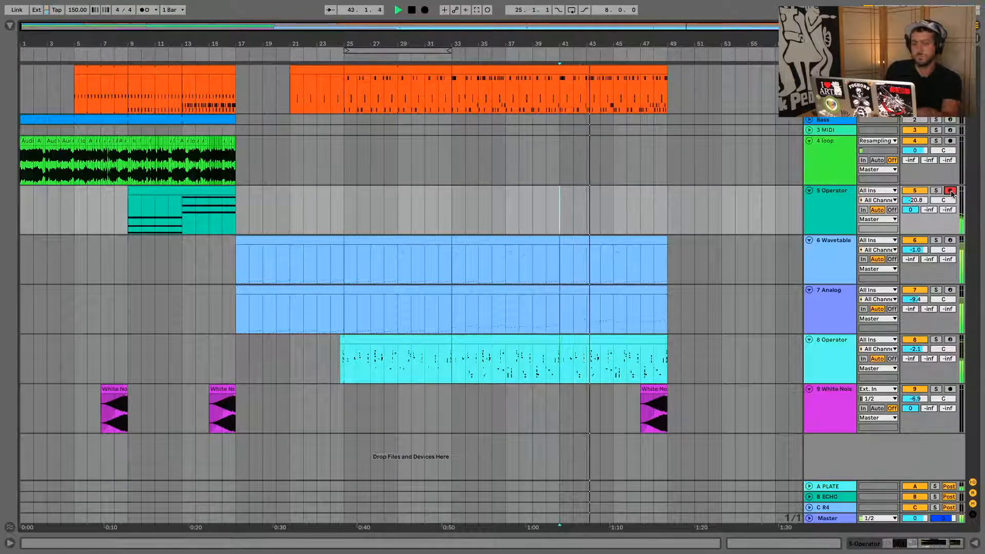
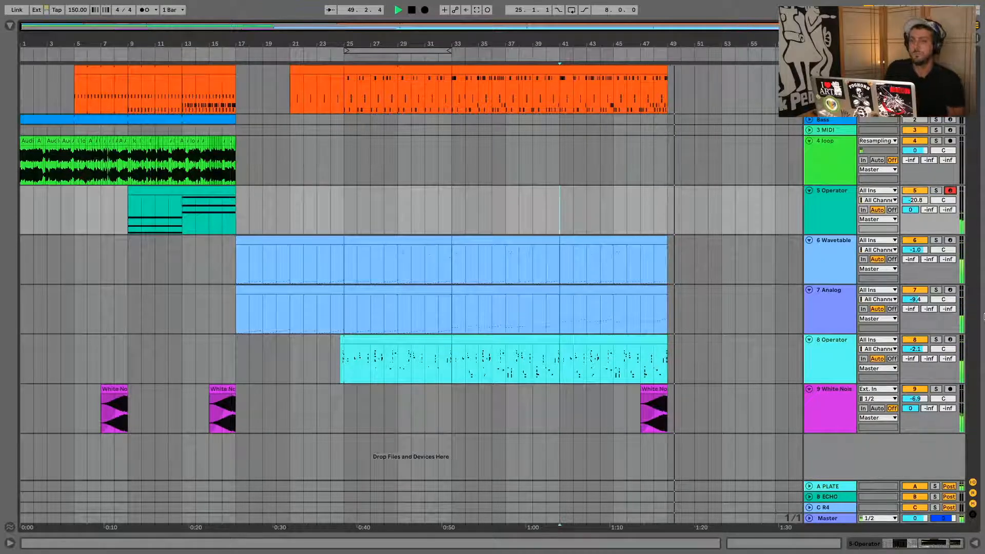
pyautogui.click(425, 10)
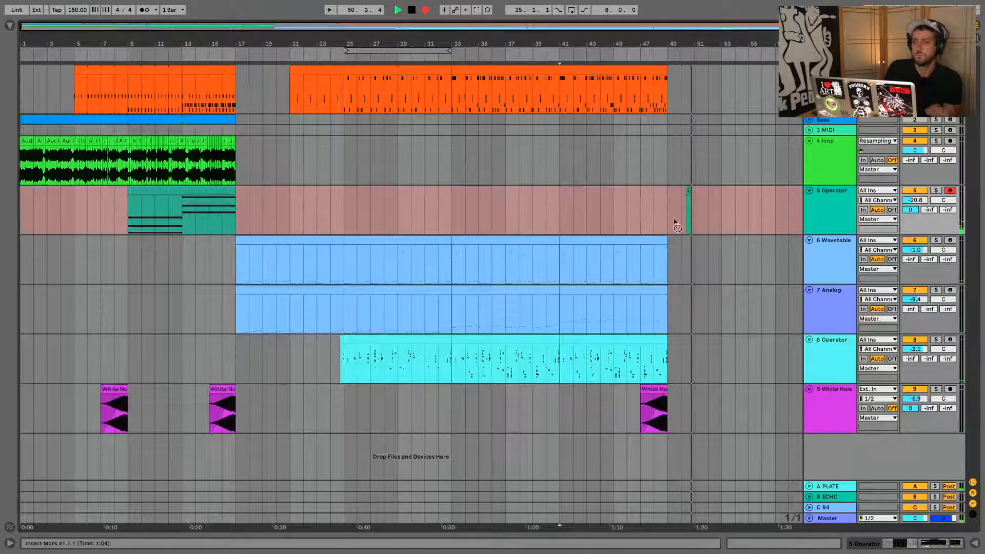
pyautogui.press('space')
pyautogui.click(477, 10)
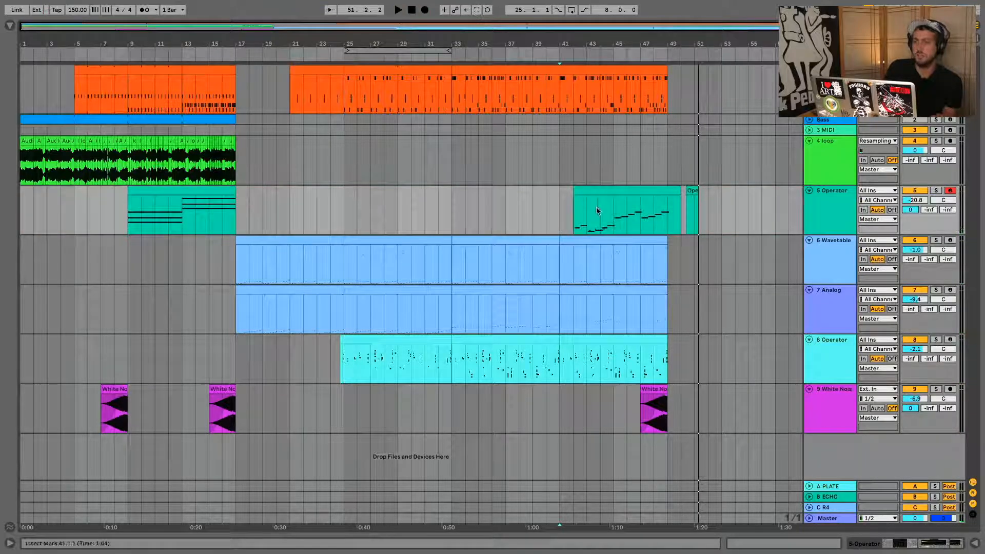
# Step: Trim the captured melody clip so it begins at its own bar 4, place it at bar 41 and play it back
pyautogui.click(575, 187)
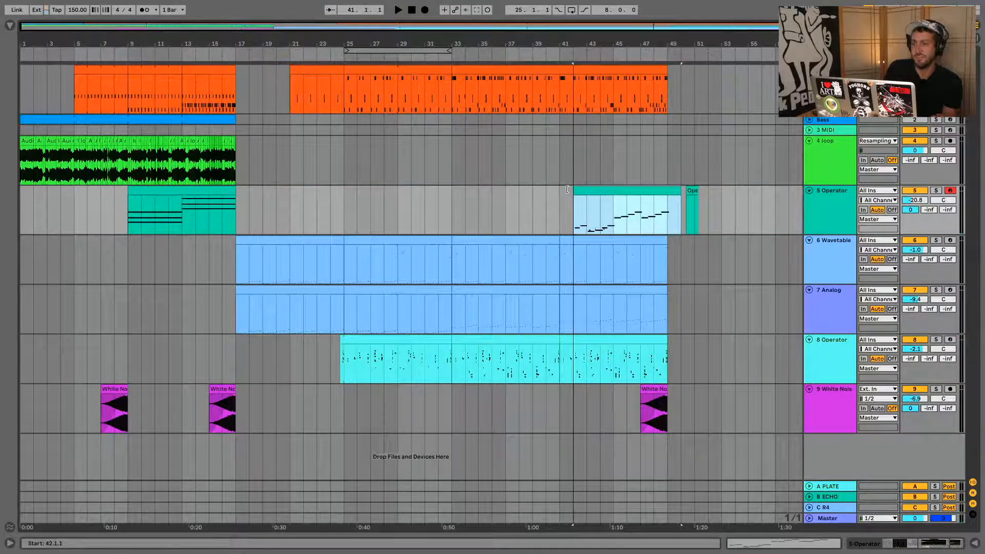
pyautogui.press('space')
pyautogui.moveTo(568, 189)
pyautogui.mouseDown()
pyautogui.moveTo(610, 189)
pyautogui.moveTo(579, 189)
pyautogui.mouseUp()
pyautogui.press('space')
pyautogui.press('space')
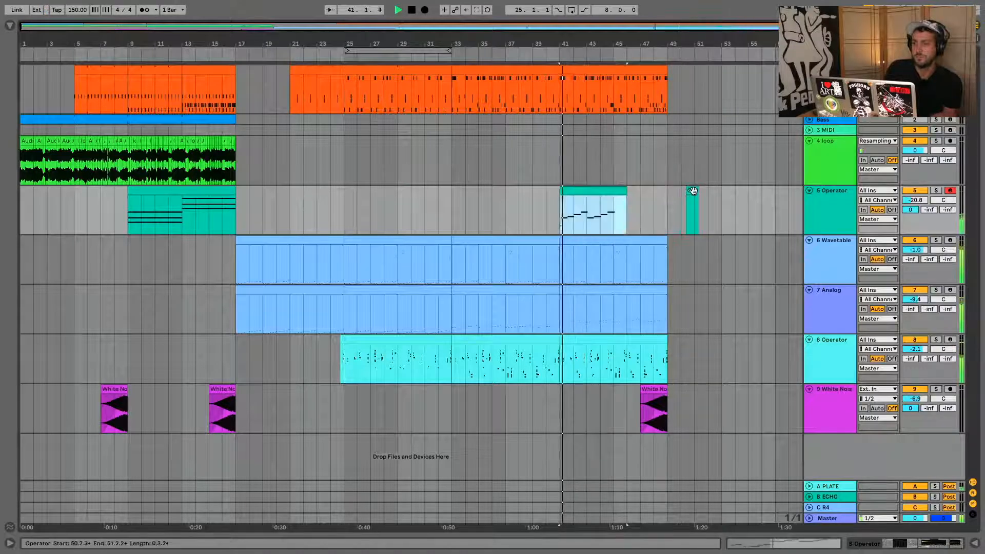
# Step: Delete the short stray Operator clip near bar 50 and open the melody clip's notes
pyautogui.click(693, 190)
pyautogui.press('Delete')
pyautogui.doubleClick(589, 191)
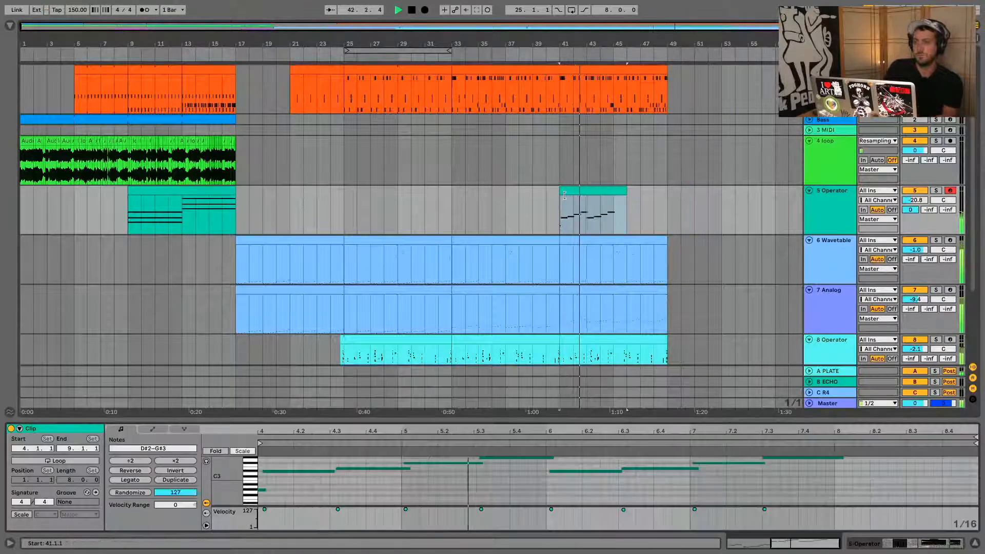
# Step: Enlarge the note editor, stop playback and delete the stray low note at the start of the melody clip
pyautogui.moveTo(530, 336); pyautogui.dragTo(457, 149)
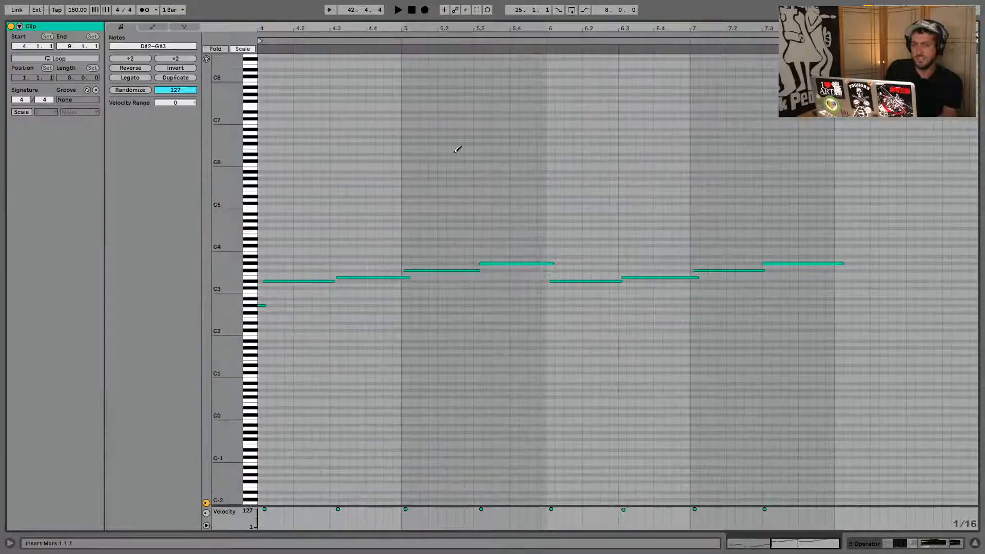
pyautogui.press('space')
pyautogui.moveTo(302, 295); pyautogui.dragTo(240, 335)
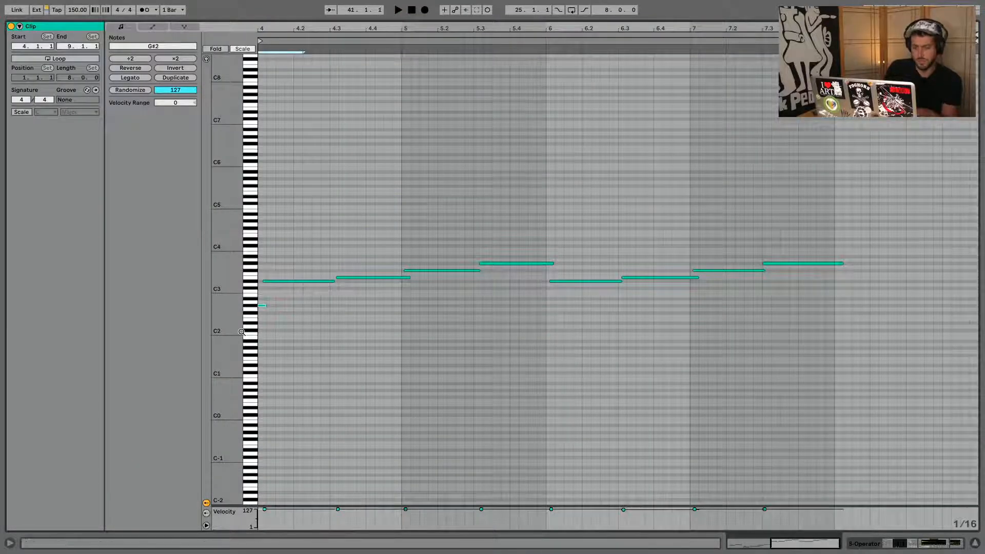
# Step: Quantize the starts and ends of all melody notes to 1/4 at 100% and play the clip back
pyautogui.moveTo(272, 243); pyautogui.dragTo(870, 369)
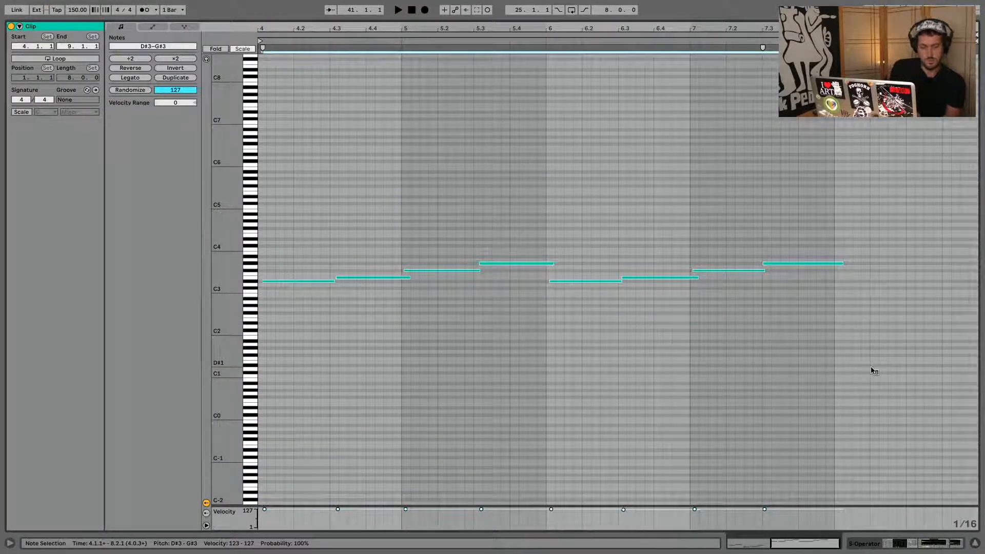
pyautogui.hotkey('ctrl', 'shift', 'u')
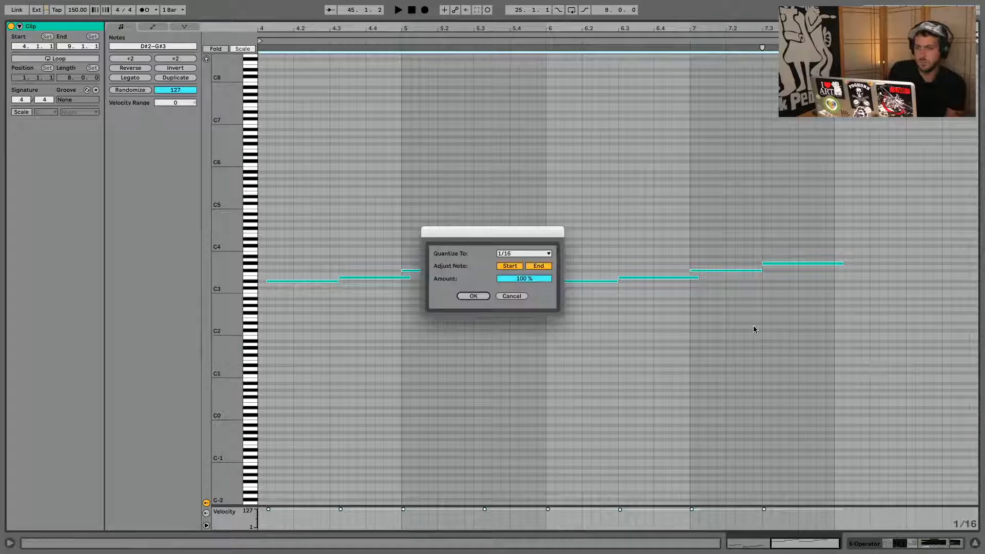
pyautogui.click(541, 253)
pyautogui.click(511, 256)
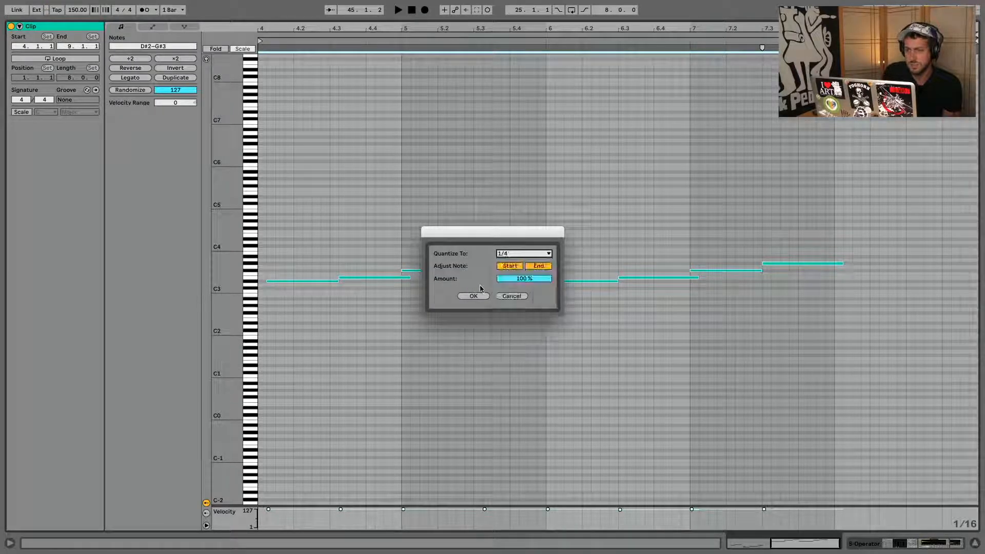
pyautogui.click(473, 296)
pyautogui.click(436, 341)
pyautogui.press('space')
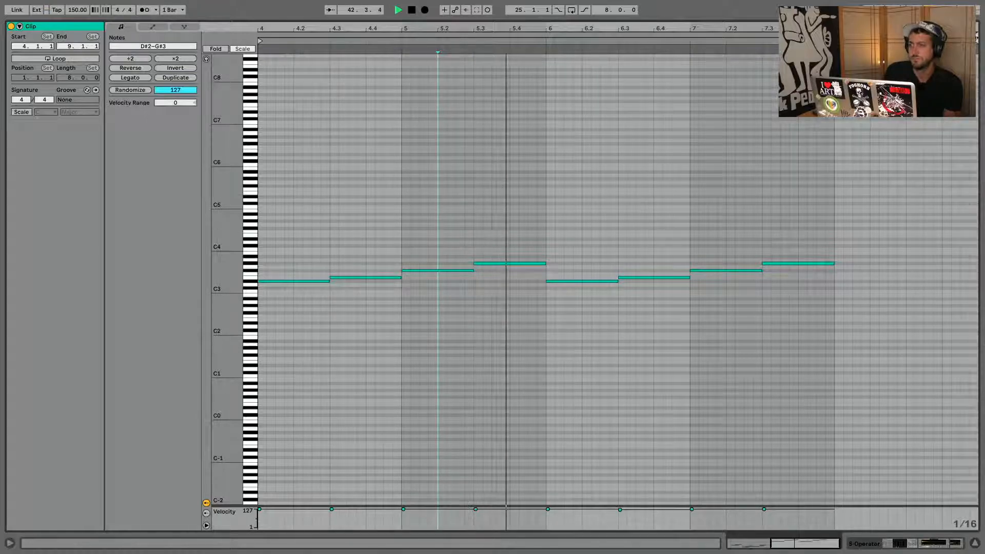
# Step: Shorten the melody clip so it ends at its own 8.1.1 and return to the arrangement
pyautogui.moveTo(977, 37); pyautogui.dragTo(835, 37)
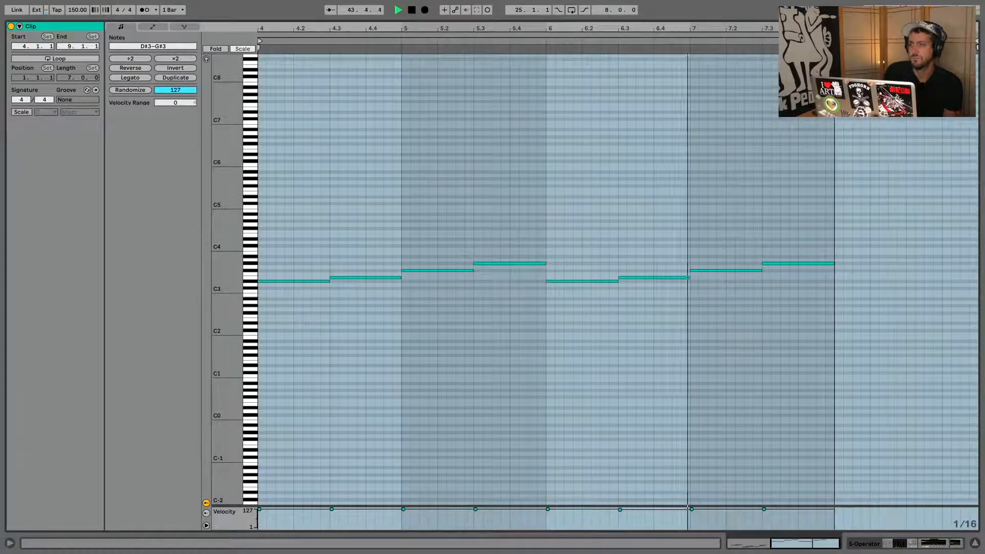
pyautogui.moveTo(977, 41); pyautogui.dragTo(835, 41)
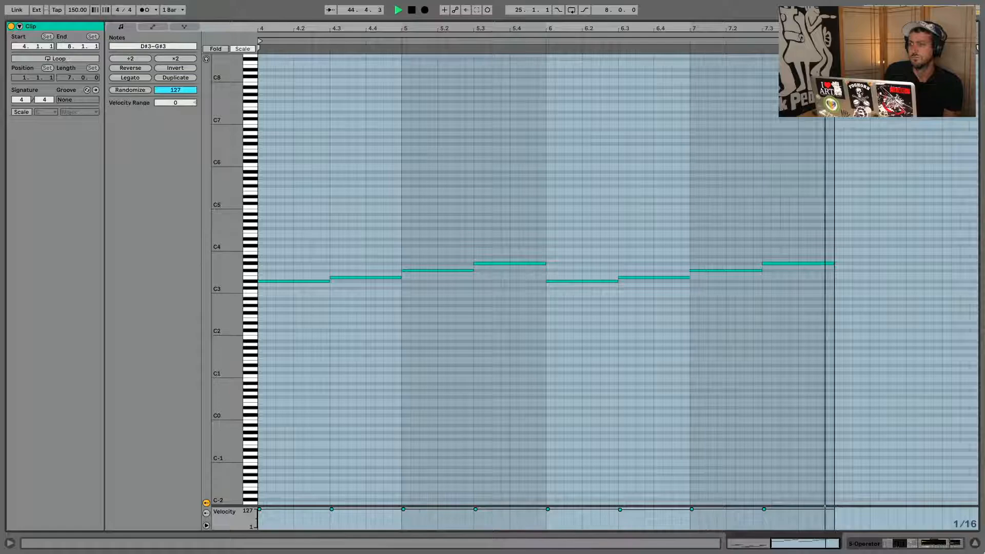
pyautogui.click(977, 543)
# Step: Duplicate the melody clip to bar 45, transpose the copy's notes up one octave and play it back
pyautogui.click(601, 188)
pyautogui.press('space')
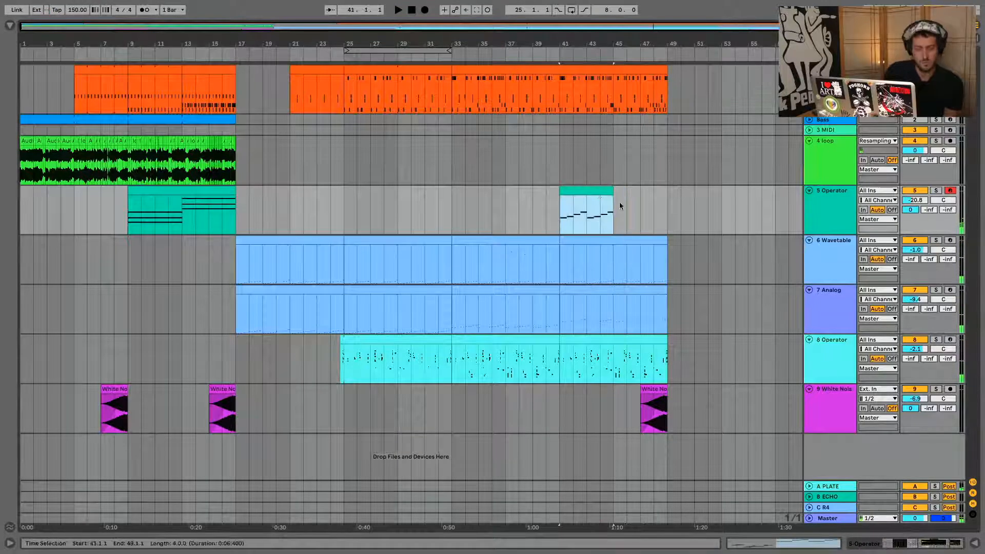
pyautogui.hotkey('ctrl', 'd')
pyautogui.doubleClick(620, 205)
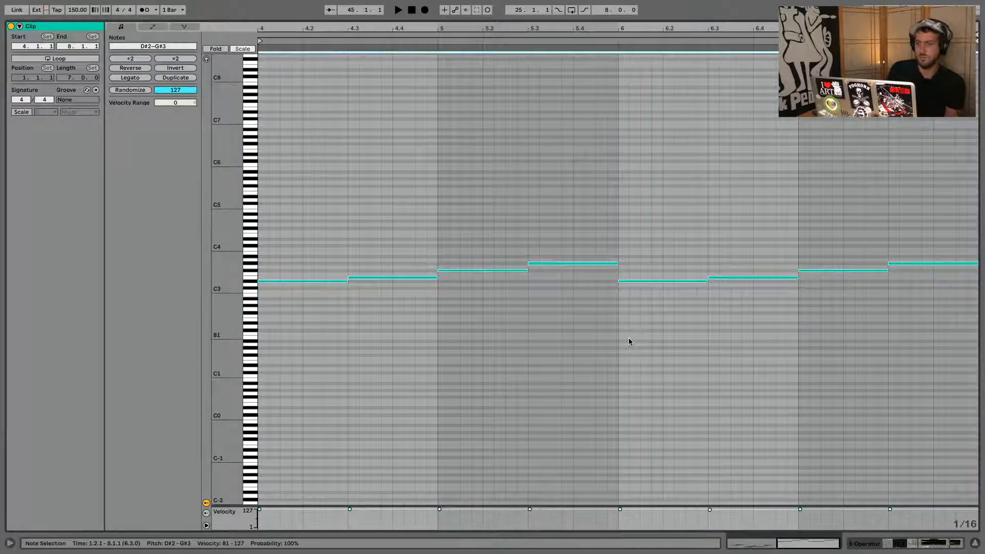
pyautogui.hotkey('shift', 'Up')
pyautogui.press('space')
pyautogui.click(976, 543)
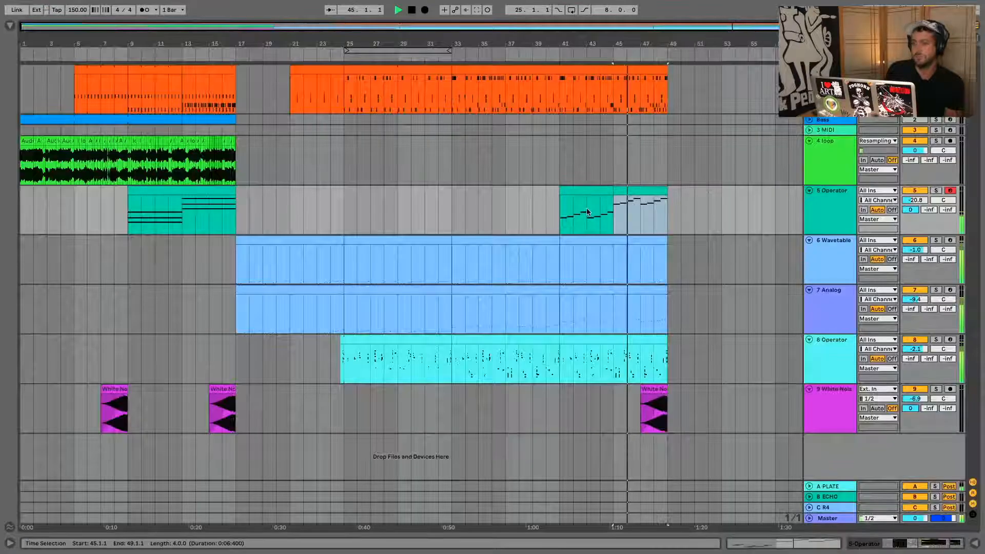
# Step: Copy the bar 41 melody clip to bar 37 and transpose the copy's notes down one octave
pyautogui.click(588, 212)
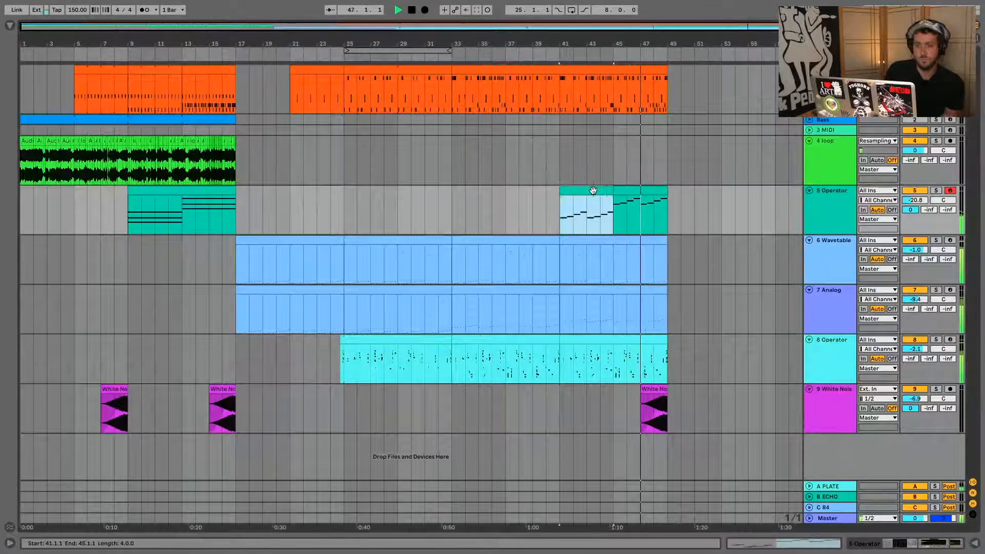
pyautogui.click(501, 204)
pyautogui.hotkey('ctrl', 'v')
pyautogui.click(459, 202)
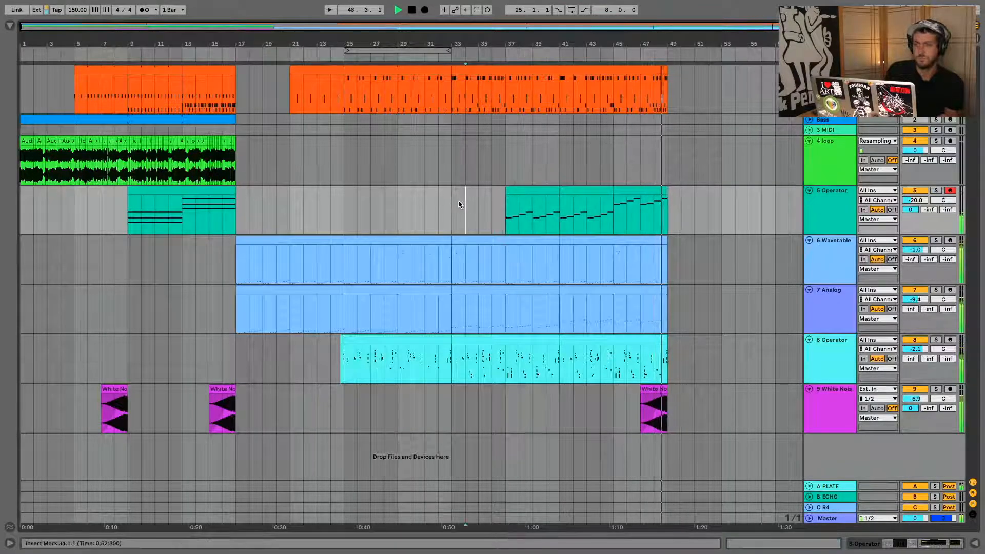
pyautogui.doubleClick(529, 210)
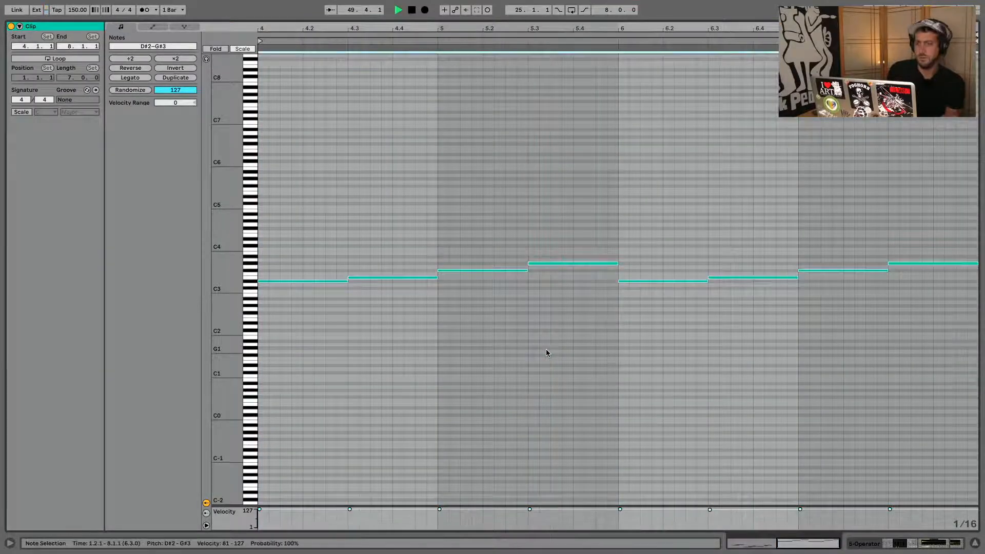
pyautogui.hotkey('shift', 'Down')
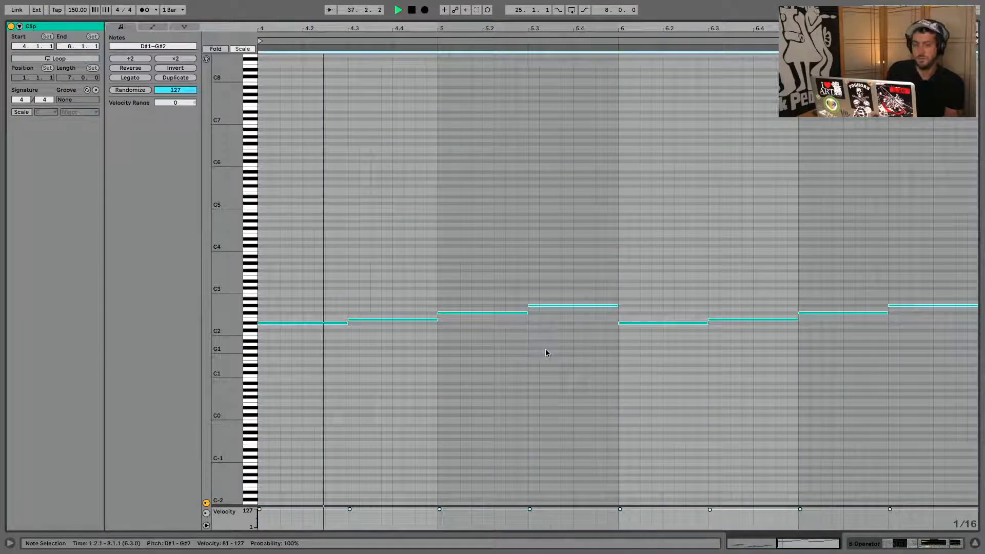
# Step: Copy the lowered melody clip from bar 37 to bar 33 and check its notes
pyautogui.hotkey('shift', 'Tab')
pyautogui.click(521, 97)
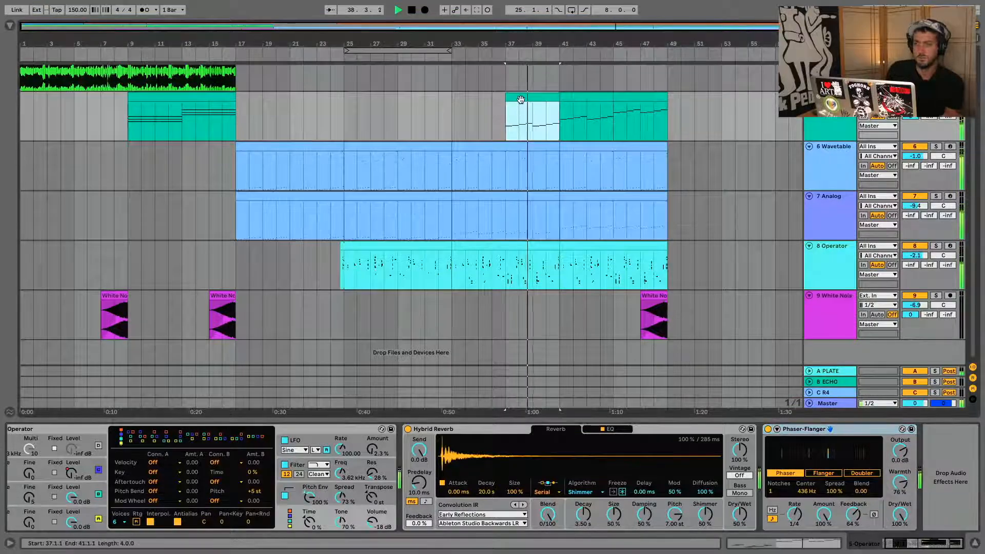
pyautogui.press('super+c')
pyautogui.click(450, 104)
pyautogui.press('super+v')
pyautogui.doubleClick(477, 97)
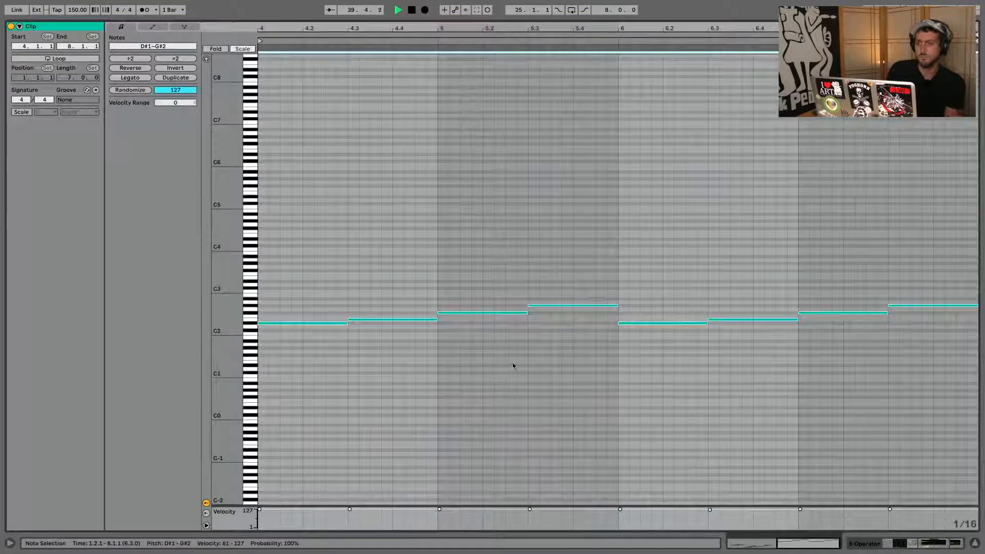
pyautogui.click(504, 384)
pyautogui.hotkey('shift', 'Tab')
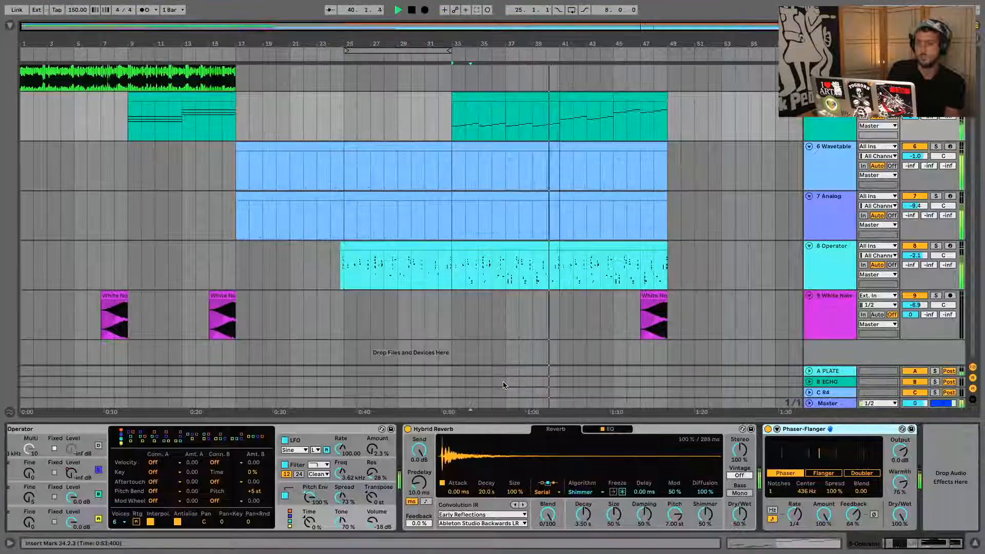
pyautogui.doubleClick(488, 112)
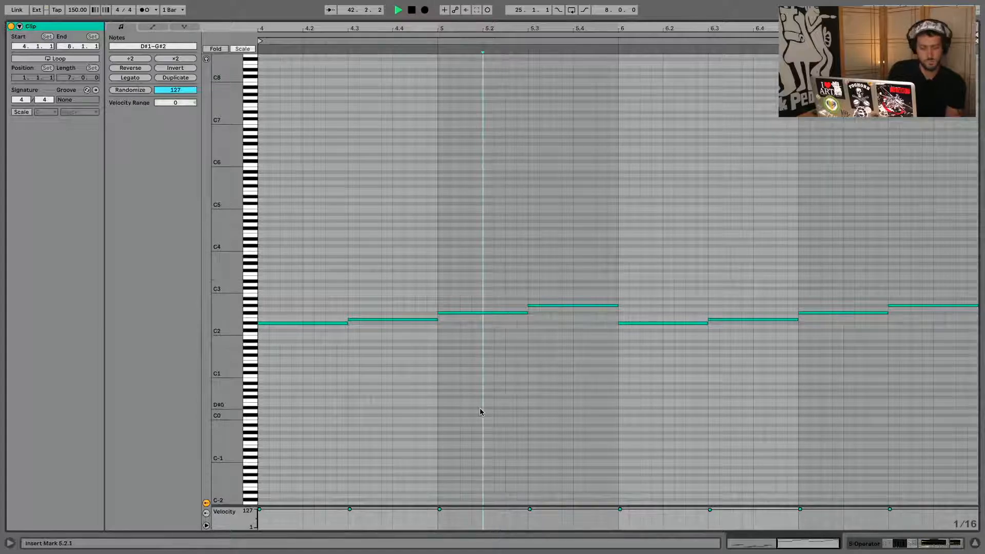
pyautogui.press('super+a')
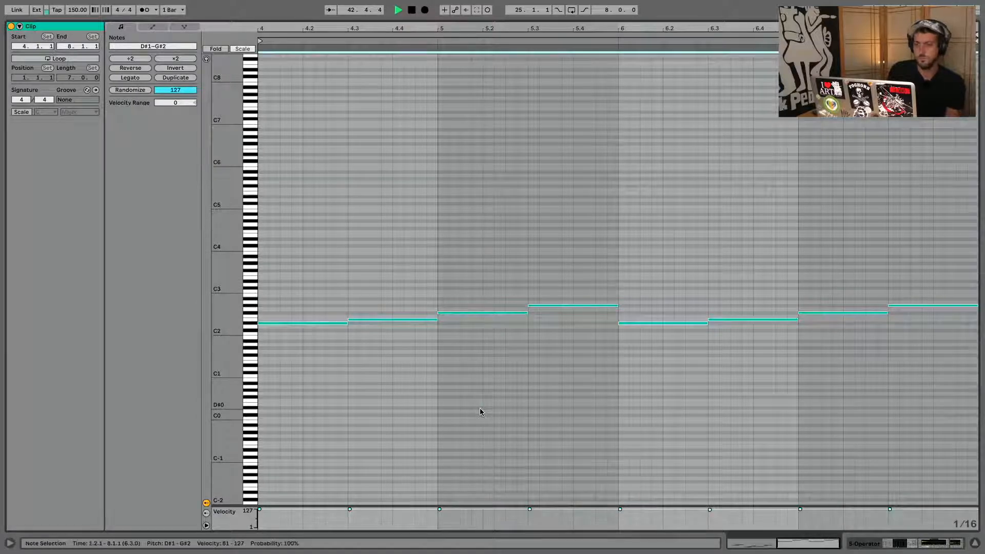
pyautogui.click(975, 541)
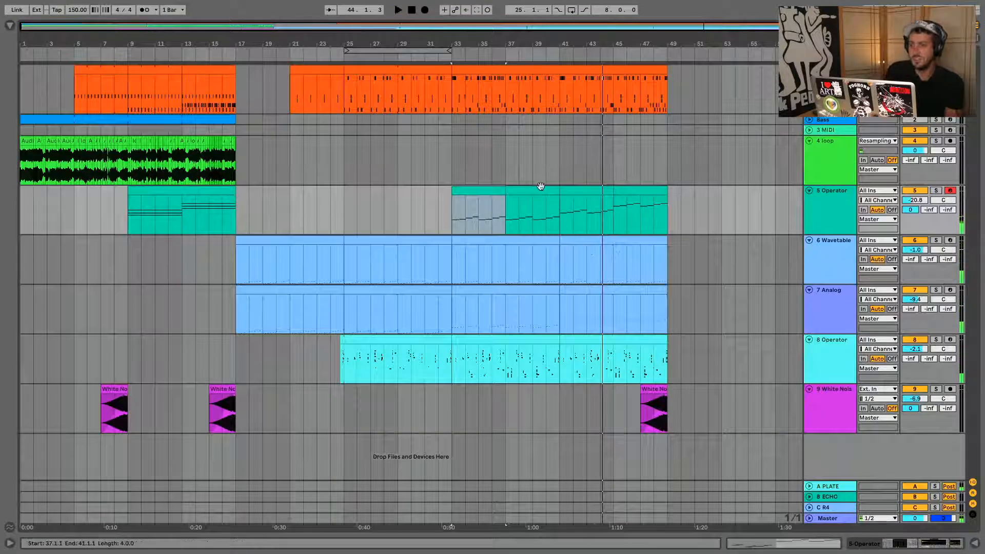
# Step: Show the Transpose automation of track 5's Operator in a new lane, then hide the device view and automation
pyautogui.click(601, 191)
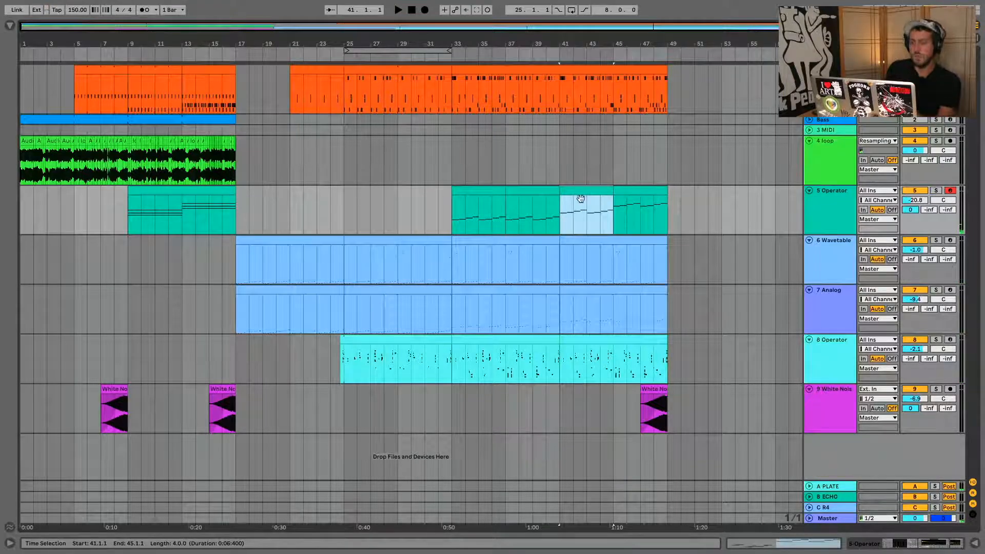
pyautogui.doubleClick(835, 208)
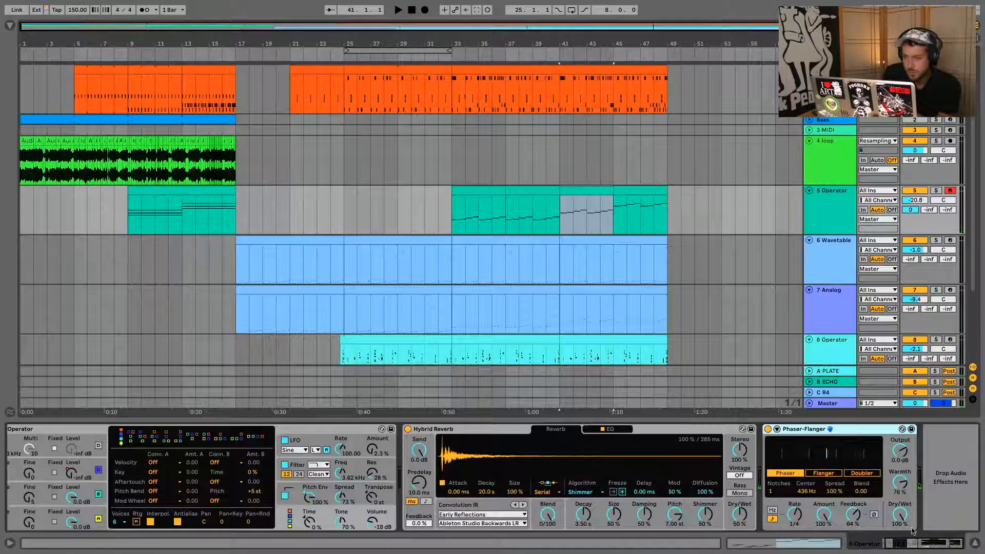
pyautogui.moveTo(911, 544); pyautogui.dragTo(908, 546)
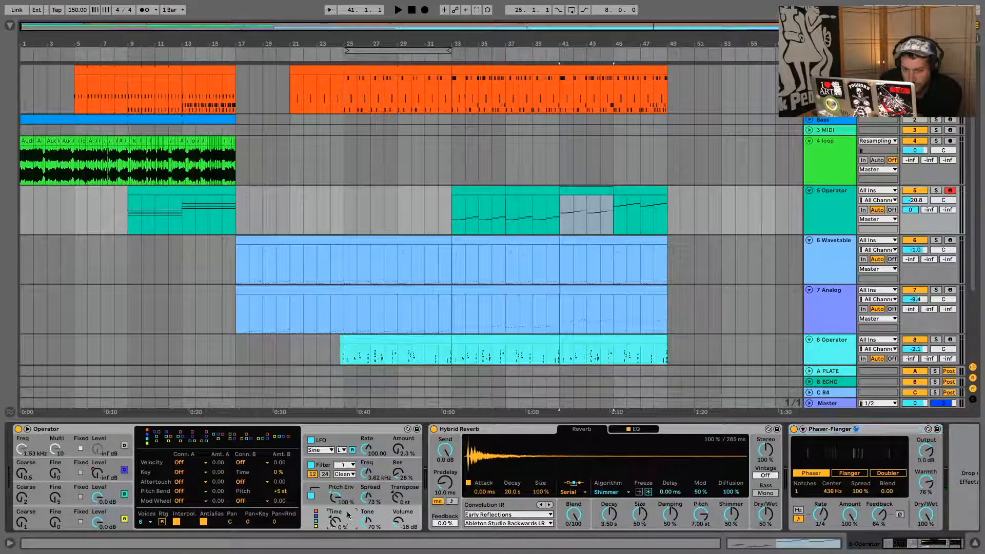
pyautogui.click(323, 490)
pyautogui.rightClick(408, 501)
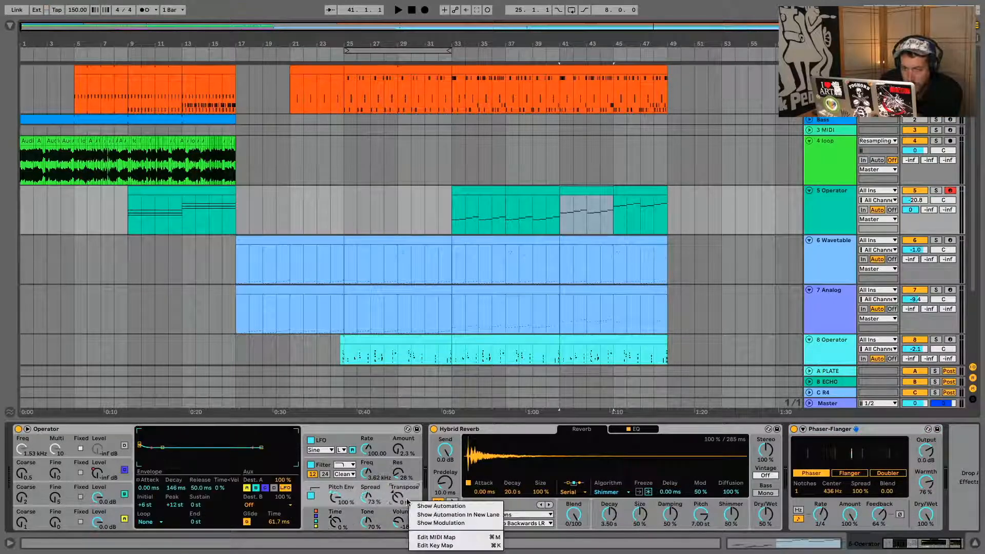
pyautogui.click(450, 516)
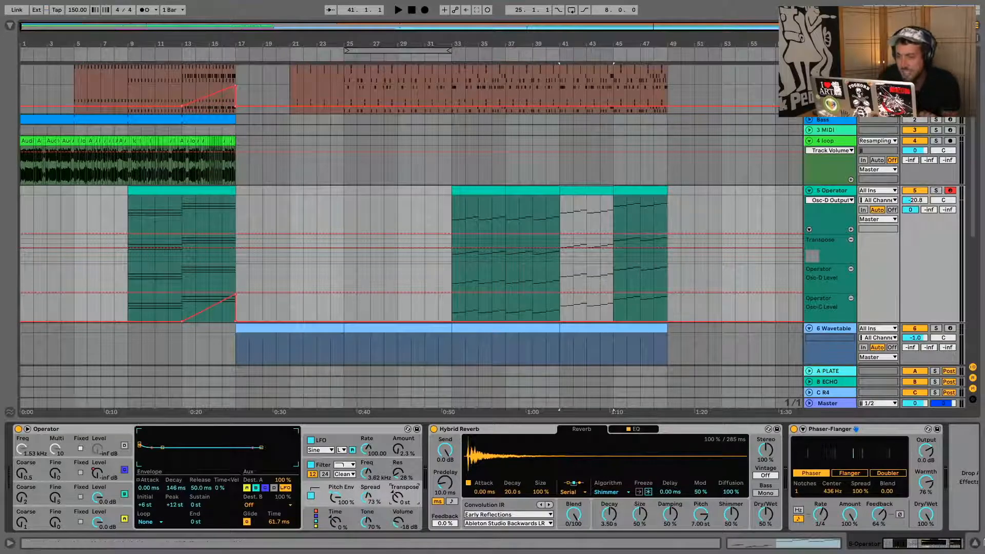
pyautogui.click(975, 544)
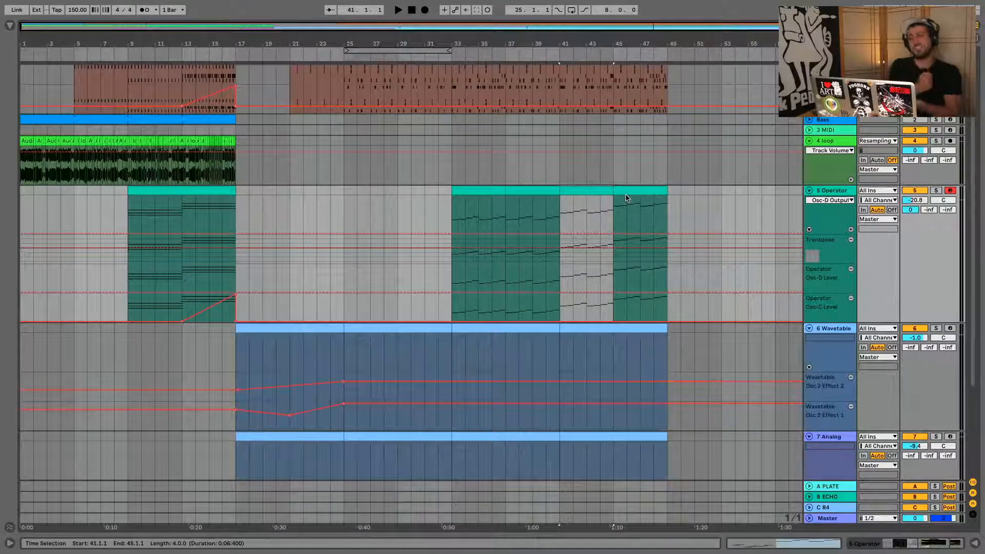
pyautogui.press('a')
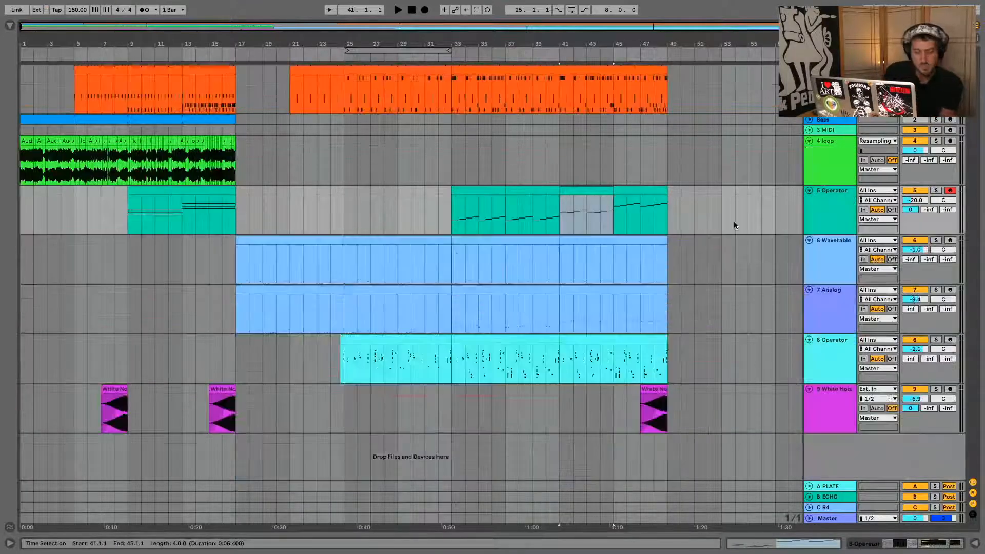
# Step: Delete the track 5 melody clips at bars 41, 45 and 37, keeping only the one at bar 33
pyautogui.click(663, 188)
pyautogui.click(587, 181)
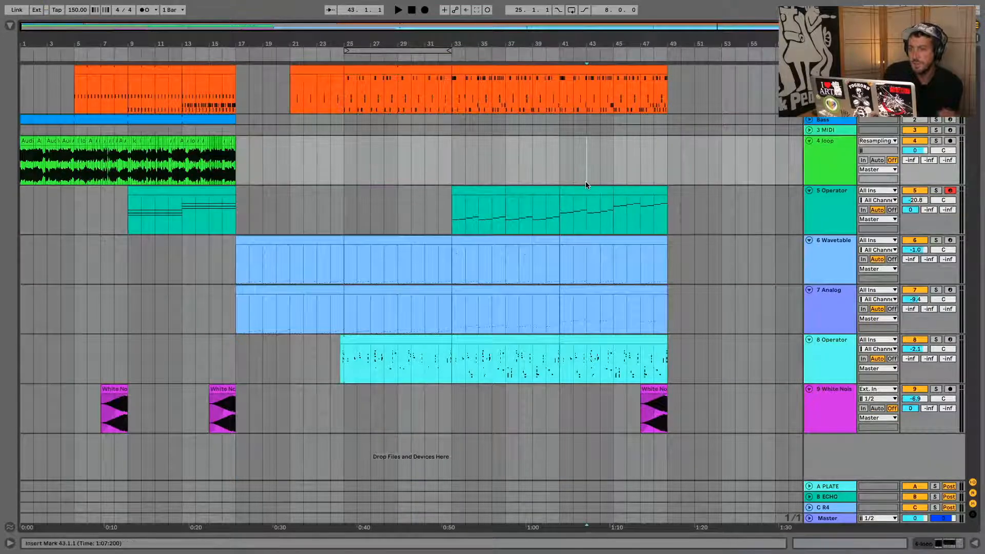
pyautogui.click(587, 190)
pyautogui.press('Delete')
pyautogui.click(645, 192)
pyautogui.press('Delete')
pyautogui.click(538, 189)
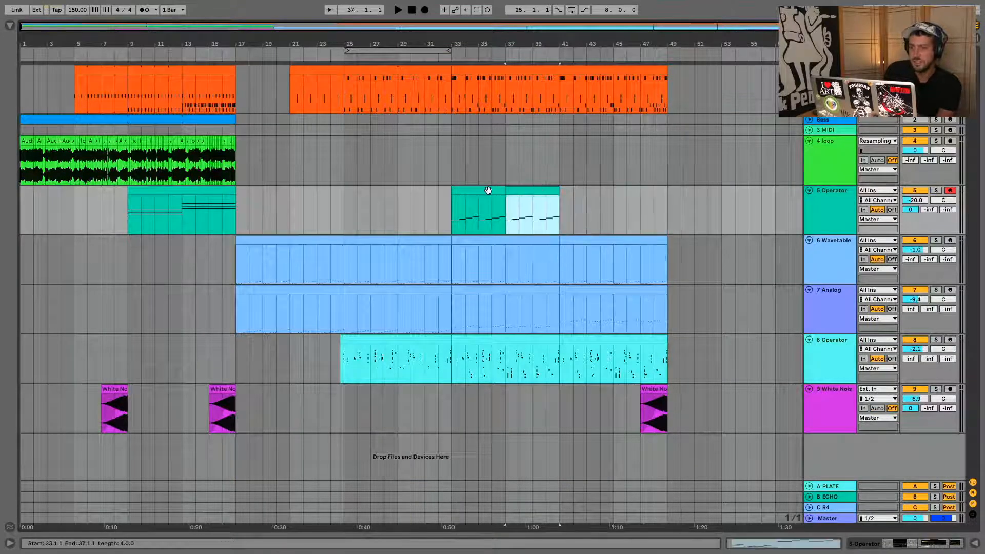
pyautogui.press('Delete')
# Step: Duplicate the bar 33 melody clip three times so the melody fills the track up to bar 49
pyautogui.click(494, 190)
pyautogui.hotkey('ctrl', 'd')
pyautogui.hotkey('ctrl', 'd')
pyautogui.hotkey('ctrl', 'd')
pyautogui.click(494, 190)
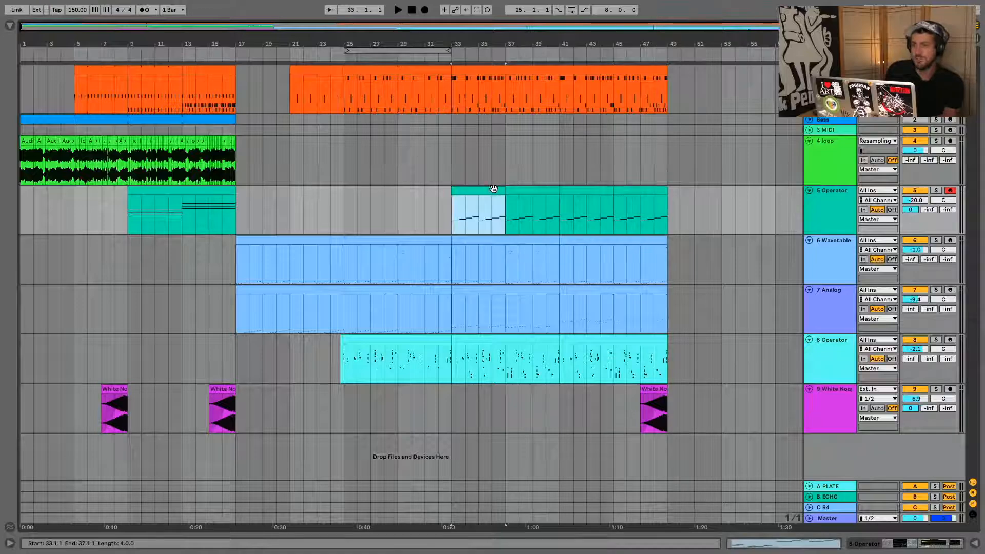
# Step: Show automation, enlarge track 5's Operator Transpose lane and raise the value to +12 st from bar 37 to bar 41
pyautogui.press('a')
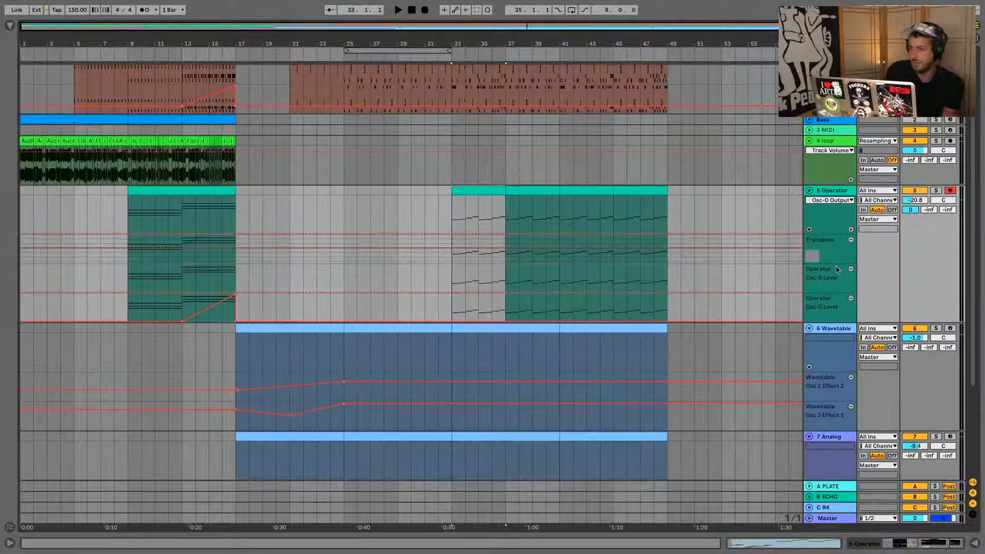
pyautogui.moveTo(837, 264); pyautogui.dragTo(838, 456)
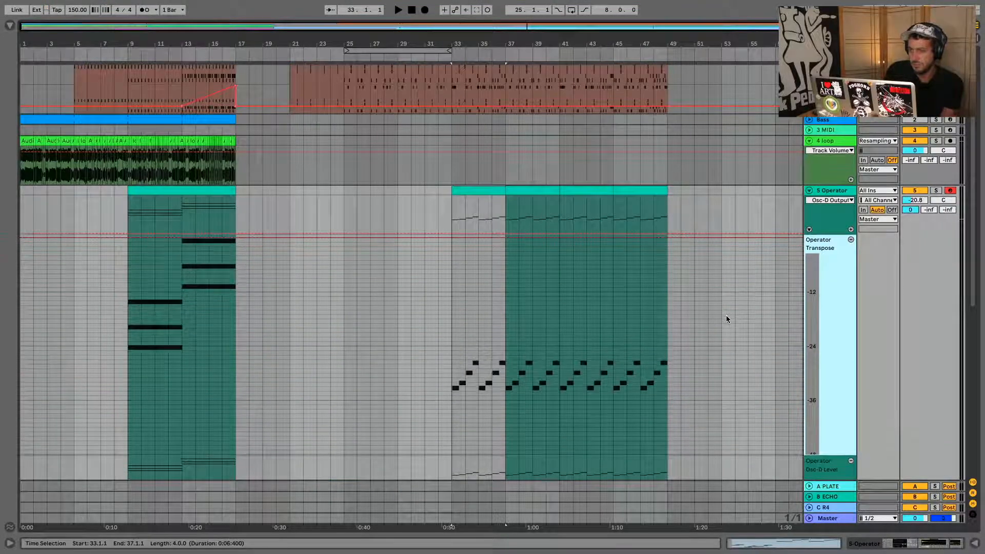
pyautogui.scroll(-5, 726, 316)
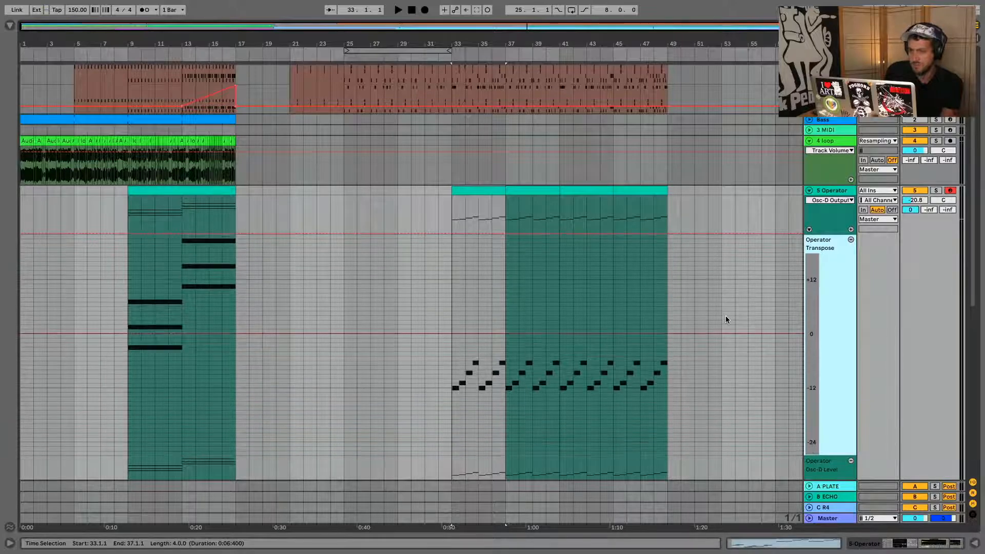
pyautogui.moveTo(506, 303)
pyautogui.mouseDown()
pyautogui.moveTo(569, 303)
pyautogui.moveTo(513, 311)
pyautogui.mouseUp()
pyautogui.click(568, 302)
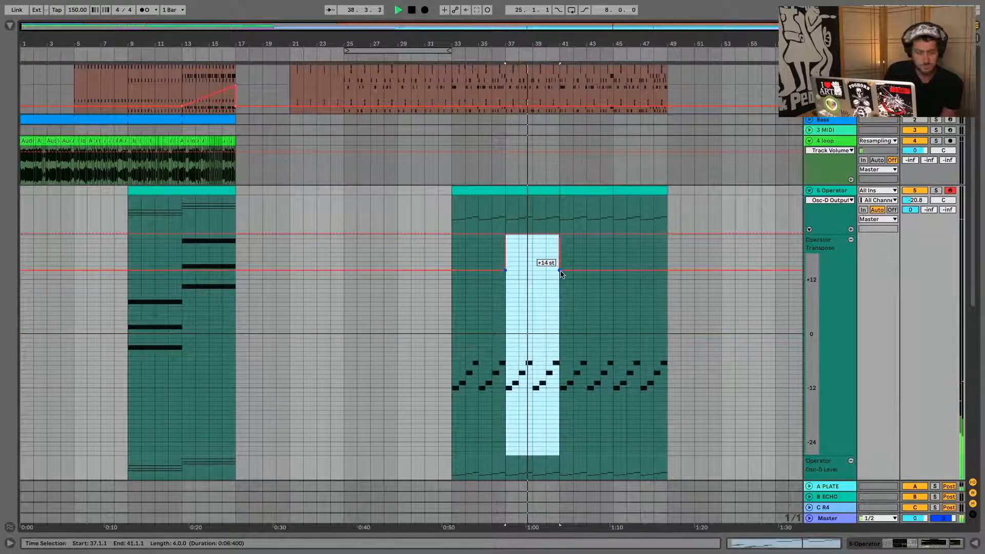
# Step: Raise the Operator's Transpose automation to +24 st from bar 41 to 45 and to +36 st from bar 45 to 49
pyautogui.moveTo(560, 326); pyautogui.dragTo(655, 242)
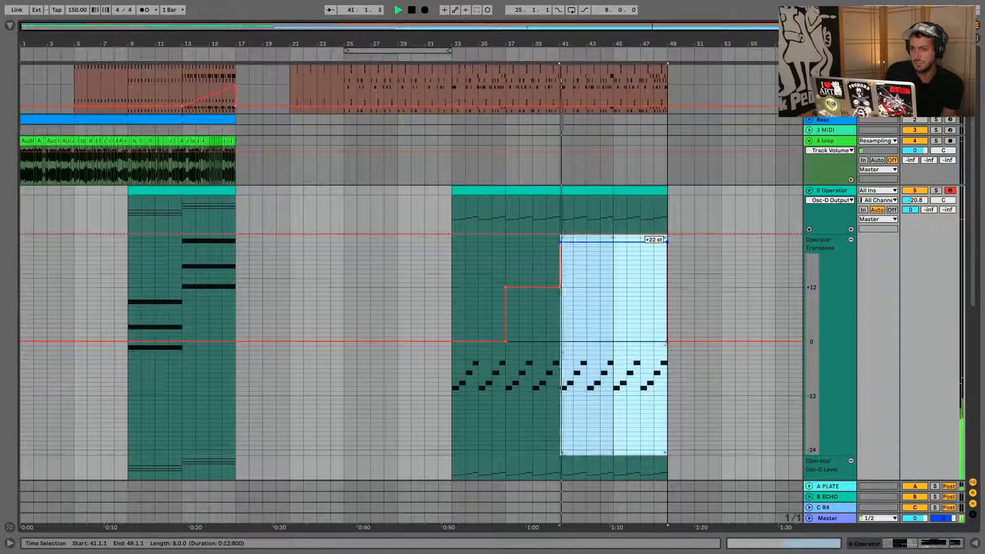
pyautogui.scroll(5, 645, 294)
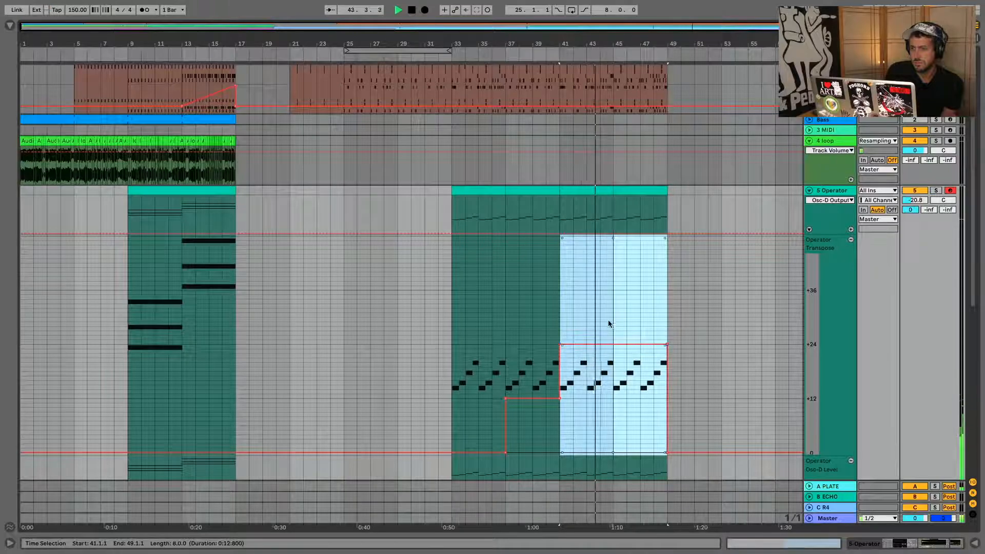
pyautogui.click(620, 324)
pyautogui.keyDown('shift'); pyautogui.click(656, 325); pyautogui.keyUp('shift')
pyautogui.moveTo(645, 337); pyautogui.dragTo(604, 286)
# Step: Play the melody from bar 33 and review its Transpose automation between bars 33 and 49
pyautogui.click(506, 288)
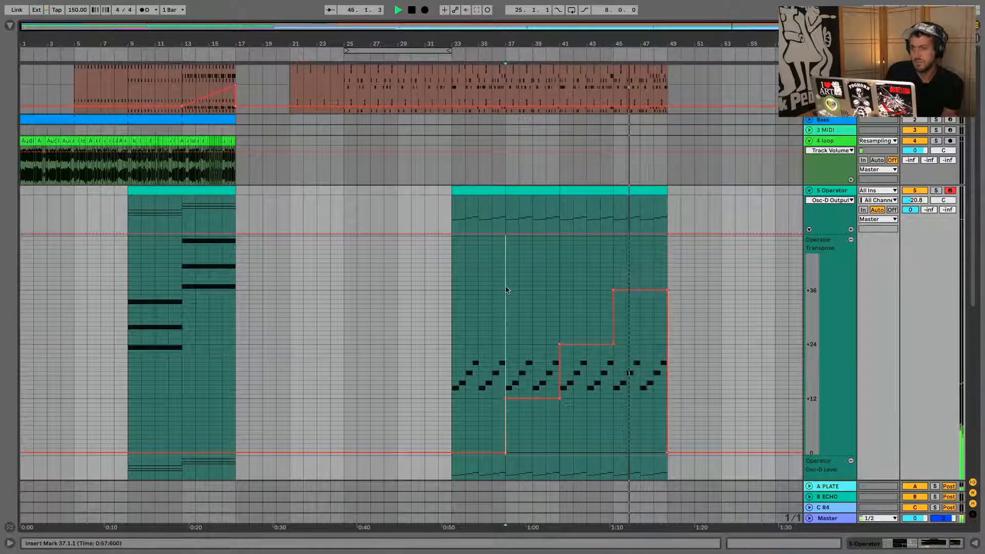
pyautogui.scroll(-5, 500, 288)
pyautogui.click(444, 319)
pyautogui.click(464, 319)
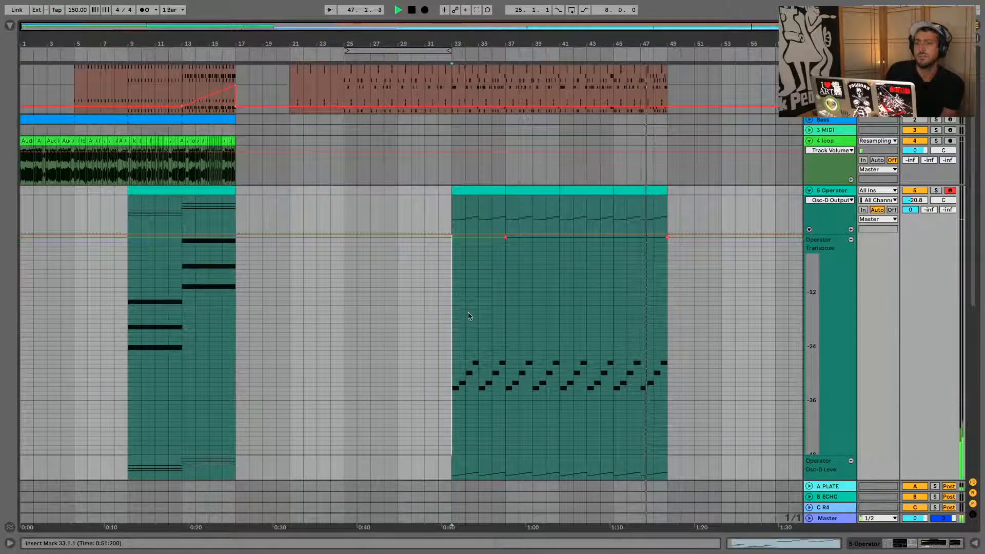
pyautogui.scroll(-6, 472, 297)
pyautogui.scroll(5, 468, 286)
pyautogui.scroll(-1, 468, 290)
pyautogui.scroll(-2, 468, 287)
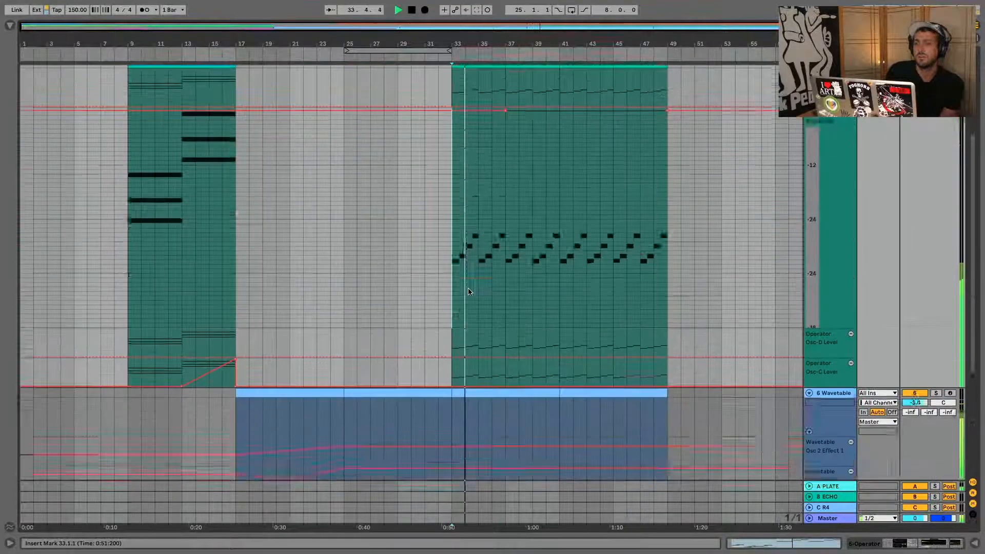
pyautogui.scroll(4, 468, 286)
pyautogui.scroll(-2, 467, 282)
pyautogui.scroll(4, 455, 266)
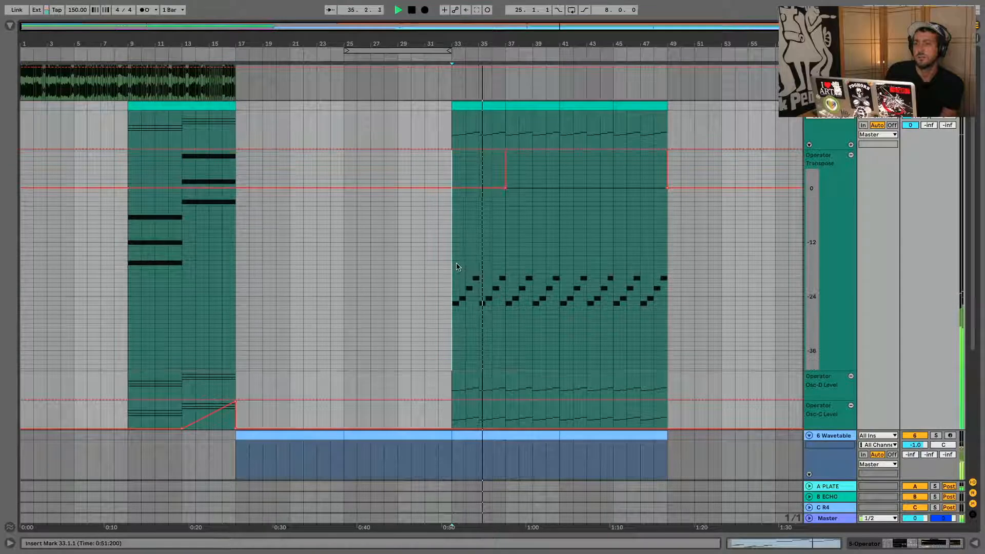
pyautogui.moveTo(453, 254); pyautogui.dragTo(668, 267)
pyautogui.scroll(-4, 496, 281)
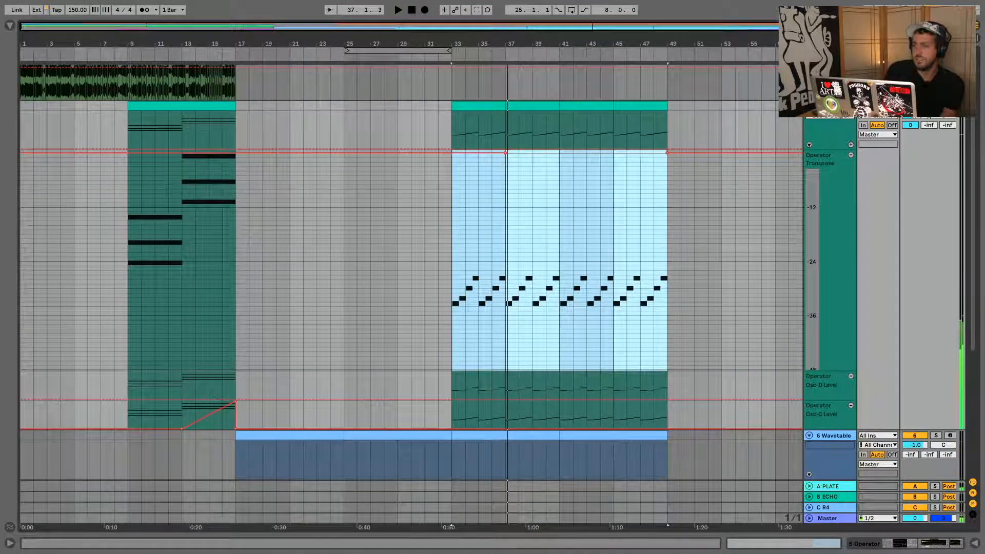
pyautogui.scroll(3, 540, 209)
# Step: Turn the Transpose jump at bar 37 into a ramp from 0 st just before the bar to +12 st just after it
pyautogui.moveTo(508, 44); pyautogui.dragTo(566, 369)
pyautogui.click(484, 329)
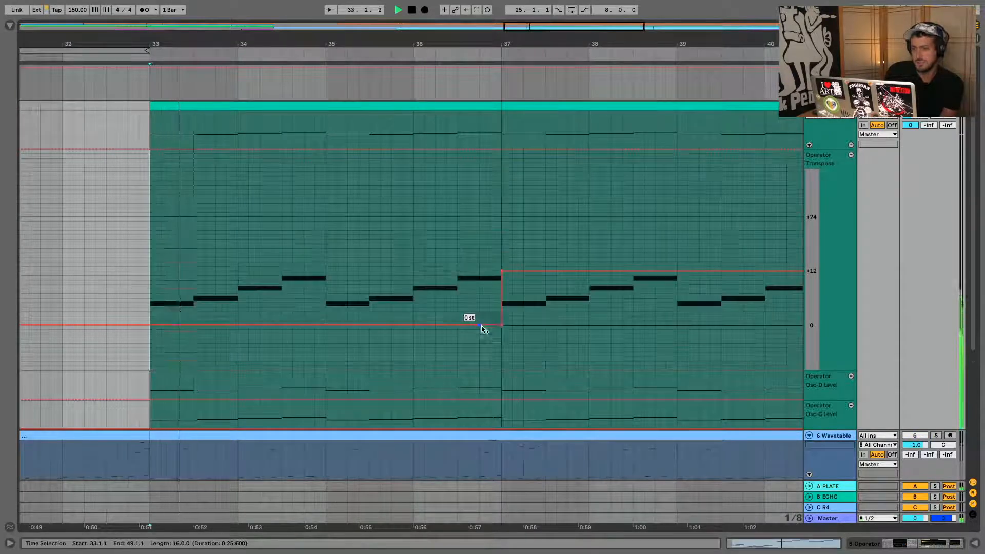
pyautogui.click(502, 327)
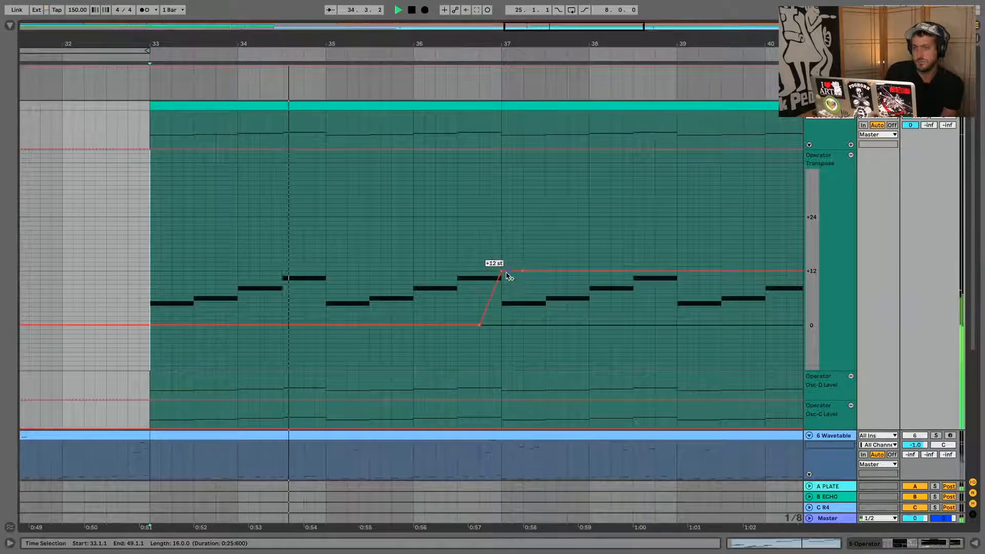
pyautogui.moveTo(501, 272); pyautogui.dragTo(523, 272)
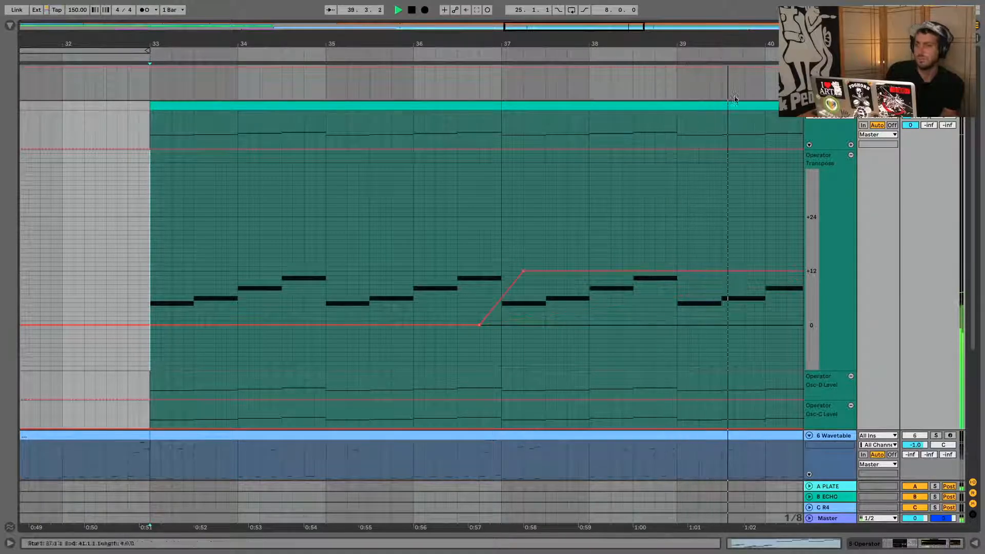
# Step: Start the Transpose rises to bars 41 and 45 slightly earlier as ramps, and end the earlier ramp exactly at bar 37
pyautogui.moveTo(772, 45); pyautogui.dragTo(385, 47)
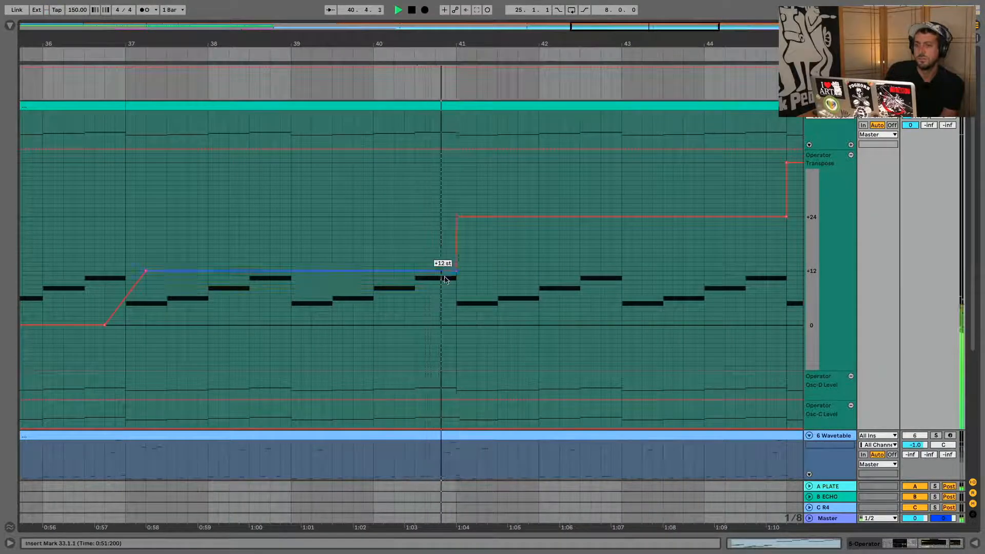
pyautogui.press('space')
pyautogui.moveTo(456, 272); pyautogui.dragTo(436, 271)
pyautogui.press('space')
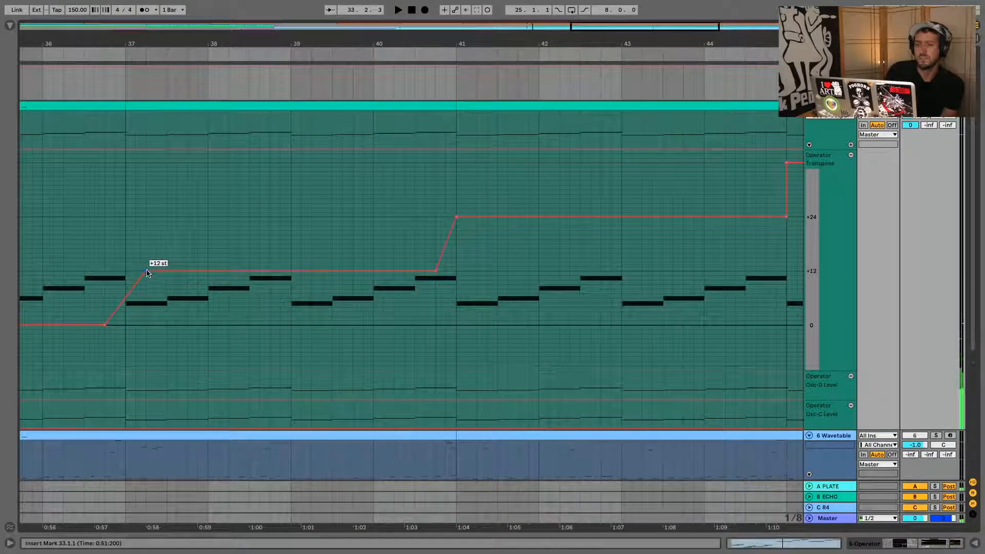
pyautogui.moveTo(146, 271); pyautogui.dragTo(125, 270)
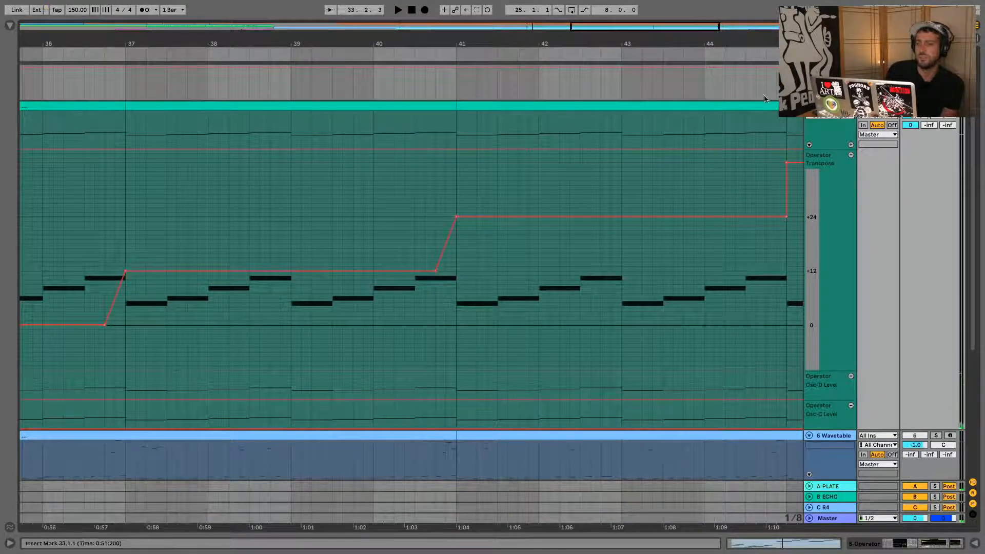
pyautogui.press('space')
pyautogui.moveTo(788, 217); pyautogui.dragTo(766, 216)
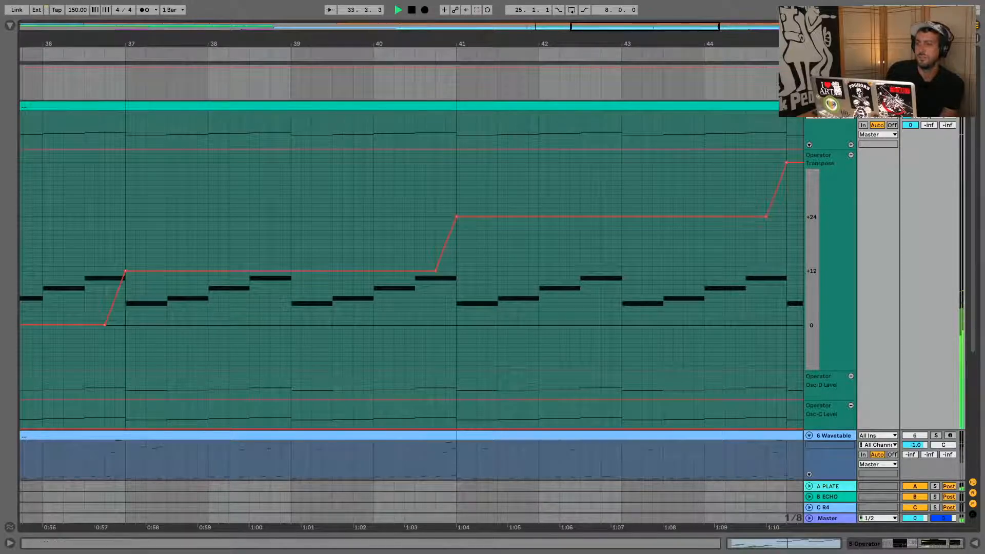
# Step: Show track 5's devices and lower the Phaser-Flanger's Warmth to 7.9%
pyautogui.click(791, 542)
pyautogui.moveTo(903, 543); pyautogui.dragTo(983, 546)
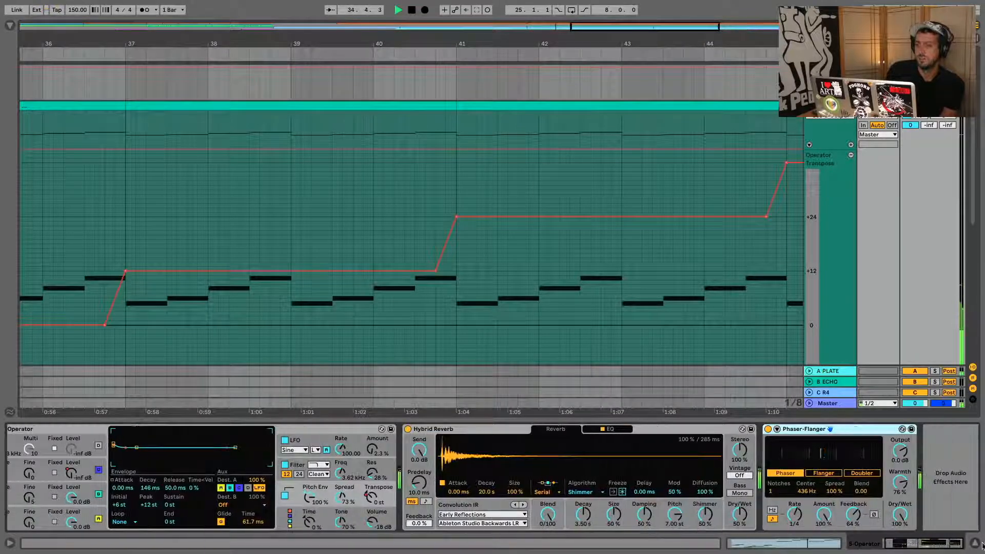
pyautogui.moveTo(902, 483); pyautogui.dragTo(903, 518)
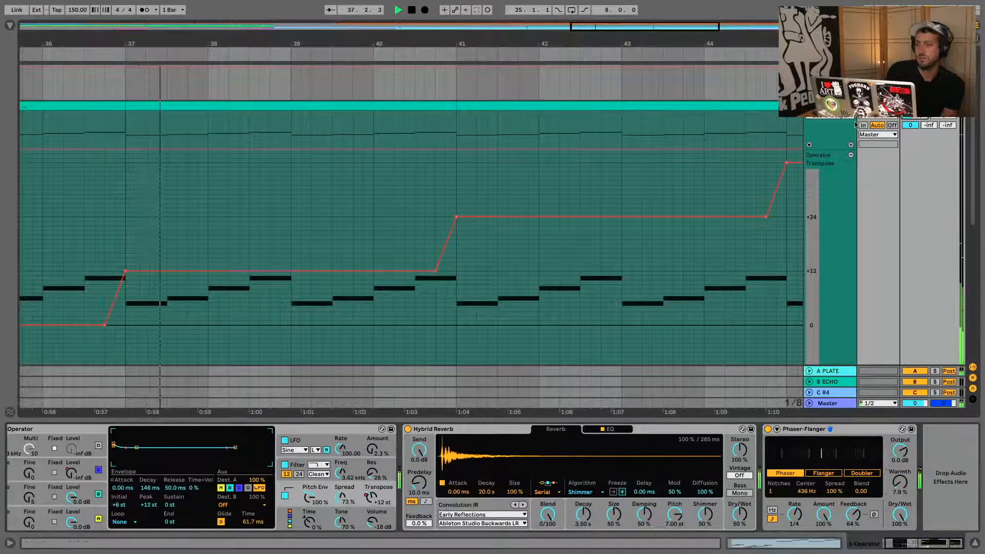
# Step: Add a final Transpose ramp rising from +36 st just before bar 49, then hide the device view
pyautogui.hscroll(10, 538, 224)
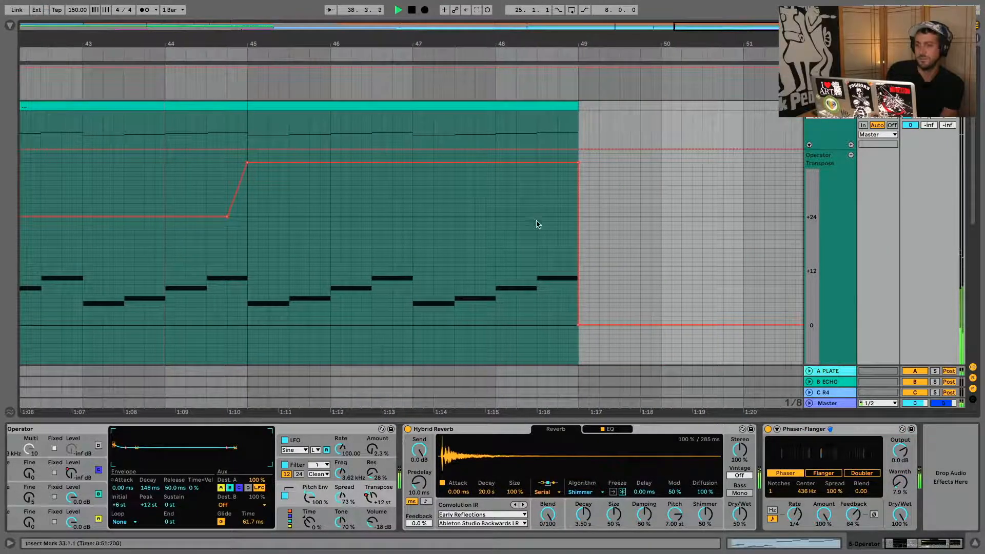
pyautogui.scroll(4, 583, 205)
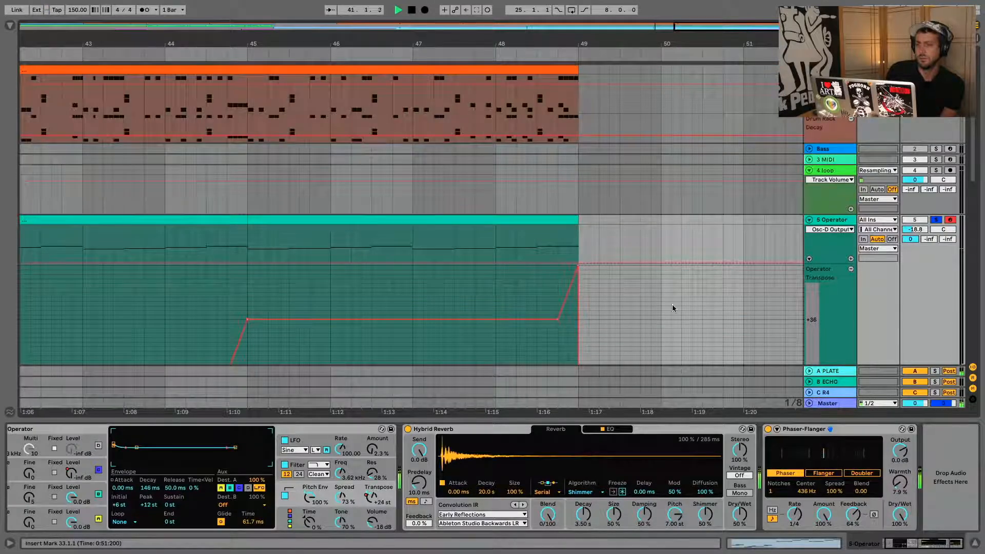
pyautogui.click(976, 544)
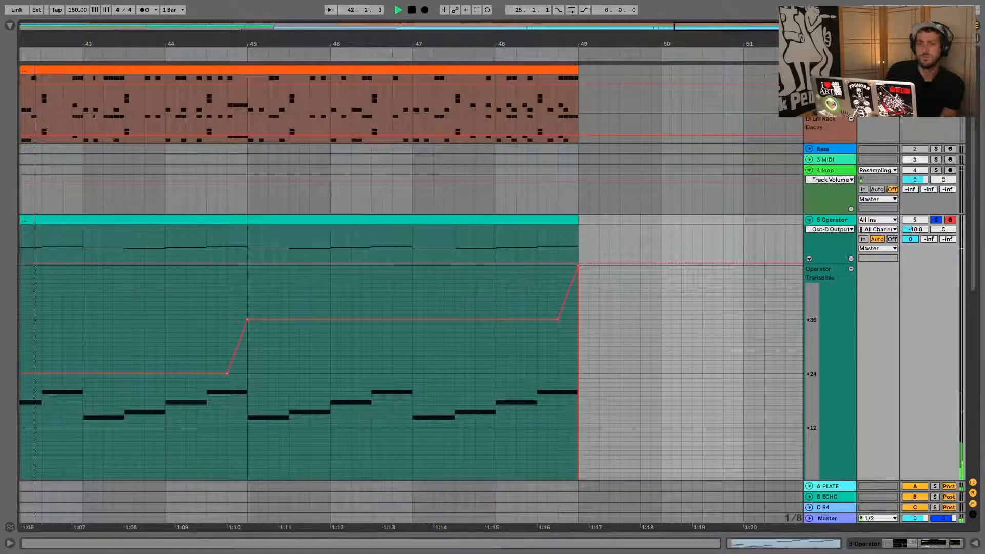
# Step: Hide the automation lanes, play from bar 33 and unsolo track 5 to hear the melody with the full arrangement
pyautogui.hscroll(-10, 207, 285)
pyautogui.scroll(-7, 82, 215)
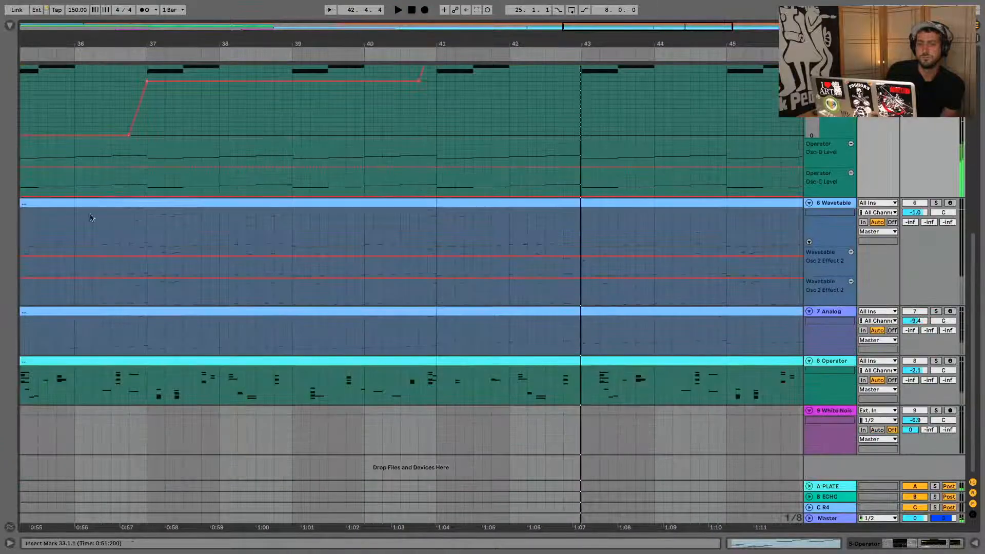
pyautogui.click(974, 542)
pyautogui.scroll(5, 410, 205)
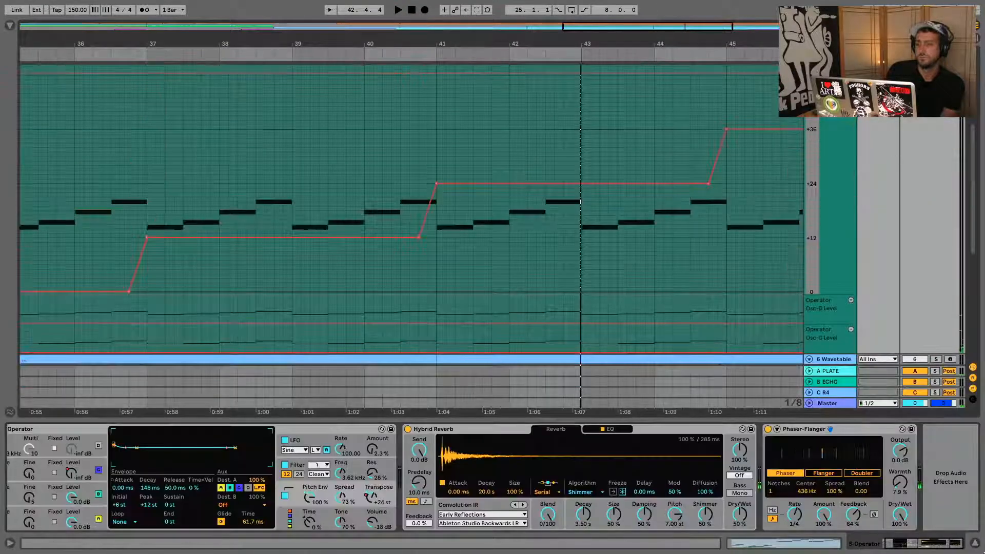
pyautogui.press('a')
pyautogui.press('space')
pyautogui.click(976, 546)
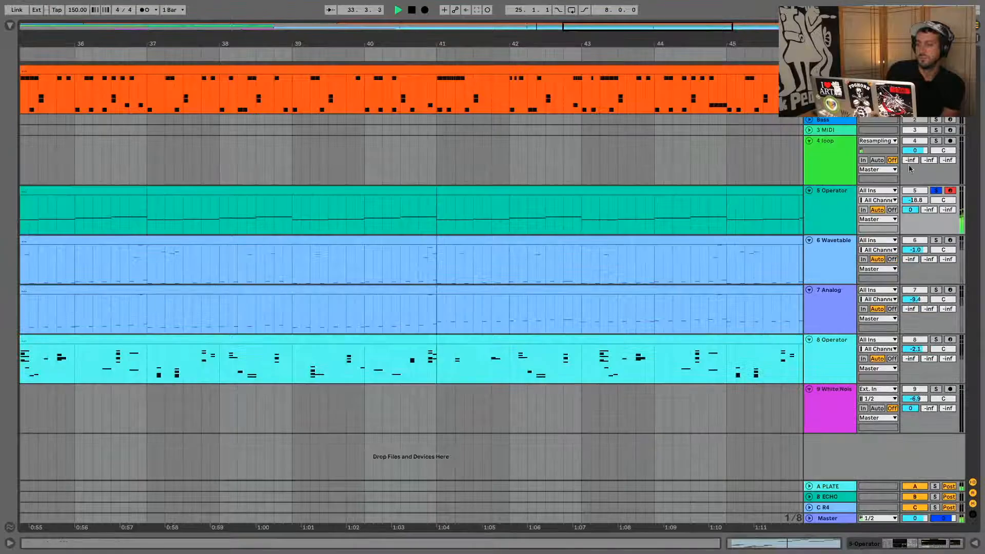
pyautogui.click(940, 191)
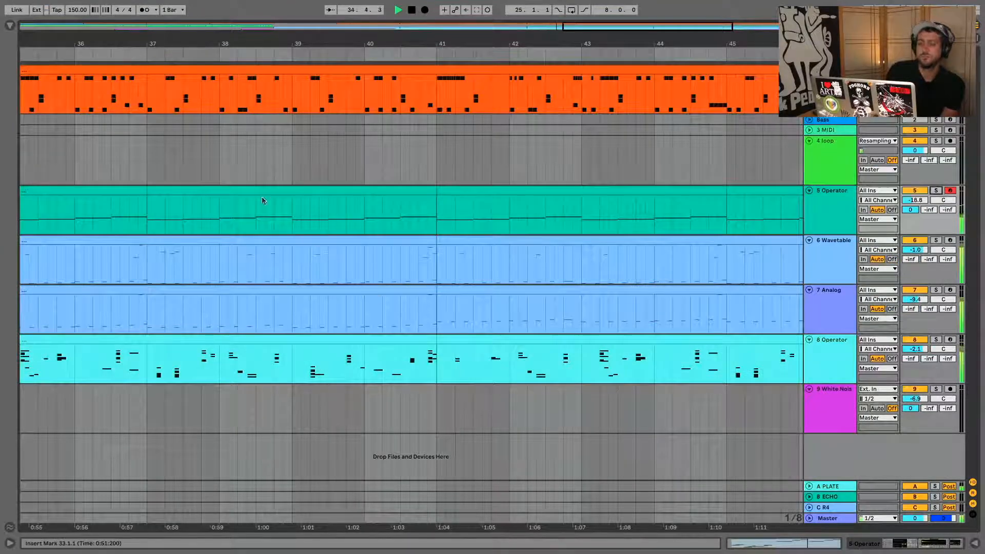
pyautogui.moveTo(286, 38); pyautogui.dragTo(453, 39)
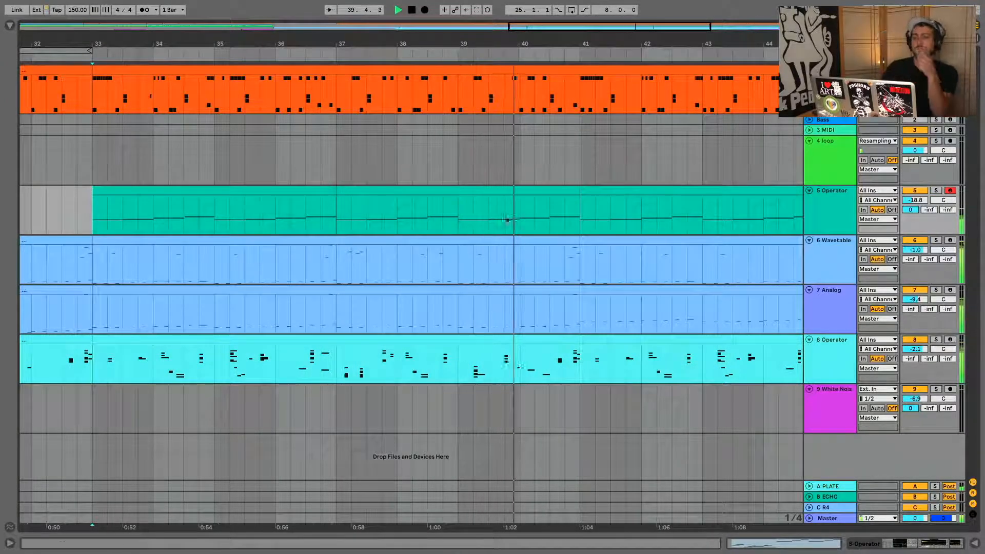
pyautogui.moveTo(581, 362); pyautogui.dragTo(657, 245)
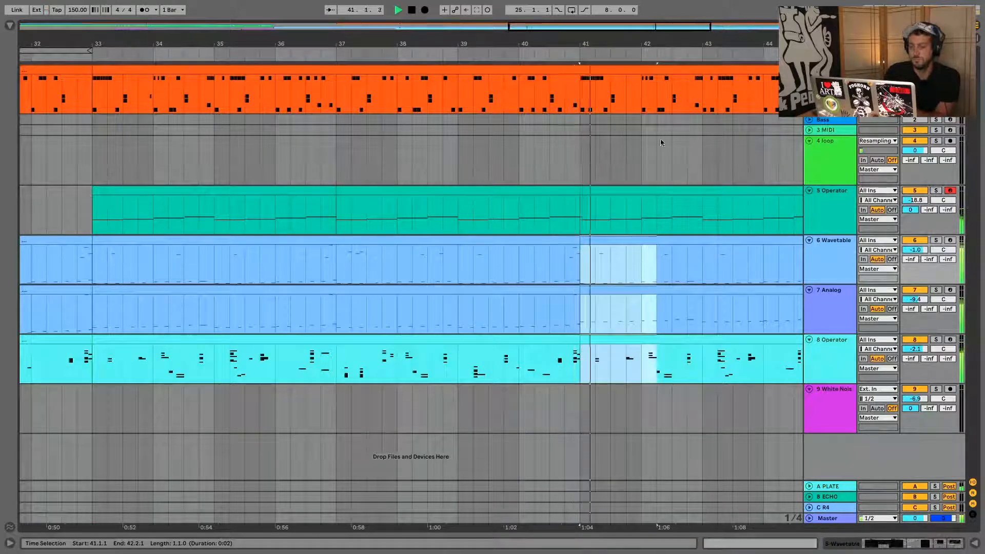
pyautogui.moveTo(715, 40); pyautogui.dragTo(456, 4)
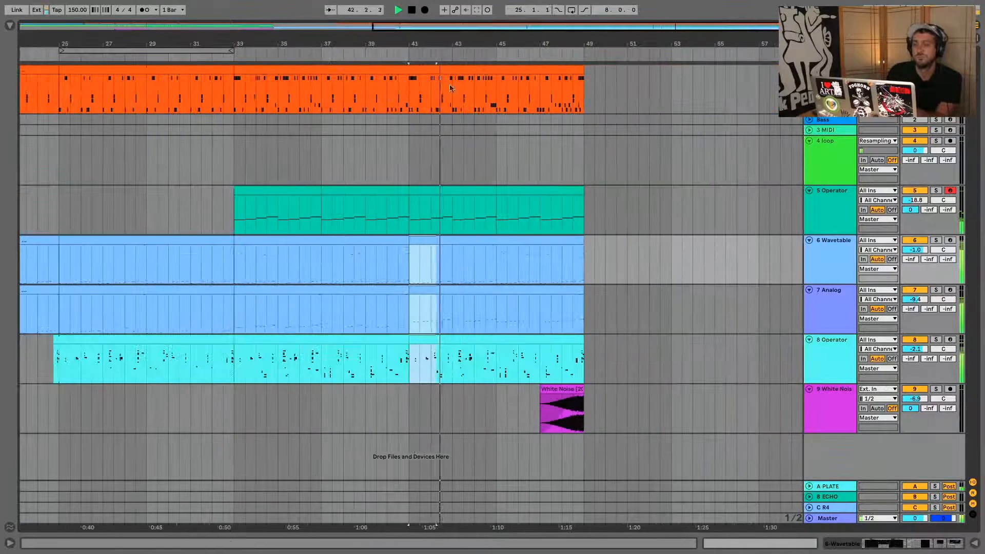
# Step: Open the browser's Drums category and show the Drum Rack track's devices with the whole arrangement in view
pyautogui.click(10, 25)
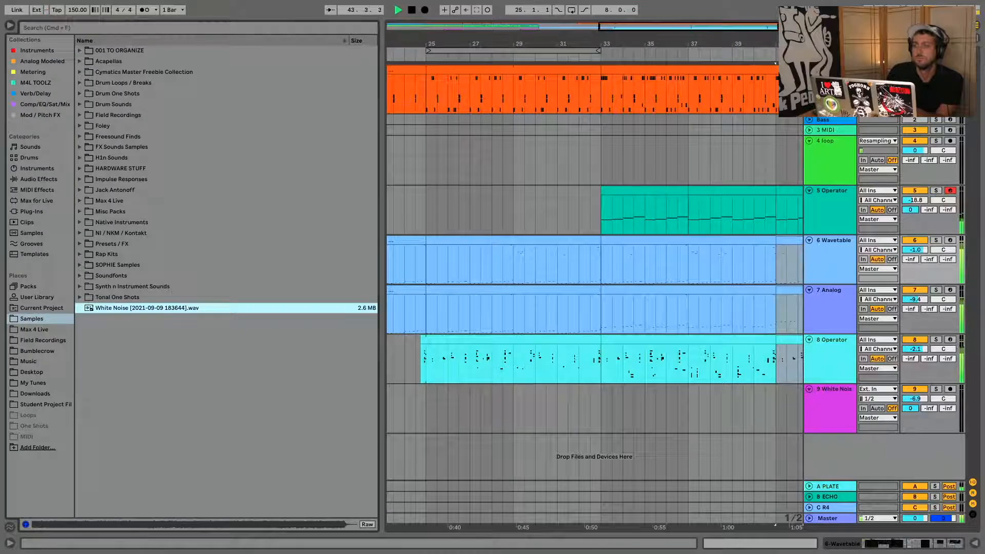
pyautogui.doubleClick(830, 70)
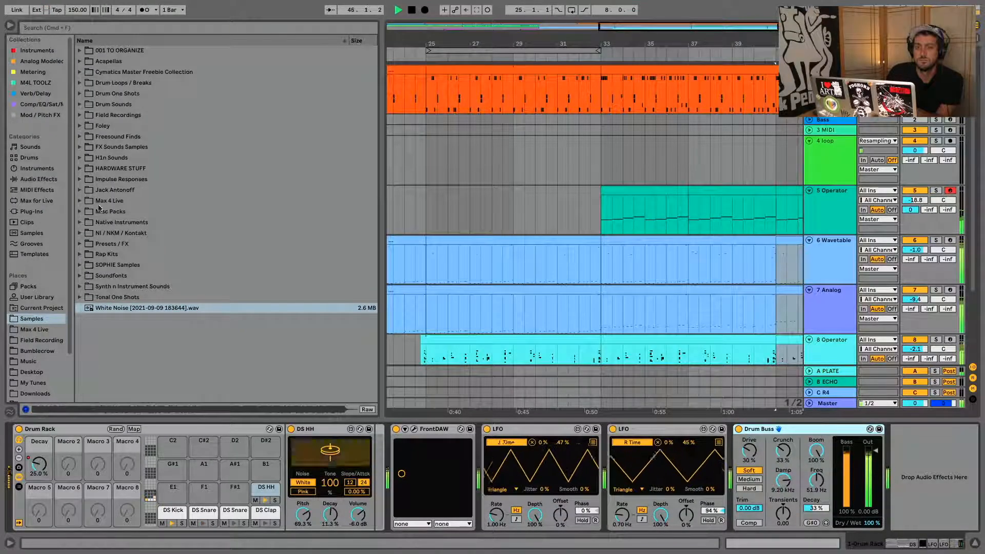
pyautogui.click(29, 158)
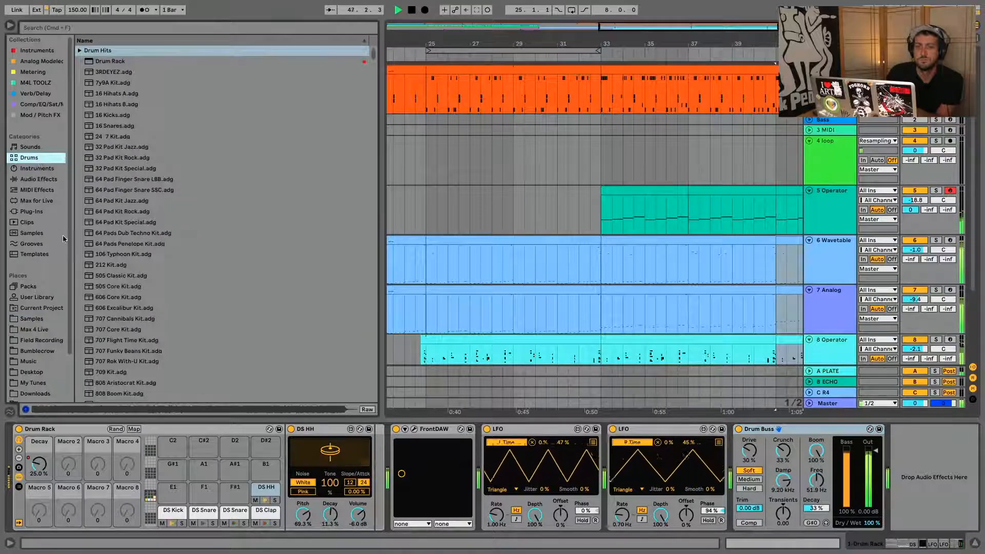
pyautogui.moveTo(623, 43); pyautogui.dragTo(623, 26)
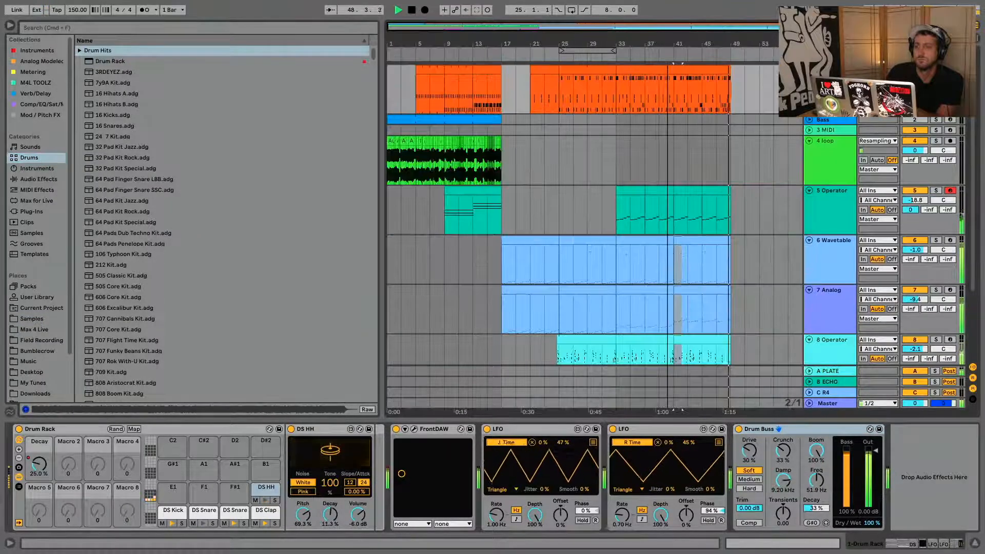
pyautogui.scroll(-3, 710, 170)
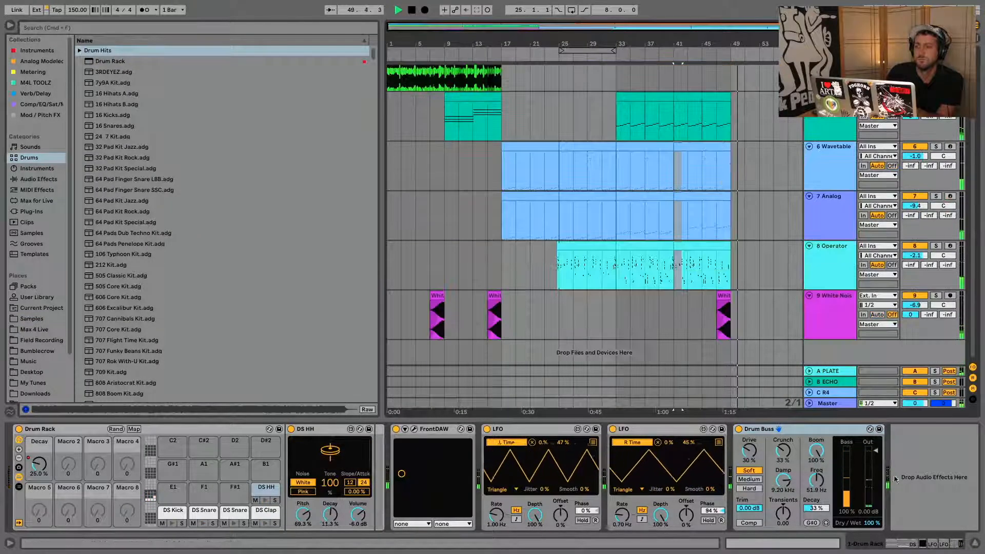
# Step: Hide the device view and the browser to see the whole arrangement
pyautogui.click(975, 544)
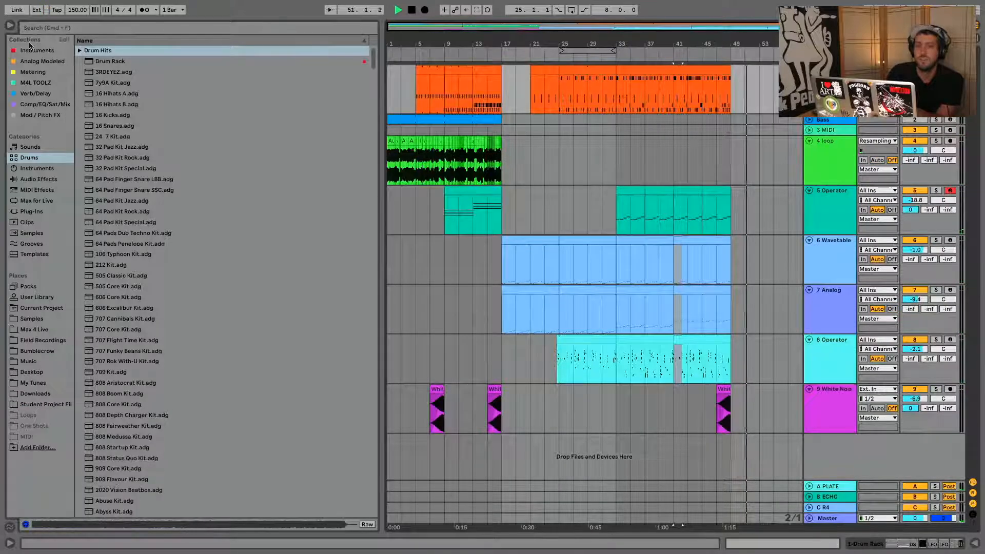
pyautogui.click(9, 24)
pyautogui.click(193, 183)
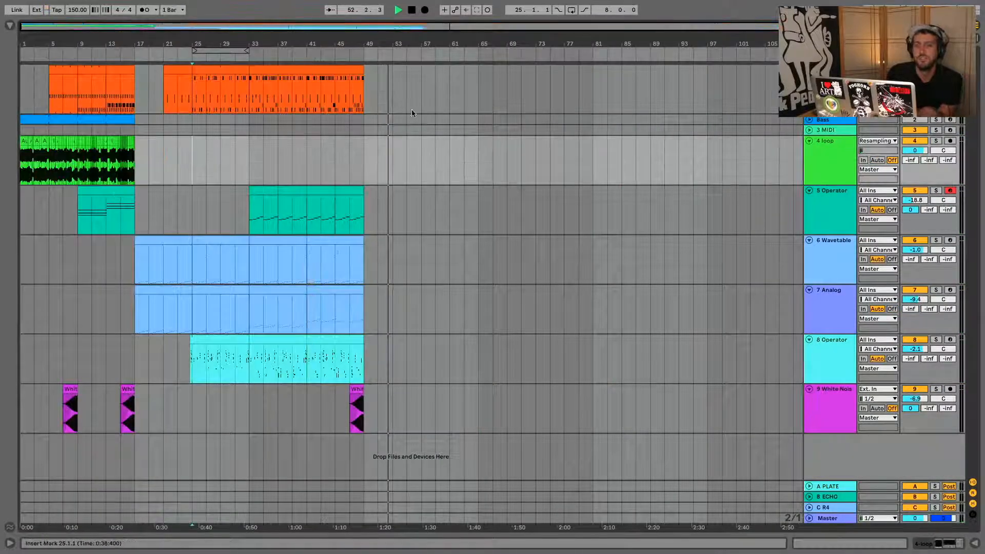
# Step: Copy the loop track's audio clips from bars 1 to 17 to bar 49 and play from bar 45
pyautogui.click(29, 143)
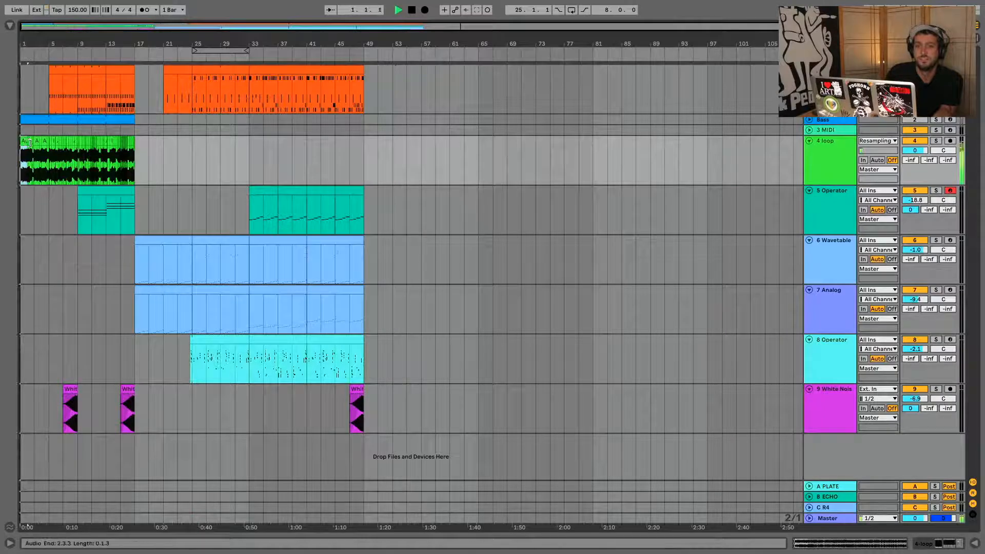
pyautogui.press('space')
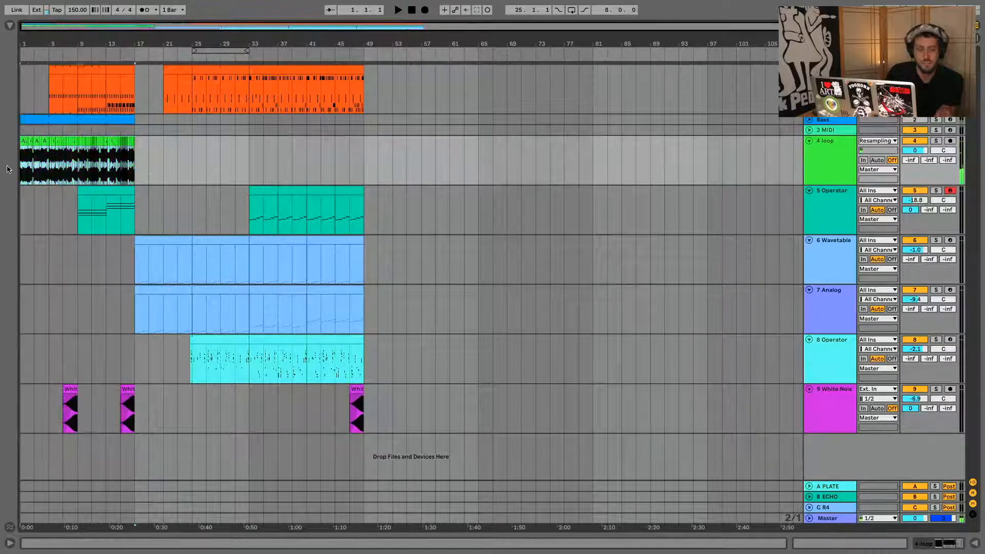
pyautogui.click(369, 162)
pyautogui.hotkey('ctrl', 'v')
pyautogui.click(336, 160)
pyautogui.press('space')
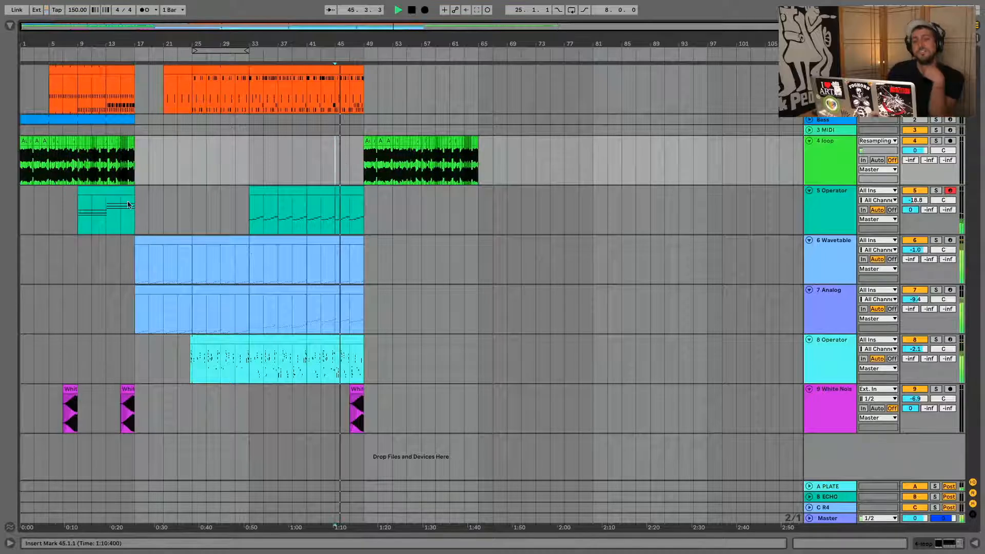
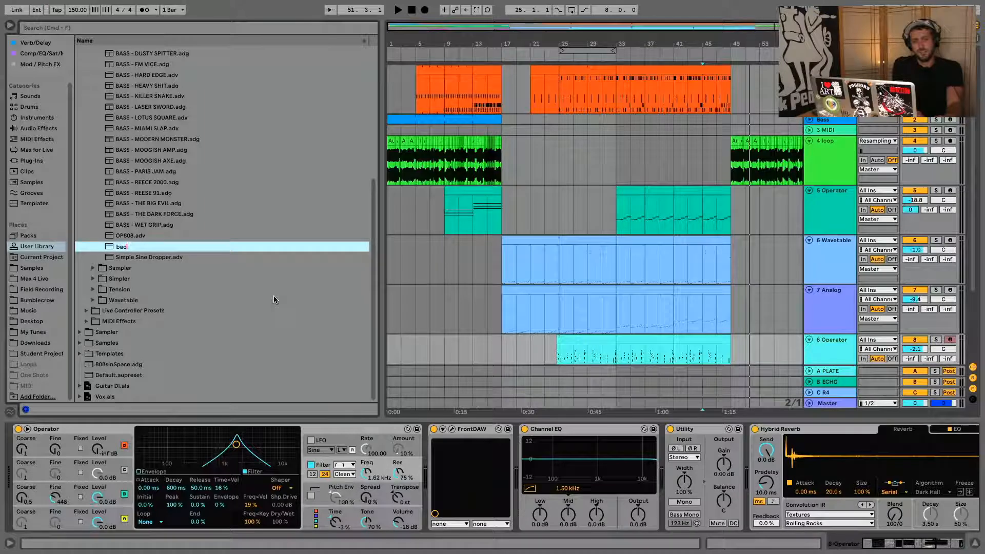
# Step: Name the Operator preset saved in the User Library "bad mitten"
pyautogui.write('mitten')
pyautogui.press('Return')
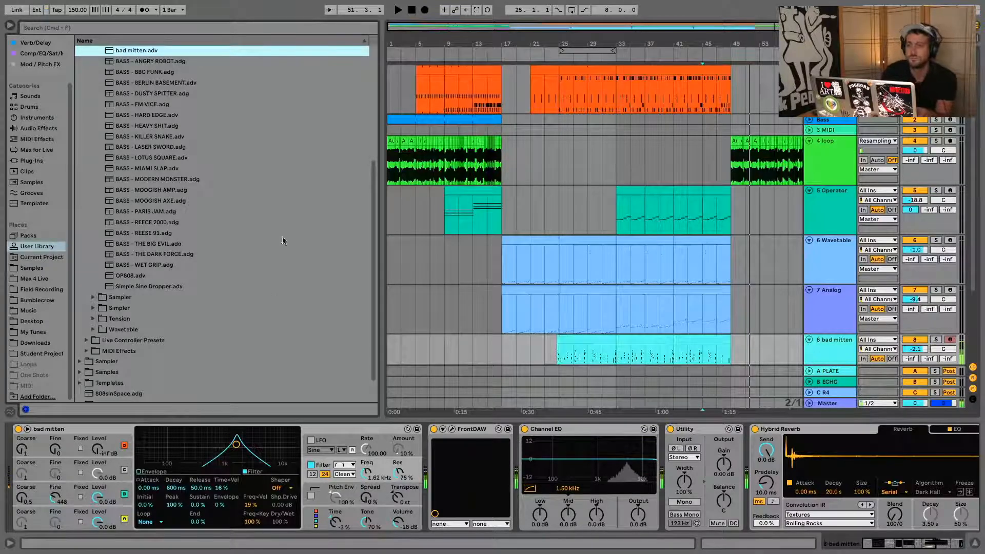
# Step: In the bad mitten track's clip at bar 25, add a D5 eighth note on beat 2 and repeat it every half bar across all eight bars
pyautogui.scroll(-3, 591, 187)
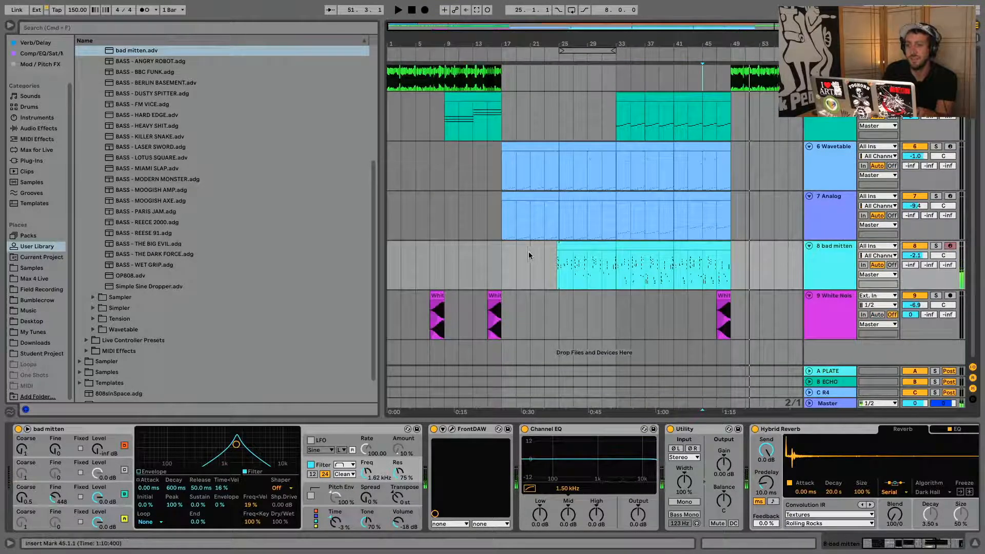
pyautogui.doubleClick(575, 247)
pyautogui.scroll(10, 401, 215)
pyautogui.scroll(-5, 311, 235)
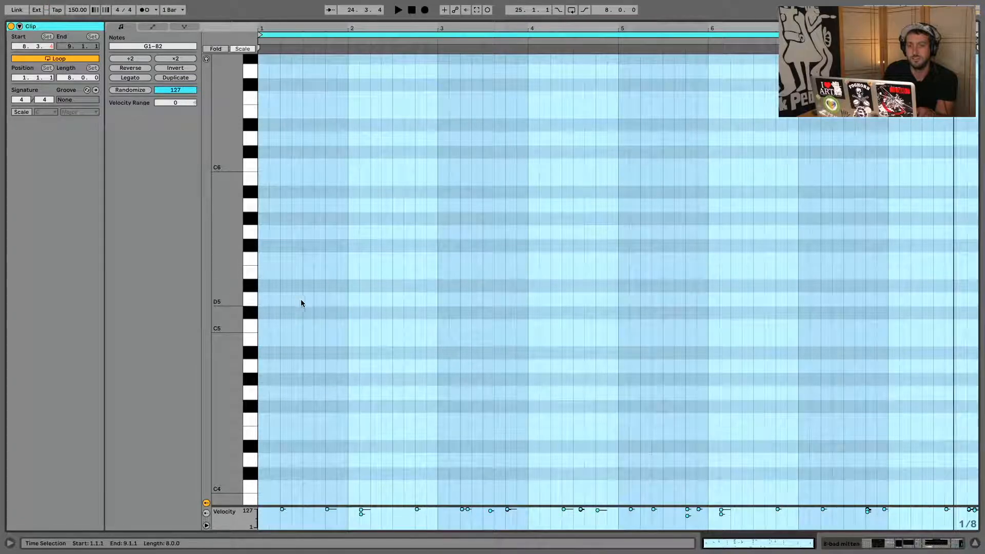
pyautogui.click(288, 303)
pyautogui.doubleClick(286, 300)
pyautogui.hotkey('ctrl', 'd')
pyautogui.hotkey('ctrl', 'd')
pyautogui.hotkey('ctrl', 'd')
pyautogui.hotkey('ctrl', 'd')
pyautogui.hotkey('ctrl', 'd')
pyautogui.hotkey('ctrl', 'd')
pyautogui.hotkey('ctrl', 'd')
pyautogui.hotkey('ctrl', 'd')
pyautogui.hotkey('ctrl', 'd')
pyautogui.hotkey('ctrl', 'd')
pyautogui.hotkey('ctrl', 'd')
pyautogui.hotkey('ctrl', 'd')
pyautogui.hotkey('ctrl', 'd')
pyautogui.hotkey('ctrl', 'd')
pyautogui.hotkey('ctrl', 'd')
pyautogui.hotkey('ctrl', 'd')
pyautogui.hotkey('ctrl', 'd')
pyautogui.hotkey('ctrl', 'd')
pyautogui.hotkey('ctrl', 'd')
pyautogui.hotkey('ctrl', 'd')
pyautogui.hotkey('ctrl', 'd')
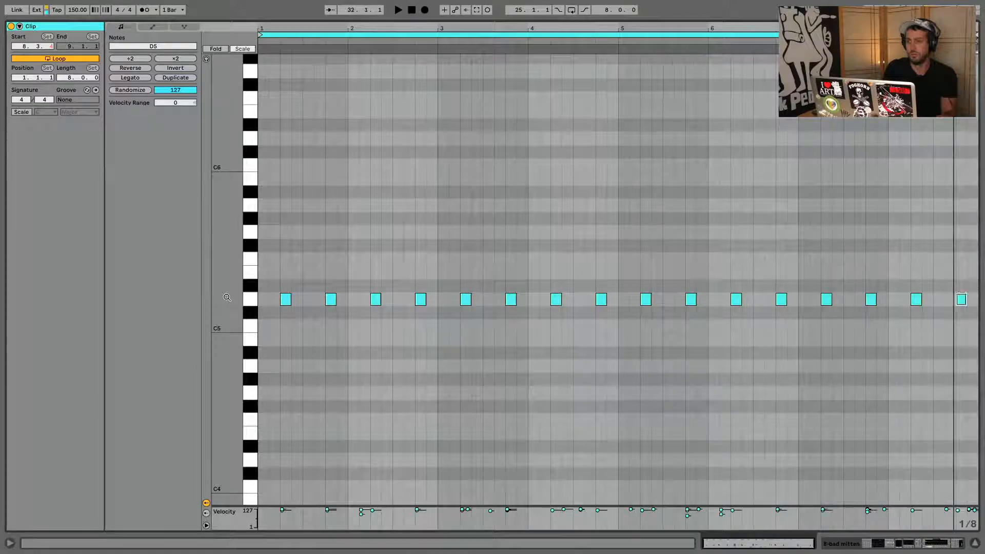
# Step: Play from bar 25 and copy all the D5 notes into the bad mitten track's clip at bar 33
pyautogui.press('space')
pyautogui.click(975, 547)
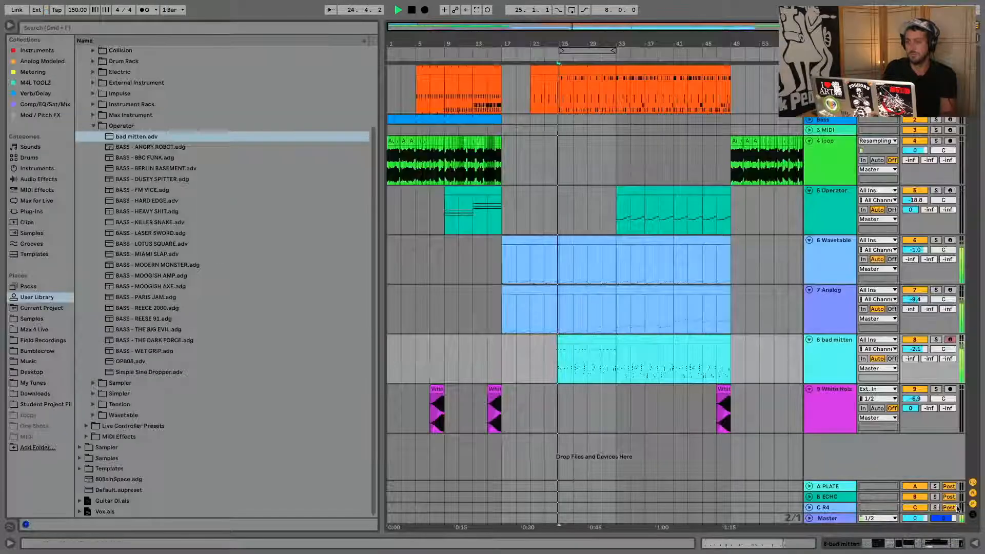
pyautogui.doubleClick(575, 336)
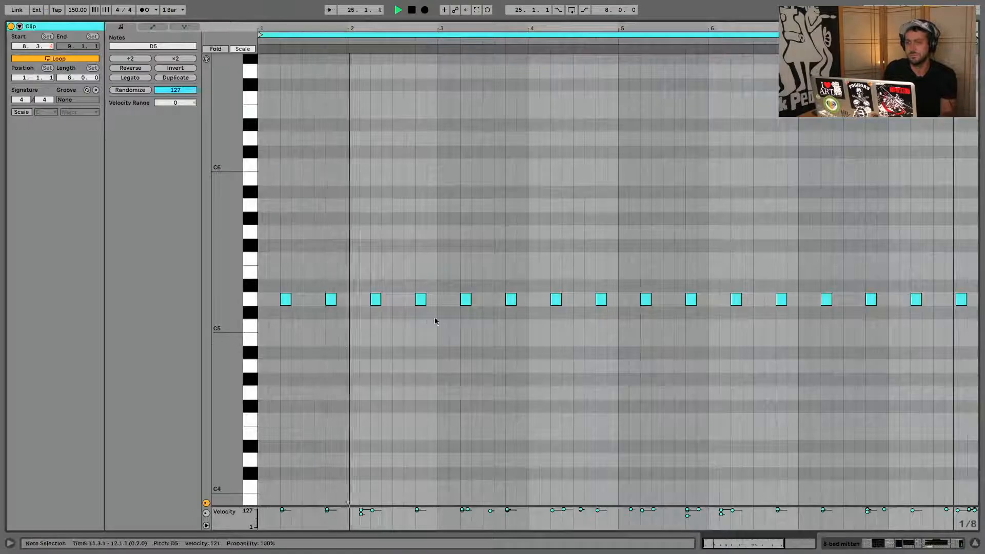
pyautogui.moveTo(260, 256); pyautogui.dragTo(983, 387)
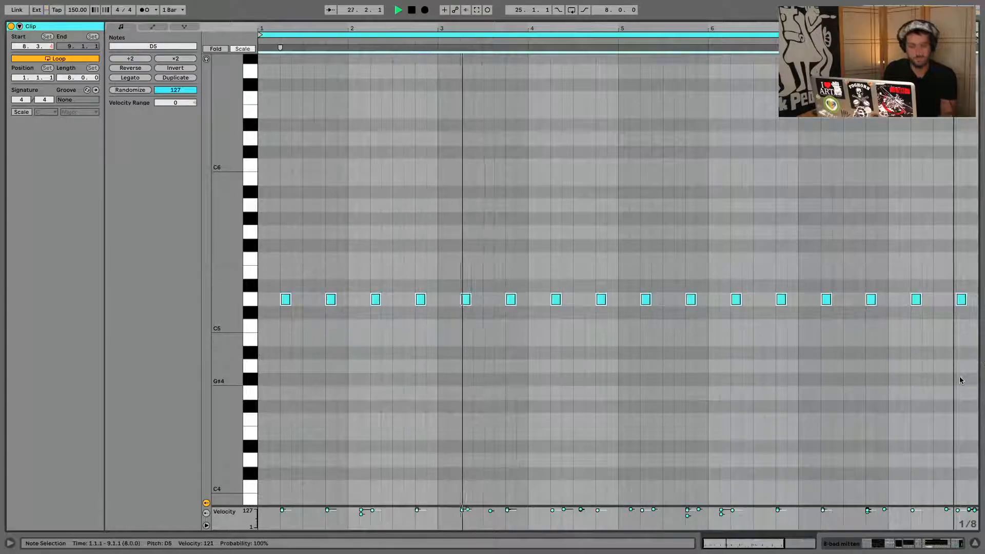
pyautogui.click(975, 543)
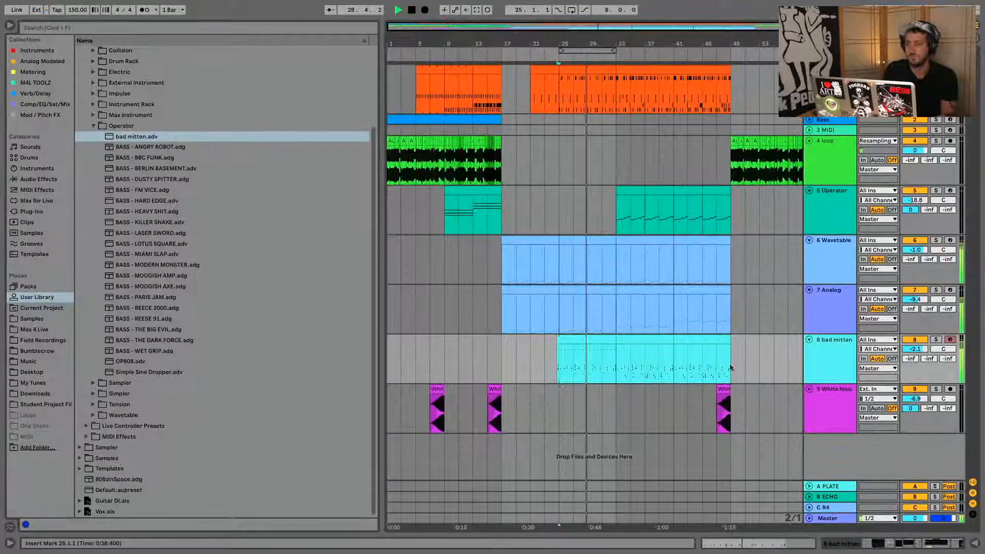
pyautogui.doubleClick(651, 343)
pyautogui.press('super+v')
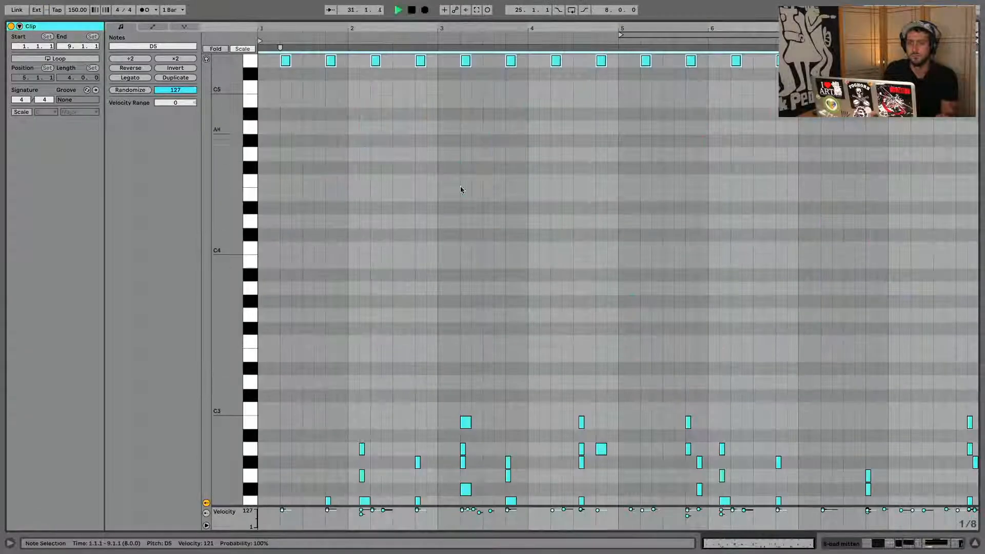
pyautogui.click(977, 544)
# Step: Paste the same D5 notes into the bad mitten track's clip at bar 41 and stop playback
pyautogui.click(641, 350)
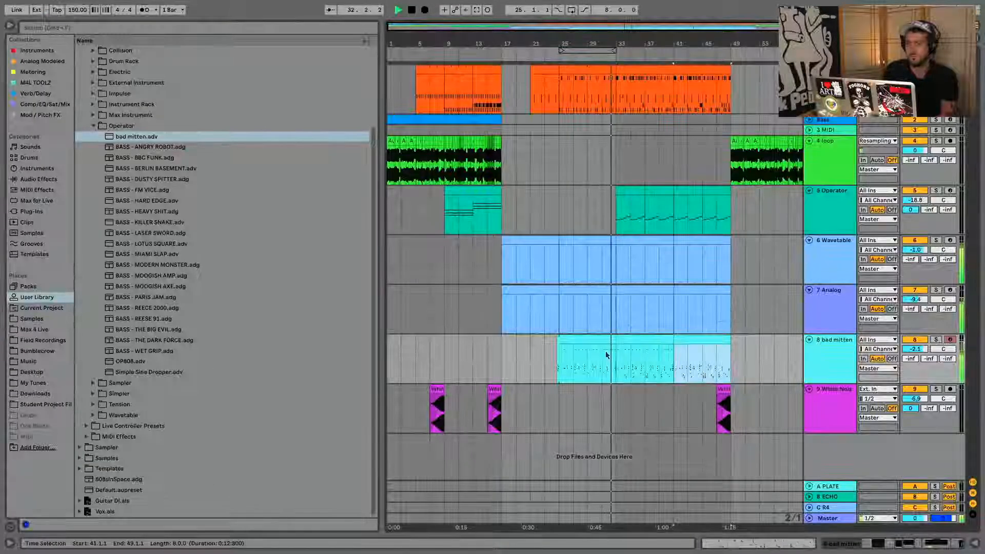
pyautogui.doubleClick(688, 342)
pyautogui.press('super+v')
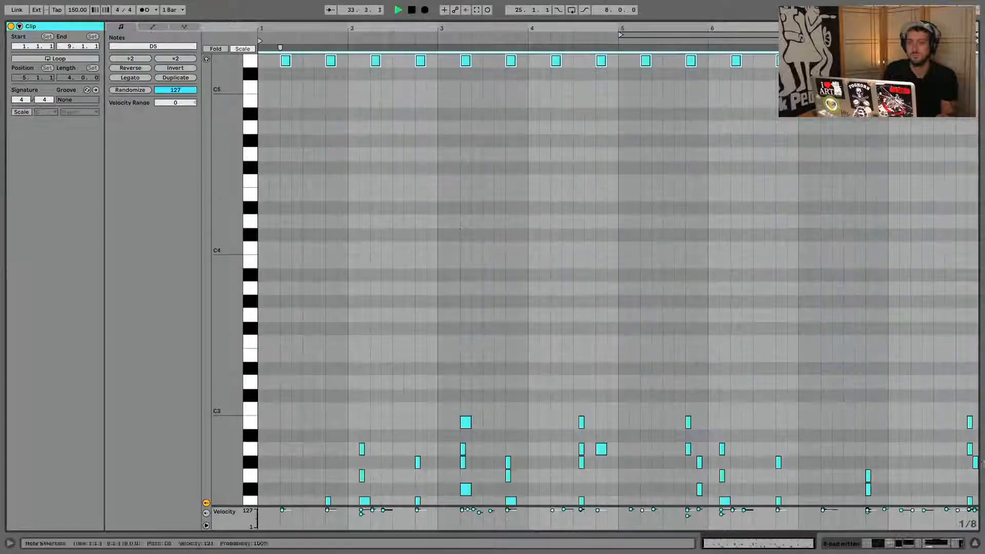
pyautogui.click(976, 545)
pyautogui.press('space')
# Step: Create a MIDI clip from bar 17 to 25 on the bad mitten track, paste the D5 notes into it and play it
pyautogui.moveTo(502, 345); pyautogui.dragTo(553, 350)
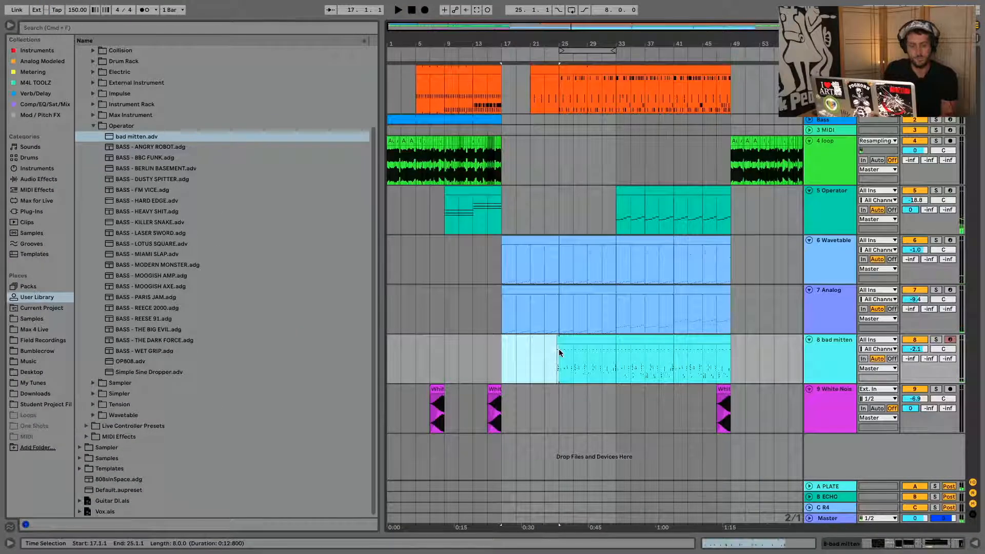
pyautogui.press('super+shift+m')
pyautogui.doubleClick(530, 339)
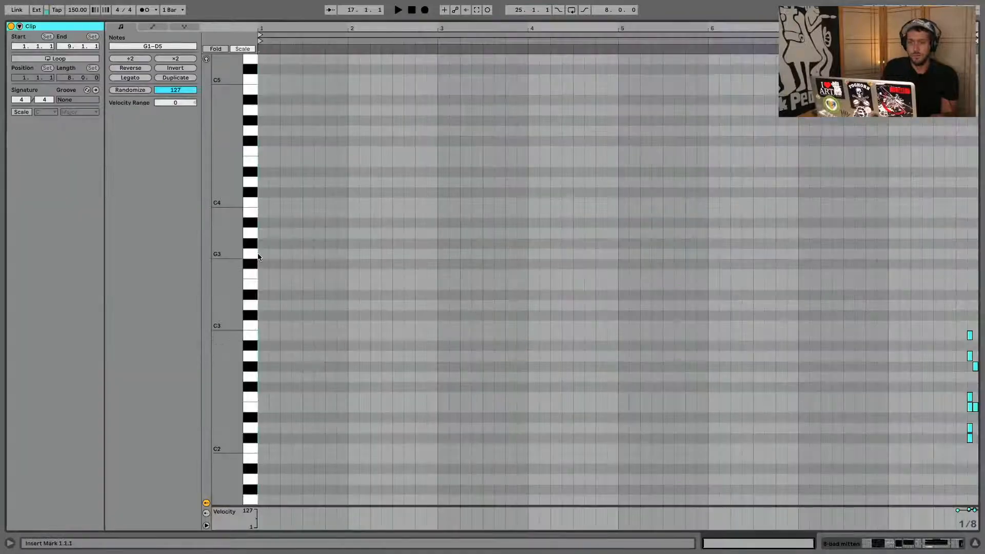
pyautogui.press('super+v')
pyautogui.press('space')
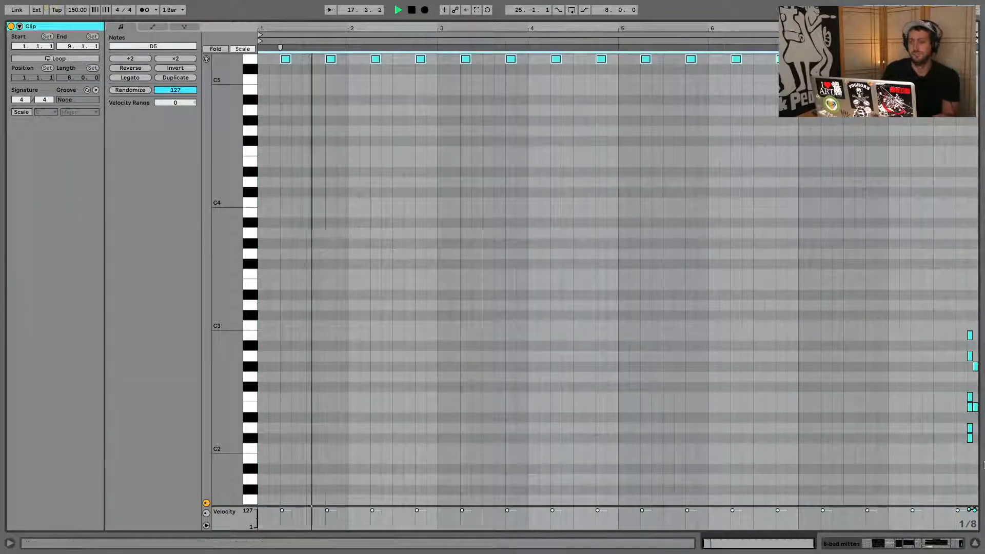
pyautogui.click(976, 544)
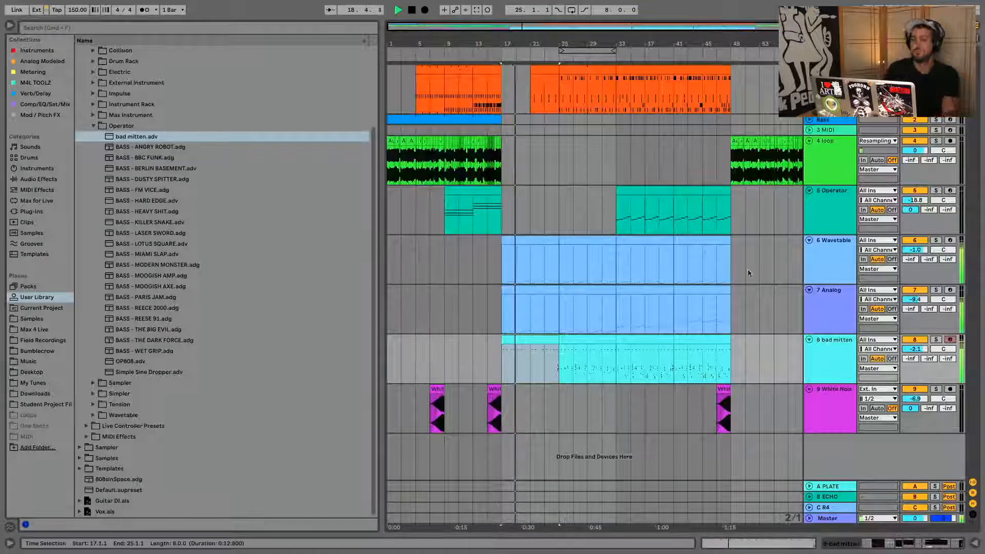
# Step: Show the bad mitten track's devices, play it soloed from bar 17, and open the browser's Audio Effects category
pyautogui.hotkey('shift', 'Tab')
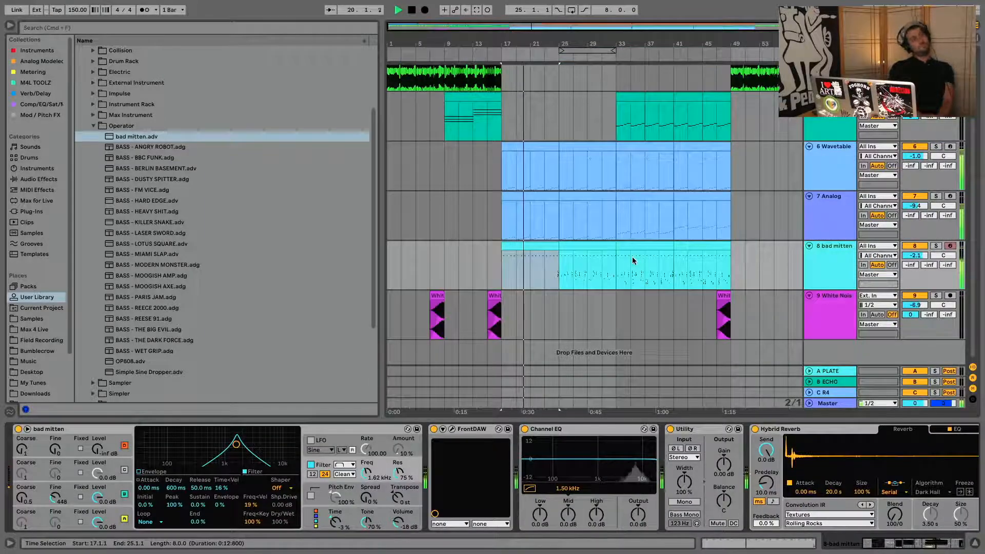
pyautogui.press('space')
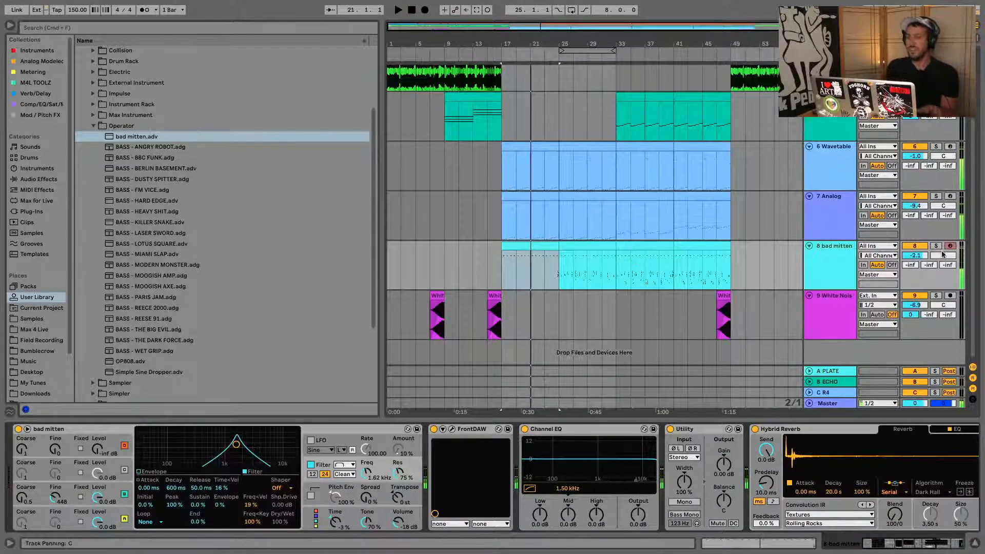
pyautogui.click(937, 247)
pyautogui.press('space')
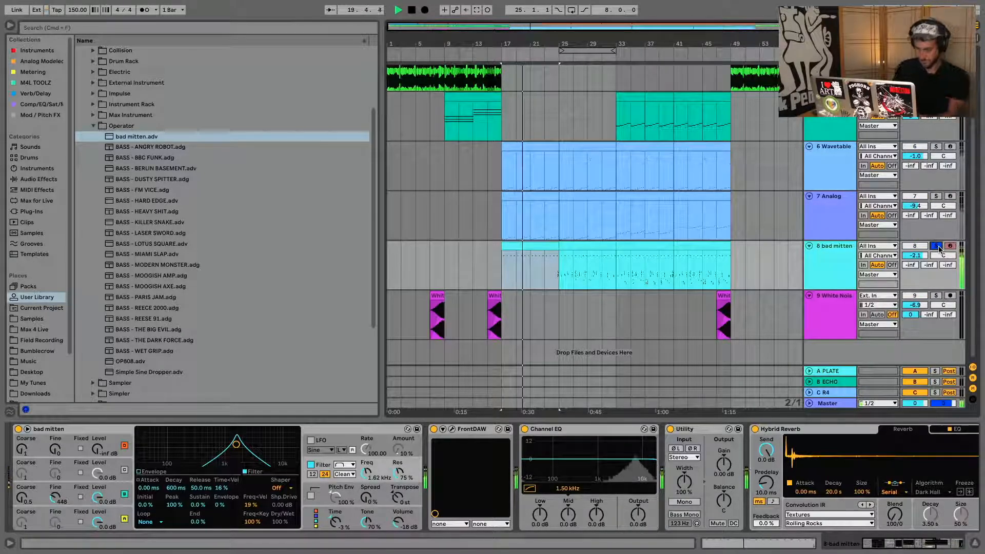
pyautogui.doubleClick(545, 244)
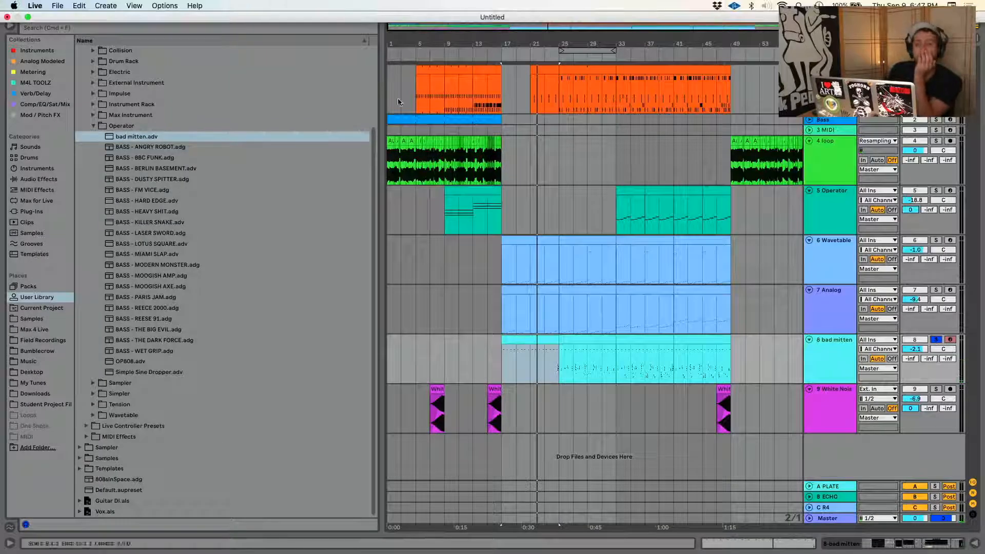
pyautogui.click(42, 179)
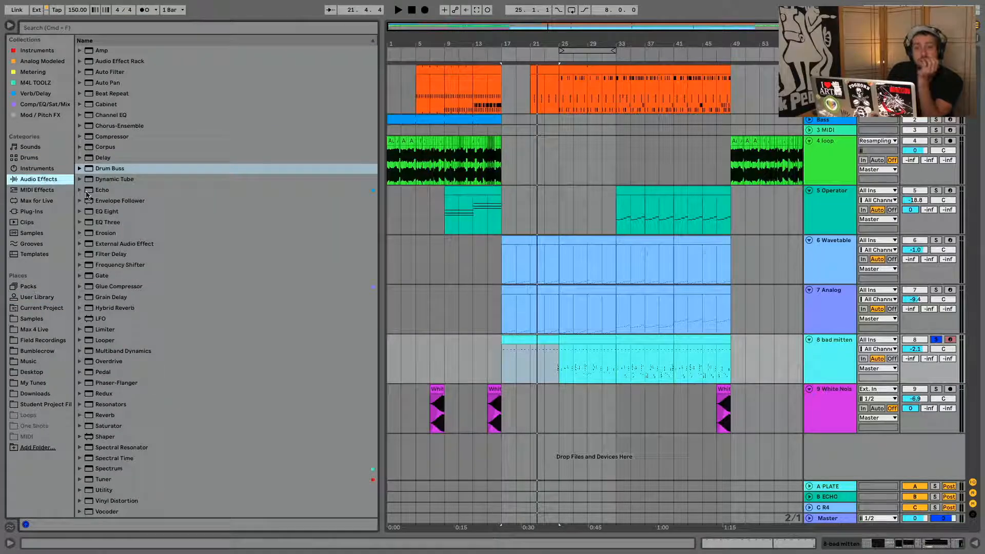
# Step: Delete all the D5 notes from the bad mitten clip at bar 17
pyautogui.doubleClick(528, 334)
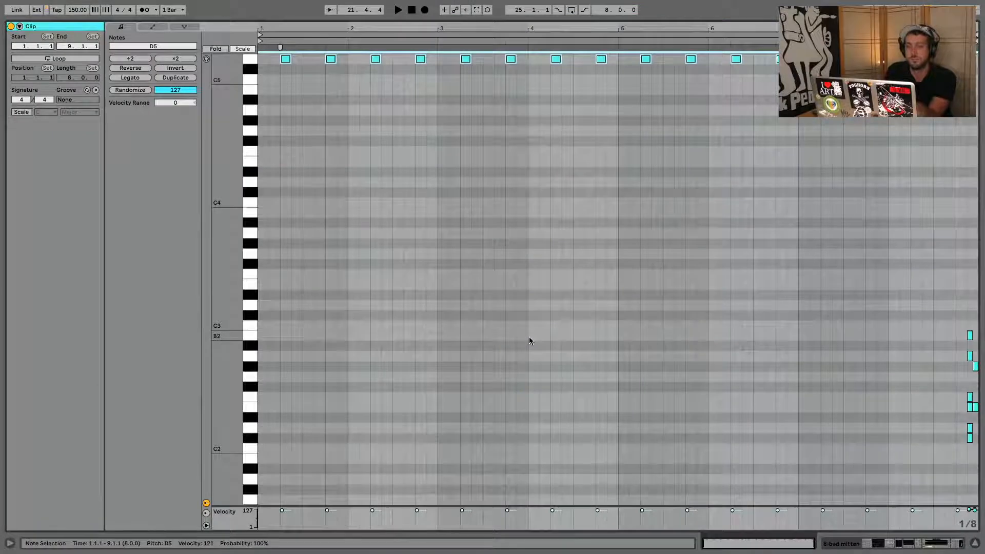
pyautogui.scroll(10, 409, 207)
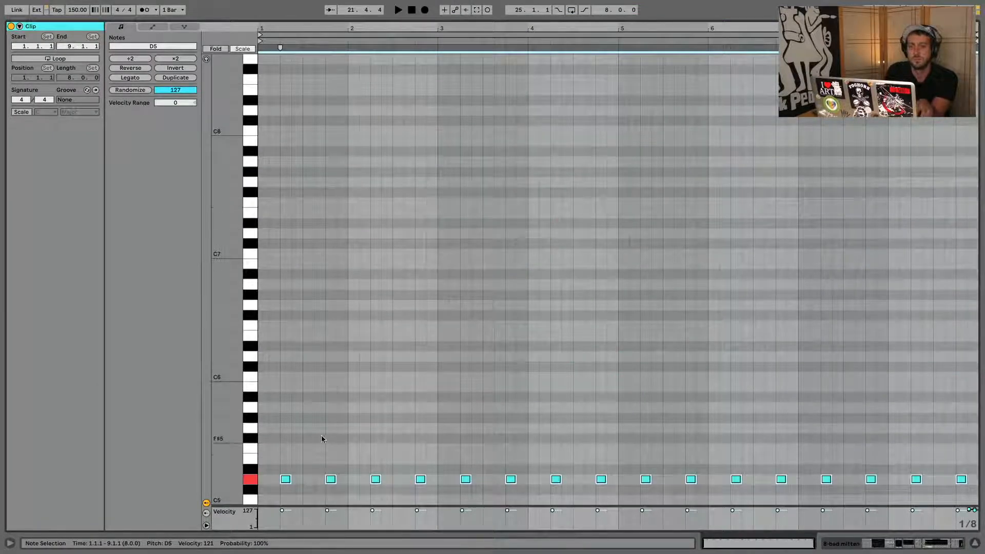
pyautogui.scroll(-8, 321, 411)
pyautogui.click(282, 135)
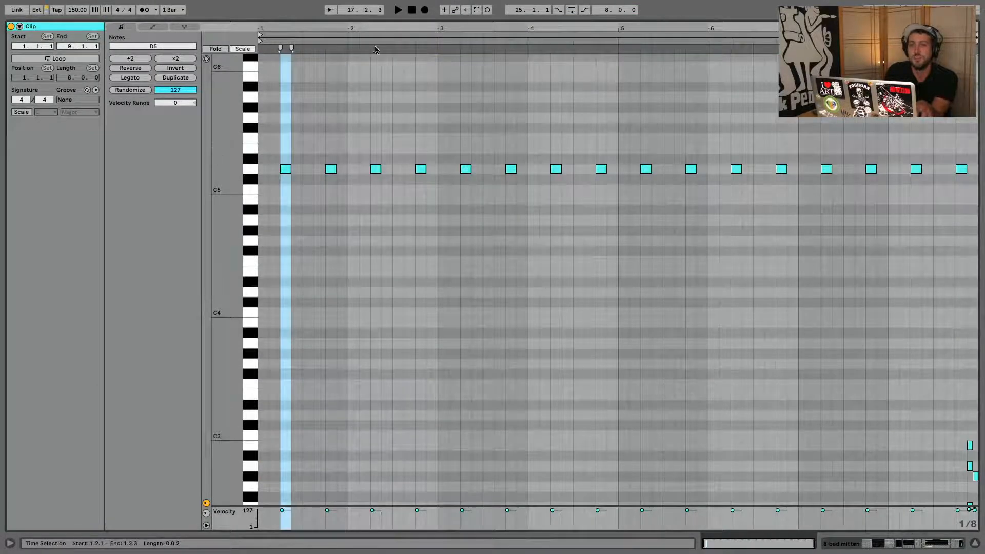
pyautogui.hotkey('ctrl', 'a')
pyautogui.press('Delete')
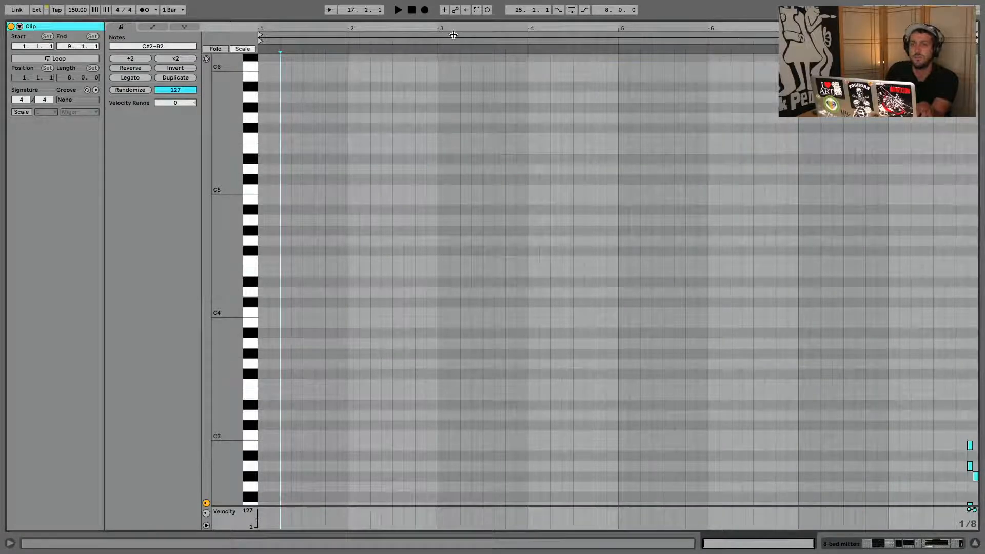
pyautogui.click(425, 11)
pyautogui.click(413, 10)
pyautogui.click(976, 546)
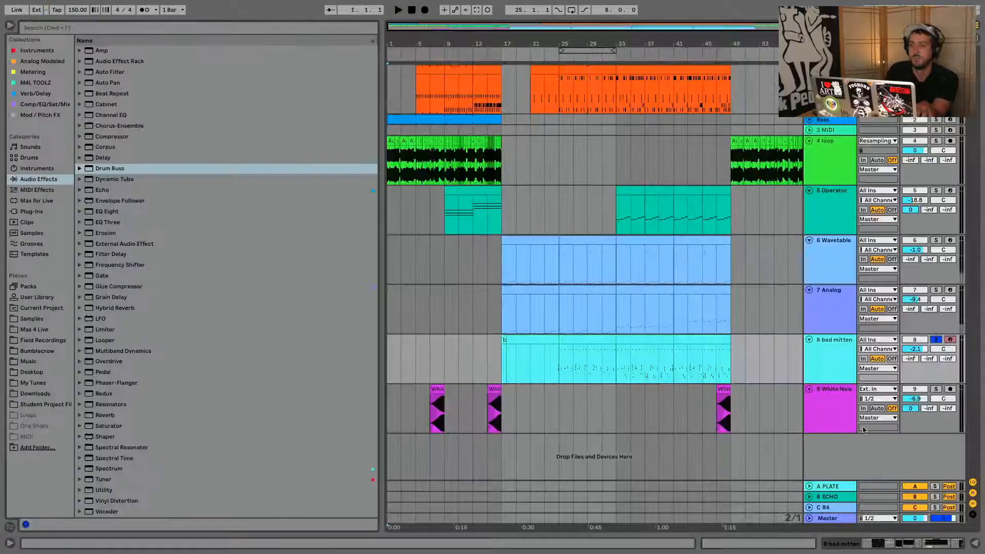
# Step: Set the insert position to bar 17 on the bad mitten track and turn off its solo
pyautogui.click(515, 340)
pyautogui.click(505, 340)
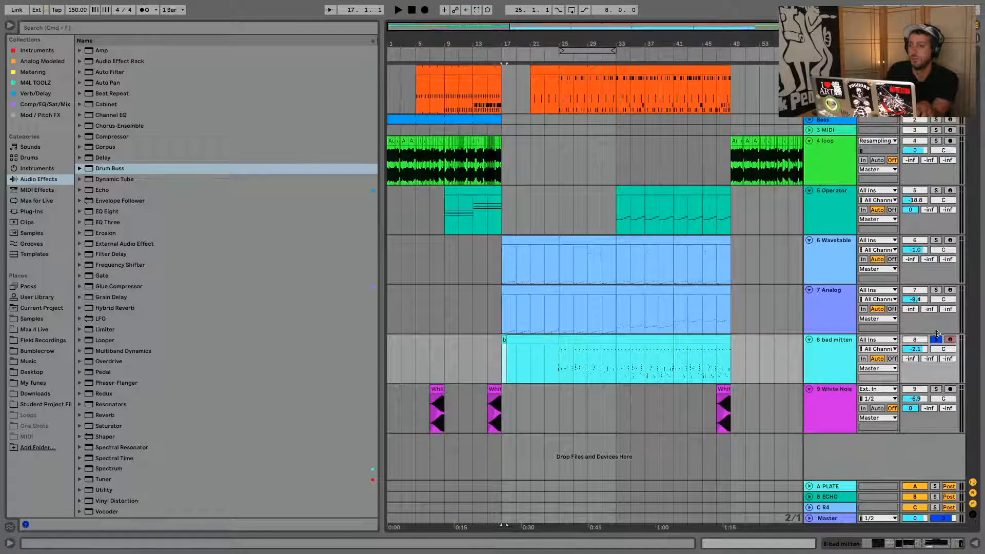
pyautogui.click(937, 334)
pyautogui.click(937, 339)
# Step: Record a MIDI take of D#5 notes from bar 17 to bar 25 on the bad mitten track
pyautogui.click(425, 10)
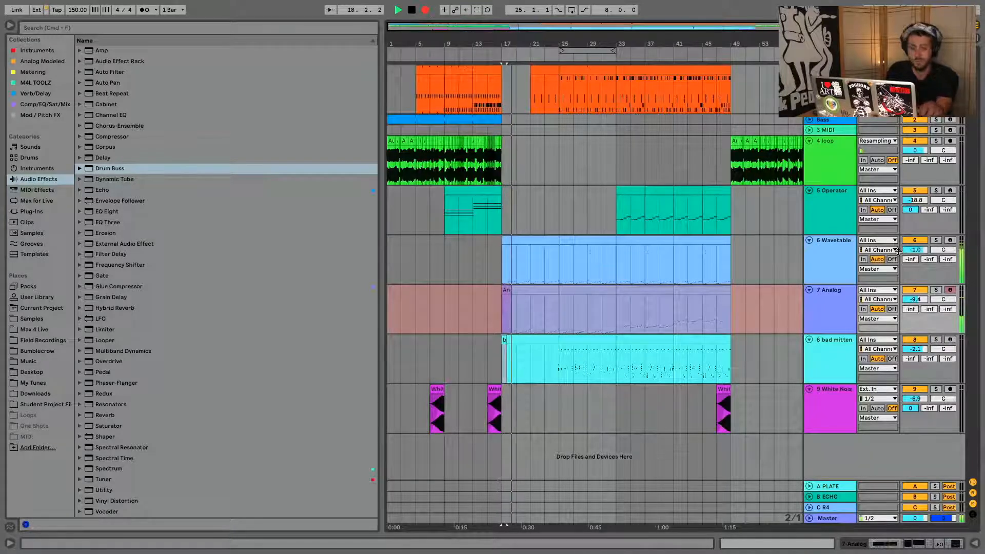
pyautogui.press('space')
pyautogui.click(839, 343)
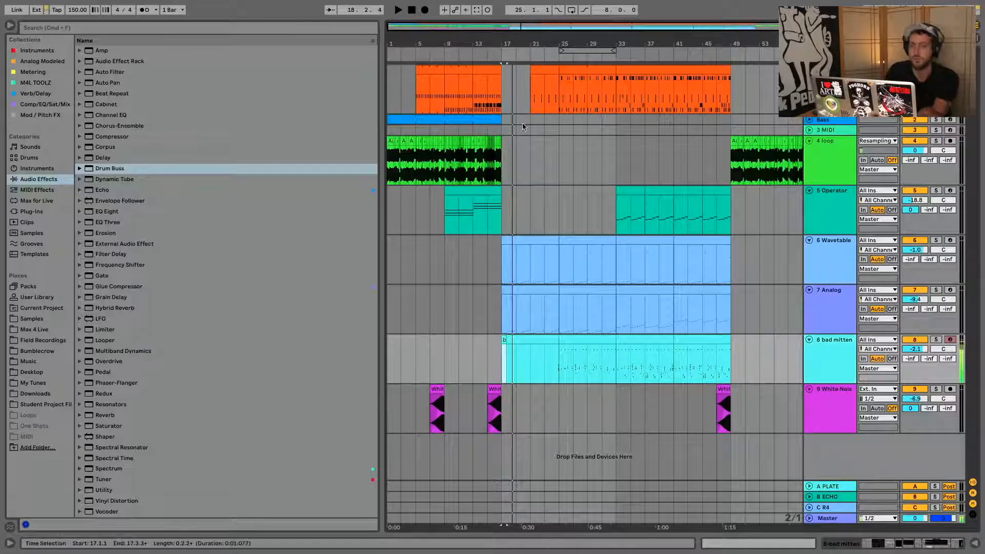
pyautogui.click(425, 11)
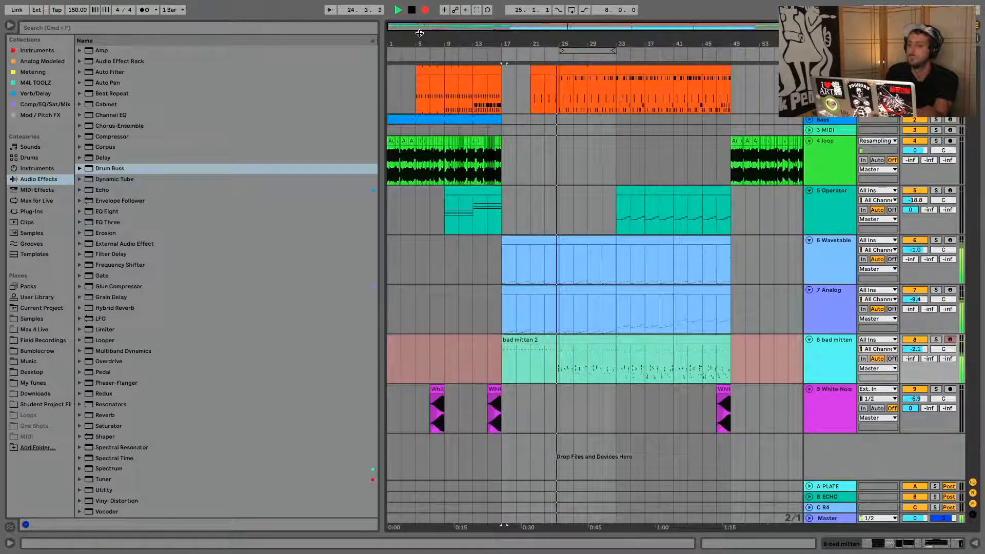
pyautogui.press('space')
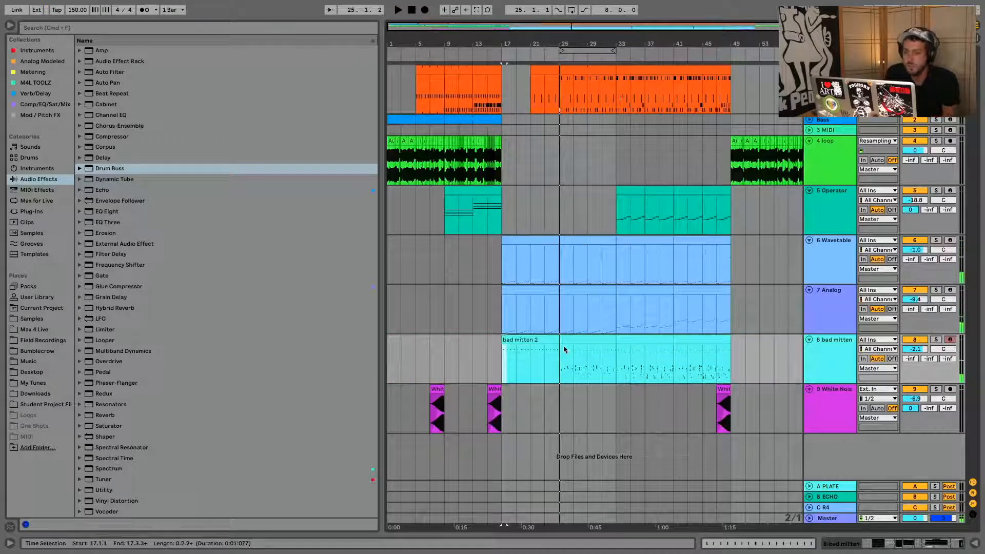
# Step: Select all D#5 notes in the bad mitten clip at bar 17 and quantize them to the grid
pyautogui.doubleClick(595, 354)
pyautogui.press('super+a')
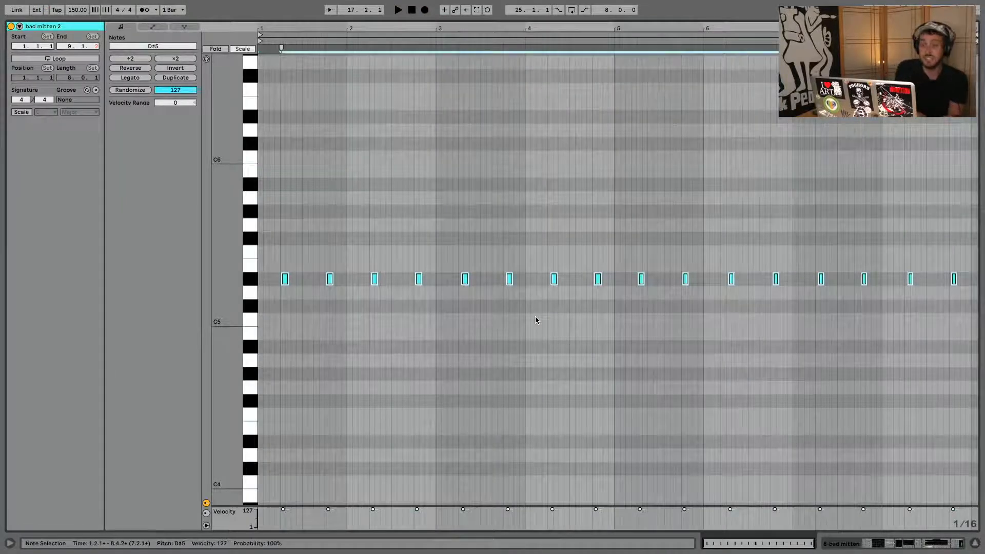
pyautogui.press('super+u')
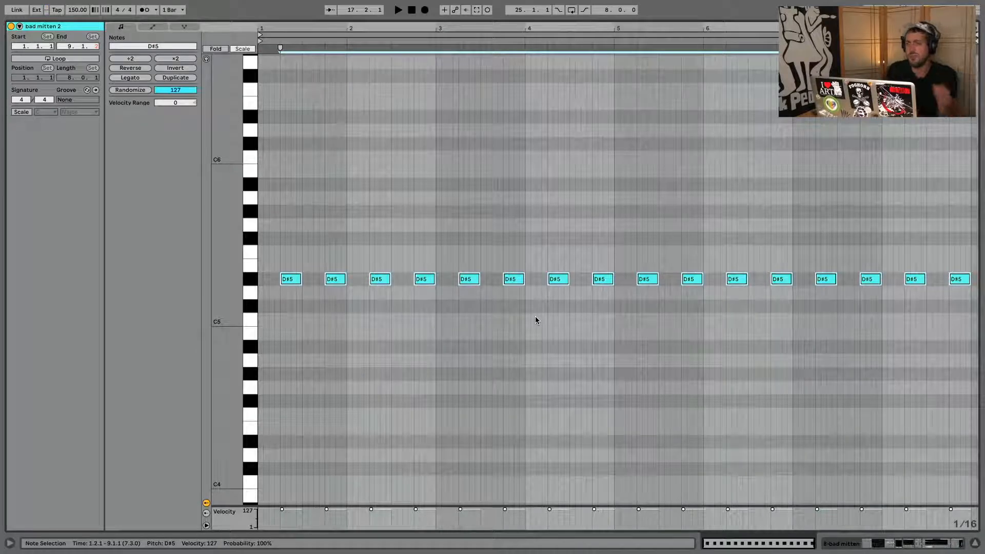
# Step: Enlarge the velocity lane of the bad mitten clip at bar 17 and examine the notes' velocities
pyautogui.moveTo(482, 508); pyautogui.dragTo(469, 225)
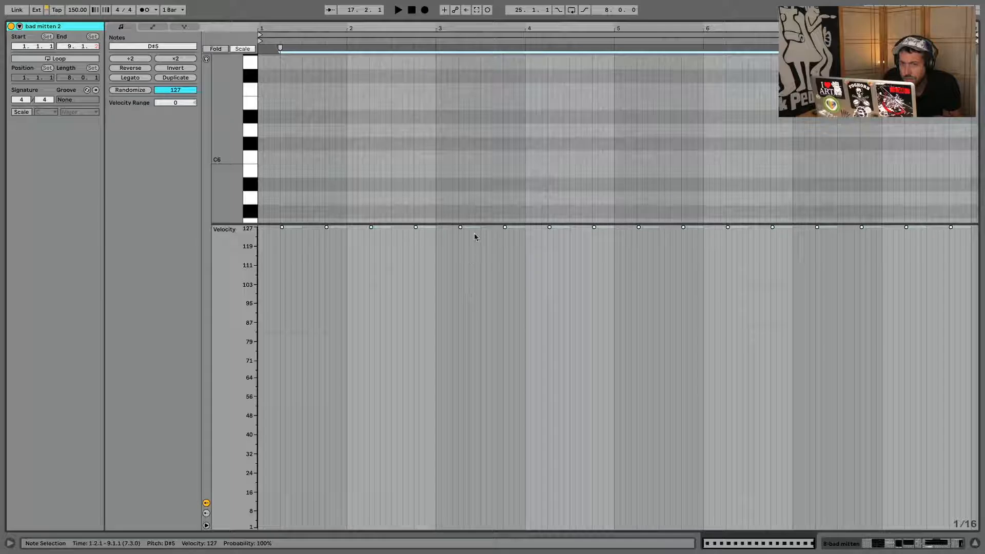
pyautogui.click(976, 543)
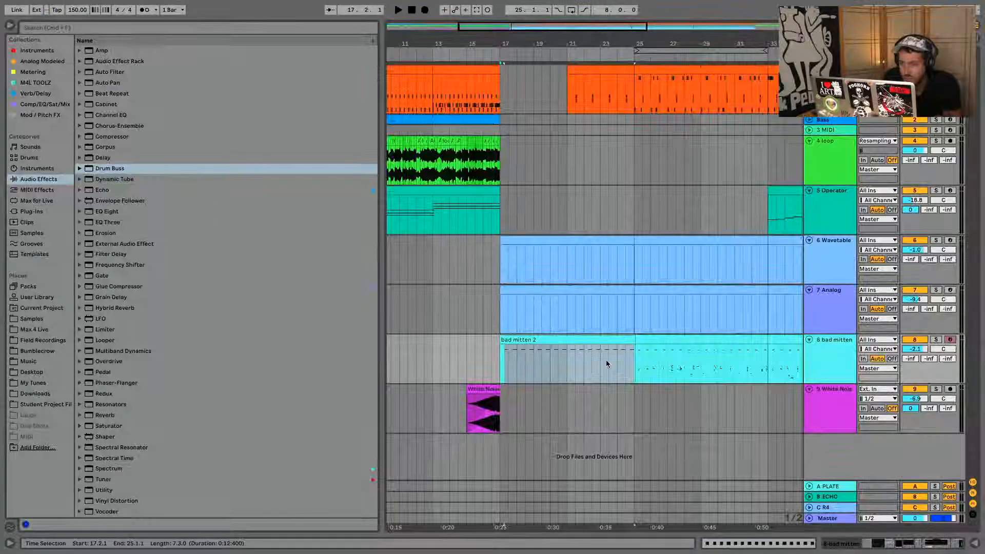
pyautogui.doubleClick(614, 340)
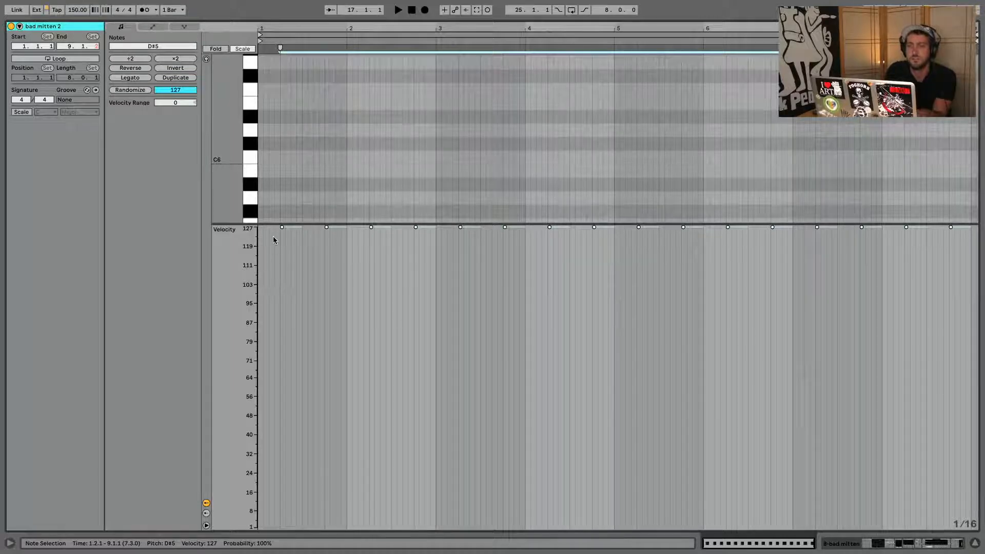
# Step: Return to the arrangement and re-record the D#5 notes with varied velocities on the bad mitten track from bar 17 to 25
pyautogui.click(976, 544)
pyautogui.click(422, 9)
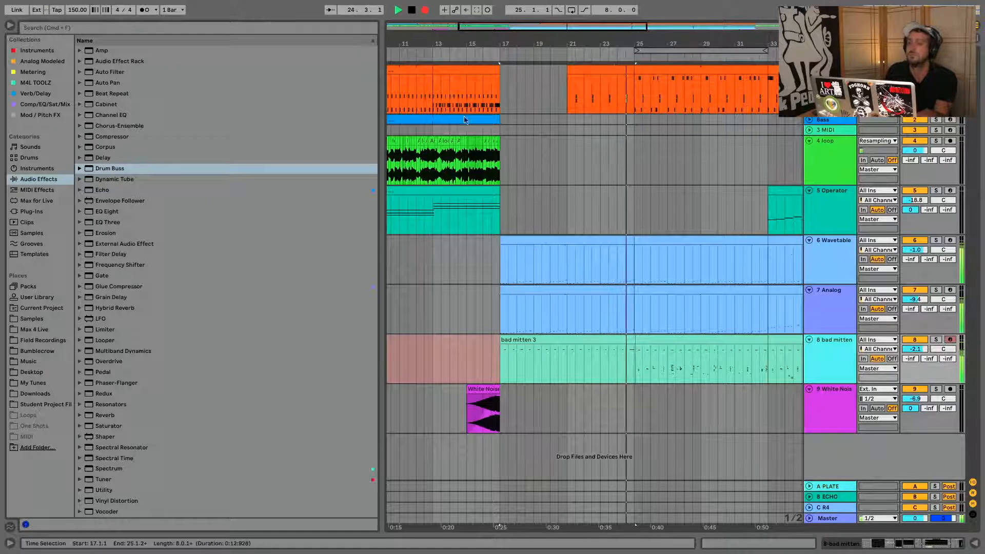
pyautogui.press('space')
# Step: Quantize all D#5 notes in the newly recorded bad mitten clip and play it from bar 17
pyautogui.doubleClick(610, 343)
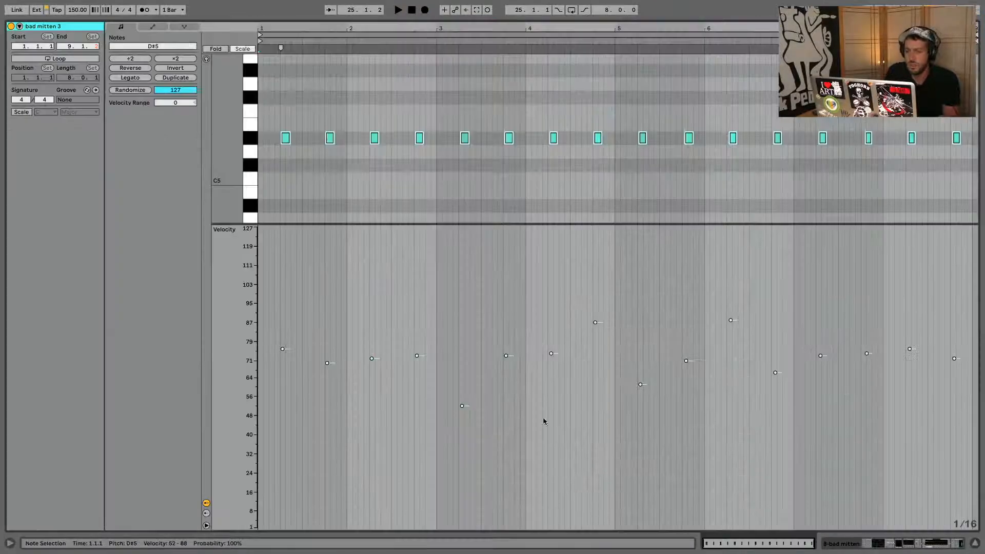
pyautogui.click(498, 305)
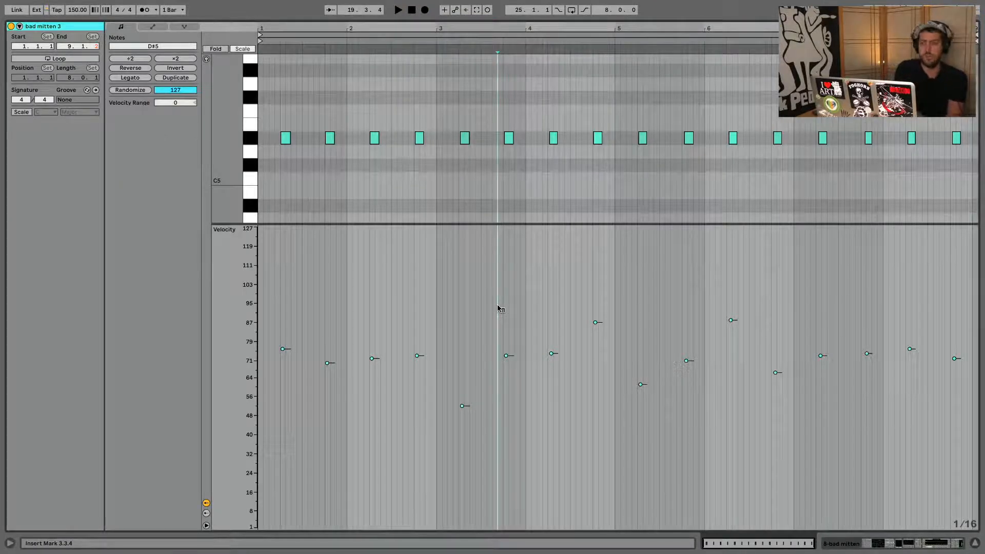
pyautogui.hotkey('ctrl', 'a')
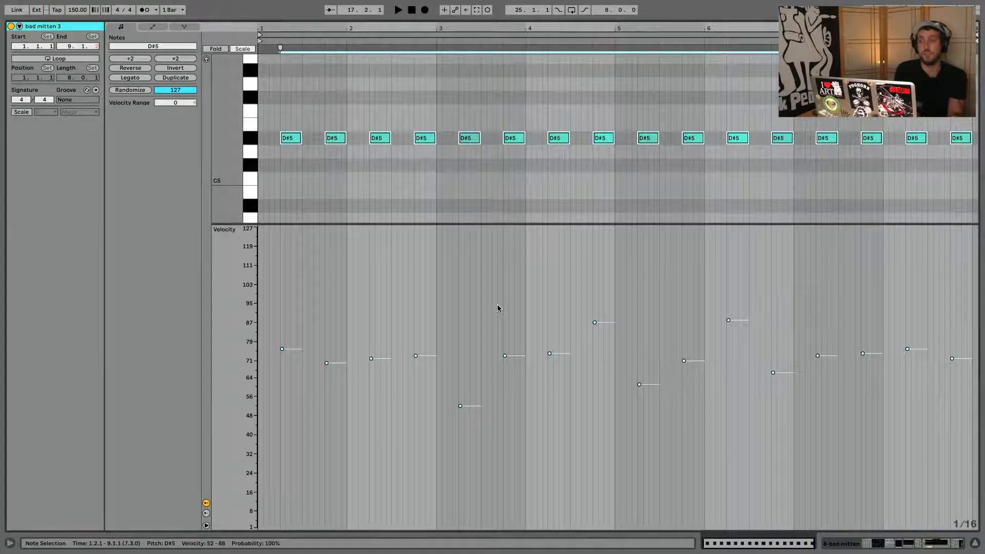
pyautogui.press('space')
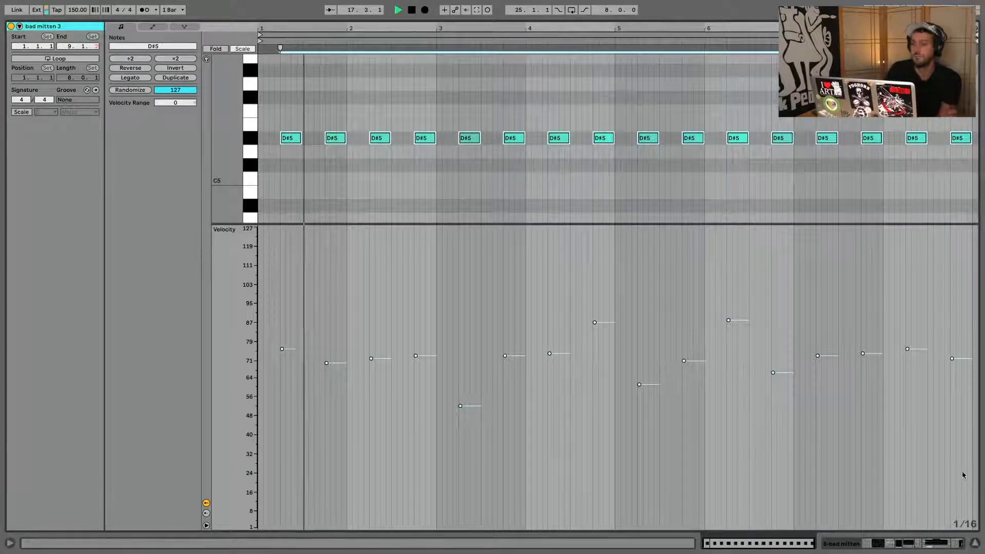
# Step: Adjust the velocities of D#5 notes in the bad mitten clip during playback
pyautogui.moveTo(519, 387); pyautogui.dragTo(463, 391)
pyautogui.moveTo(417, 356); pyautogui.dragTo(416, 347)
pyautogui.moveTo(571, 280)
pyautogui.mouseDown()
pyautogui.moveTo(736, 340)
pyautogui.moveTo(729, 332)
pyautogui.mouseUp()
# Step: Return to the arrangement and lower the Analog track's volume to -11.2 dB during playback
pyautogui.press('super+alt+l')
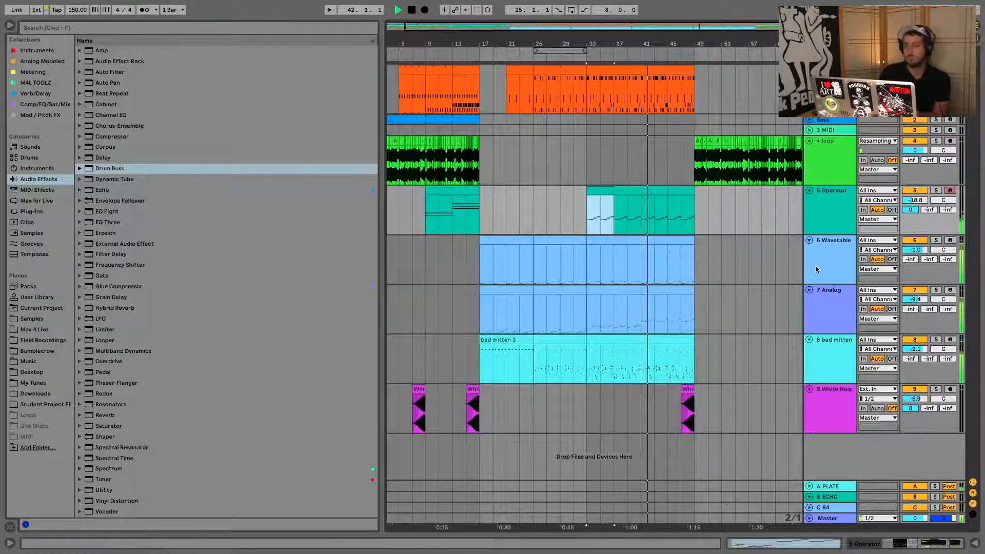
pyautogui.moveTo(915, 299); pyautogui.dragTo(915, 309)
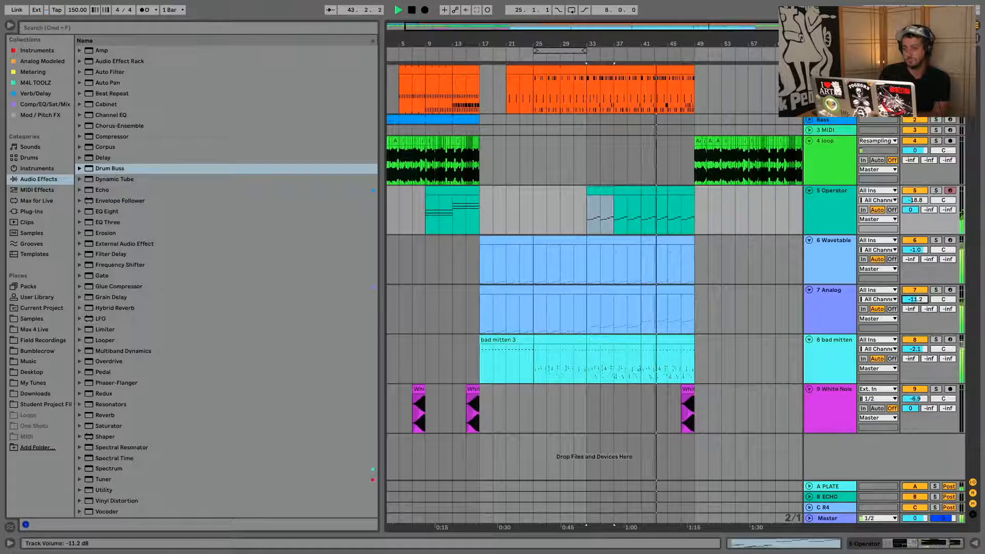